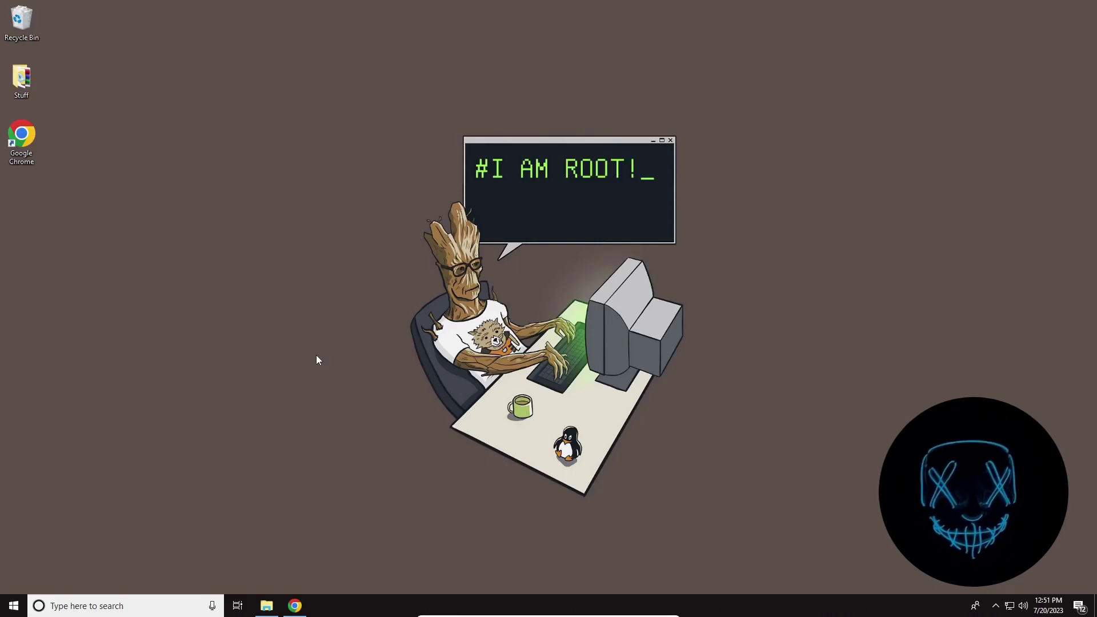
Switch to Chrome and look over the Elasticsearch, Logstash and Kibana download pages, highlighting the product names in the headings
left_click(295, 606)
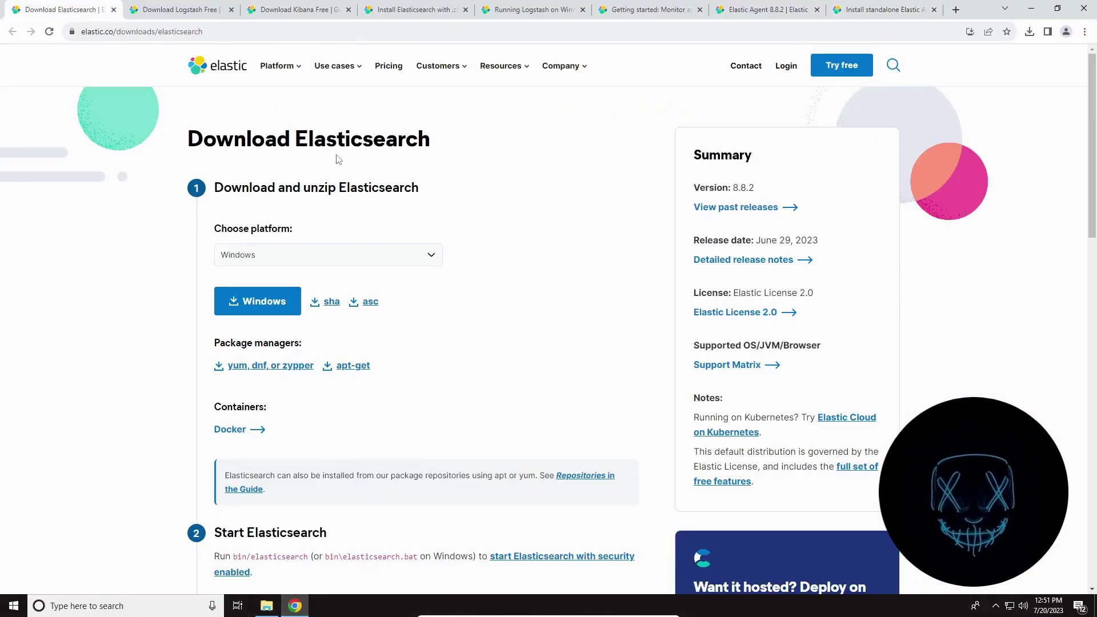
double_click(366, 139)
key("ctrl+Tab")
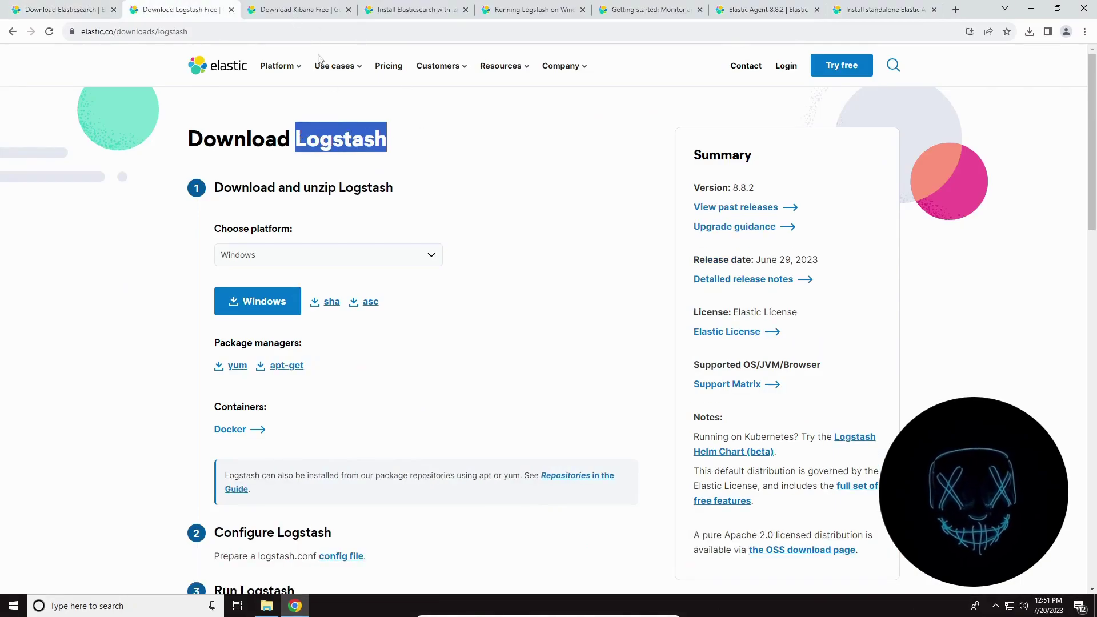
key("ctrl+Tab")
double_click(339, 141)
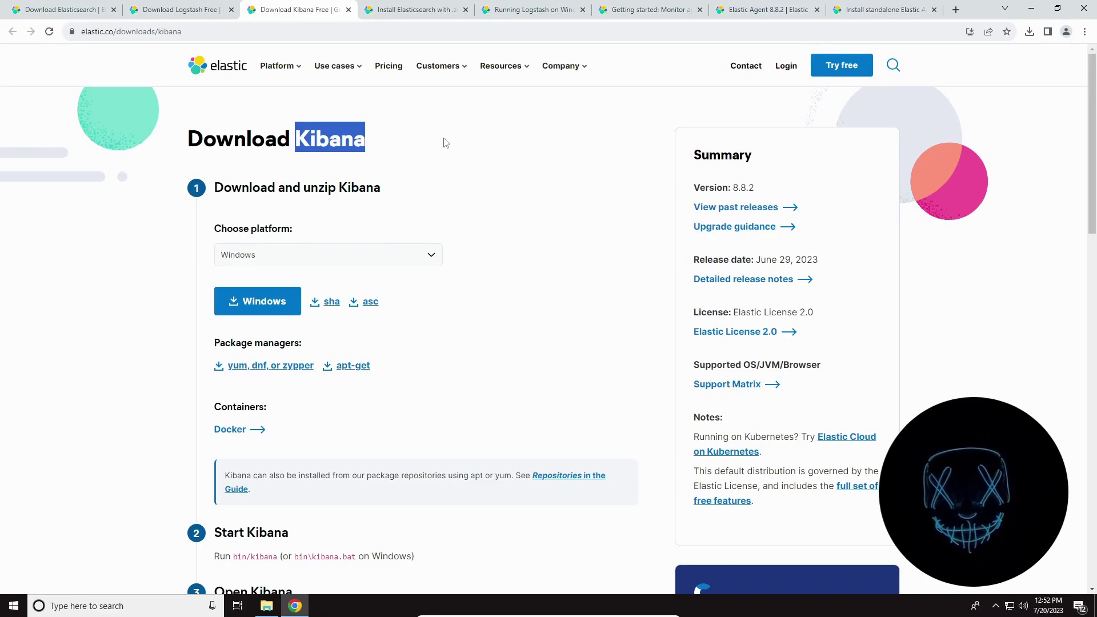
Revisit the Elasticsearch, Logstash and Kibana download pages in turn and return to the Elasticsearch page
left_click(119, 6)
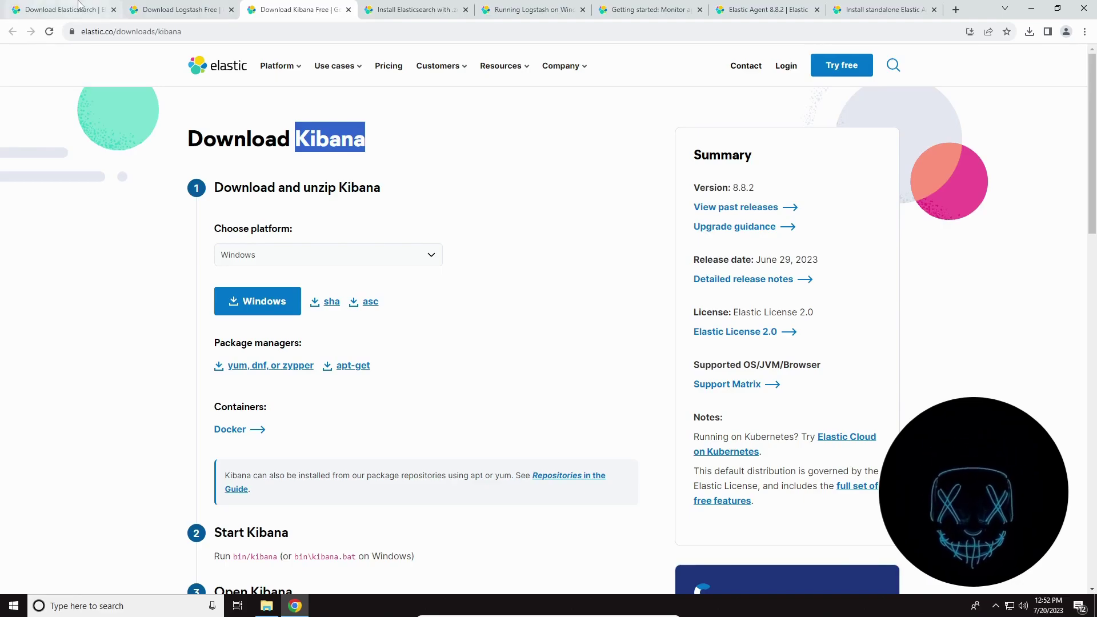
left_click(131, 264)
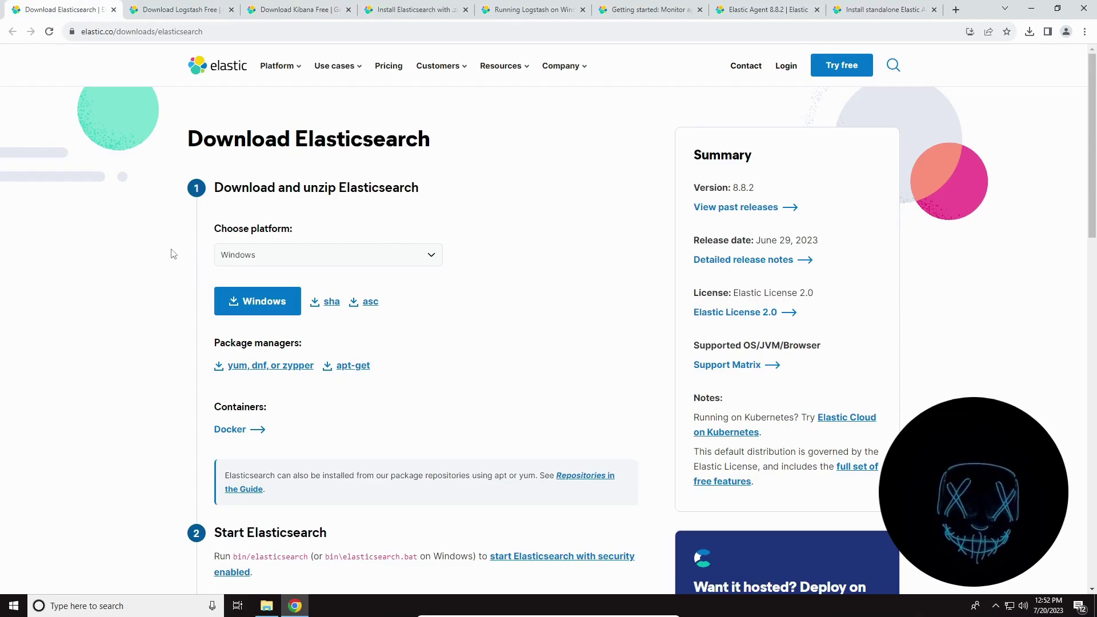
left_click_drag(295, 137, 426, 150)
left_click(155, 7)
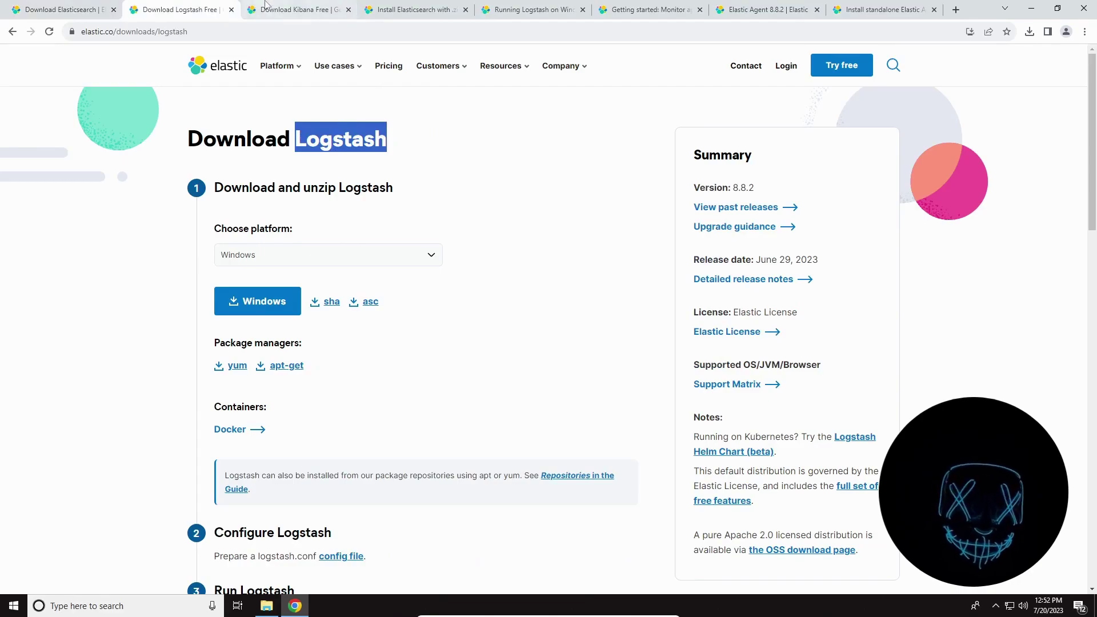
left_click(269, 9)
left_click(73, 7)
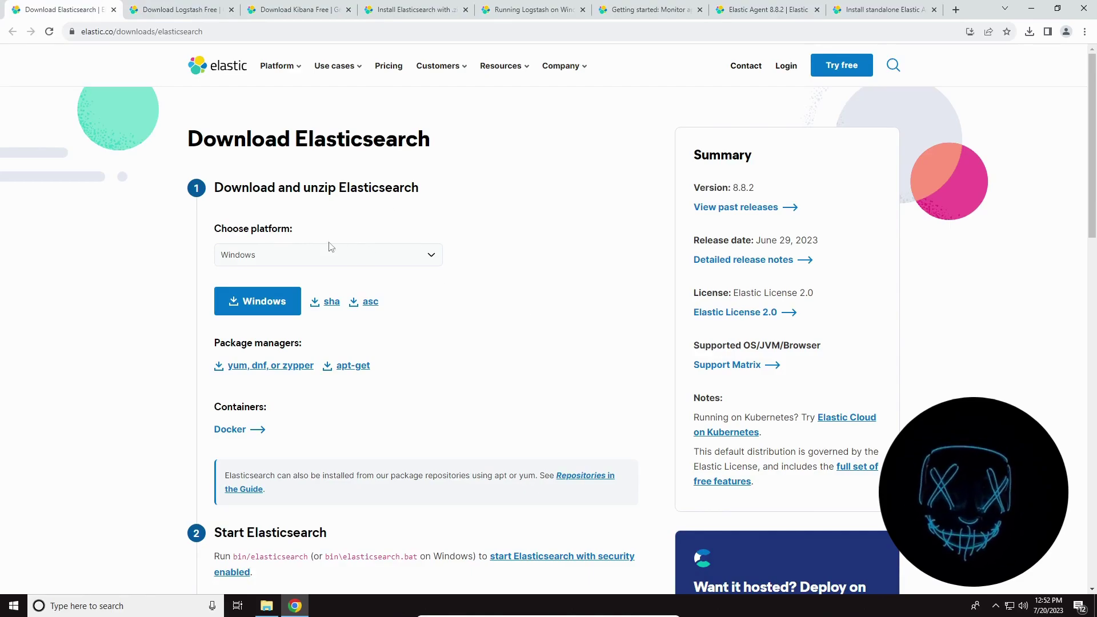
Examine the Elasticsearch download page's address, heading and list of available platforms
left_click_drag(215, 230, 409, 237)
left_click(502, 232)
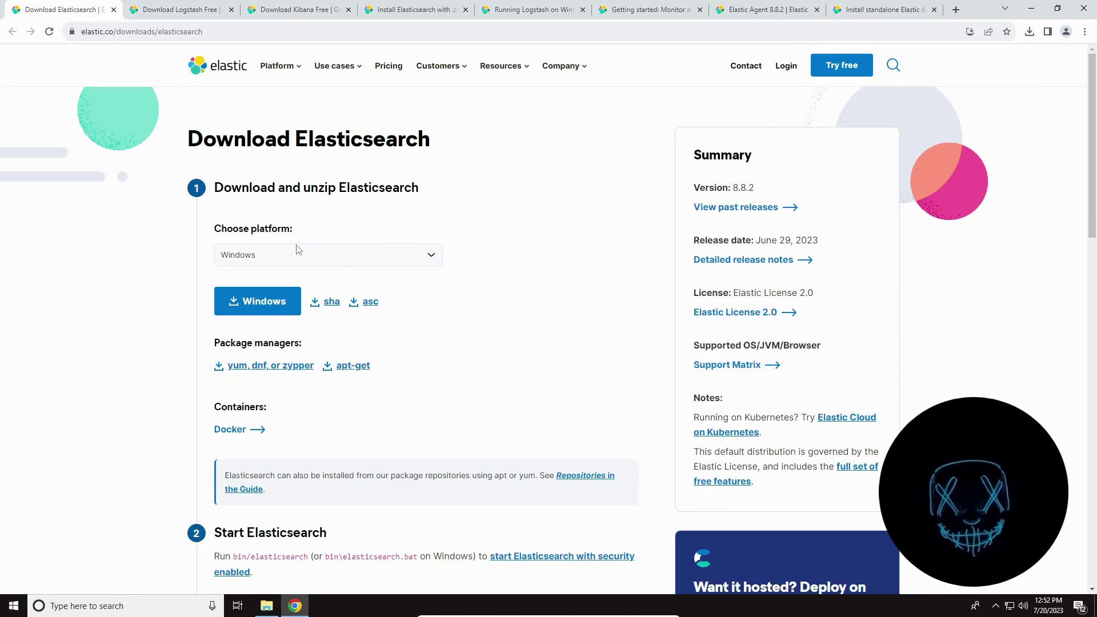
left_click(225, 32)
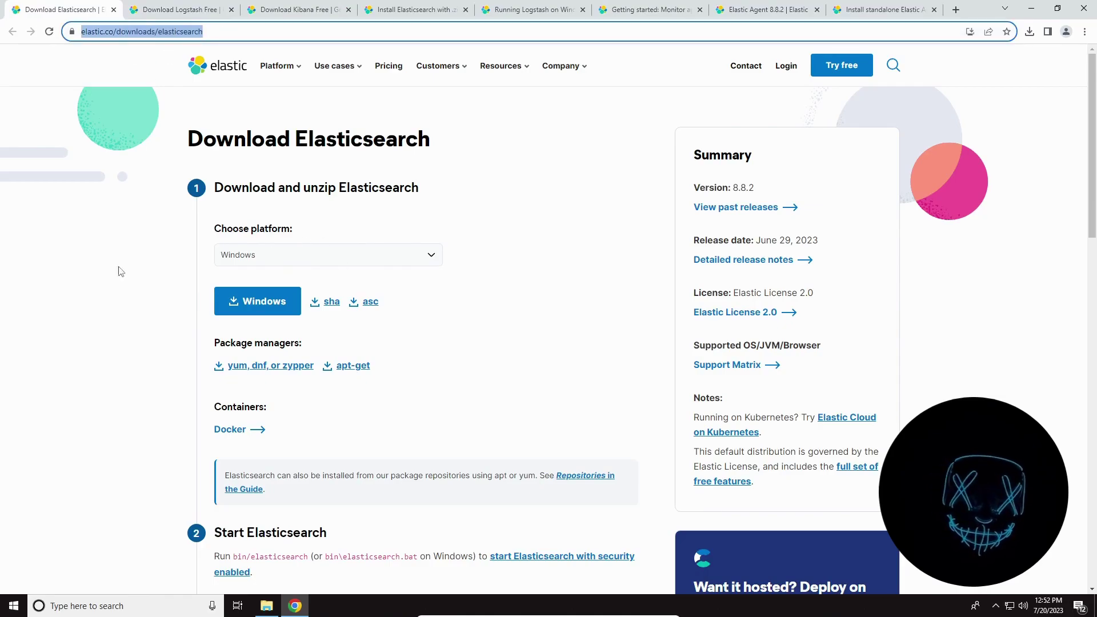
left_click(125, 331)
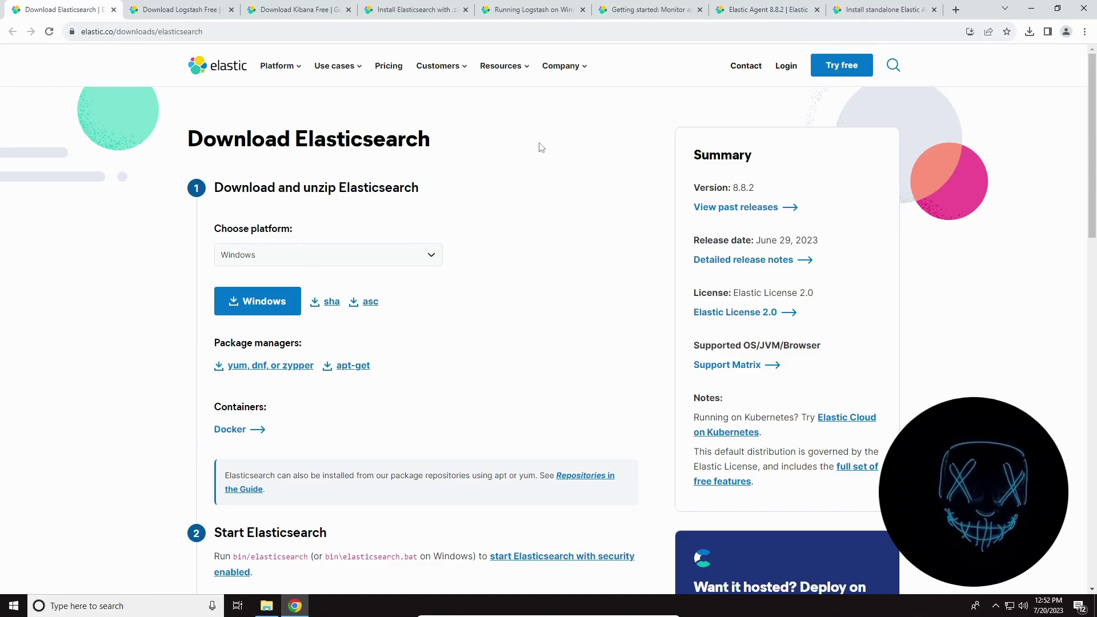
double_click(436, 140)
left_click(501, 150)
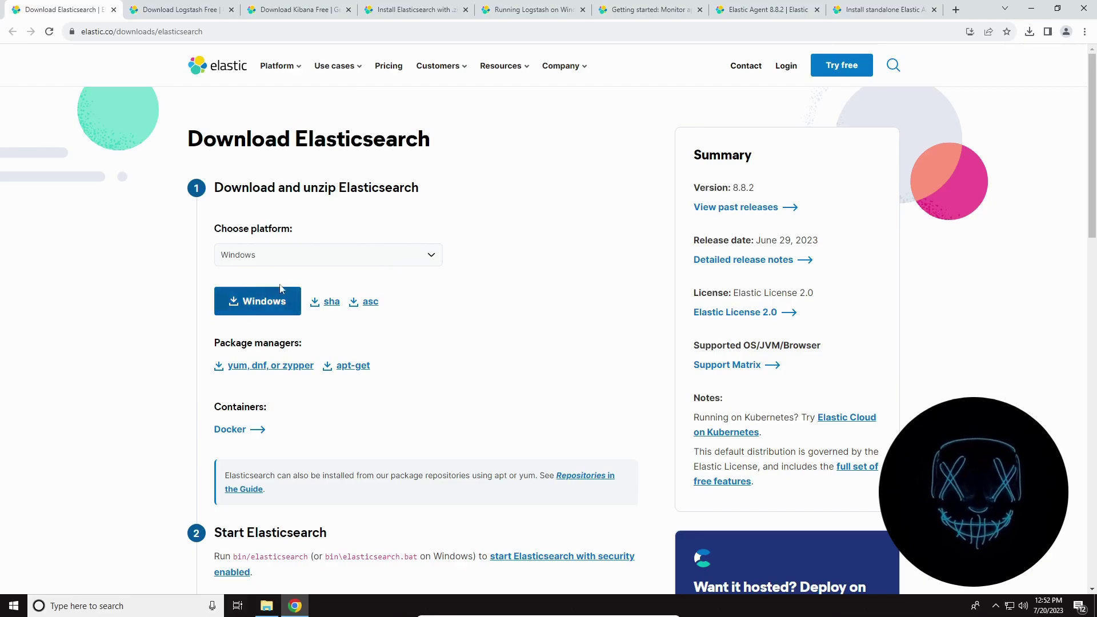
left_click(274, 258)
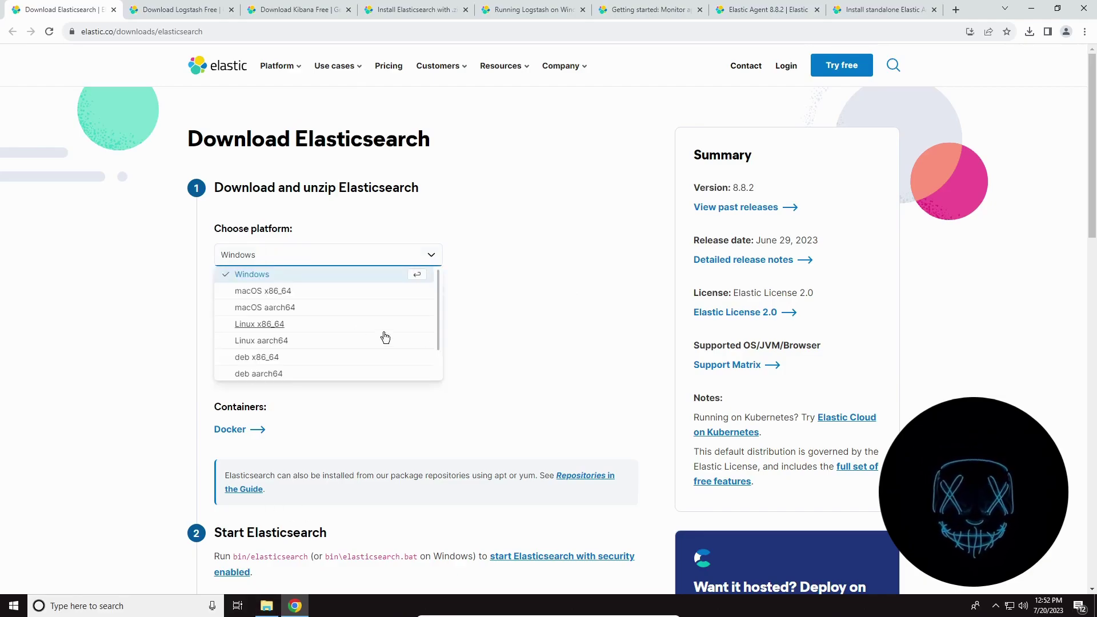
left_click(517, 303)
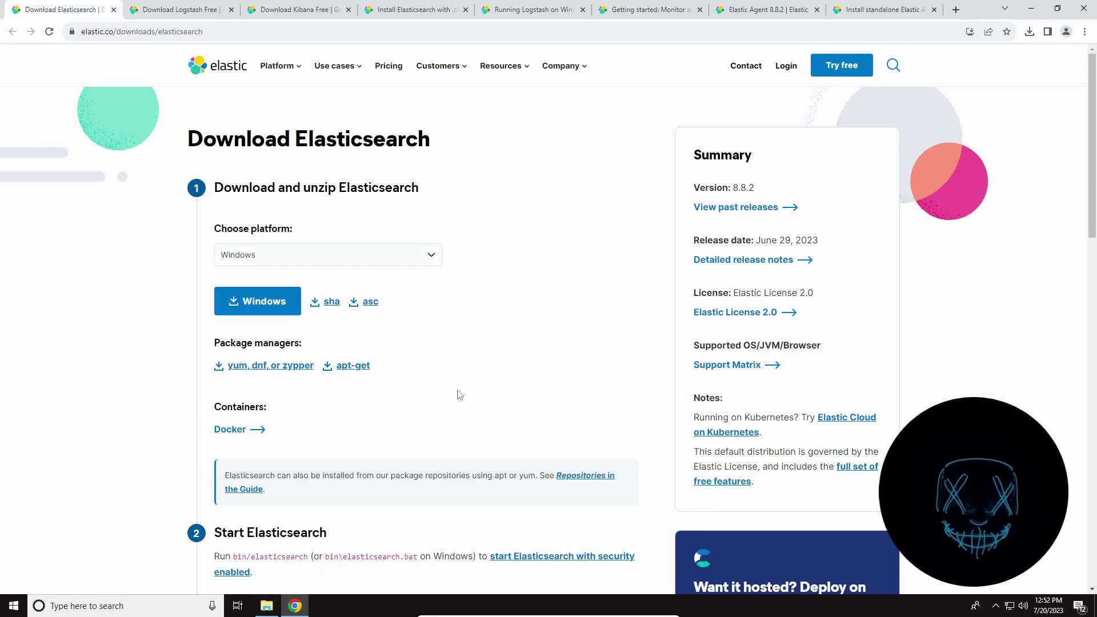
Switch to File Explorer, review the extracted folders and ZIP archives in the Setup folder, and return to Chrome
left_click(273, 597)
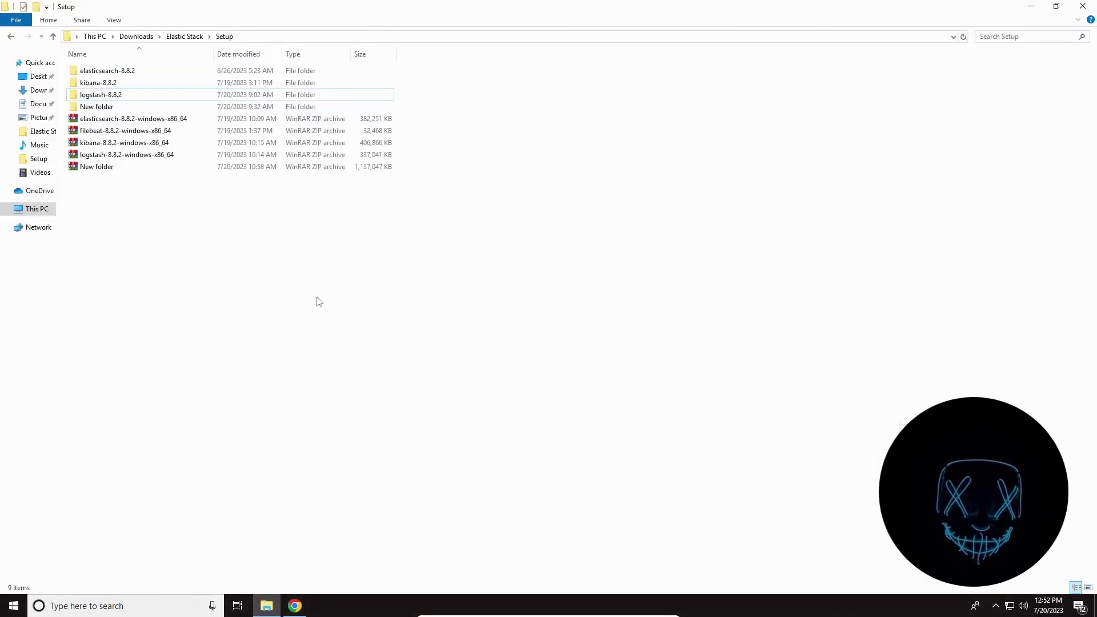
left_click_drag(442, 115, 353, 167)
left_click(271, 258)
left_click_drag(506, 64, 366, 114)
left_click(770, 210)
left_click(1035, 6)
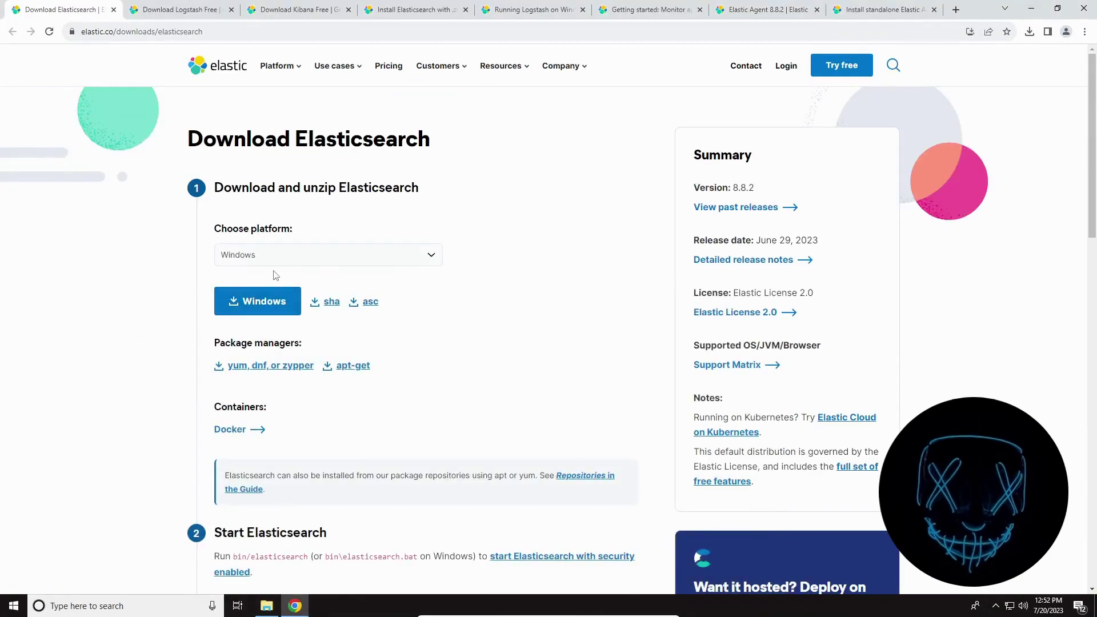
Glance at the Logstash and Kibana download pages, and highlight the product name on the Elasticsearch page
left_click(206, 9)
left_click(297, 8)
left_click(92, 9)
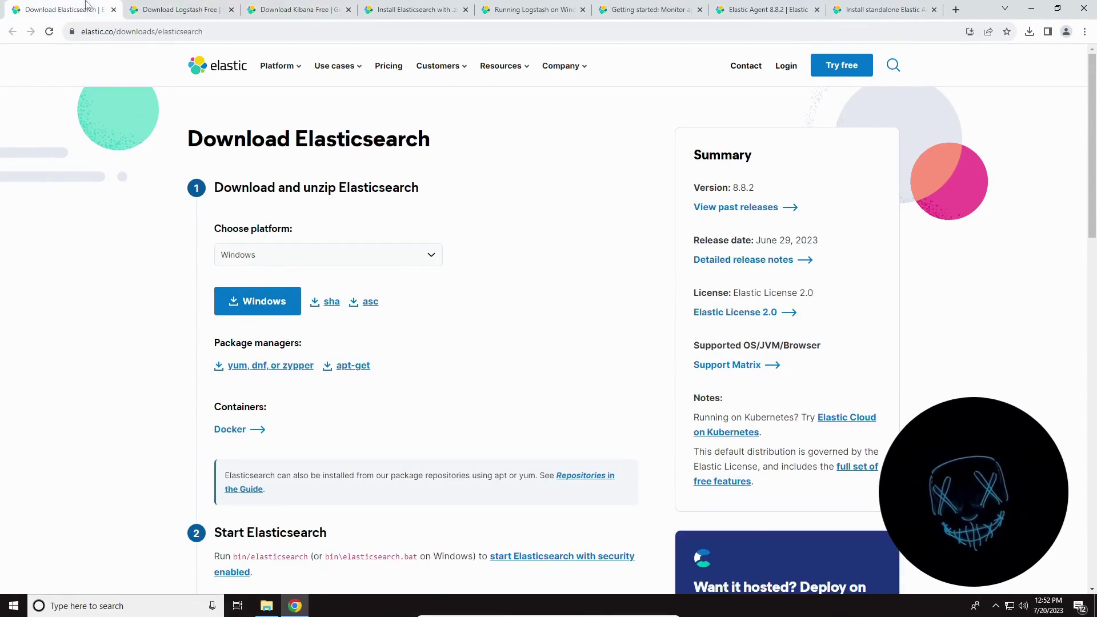
double_click(371, 140)
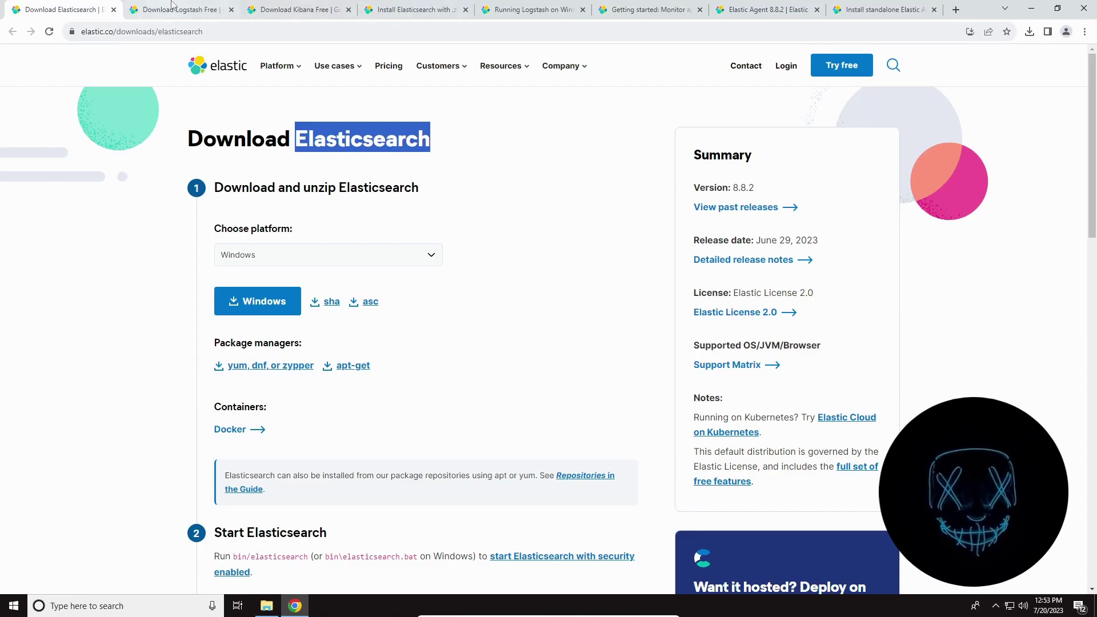
Go to the Logstash download page and highlight the product name in its heading
key("ctrl+Tab")
left_click(481, 177)
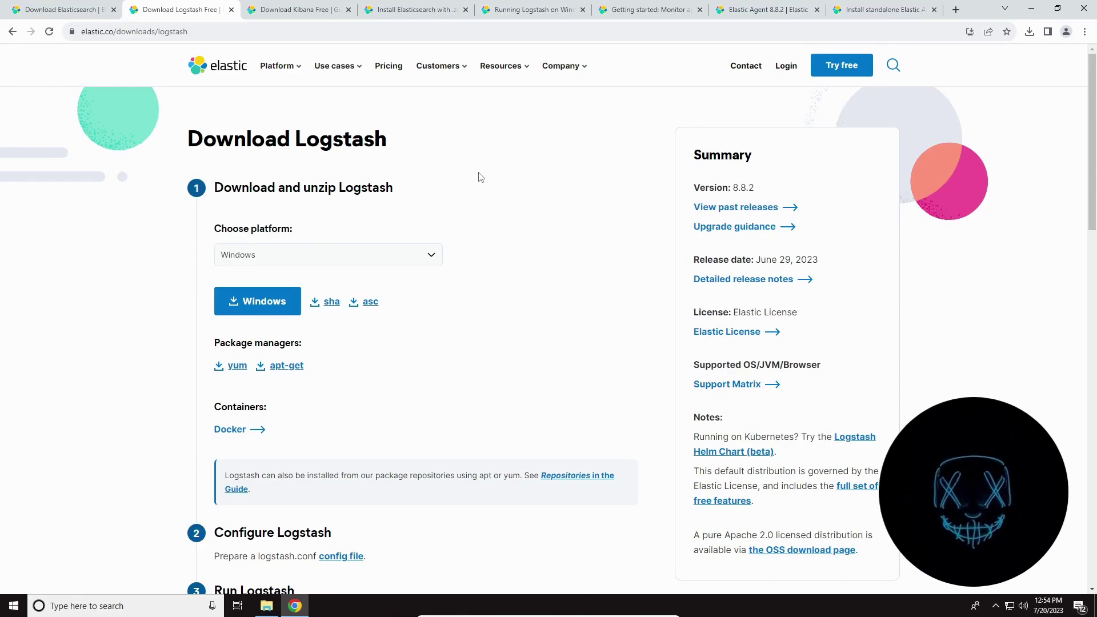
double_click(342, 139)
left_click(544, 141)
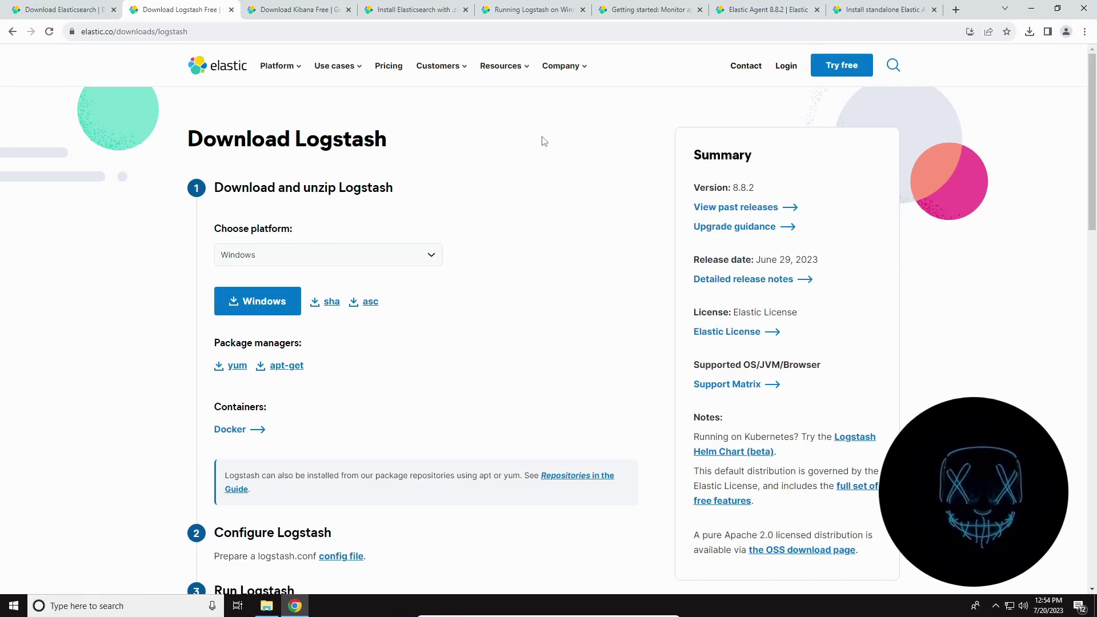
left_click_drag(296, 137, 415, 141)
left_click(414, 142)
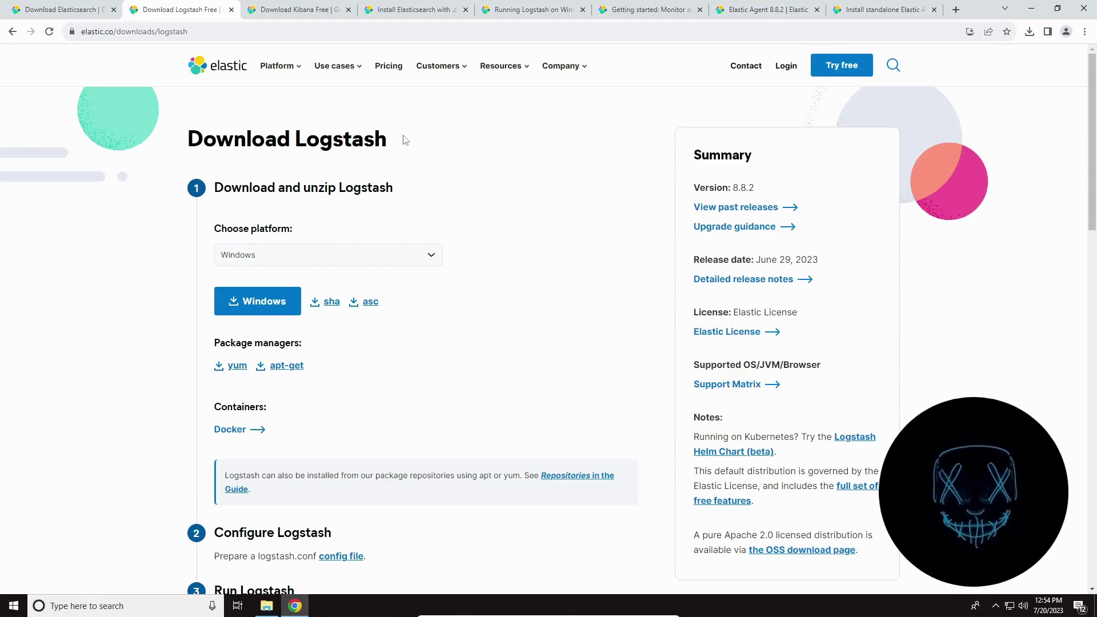
Highlight the product name on the Elasticsearch download page and bring up the Kibana download page
key("ctrl+Page_Up")
left_click(529, 166)
left_click_drag(432, 141, 293, 139)
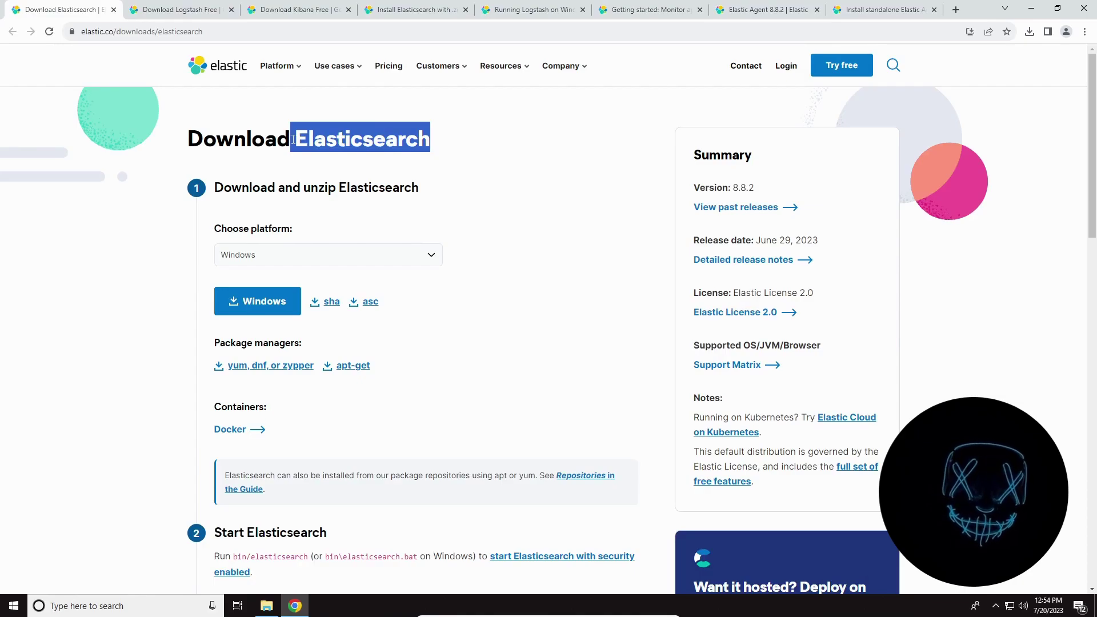
left_click(312, 9)
left_click(519, 185)
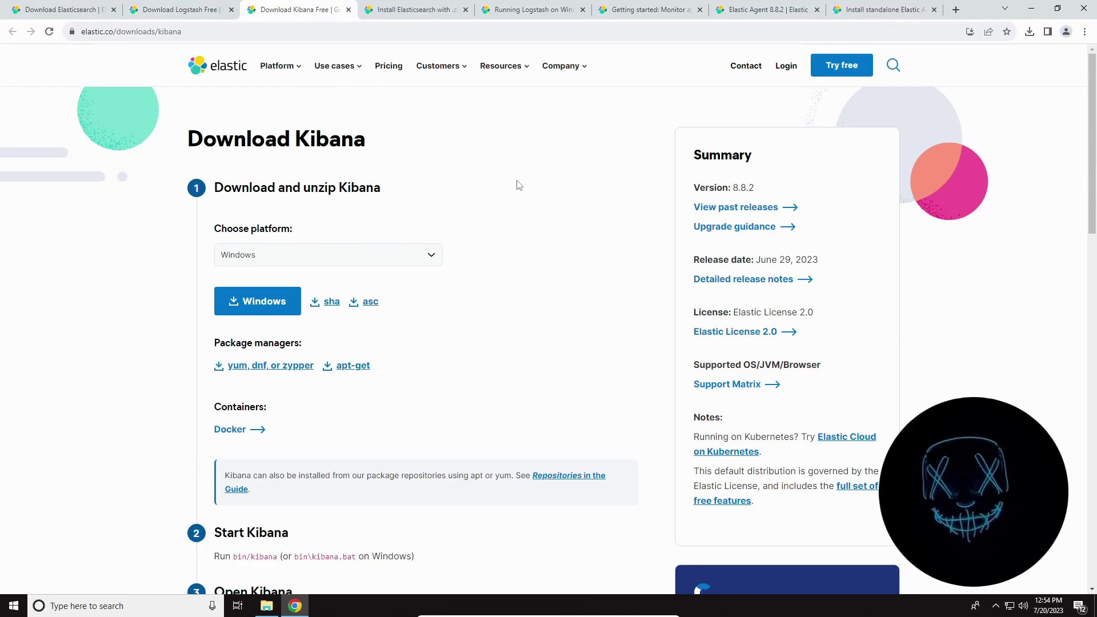
Cycle through the Logstash, Elasticsearch and Kibana download pages and select the Kibana page's address
left_click(177, 9)
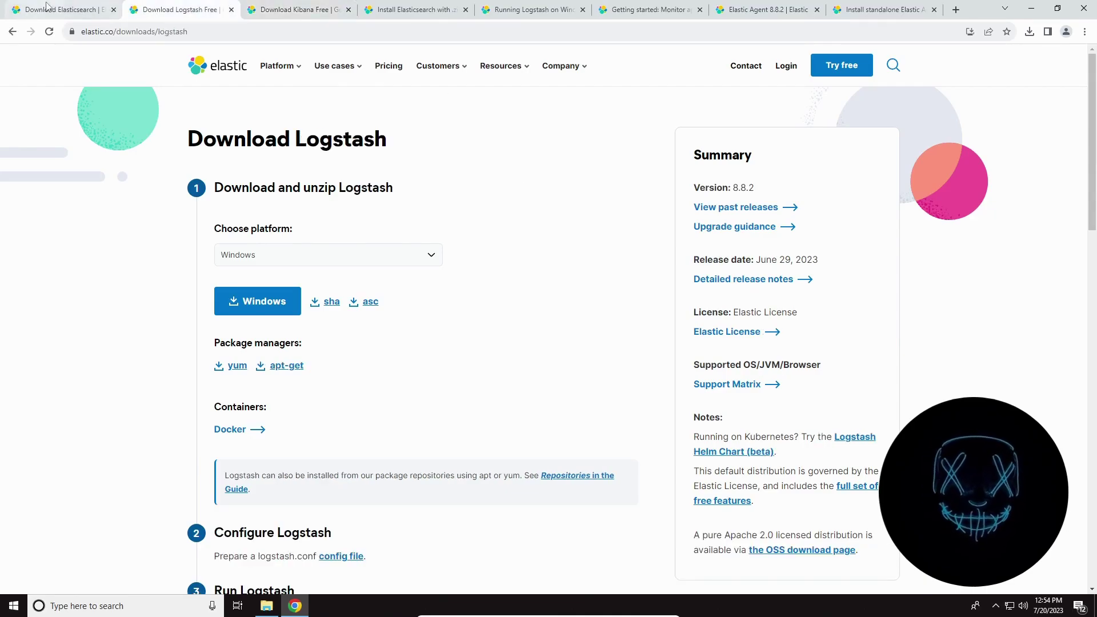
left_click(74, 9)
left_click(312, 9)
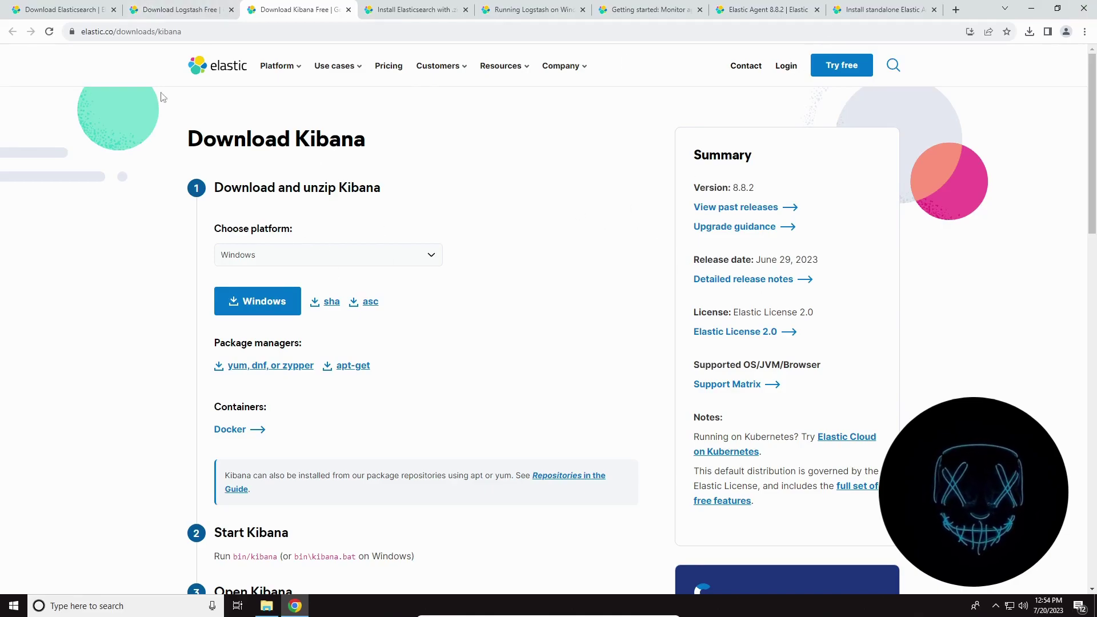
left_click(92, 5)
left_click(177, 6)
left_click(280, 8)
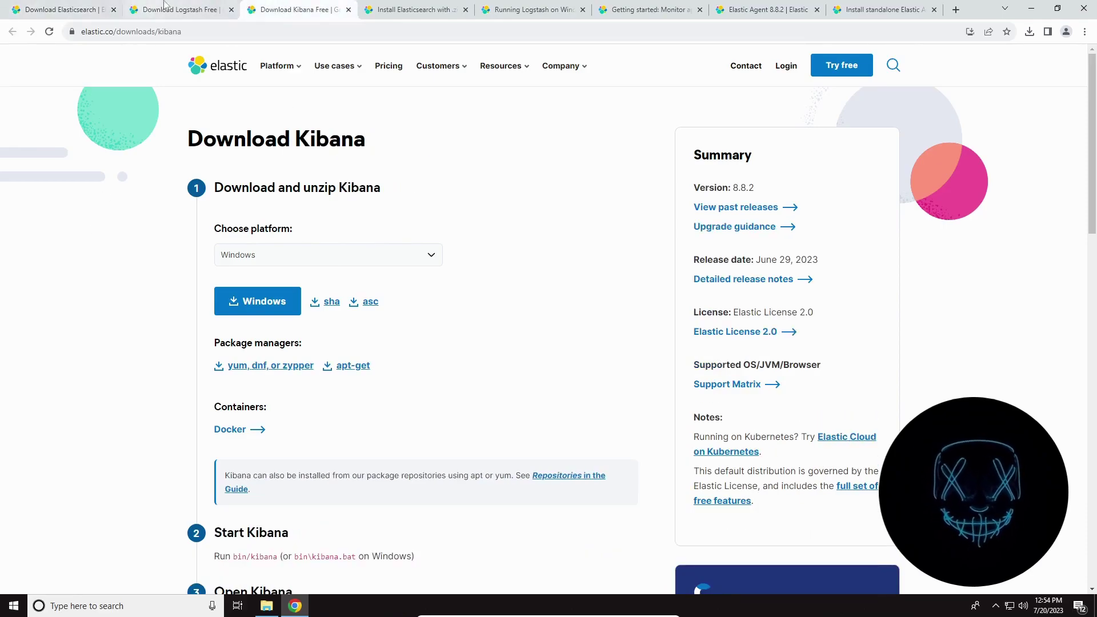
left_click(153, 31)
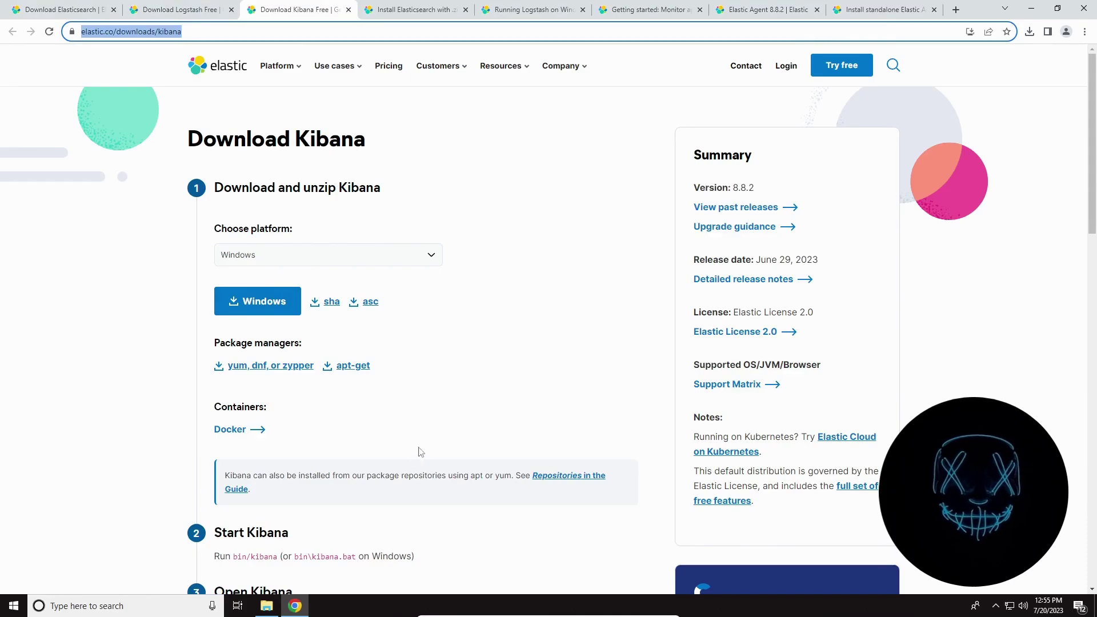
Switch to File Explorer and display the Setup folder's contents as large icons
left_click(264, 608)
right_click(424, 280)
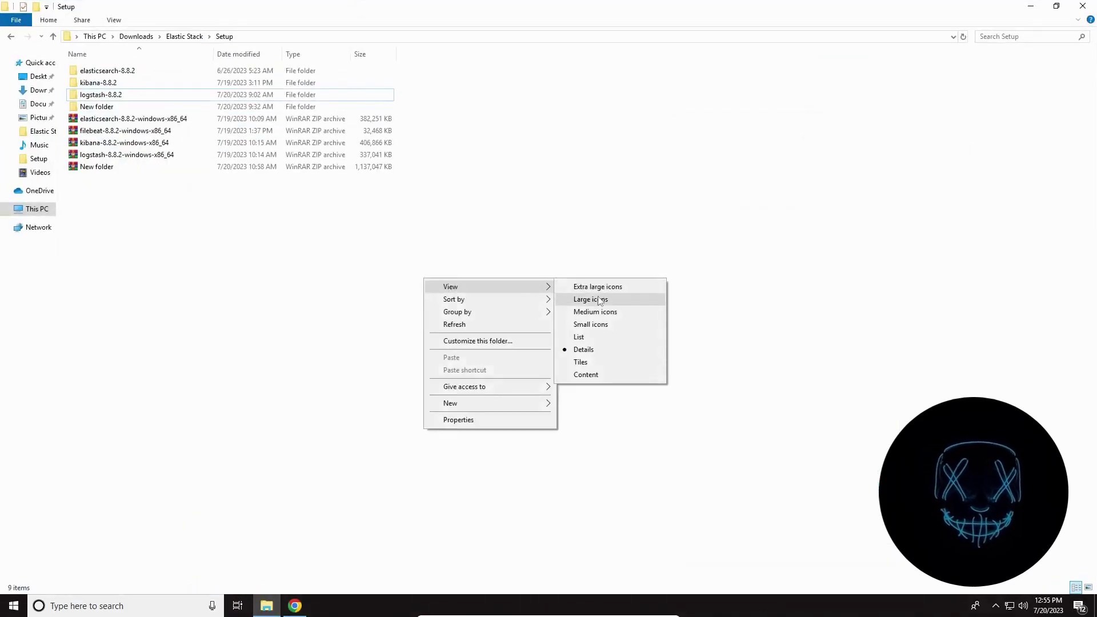
left_click(592, 299)
Look inside the elasticsearch-8.8.2 folder and go back to the Setup folder to review its extracted folders
double_click(87, 94)
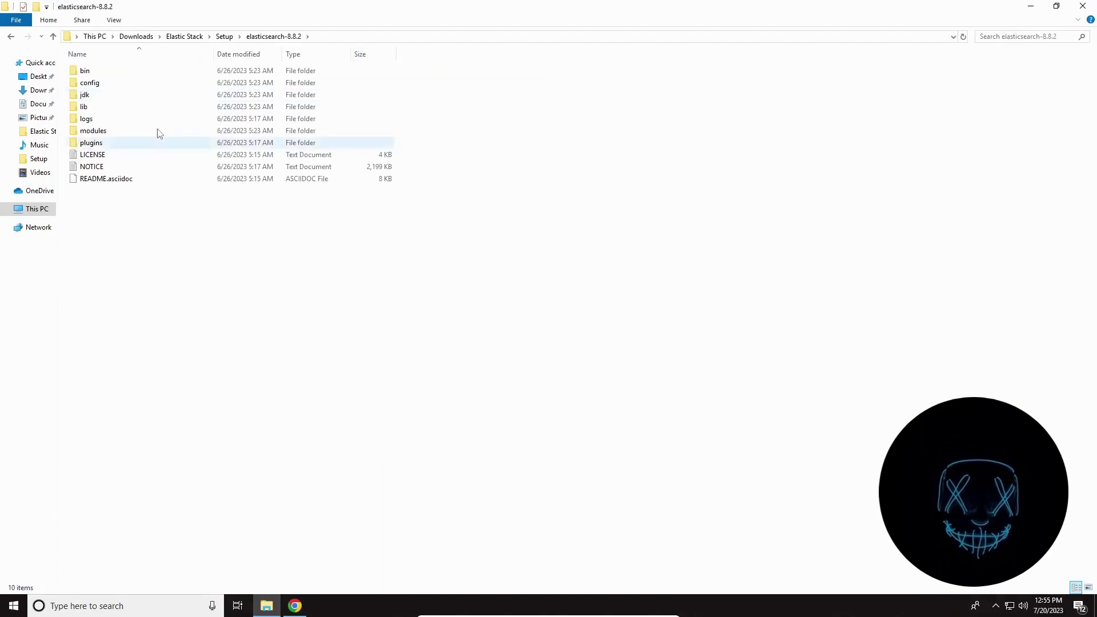
left_click(53, 36)
left_click_drag(219, 136, 107, 85)
left_click(198, 235)
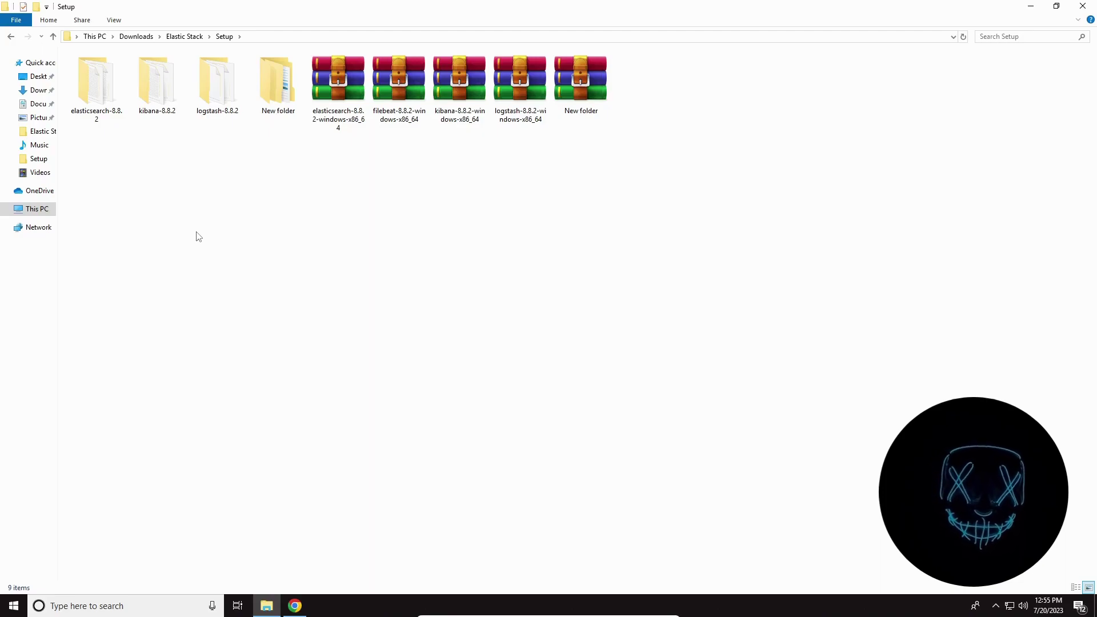
right_click(199, 236)
left_click(248, 182)
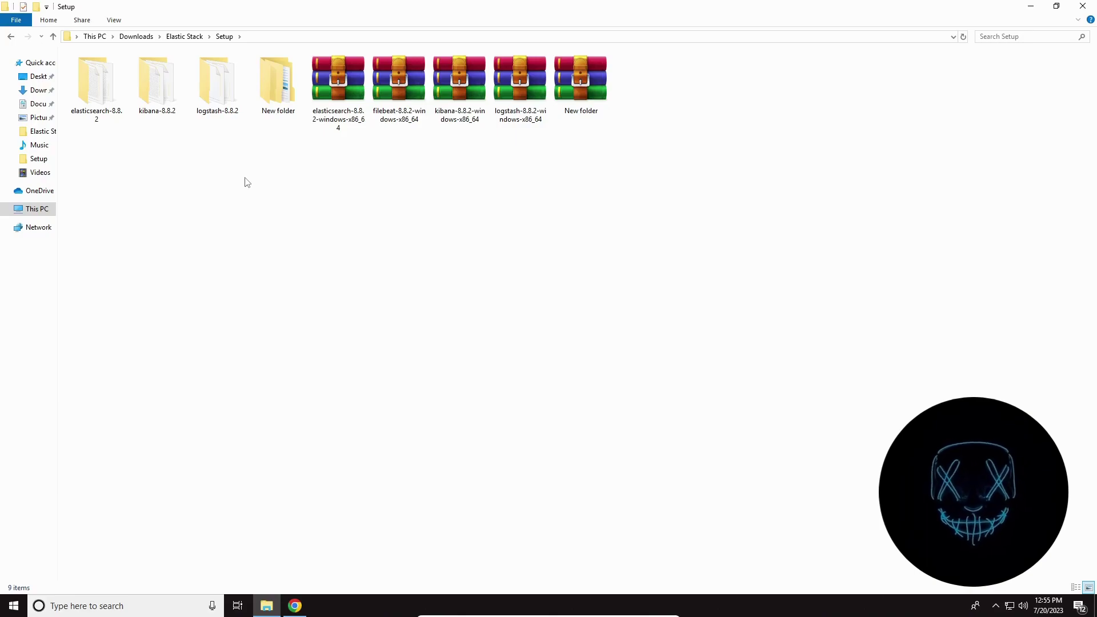
Open the elasticsearch-8.8.2 folder, inspect its config subfolder, and return to the elasticsearch-8.8.2 folder
double_click(105, 100)
right_click(293, 242)
mouse_move(294, 241)
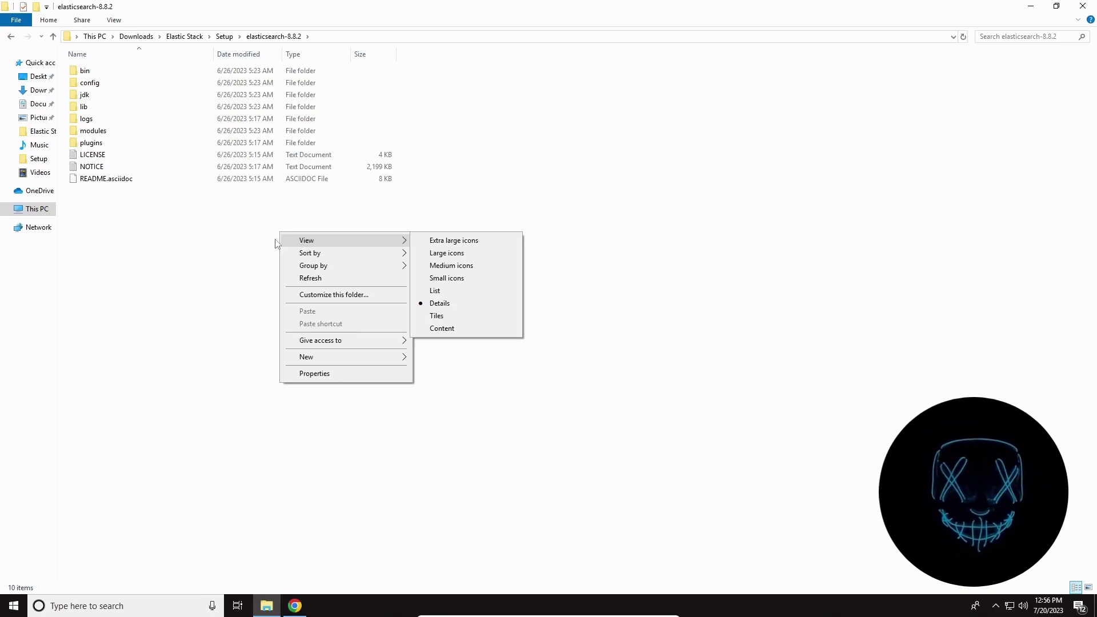
left_click(154, 85)
double_click(89, 83)
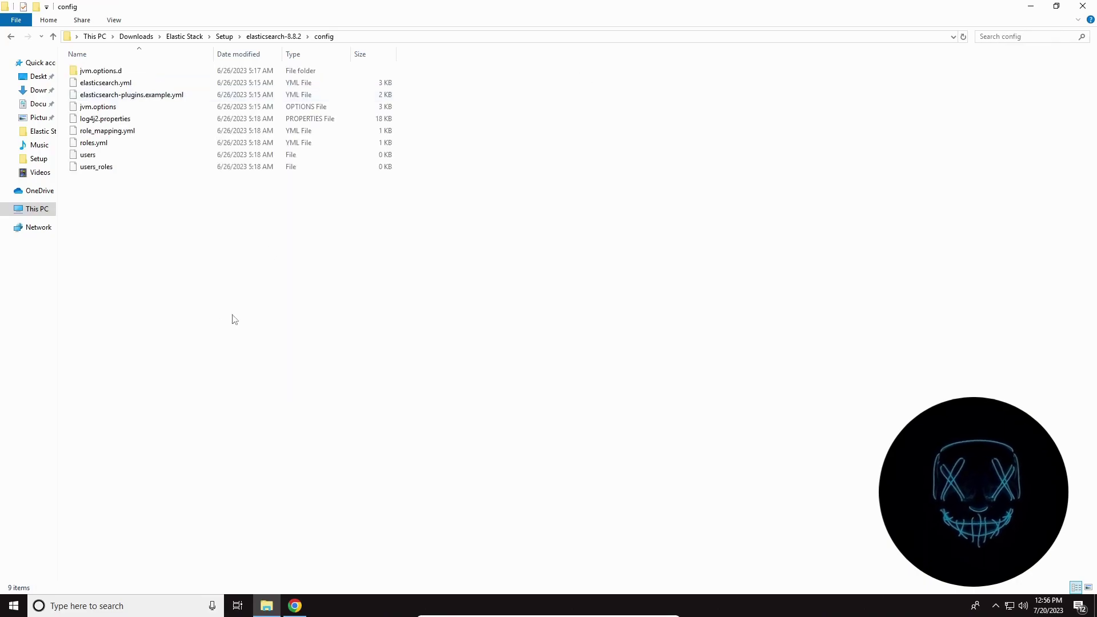
left_click(52, 36)
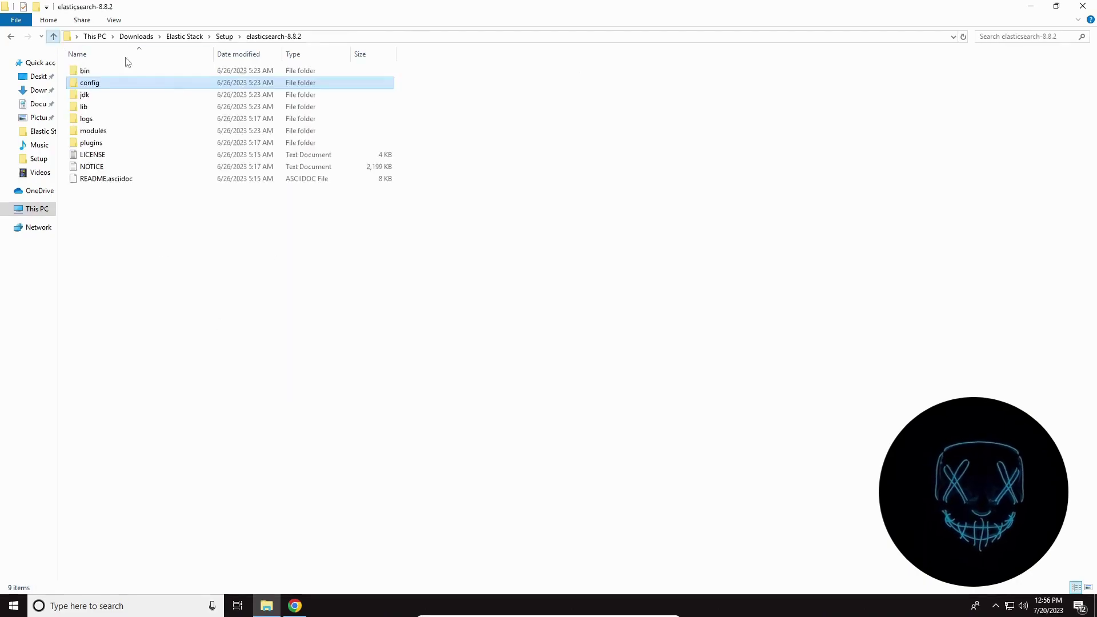
Display the elasticsearch-8.8.2 folder's contents as large icons and switch back to Chrome
right_click(284, 328)
mouse_move(320, 332)
left_click(450, 345)
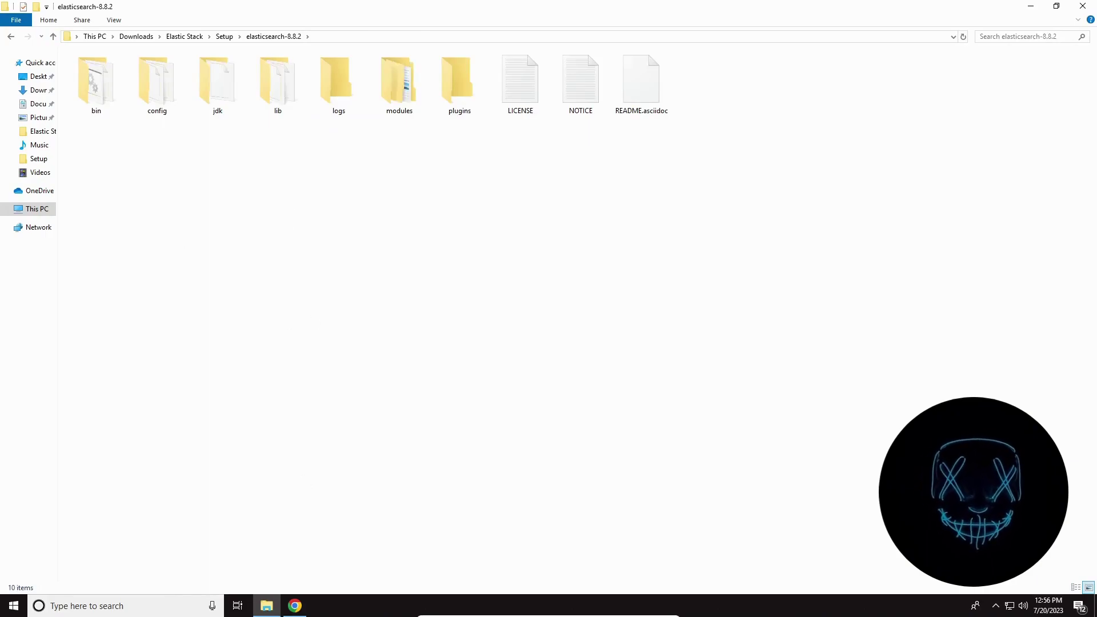
left_click(295, 606)
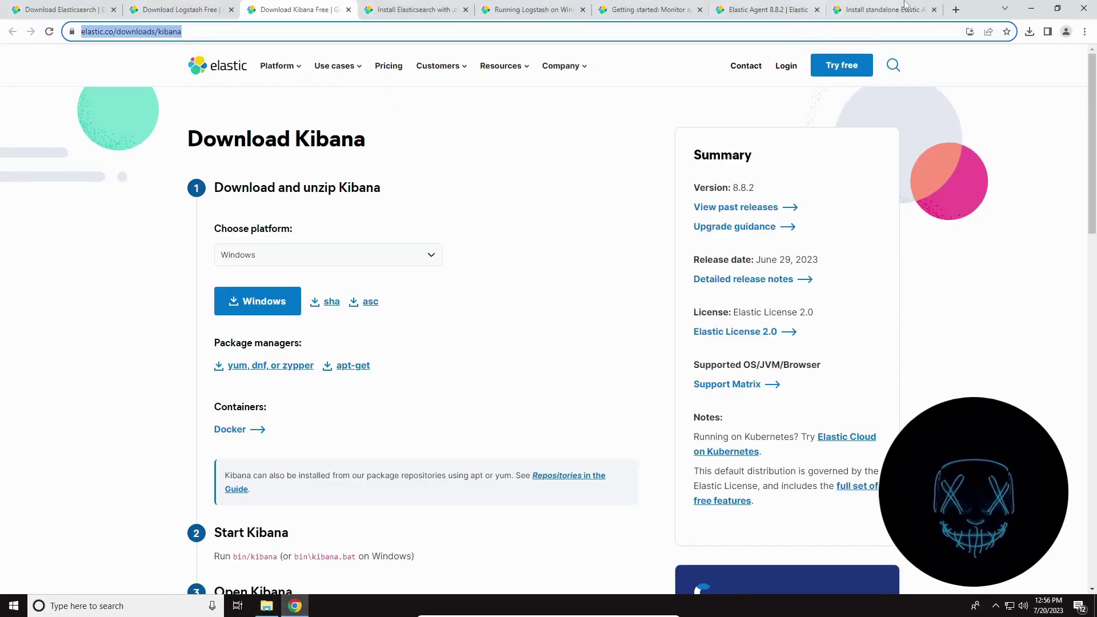
Search the web for "elastic cloud" in a new browser tab and open Elastic's Elastic Cloud page
left_click(956, 10)
type("elas")
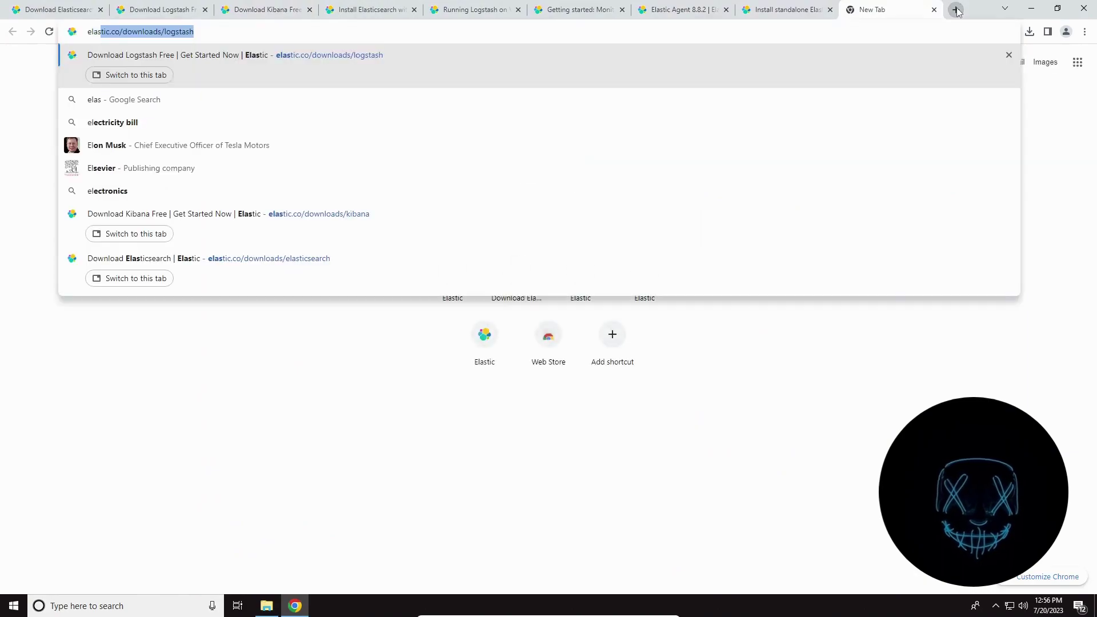
type("tic cloud")
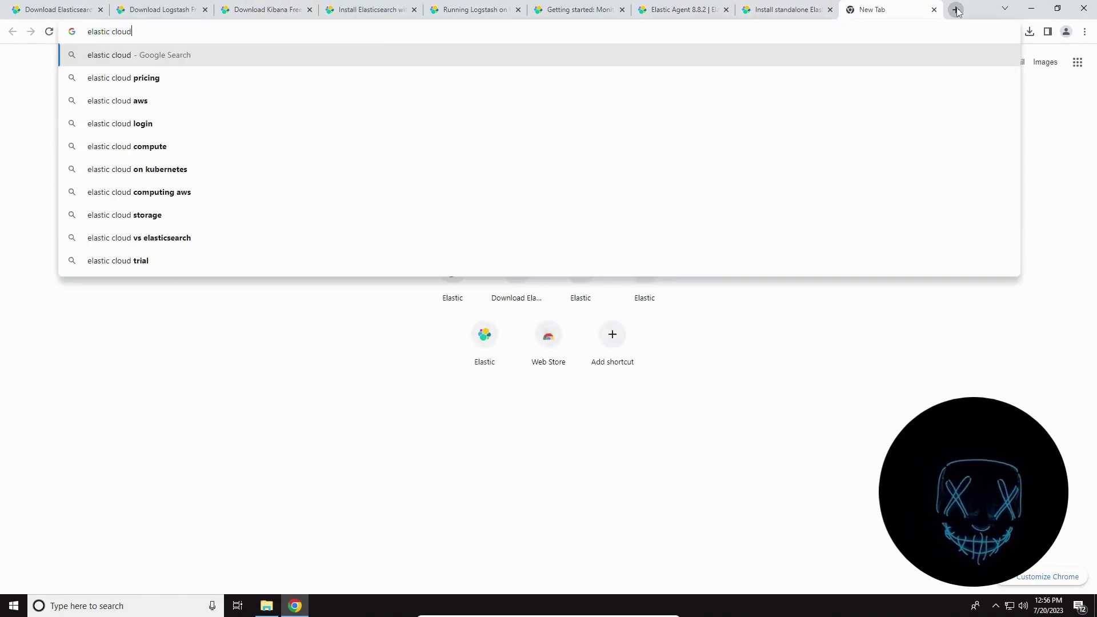
key("Return")
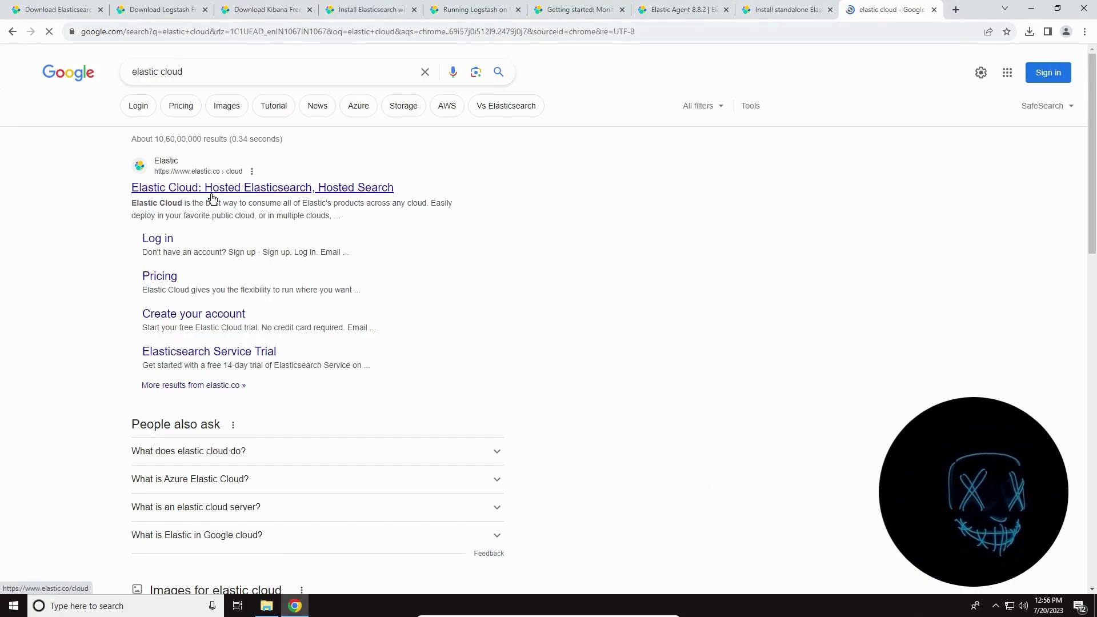
left_click(185, 186)
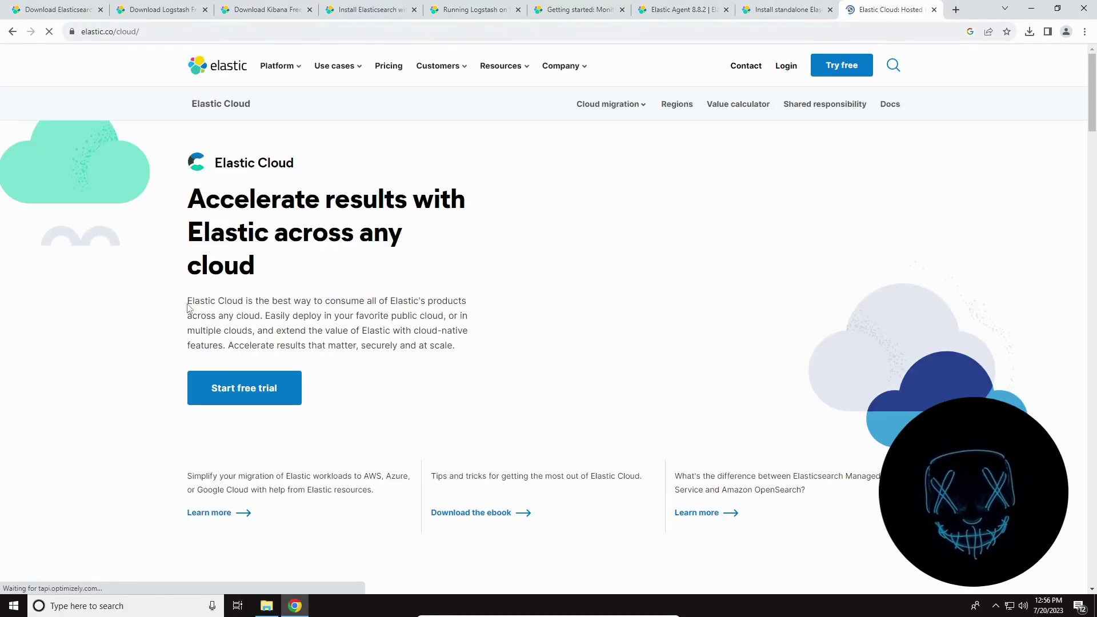
Read the introduction and overview on the Elastic Cloud page, close its tab and return to File Explorer
left_click_drag(188, 303, 480, 359)
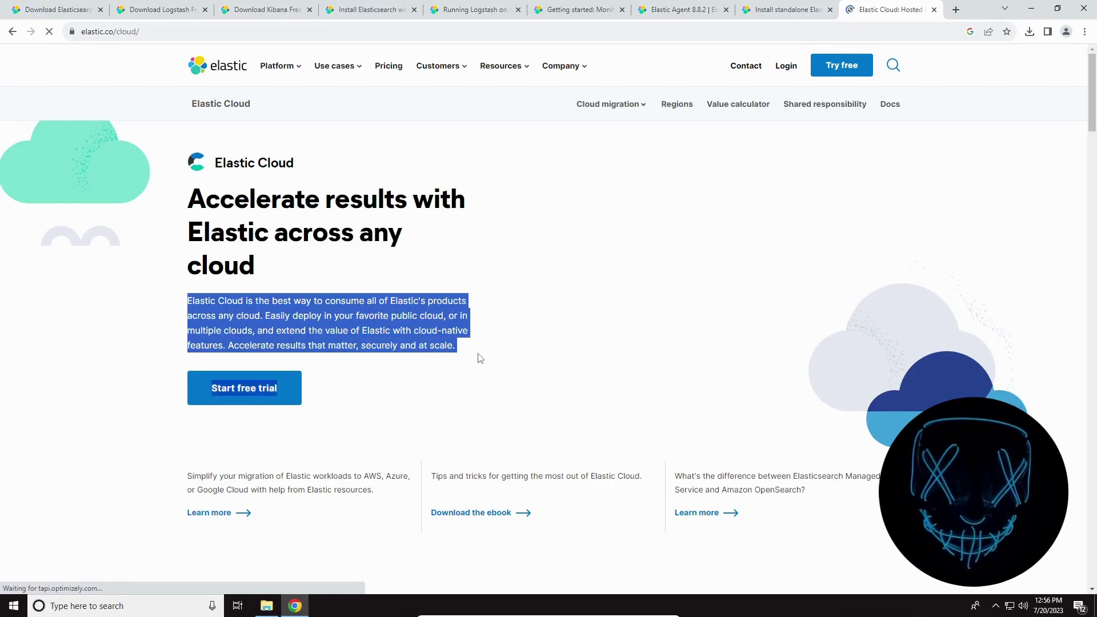
left_click(434, 398)
scroll(151, 394, "down", 1)
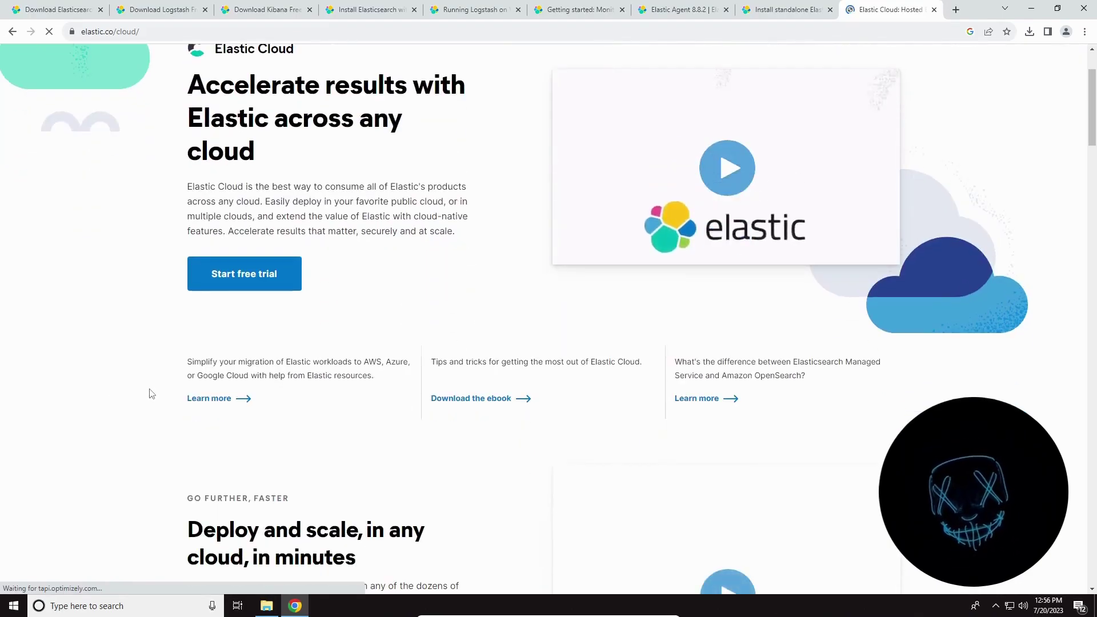
scroll(151, 393, "down", 2)
scroll(152, 393, "up", 3)
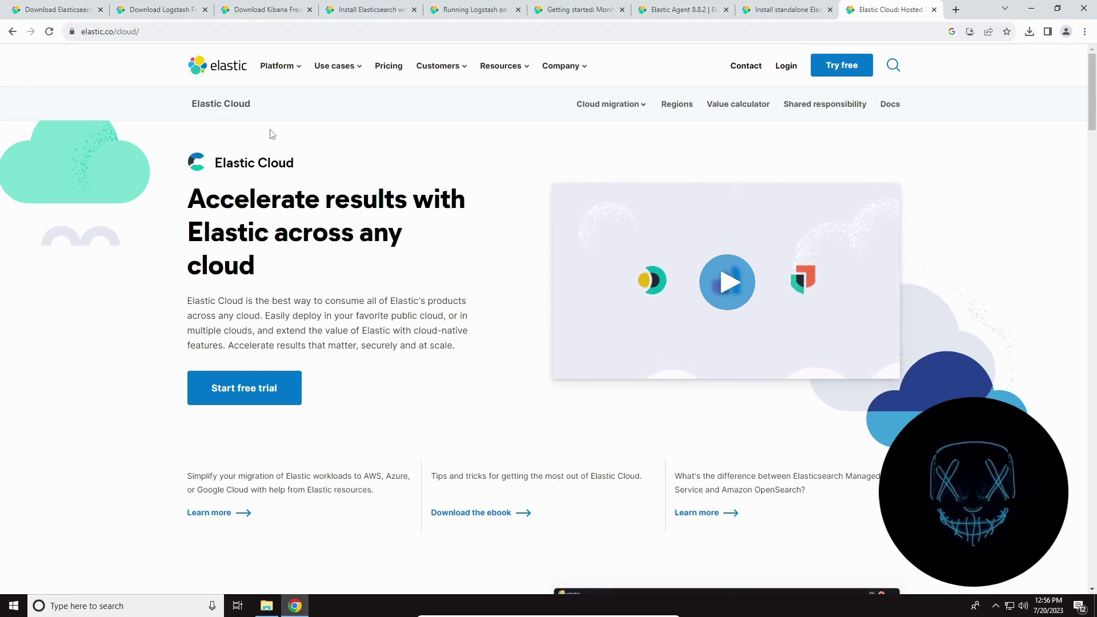
left_click(935, 10)
left_click(1031, 8)
Go up from the elasticsearch-8.8.2 folder to the Setup folder and review its extracted folders
right_click(318, 199)
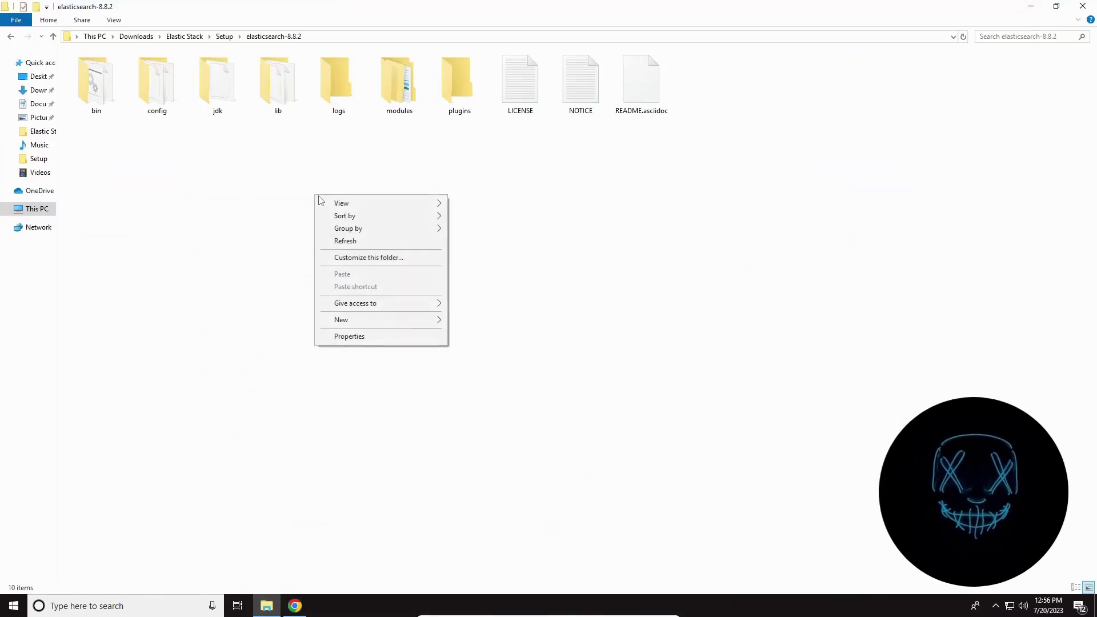
mouse_move(320, 201)
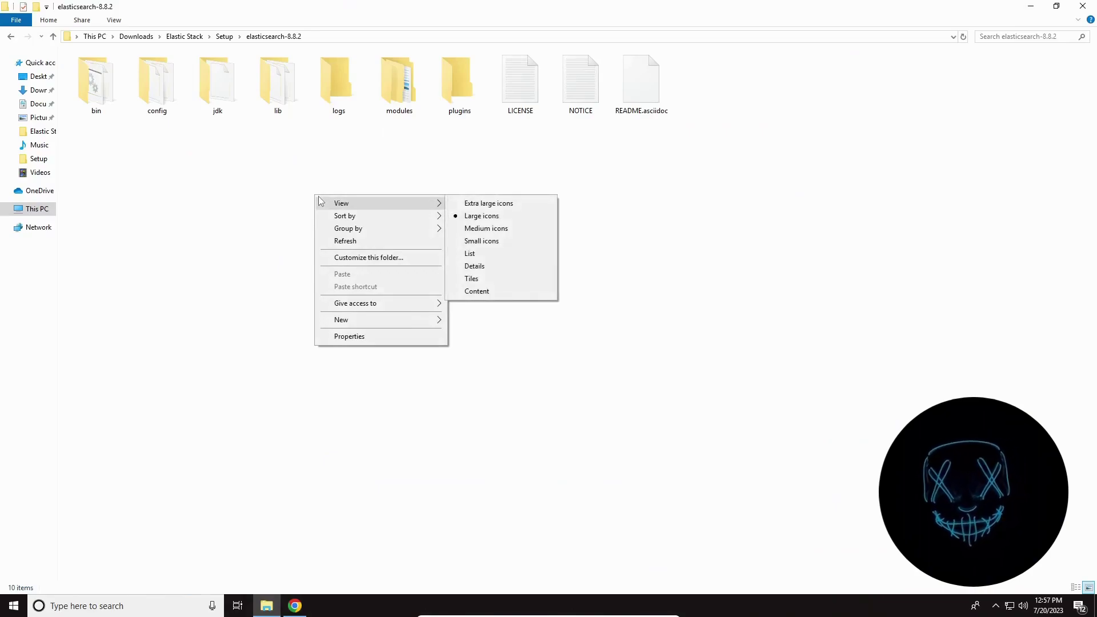
left_click(231, 177)
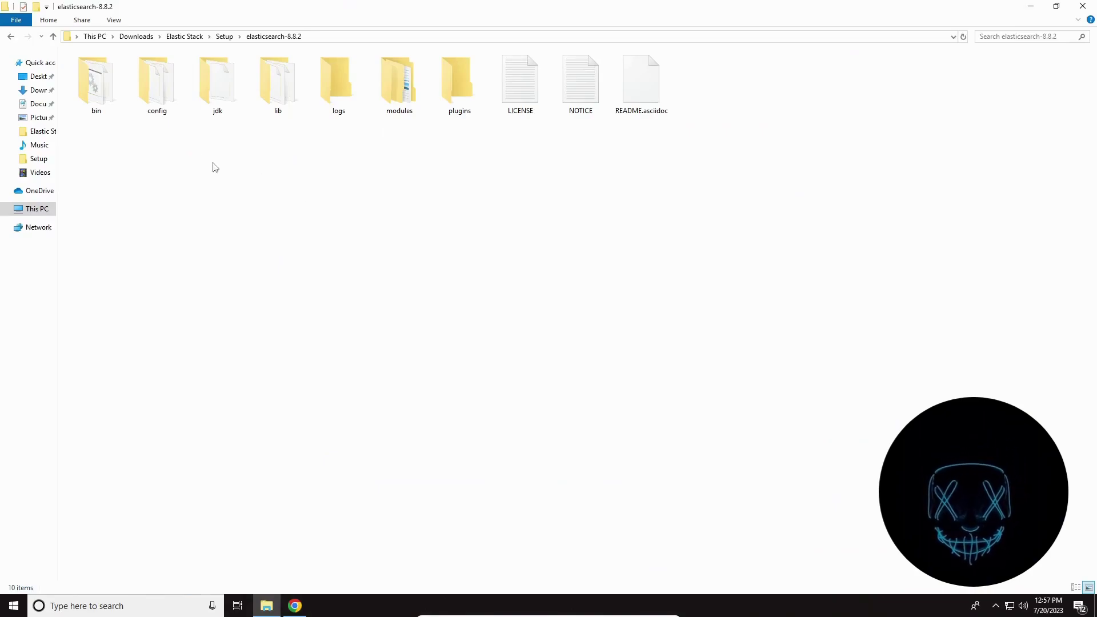
left_click(53, 36)
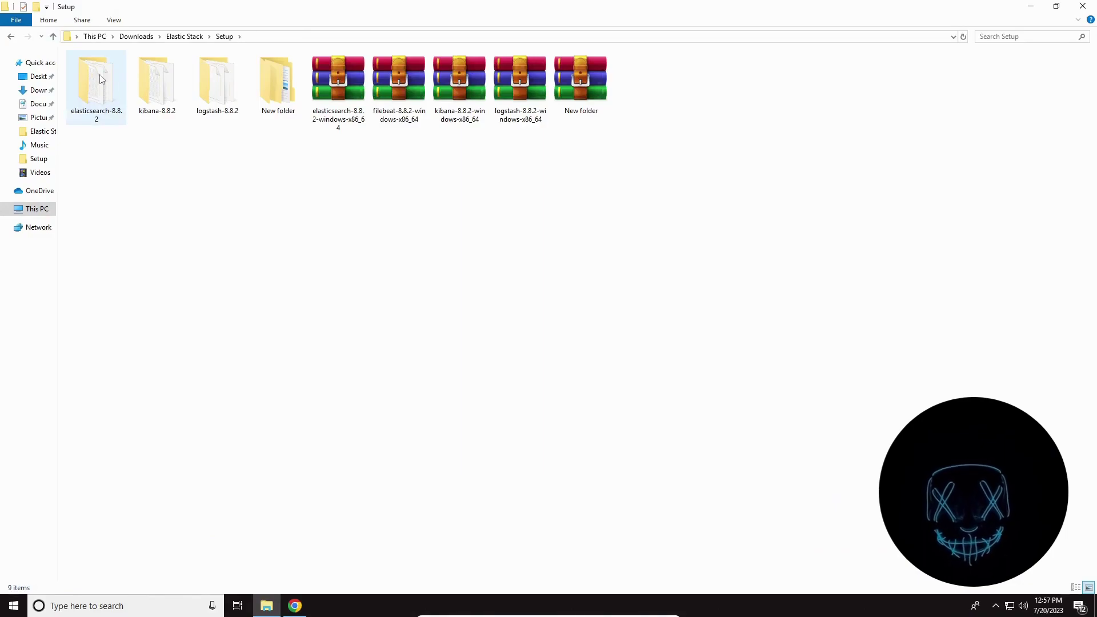
left_click(162, 89)
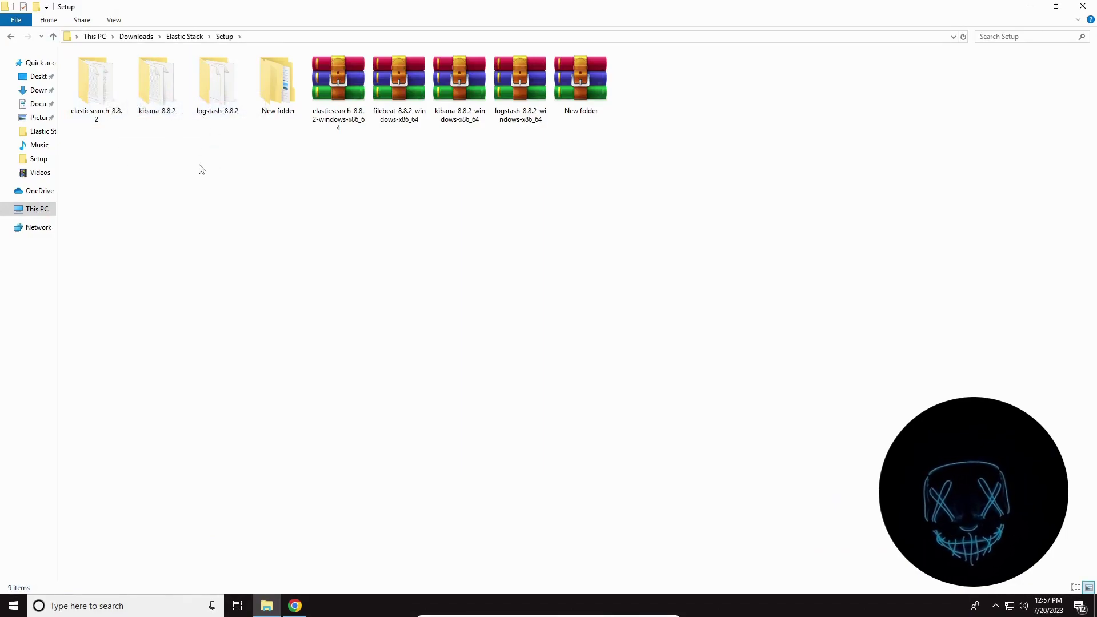
Open the bin folder inside the elasticsearch-8.8.2 folder
double_click(96, 85)
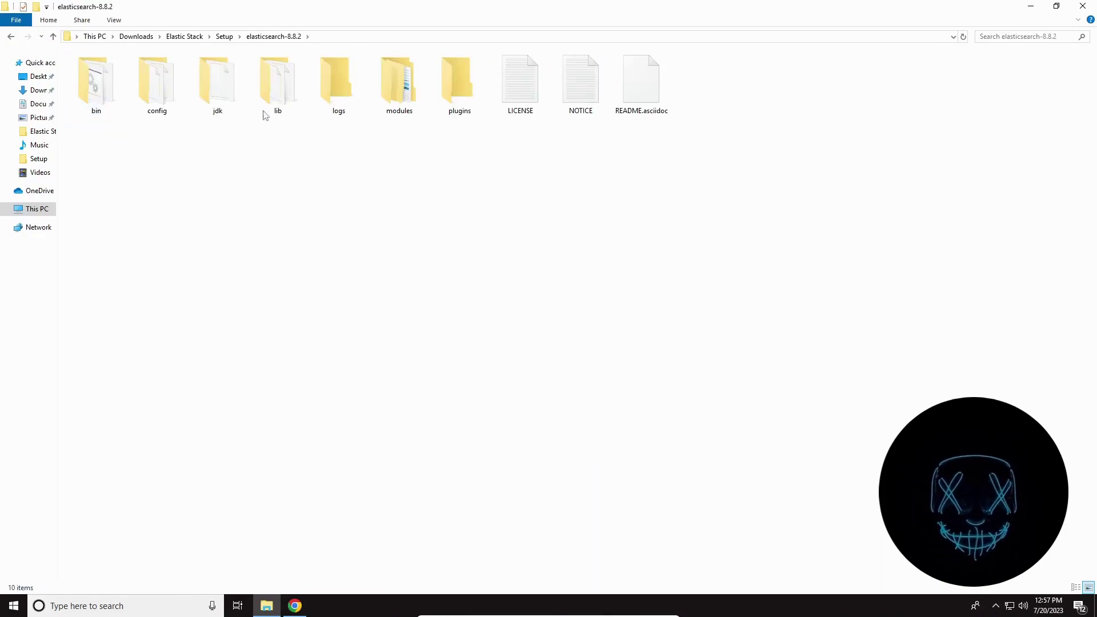
double_click(96, 92)
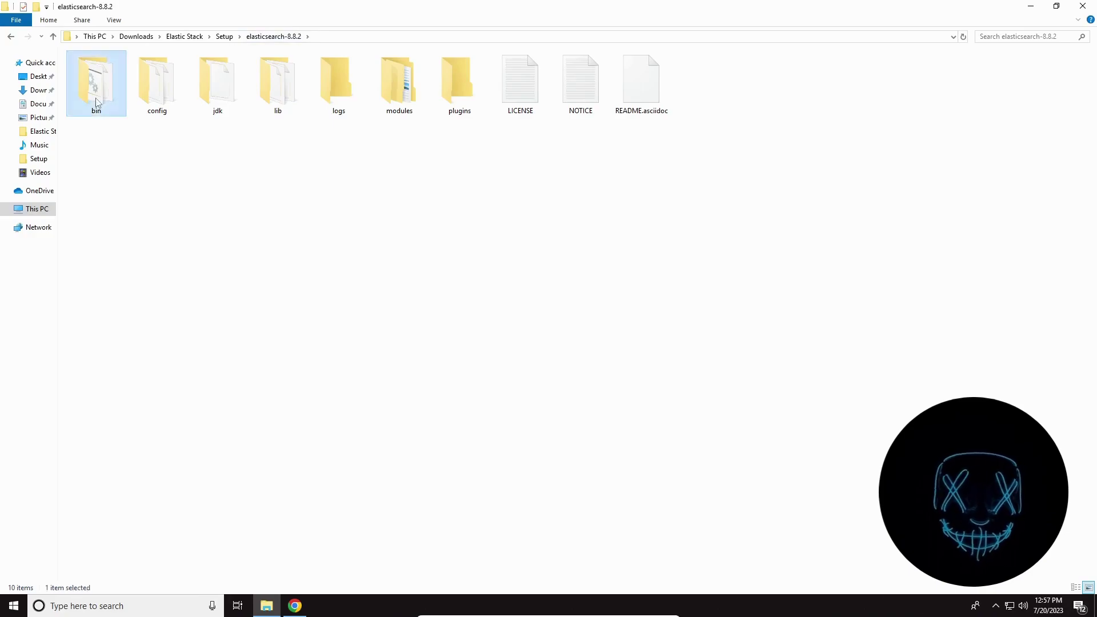
right_click(629, 161)
left_click(576, 137)
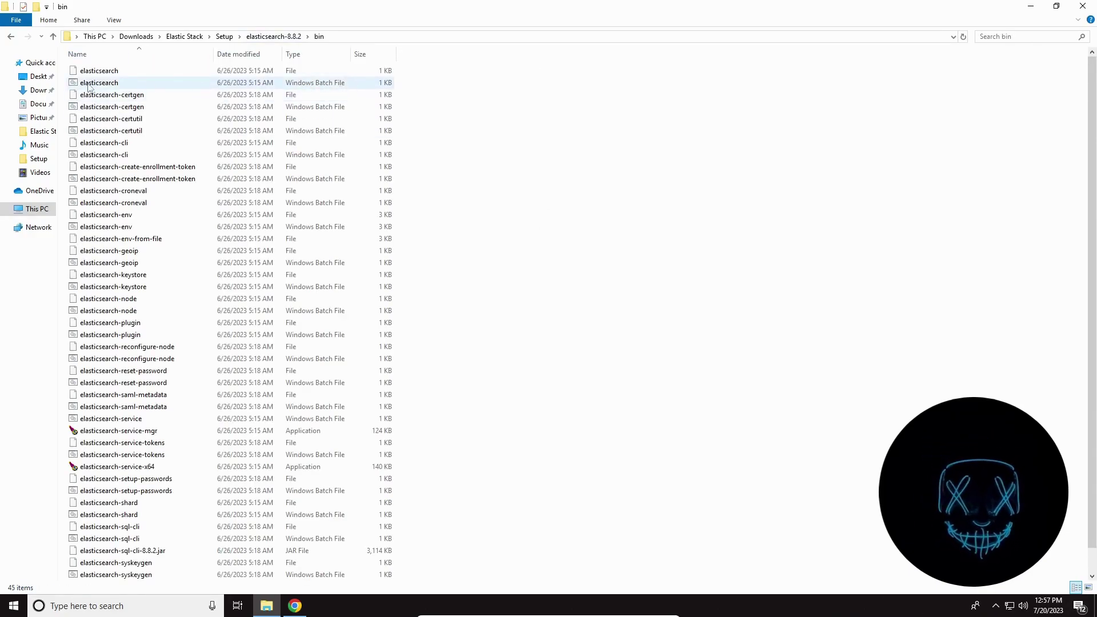
Run the elasticsearch Windows batch file from the bin folder and maximize its console window
left_click(153, 84)
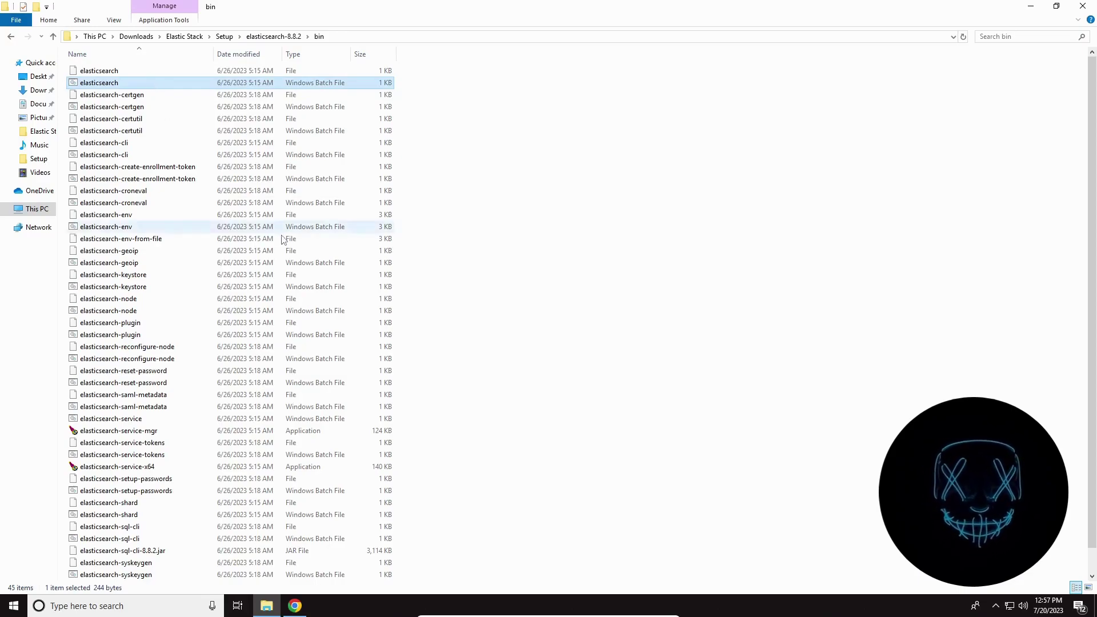
scroll(287, 240, "down", 1)
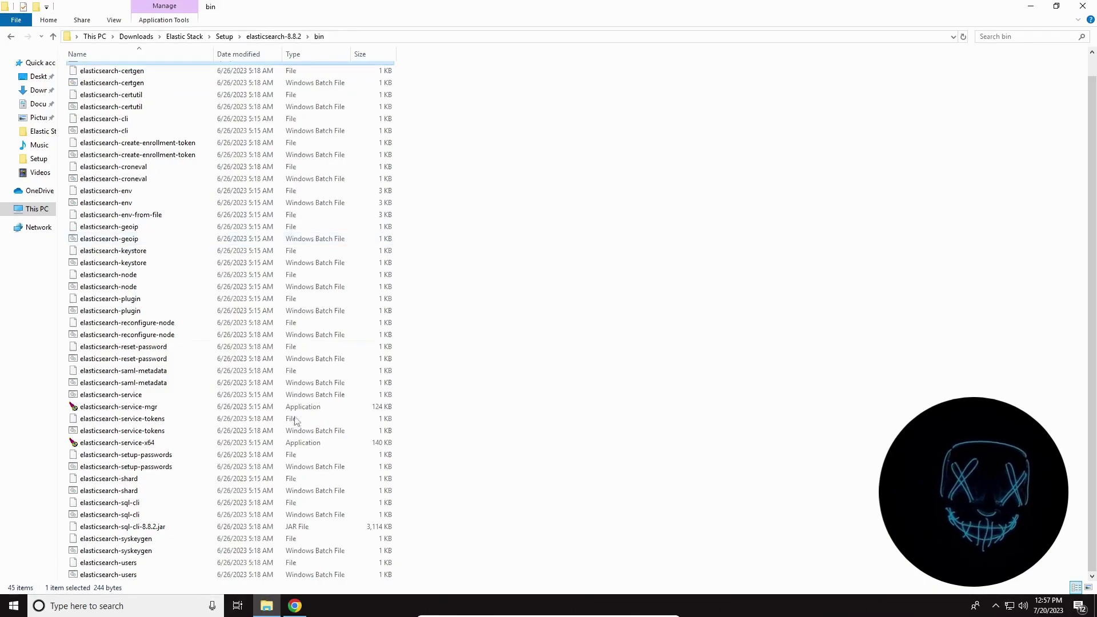
scroll(171, 323, "up", 1)
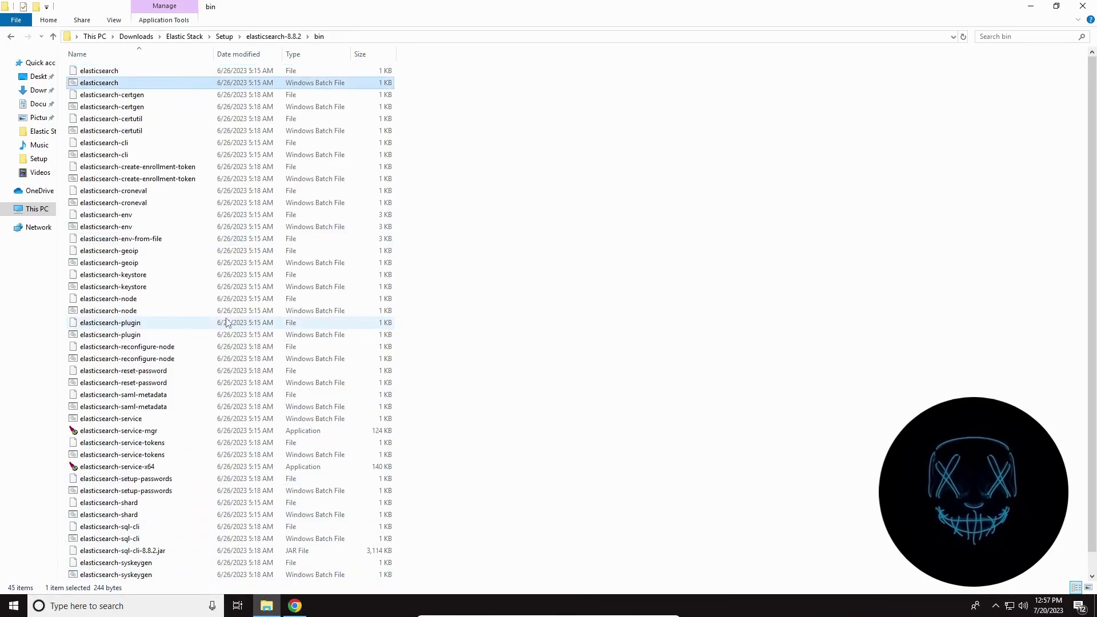
double_click(140, 87)
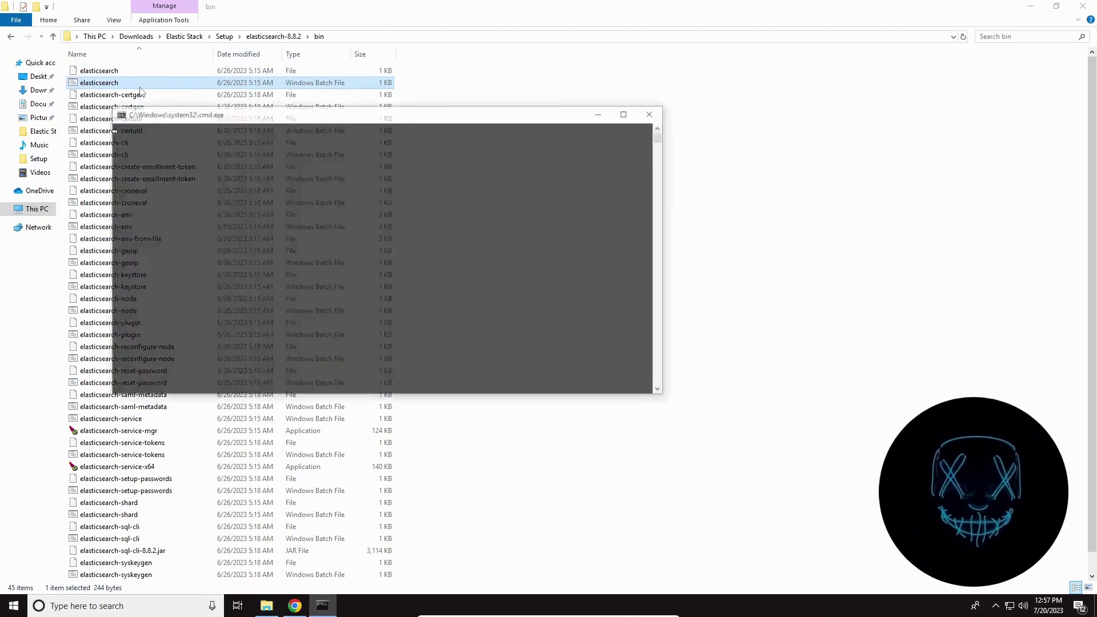
left_click_drag(332, 114, 569, 151)
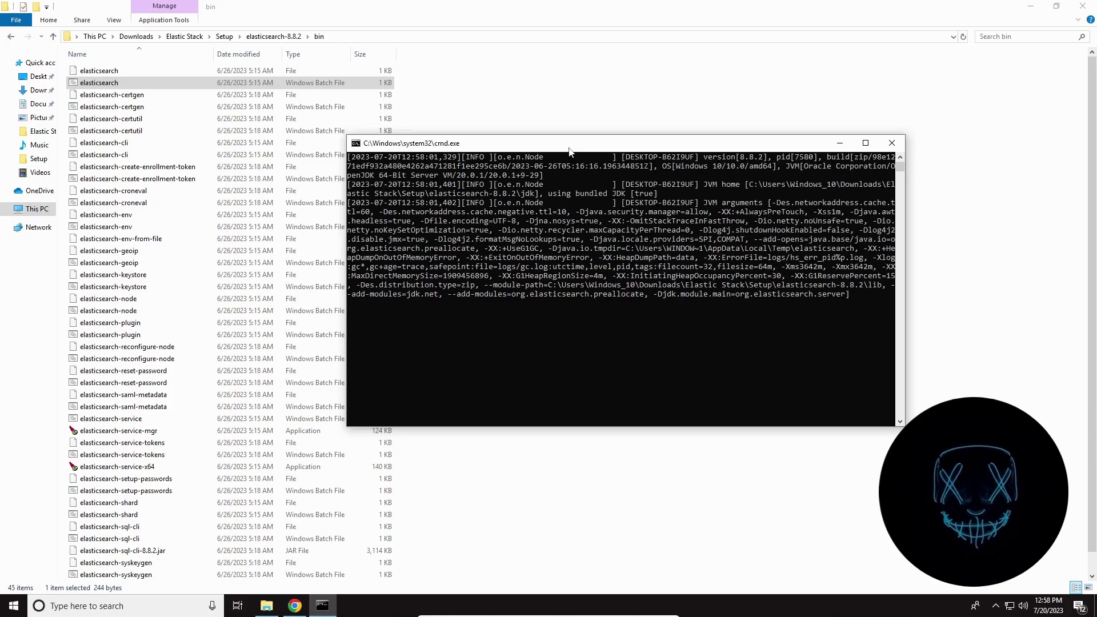
left_click(866, 144)
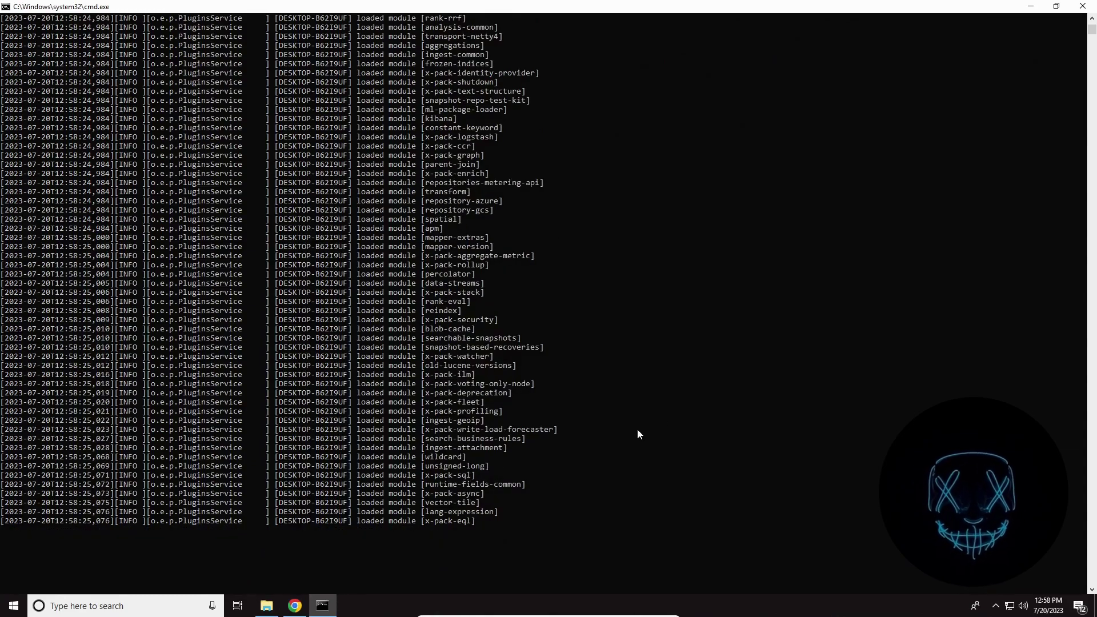
Follow the Elasticsearch startup log and highlight the elastic user's generated password and the Kibana enrollment token
scroll(637, 432, "up", 4)
scroll(638, 434, "up", 7)
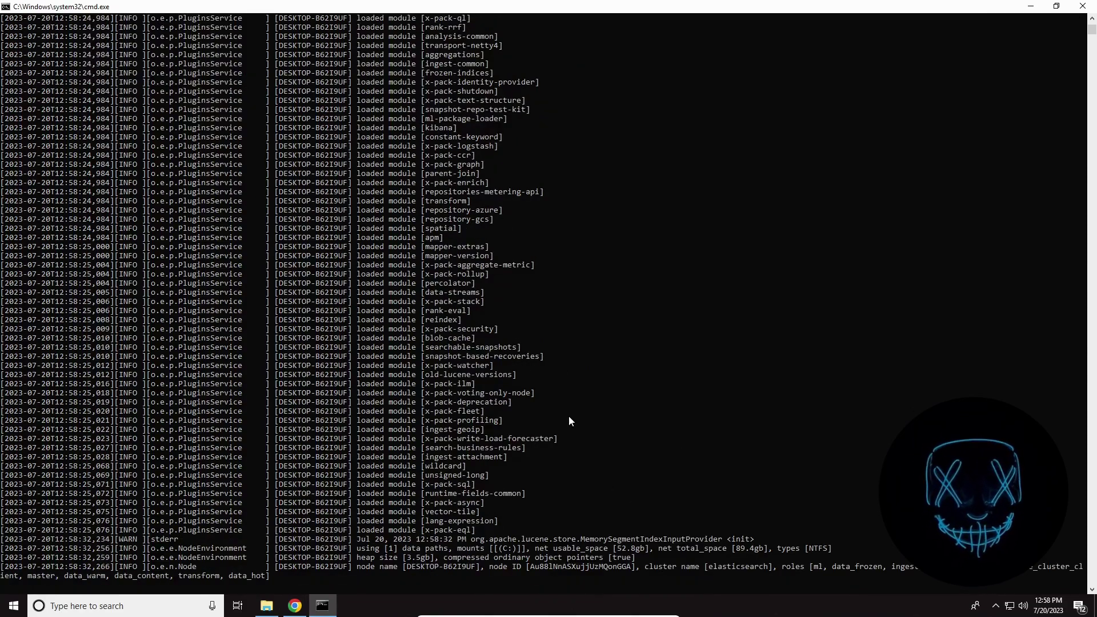
scroll(493, 441, "down", 6)
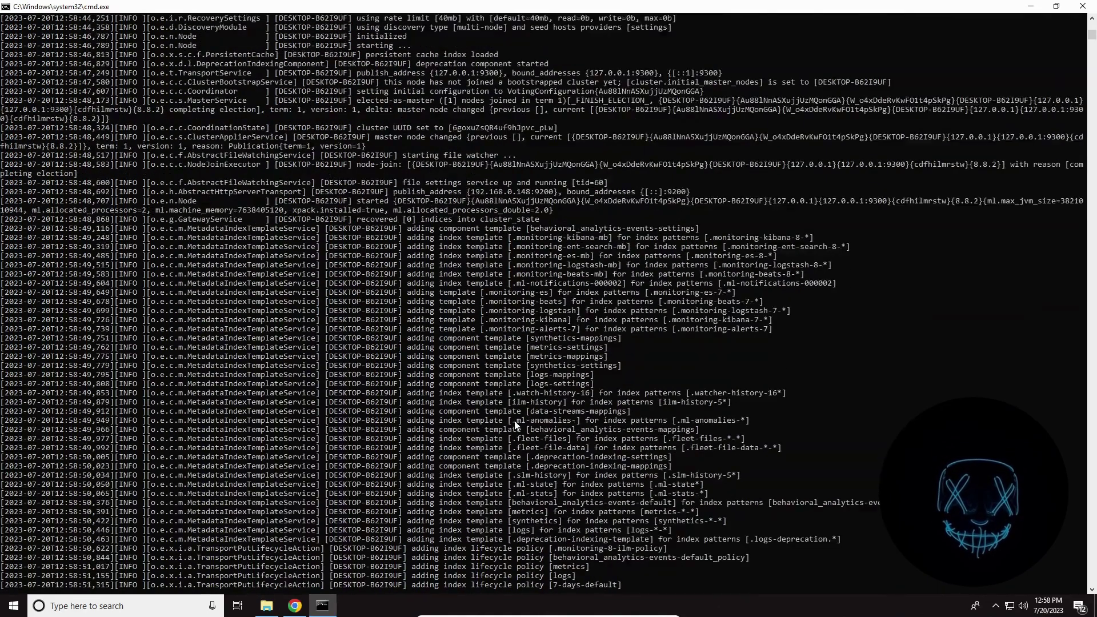
scroll(455, 377, "up", 4)
scroll(455, 377, "up", 7)
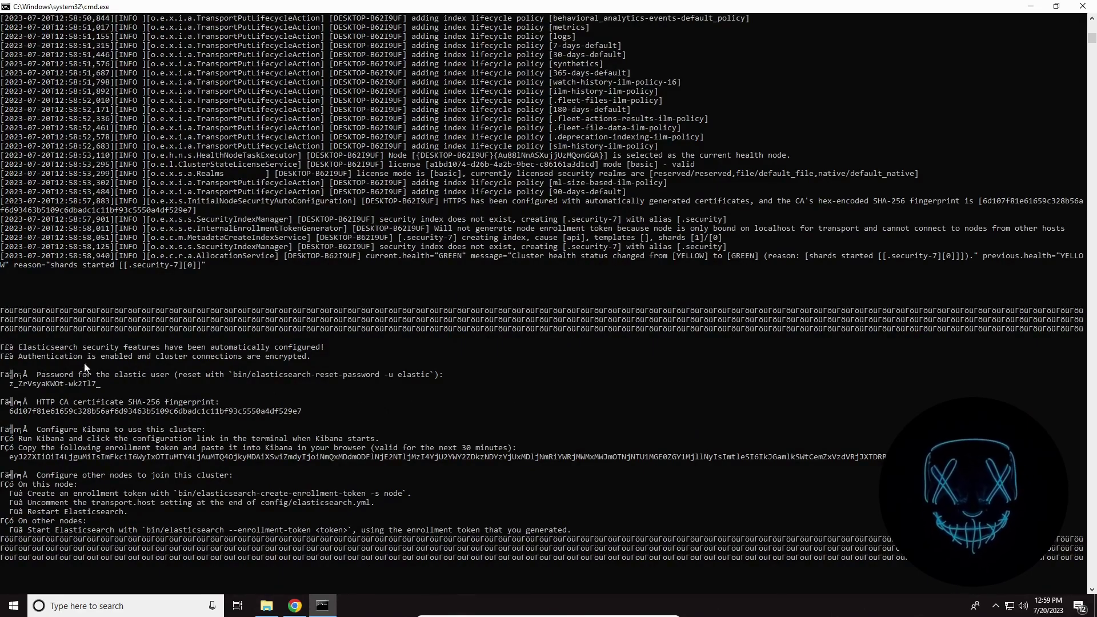
left_click_drag(6, 383, 101, 385)
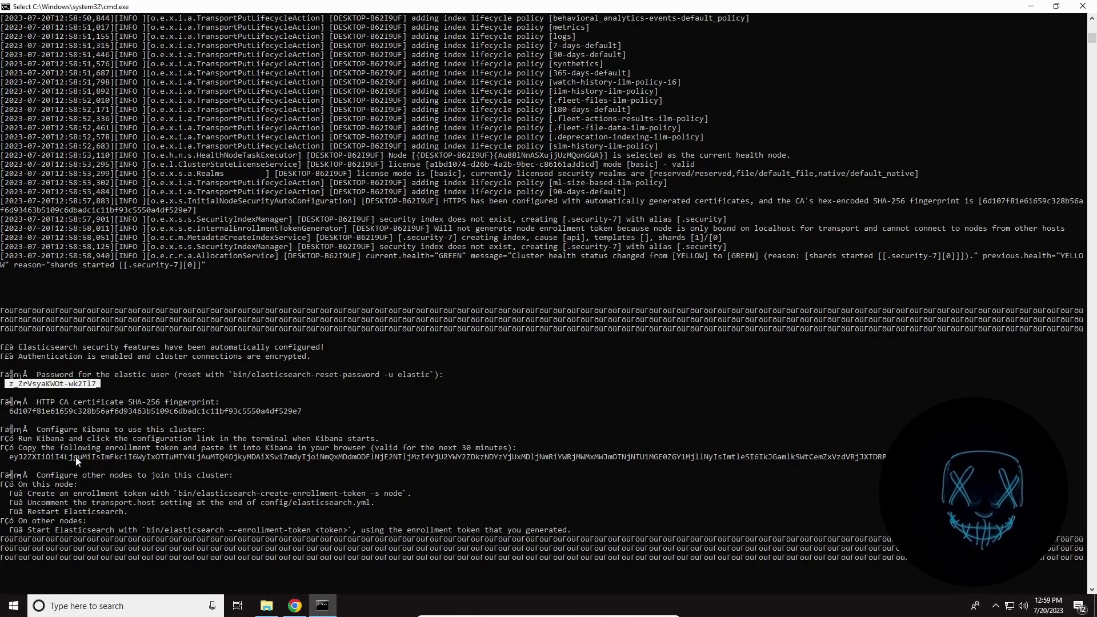
left_click_drag(10, 457, 1066, 459)
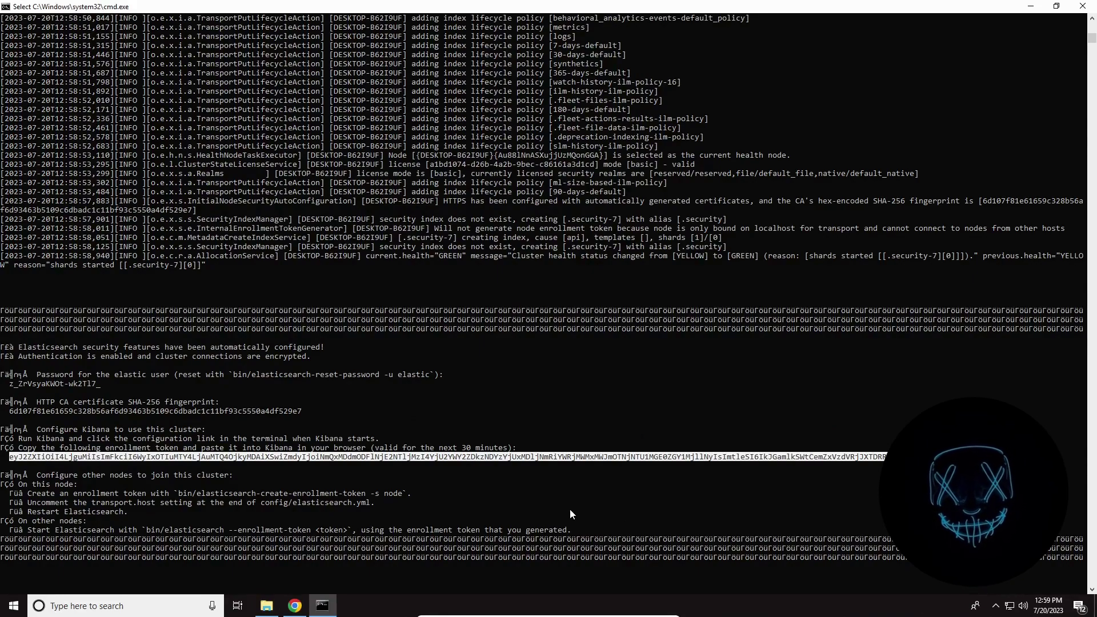
Find the transport service's publish address 127.0.0.1:9300 in the startup log and highlight it
scroll(570, 509, "up", 9)
scroll(526, 501, "up", 17)
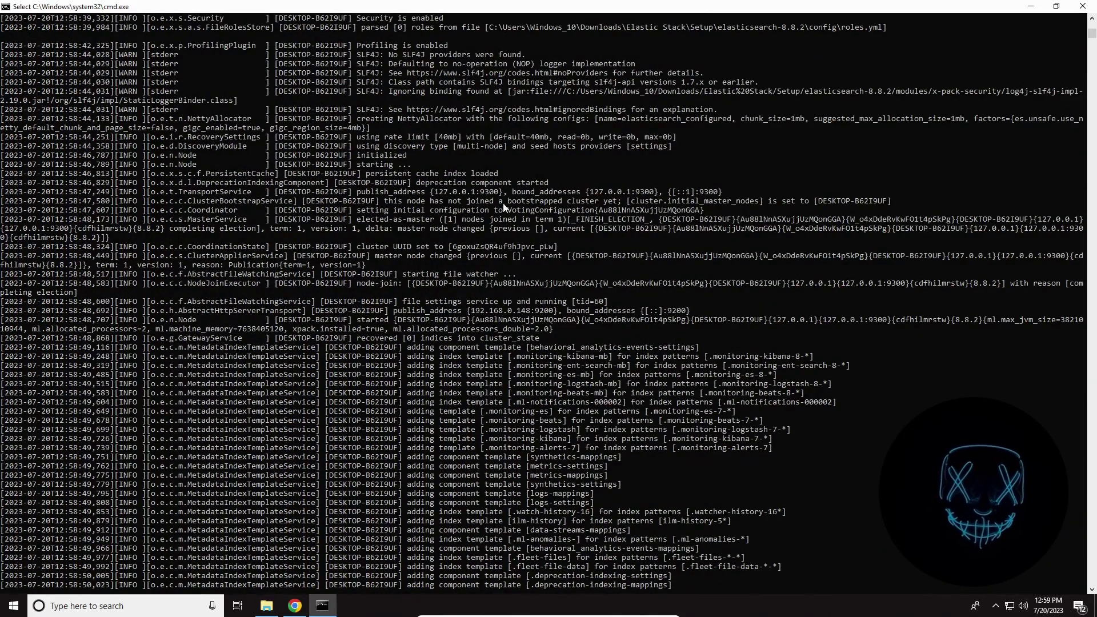
left_click_drag(435, 193, 502, 194)
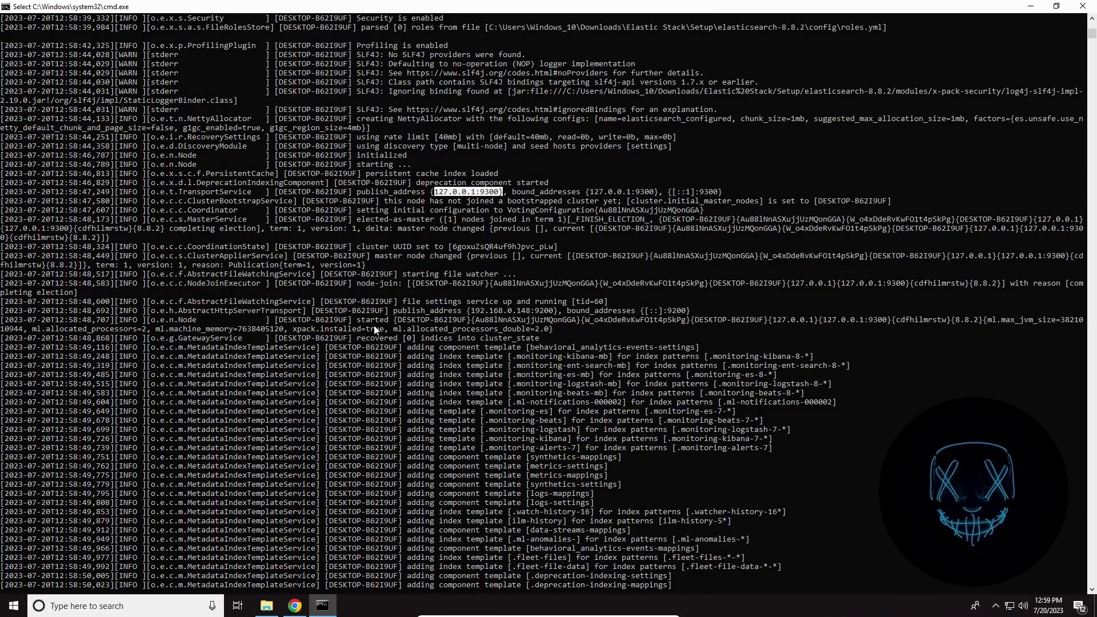
Load localhost:9300 in a new Chrome window and switch back to the Elasticsearch console
left_click(295, 605)
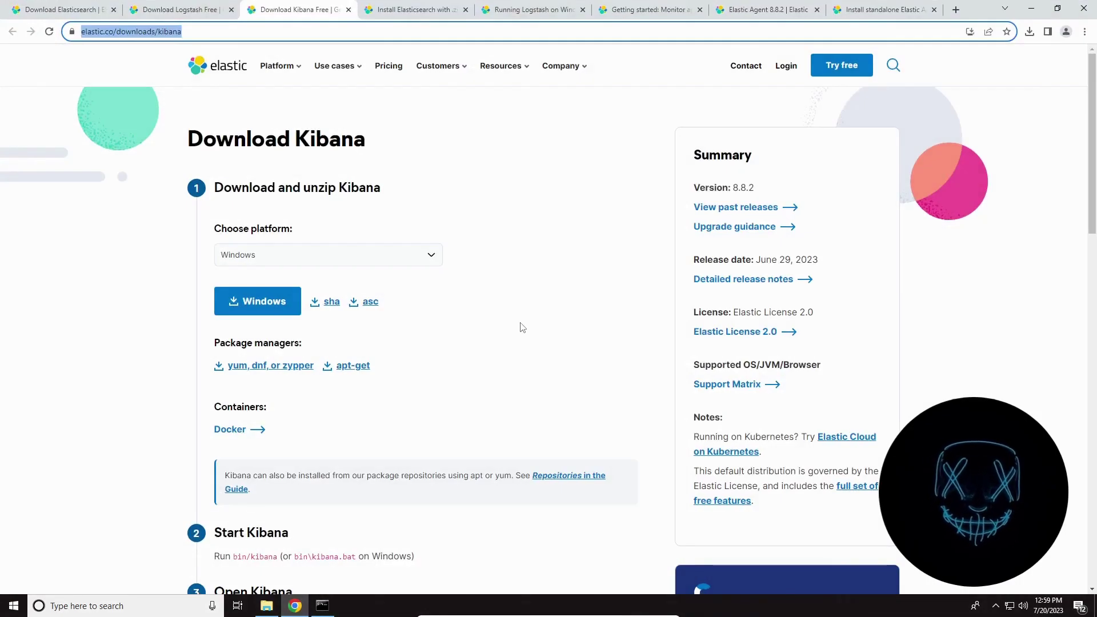
key("ctrl+n")
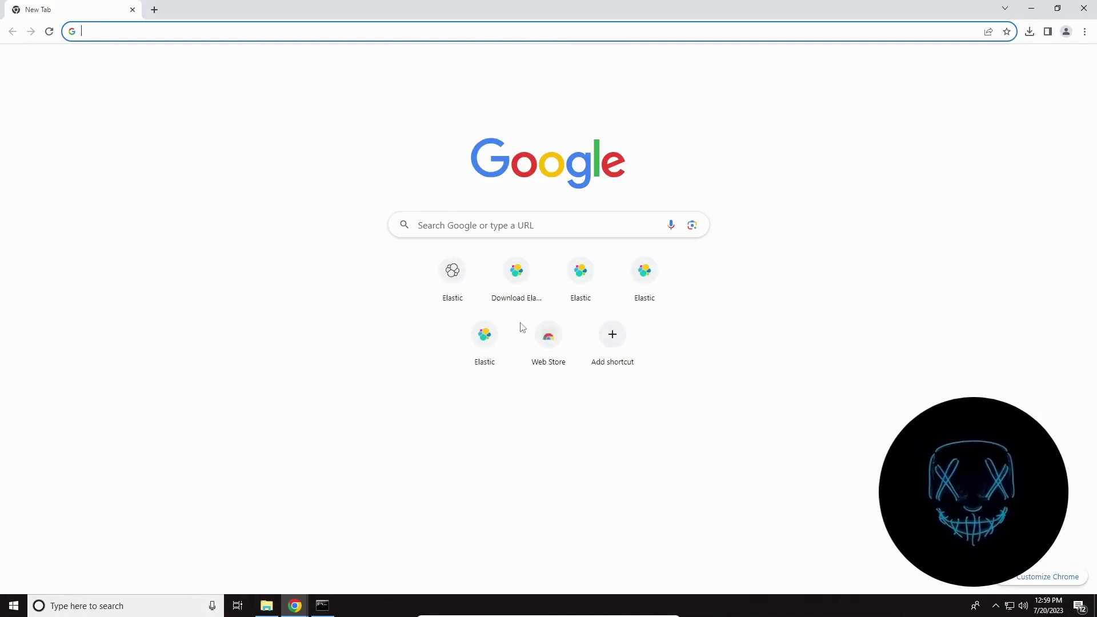
type("local")
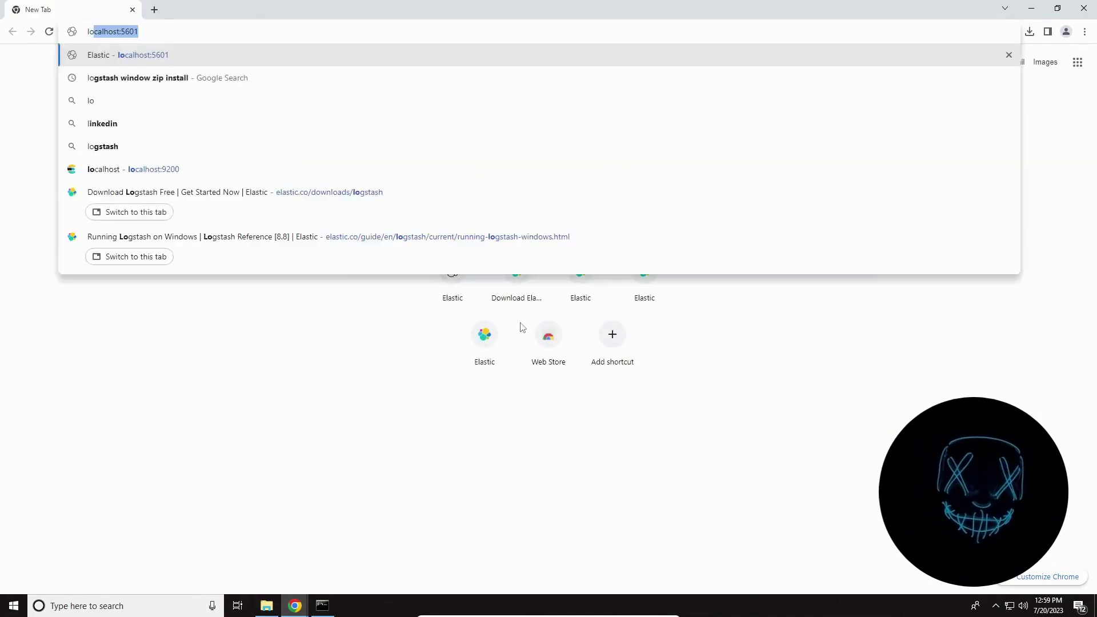
type("host:560")
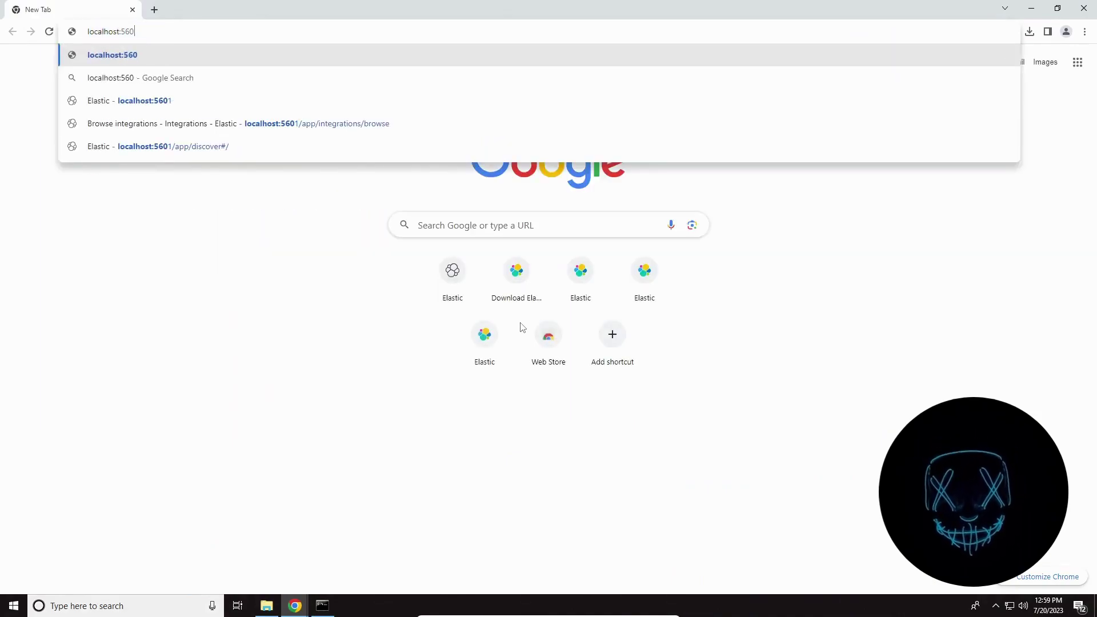
key("BackSpace")
key("BackSpace")
key("BackSpace")
type("9300")
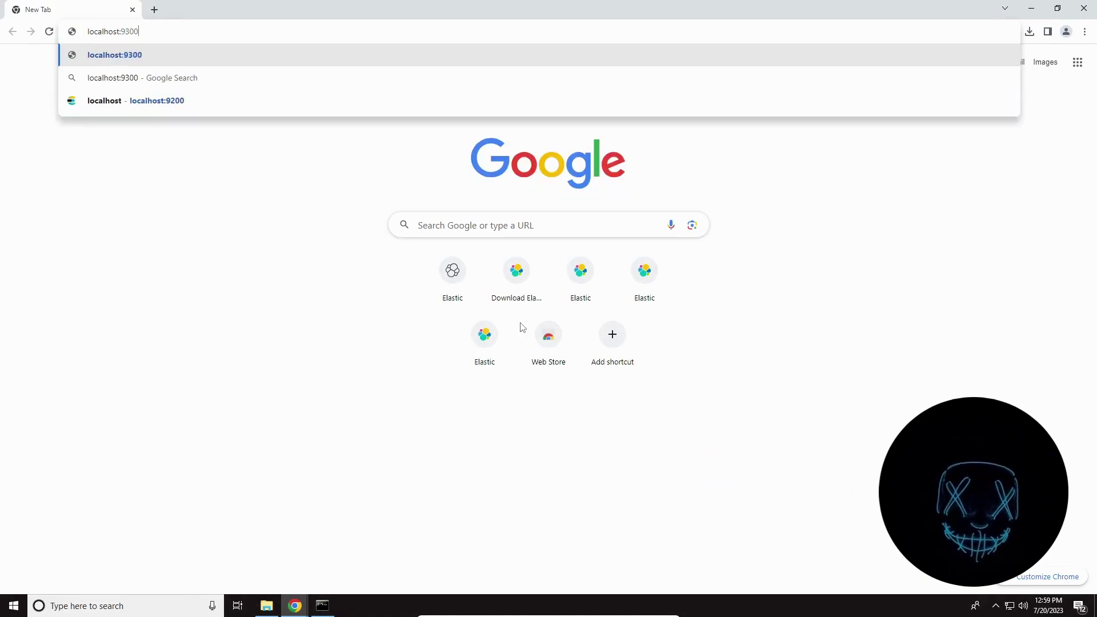
key("Return")
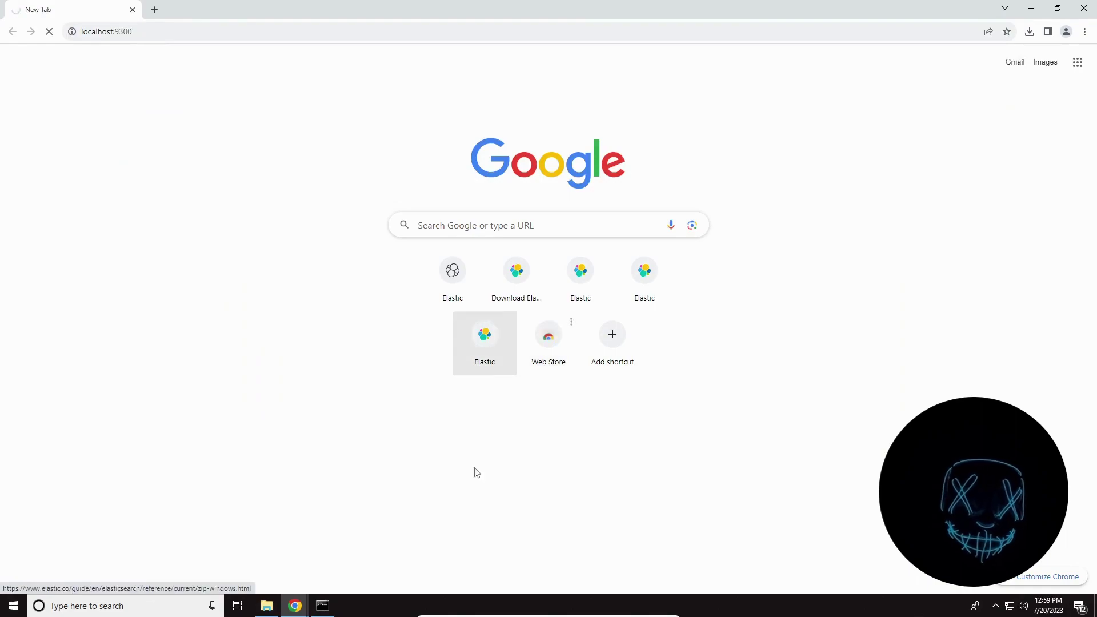
left_click(322, 605)
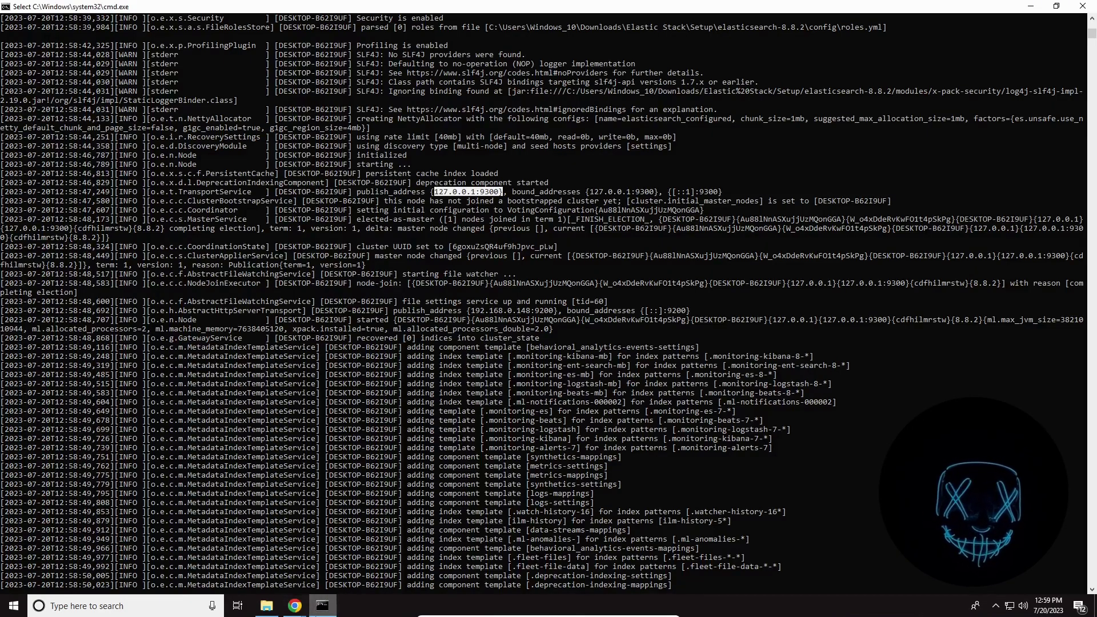
Switch to Chrome and load localhost:9200 in a new tab beside the localhost:9300 one
key("alt+Tab")
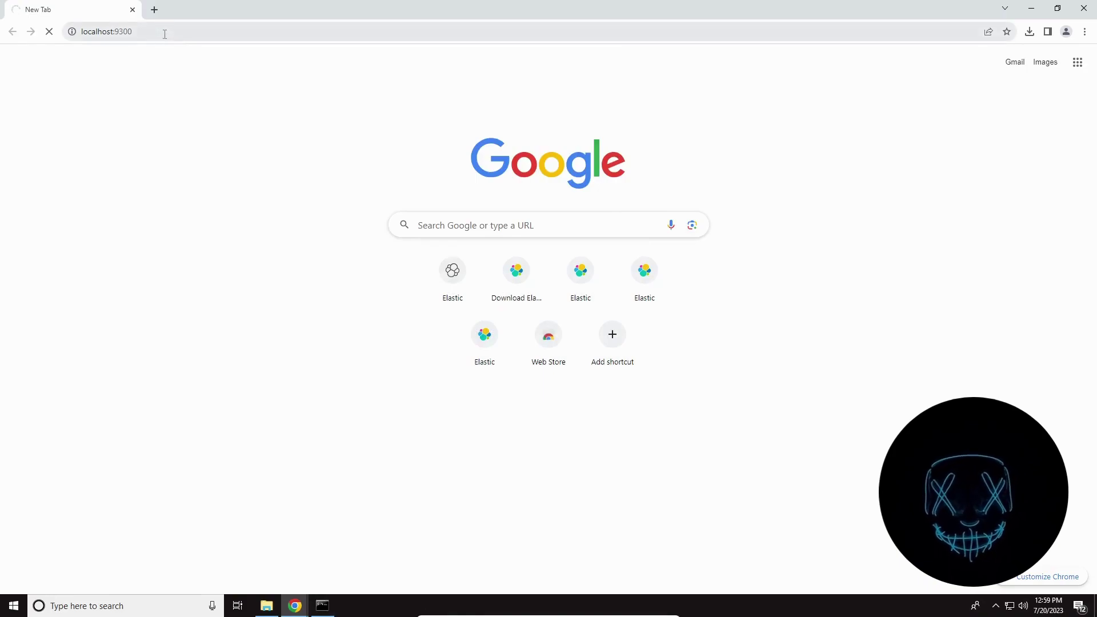
left_click(154, 10)
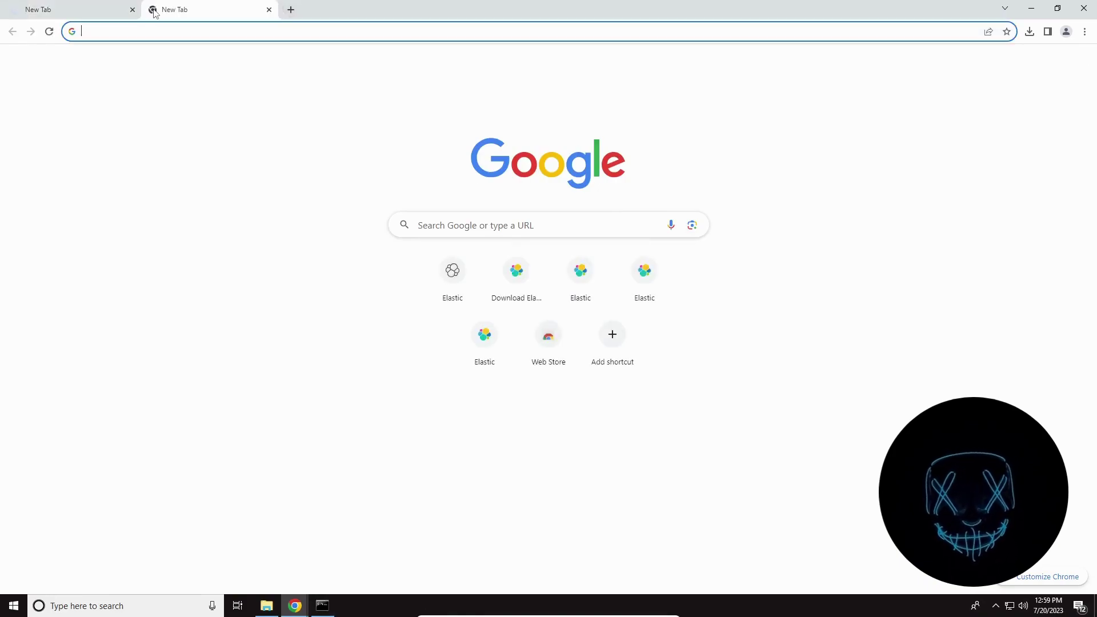
type("localhost:56")
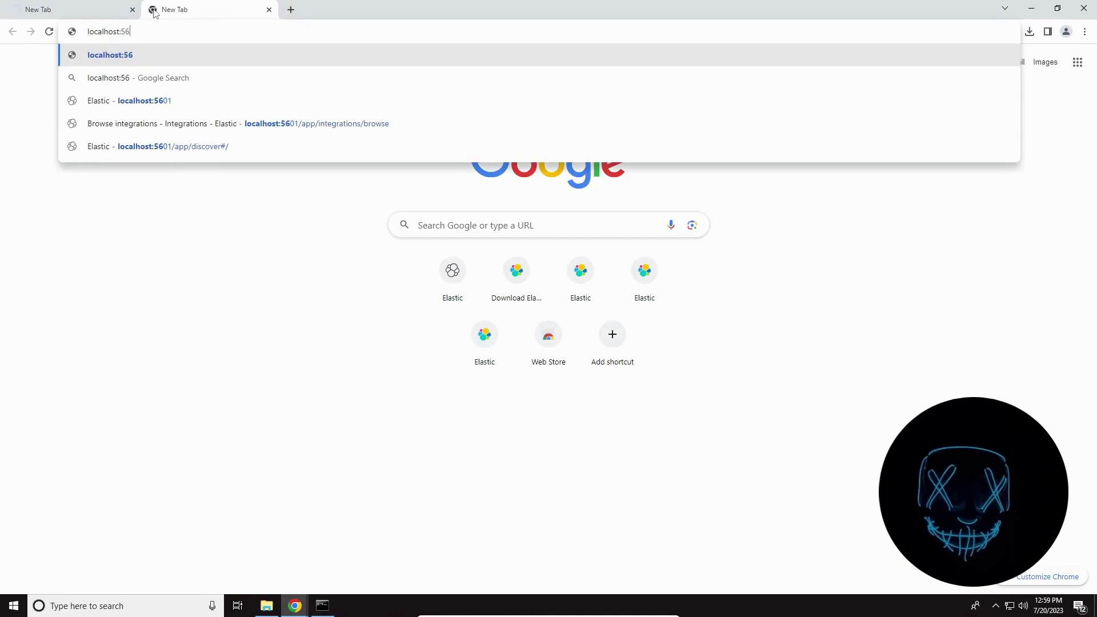
key("BackSpace")
key("BackSpace")
type("9200")
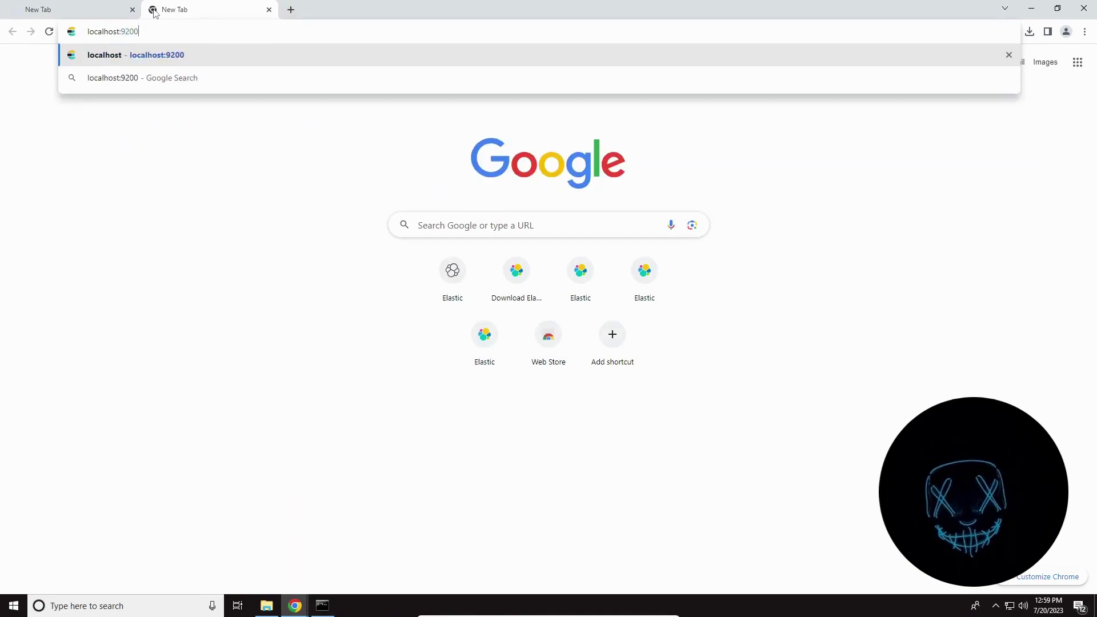
key("Return")
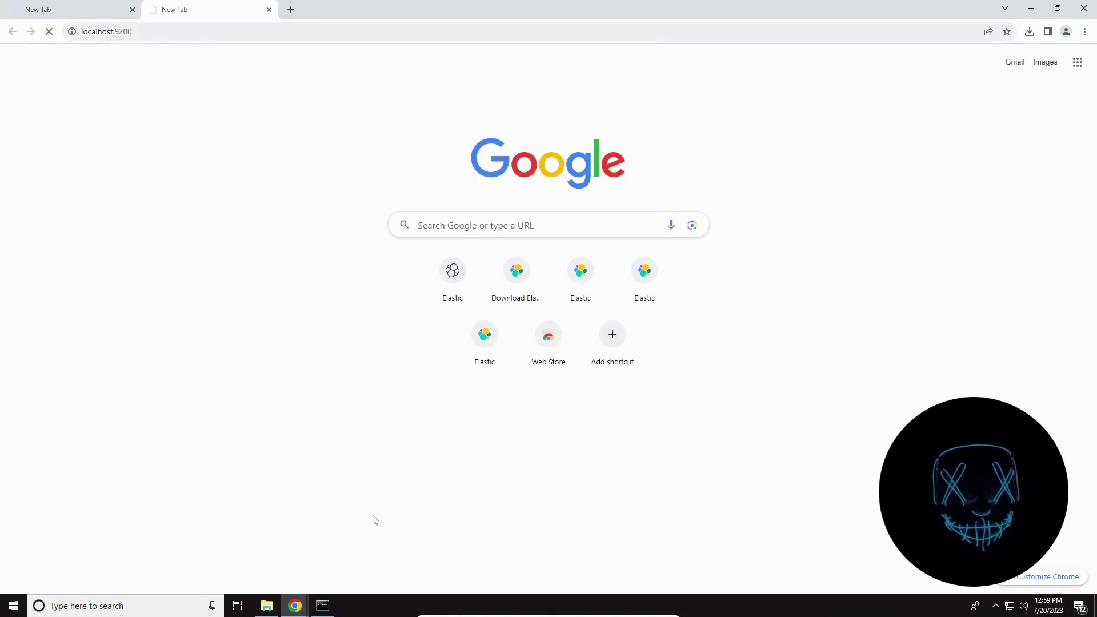
Return to the Elasticsearch console and highlight the HTTP transport's publish address 192.168.0.148:9200 in the startup log
left_click(322, 606)
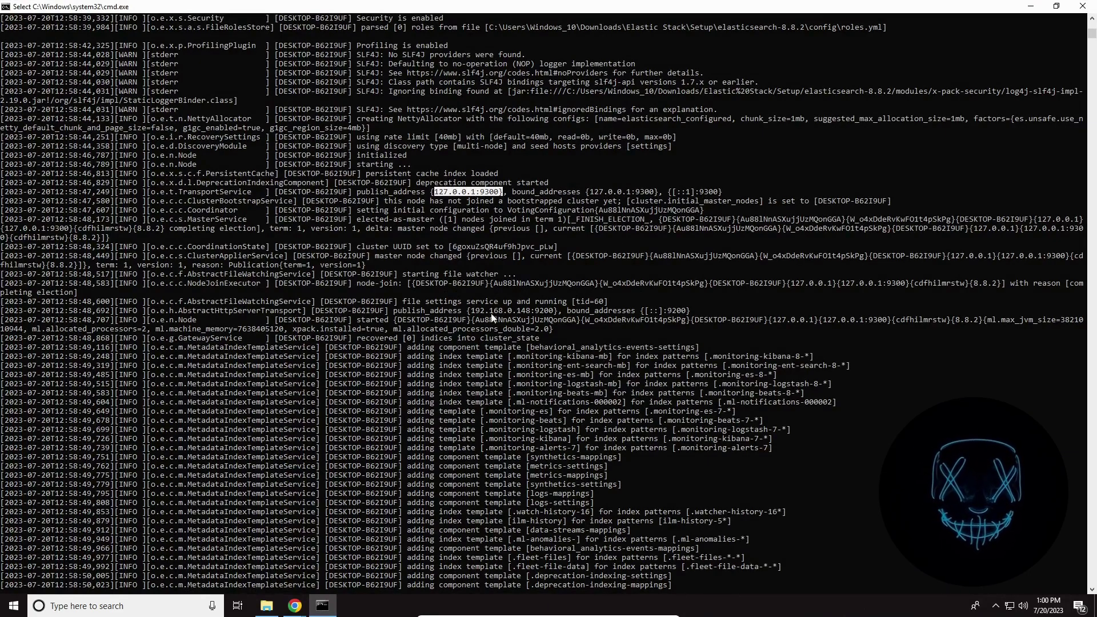
left_click_drag(467, 313, 557, 312)
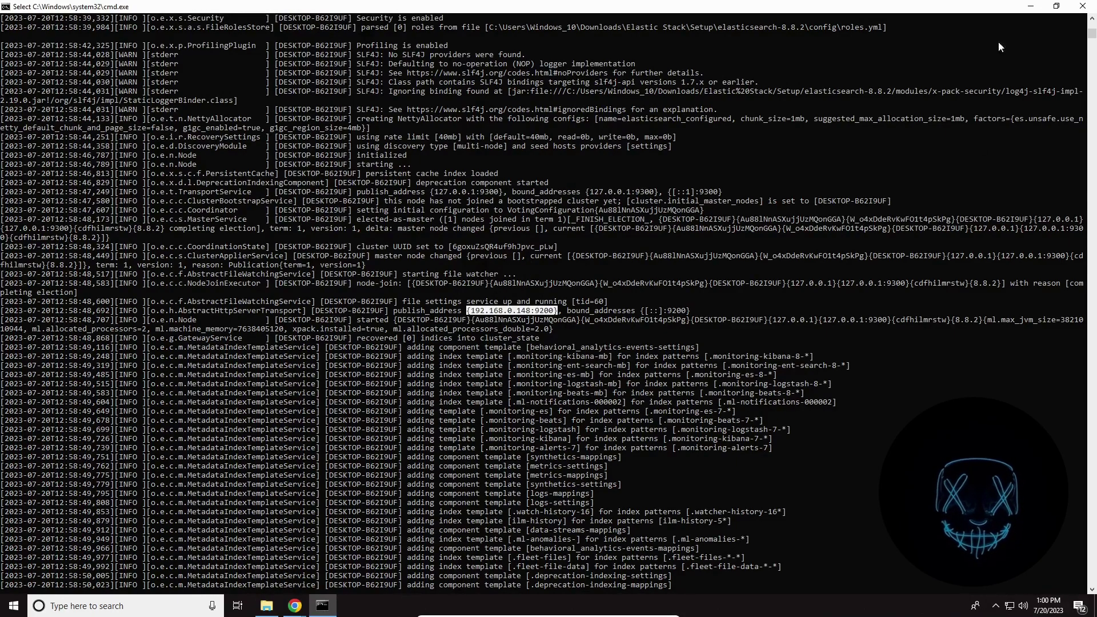
Check the localhost:9300 and localhost:9200 tabs in Chrome, then close both and leave one blank tab open
mouse_move(292, 612)
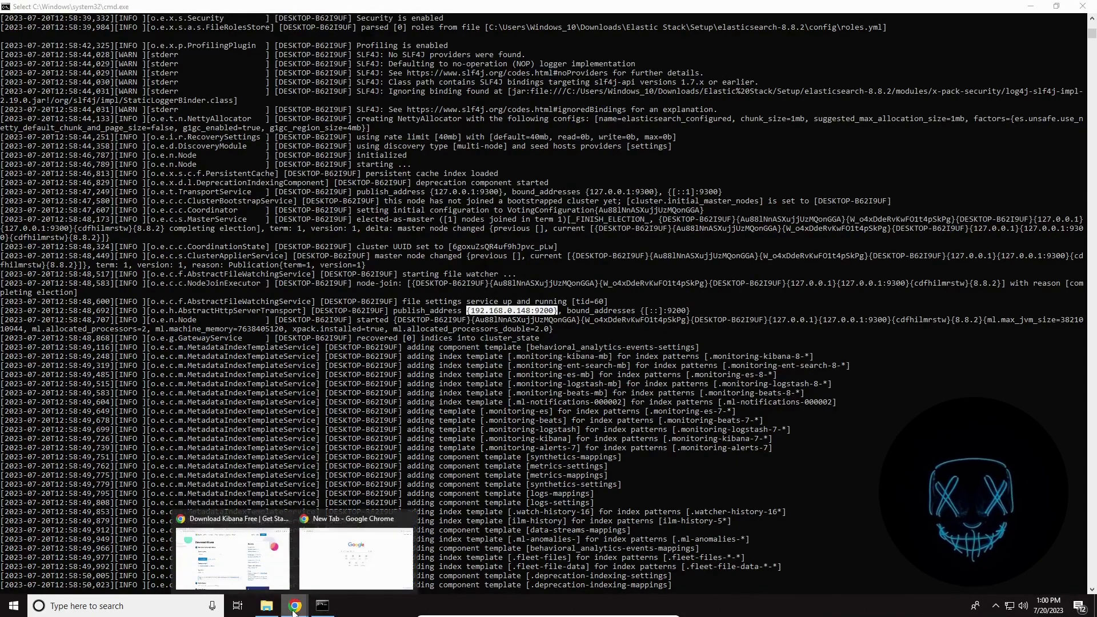
left_click(345, 553)
left_click(62, 5)
left_click(169, 5)
left_click(86, 5)
left_click(163, 5)
left_click(86, 5)
left_click(169, 5)
left_click(86, 6)
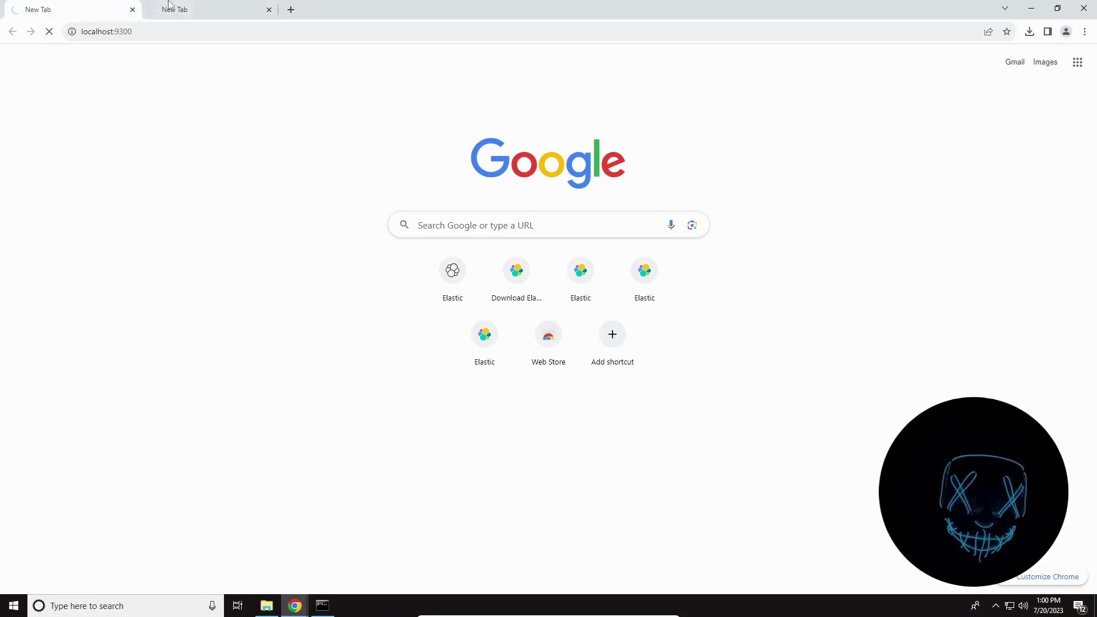
left_click(182, 6)
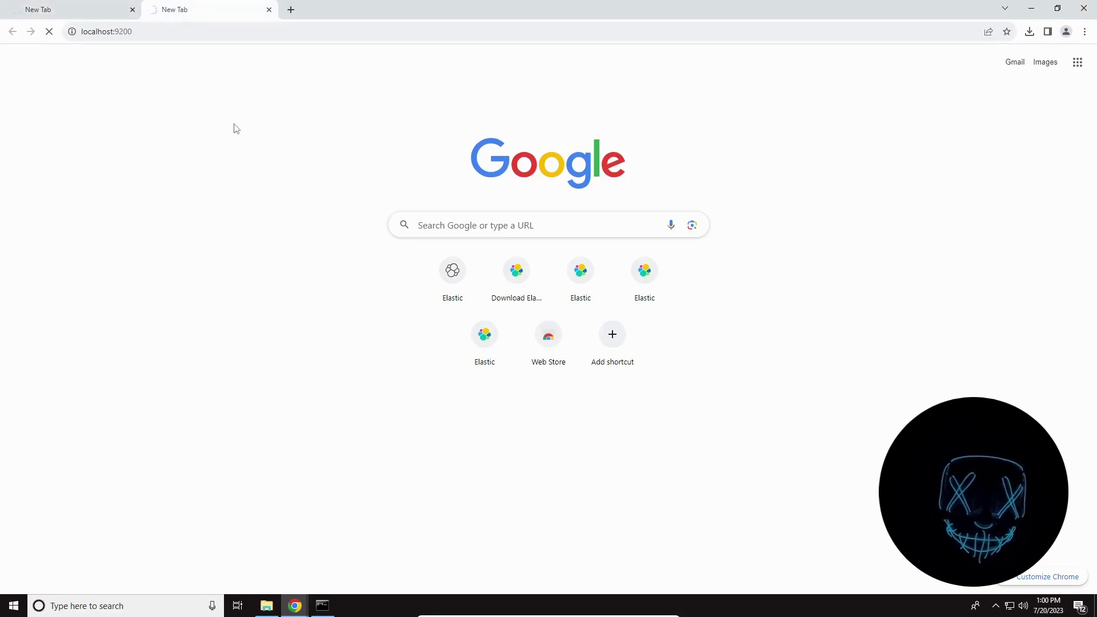
left_click(268, 9)
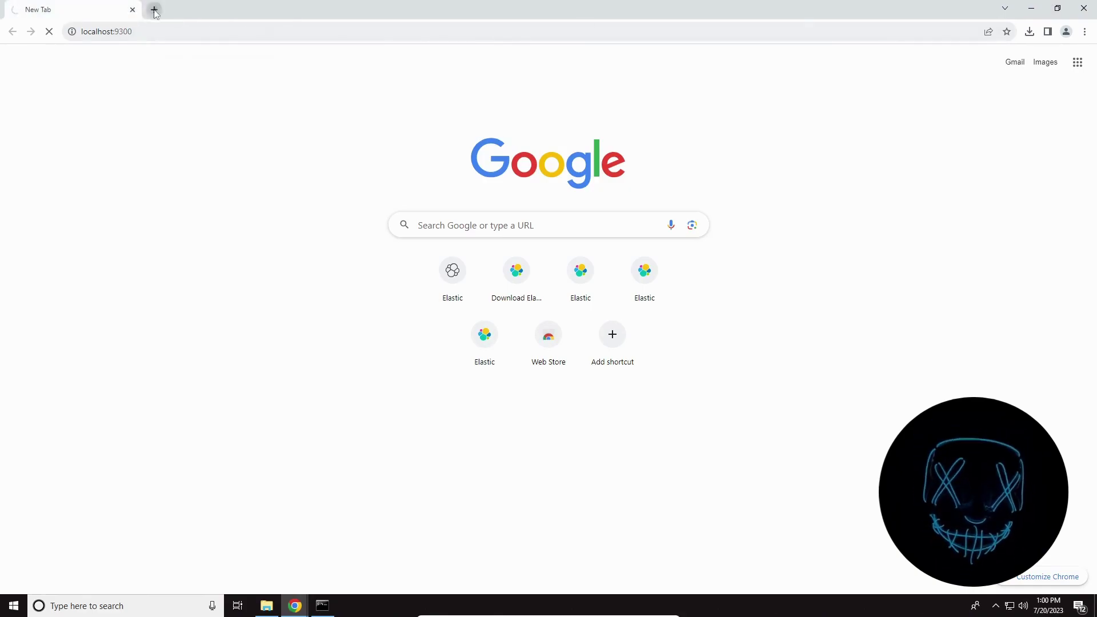
left_click(152, 10)
left_click(132, 10)
left_click(138, 35)
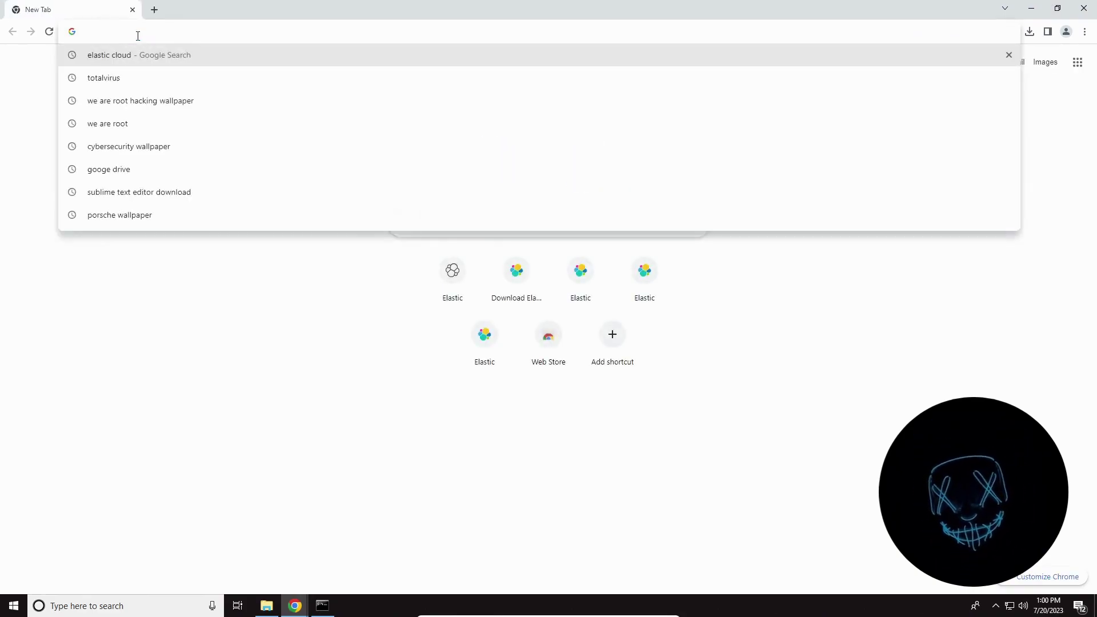
type("localhost:")
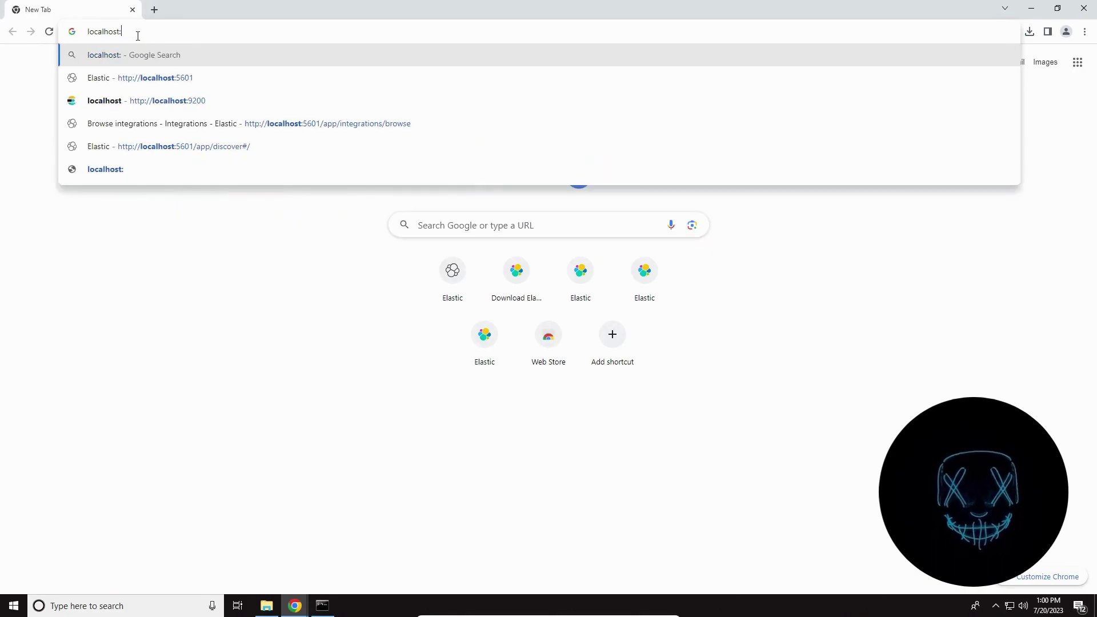
type("9200")
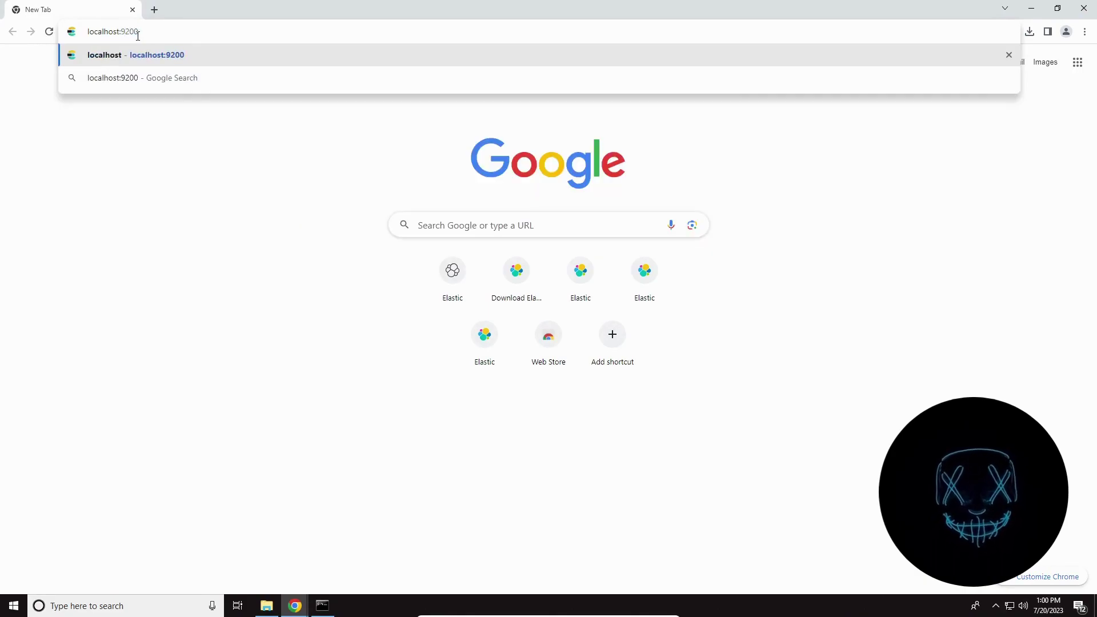
key("Escape")
Switch to the Elasticsearch console and highlight the IP address 192.168.0.148 in the HTTP publish address
left_click(323, 606)
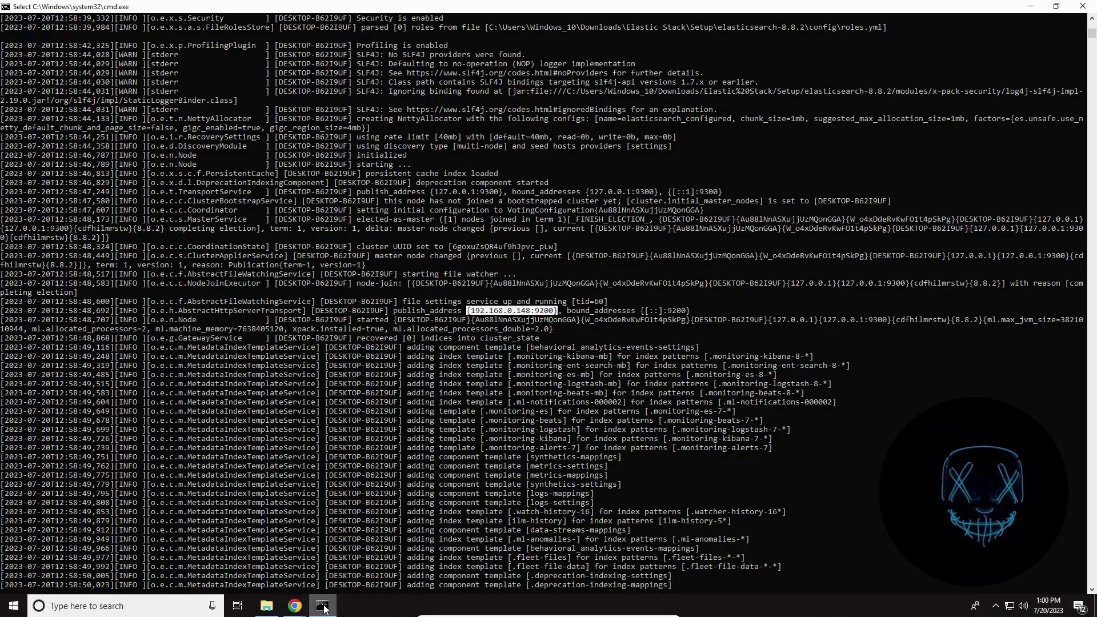
left_click(528, 311)
left_click_drag(529, 313, 470, 313)
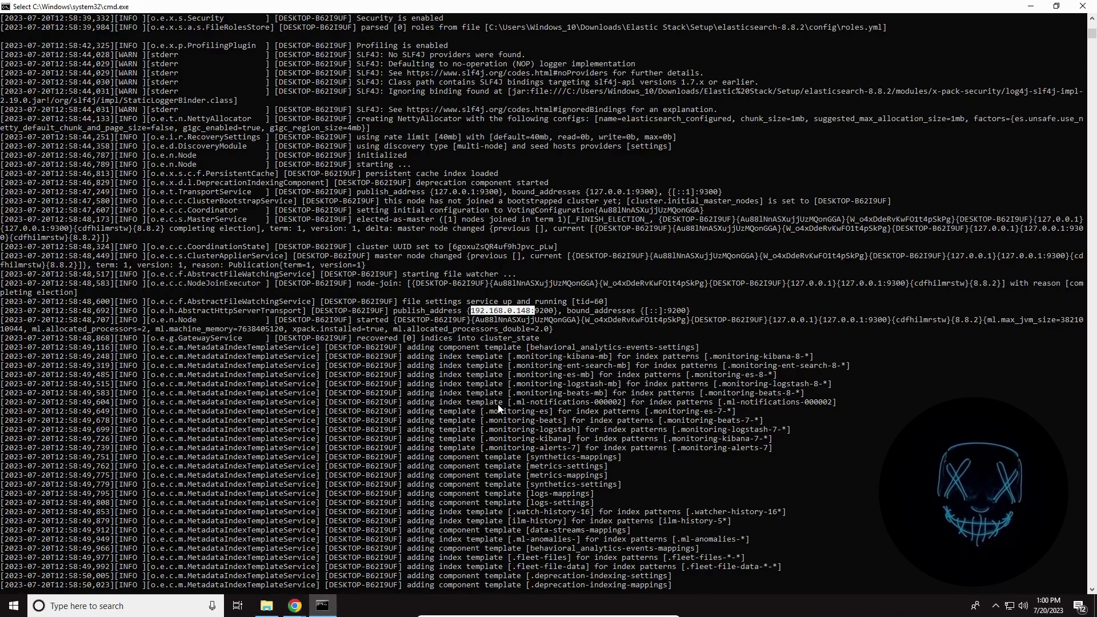
scroll(499, 408, "down", 7)
Minimize the console and open the config folder inside elasticsearch-8.8.2 in File Explorer
left_click(1038, 7)
left_click(266, 606)
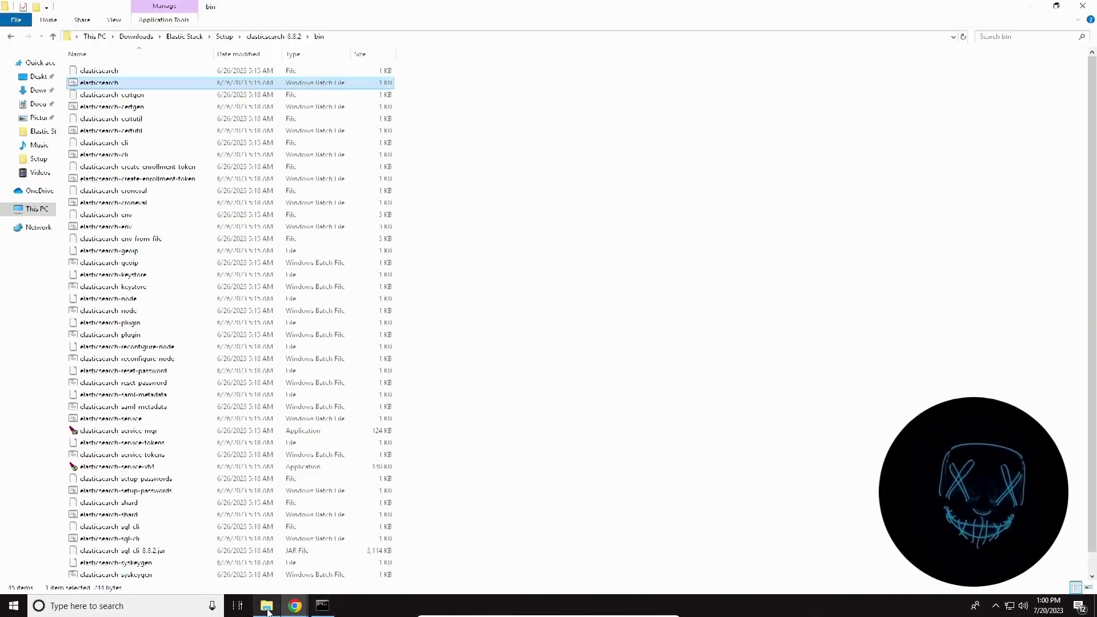
left_click(532, 203)
left_click(52, 36)
right_click(334, 209)
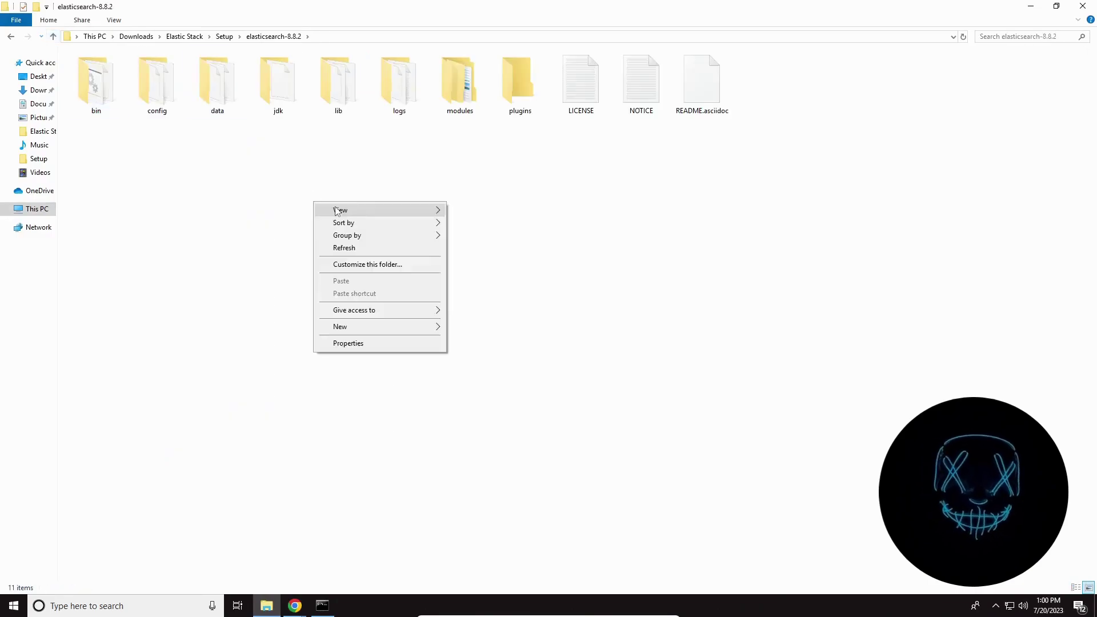
left_click(335, 163)
double_click(149, 73)
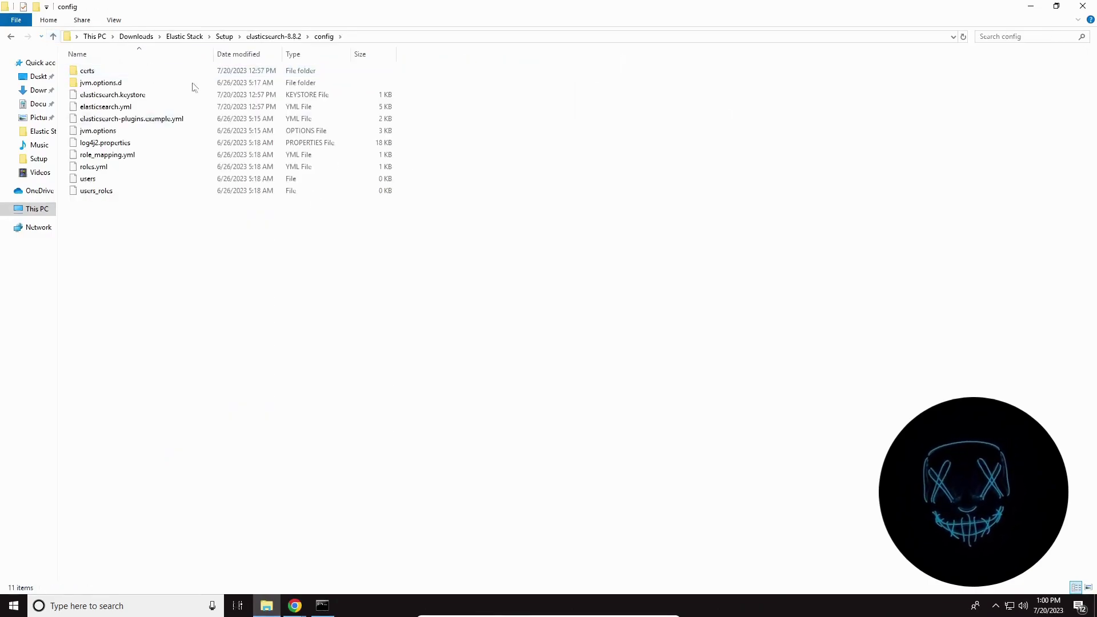
Show the contents of the config folder as large icons
right_click(225, 285)
mouse_move(251, 289)
left_click(414, 315)
right_click(338, 260)
mouse_move(452, 269)
left_click(500, 281)
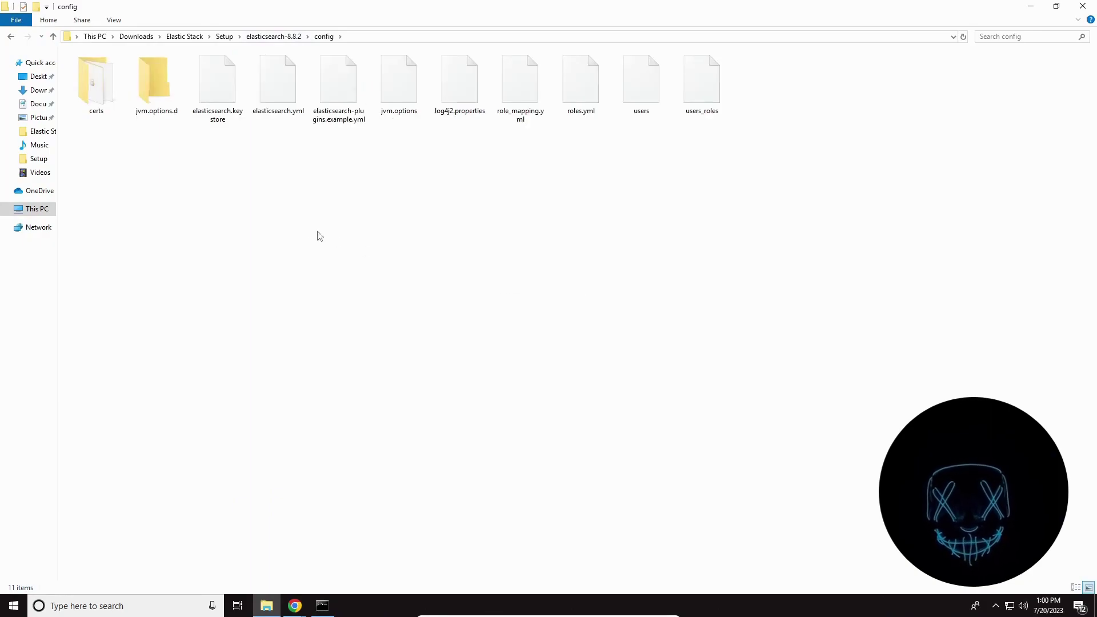
Open elasticsearch.yml with Sublime Text without making it the default app for .yml files
left_click(279, 85)
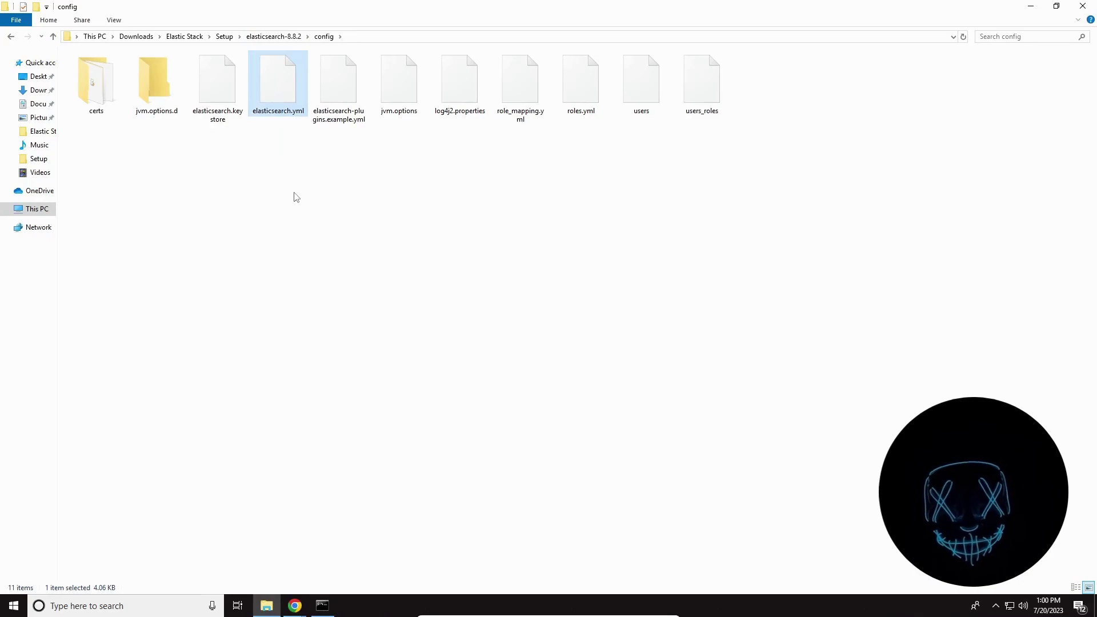
right_click(282, 90)
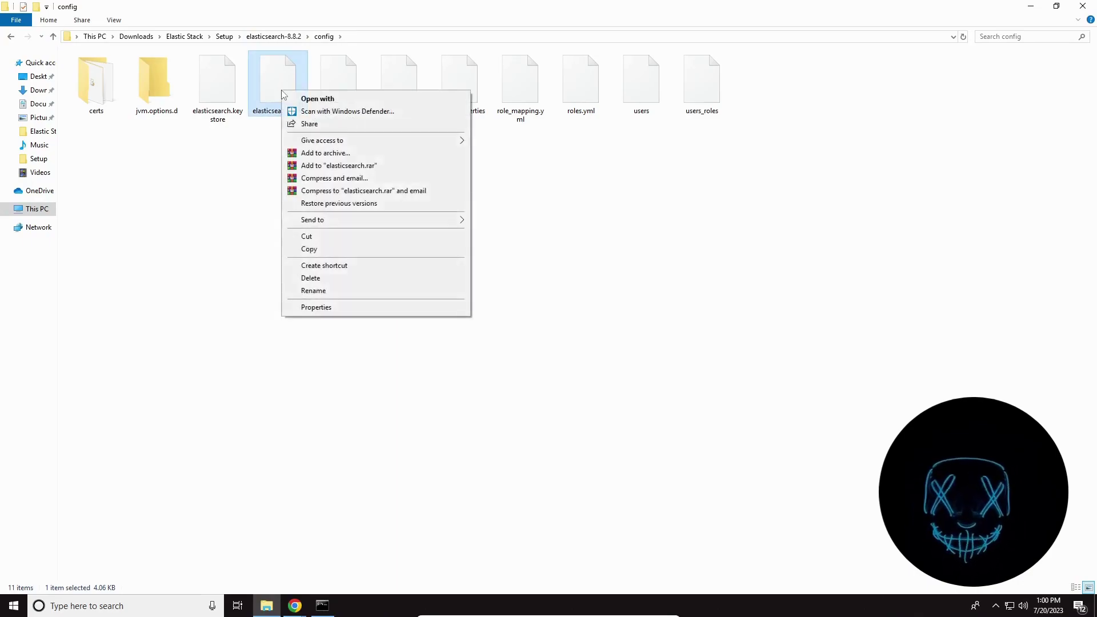
left_click(330, 98)
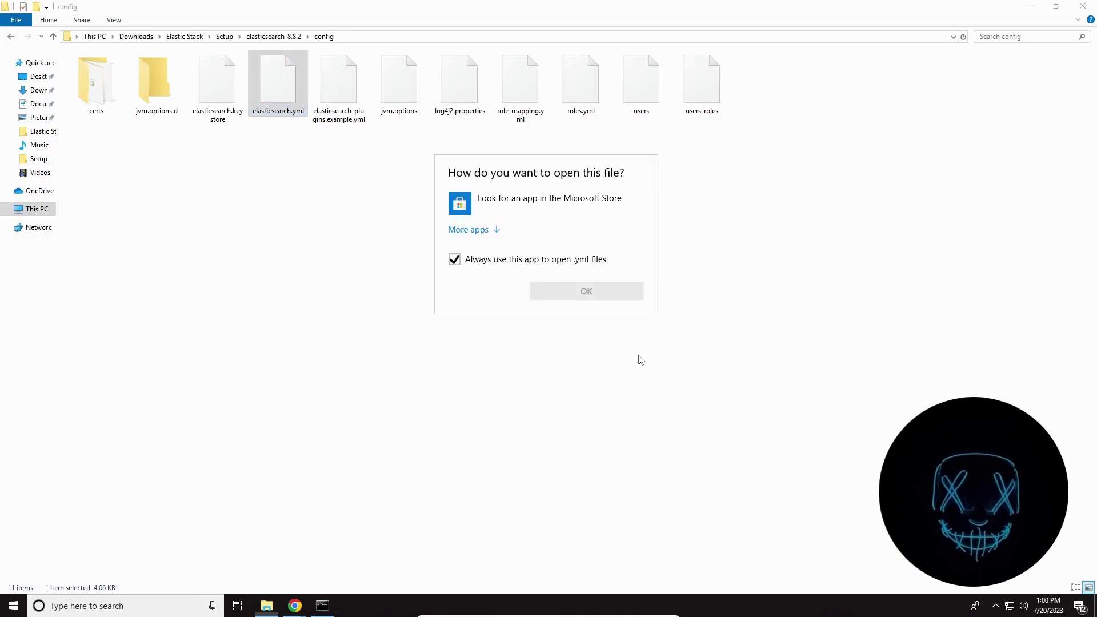
left_click(483, 229)
left_click(454, 398)
left_click(502, 315)
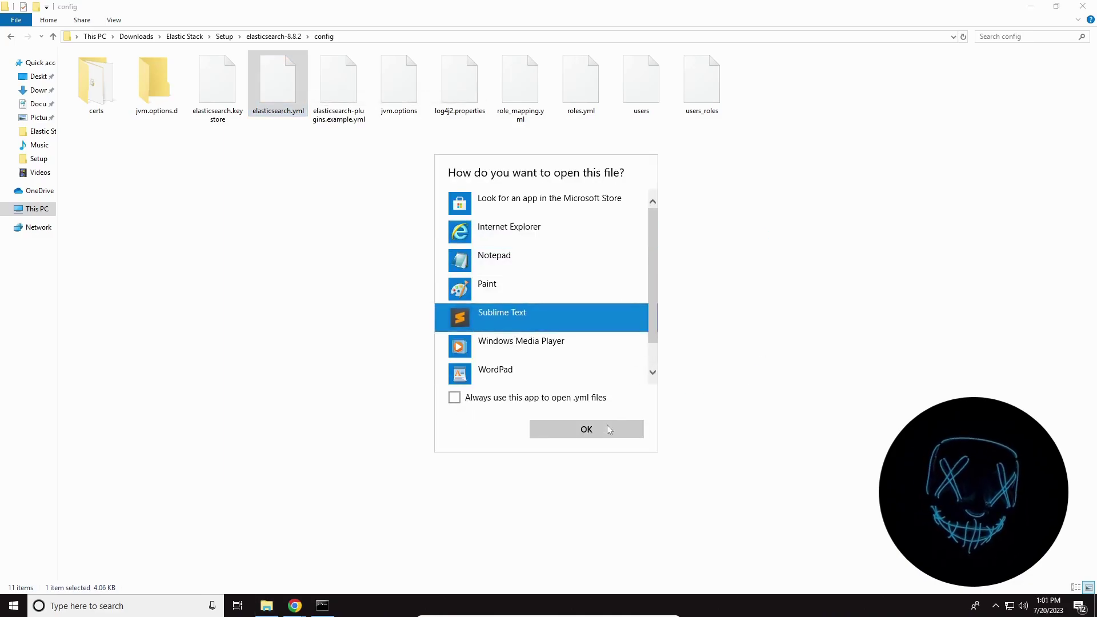
left_click(610, 432)
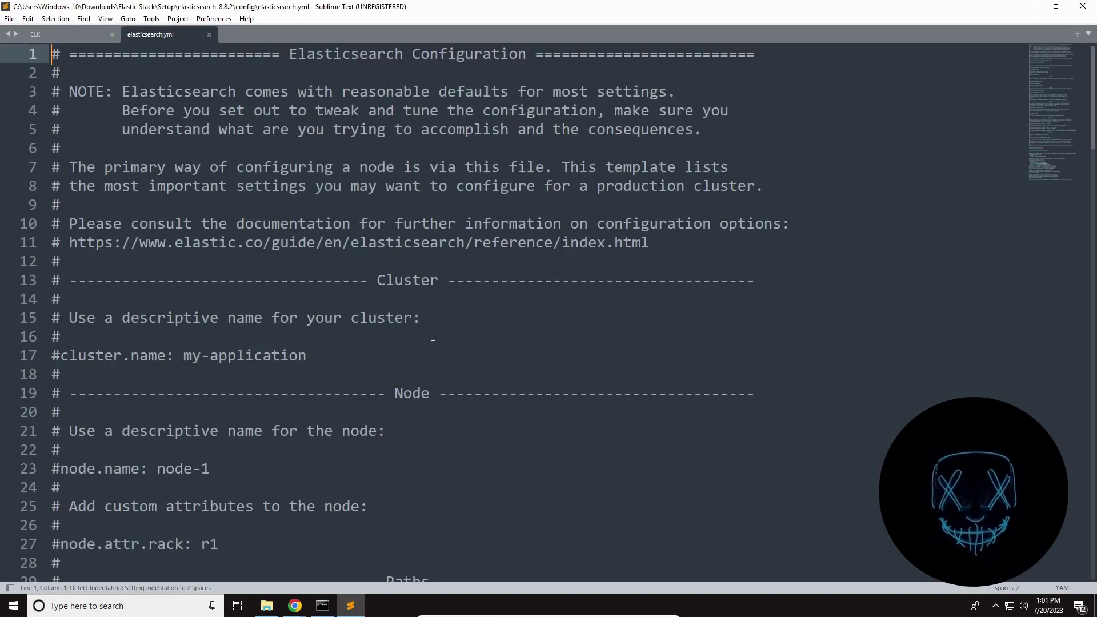
Close the modified ELK note in Sublime Text without saving its changes
left_click(112, 35)
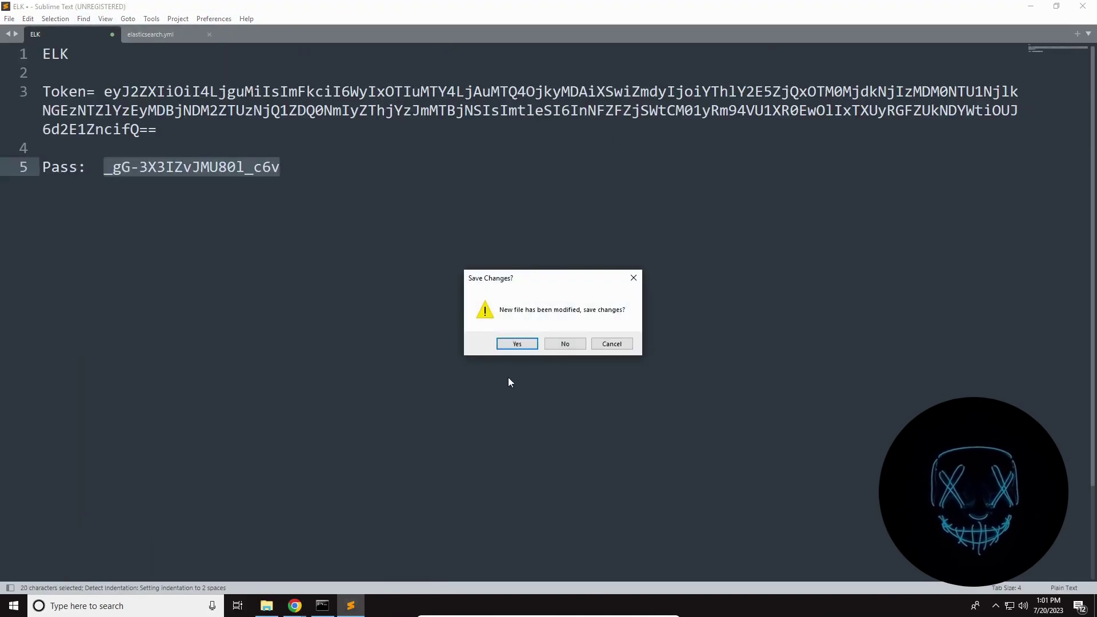
left_click(557, 344)
Review the Cluster and Paths sections of elasticsearch.yml, highlighting the cluster.name and path.data settings
scroll(297, 240, "down", 3)
scroll(297, 240, "up", 3)
scroll(297, 240, "down", 2)
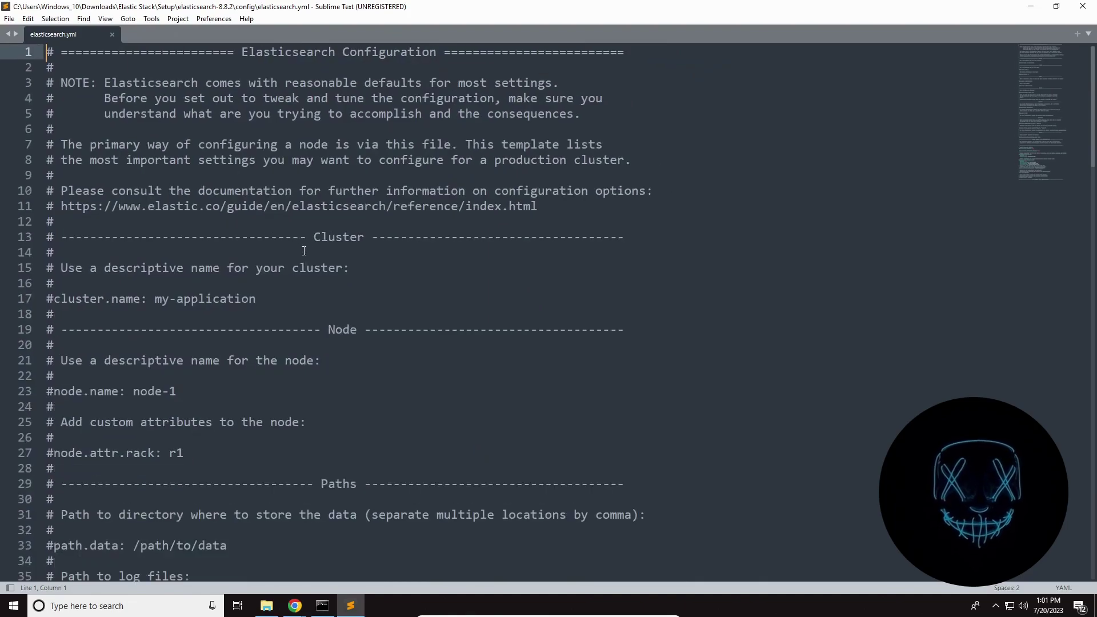
left_click_drag(274, 302, 84, 298)
scroll(317, 319, "down", 5)
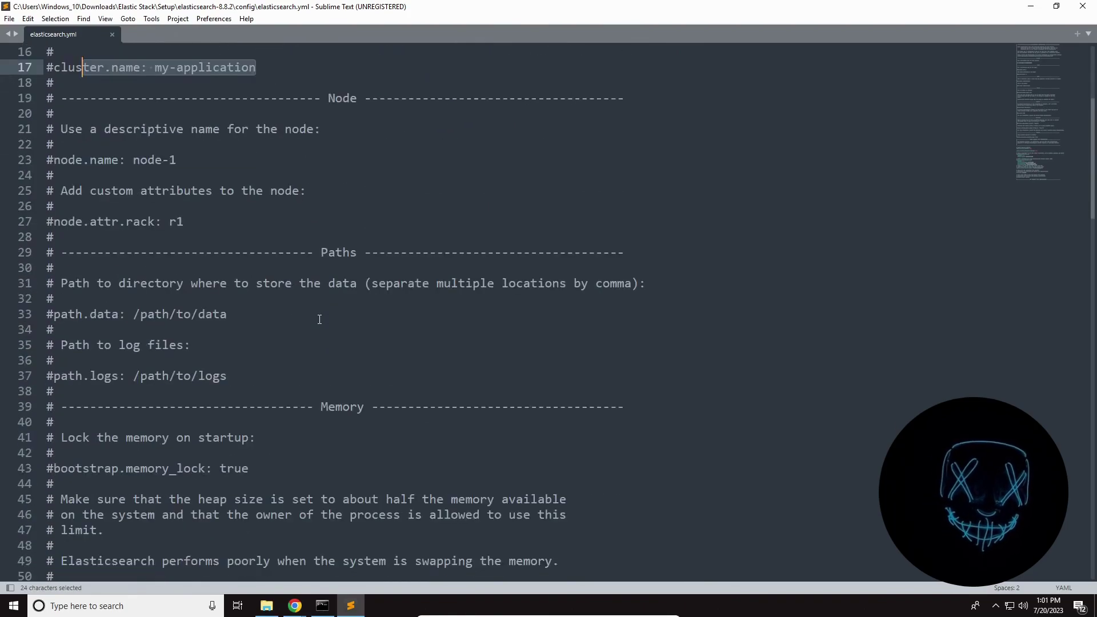
left_click_drag(253, 311, 84, 314)
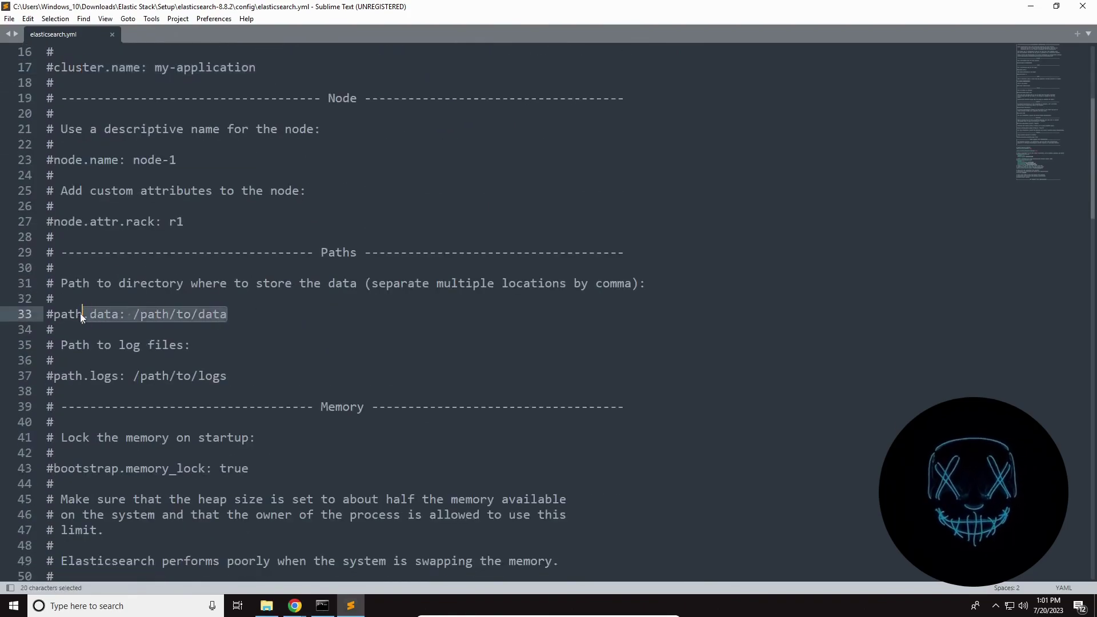
Review the Network section of elasticsearch.yml, highlighting the network.host and http.port settings
scroll(255, 318, "down", 2)
scroll(255, 322, "down", 3)
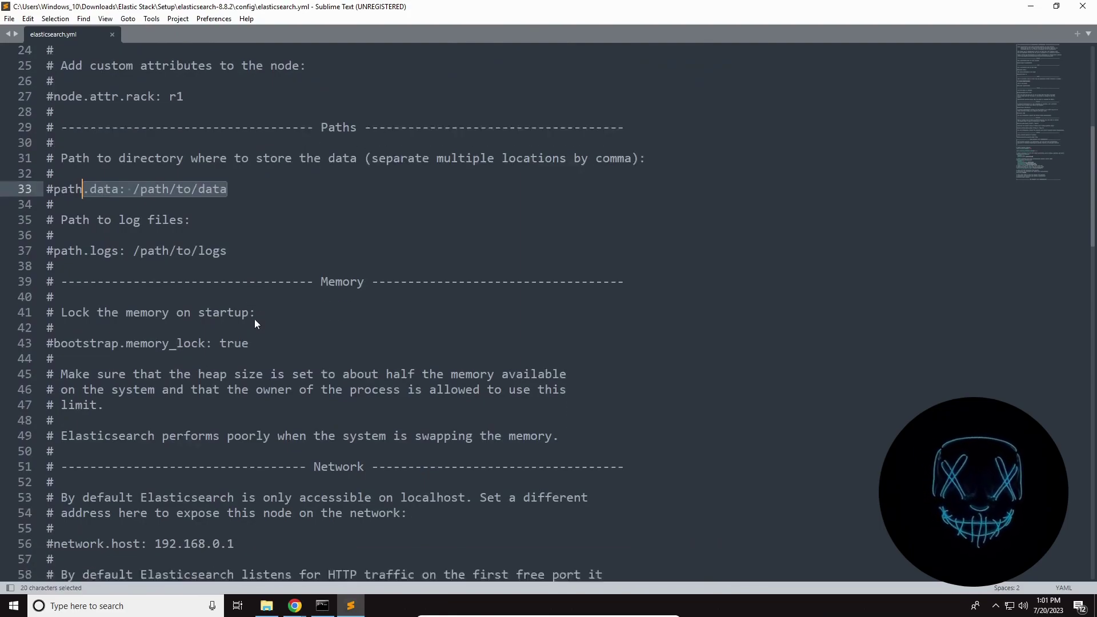
scroll(254, 318, "down", 4)
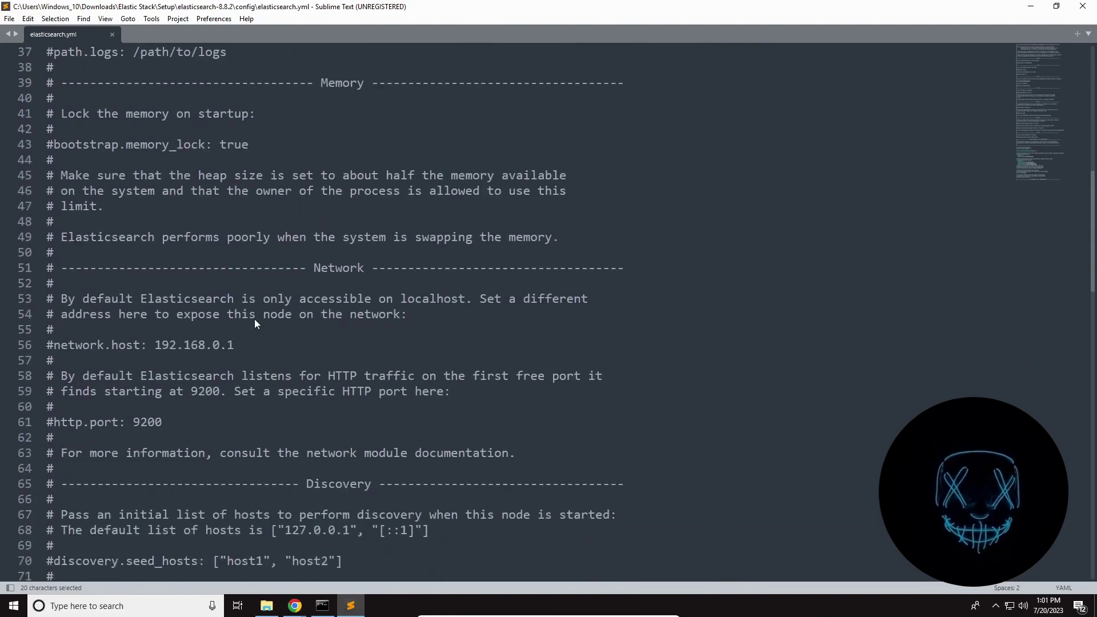
left_click_drag(249, 253, 47, 253)
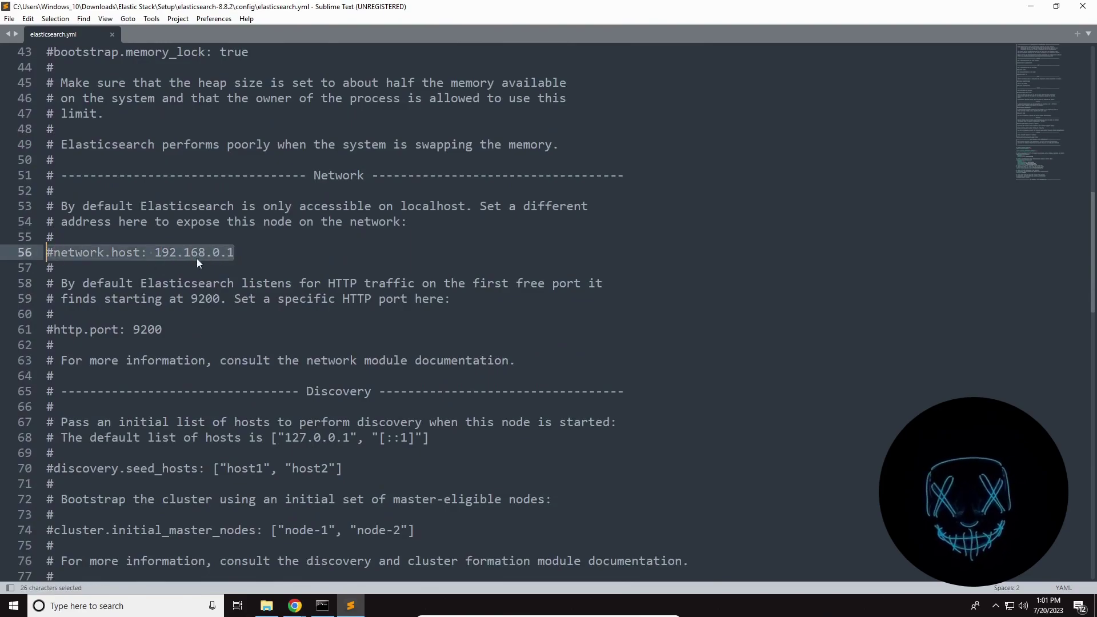
left_click_drag(167, 330, 46, 331)
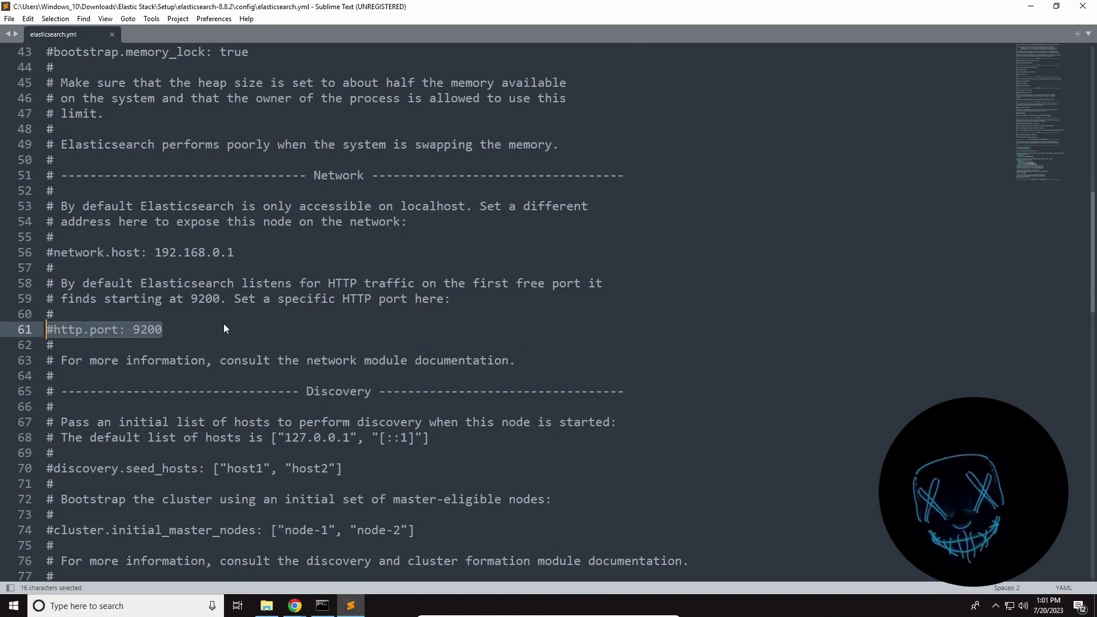
Examine the automatically generated security settings near the end of elasticsearch.yml
scroll(224, 323, "down", 3)
scroll(240, 331, "down", 10)
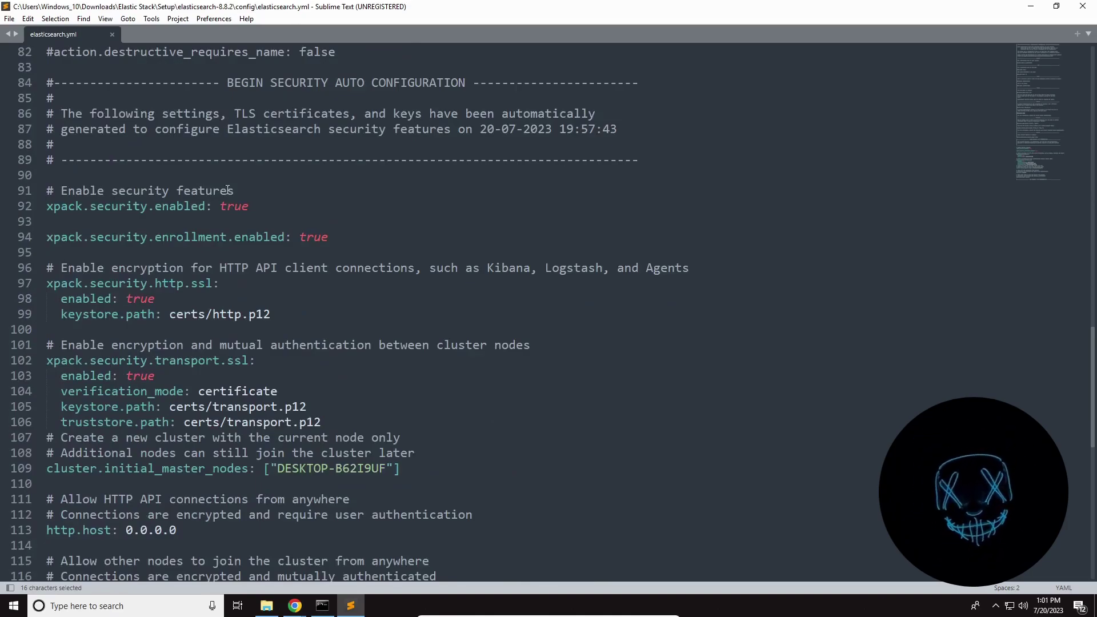
scroll(345, 329, "down", 3)
scroll(248, 319, "up", 3)
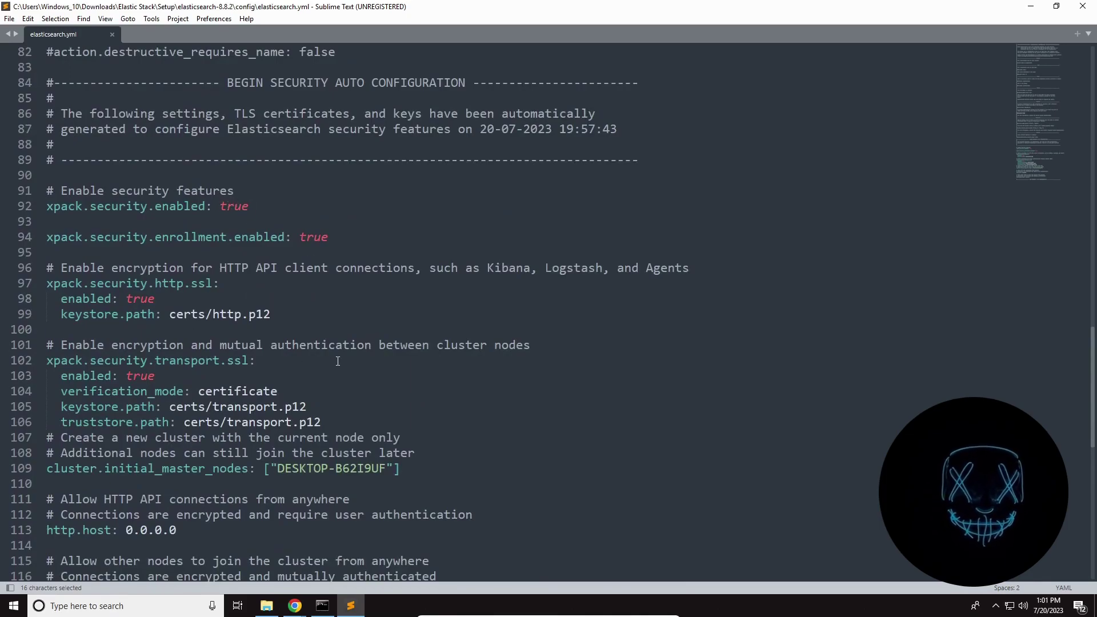
Review the xpack.security.enabled and xpack.security.enrollment.enabled settings in elasticsearch.yml
scroll(337, 361, "down", 3)
scroll(341, 363, "up", 3)
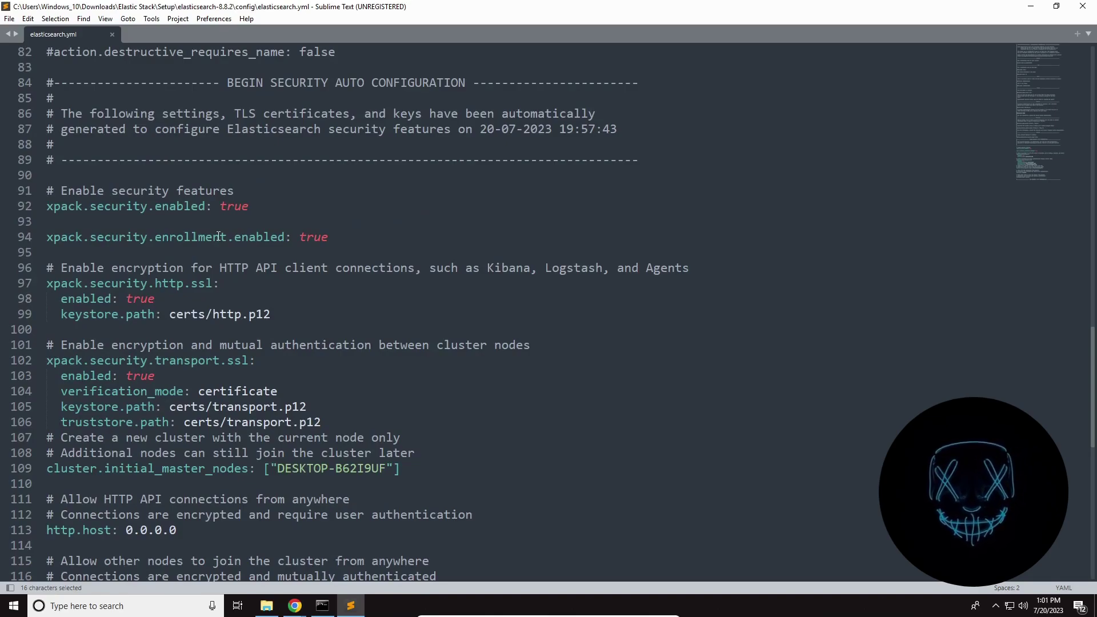
double_click(252, 206)
left_click(368, 238)
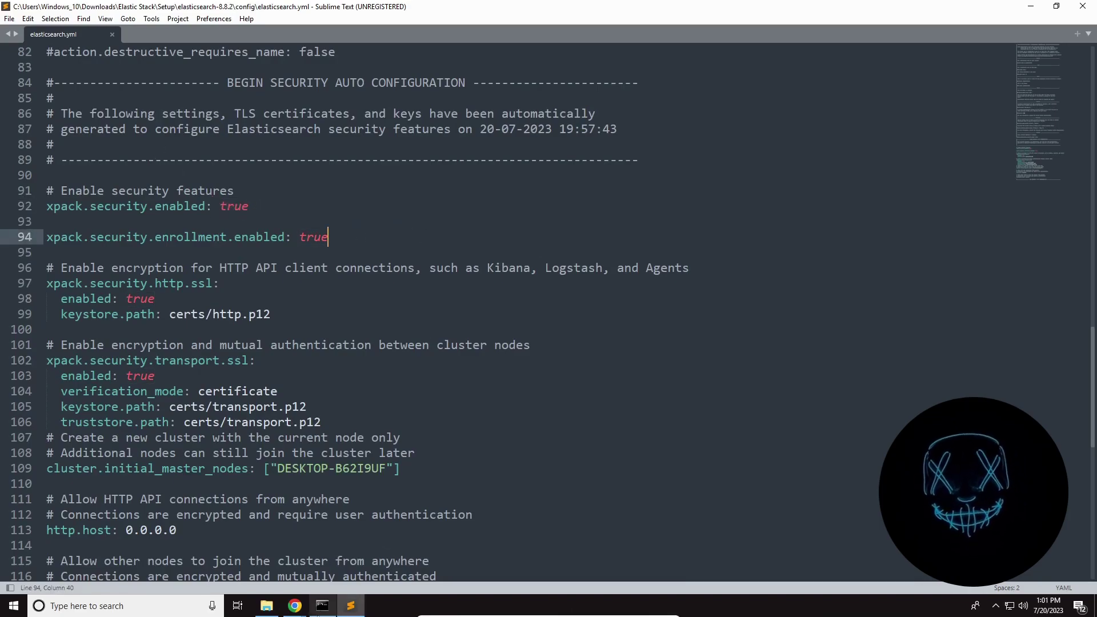
Switch to the Elasticsearch console and copy the generated password for the elastic user
left_click(322, 607)
scroll(363, 476, "down", 20)
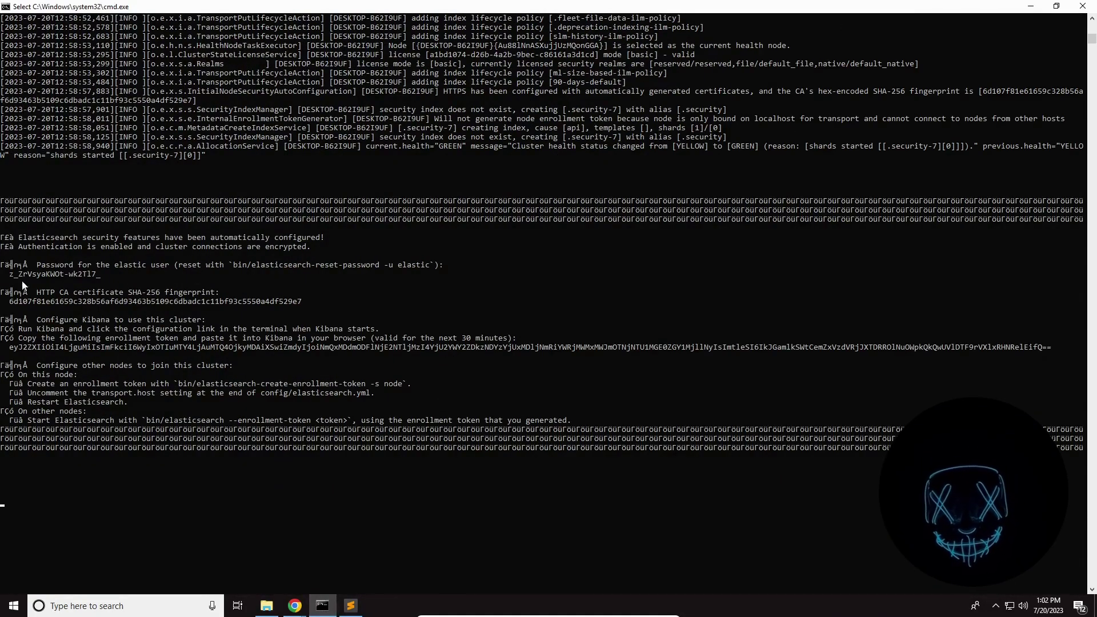
left_click_drag(5, 274, 105, 276)
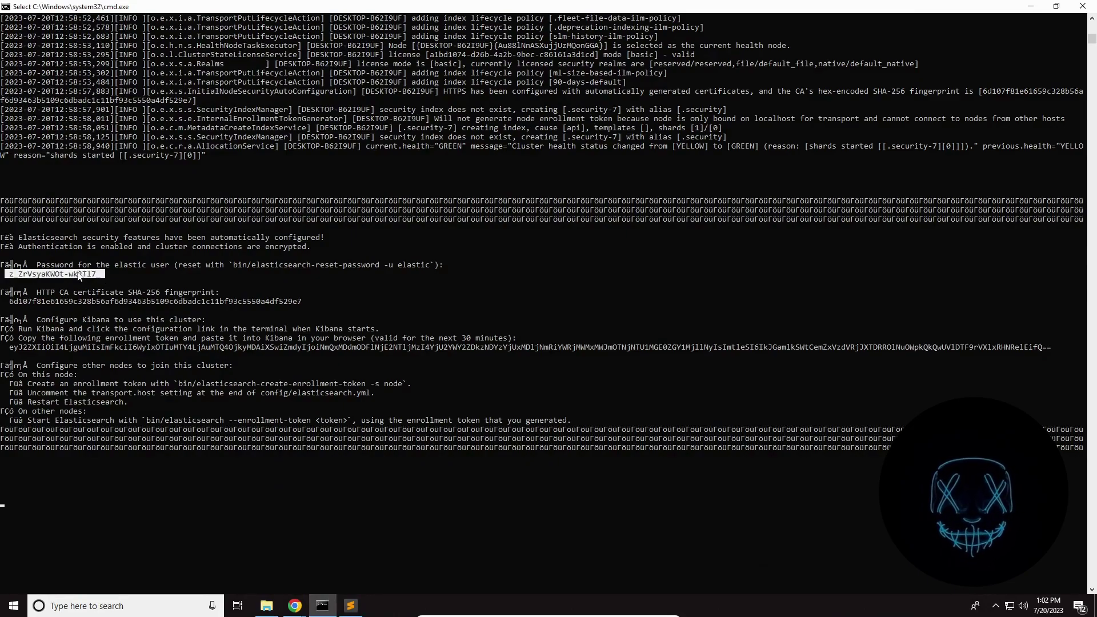
right_click(80, 276)
left_click(16, 304)
left_click_drag(8, 303, 107, 302)
right_click(107, 303)
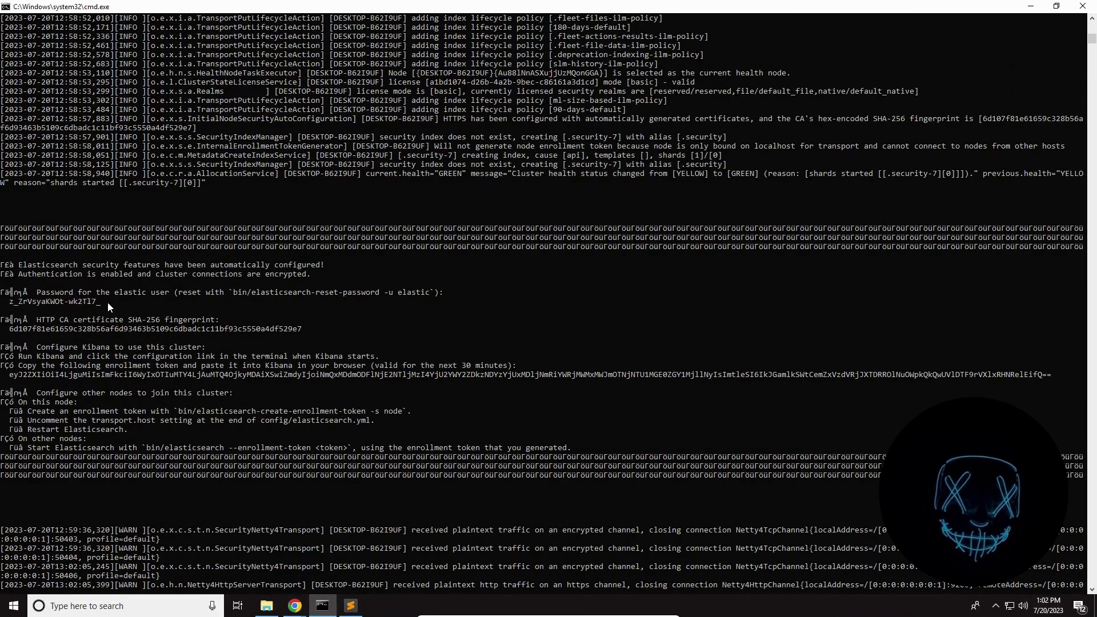
Create a new Sublime Text note titled "ELK" and paste the elastic user's password after "1) Elastic Password:"
left_click(350, 606)
key("ctrl+n")
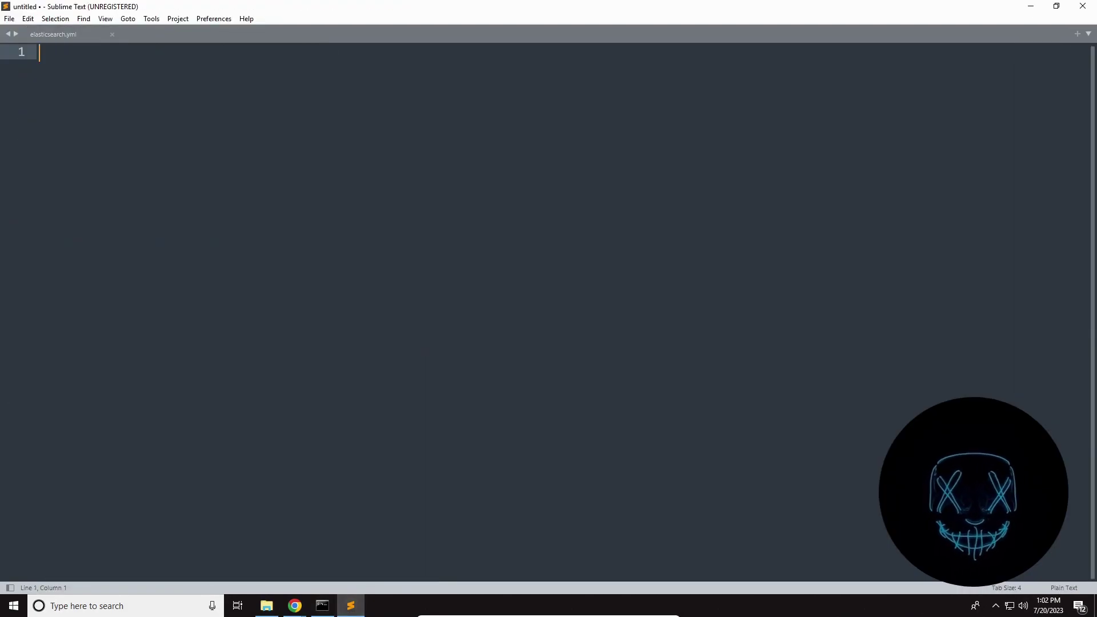
type("ELK")
key("Return")
key("Return")
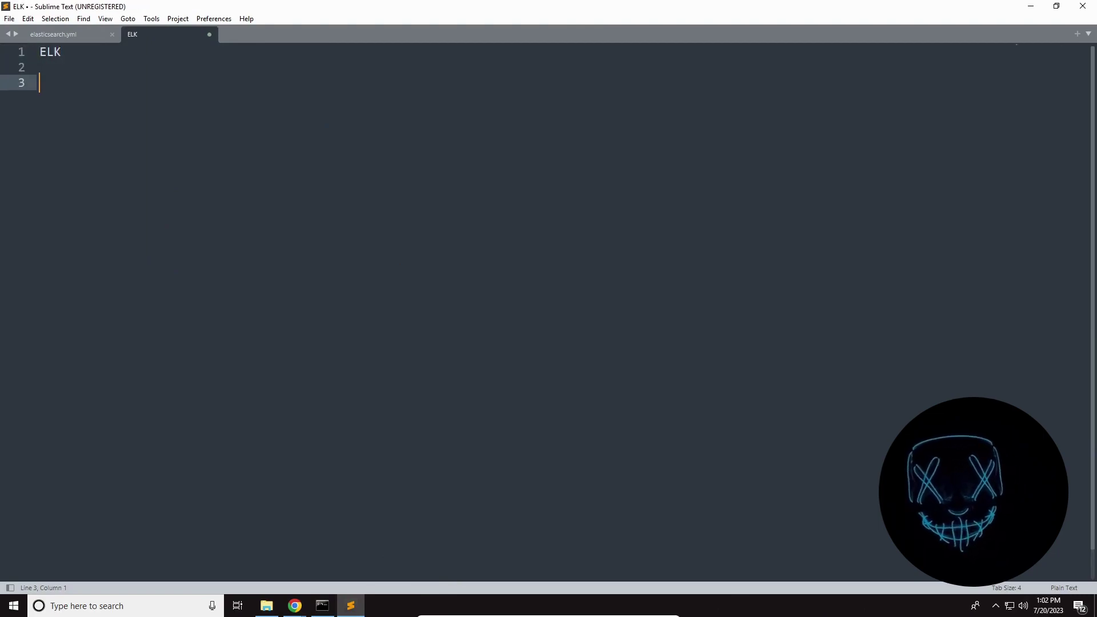
type("1) E")
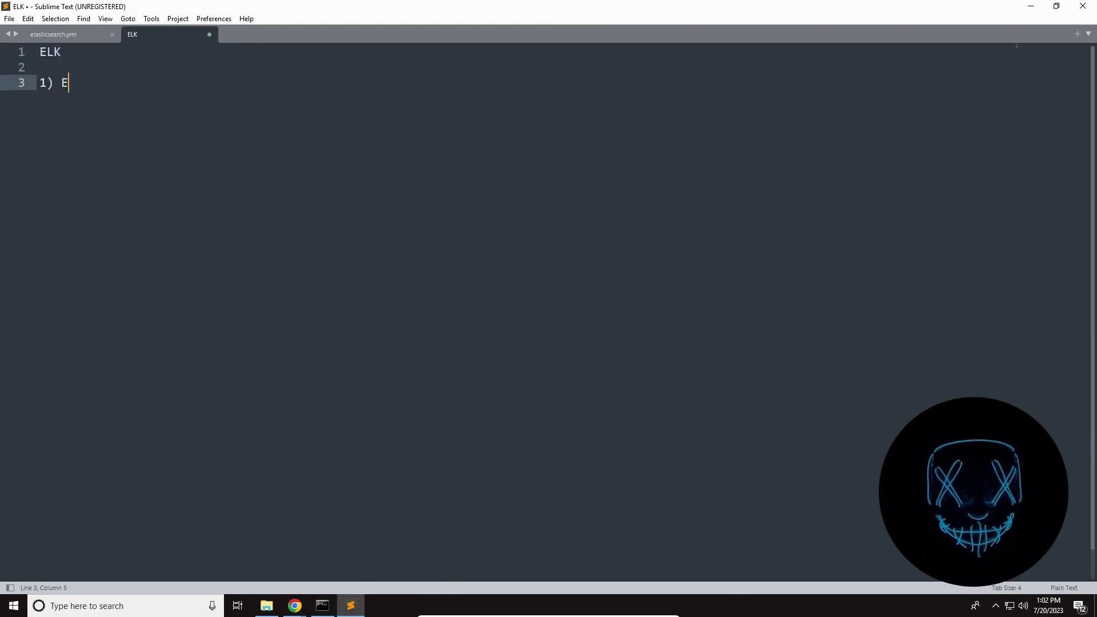
type("lasti")
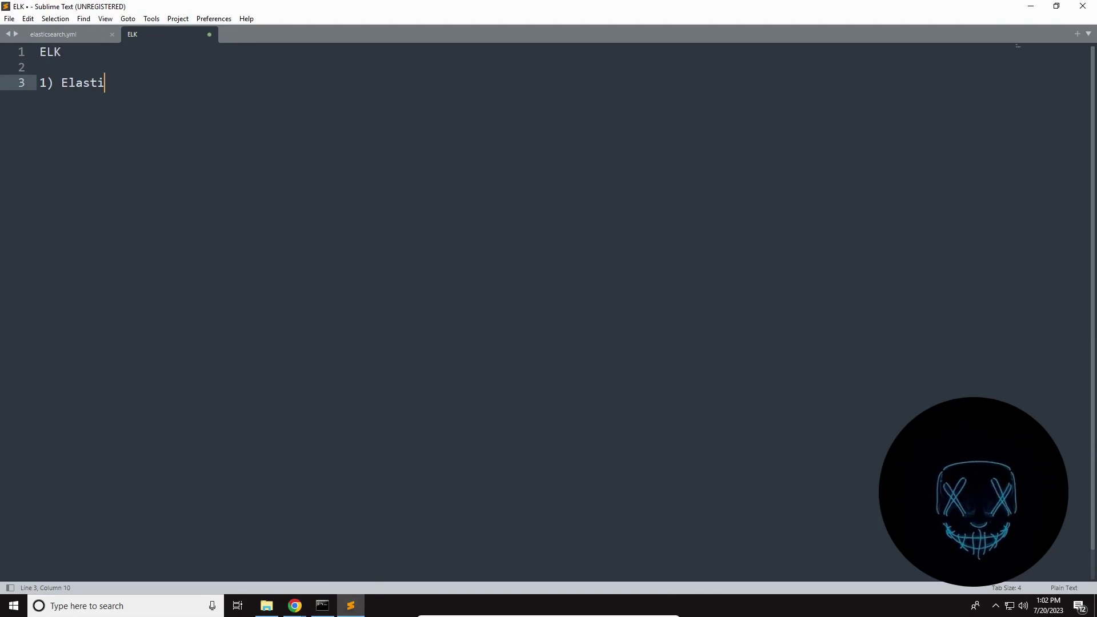
type("c Password:")
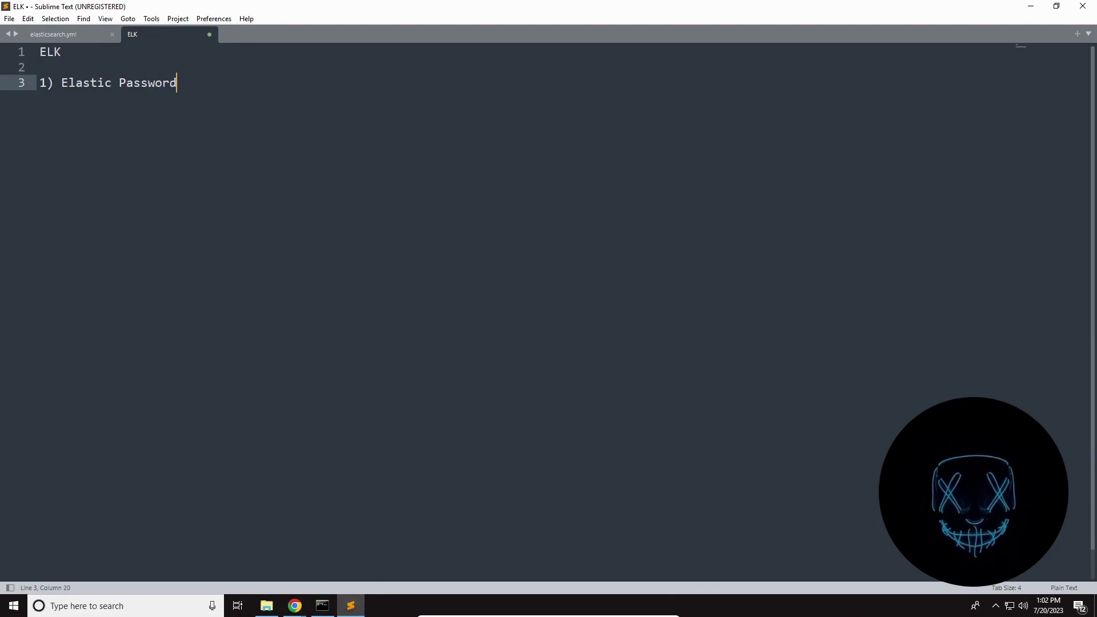
key("ctrl+v")
Add a second line labelled "2) Token:" to the ELK note
key("Return")
type("2) Tojen")
key("BackSpace")
key("BackSpace")
key("BackSpace")
type("ken")
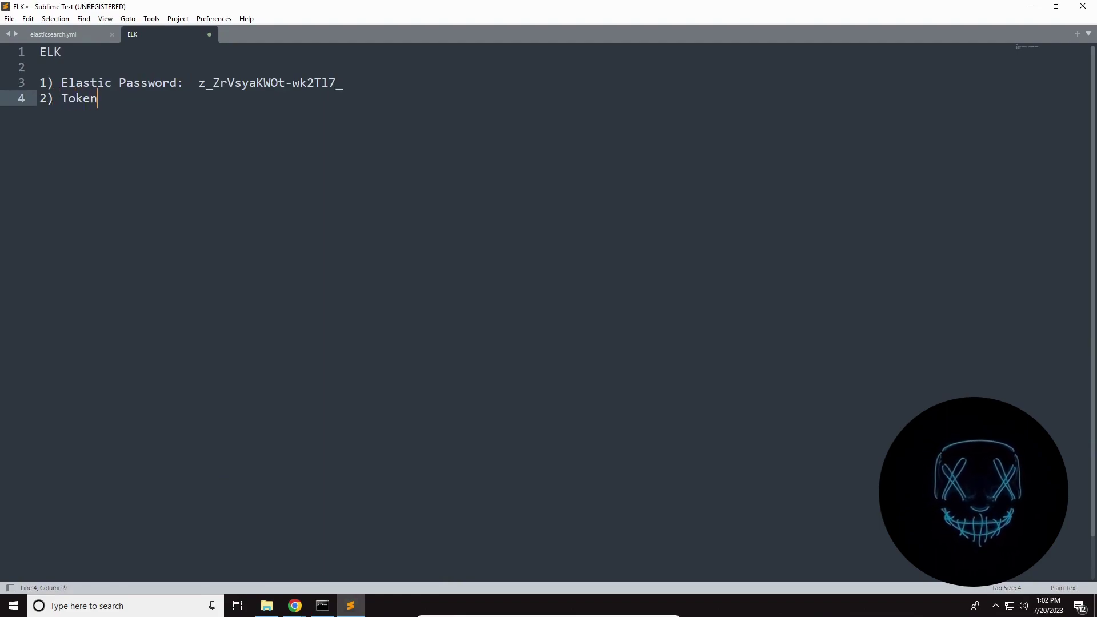
type(":")
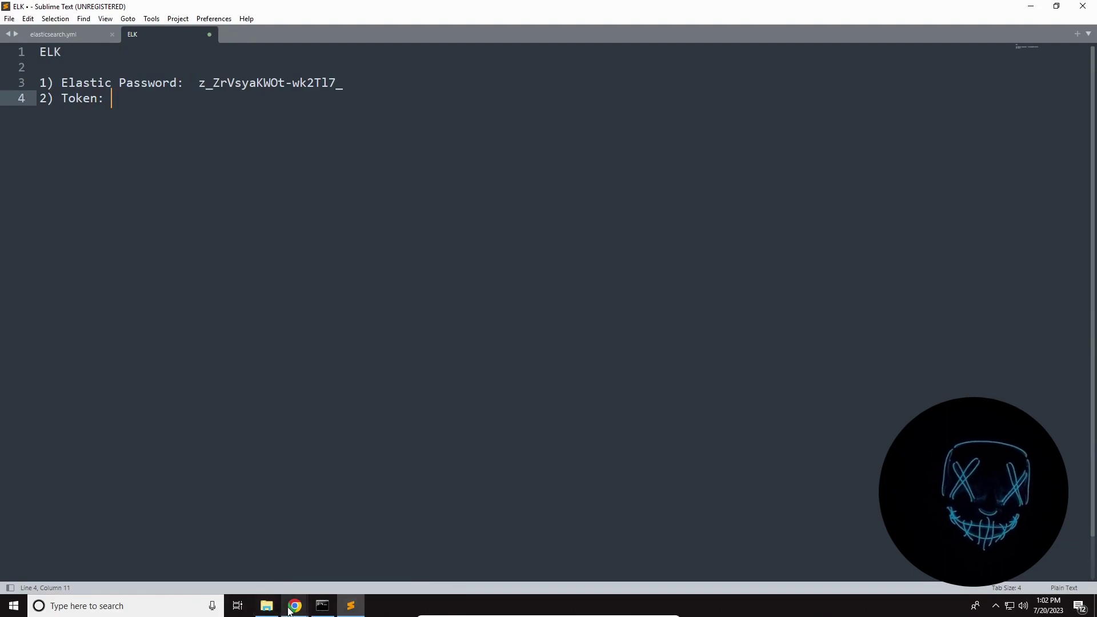
Switch to Chrome, reload localhost:9200, examine the page's error message and close the browser
mouse_move(289, 609)
left_click(378, 541)
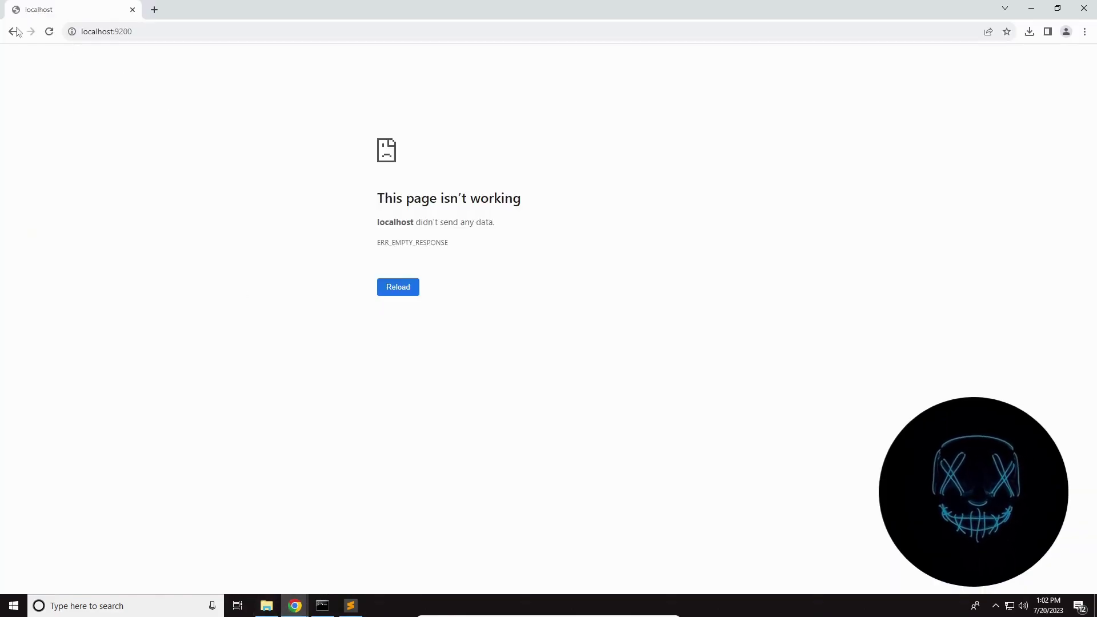
left_click(49, 32)
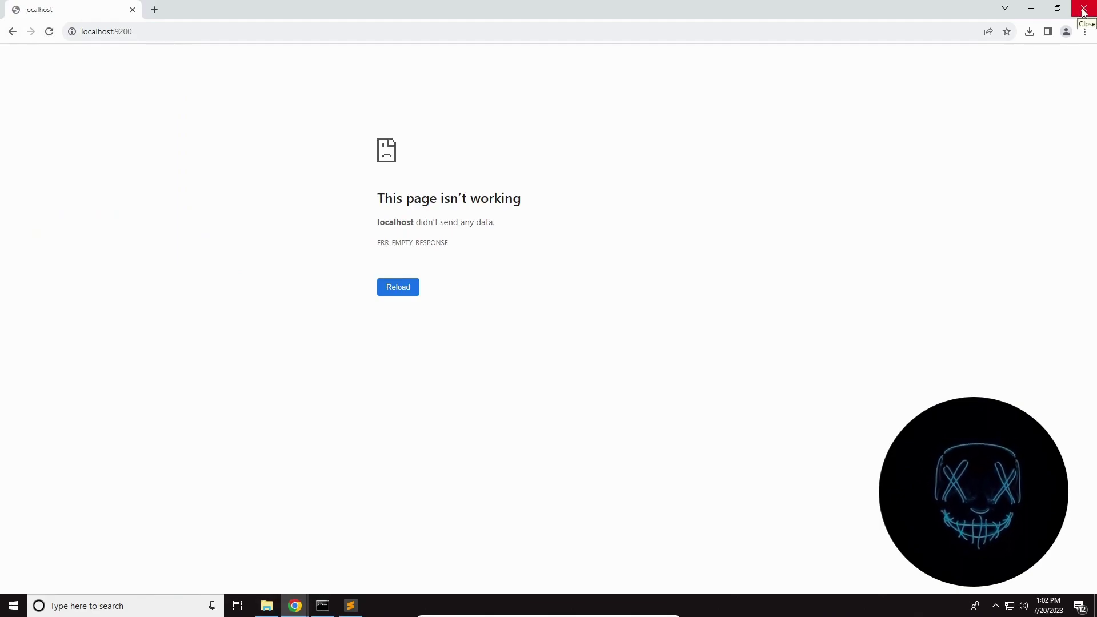
left_click_drag(365, 204, 563, 200)
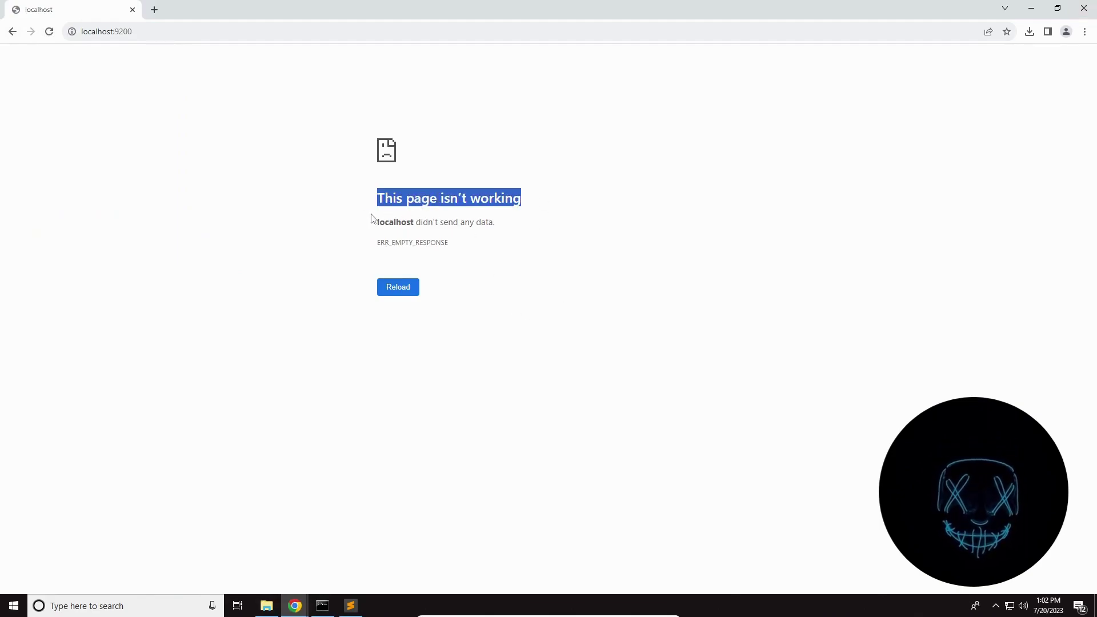
left_click_drag(373, 226, 503, 225)
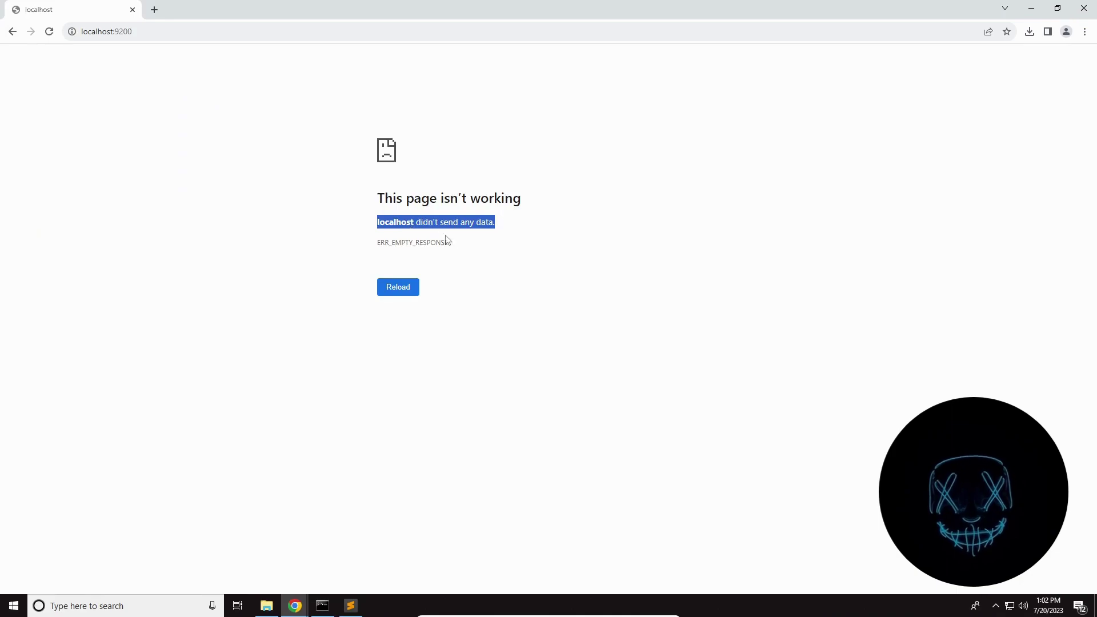
left_click(231, 204)
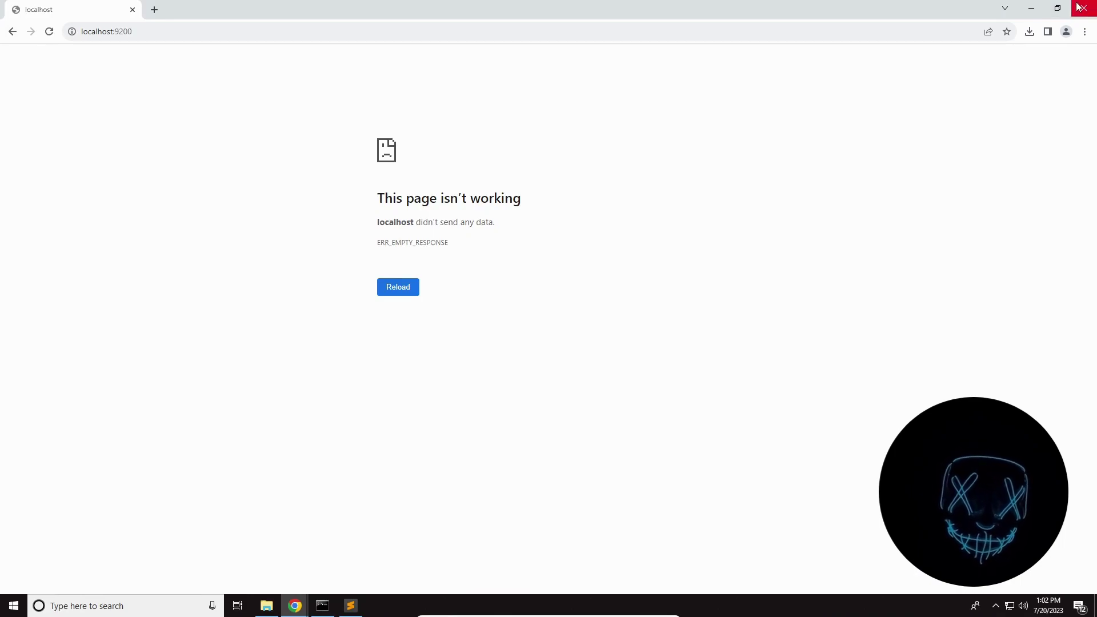
left_click_drag(379, 203, 636, 238)
left_click(637, 238)
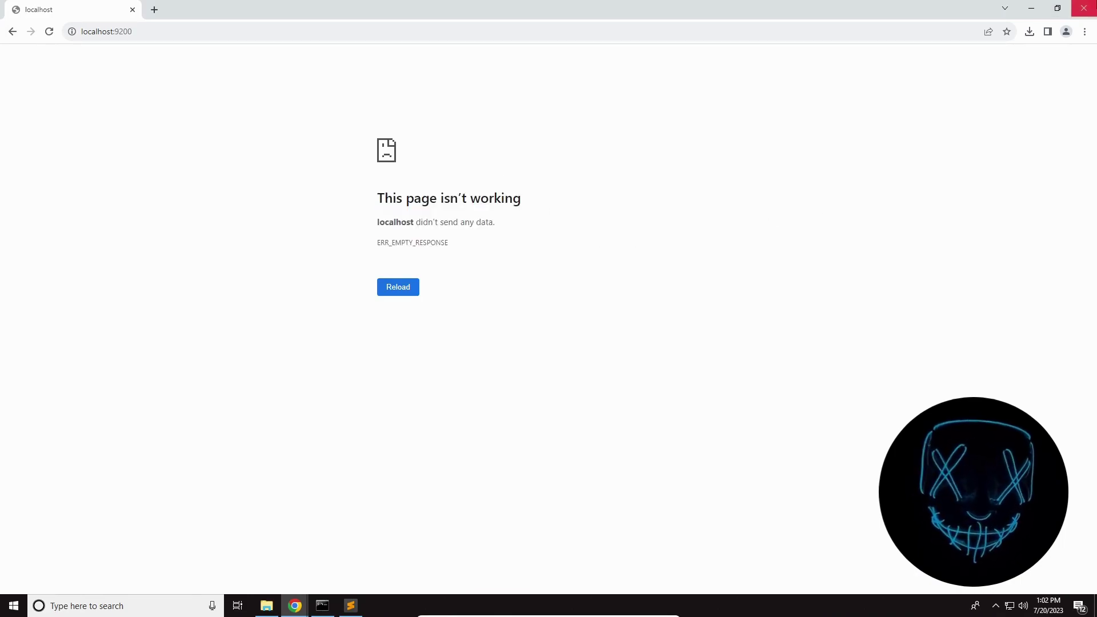
left_click(1086, 9)
Switch to the Elasticsearch console and examine the plaintext traffic warnings logged below the security information
left_click(323, 612)
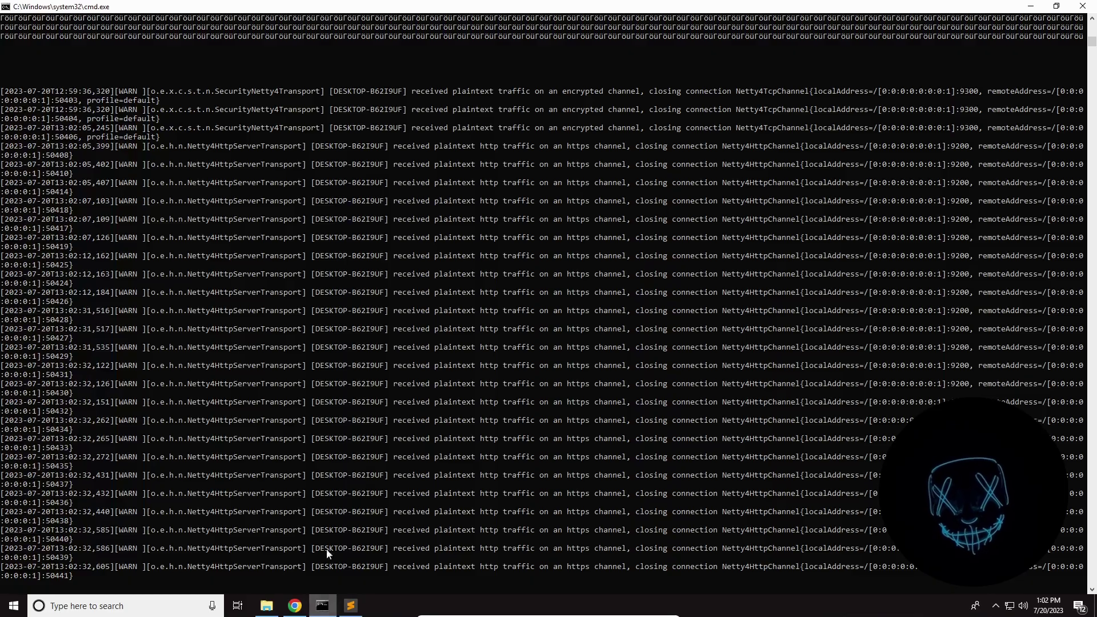
scroll(265, 430, "up", 10)
scroll(126, 366, "up", 1)
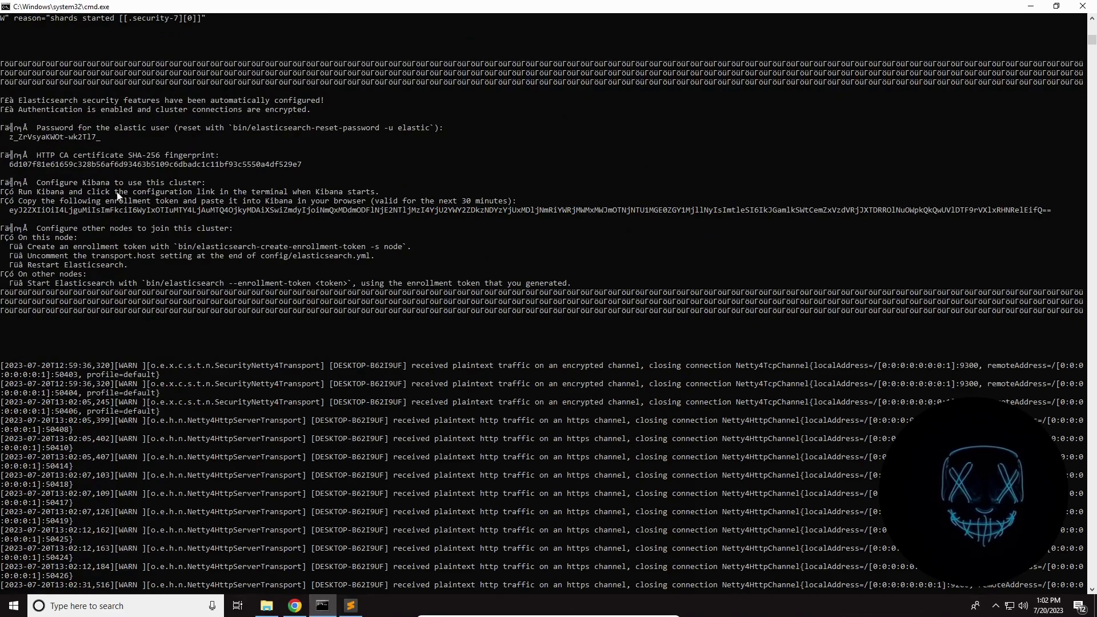
scroll(383, 396, "down", 2)
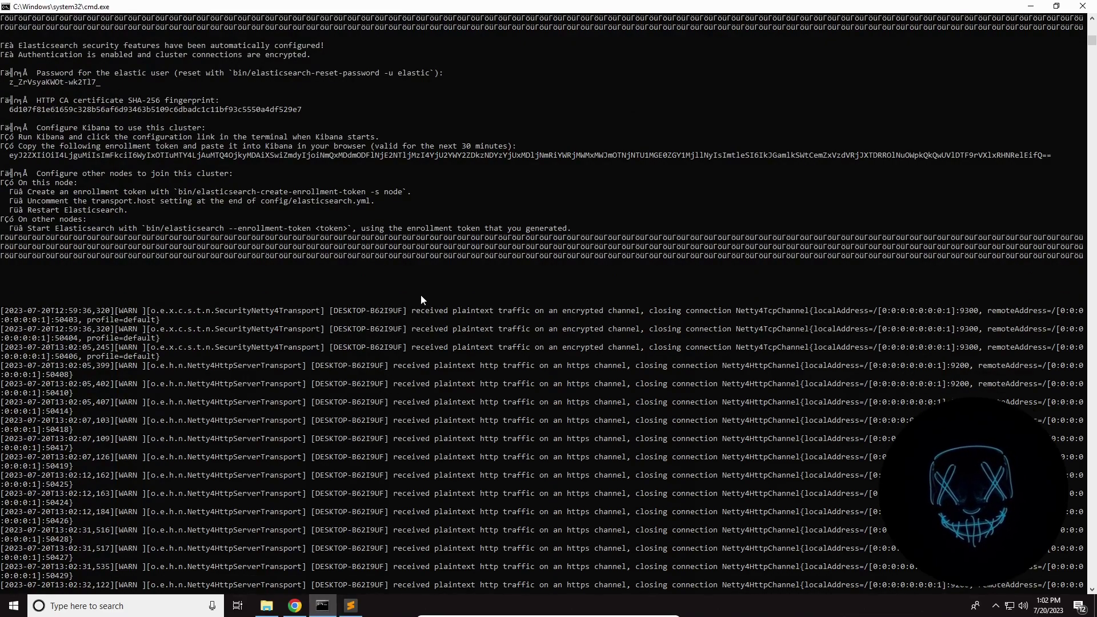
left_click_drag(170, 310, 402, 530)
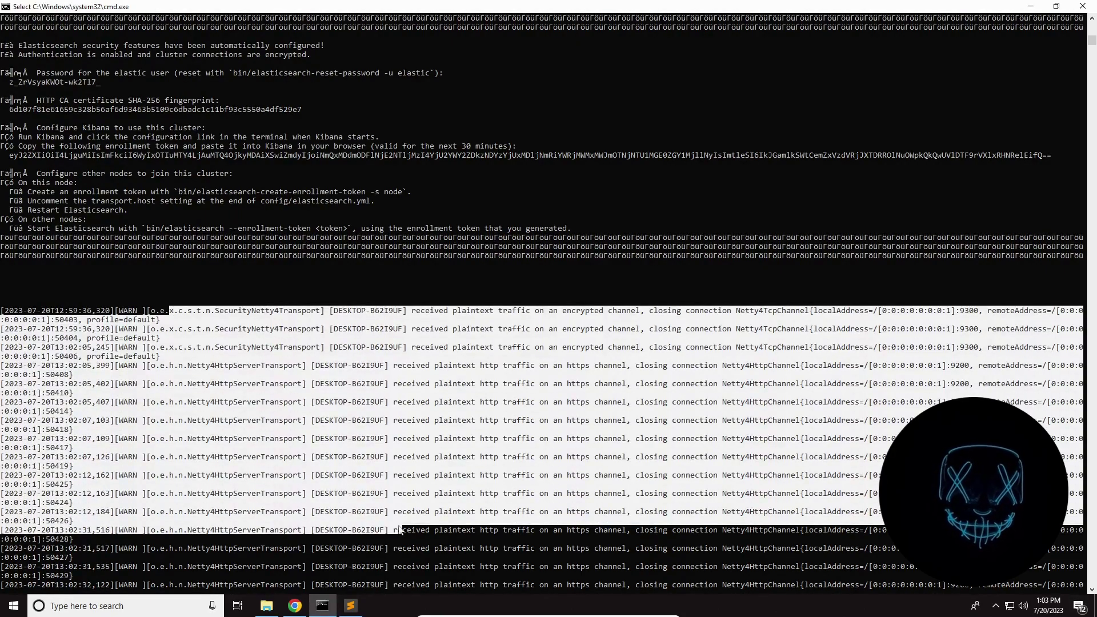
left_click(449, 284)
scroll(330, 351, "up", 2)
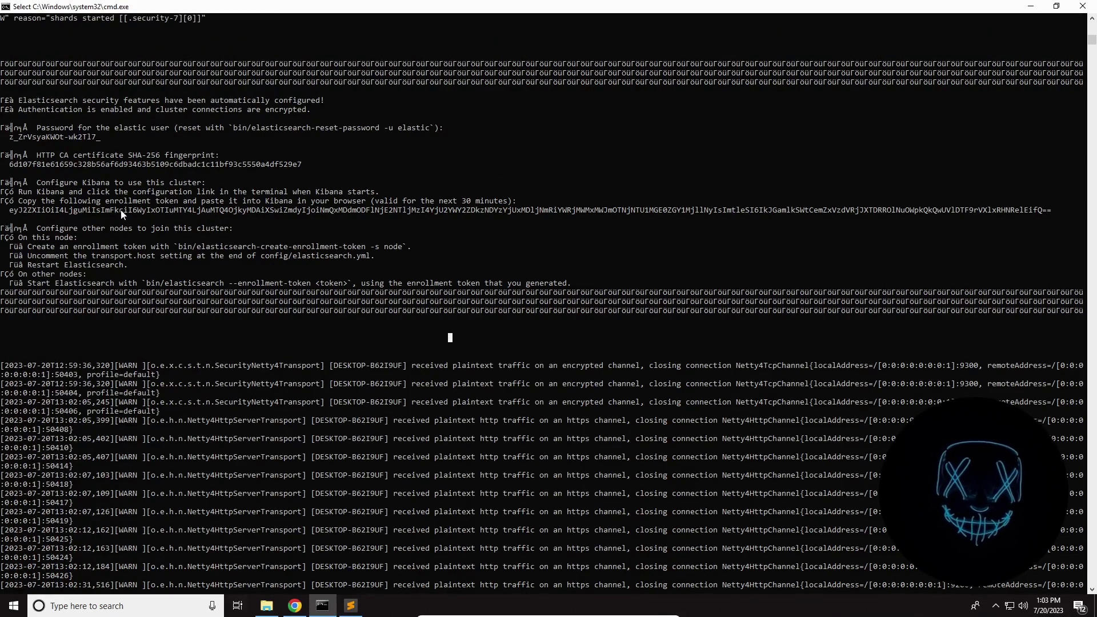
Copy the Kibana enrollment token from the console and paste it after "2) Token:" in the ELK note
left_click_drag(5, 208, 1061, 214)
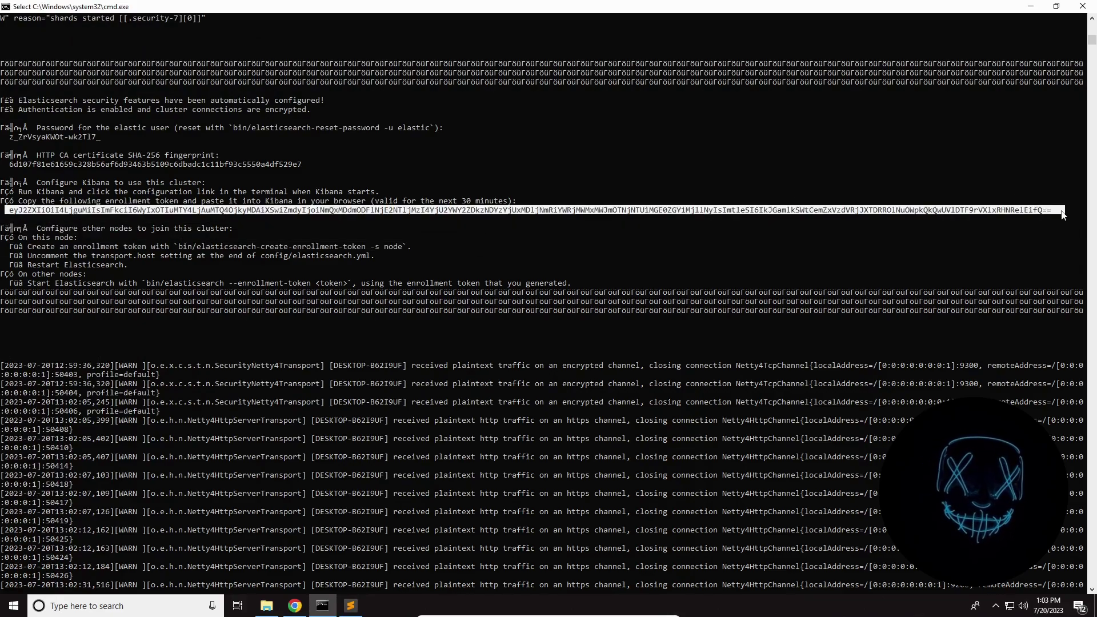
right_click(1061, 213)
left_click(355, 607)
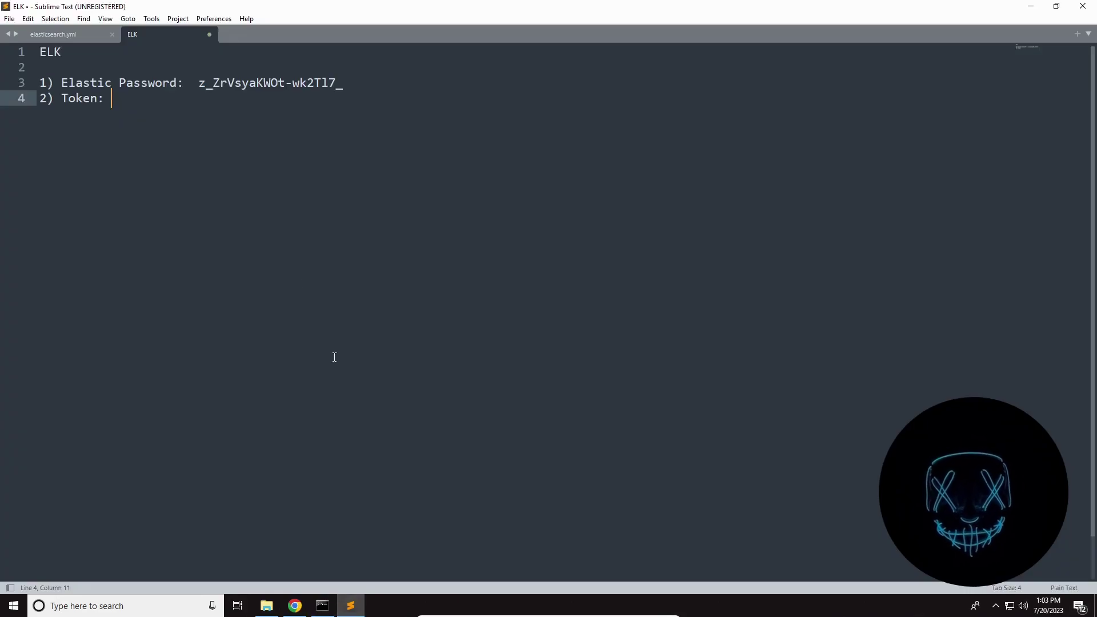
key("ctrl+v")
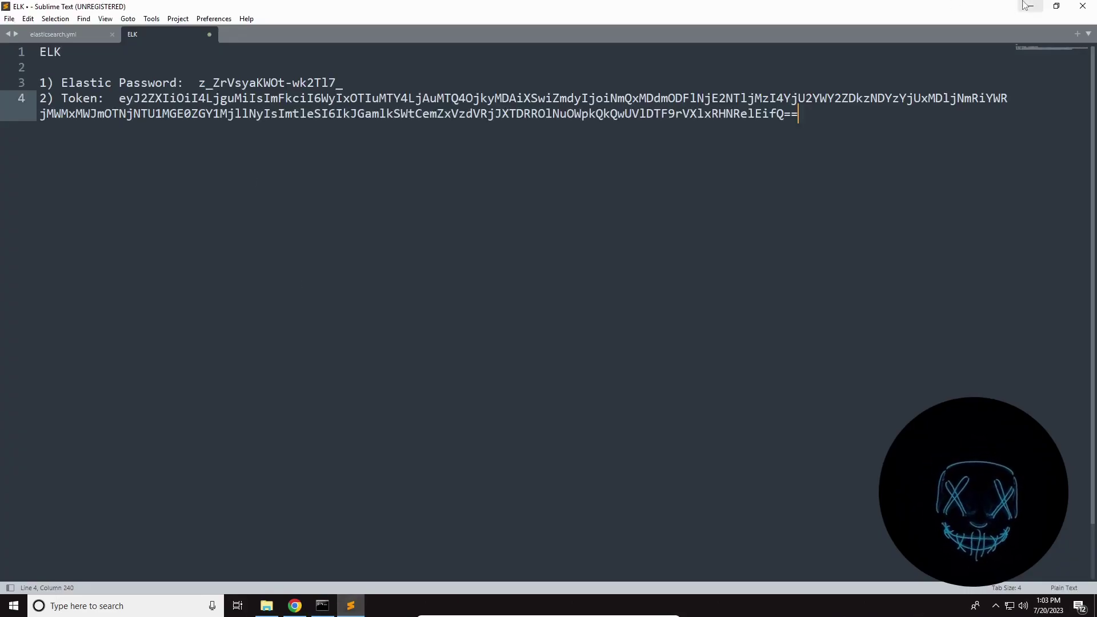
In elasticsearch.yml, set xpack.security.enabled and xpack.security.enrollment.enabled to false
left_click(77, 36)
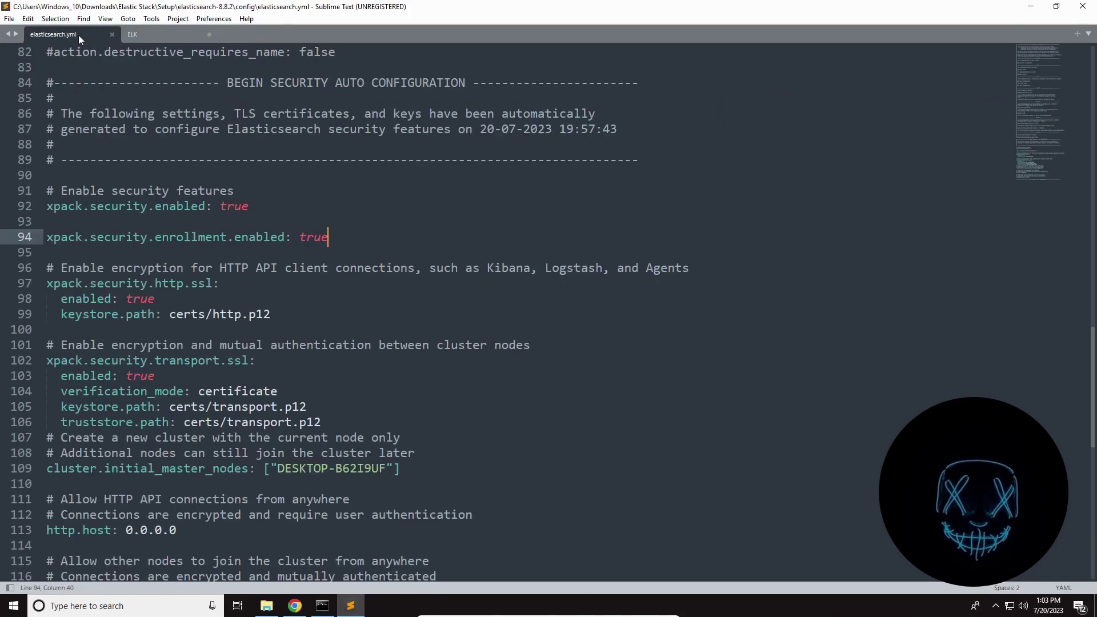
double_click(235, 206)
type("false")
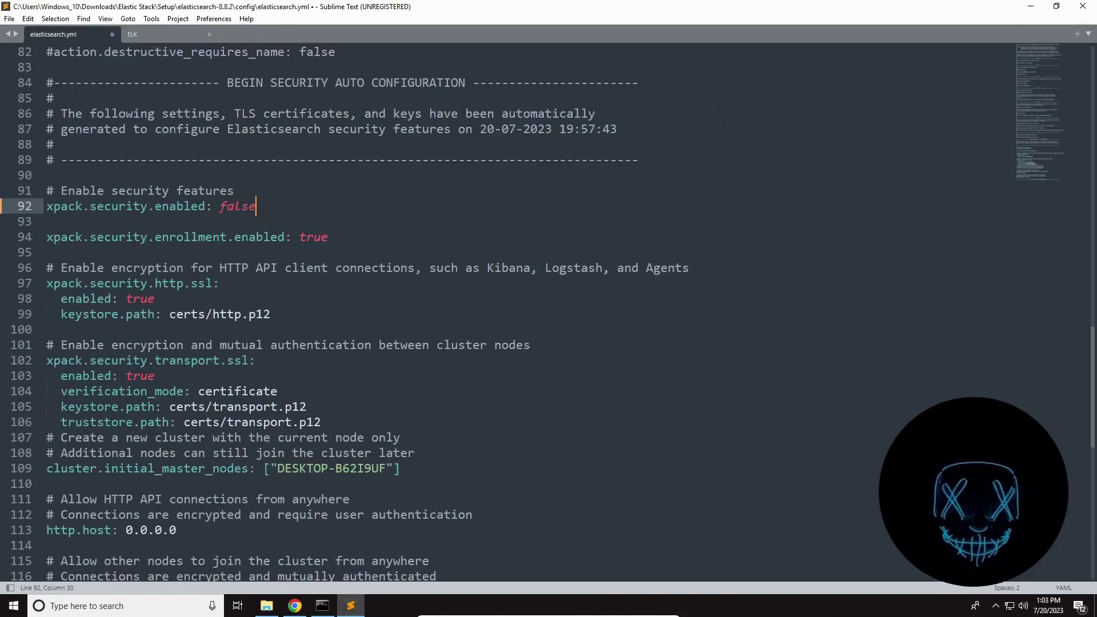
double_click(309, 241)
type("flase")
key("BackSpace")
key("BackSpace")
key("BackSpace")
key("BackSpace")
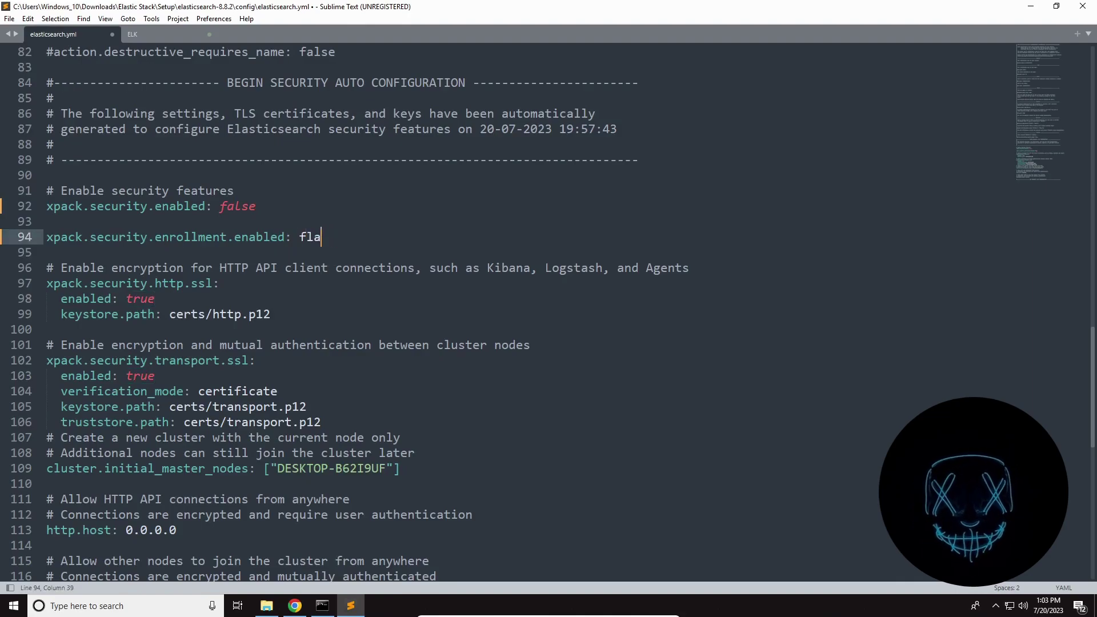
type("alse")
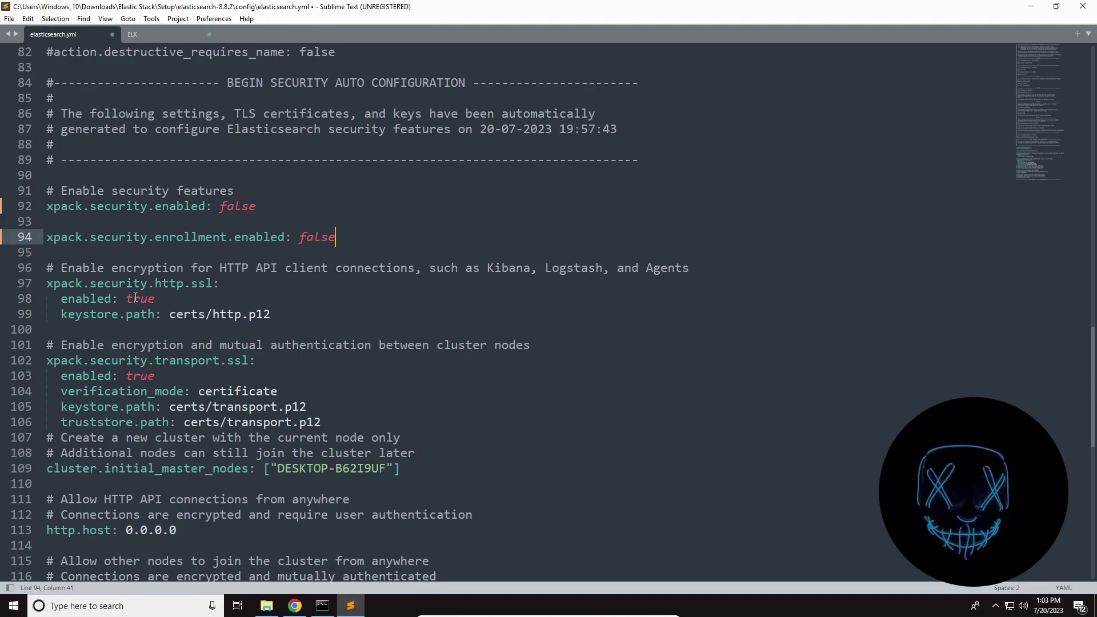
Set enabled to false under xpack.security.http.ssl and xpack.security.transport.ssl, and save elasticsearch.yml
double_click(147, 298)
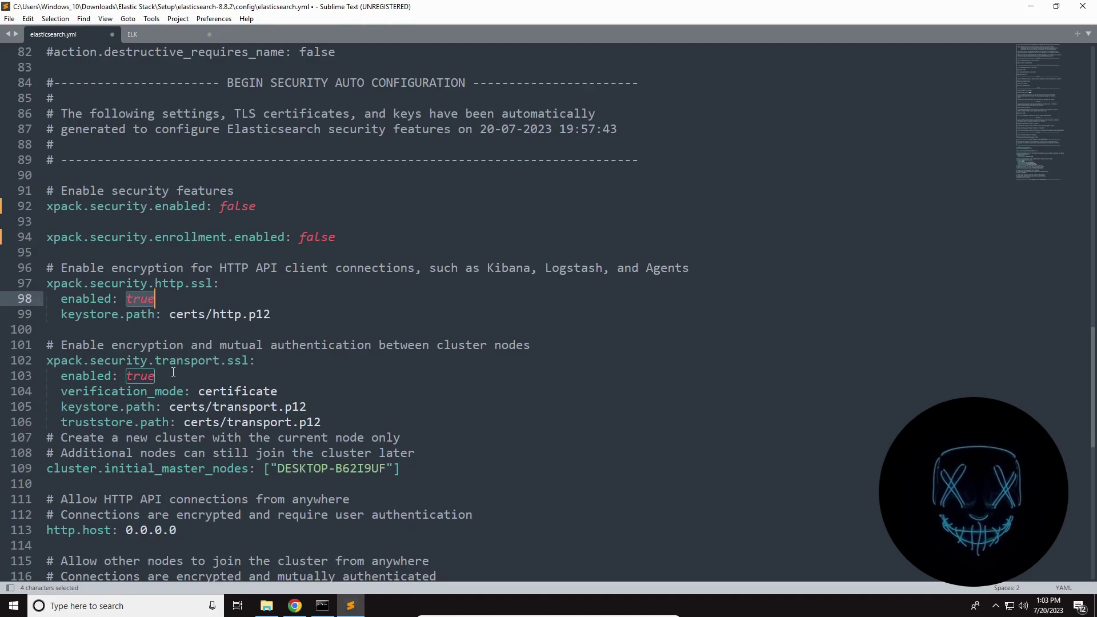
type("false")
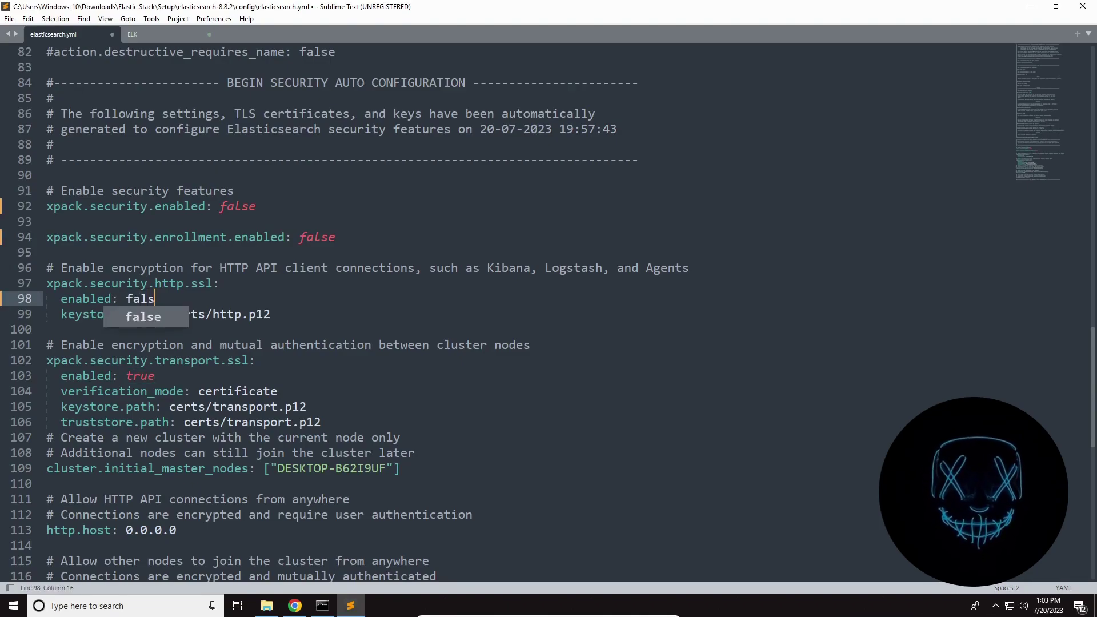
double_click(145, 376)
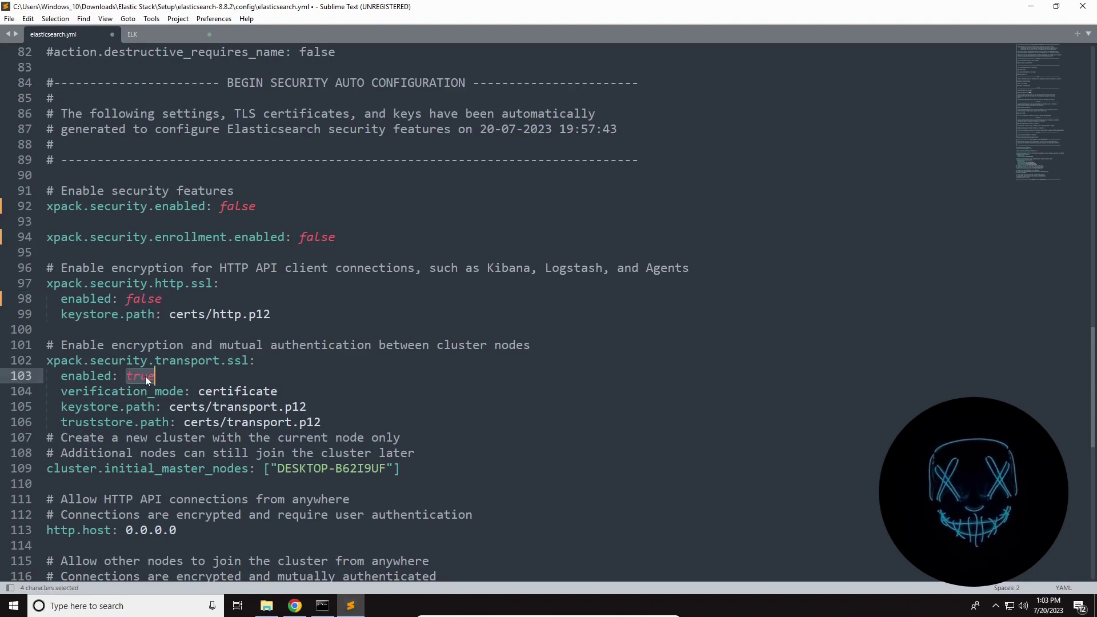
type("flase")
key("BackSpace")
key("BackSpace")
key("BackSpace")
key("BackSpace")
type("alse")
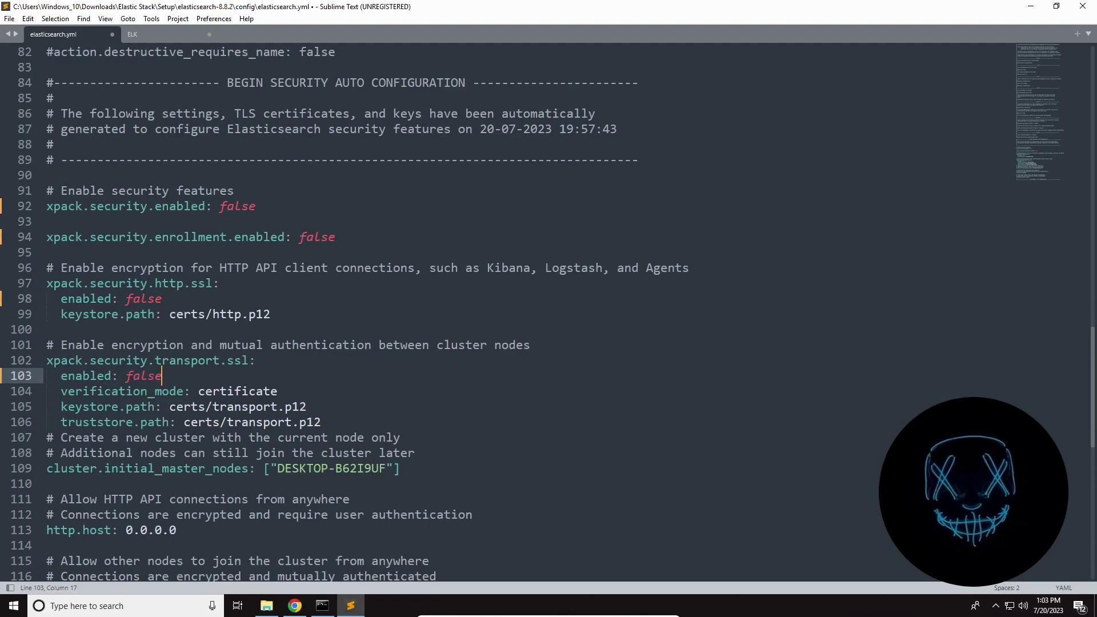
key("ctrl+s")
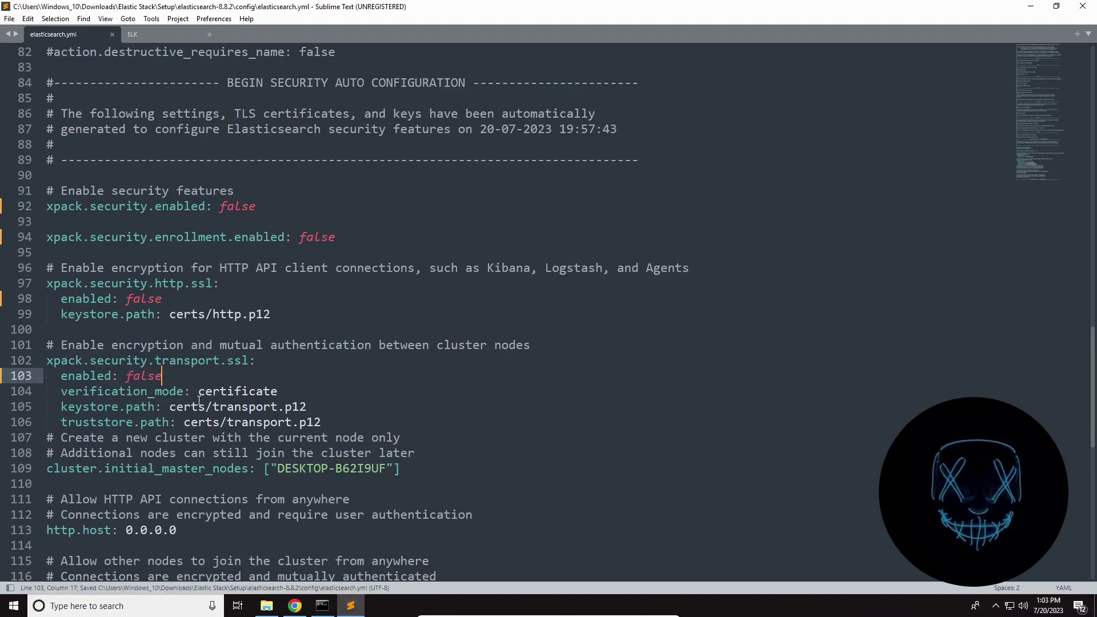
left_click_drag(192, 345, 227, 345)
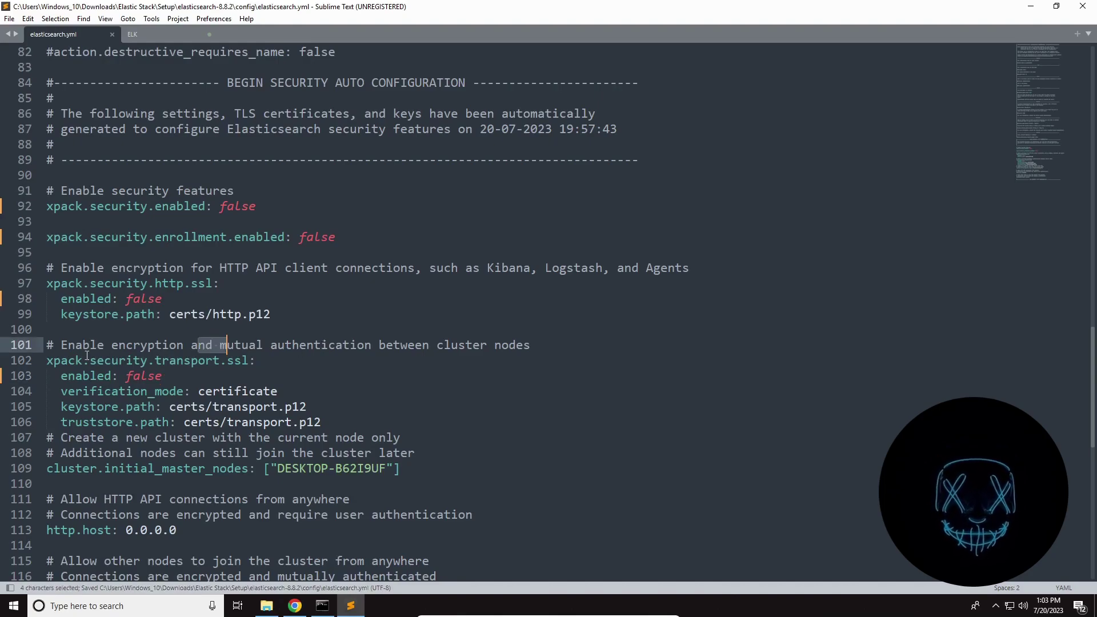
left_click_drag(112, 345, 212, 345)
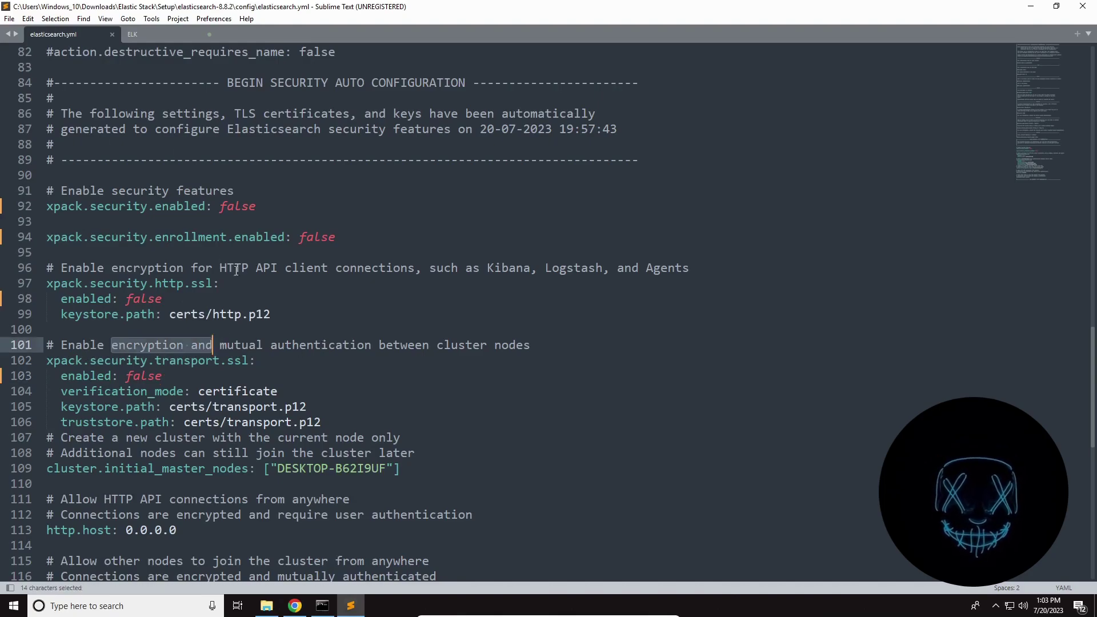
left_click(1031, 6)
scroll(526, 311, "down", 18)
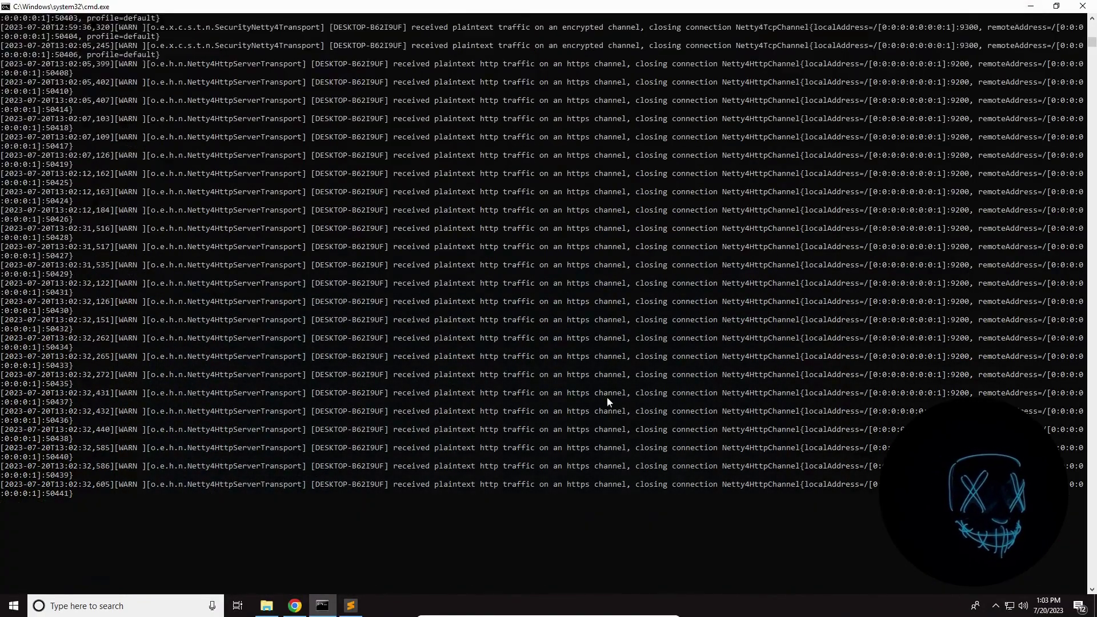
left_click(381, 457)
Return to Sublime Text and close the saved elasticsearch.yml, keeping the ELK note open
left_click(351, 605)
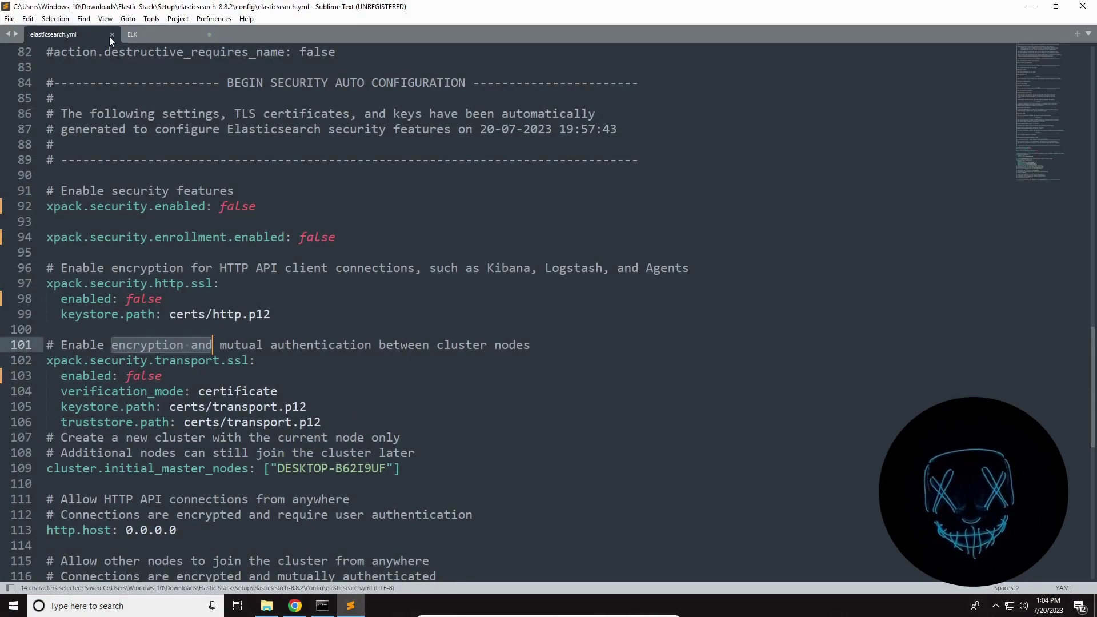
left_click(112, 34)
key("ctrl+a")
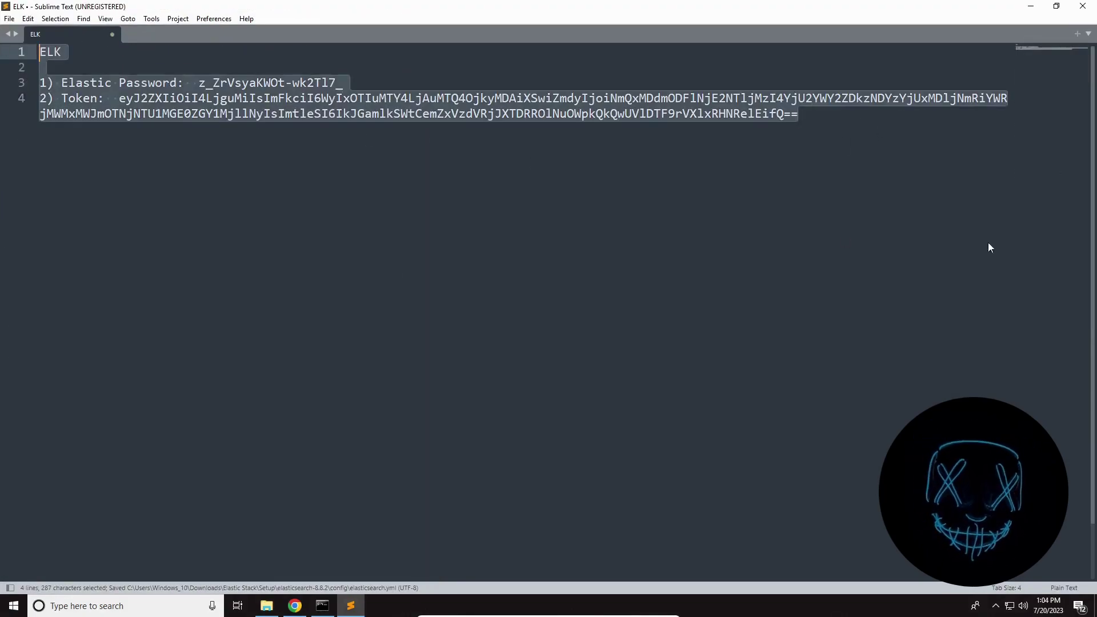
Stop the running Elasticsearch process in its console and confirm terminating the batch job with y
left_click(1030, 6)
left_click(473, 376)
key("ctrl+c")
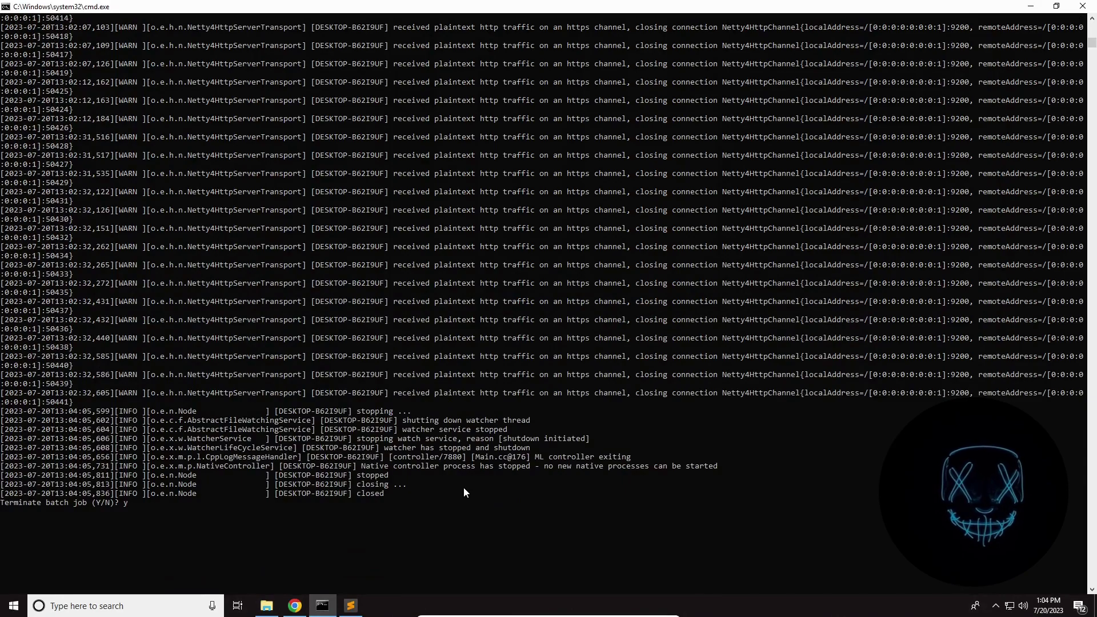
key("Return")
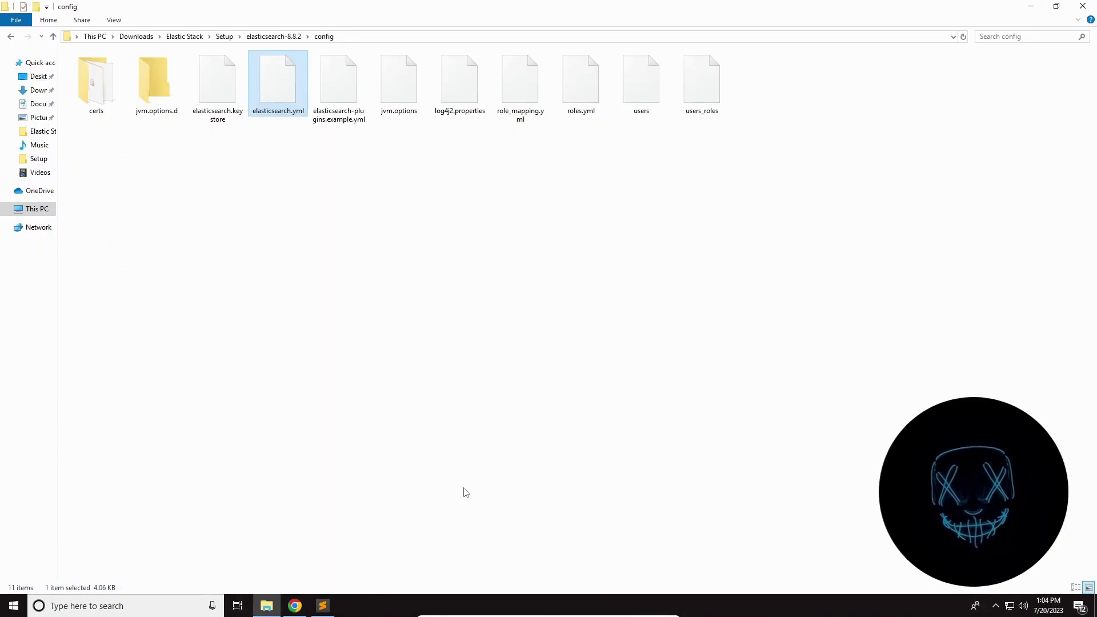
right_click(379, 326)
left_click(349, 307)
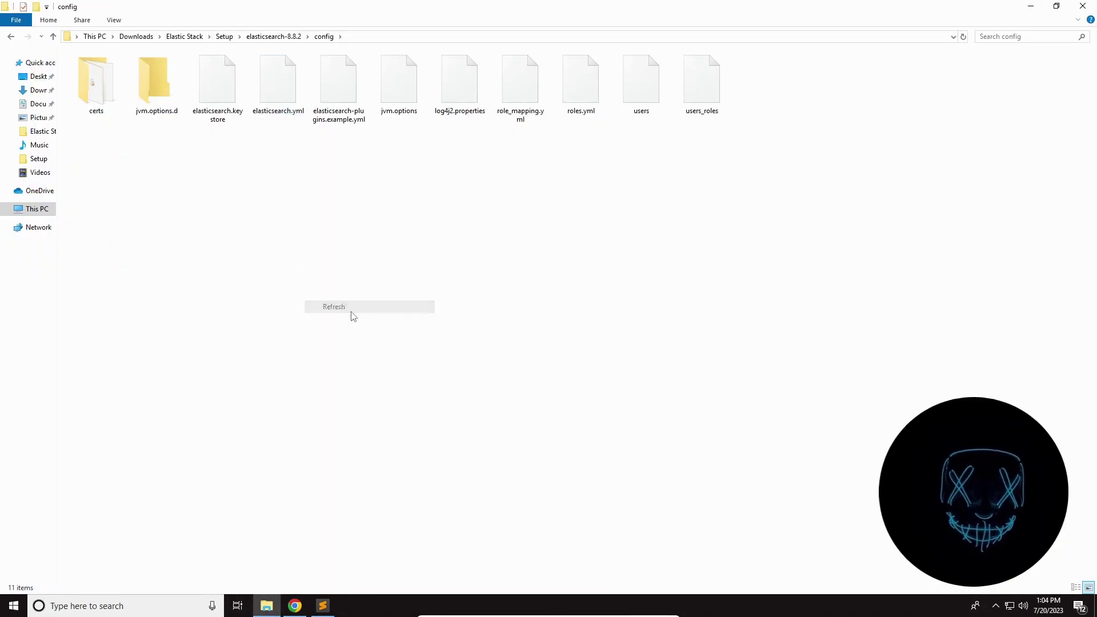
right_click(215, 224)
left_click(264, 272)
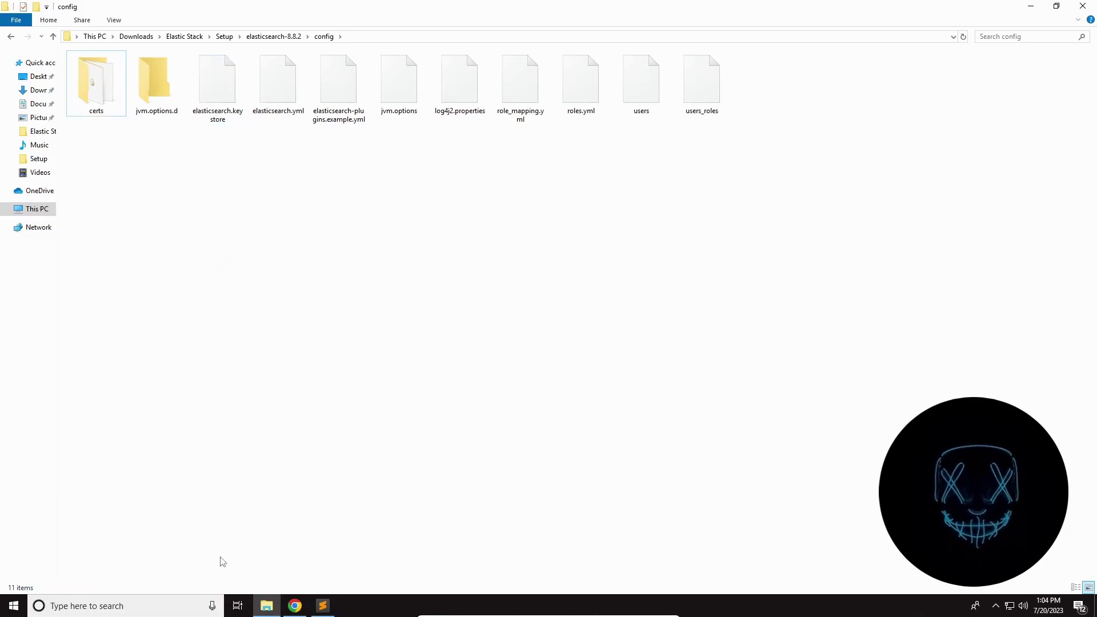
Go up to the Setup folder, open kibana-8.8.2 and display its contents as large icons
left_click(53, 37)
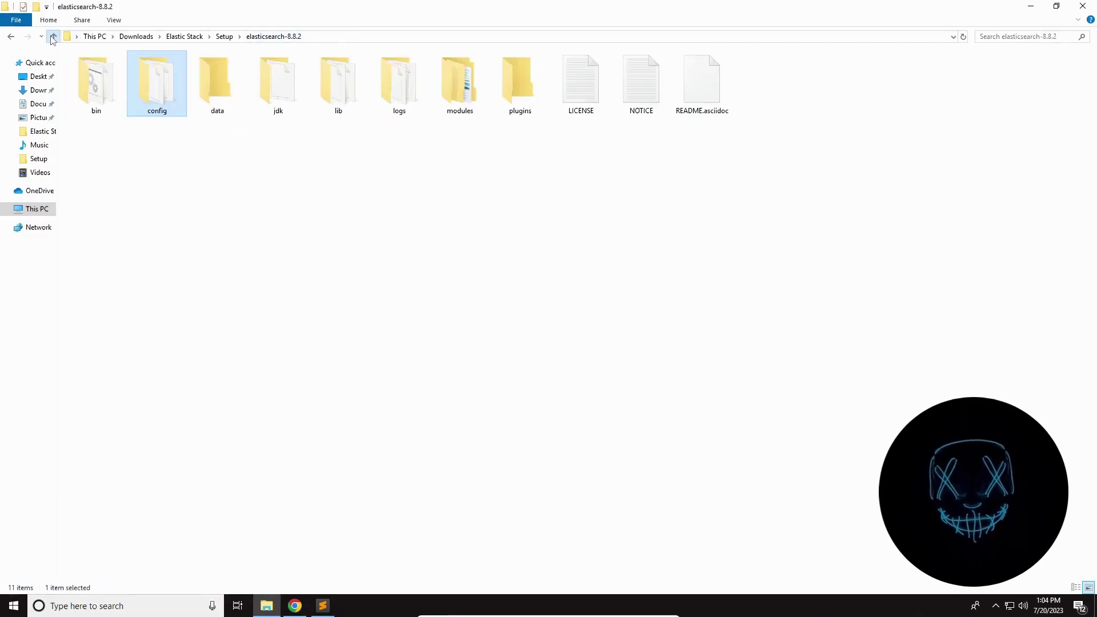
left_click(52, 37)
double_click(157, 83)
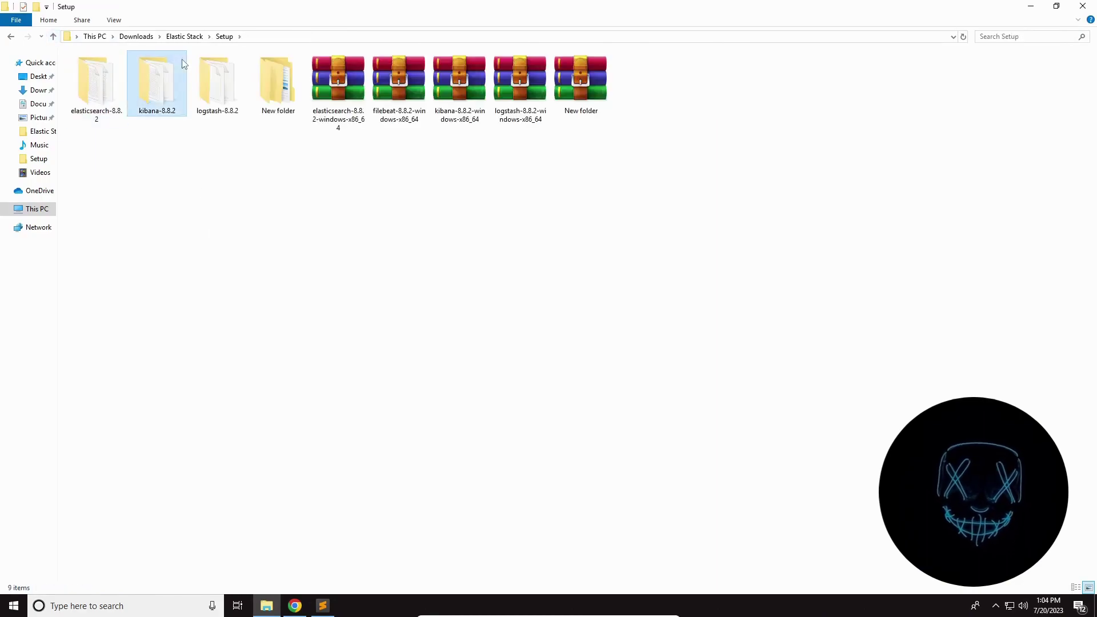
right_click(245, 267)
mouse_move(275, 278)
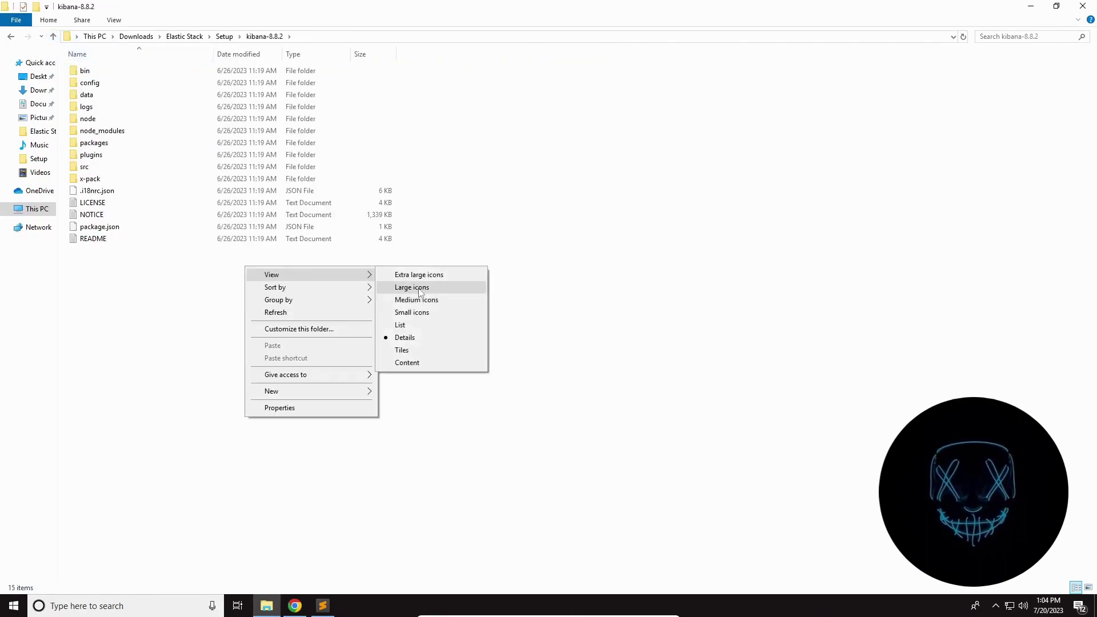
left_click(411, 287)
Browse to the bin folder of elasticsearch-8.8.2 and run the elasticsearch Windows batch file
left_click(53, 37)
left_click(54, 37)
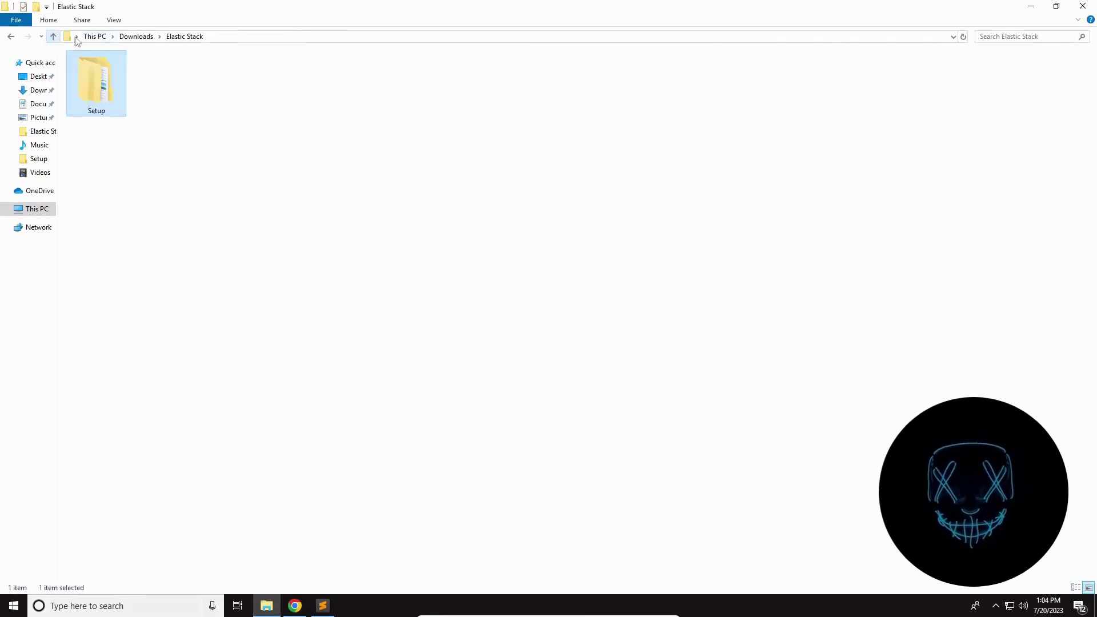
double_click(95, 82)
left_click(93, 72)
double_click(93, 72)
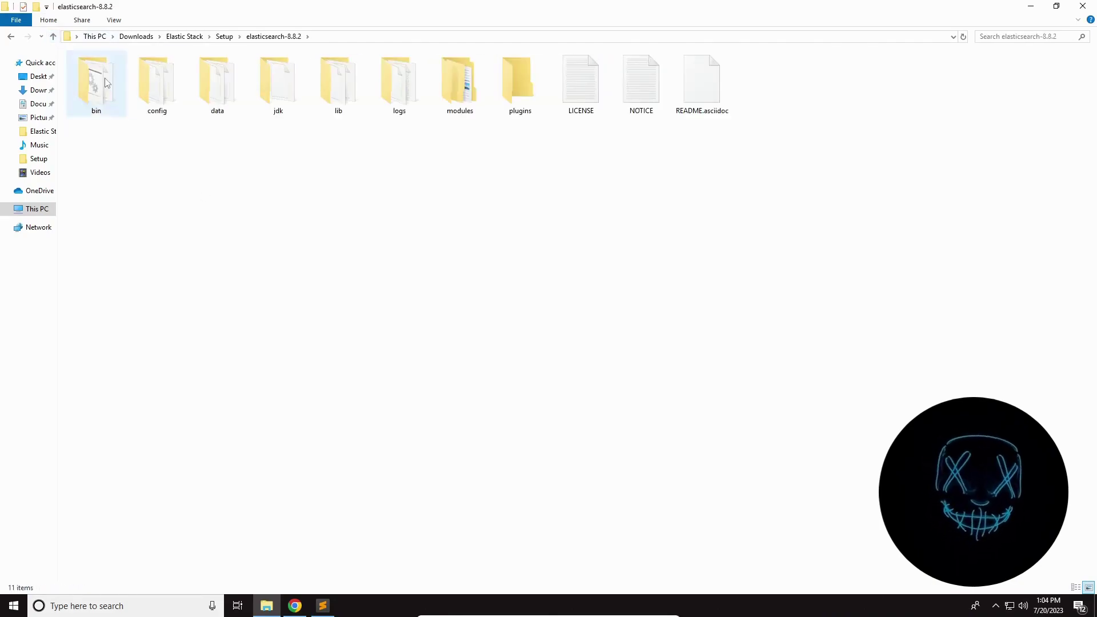
double_click(96, 84)
double_click(162, 84)
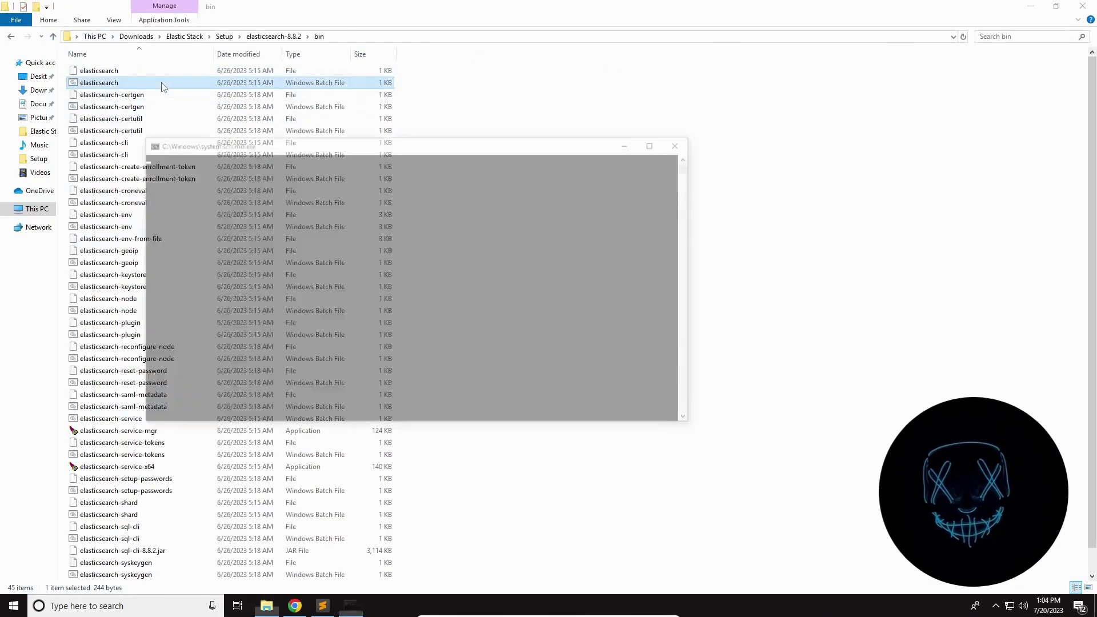
Go back up to the Setup folder and open the kibana-8.8.2 folder
left_click(53, 37)
left_click(53, 37)
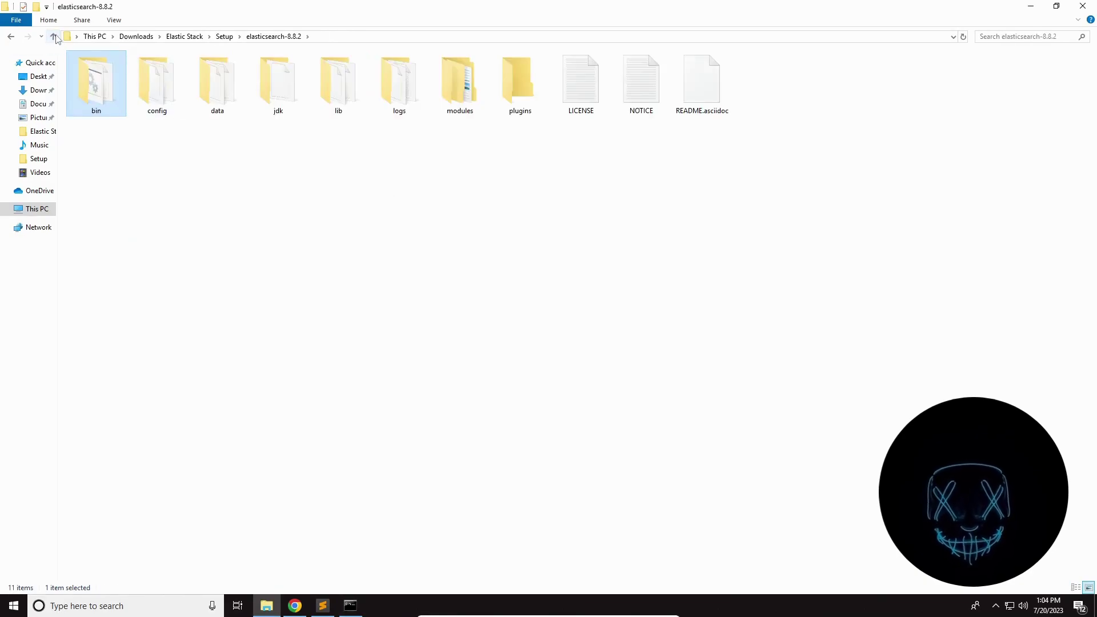
double_click(157, 82)
right_click(230, 170)
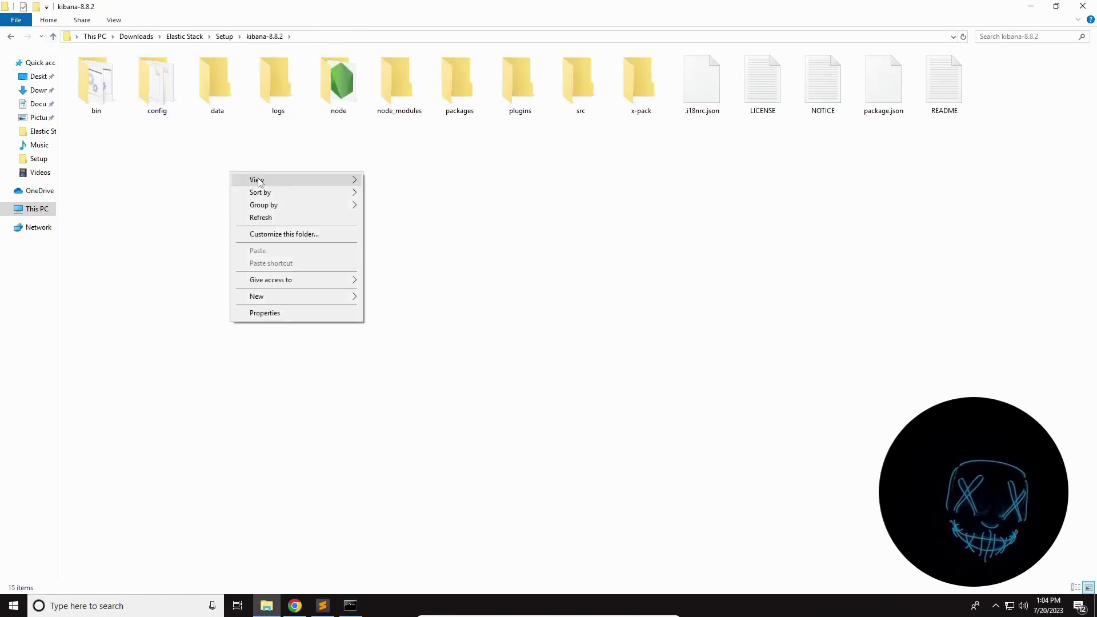
left_click(179, 156)
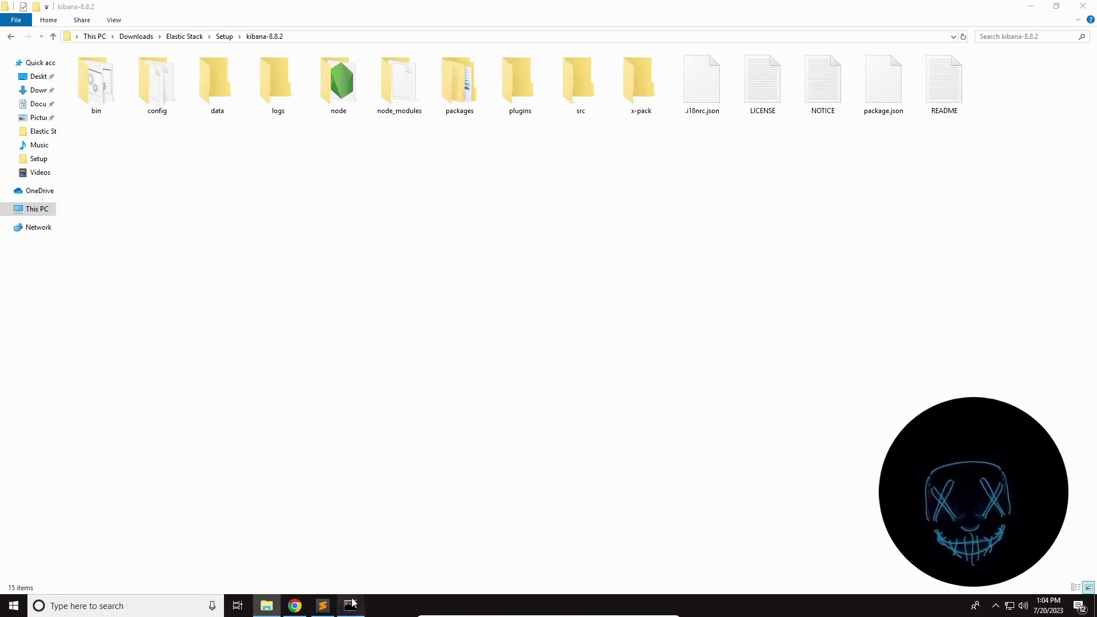
Maximize the Elasticsearch console and examine the startup log for the security status and the transport publish address
left_click(350, 605)
left_click_drag(343, 144, 451, 207)
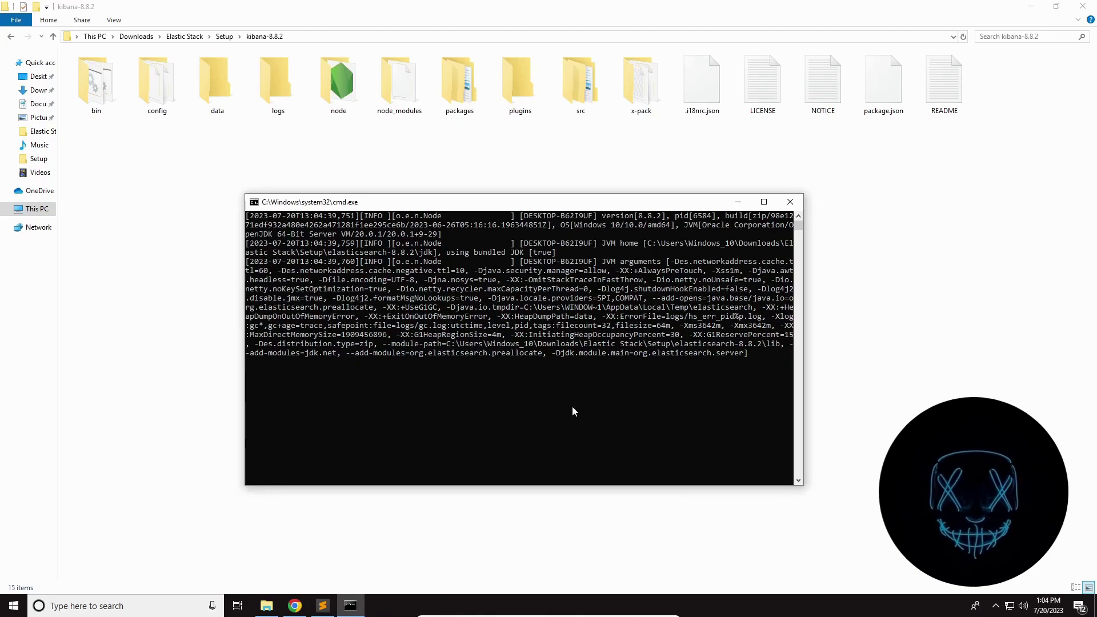
left_click(763, 201)
scroll(584, 369, "up", 9)
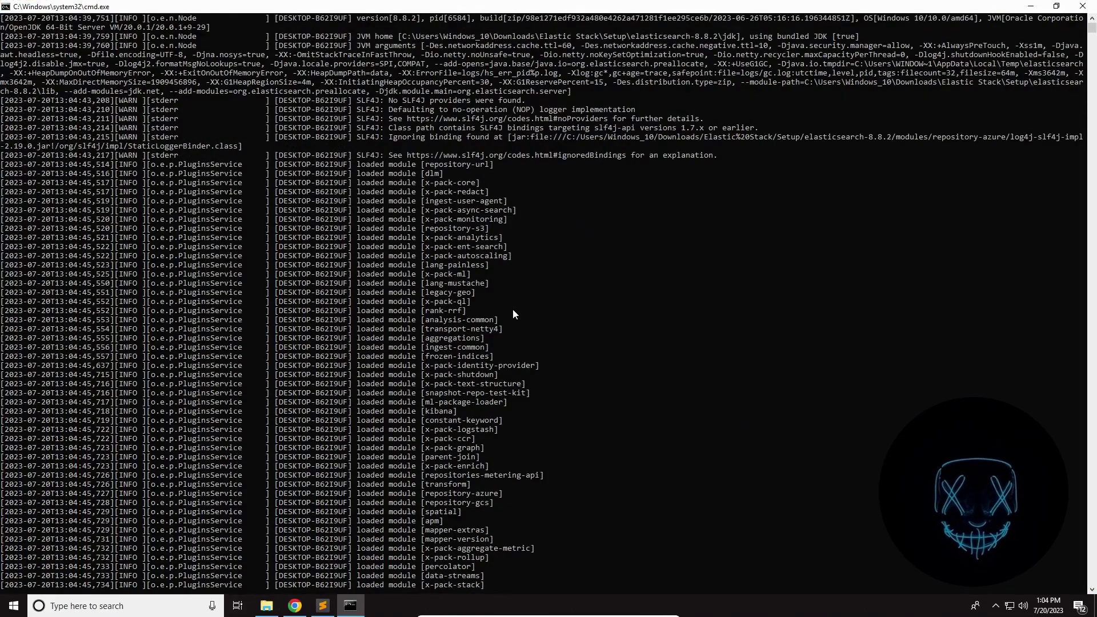
scroll(518, 310, "down", 20)
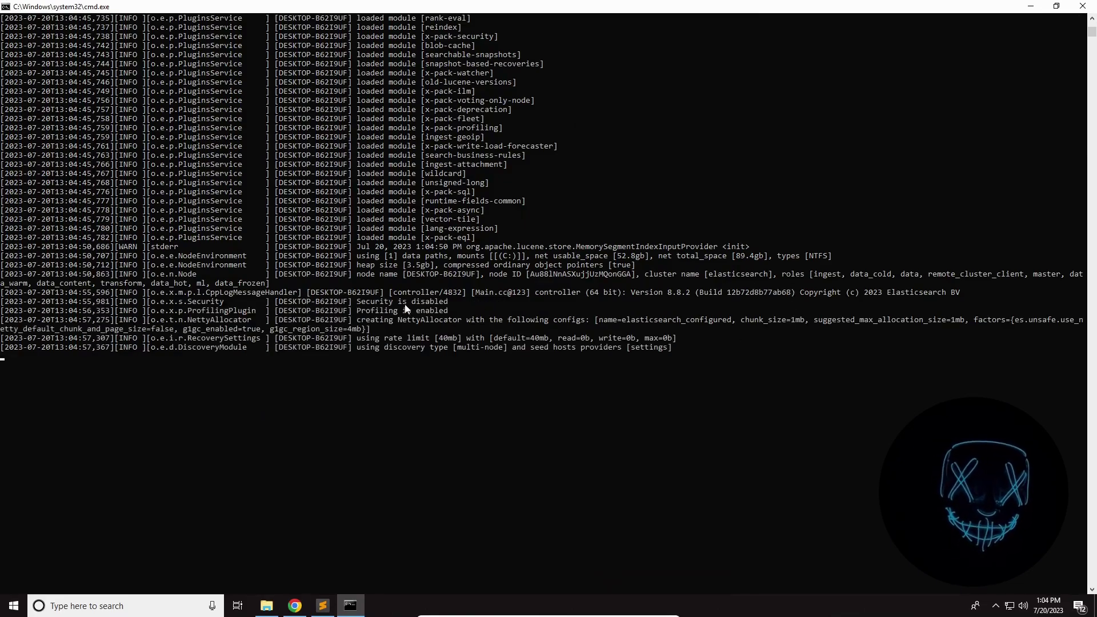
left_click_drag(451, 303, 361, 305)
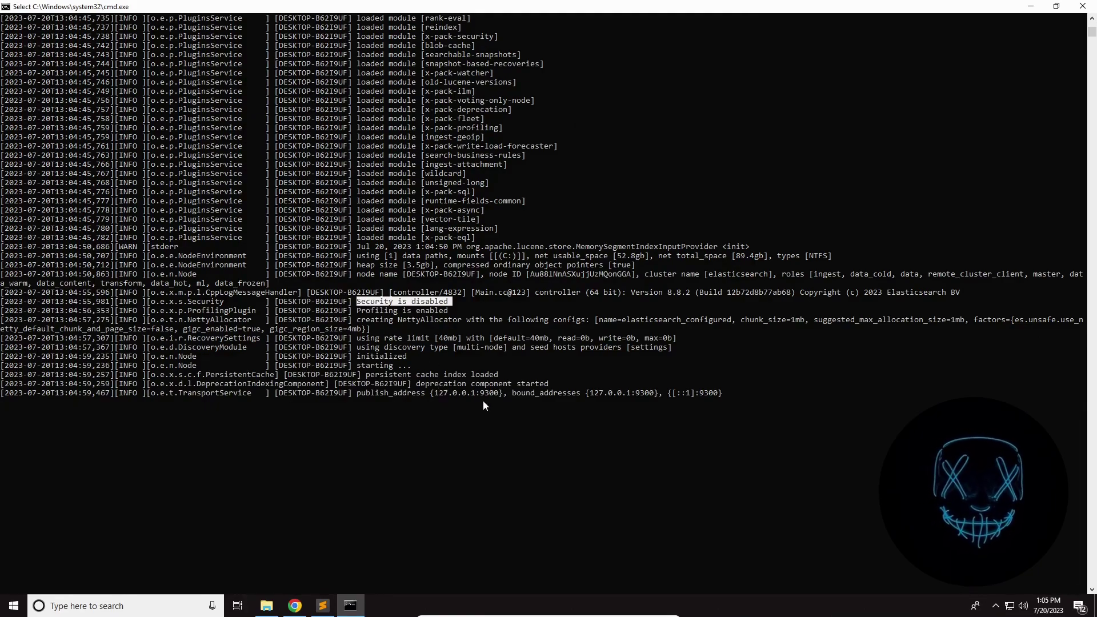
left_click_drag(500, 393, 430, 394)
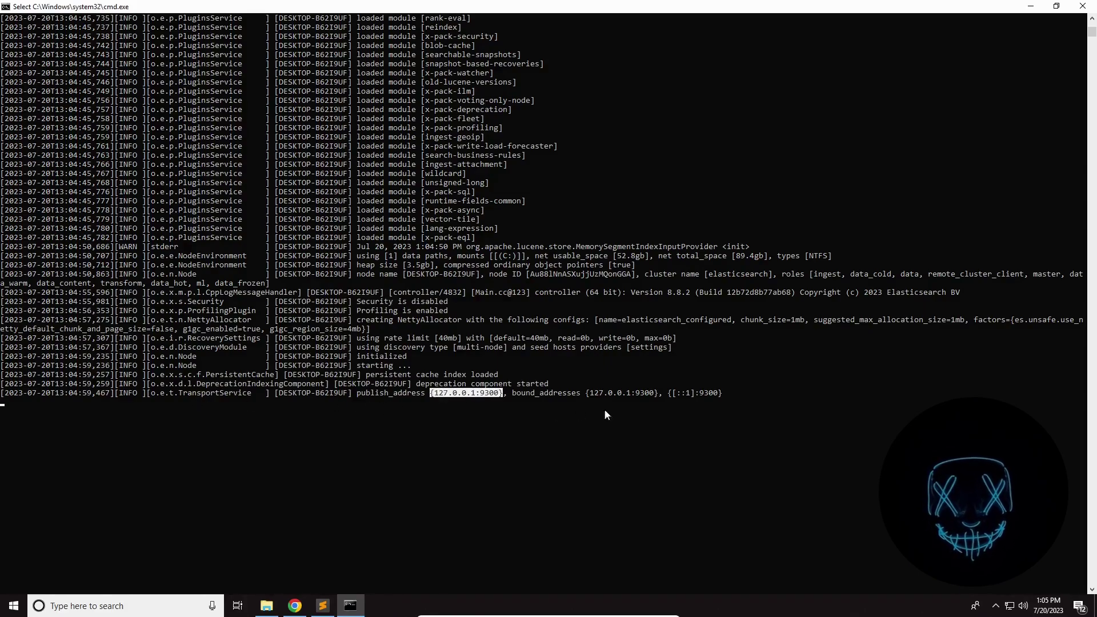
scroll(628, 410, "down", 5)
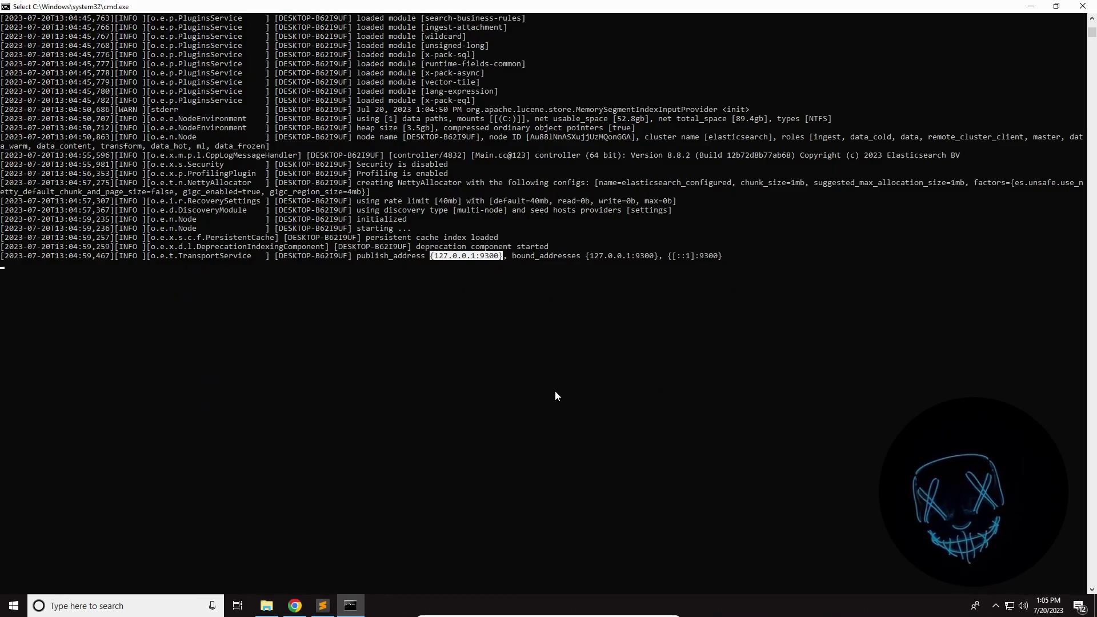
left_click(323, 605)
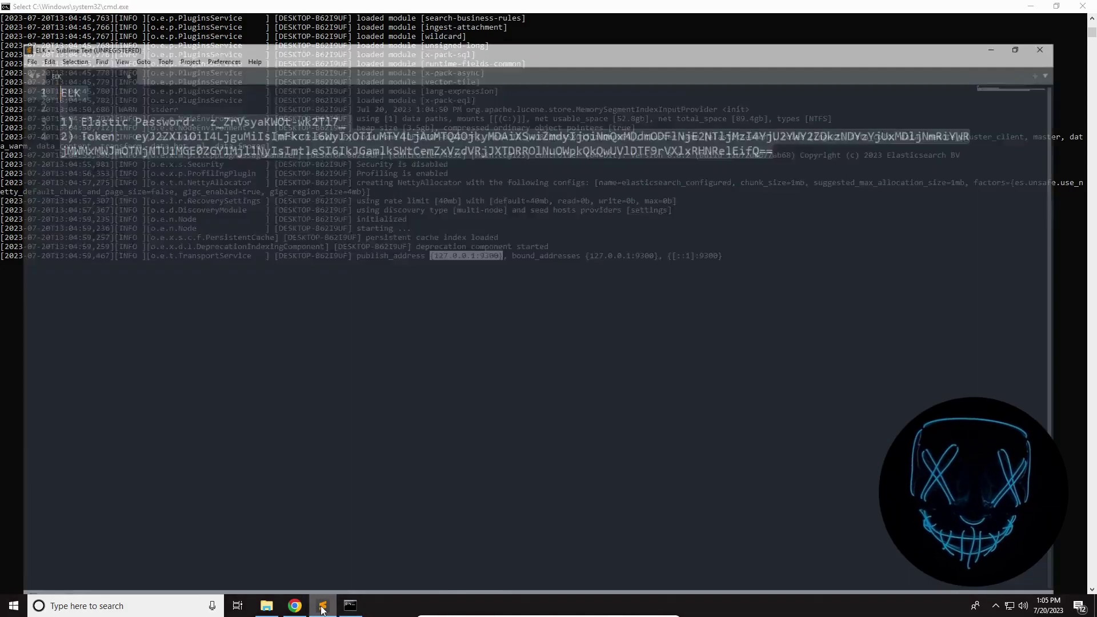
left_click(322, 606)
left_click(266, 605)
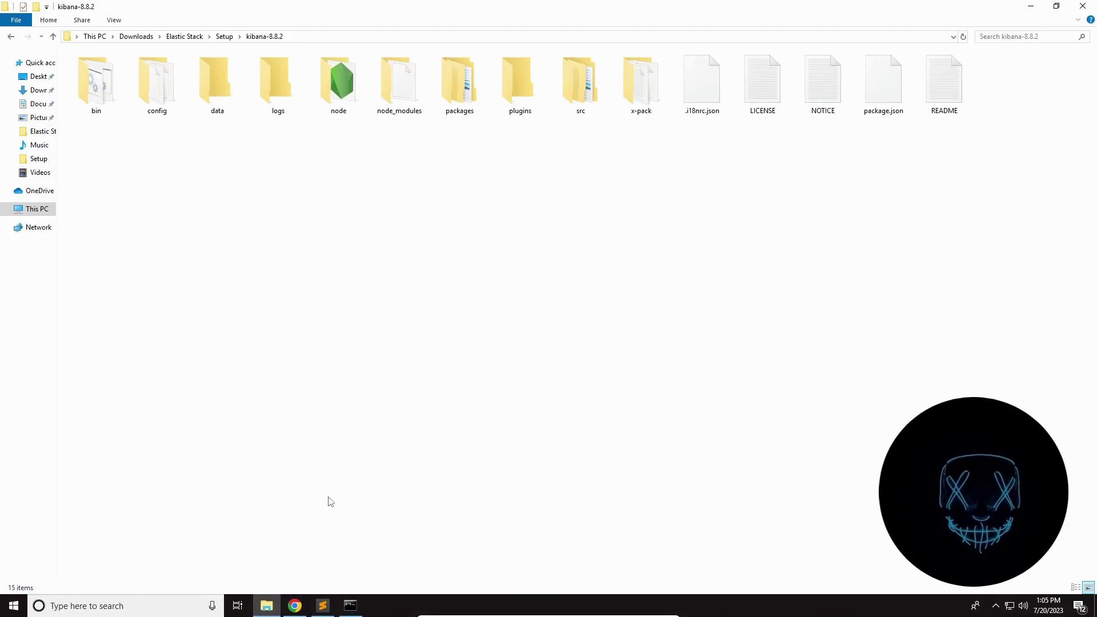
right_click(335, 384)
left_click(372, 429)
left_click(360, 609)
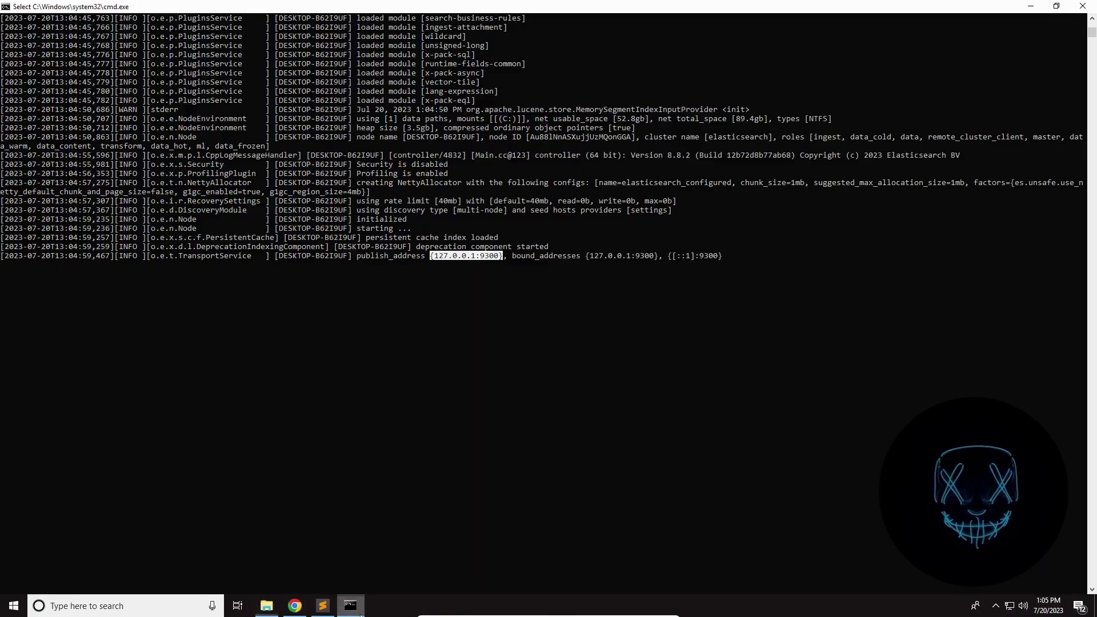
left_click(351, 440)
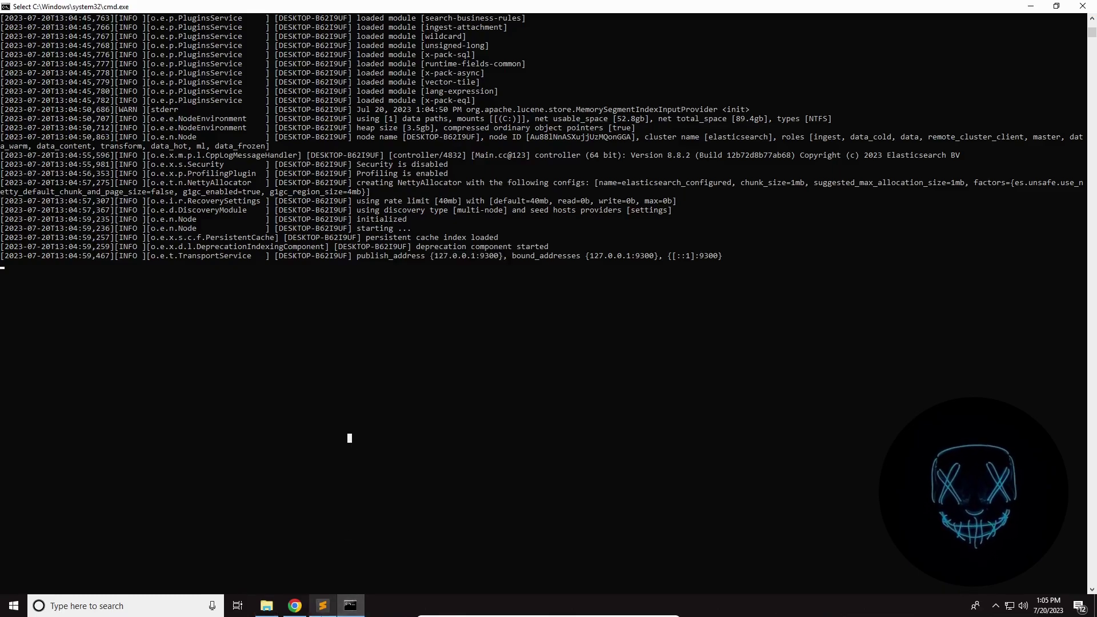
Switch to Chrome and load localhost:9200 in a new tab
left_click(295, 605)
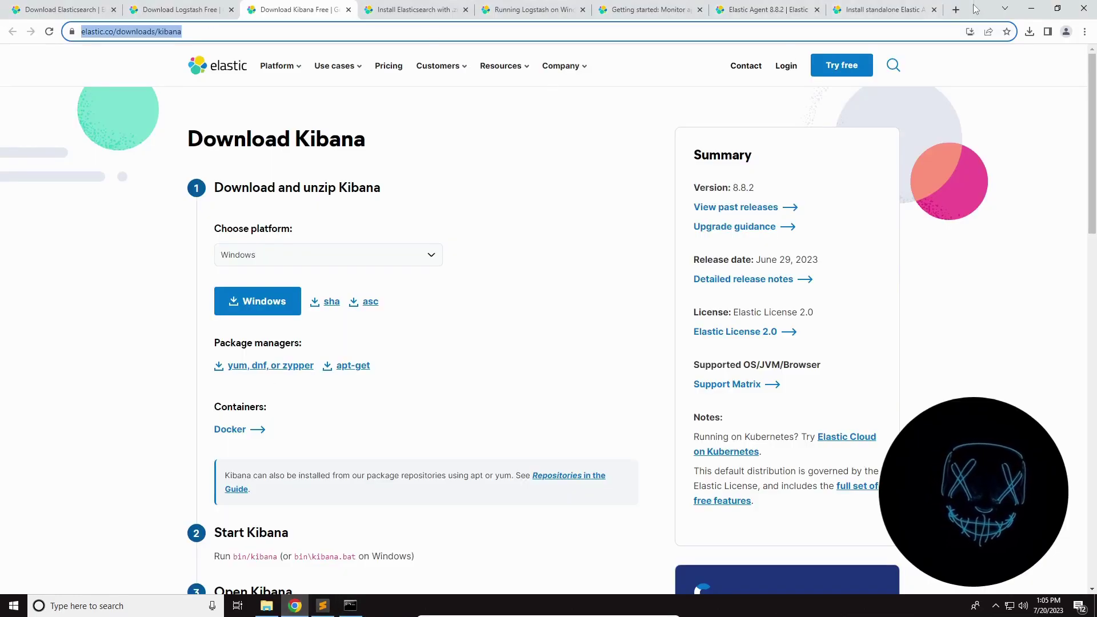
left_click(955, 10)
type("localhost:5601")
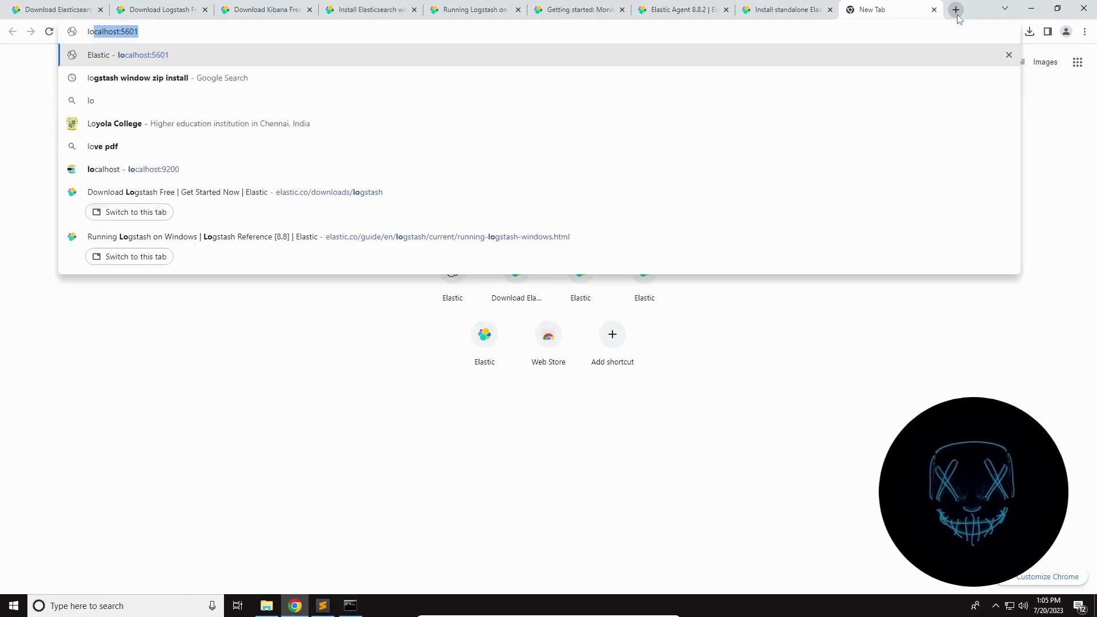
key("BackSpace")
key("BackSpace")
key("BackSpace")
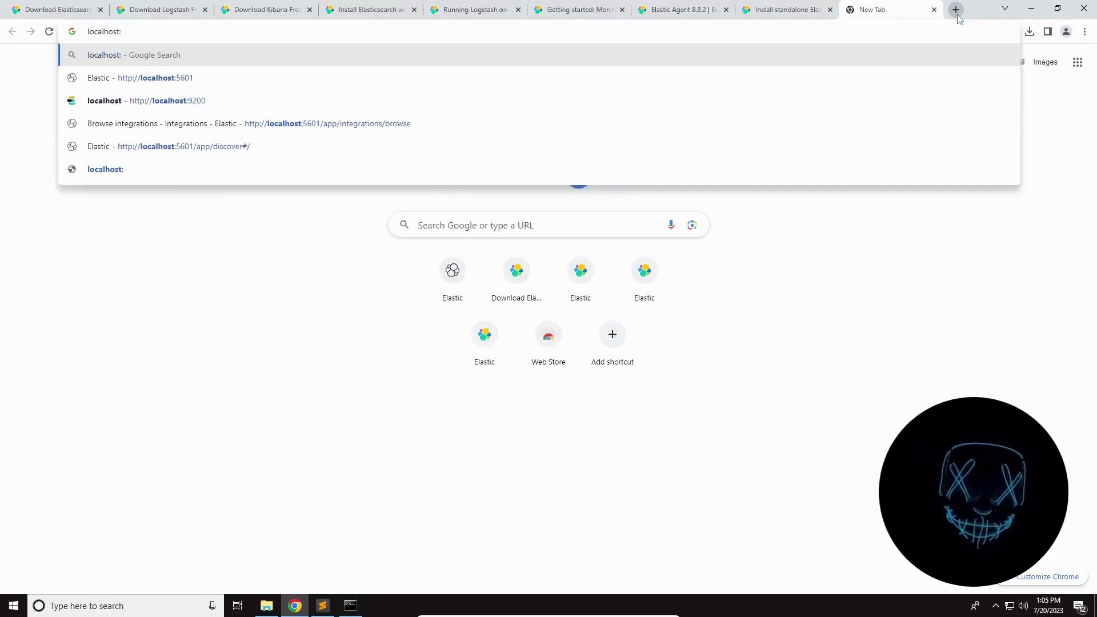
type("9200")
key("Return")
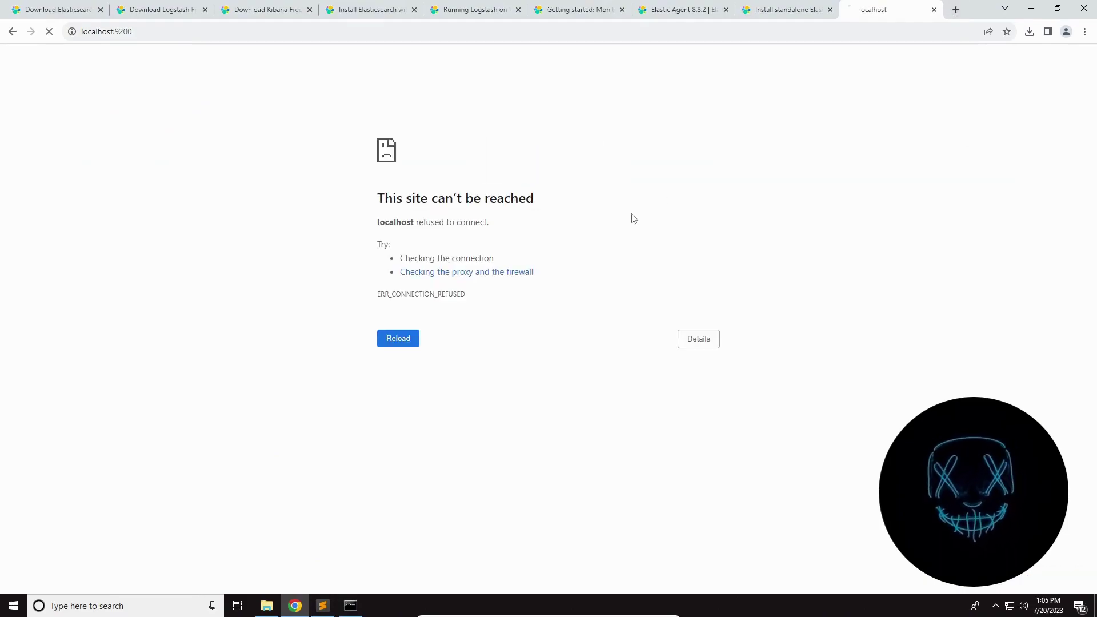
Read the message on the localhost:9200 page and reload it
left_click_drag(363, 189, 559, 326)
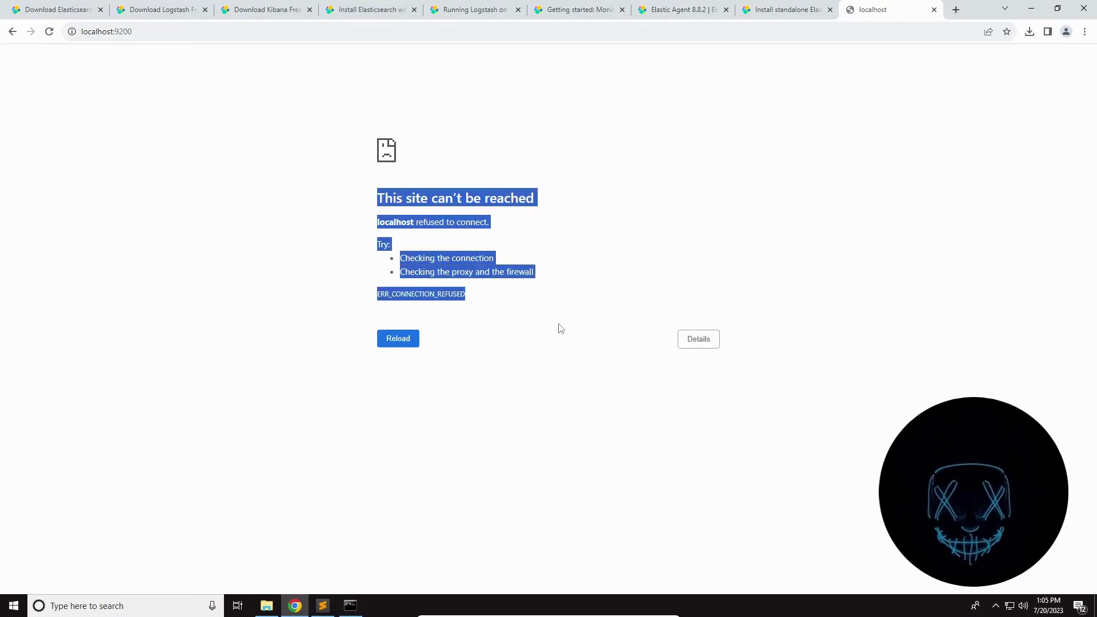
left_click(559, 328)
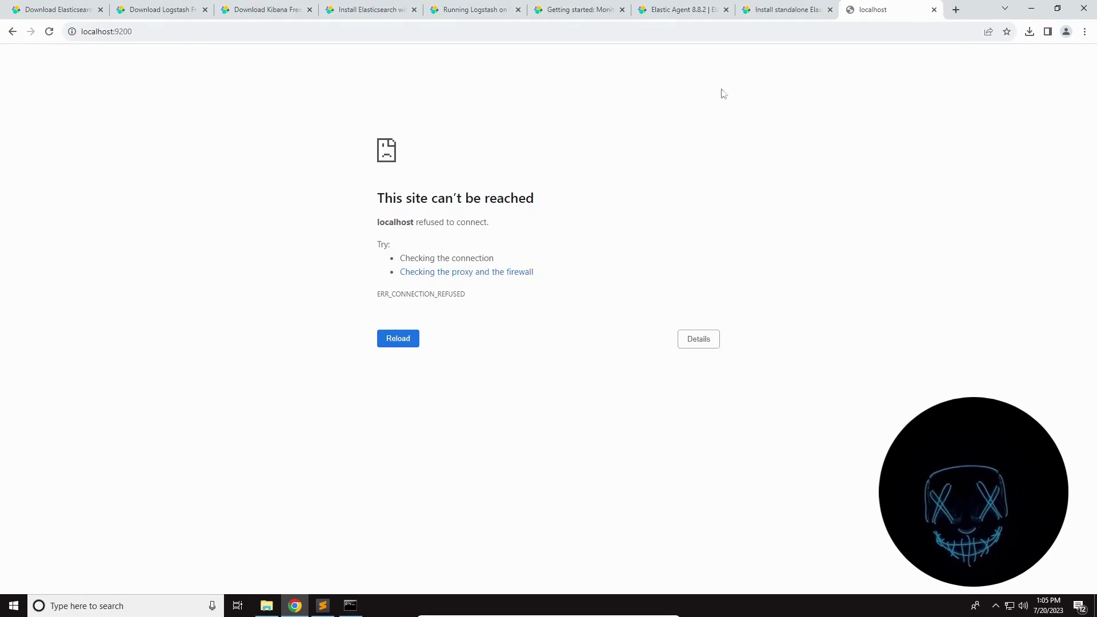
left_click(408, 345)
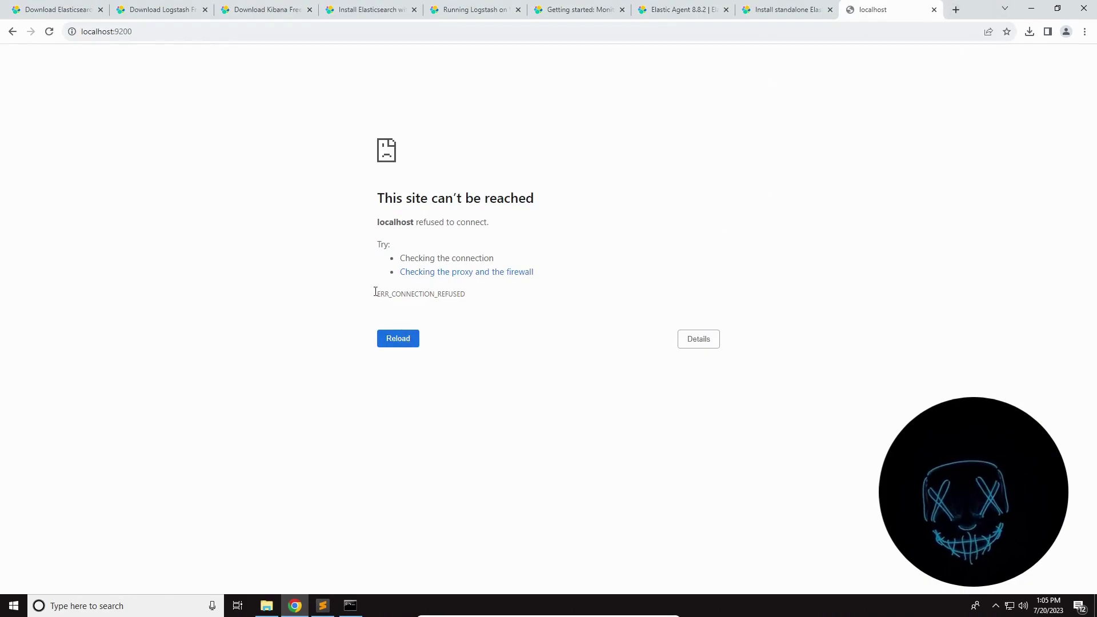
Examine the Elasticsearch console log, then reload localhost:9200 in Chrome
left_click(350, 606)
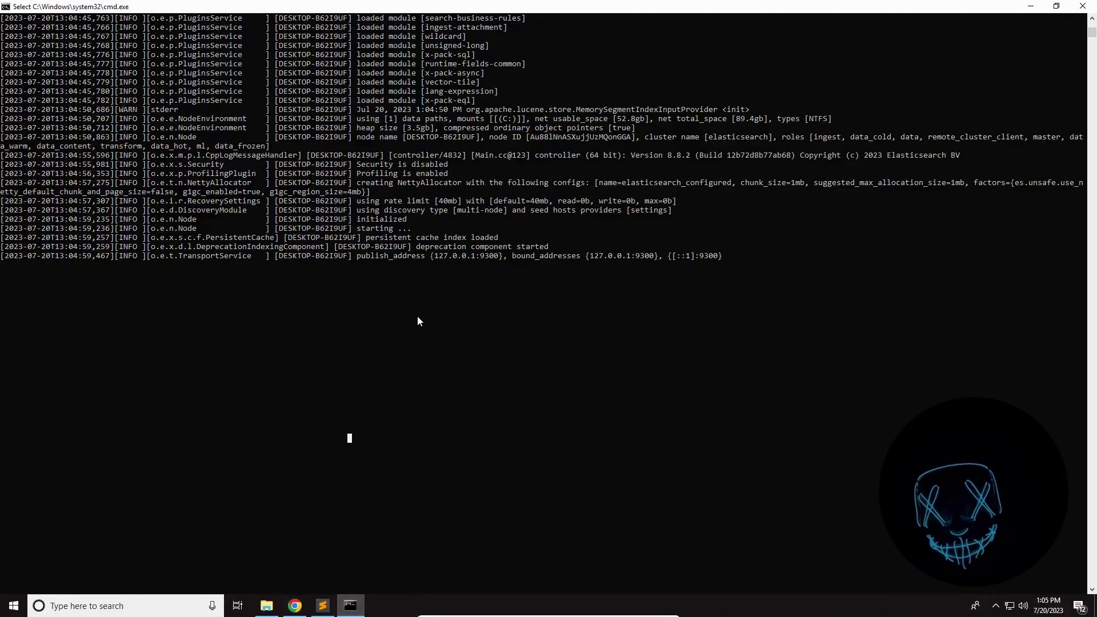
scroll(542, 245, "up", 9)
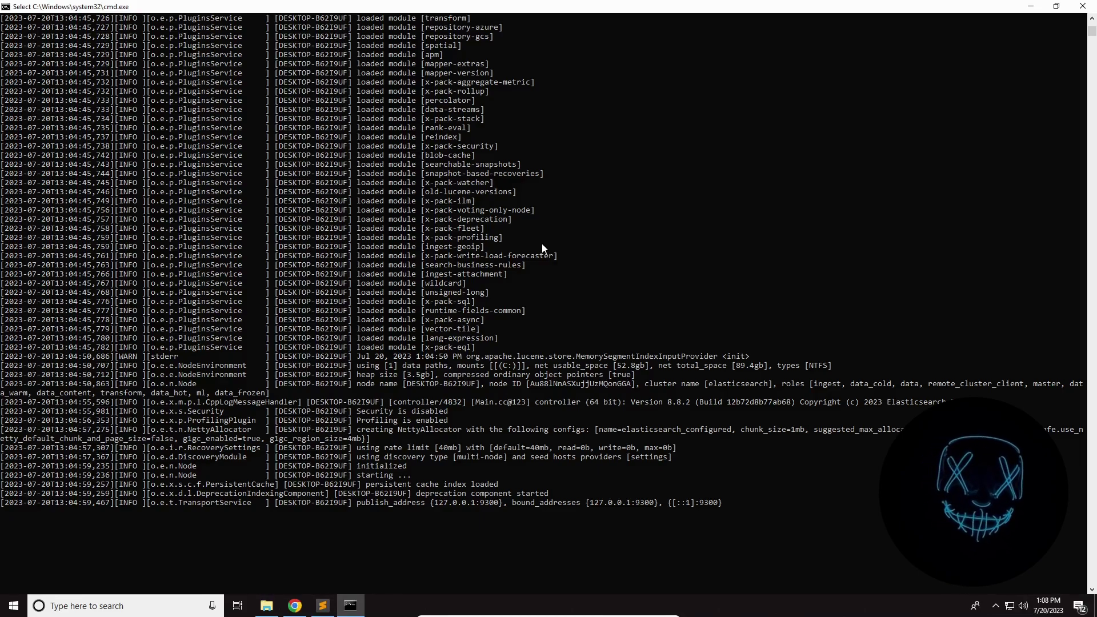
left_click(295, 605)
left_click(48, 34)
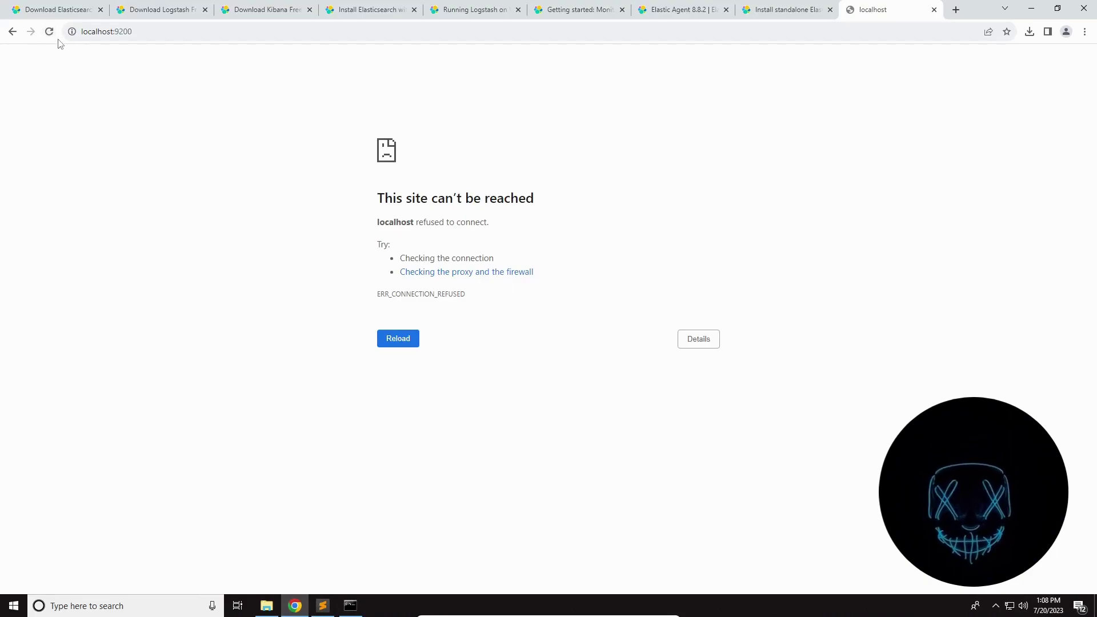
left_click(49, 31)
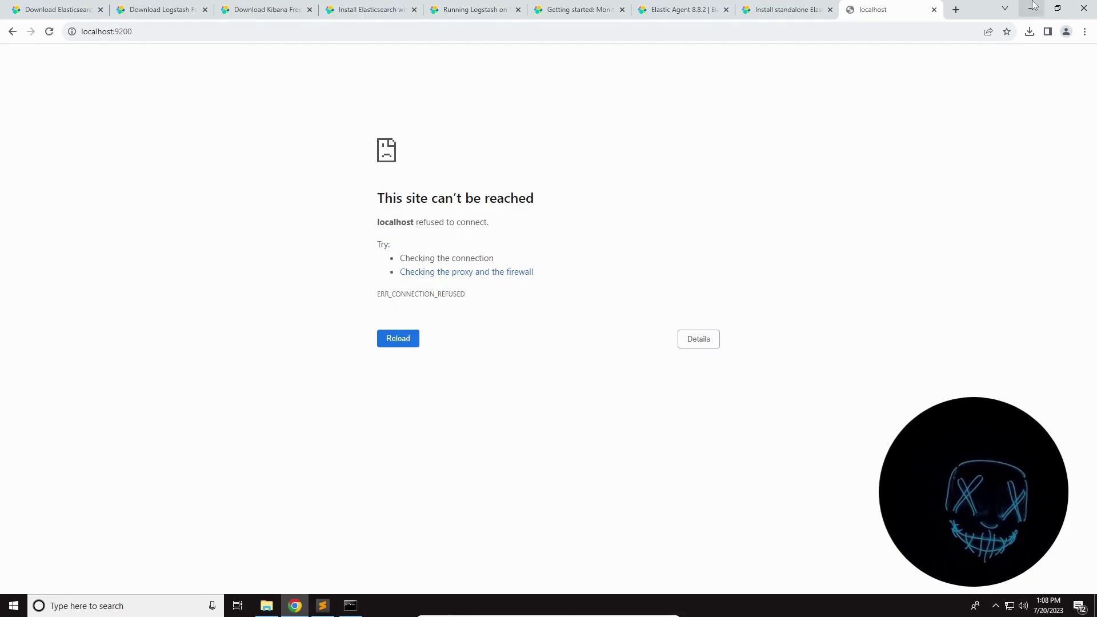
Return to the Elasticsearch console and clear the text selection so the paused startup continues
key("alt+Tab")
left_click(560, 438)
left_click(737, 421)
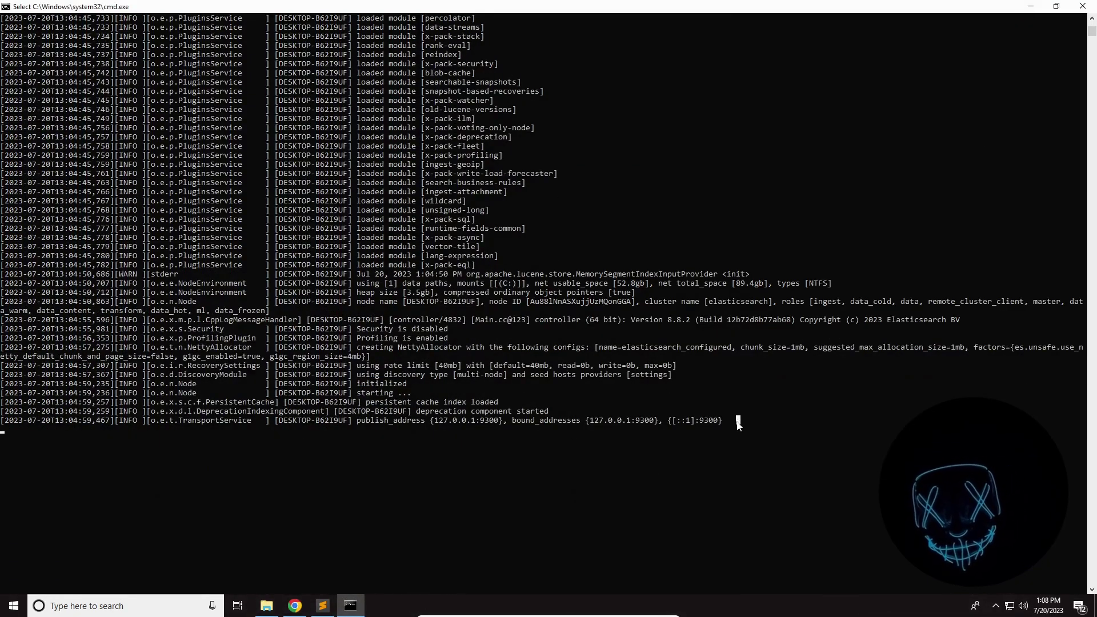
key("Escape")
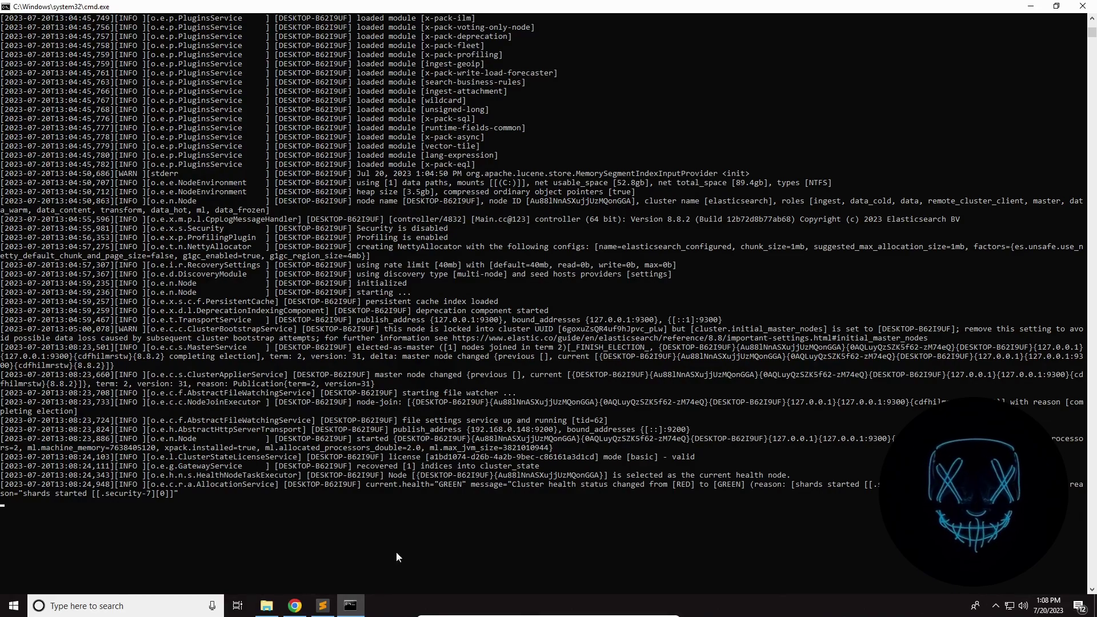
Highlight the HTTP publish address in the Elasticsearch log, then reload localhost:9200 in Chrome
left_click_drag(557, 431, 464, 432)
left_click(295, 604)
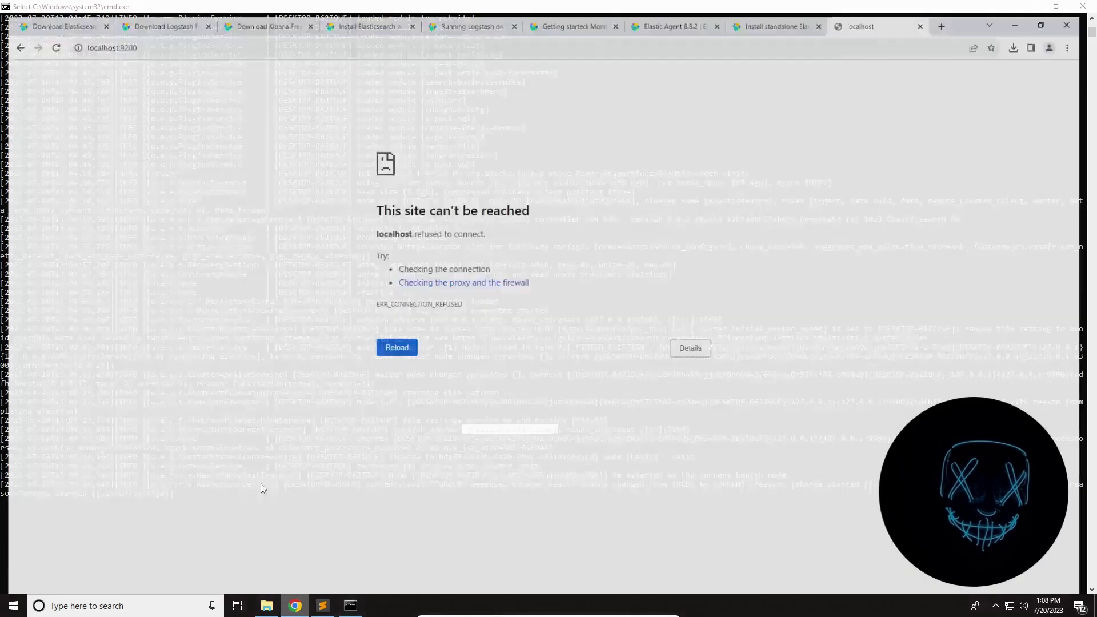
left_click(49, 31)
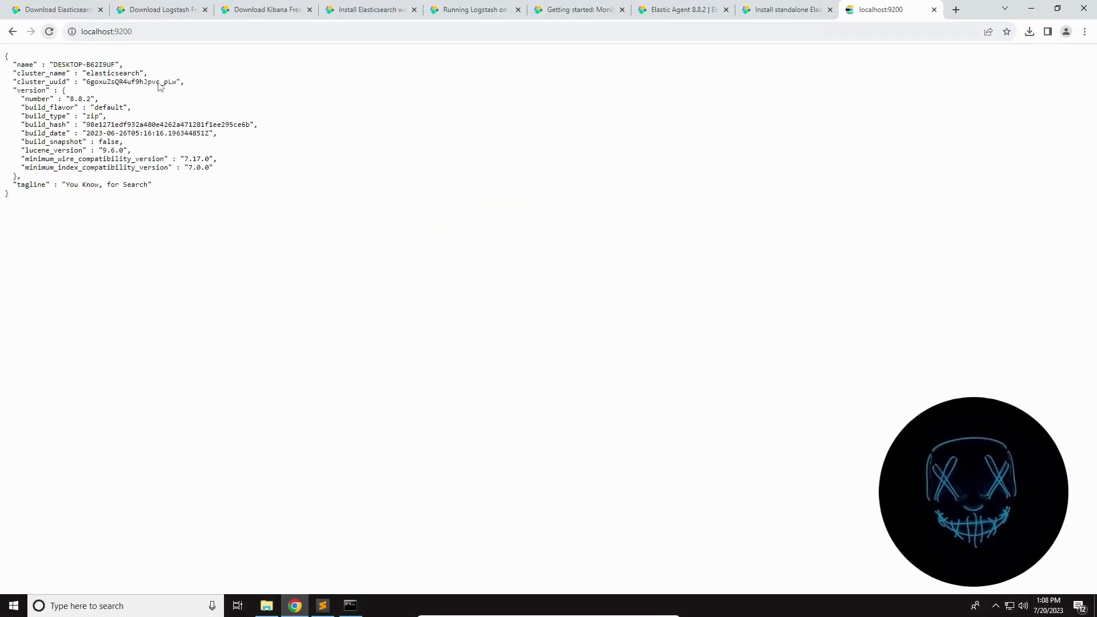
left_click(106, 31)
left_click(200, 230)
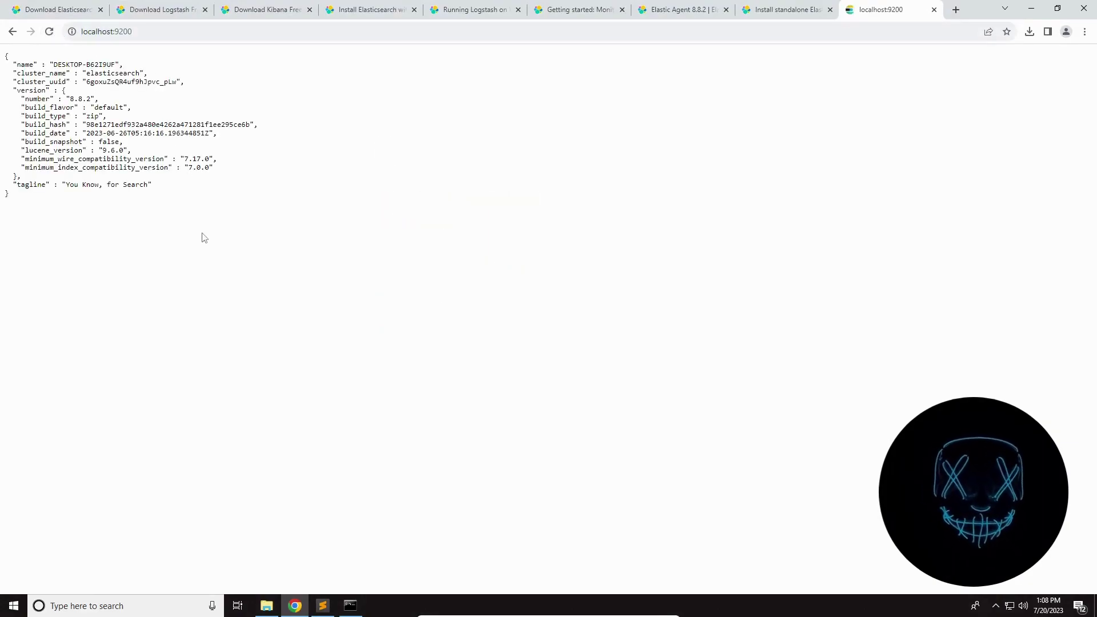
Enlarge the localhost:9200 page to 250%, examine the cluster and version details, and reset the page zoom
key("ctrl+plus")
key("ctrl+plus")
key("ctrl+plus")
key("ctrl+plus")
key("ctrl+plus")
key("ctrl+plus")
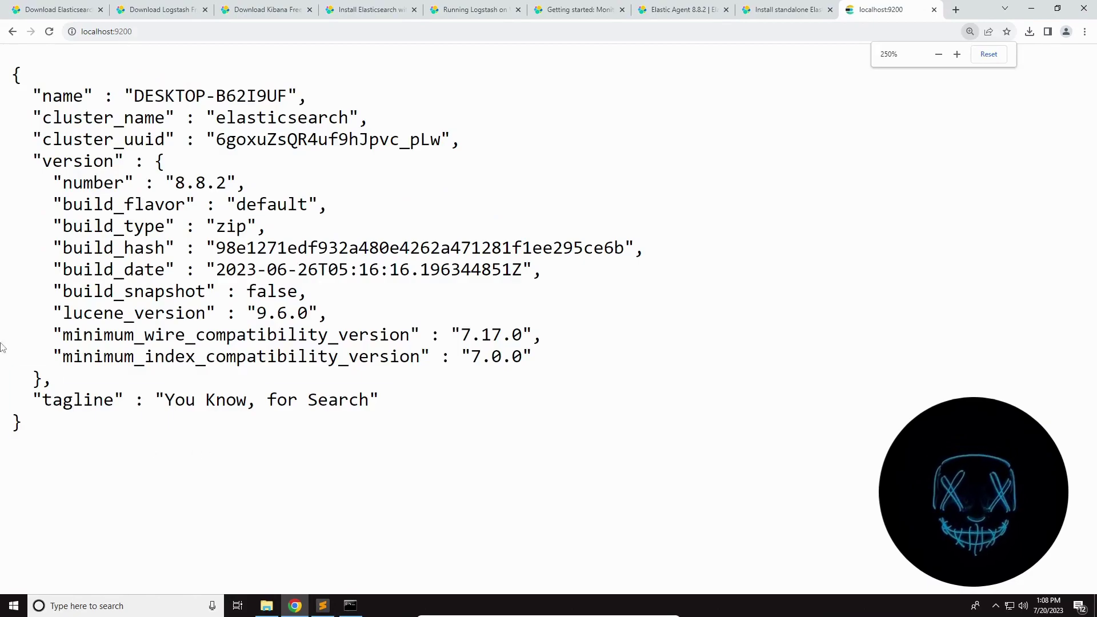
left_click_drag(34, 440, 1, 54)
left_click(681, 172)
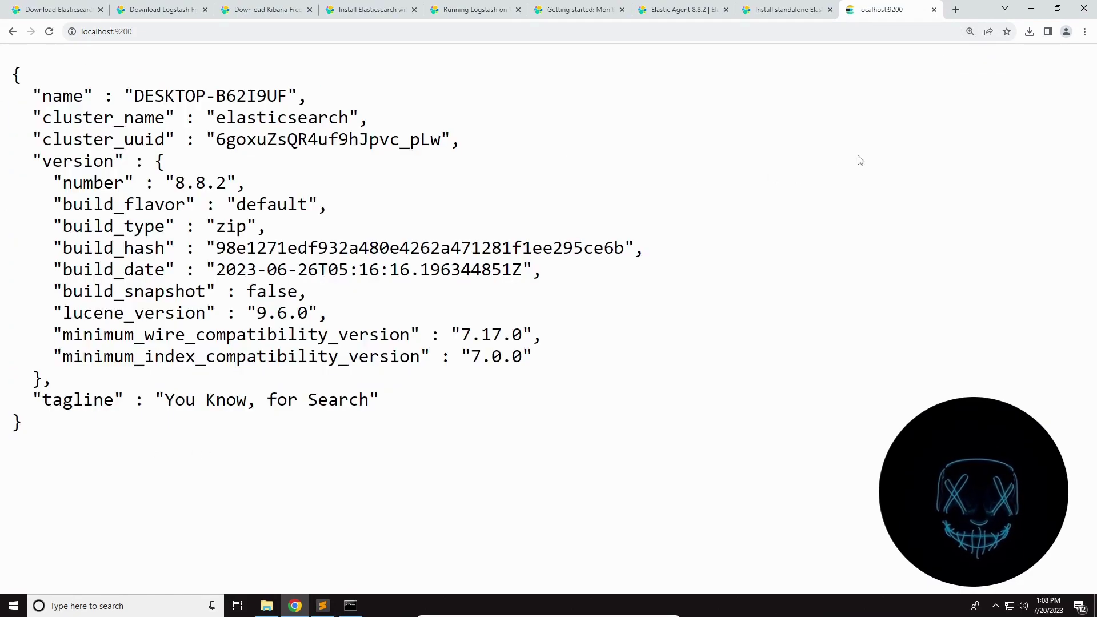
left_click(970, 32)
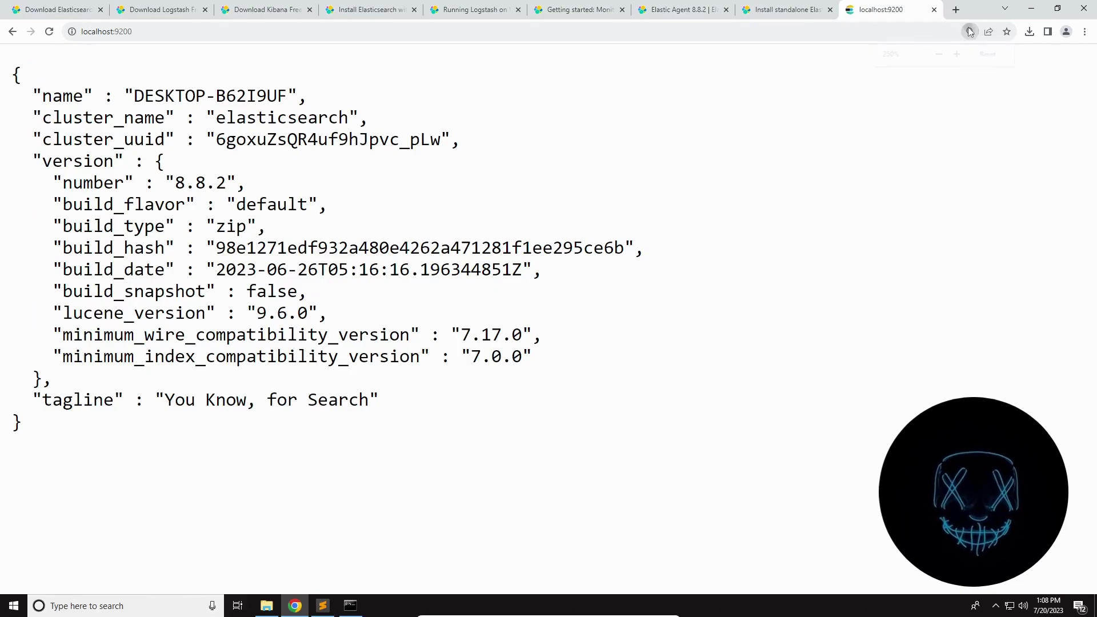
left_click(970, 32)
left_click(987, 54)
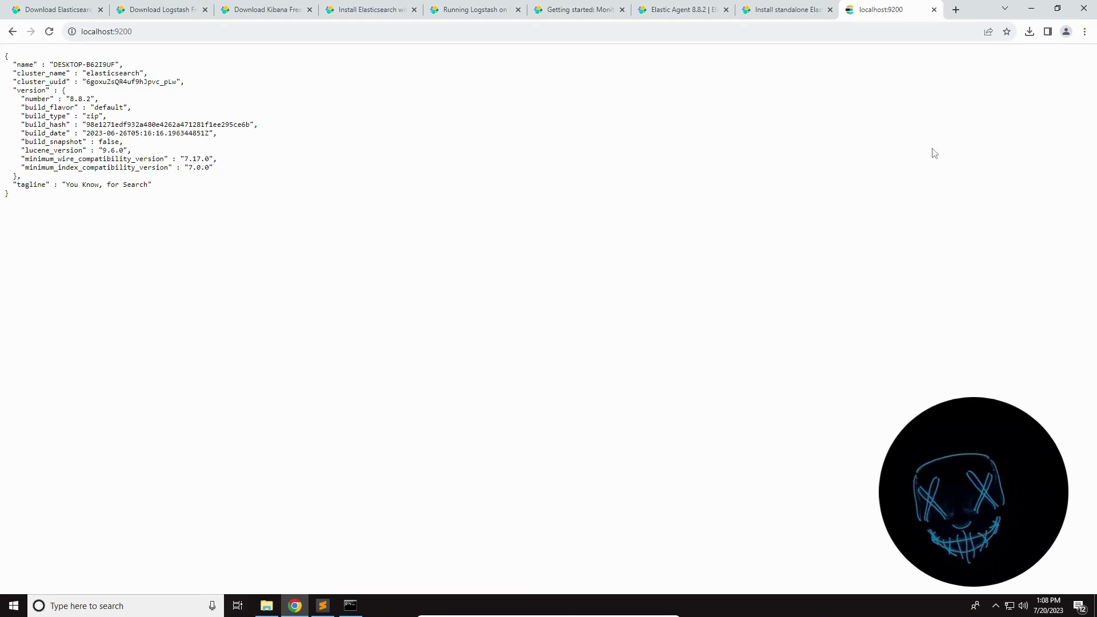
Switch to File Explorer, open the bin folder of kibana-8.8.2 and run the kibana batch file
left_click(266, 606)
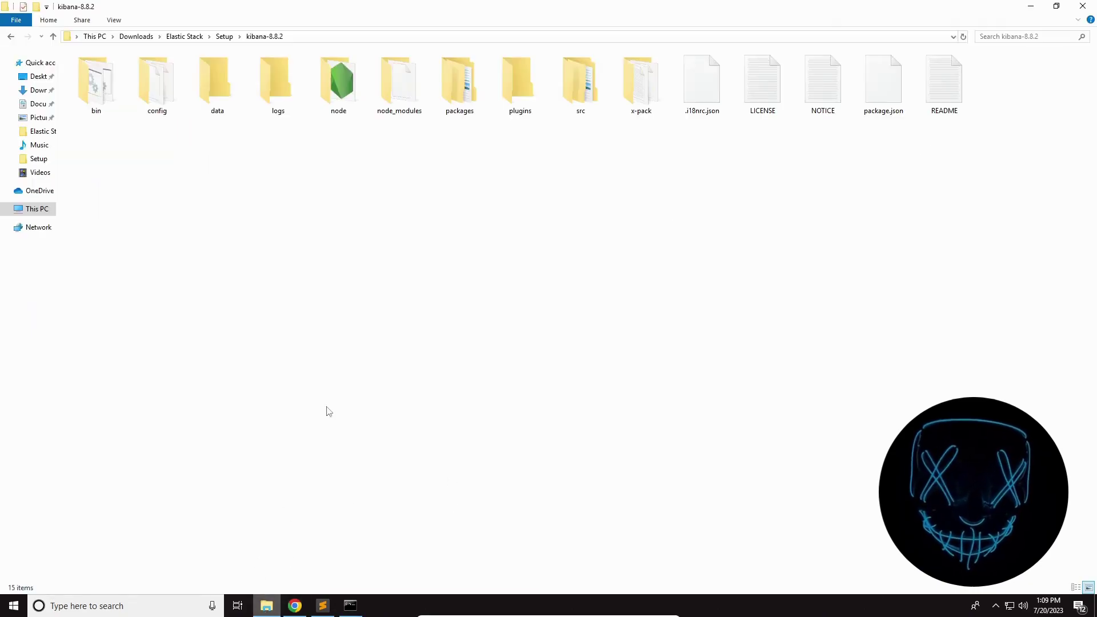
right_click(274, 146)
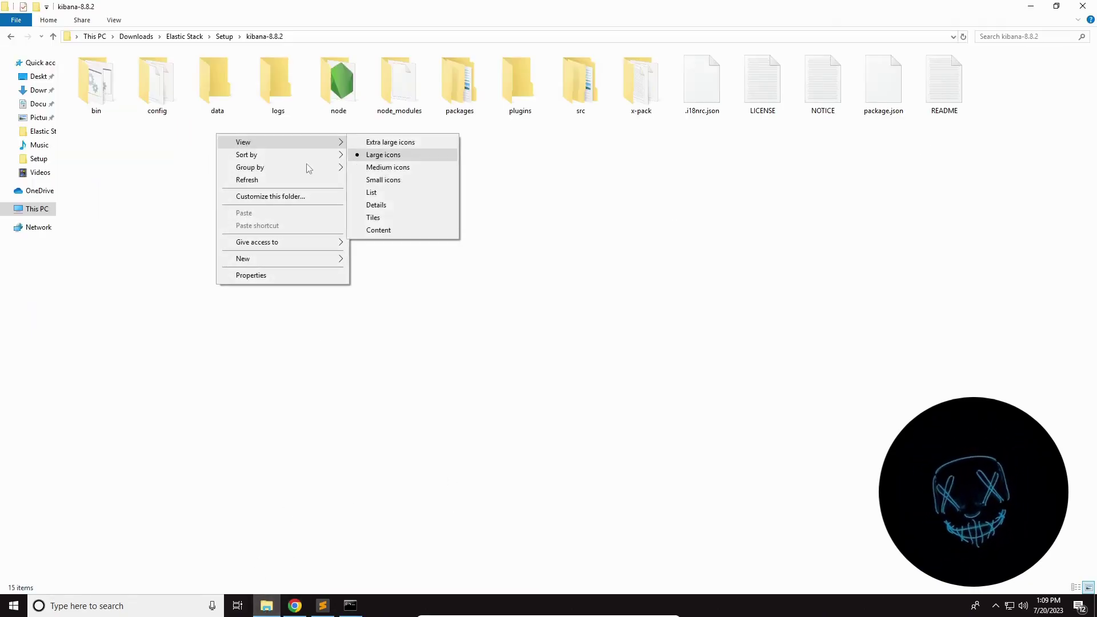
left_click(177, 191)
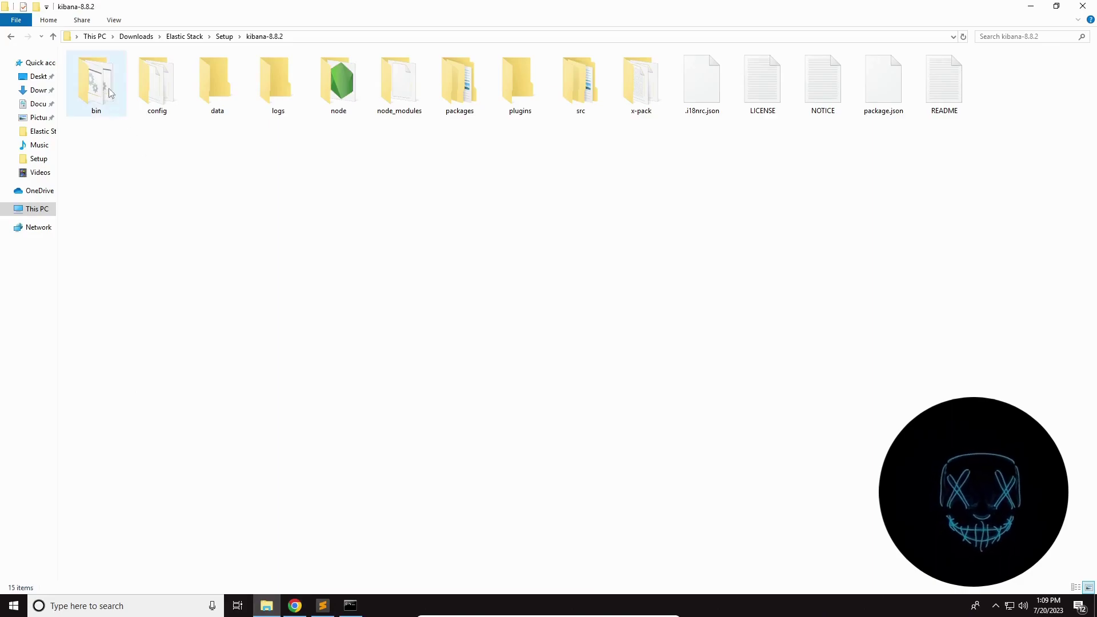
double_click(107, 88)
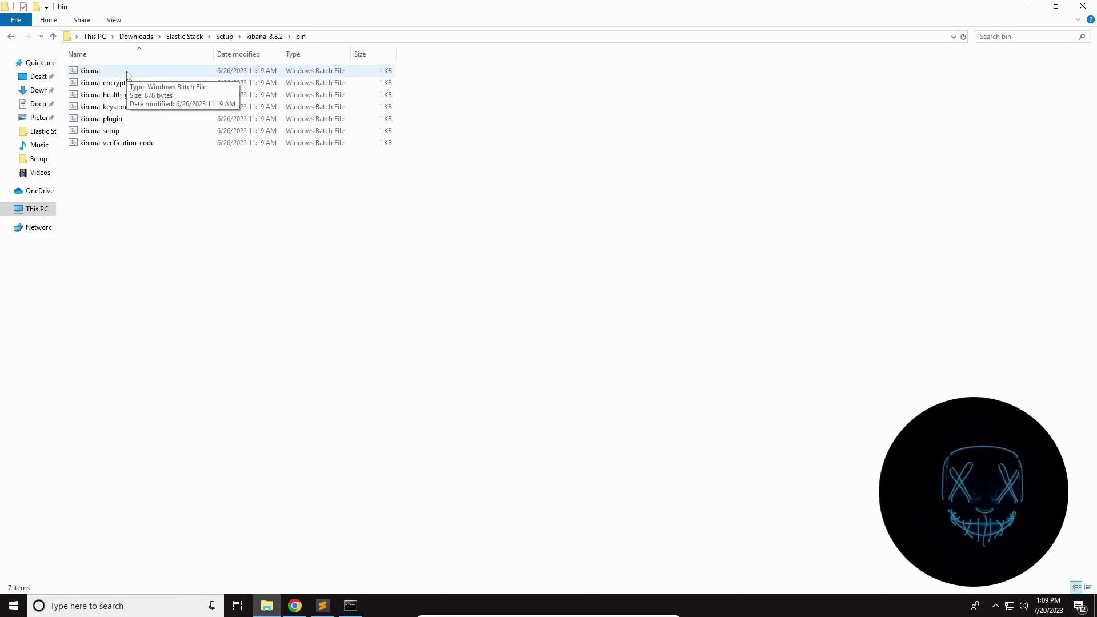
double_click(128, 72)
left_click_drag(184, 25, 545, 198)
Review the startup log in the Elasticsearch console, then minimize it to return to the Kibana console
mouse_move(350, 605)
left_click(310, 565)
scroll(192, 295, "up", 3)
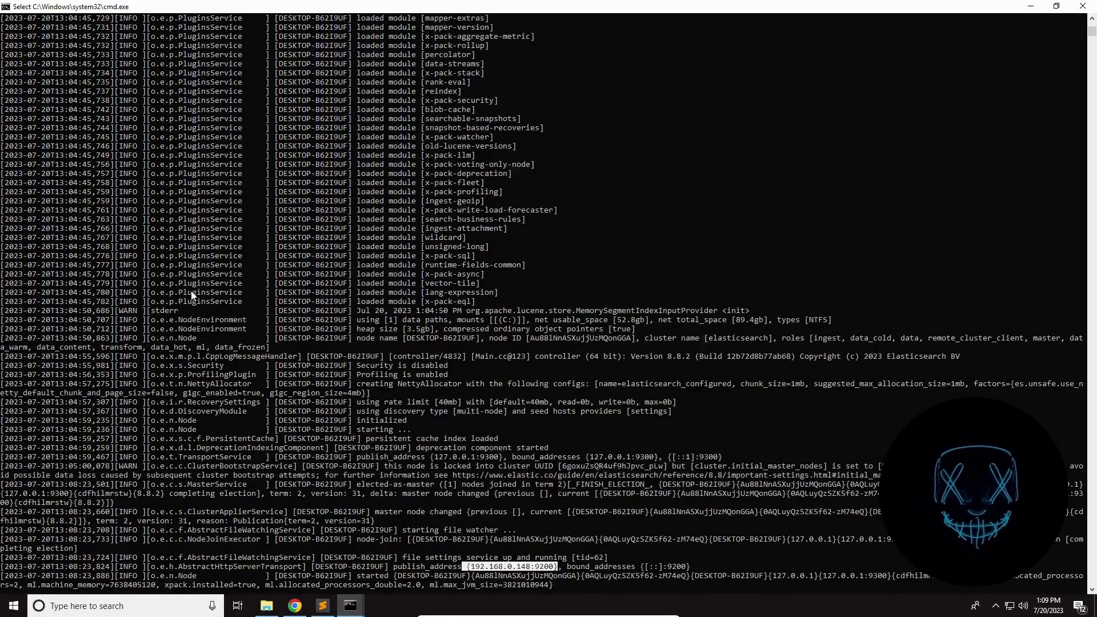
scroll(192, 295, "up", 8)
scroll(192, 296, "down", 14)
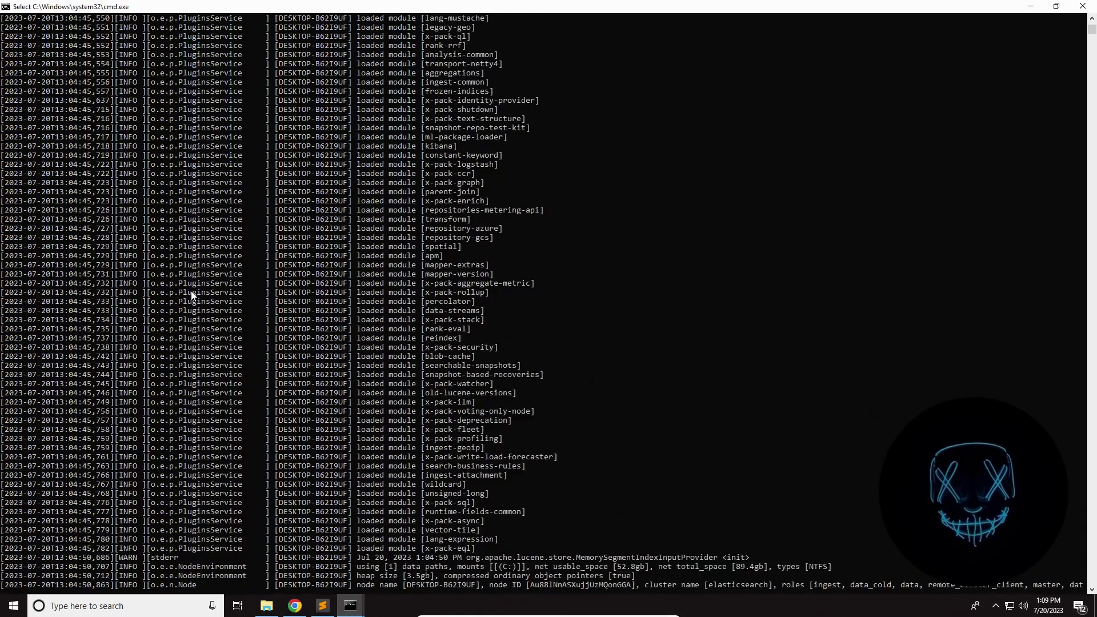
scroll(193, 296, "down", 12)
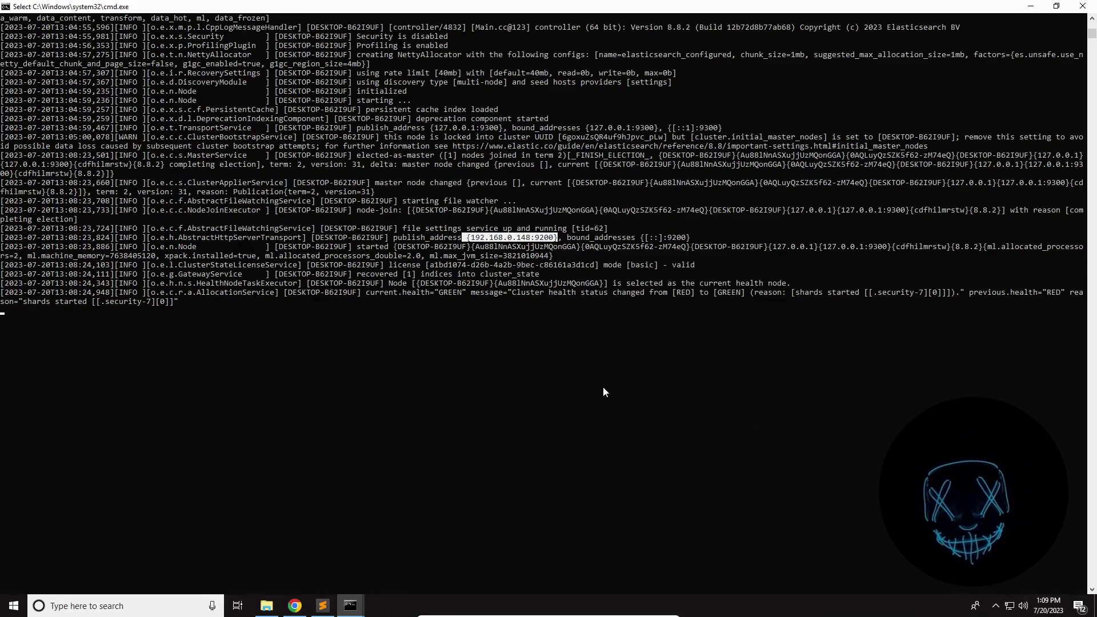
scroll(664, 403, "up", 5)
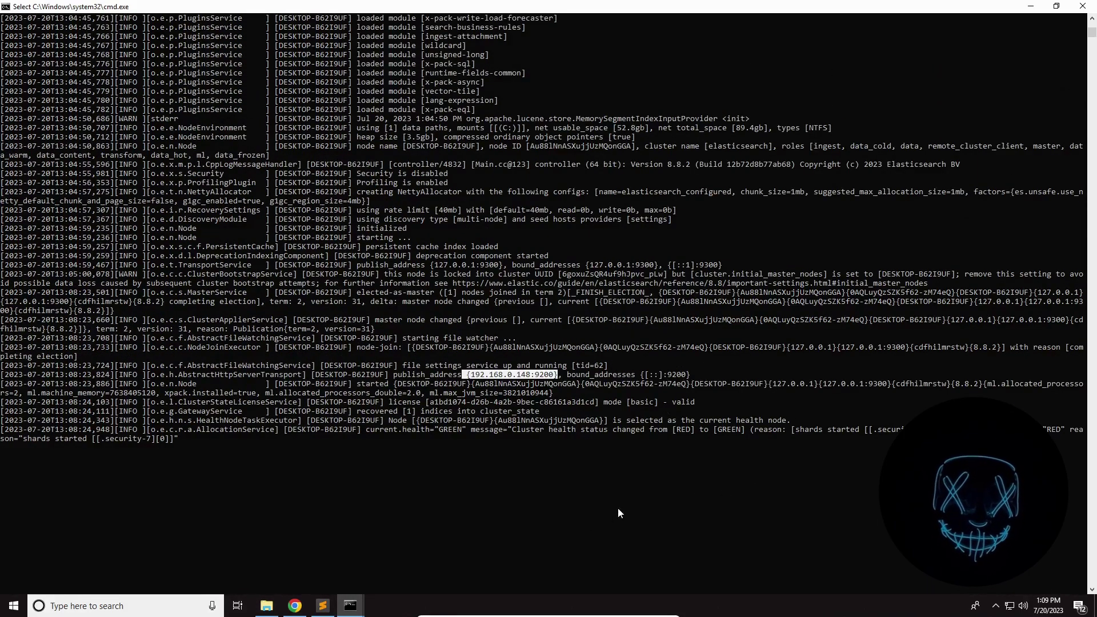
scroll(610, 515, "up", 2)
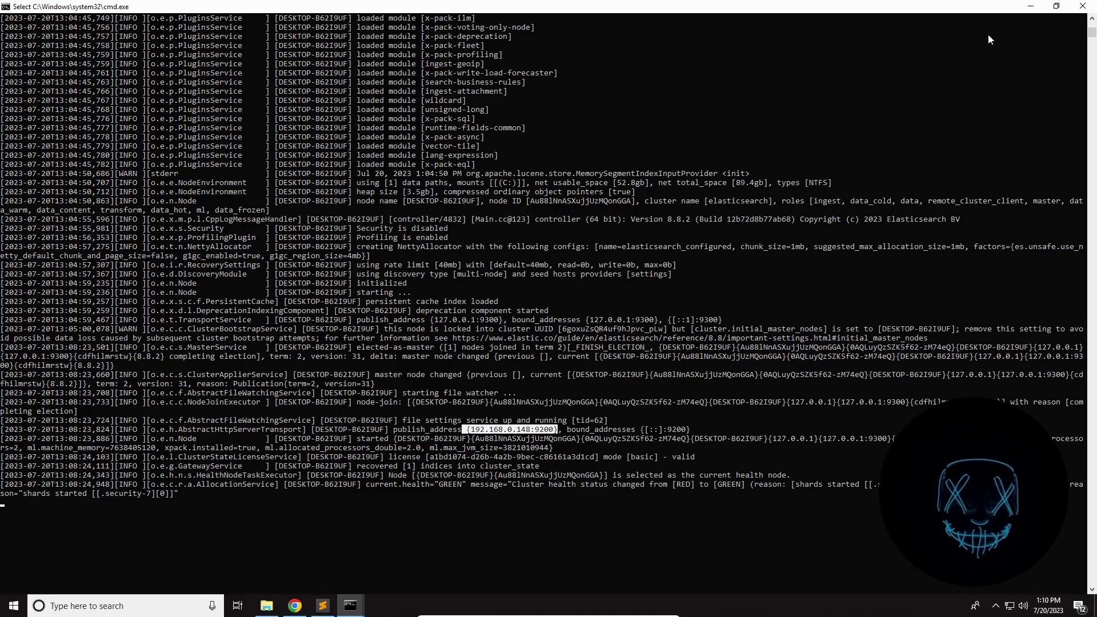
left_click(1030, 6)
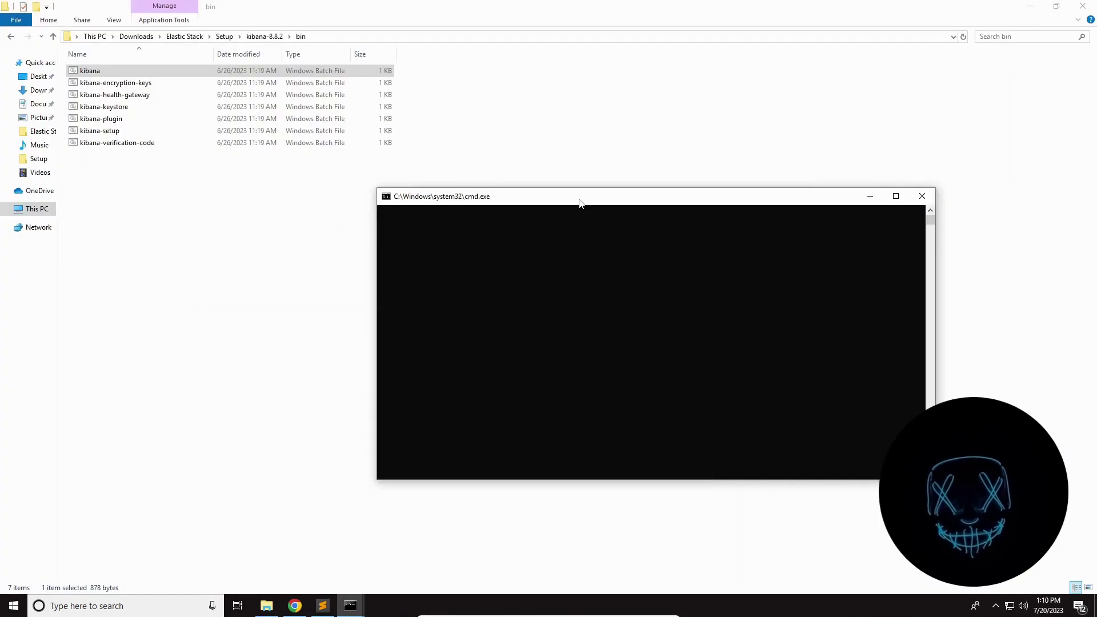
left_click_drag(580, 202, 504, 198)
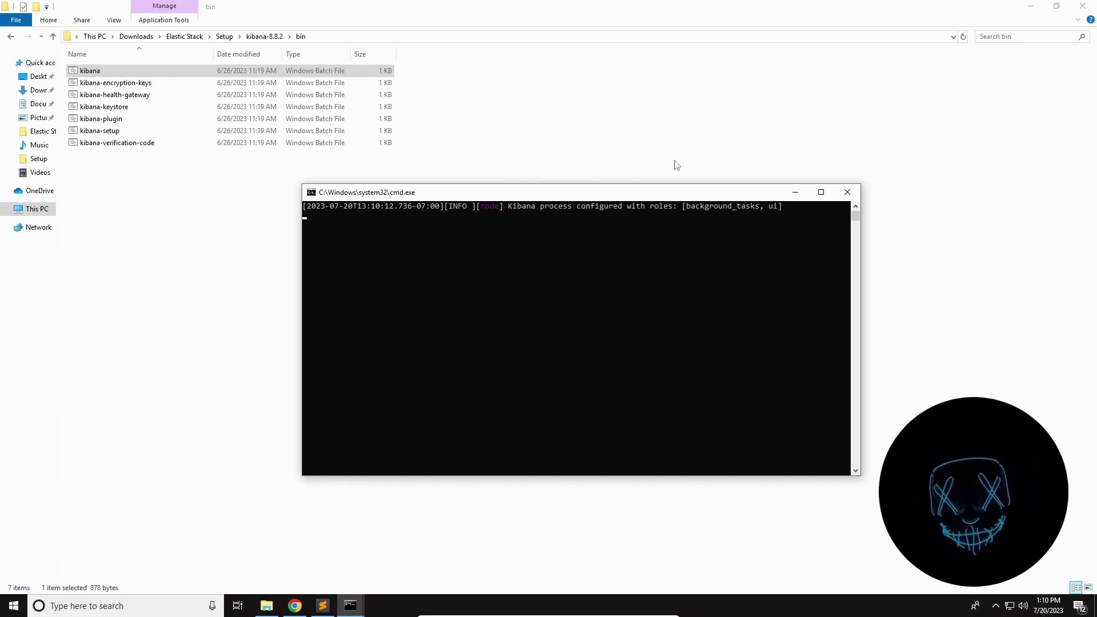
Switch to Sublime Text and review the saved enrollment token and elastic password in the ELK notes
left_click(324, 610)
left_click(126, 174)
left_click_drag(118, 100, 947, 126)
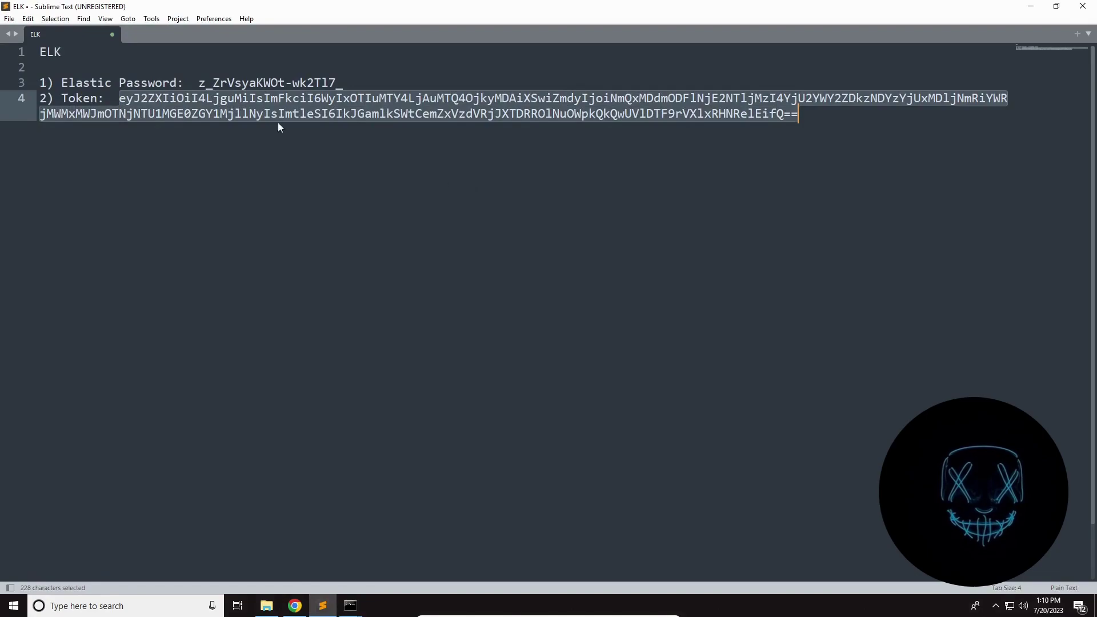
left_click(217, 139)
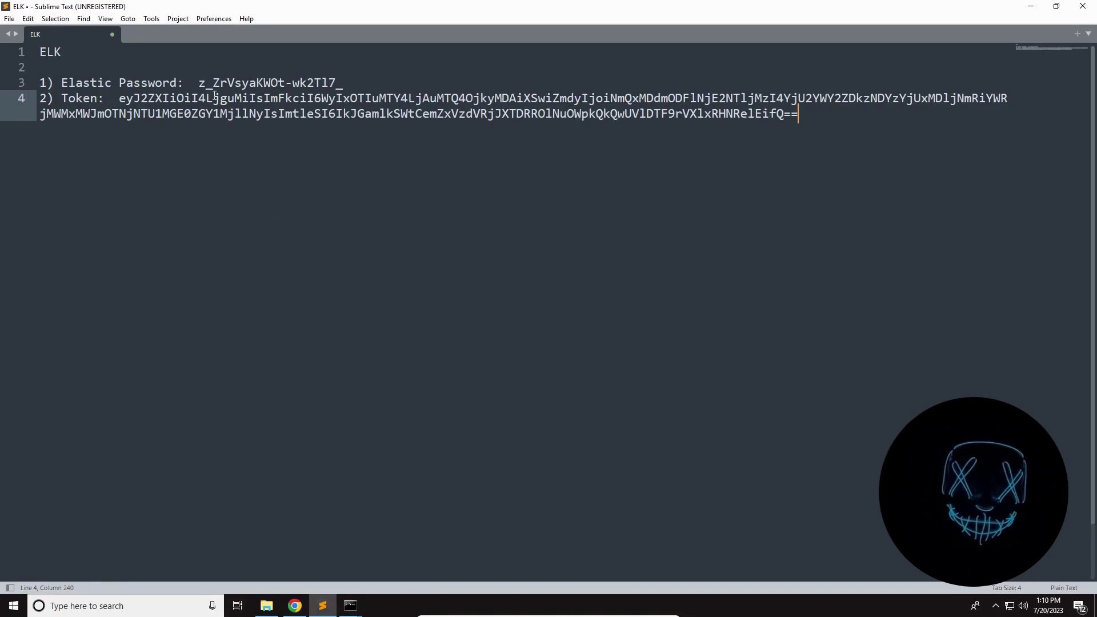
double_click(77, 82)
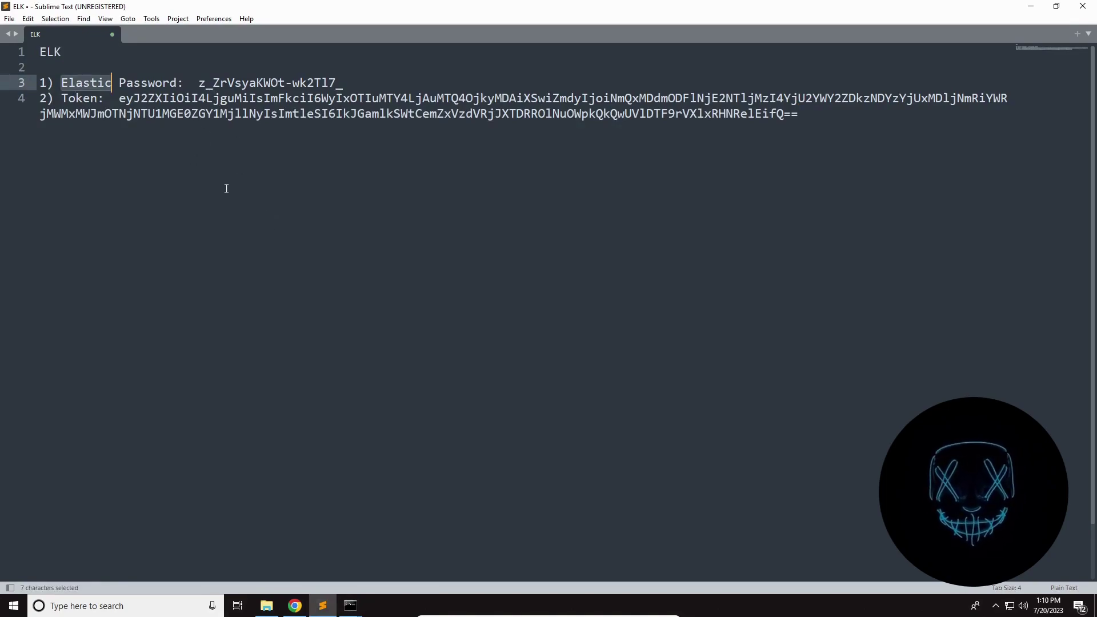
left_click(242, 222)
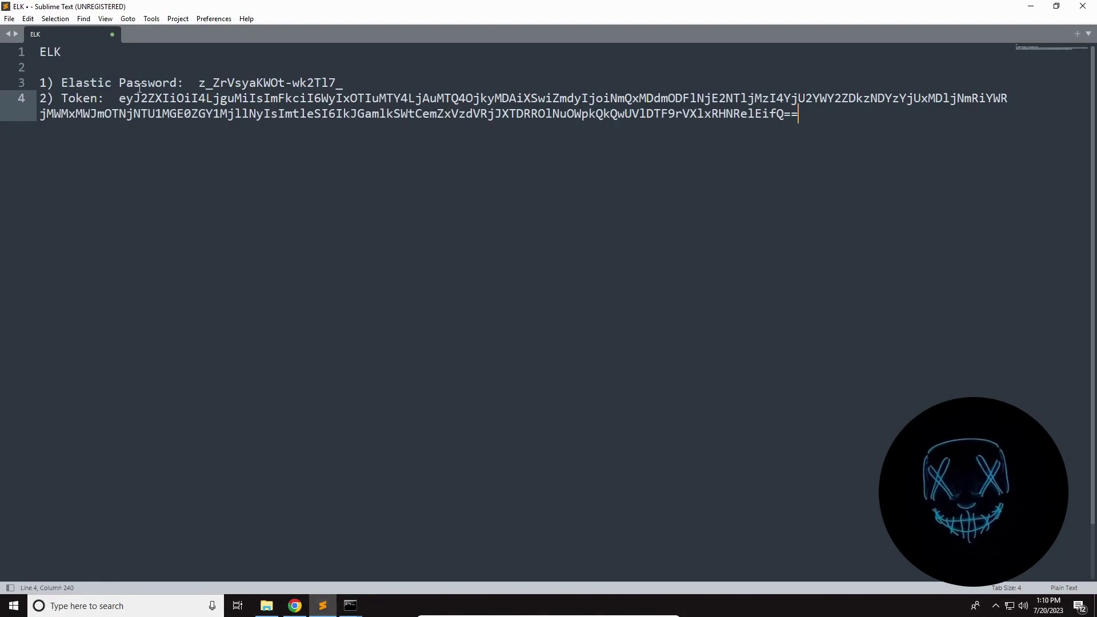
left_click_drag(196, 84, 344, 83)
left_click(259, 169)
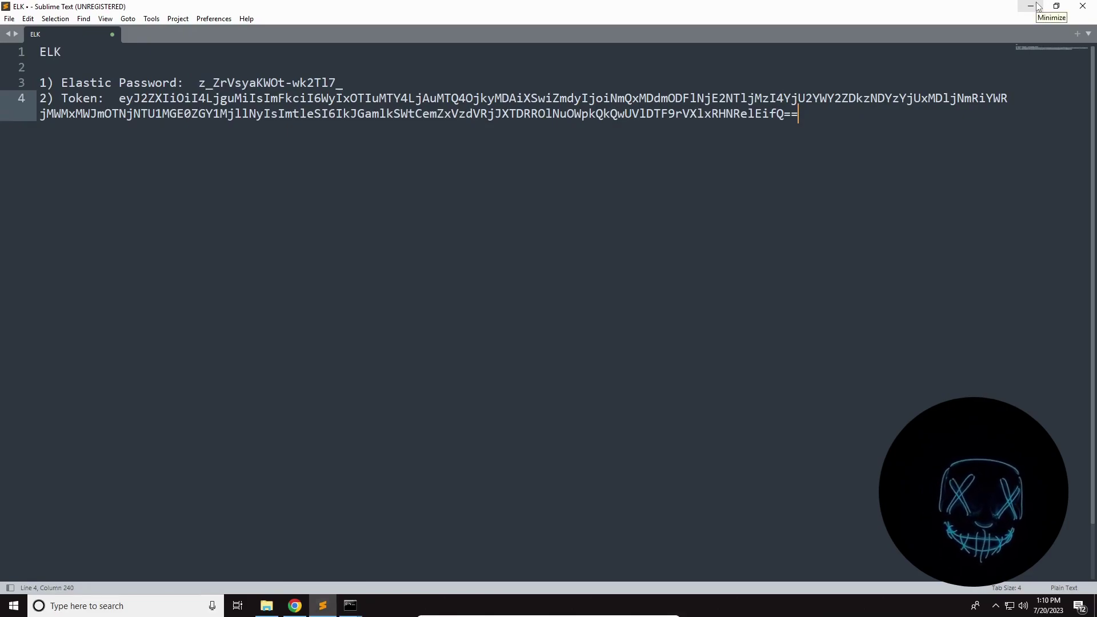
Find the elasticsearch-reset-password -u elastic command in Chrome's Elasticsearch Windows installation guide and highlight it
left_click(294, 606)
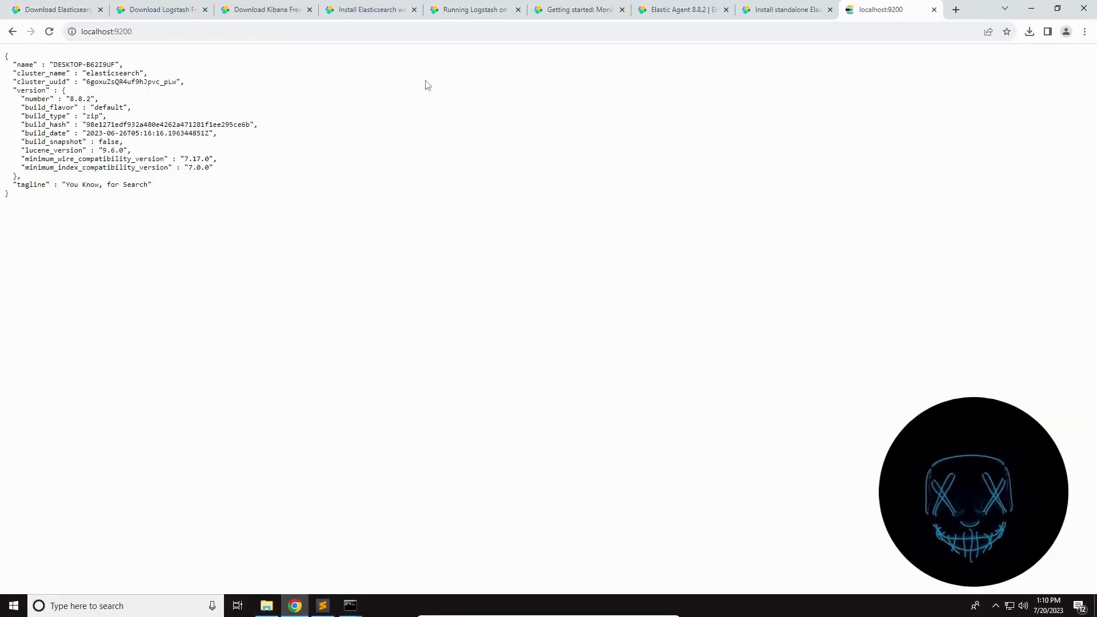
left_click(370, 10)
scroll(484, 228, "up", 6)
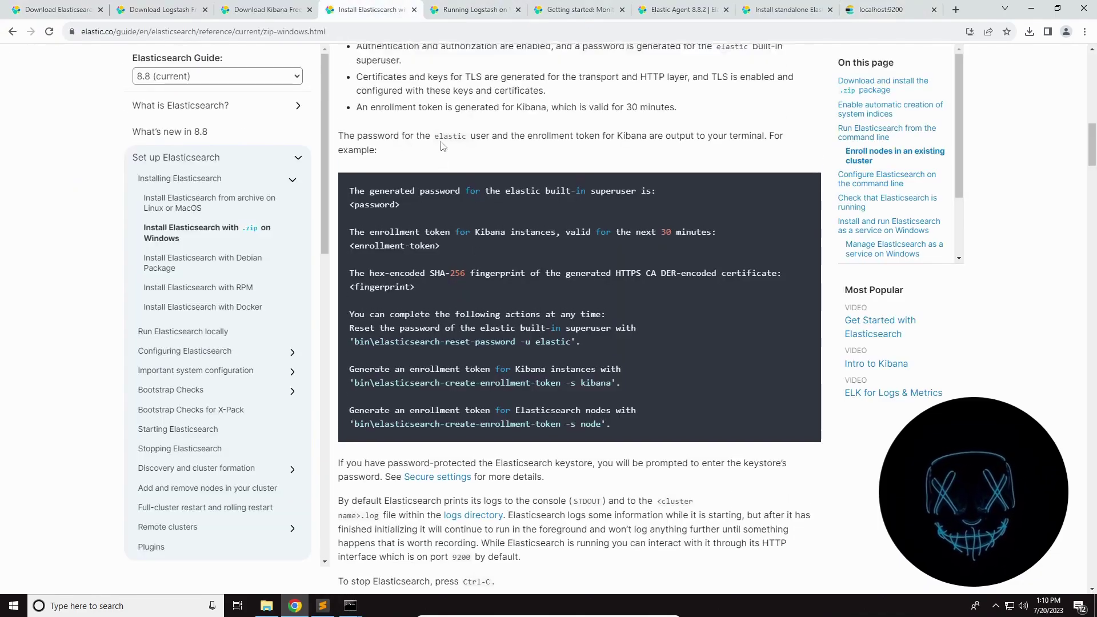
left_click(171, 32)
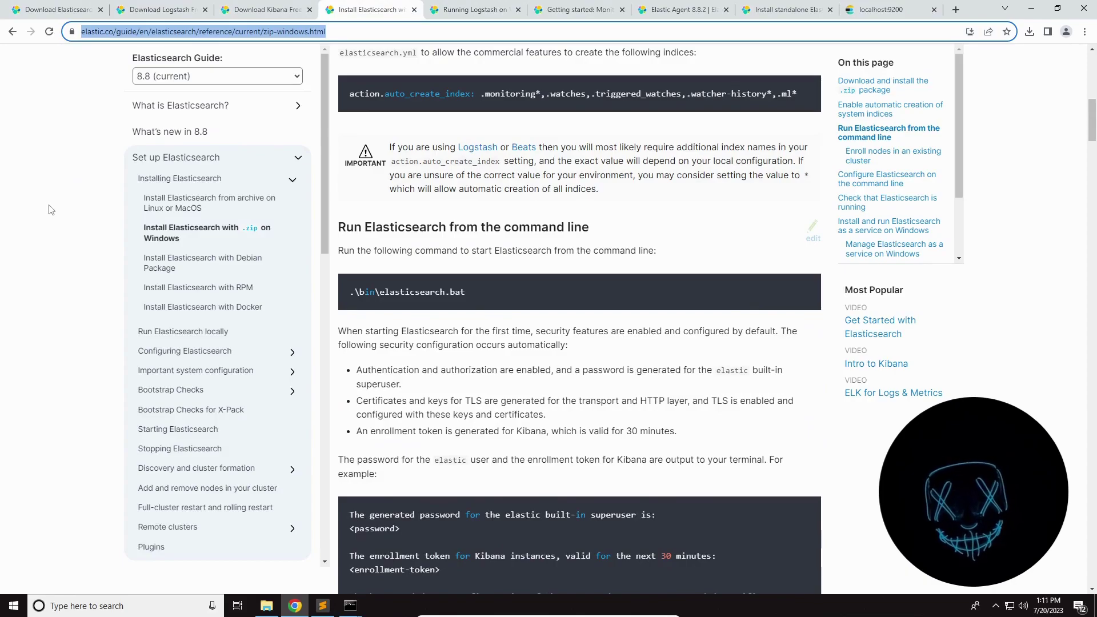
scroll(51, 211, "down", 4)
scroll(53, 218, "down", 2)
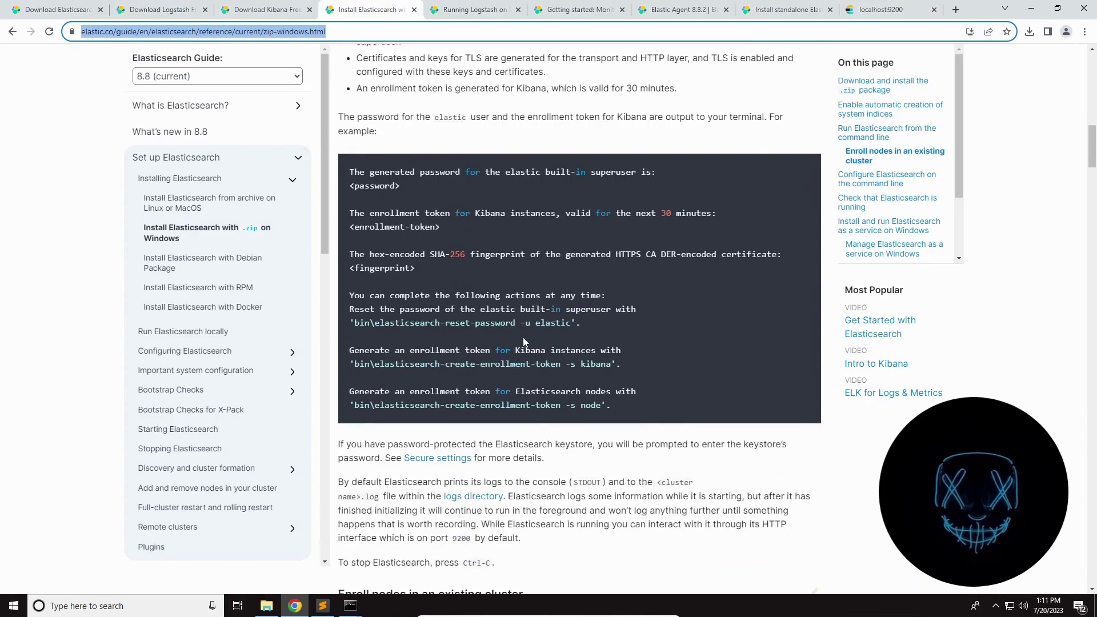
left_click_drag(573, 324, 375, 322)
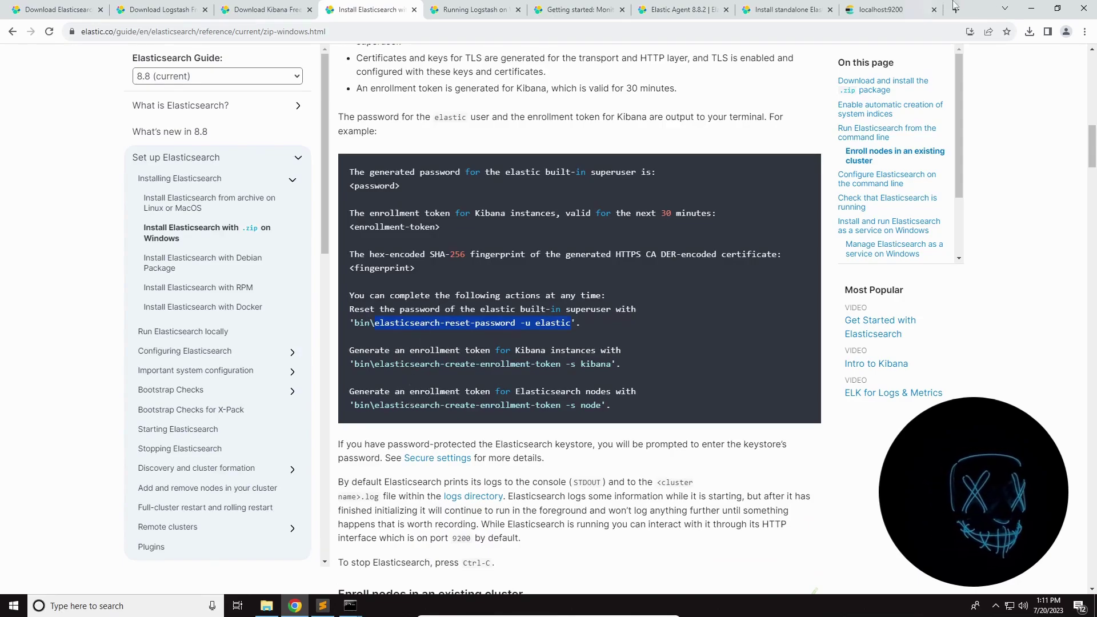
Return to the ELK notes in Sublime Text and highlight the saved elastic password
left_click(323, 605)
left_click_drag(199, 83, 343, 84)
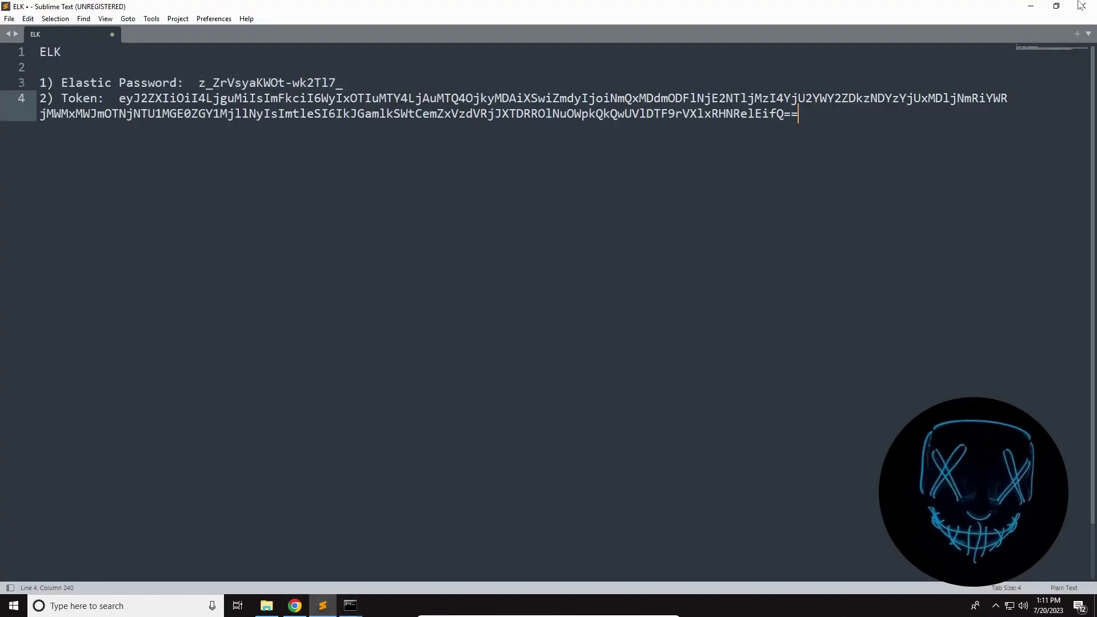
Bring up the Kibana console in full size to check its startup log, then minimize it and Sublime Text
mouse_move(350, 605)
left_click(403, 571)
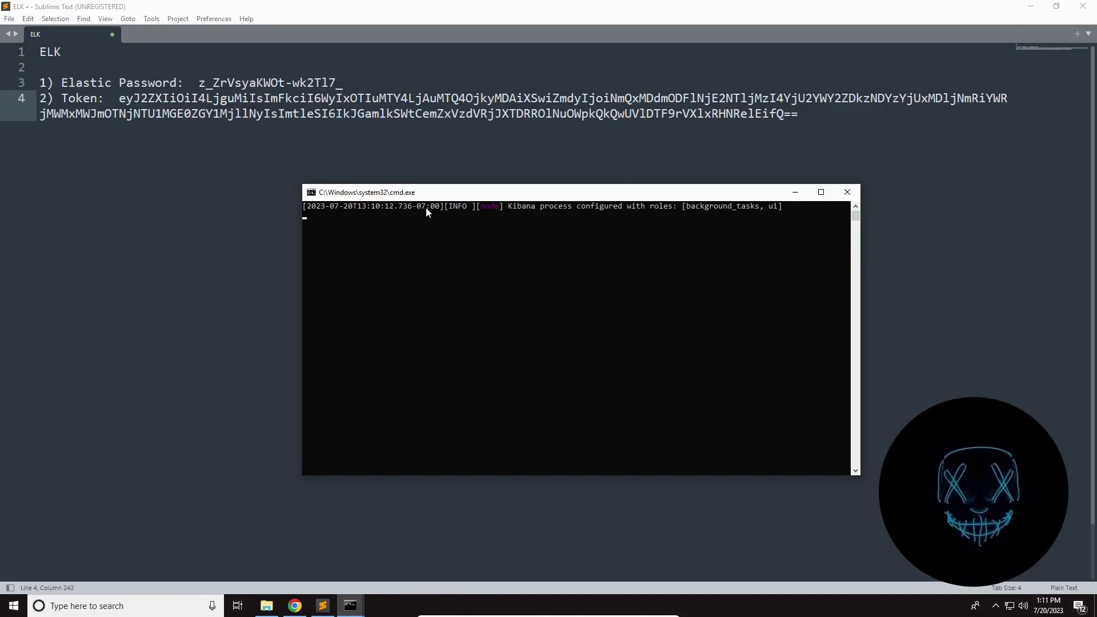
left_click(820, 192)
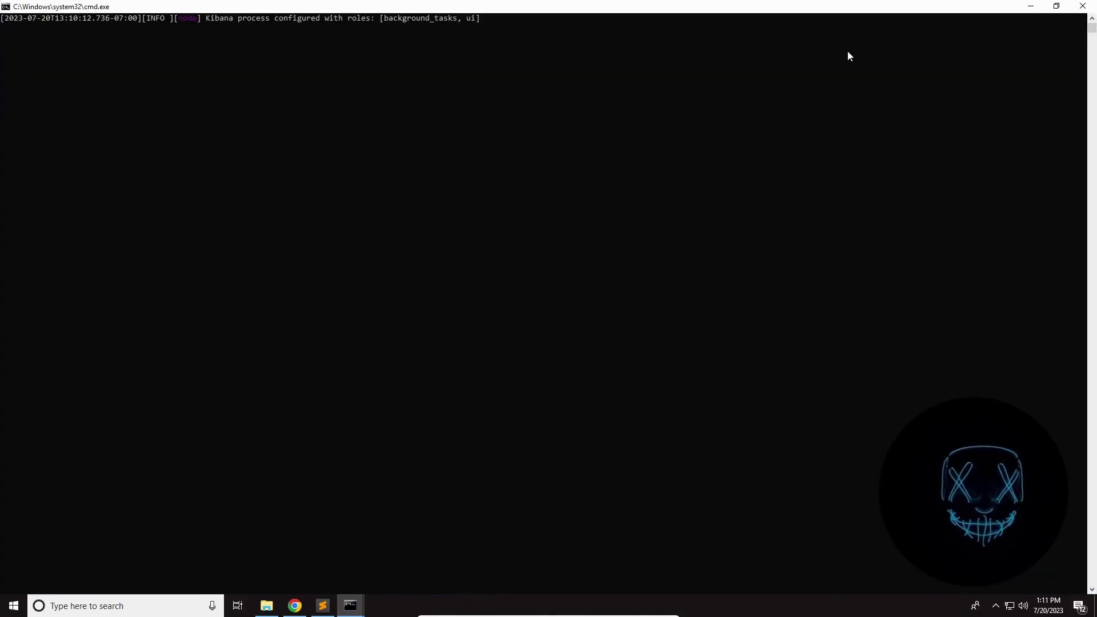
left_click(1031, 5)
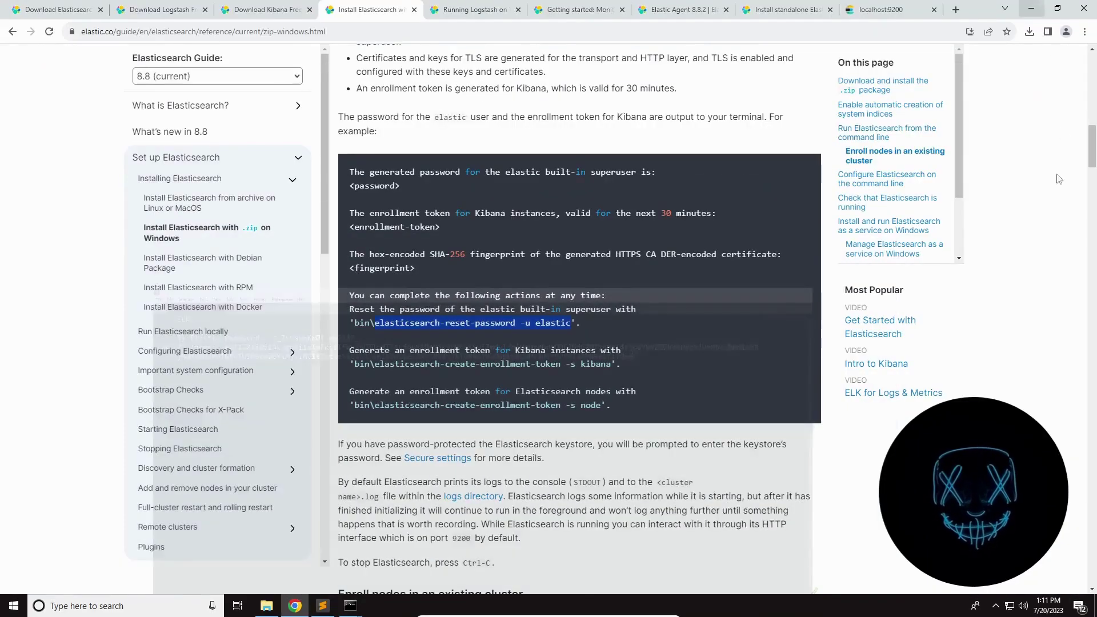
left_click(1030, 6)
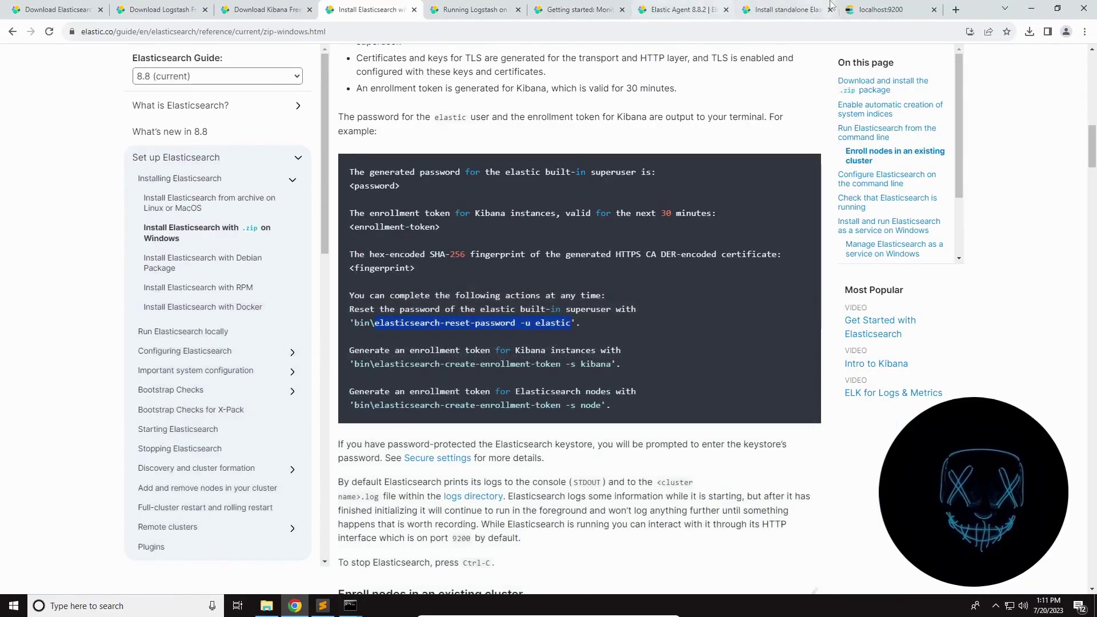
Add a blank tab in Chrome beside the localhost:9200 page, then return to the localhost:9200 page
left_click(883, 9)
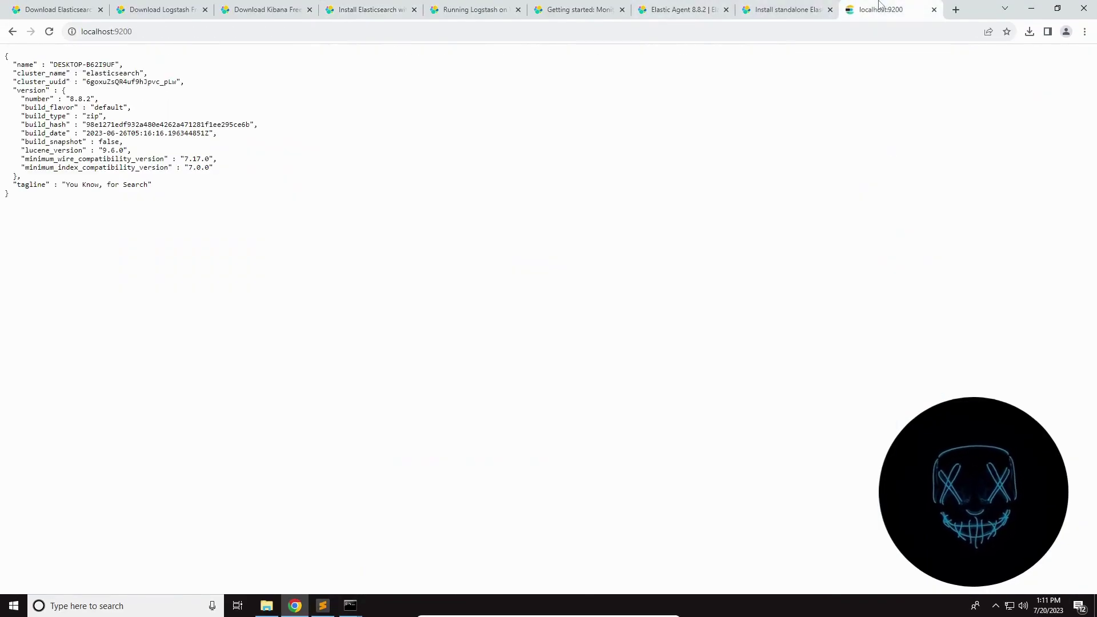
left_click(954, 10)
left_click(809, 9)
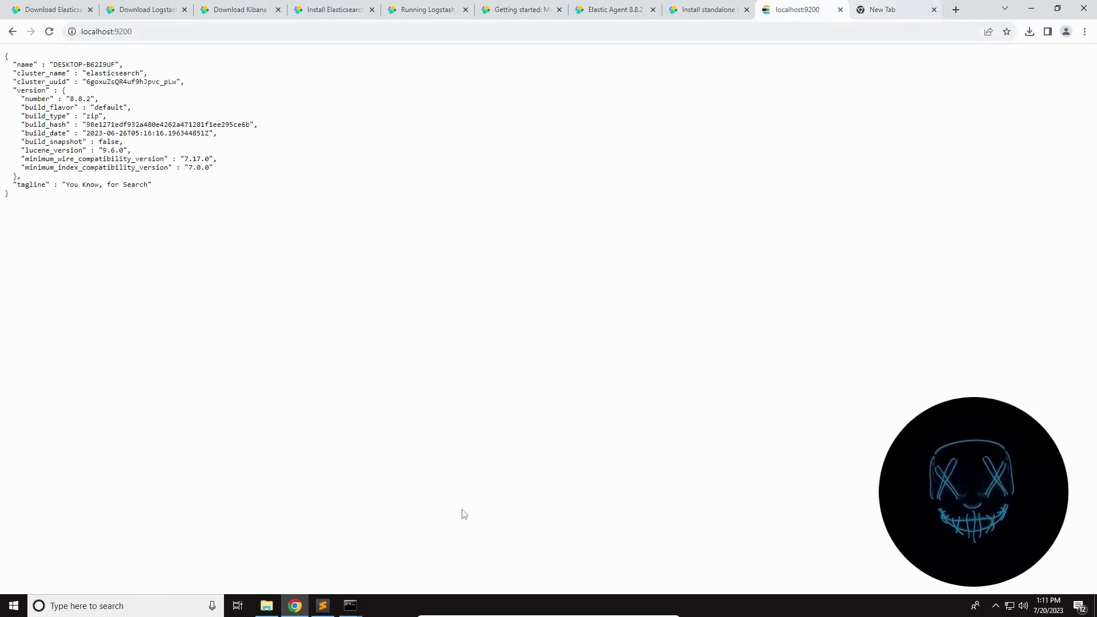
Switch to File Explorer, open the config folder of kibana-8.8.2 and display its files as large icons
left_click(266, 605)
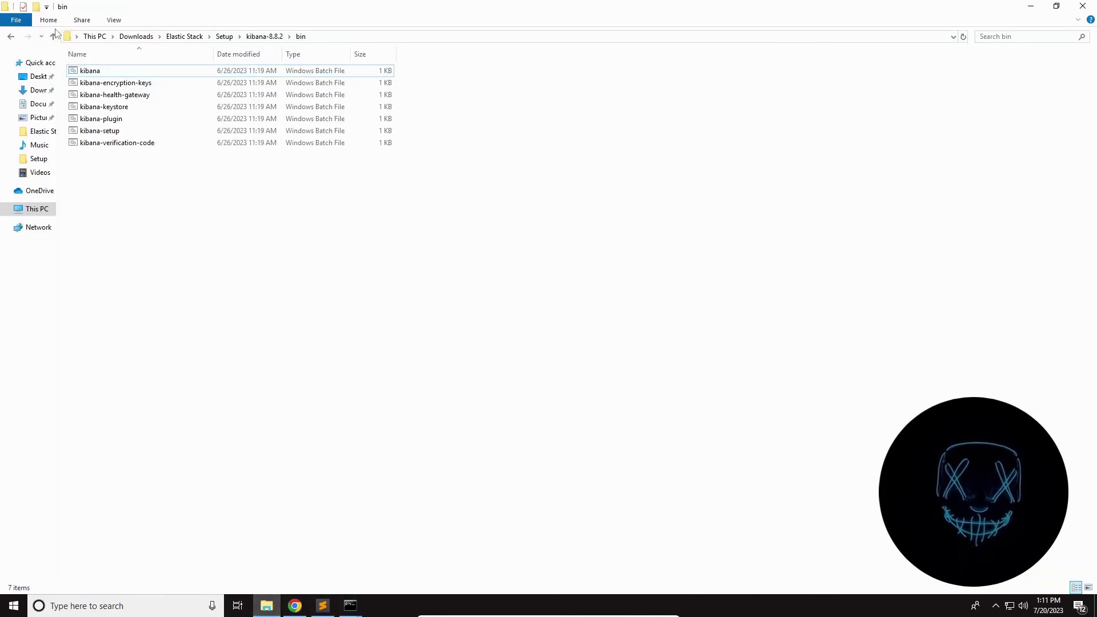
left_click(53, 36)
left_click(235, 242)
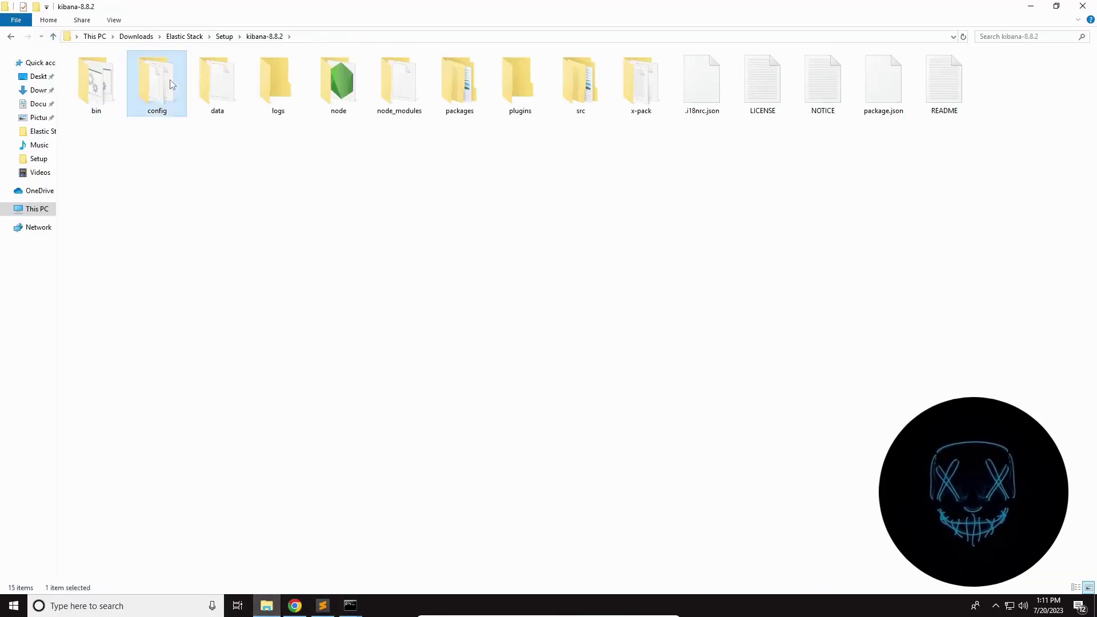
double_click(171, 85)
left_click(110, 71)
right_click(173, 129)
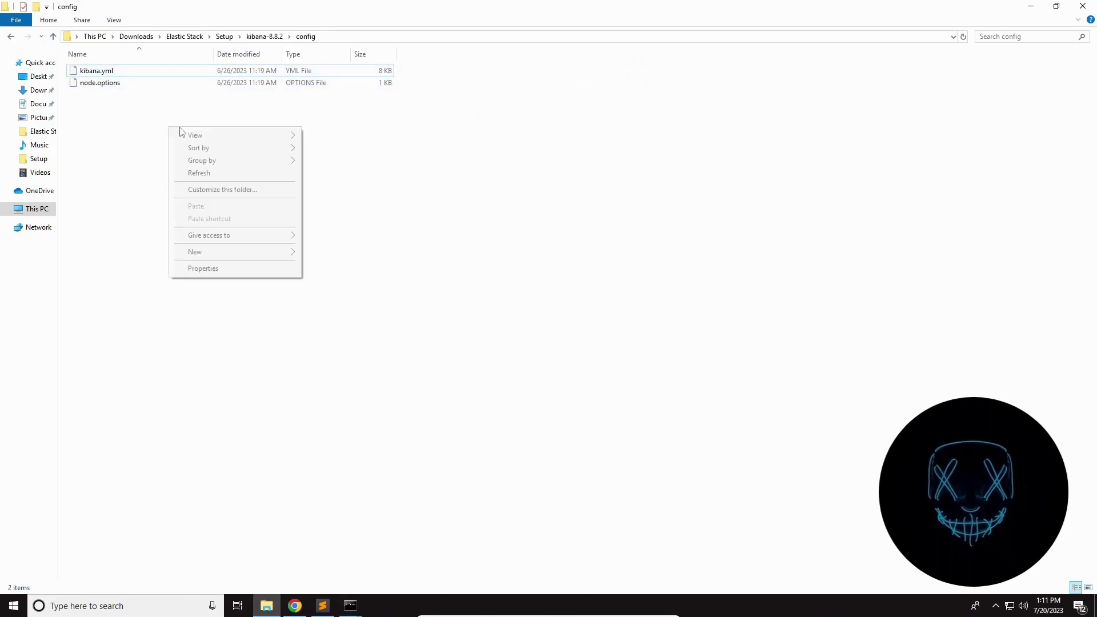
mouse_move(189, 135)
left_click(325, 147)
left_click(103, 114)
mouse_move(103, 133)
left_mouse_down()
mouse_move(111, 161)
mouse_move(108, 152)
left_mouse_up()
Open kibana.yml from the config folder in Sublime Text
left_click(110, 85)
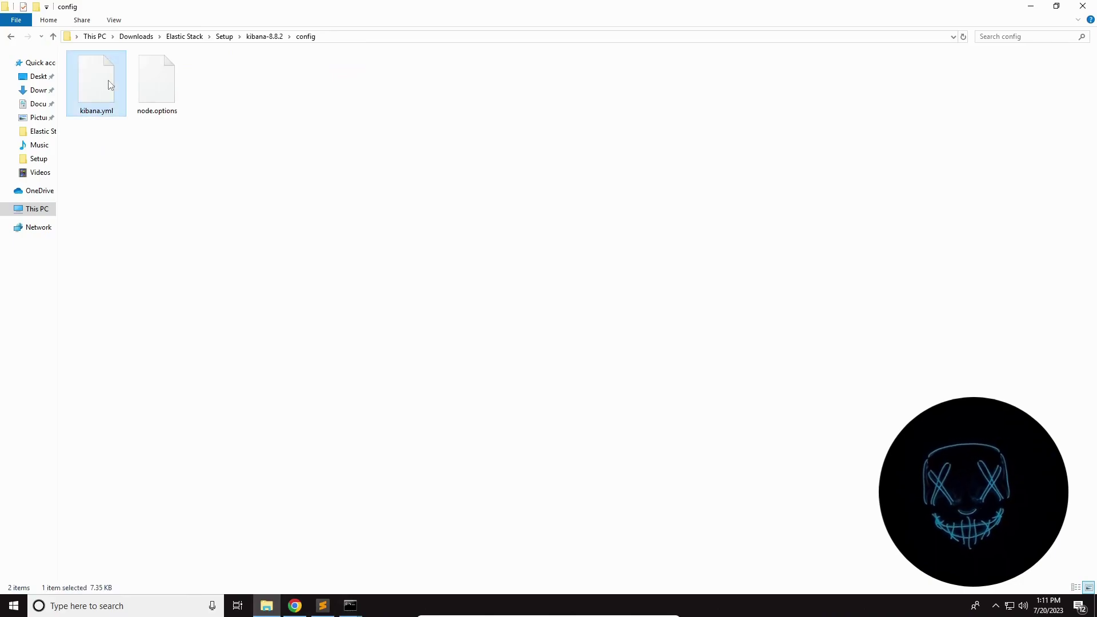
right_click(110, 84)
left_click(143, 90)
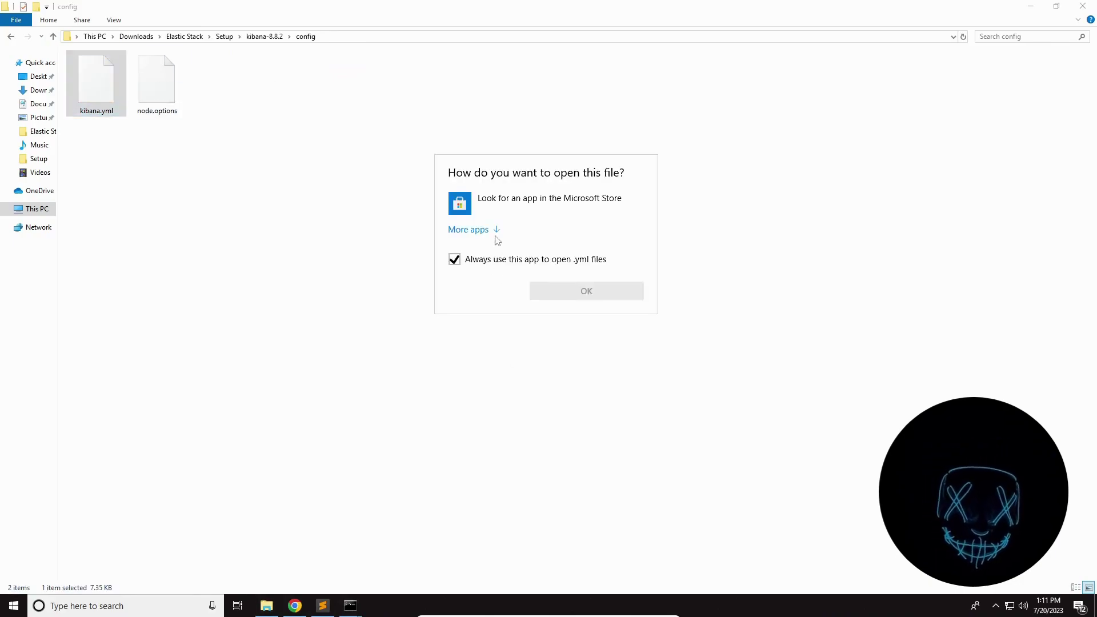
left_click(495, 231)
left_click(496, 399)
left_click(502, 316)
left_click(587, 430)
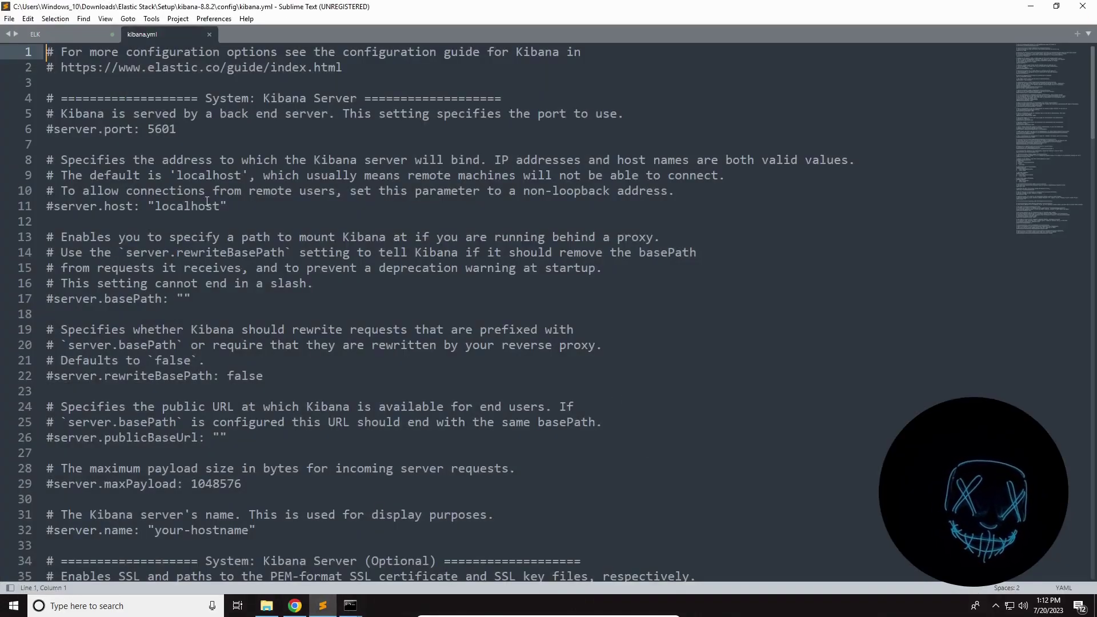
Examine the server.port and server.host settings in kibana.yml, highlighting the port number, the comment sign and the host line
left_click_drag(177, 129, 142, 127)
left_click(187, 143)
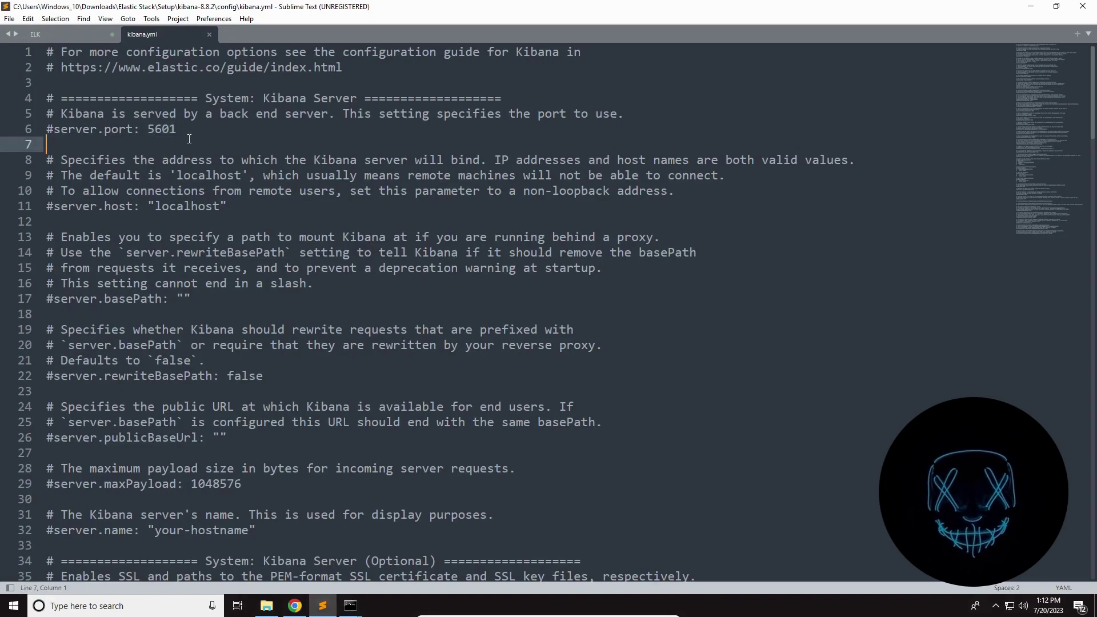
left_click_drag(54, 129, 33, 131)
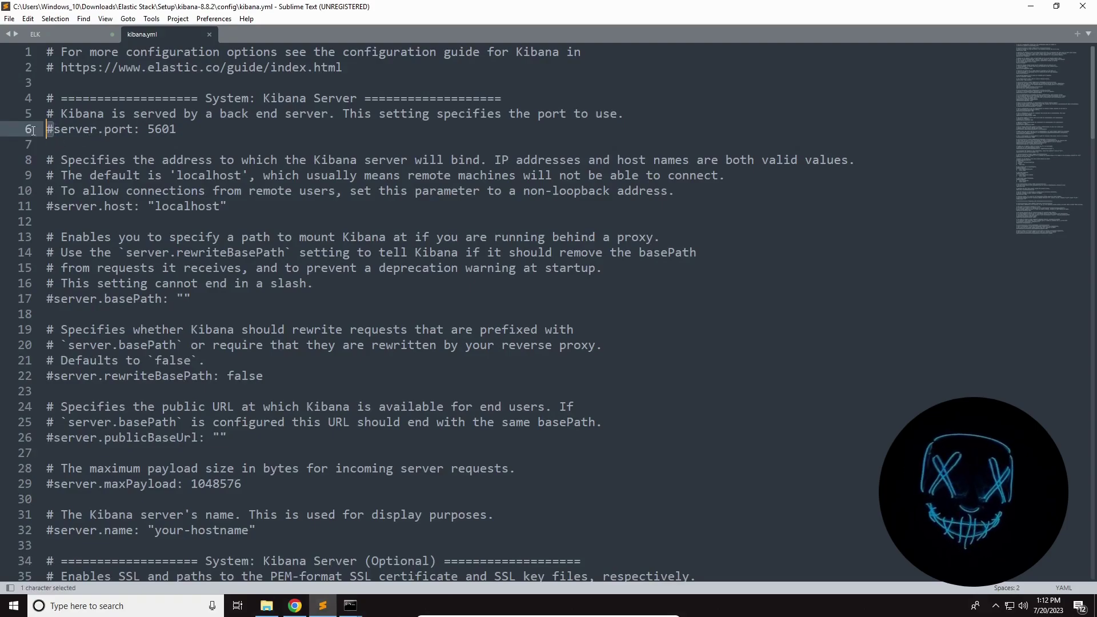
double_click(151, 128)
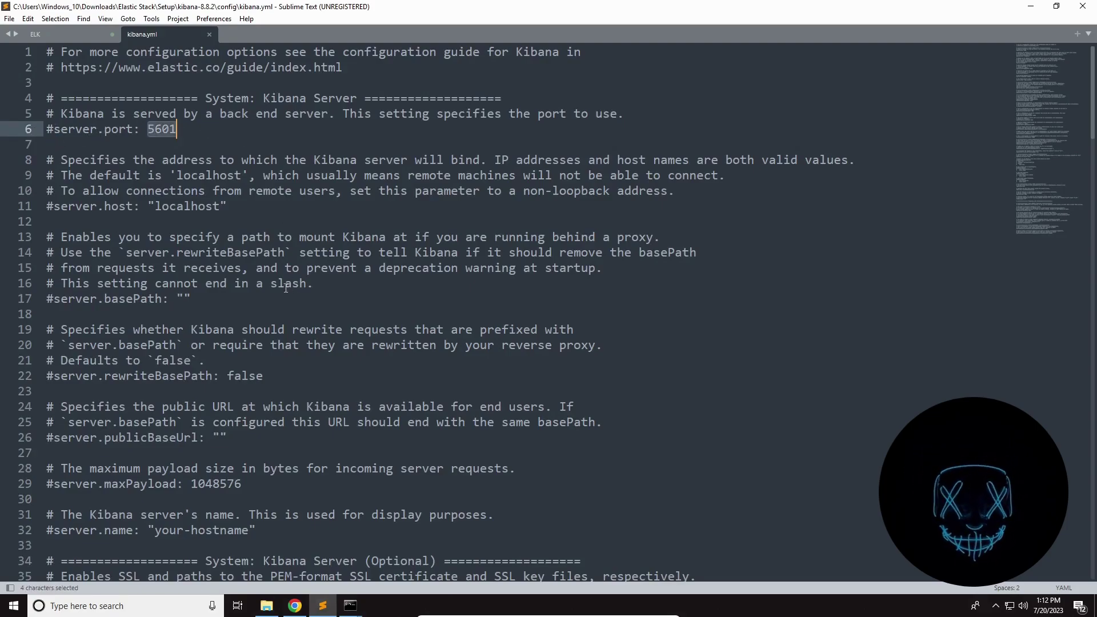
left_click_drag(47, 206, 228, 207)
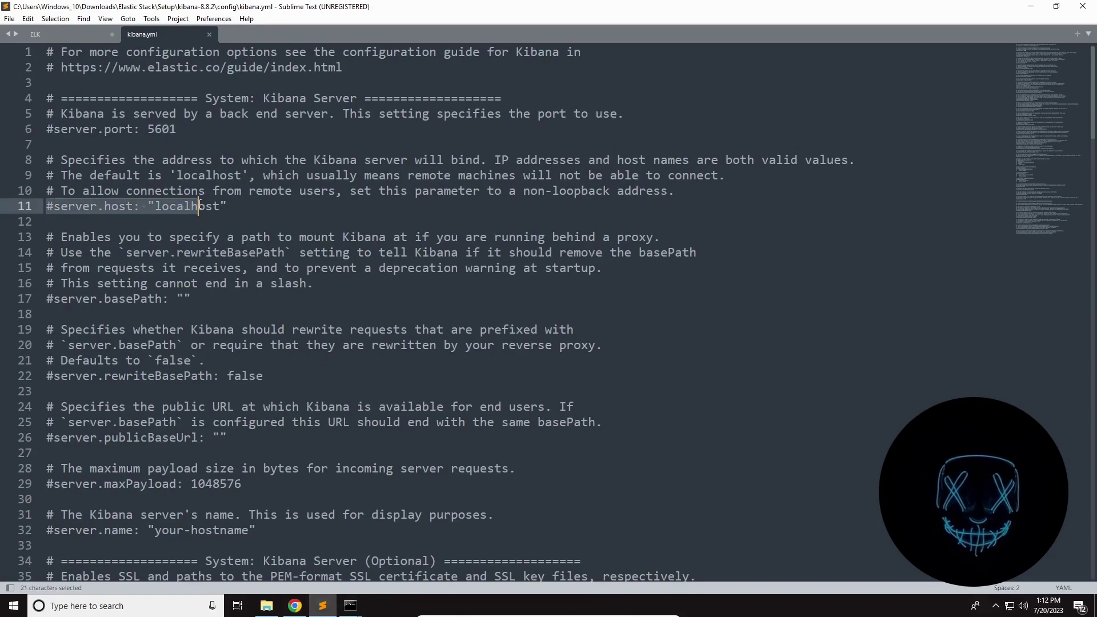
left_click(249, 220)
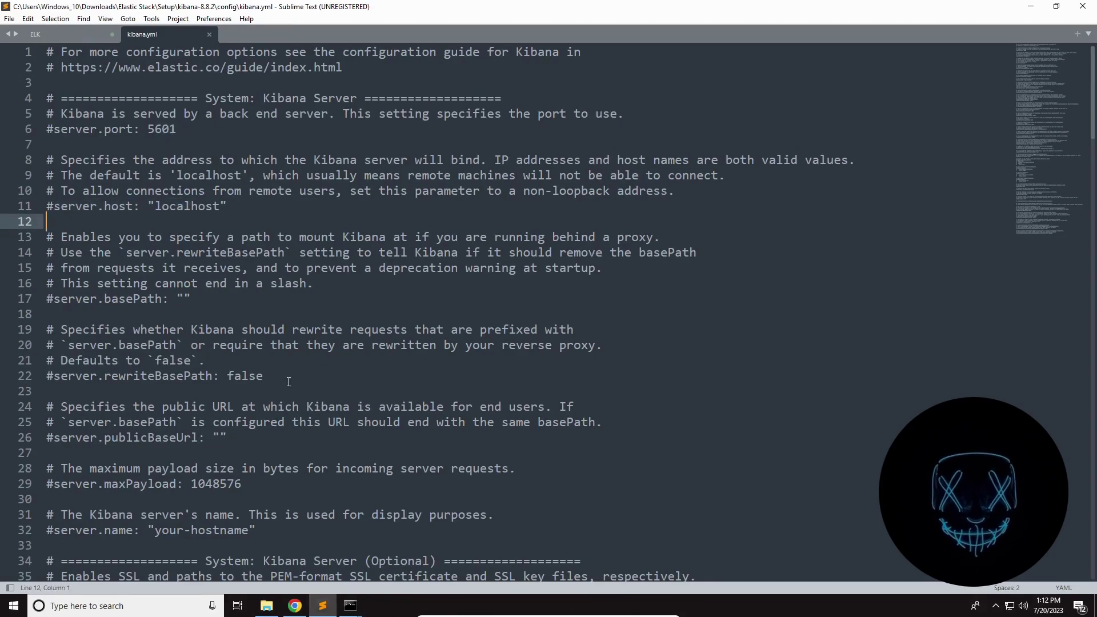
Review the SSL, Elasticsearch and logging settings in kibana.yml, then close the file and minimize Sublime Text
scroll(286, 380, "down", 2)
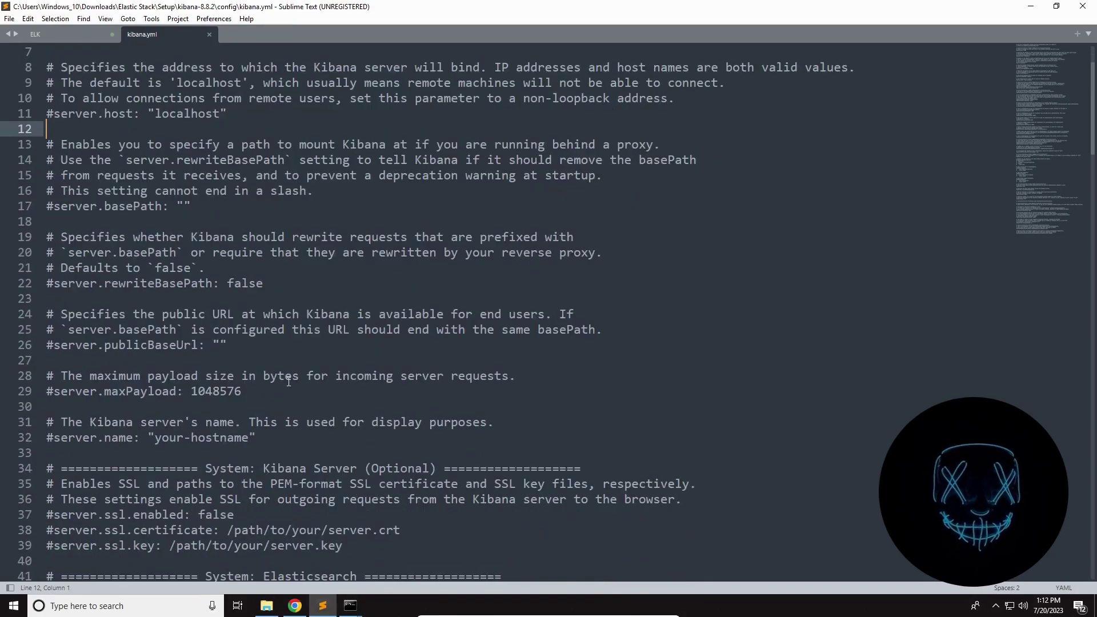
scroll(288, 382, "down", 5)
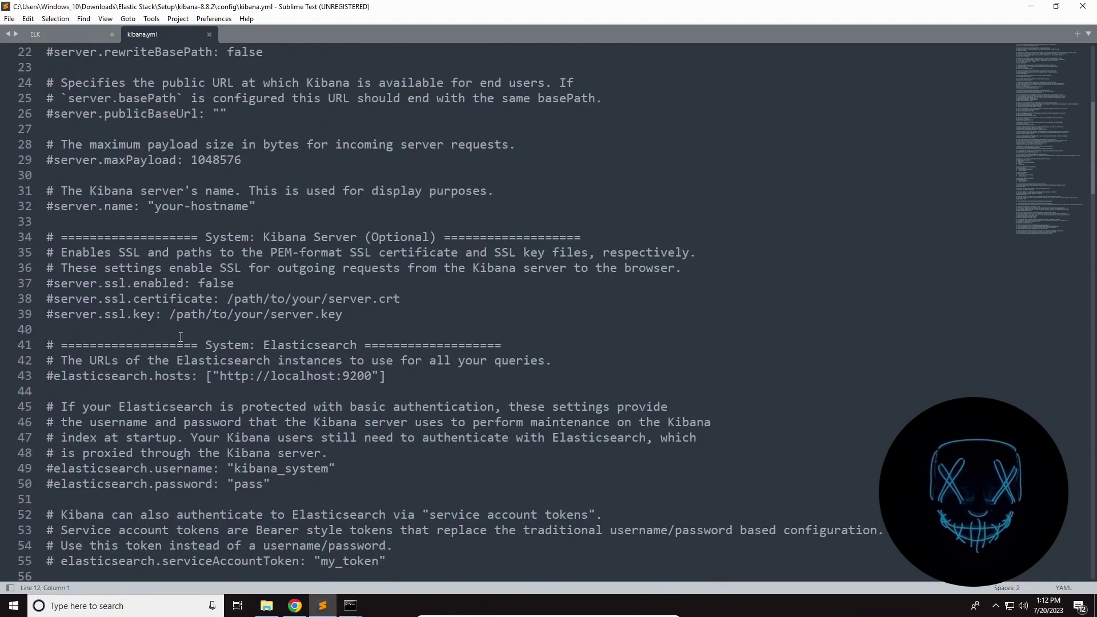
left_click_drag(53, 286, 441, 318)
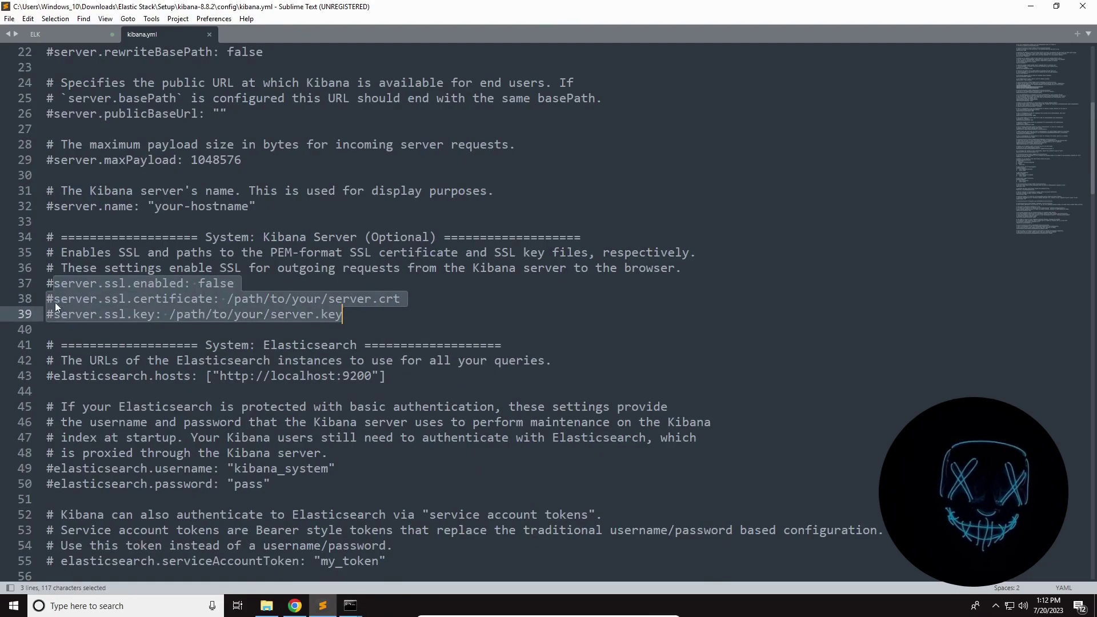
left_click(184, 334)
scroll(194, 340, "down", 13)
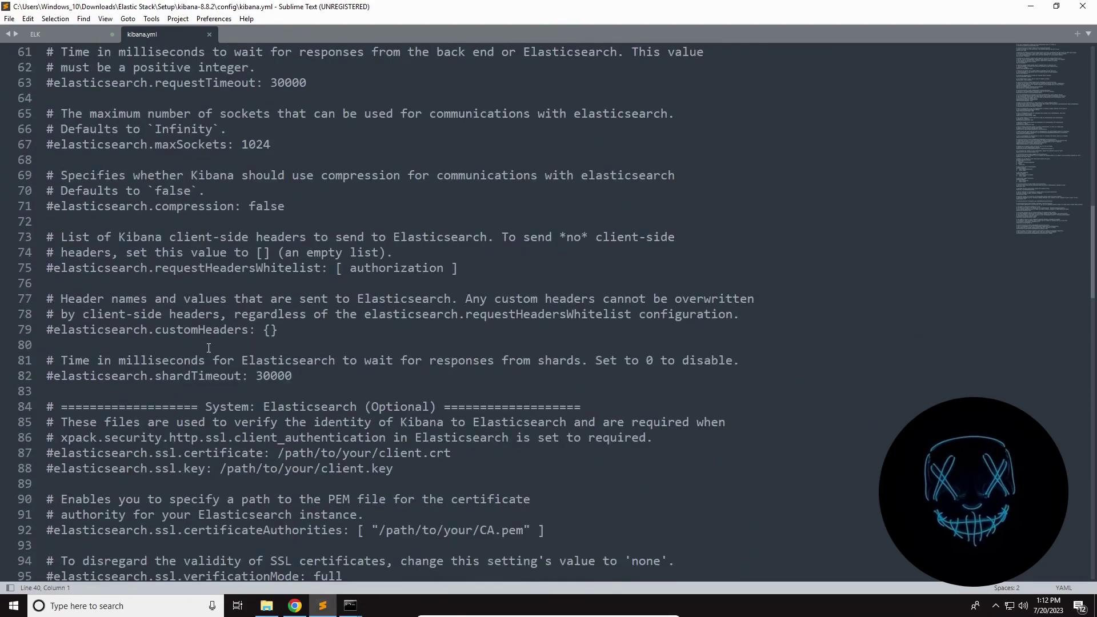
scroll(229, 256, "up", 4)
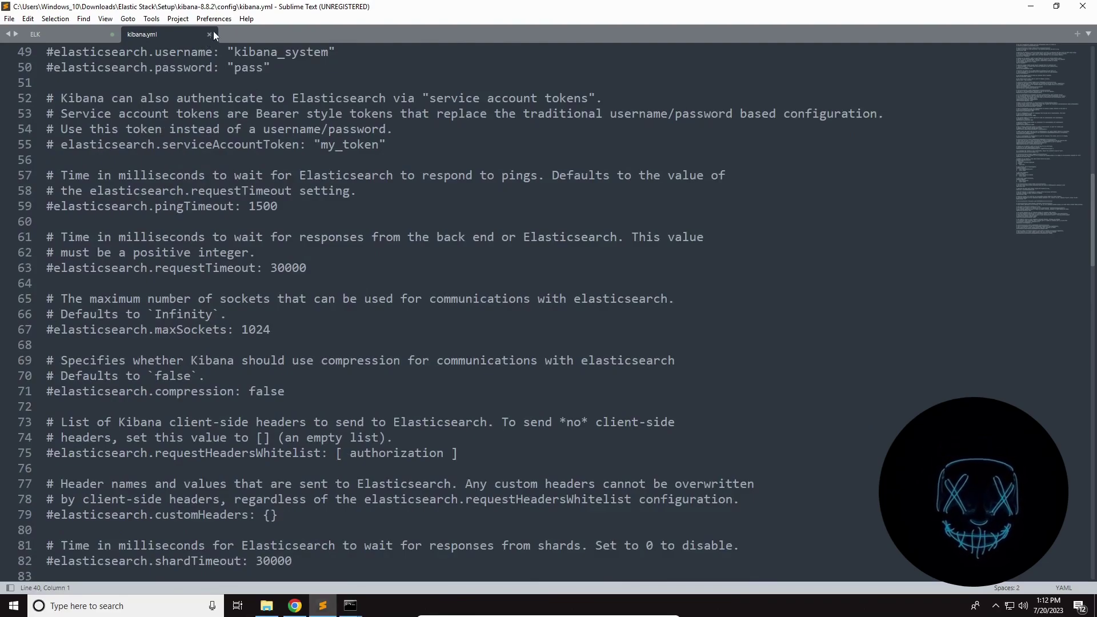
scroll(269, 275, "down", 9)
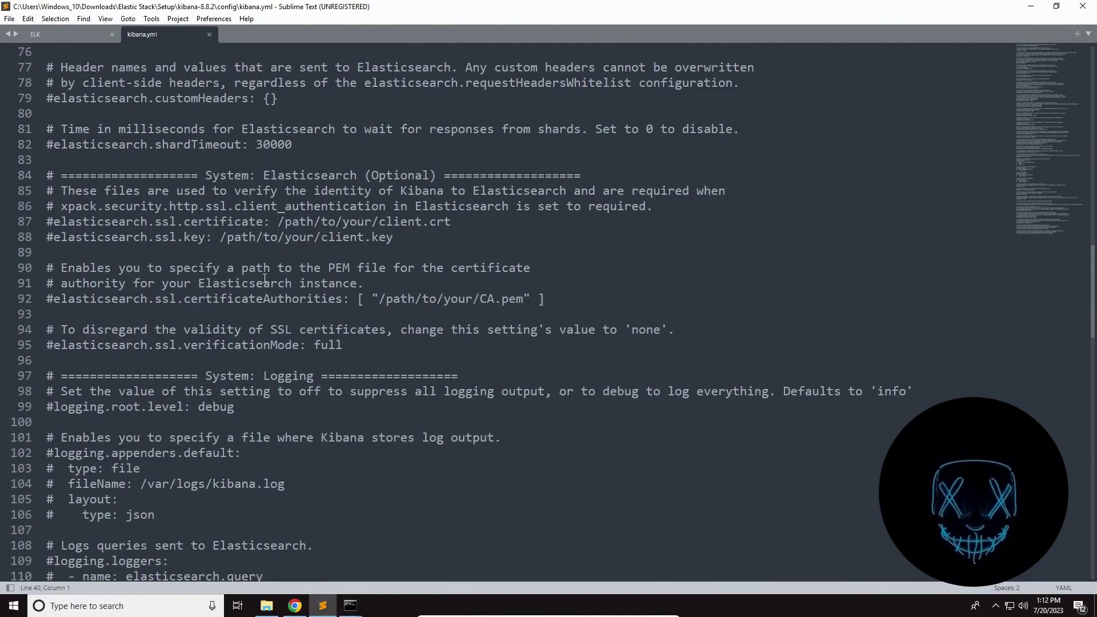
scroll(265, 278, "up", 16)
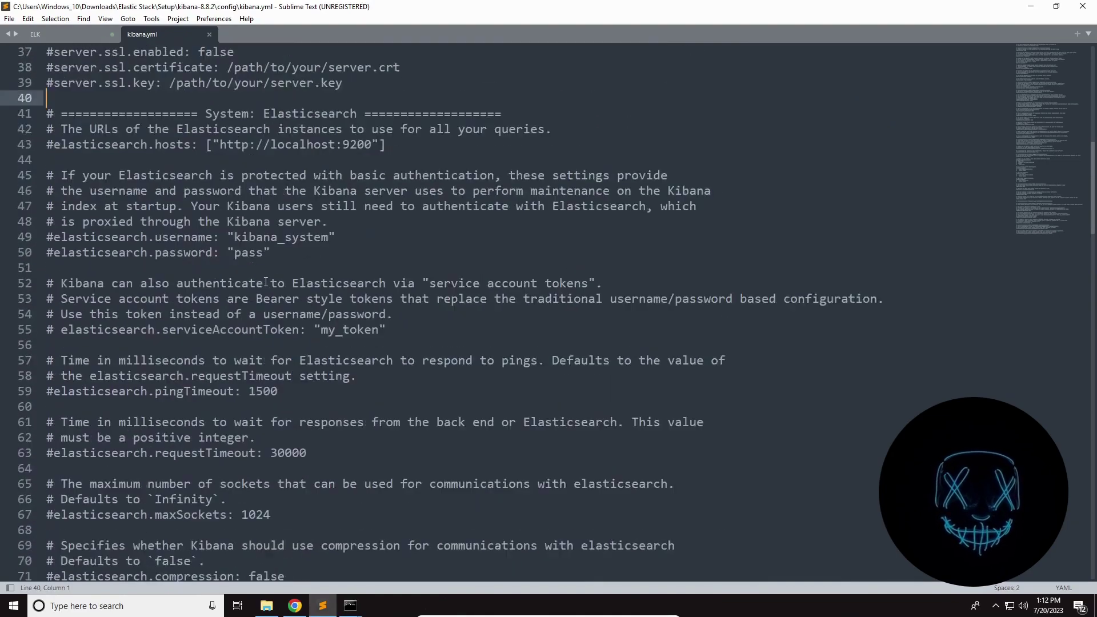
scroll(266, 282, "up", 9)
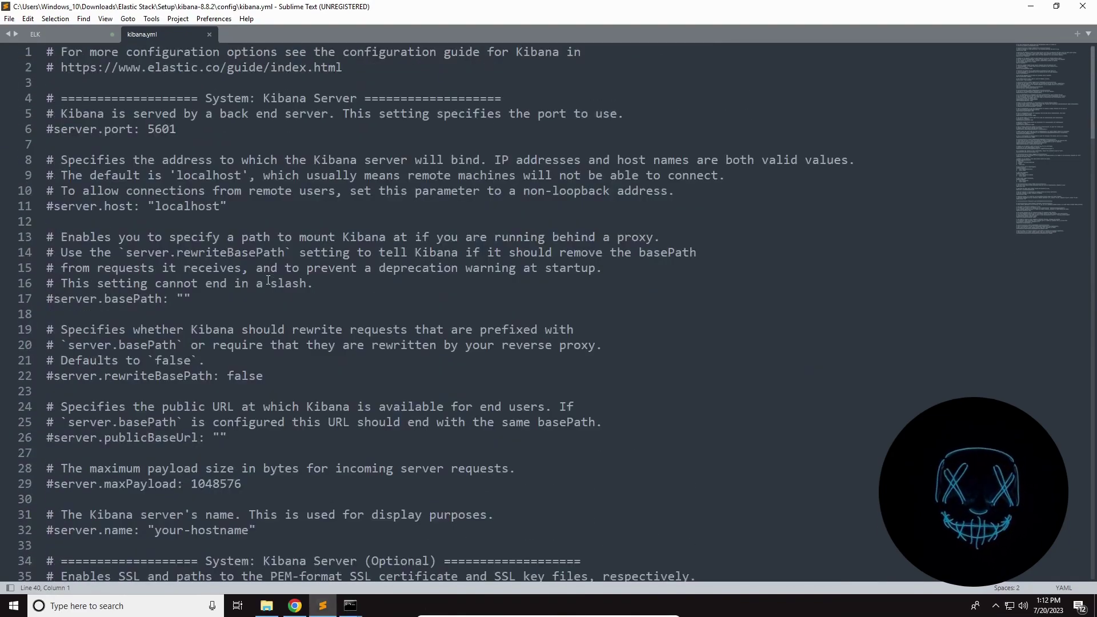
left_click(209, 34)
left_click(1030, 6)
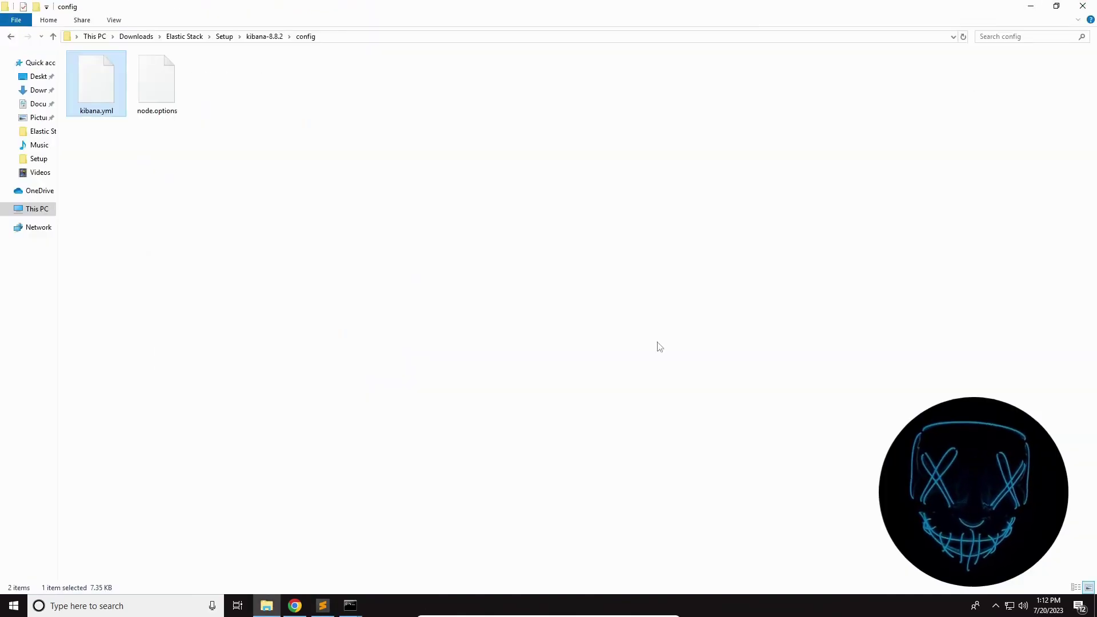
Switch to the Kibana console and check the progress of its startup log
left_click(352, 606)
left_click(371, 240)
left_click(501, 27)
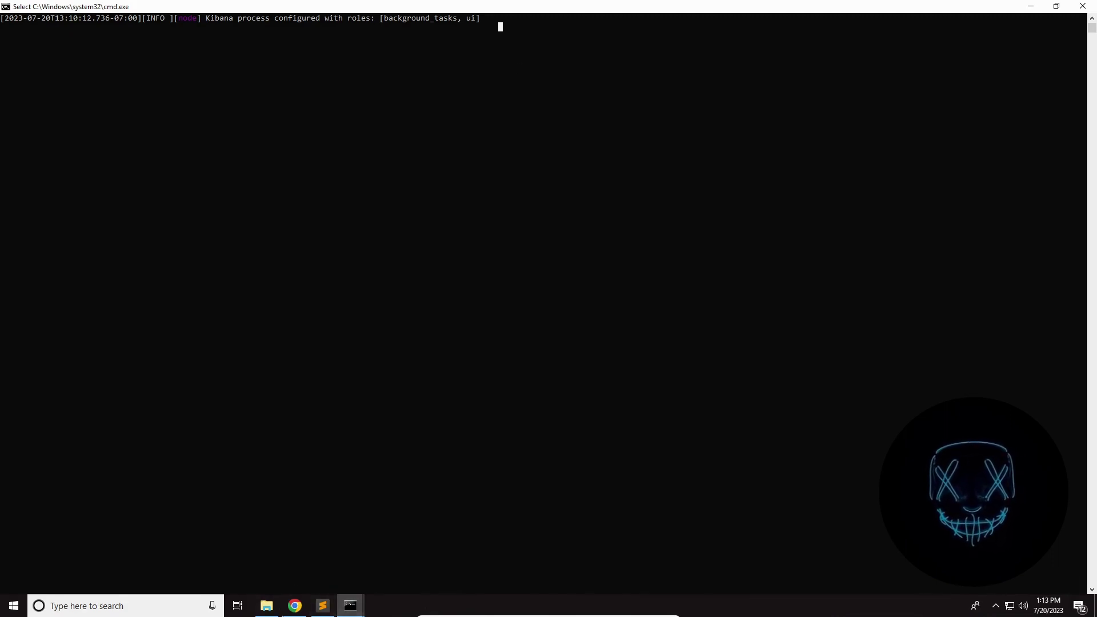
Switch to Chrome, search for "elastic integrations" in the blank tab and open the elastic.co/integrations page
key("alt+Tab")
left_click(904, 7)
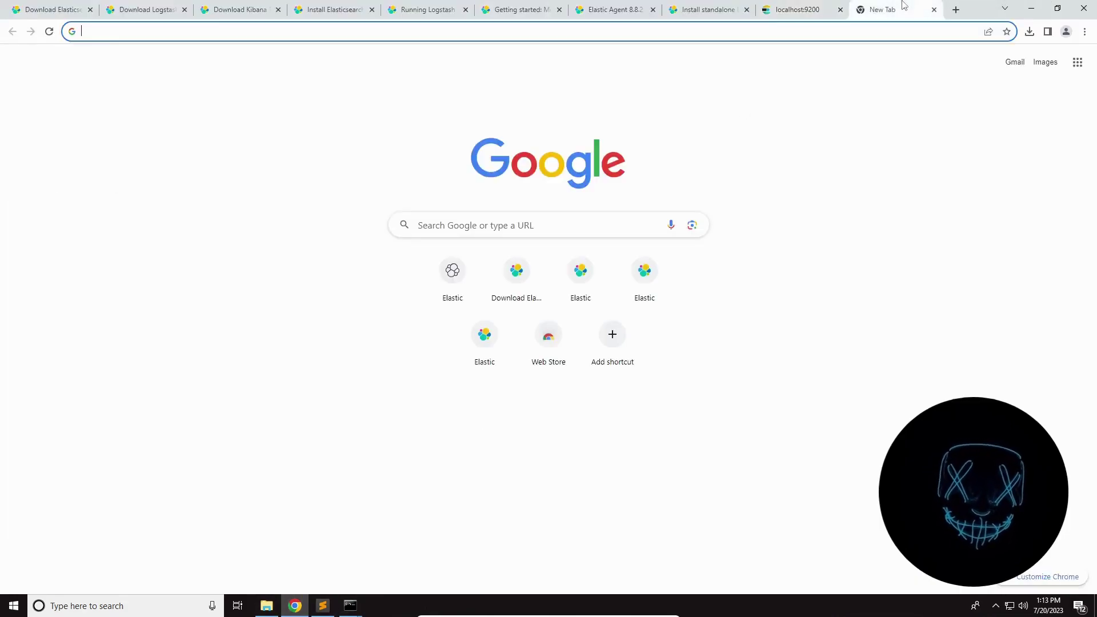
type("elas")
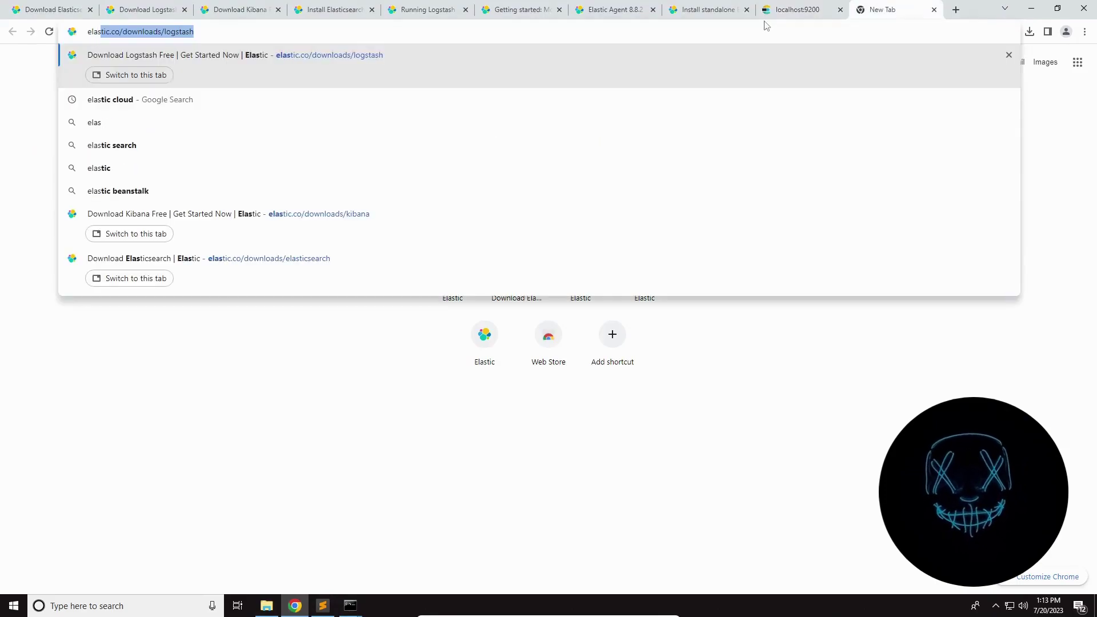
type("tic inte")
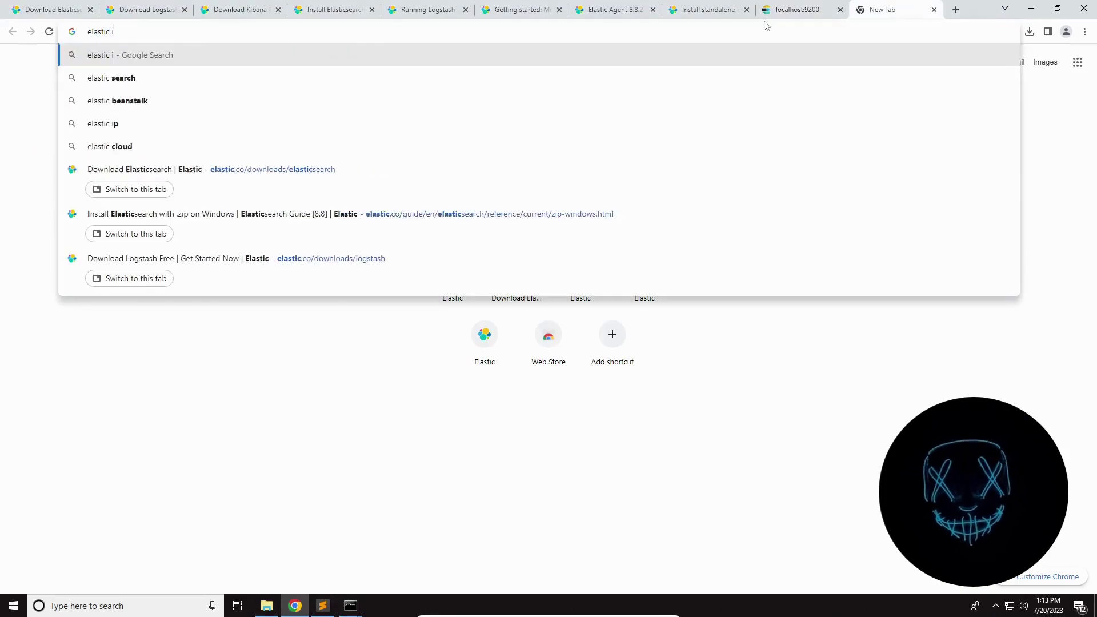
key("Down")
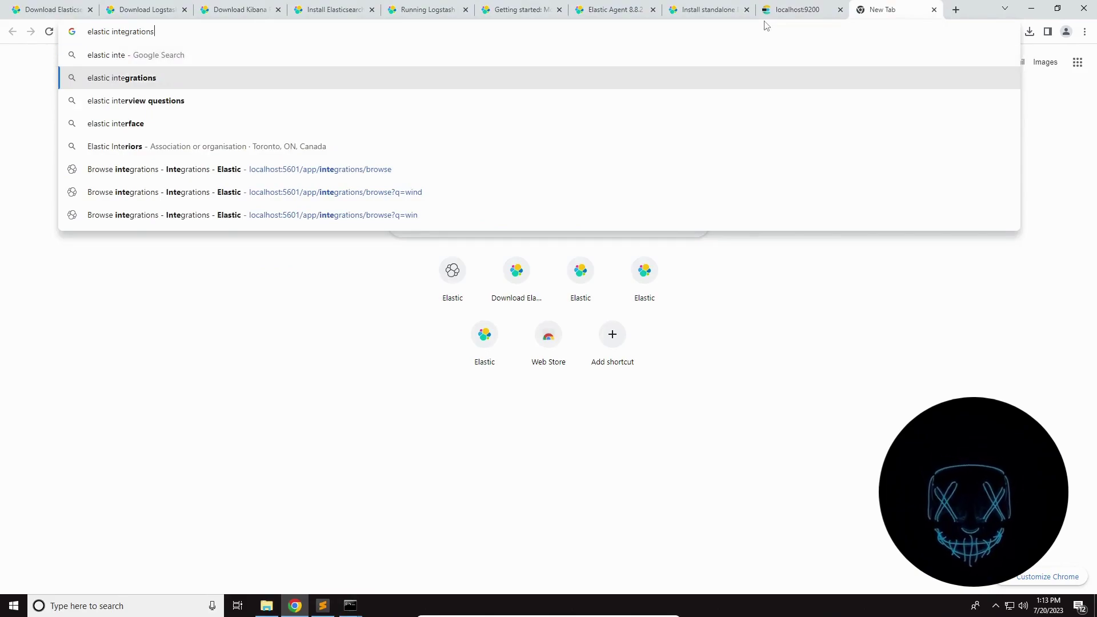
key("Return")
left_click(180, 188)
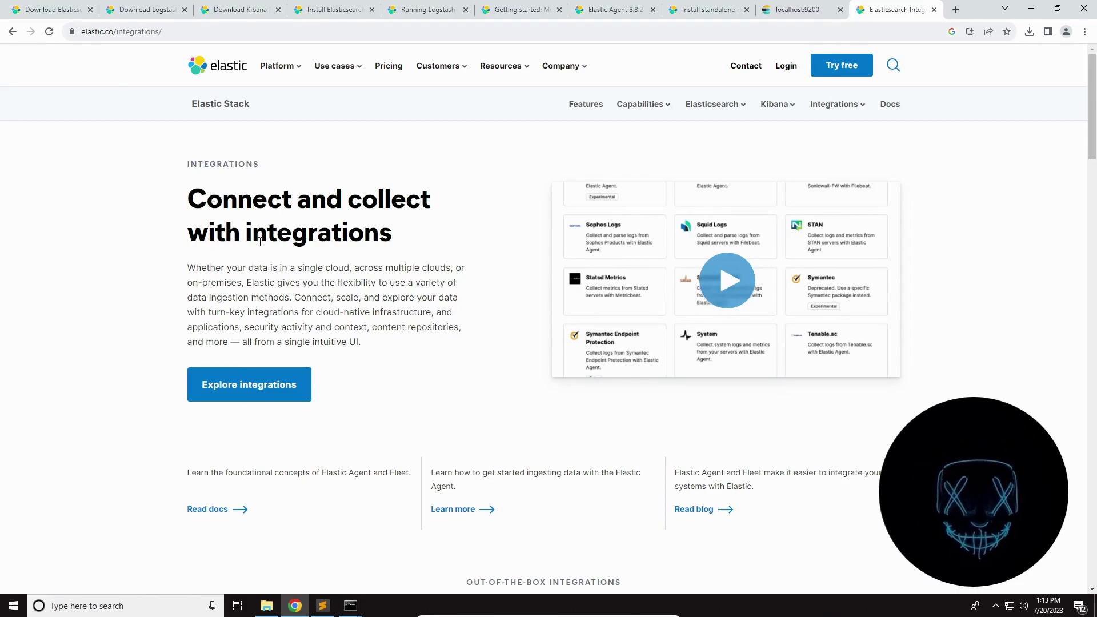
Highlight the Integrations heading on the Elastic page and look through its out-of-the-box integrations and data source sections
left_click_drag(184, 171, 293, 172)
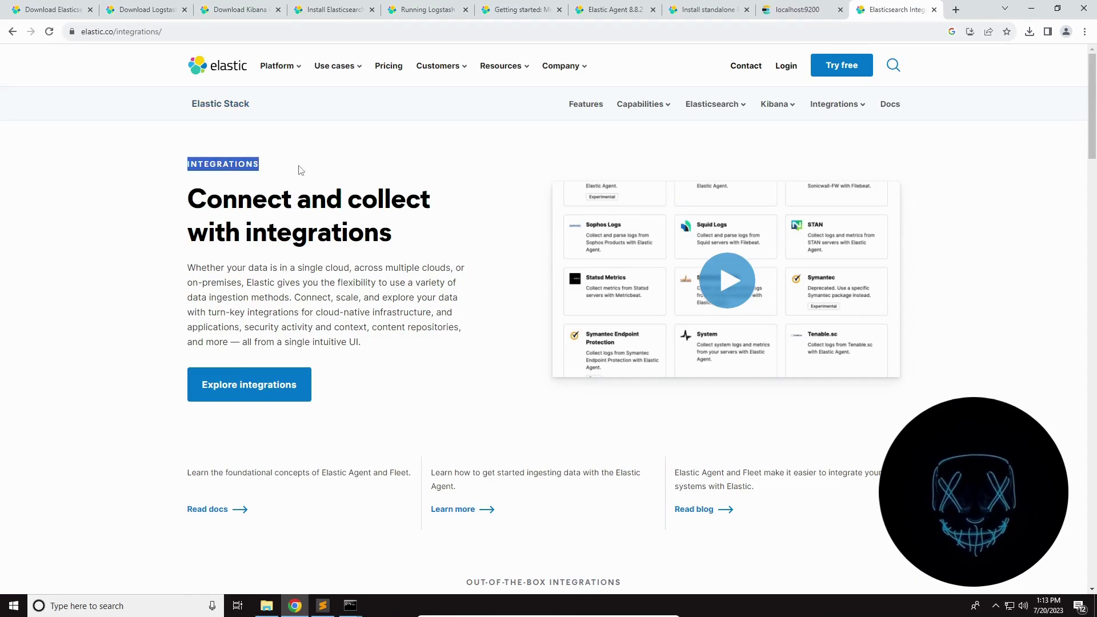
left_click(66, 261)
scroll(66, 262, "down", 3)
scroll(66, 262, "down", 12)
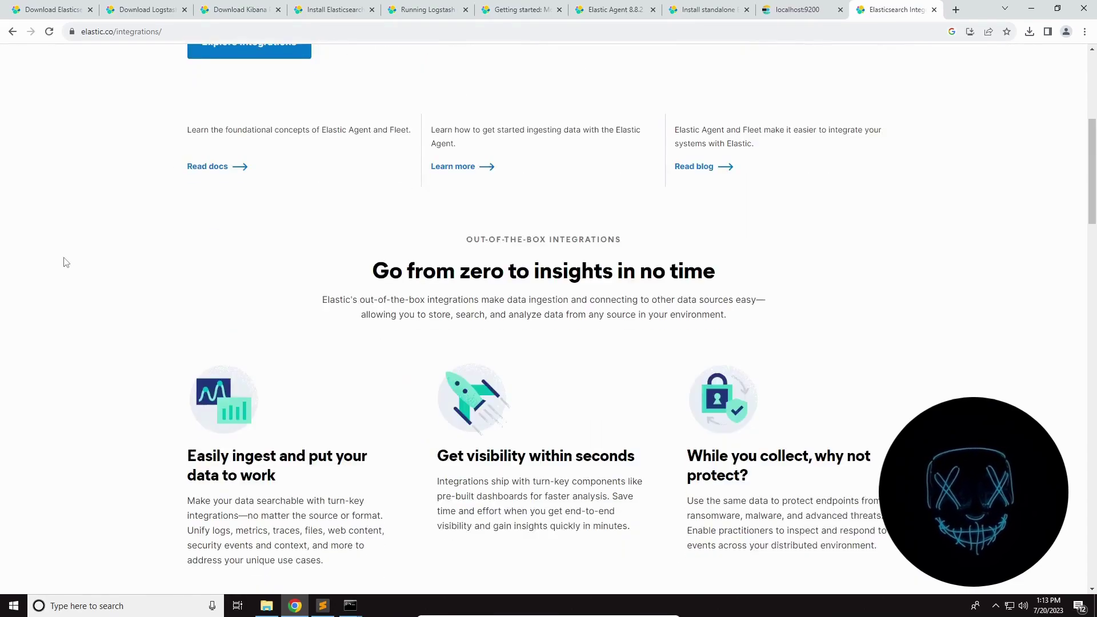
scroll(66, 262, "down", 2)
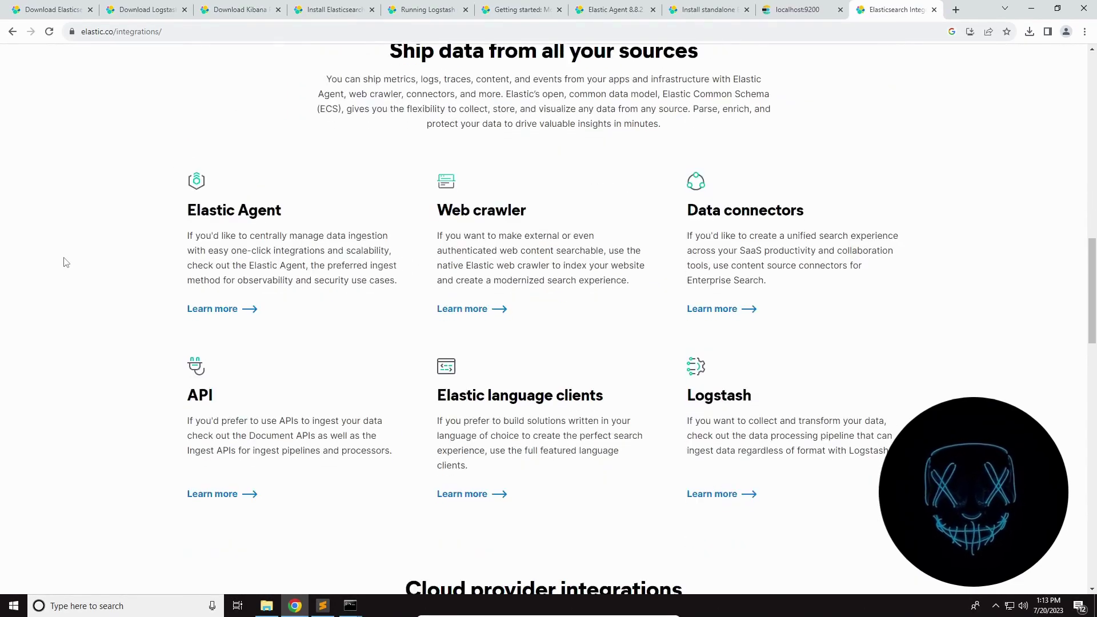
Review the page's ingest methods and cloud provider integrations sections, highlighting "Ship data" in the ingest heading
scroll(66, 261, "down", 3)
scroll(63, 259, "up", 5)
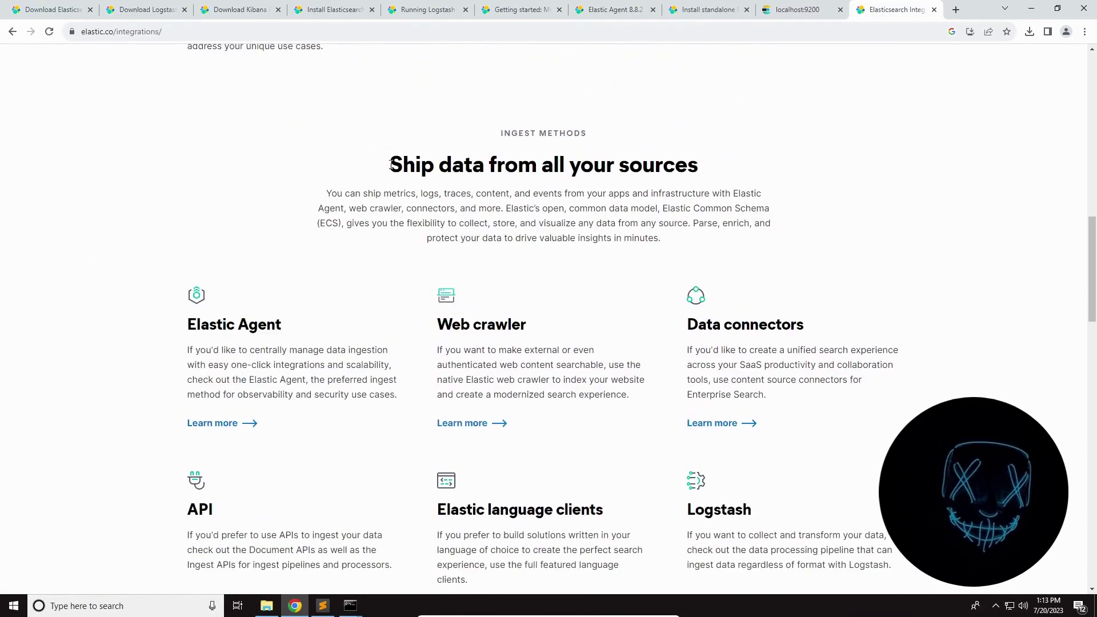
left_click_drag(397, 162, 485, 162)
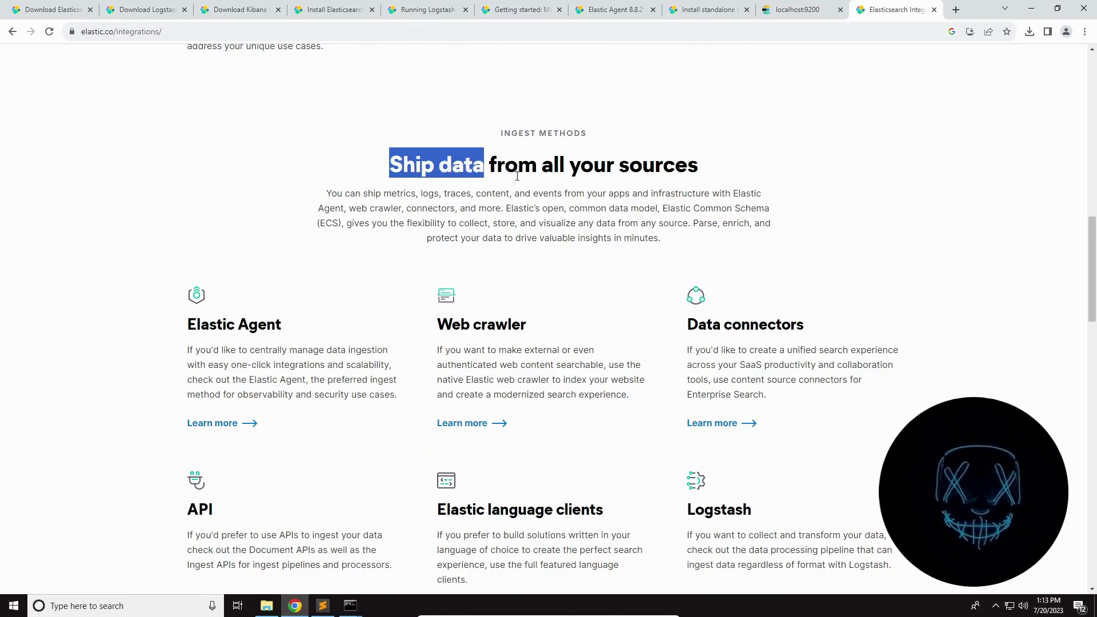
left_click(256, 184)
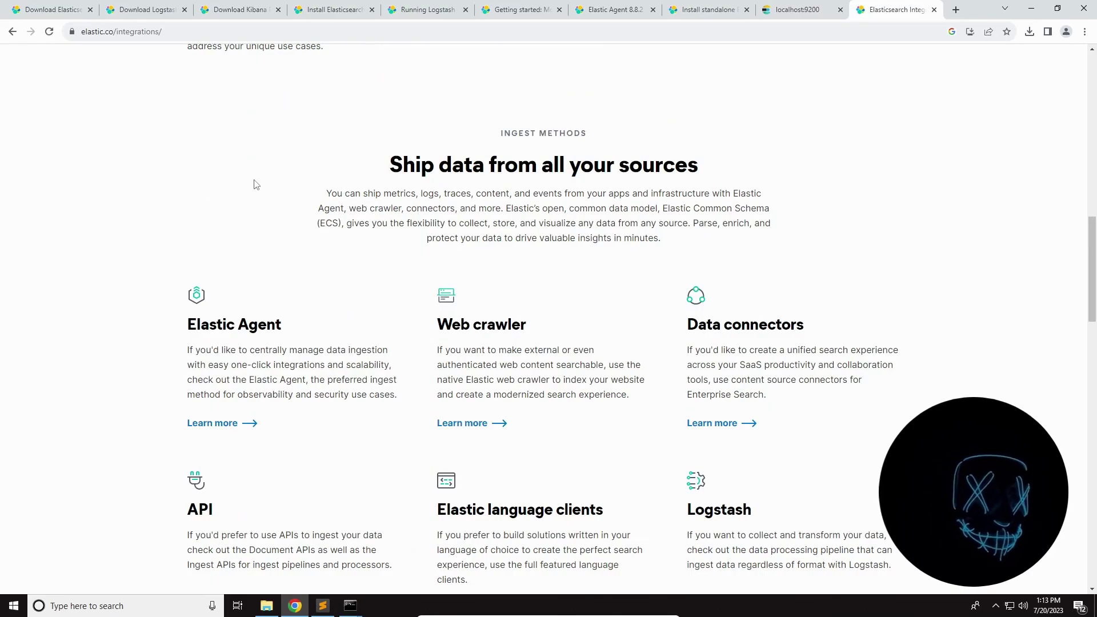
scroll(535, 357, "down", 10)
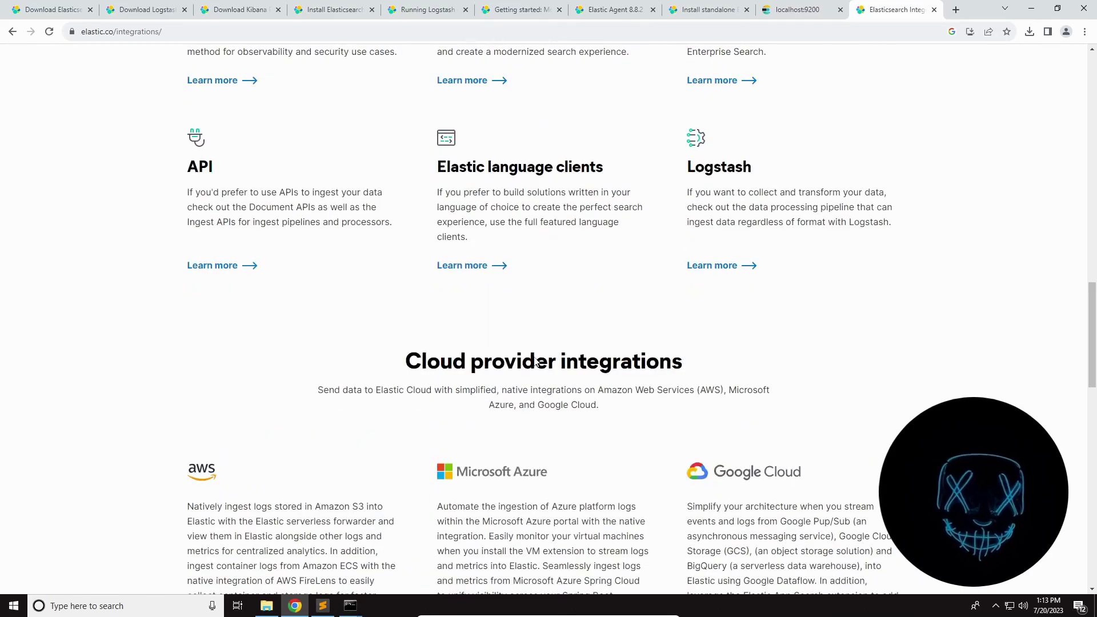
scroll(535, 357, "down", 8)
scroll(535, 362, "up", 4)
scroll(535, 361, "up", 12)
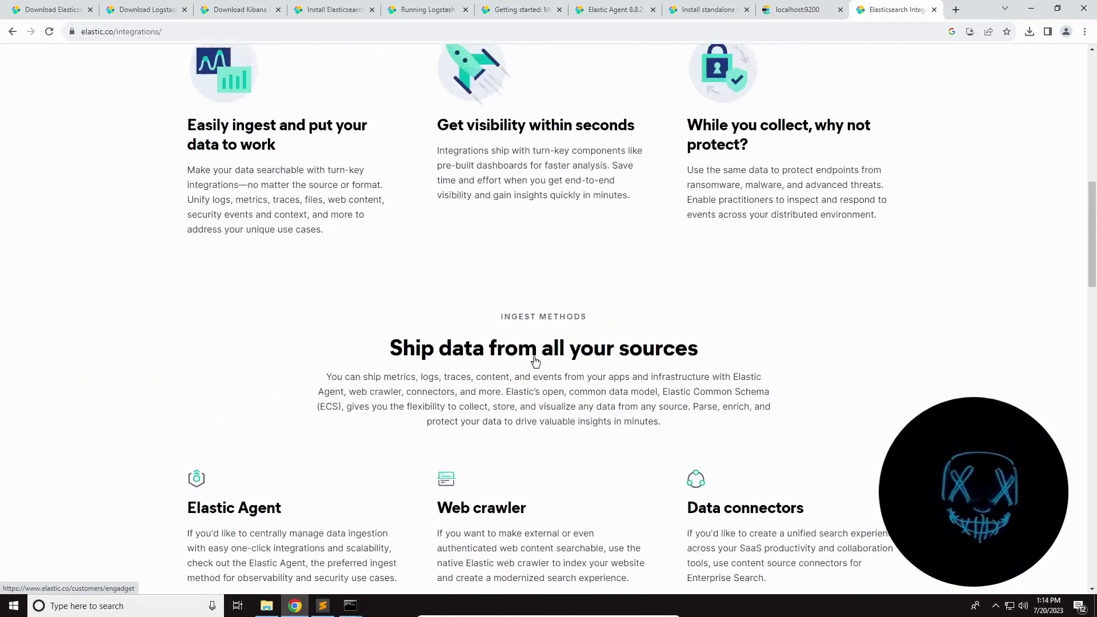
scroll(534, 361, "up", 5)
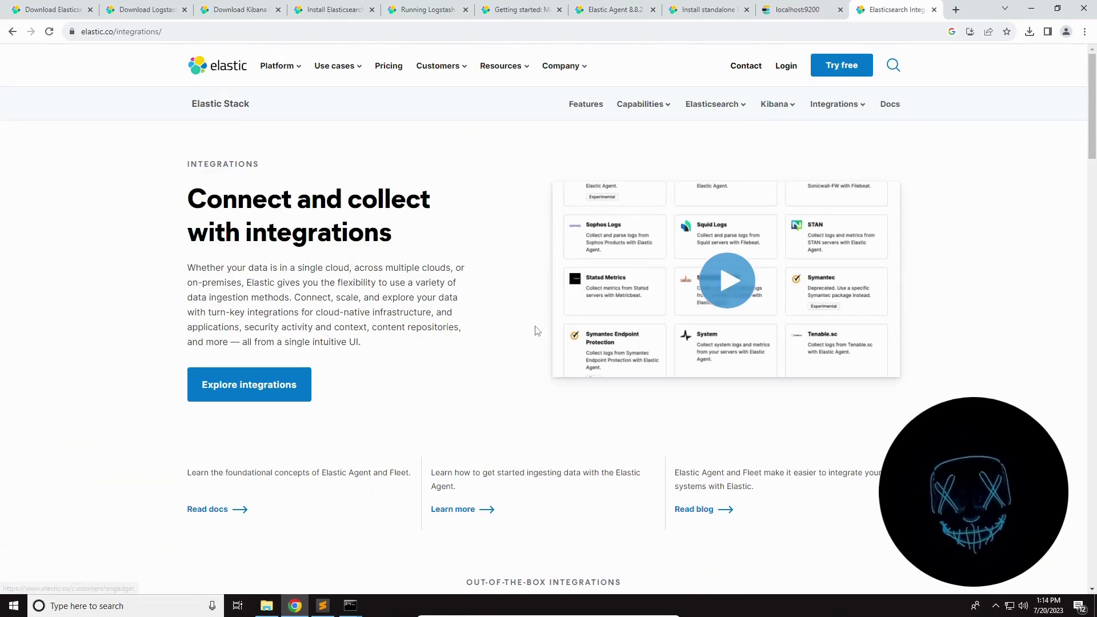
Open the full Elastic integrations catalog and browse its listed integrations
left_click(226, 403)
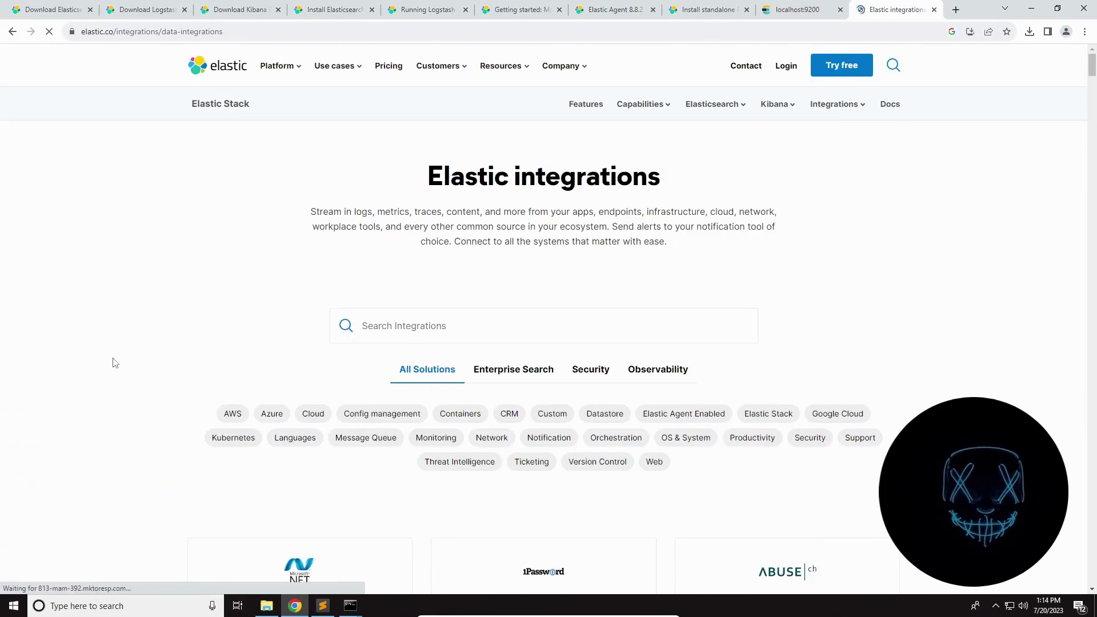
scroll(116, 358, "down", 1)
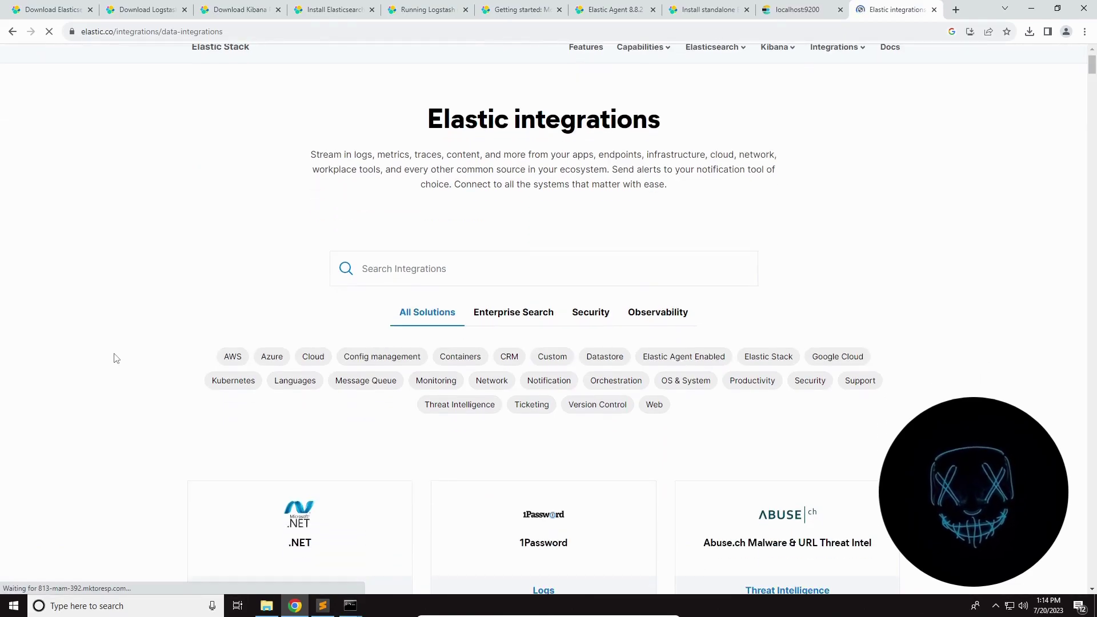
scroll(117, 358, "down", 3)
scroll(321, 188, "down", 2)
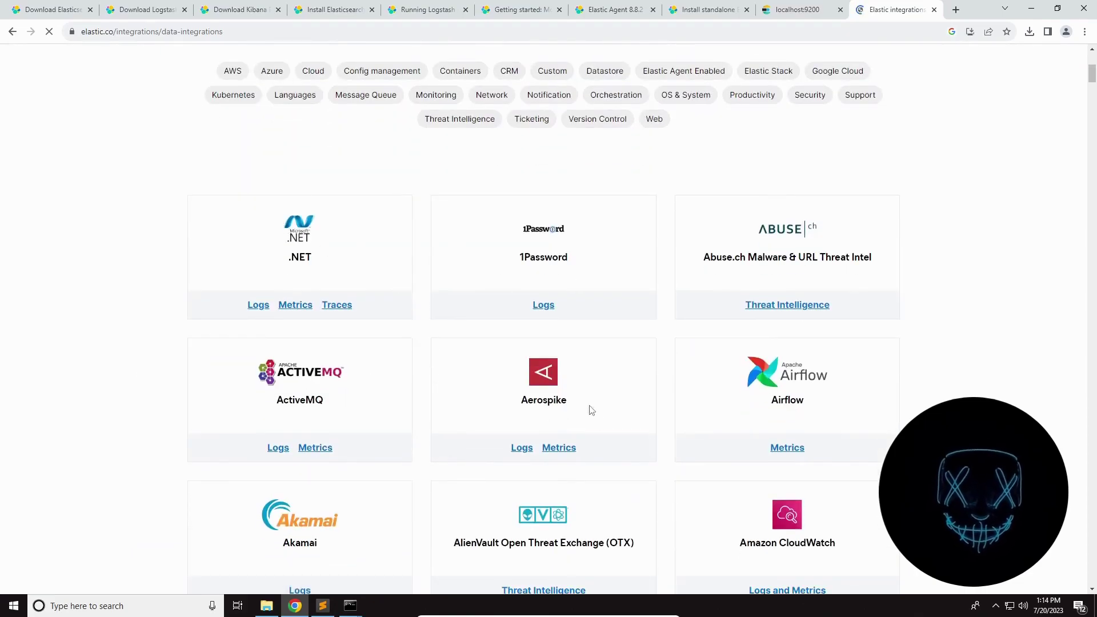
scroll(86, 404, "down", 3)
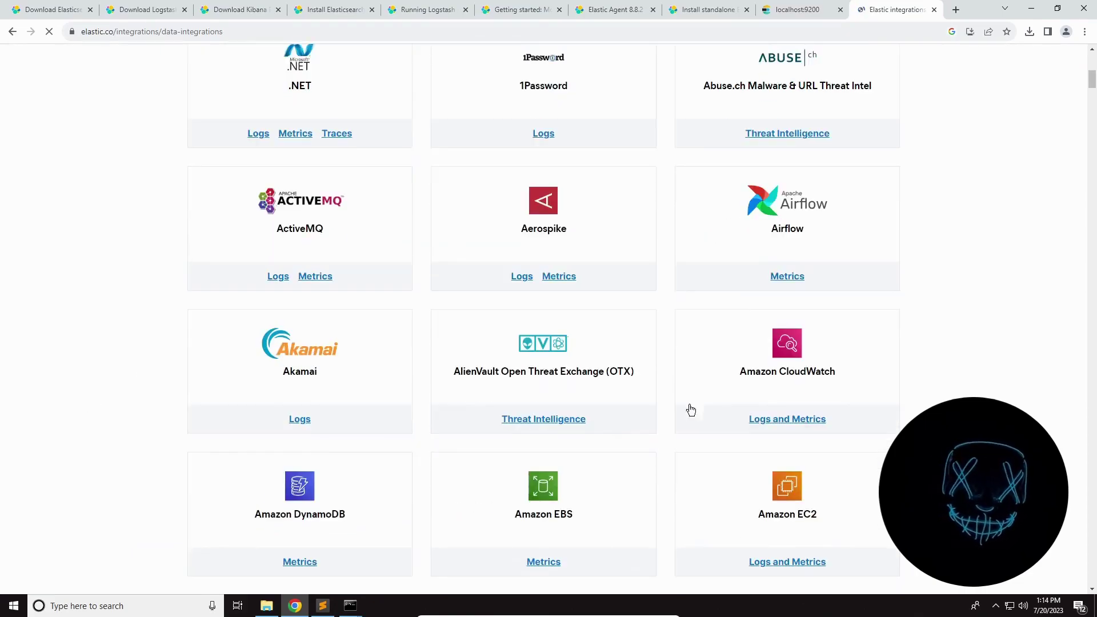
scroll(788, 388, "down", 2)
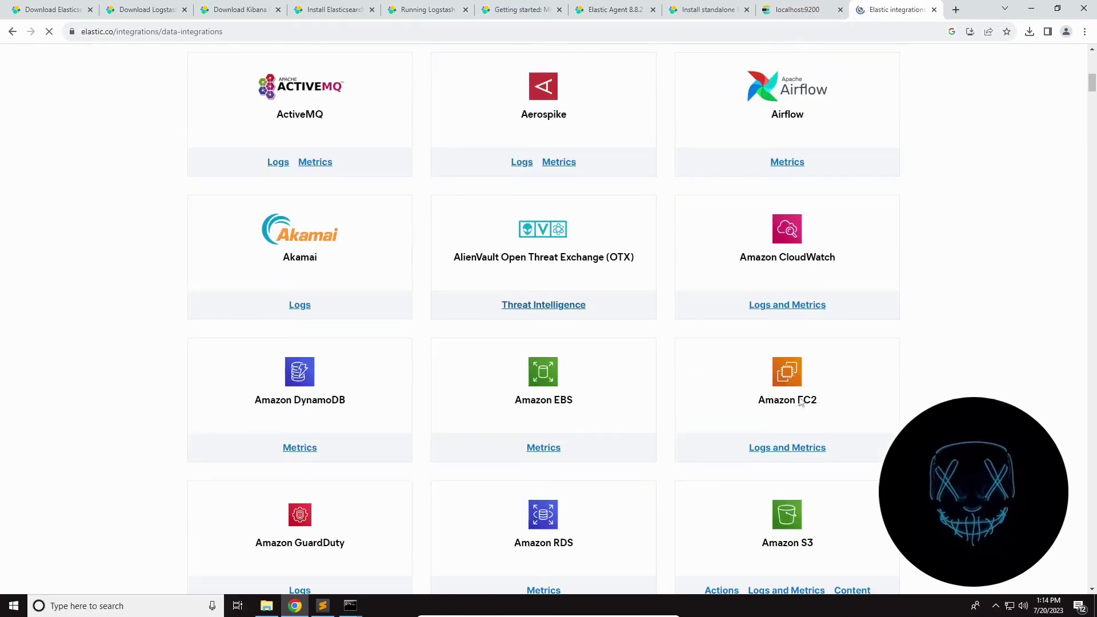
scroll(123, 394, "down", 12)
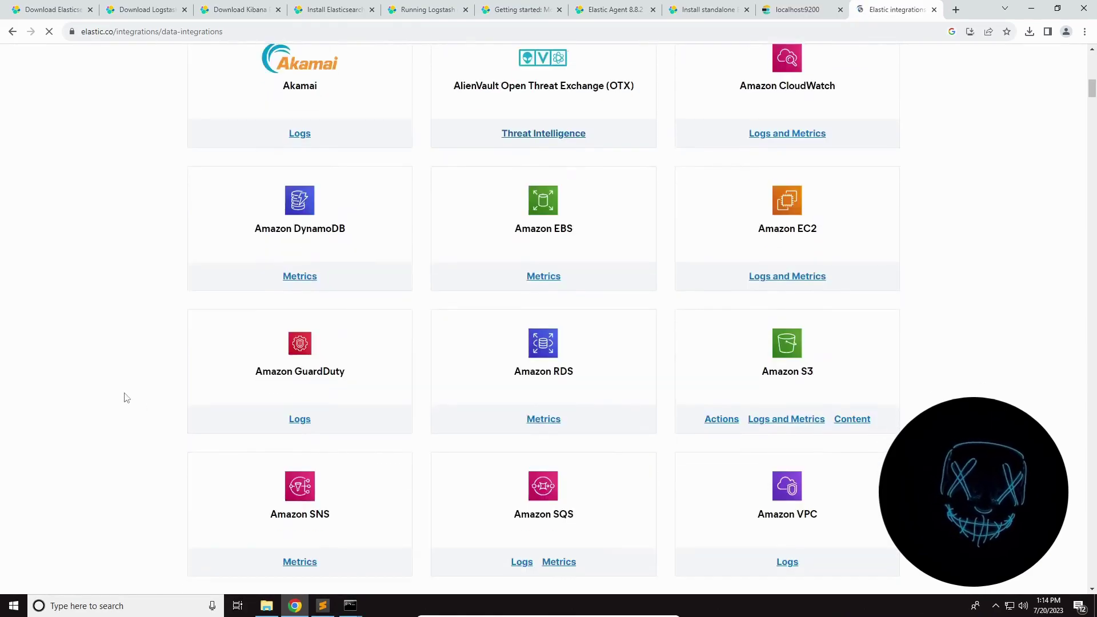
scroll(126, 398, "down", 4)
scroll(126, 399, "up", 20)
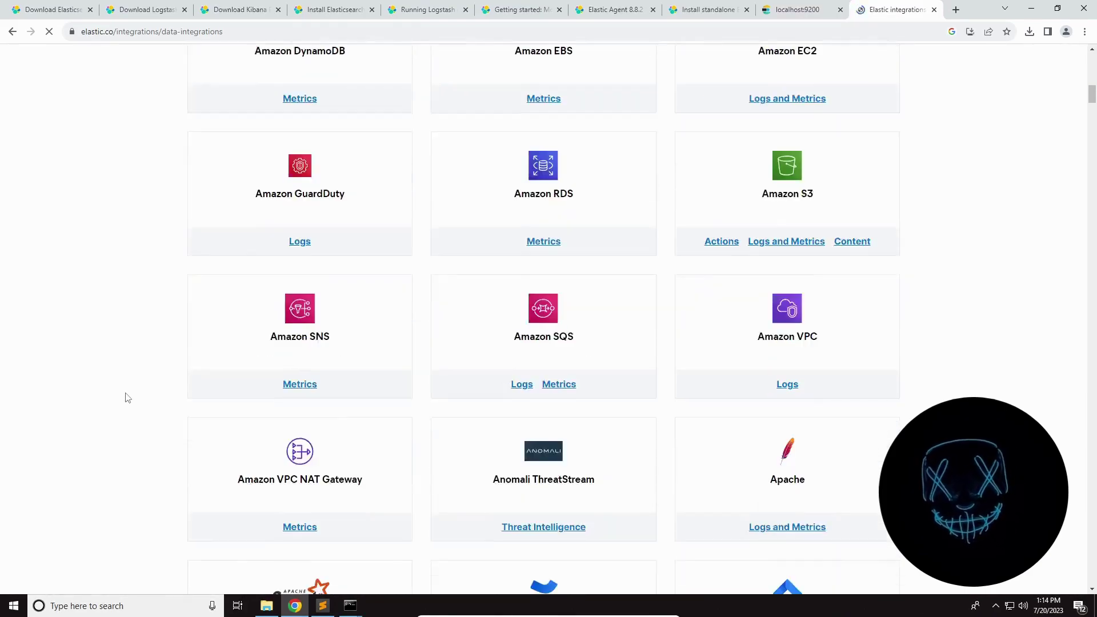
scroll(143, 394, "up", 5)
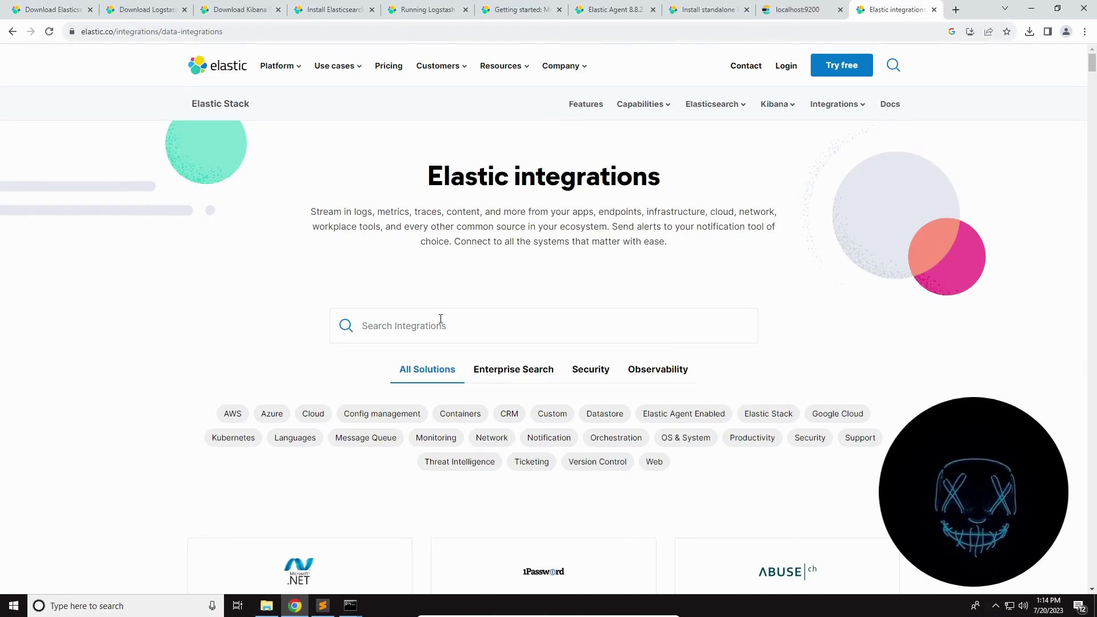
Search the integrations for "windows", open the Windows integration and read through its data streams, requirements and setup documentation
left_click(441, 319)
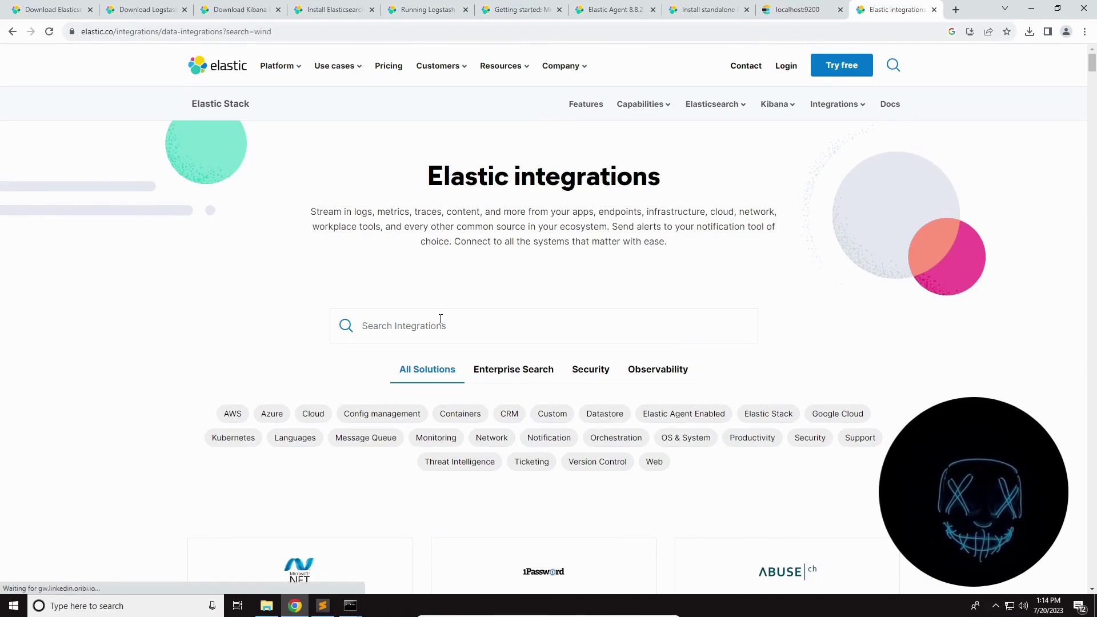
type("windows")
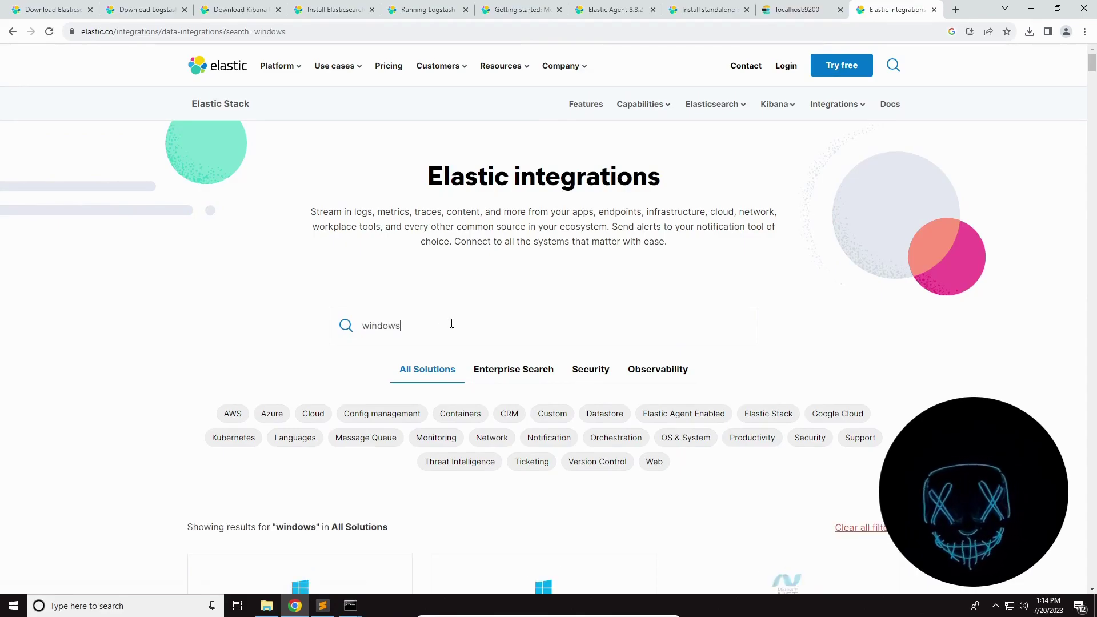
scroll(69, 329, "down", 4)
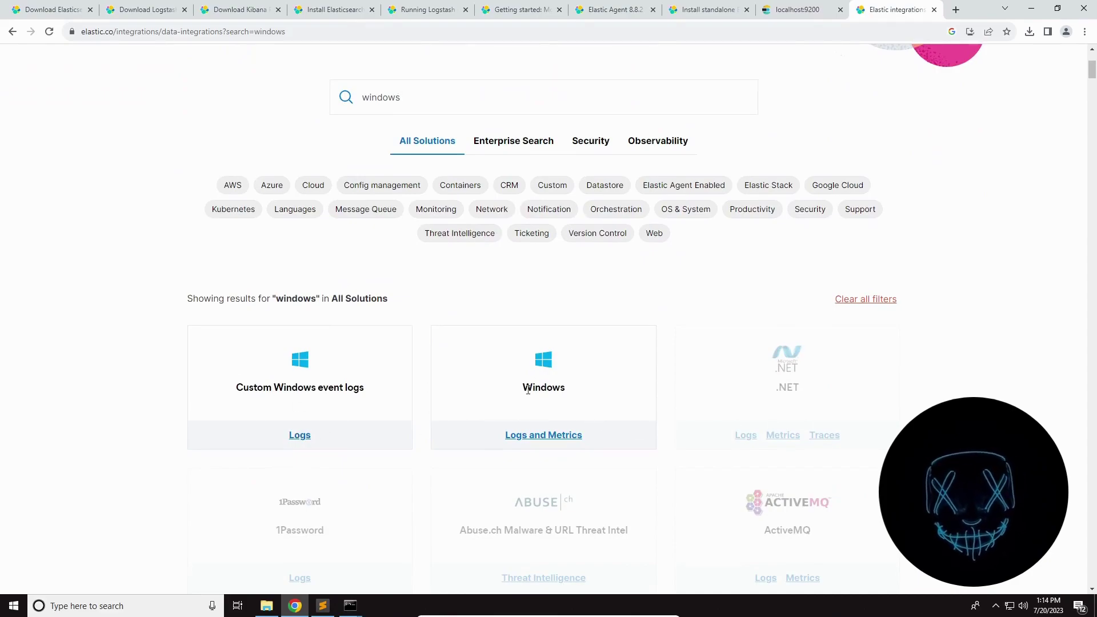
scroll(35, 407, "down", 1)
left_click(543, 380)
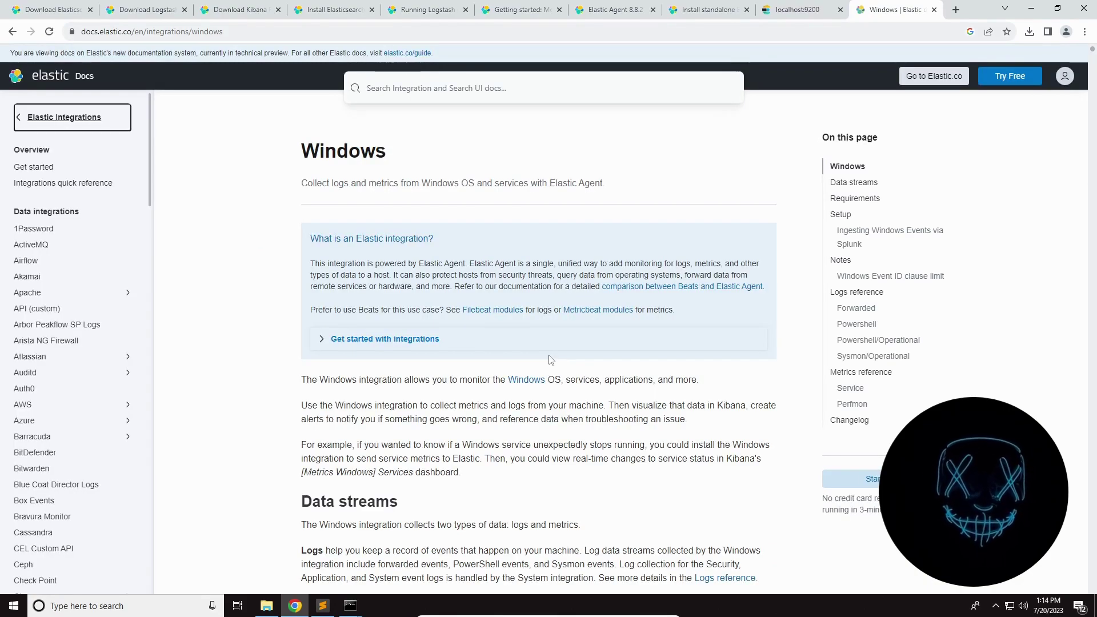
scroll(551, 359, "down", 7)
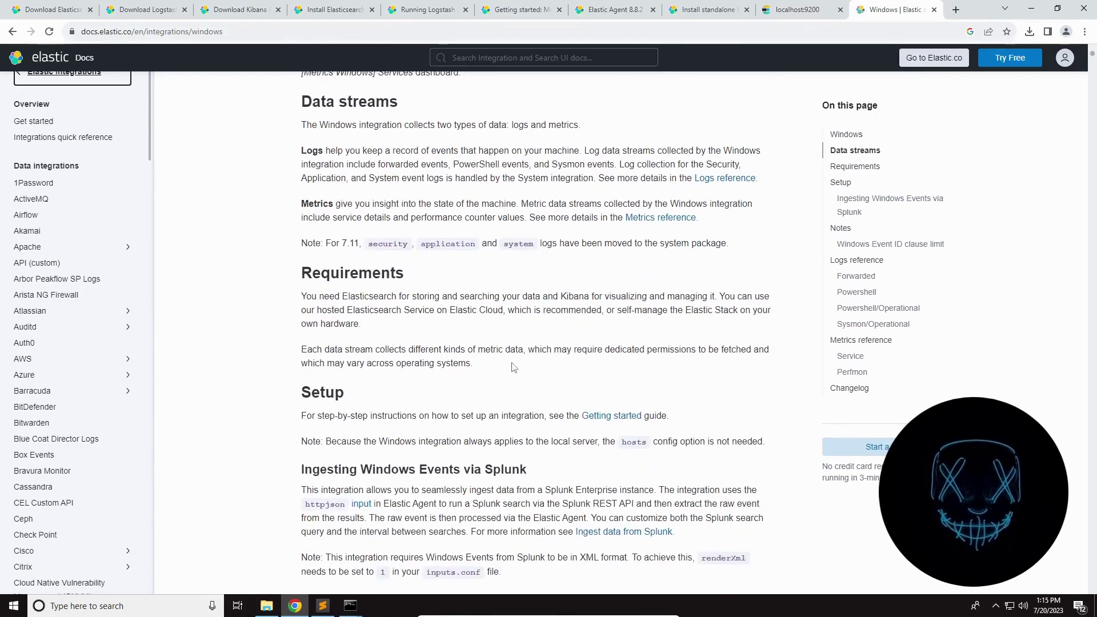
scroll(594, 412, "down", 4)
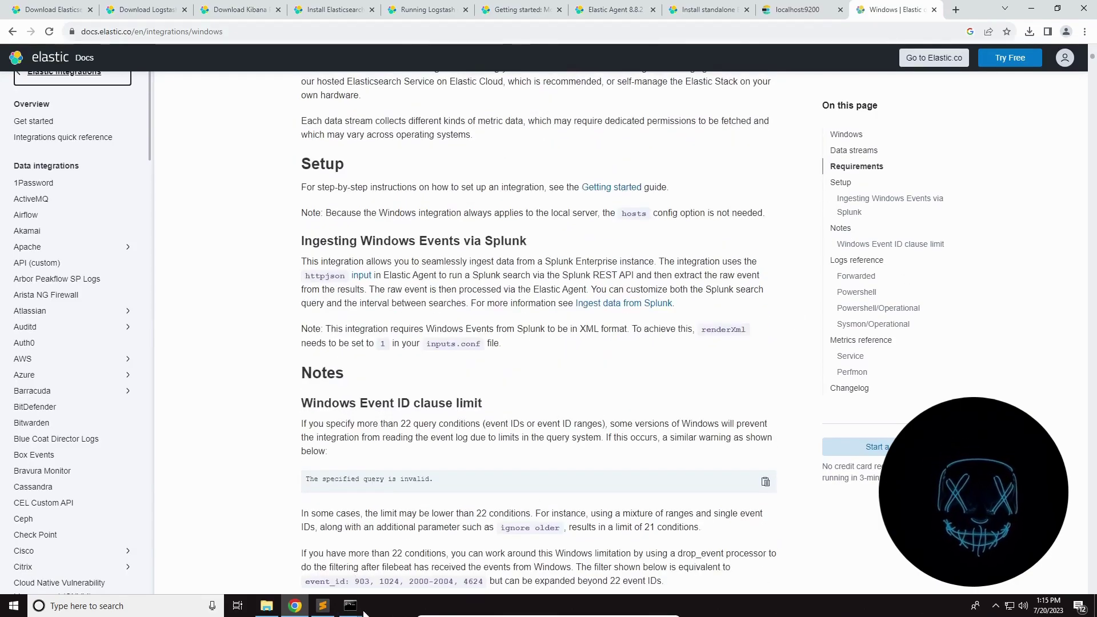
Switch to the Kibana console, release its paused output and restore it to a smaller window over the browser
mouse_move(364, 607)
left_click(401, 573)
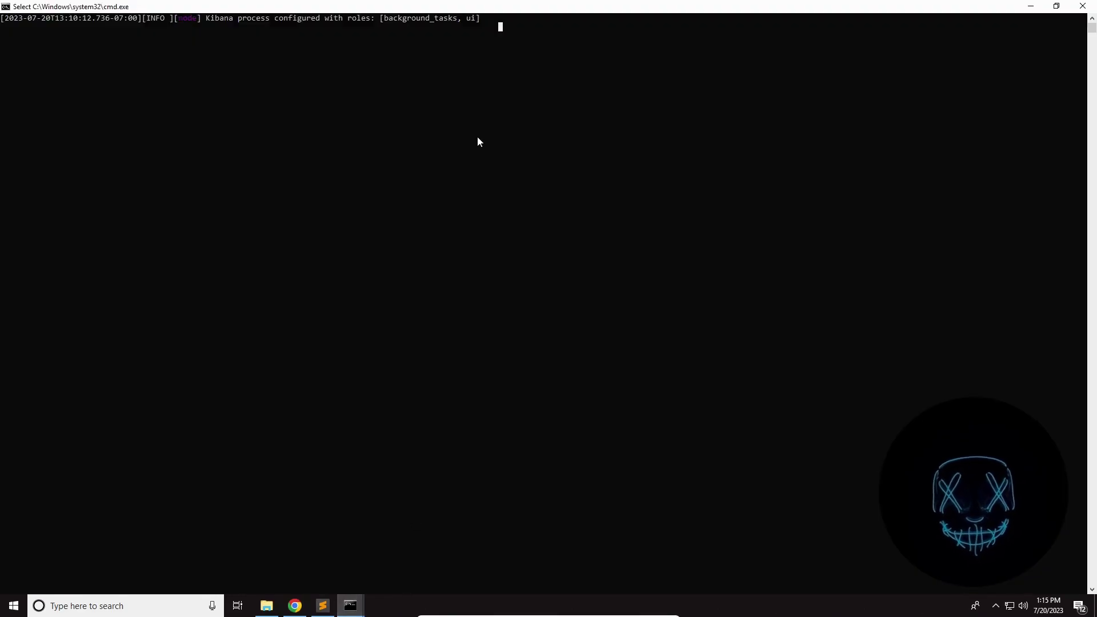
key("Return")
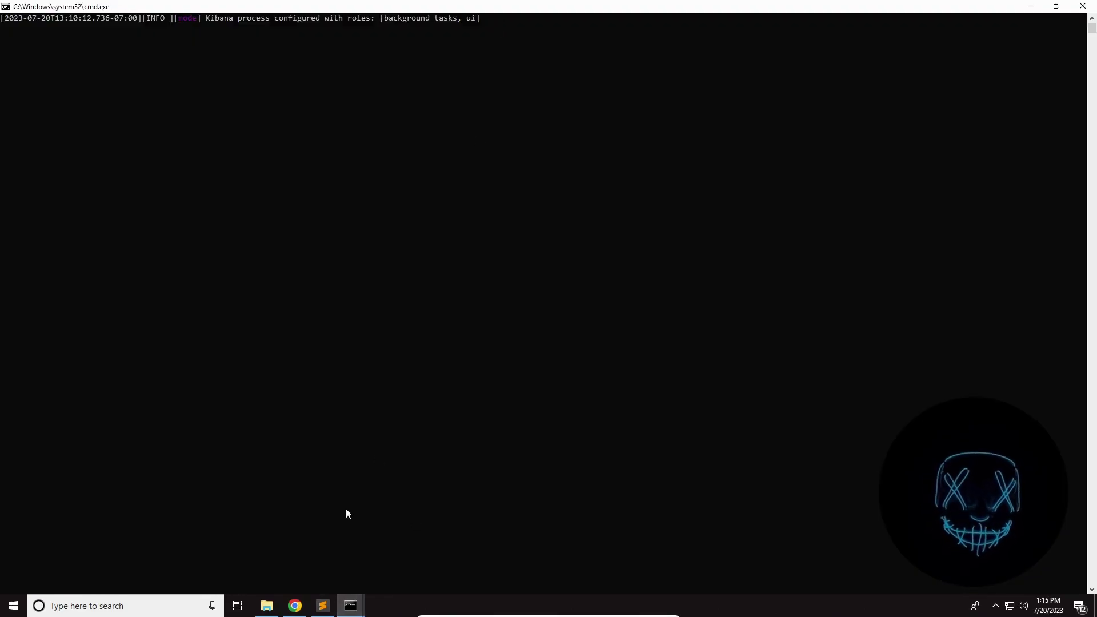
left_click_drag(891, 6, 703, 161)
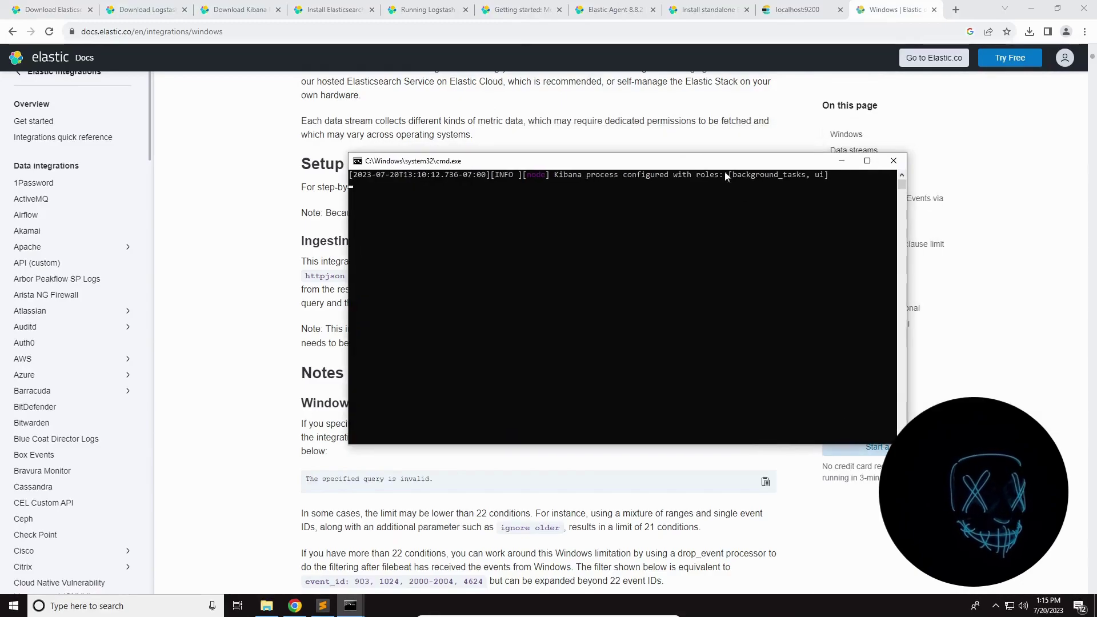
Open localhost:5601 in a new Chrome tab, place the tab beside localhost:9200 and reload the page
left_click(956, 10)
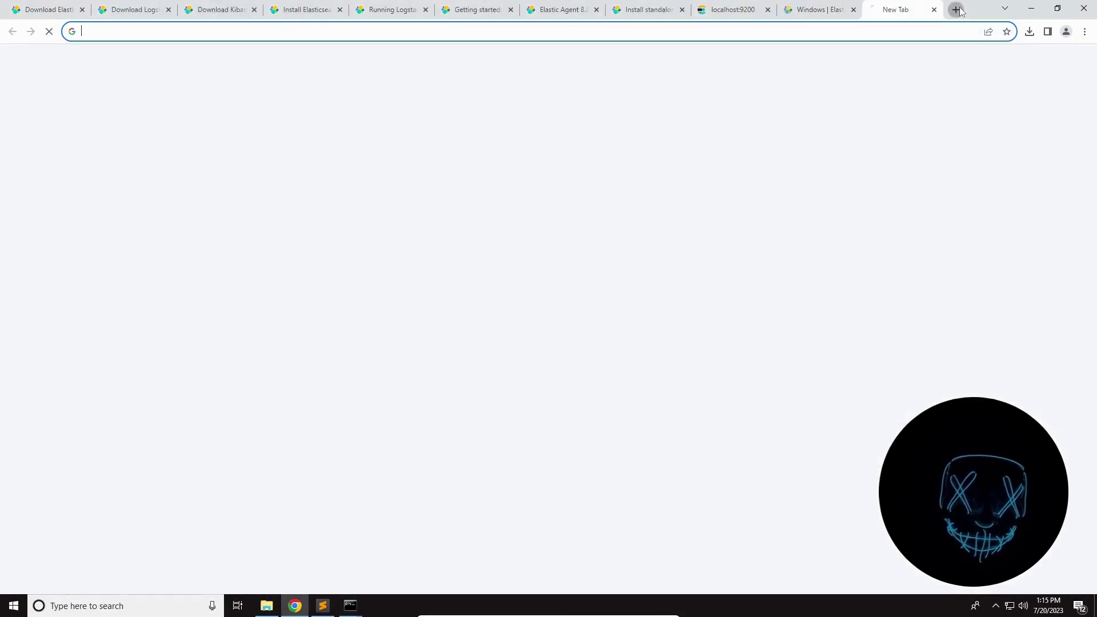
type("localhost:5601")
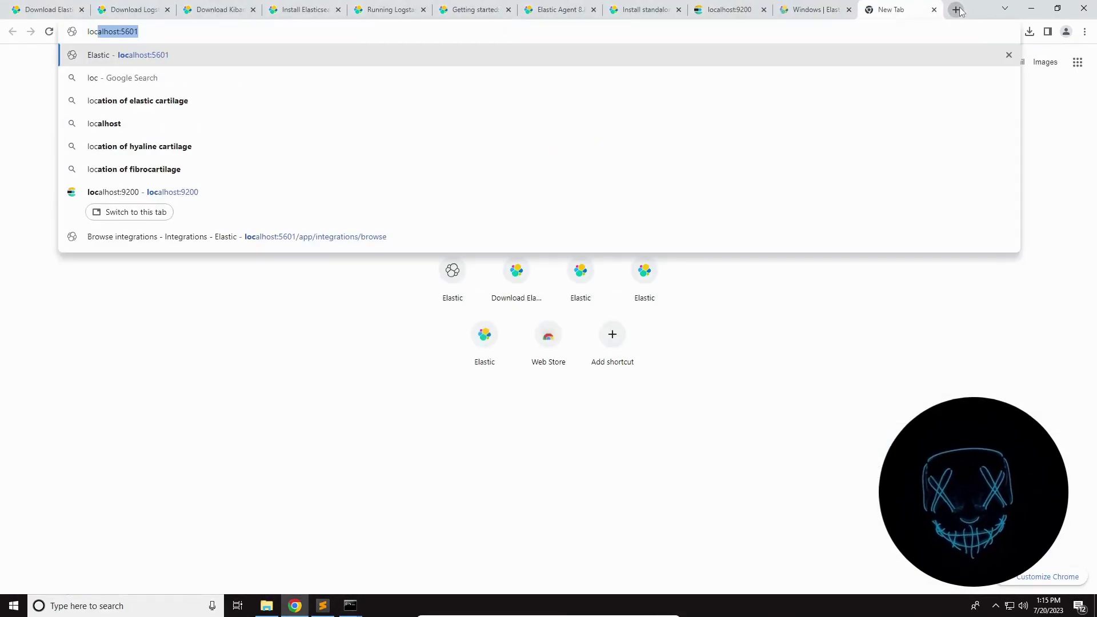
key("Return")
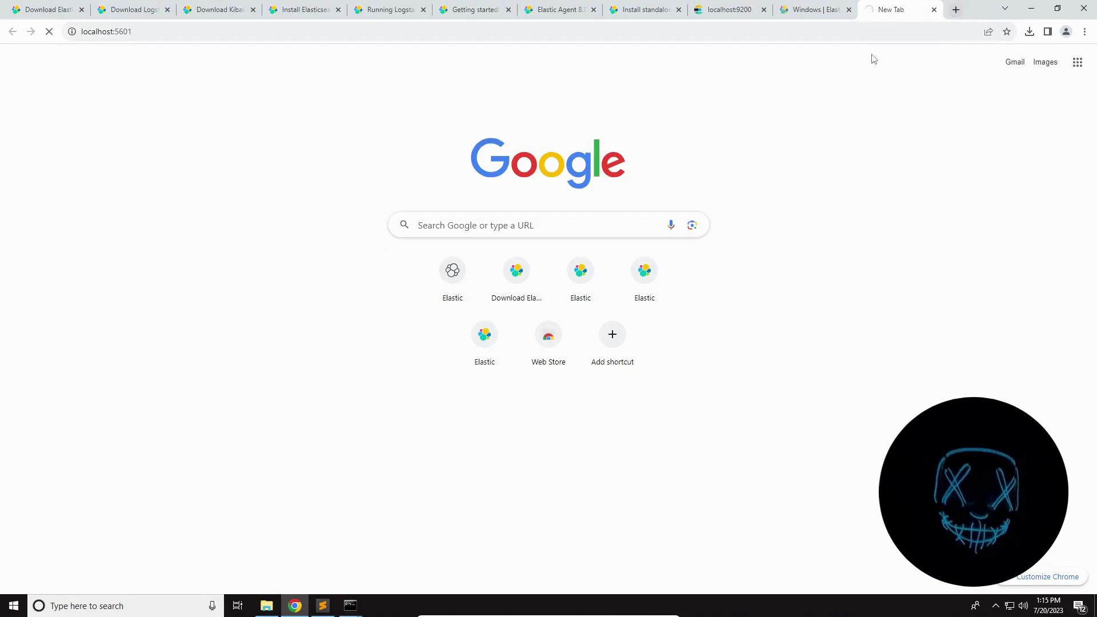
left_click_drag(899, 9, 800, 6)
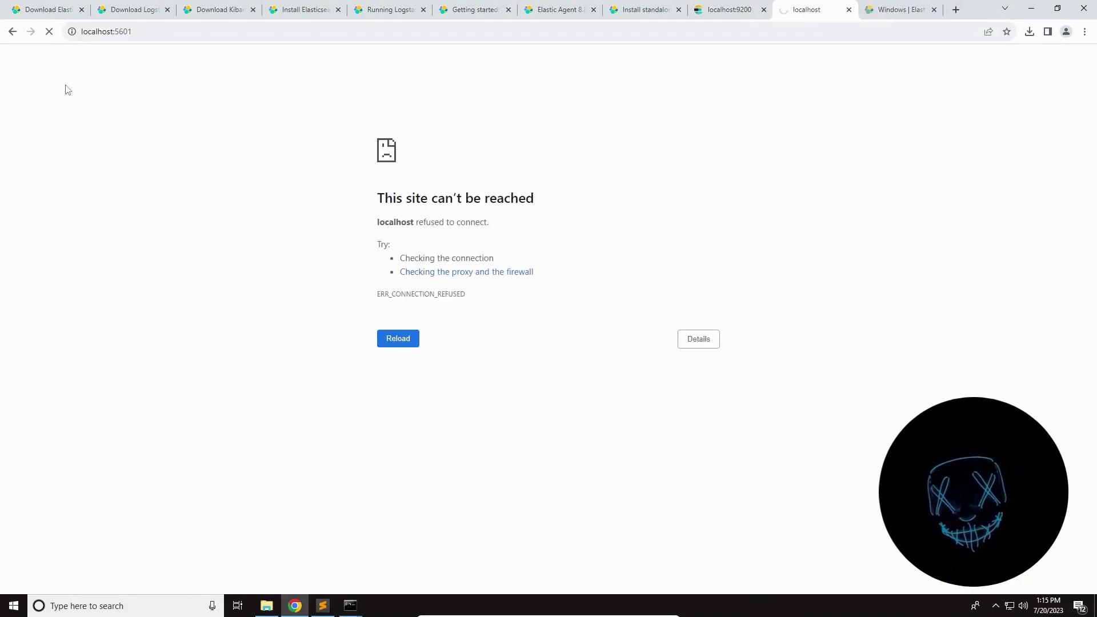
left_click_drag(398, 201, 598, 323)
left_click(575, 317)
left_click(400, 340)
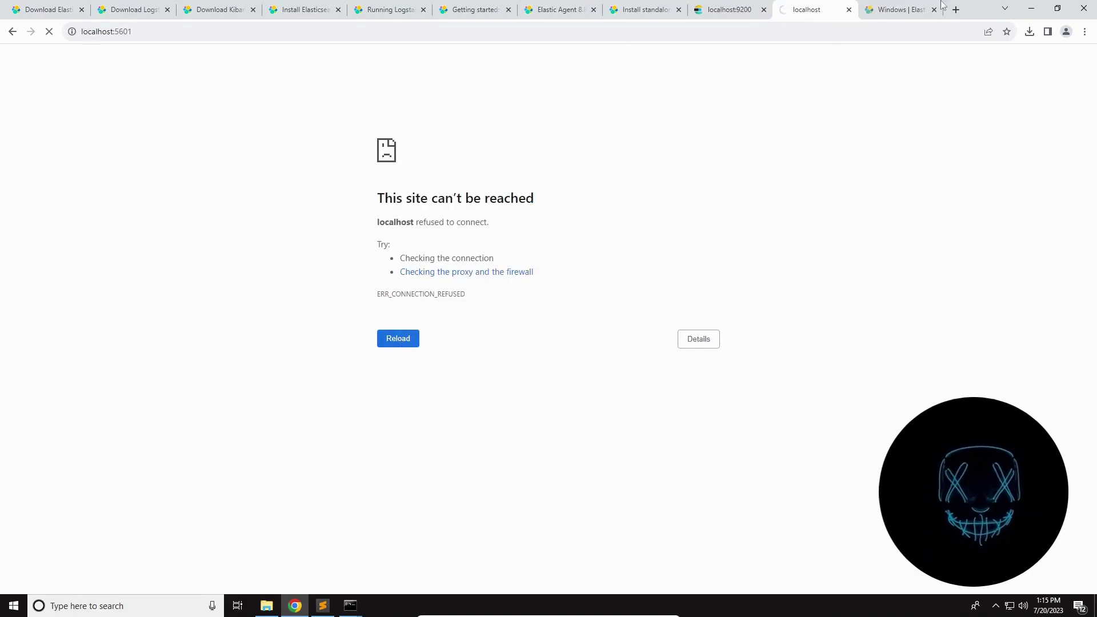
Return to the Windows integration documentation and review its data streams section
left_click(908, 9)
scroll(280, 190, "up", 4)
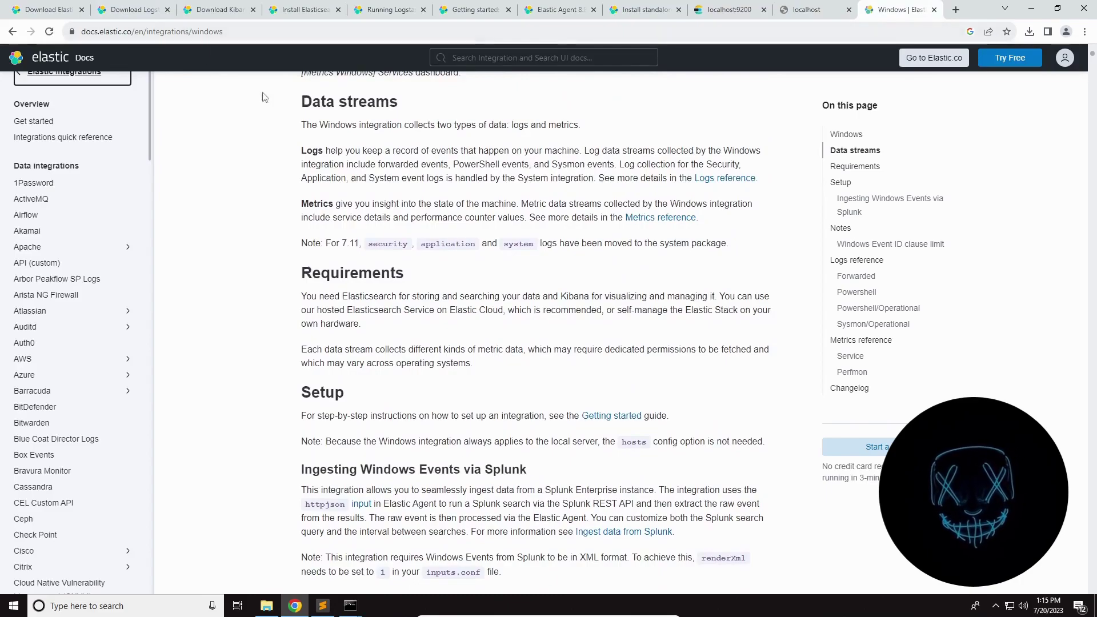
double_click(232, 32)
left_click(245, 162)
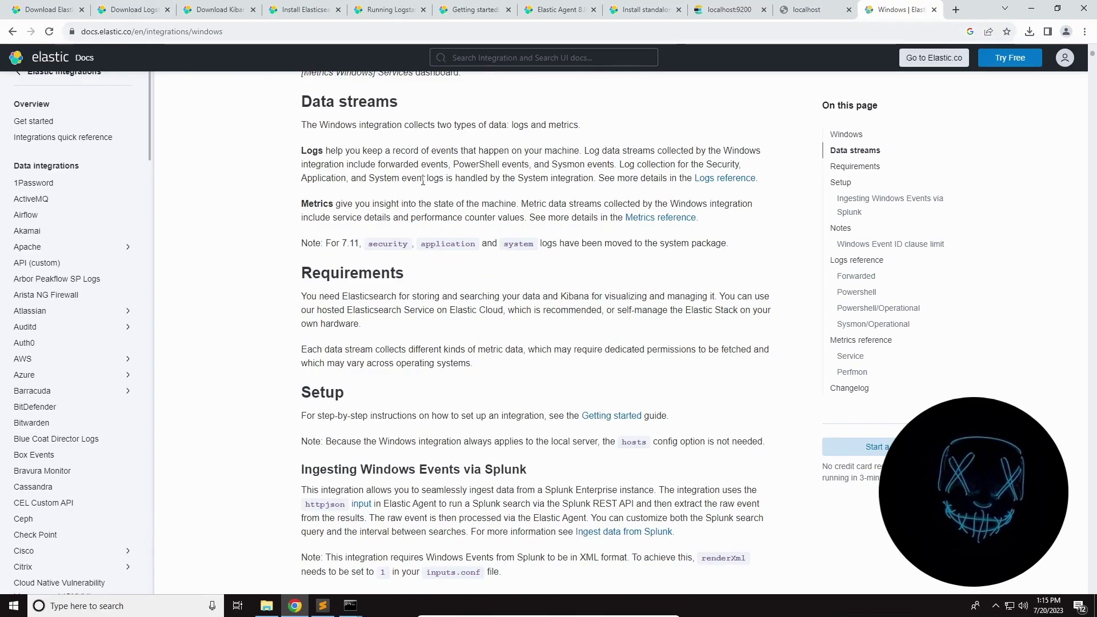
Switch to File Explorer, go up to the kibana-8.8.2 folder, minimize it and bring the Kibana console forward to check startup
left_click(266, 605)
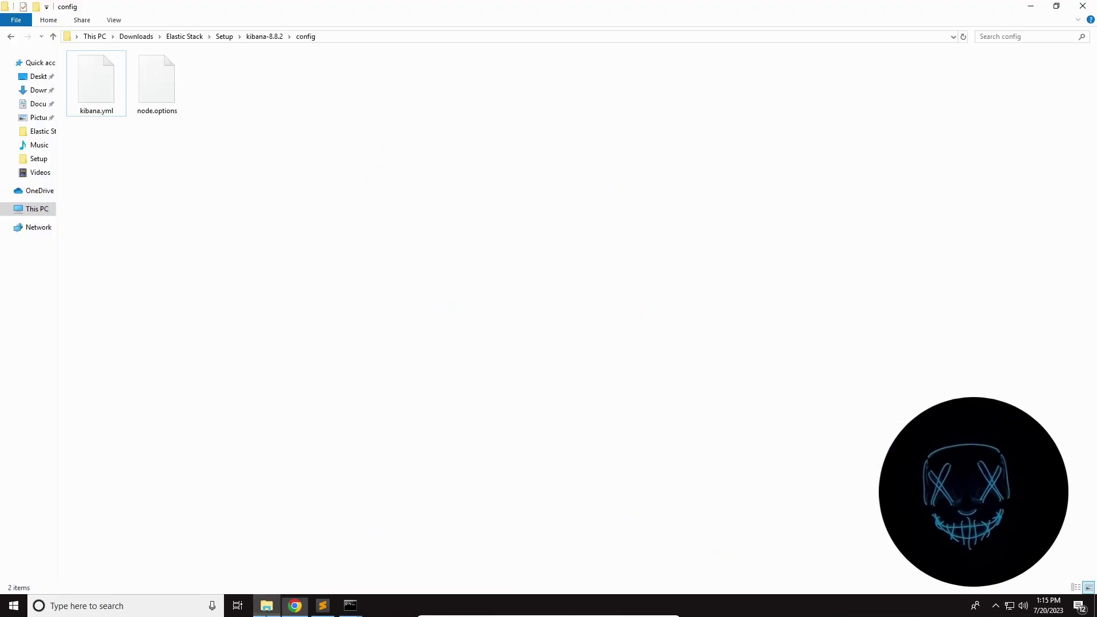
left_click(53, 36)
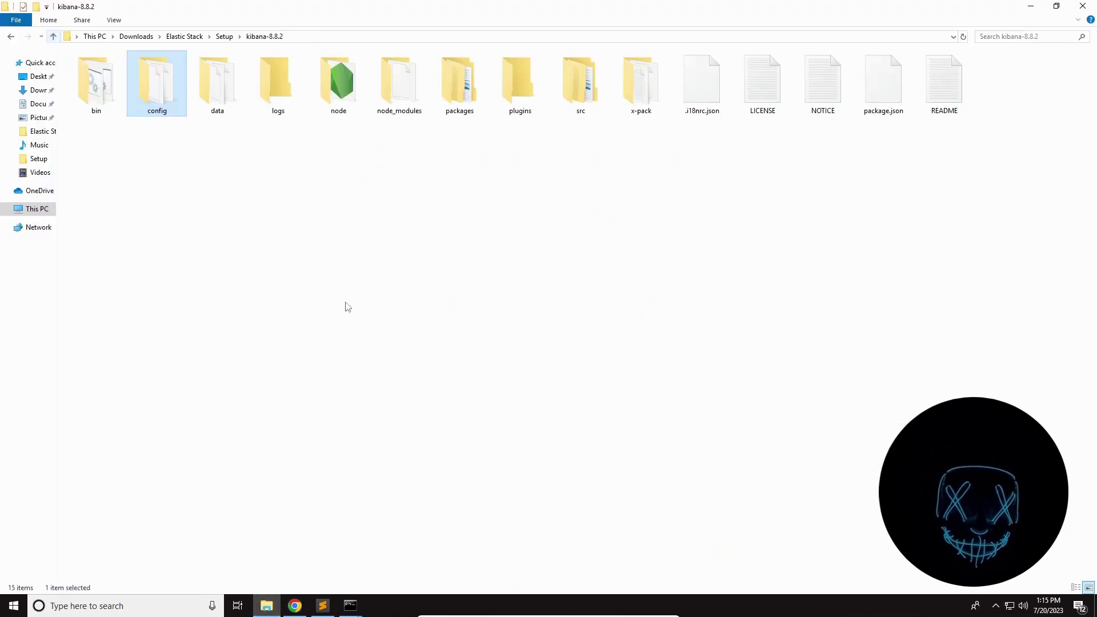
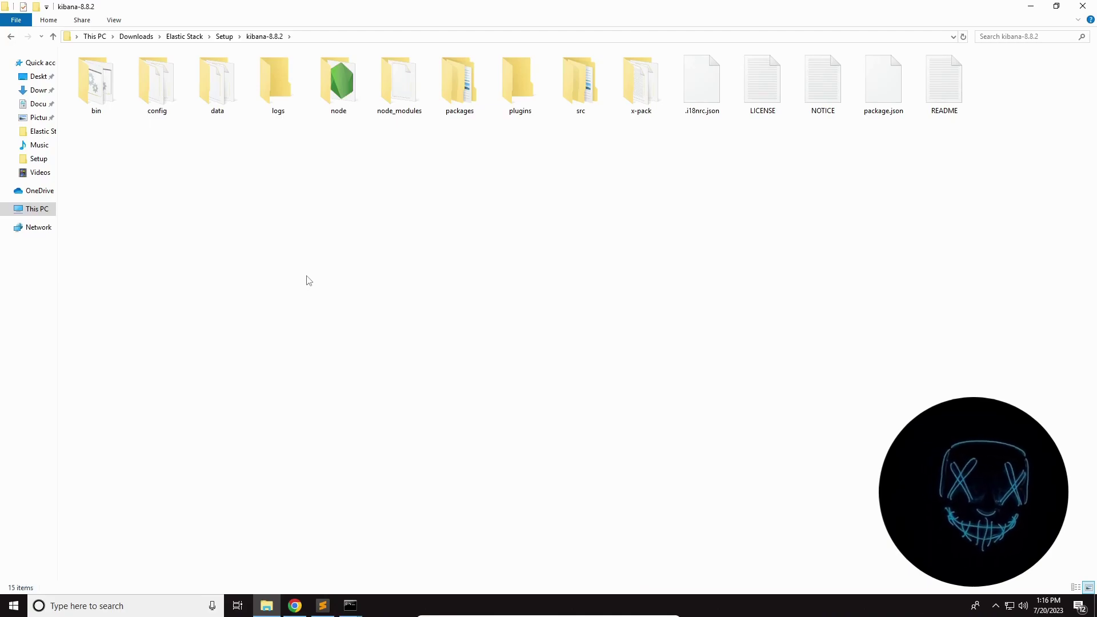
left_click(1031, 6)
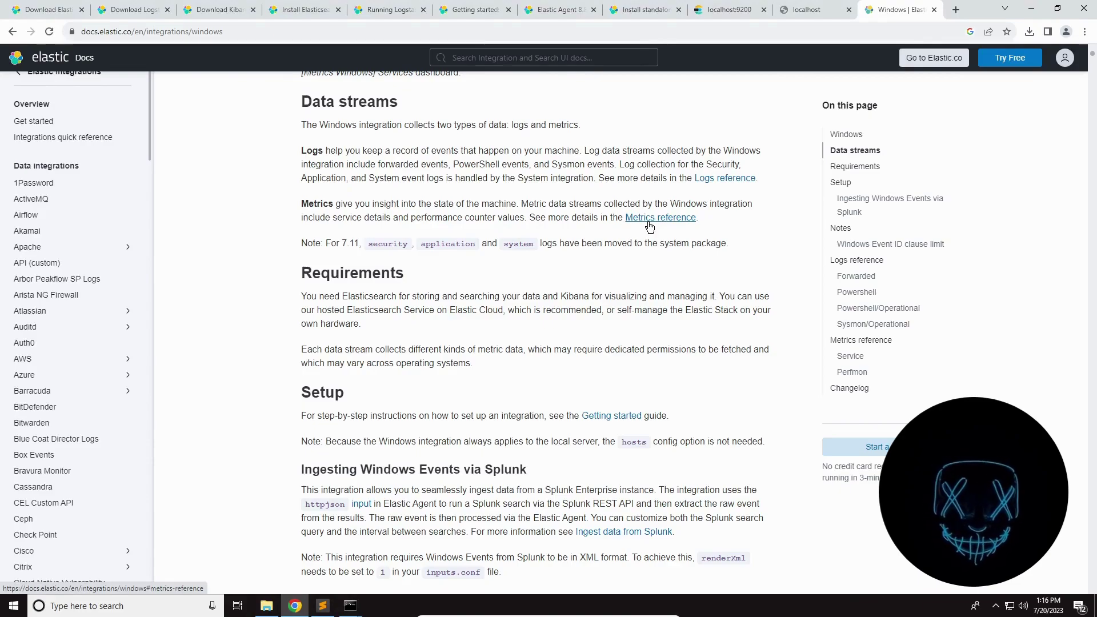
left_click(424, 553)
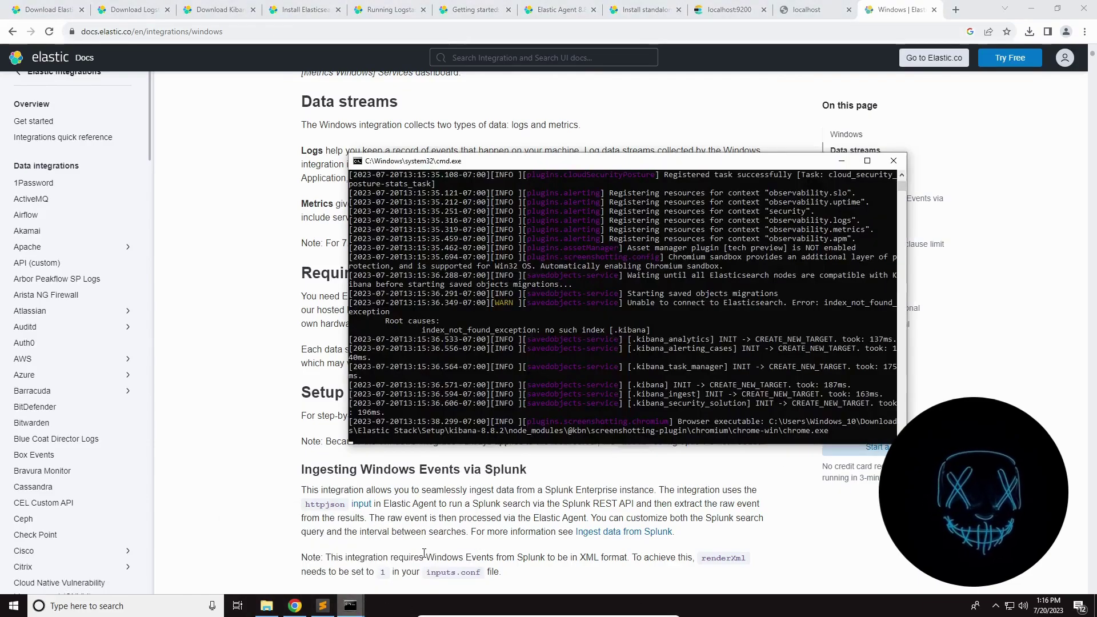
Review the Kibana console's startup log back to its earliest plugin entries
scroll(642, 371, "down", 3)
scroll(643, 373, "up", 4)
scroll(642, 373, "up", 10)
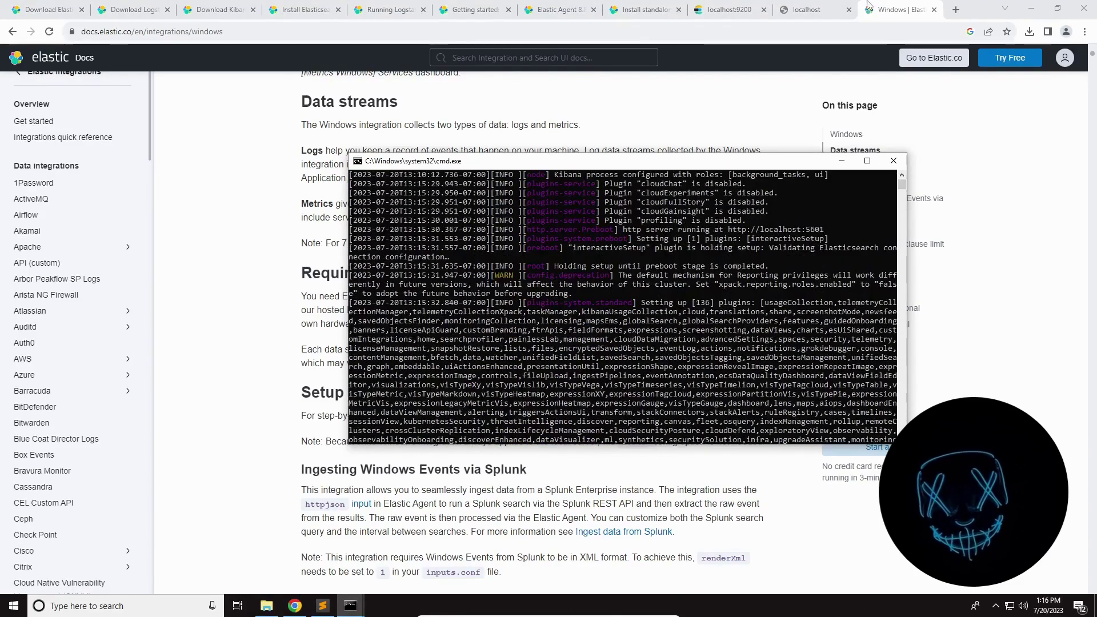
Return to the localhost:5601 tab and reload the page to check whether Kibana responds
left_click(847, 8)
left_click(49, 32)
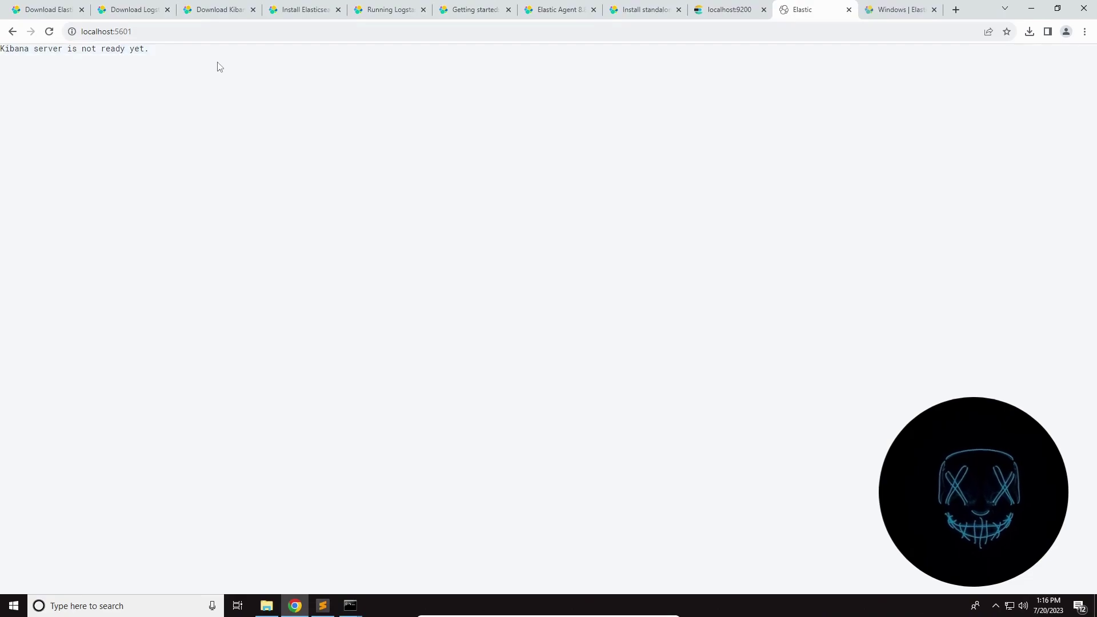
left_click(227, 25)
key("Return")
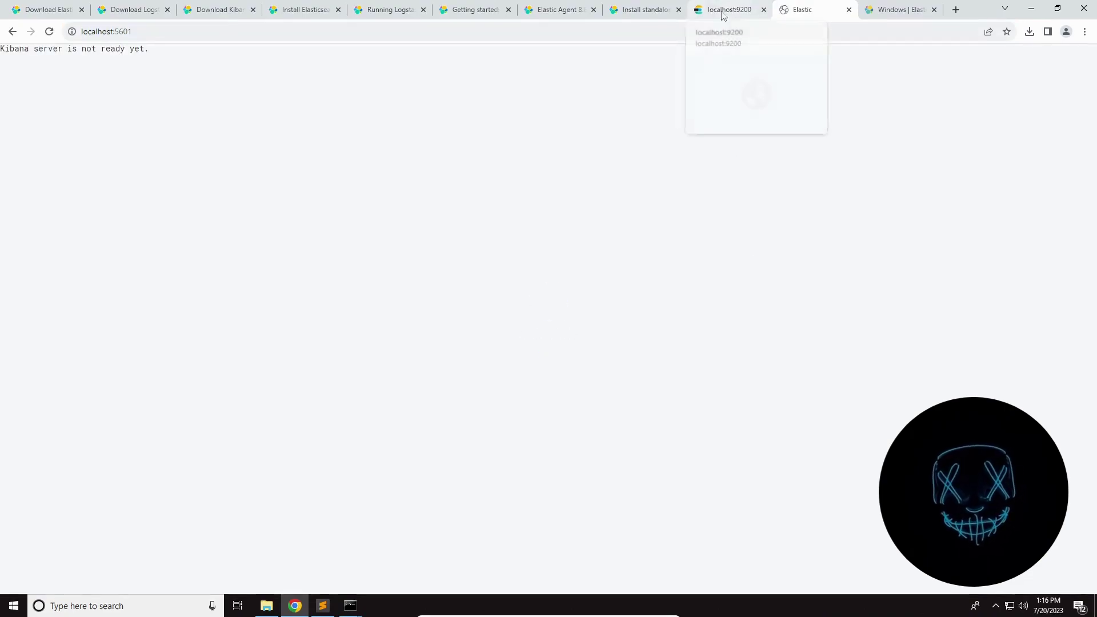
Bring the Kibana console forward, maximize it and examine the startup log for warnings and saved objects migration entries
mouse_move(350, 604)
left_click(423, 539)
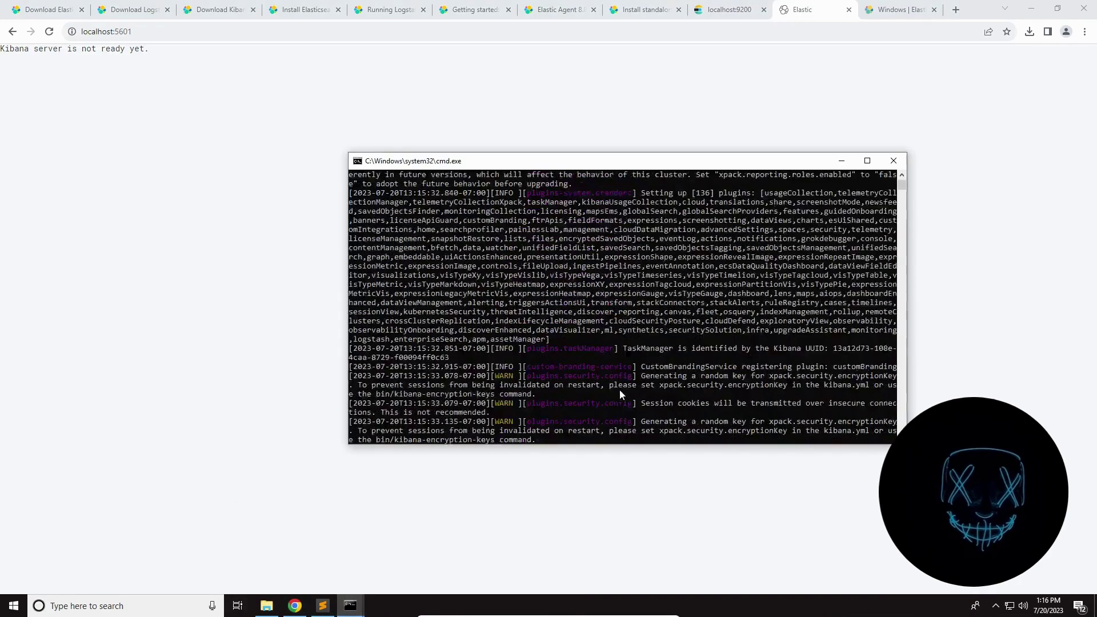
mouse_move(900, 188)
left_mouse_down()
mouse_move(902, 309)
mouse_move(901, 188)
left_mouse_up()
scroll(564, 307, "up", 4)
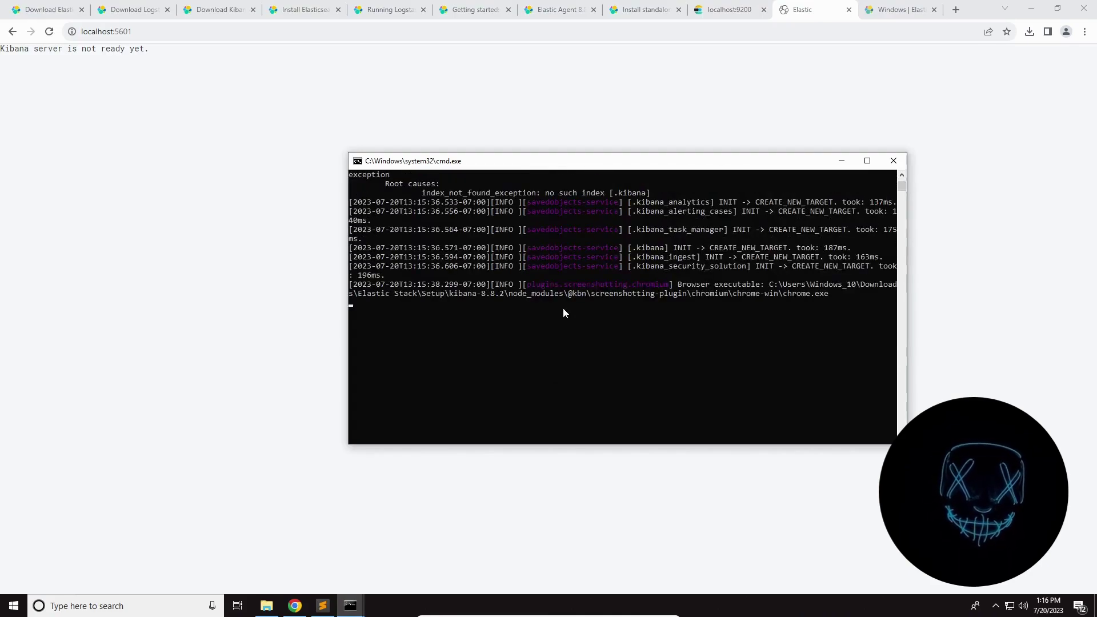
left_click(867, 161)
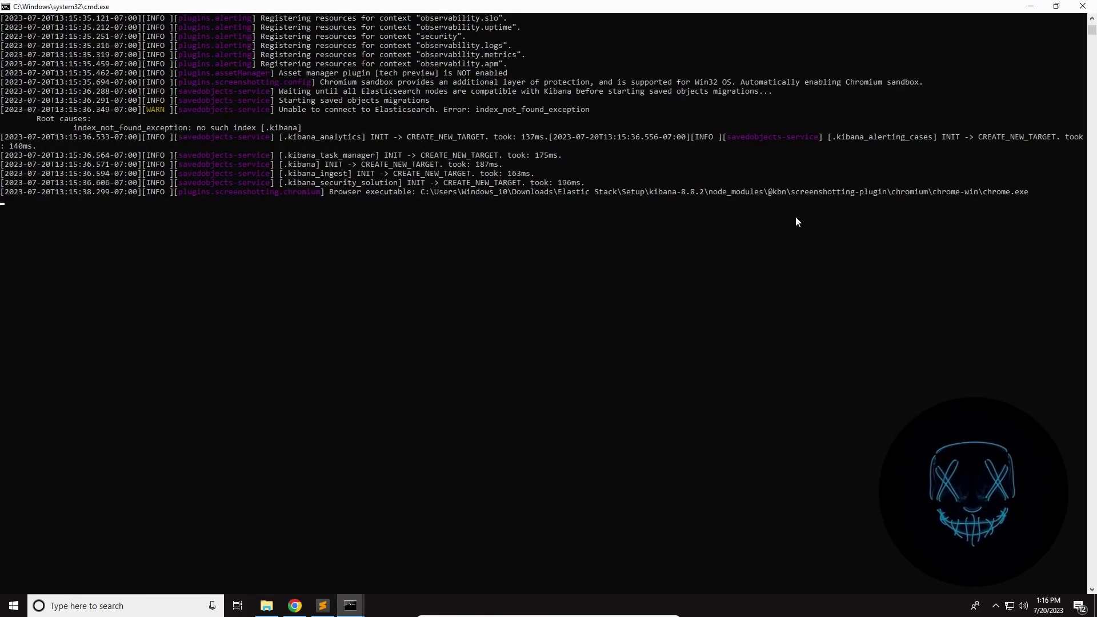
scroll(537, 377, "up", 2)
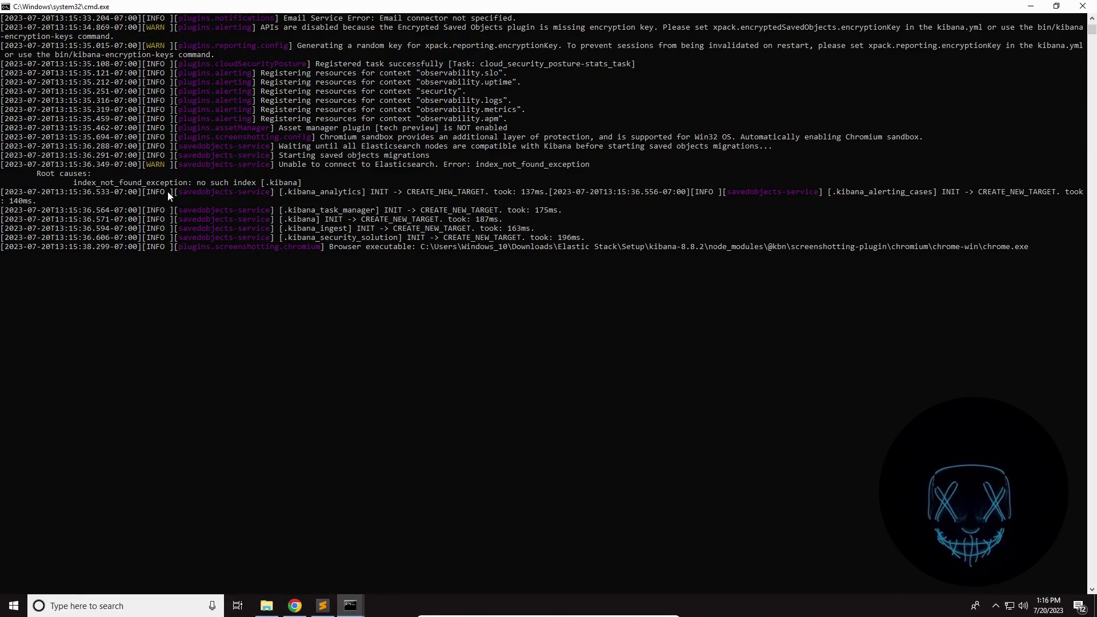
scroll(167, 191, "up", 1)
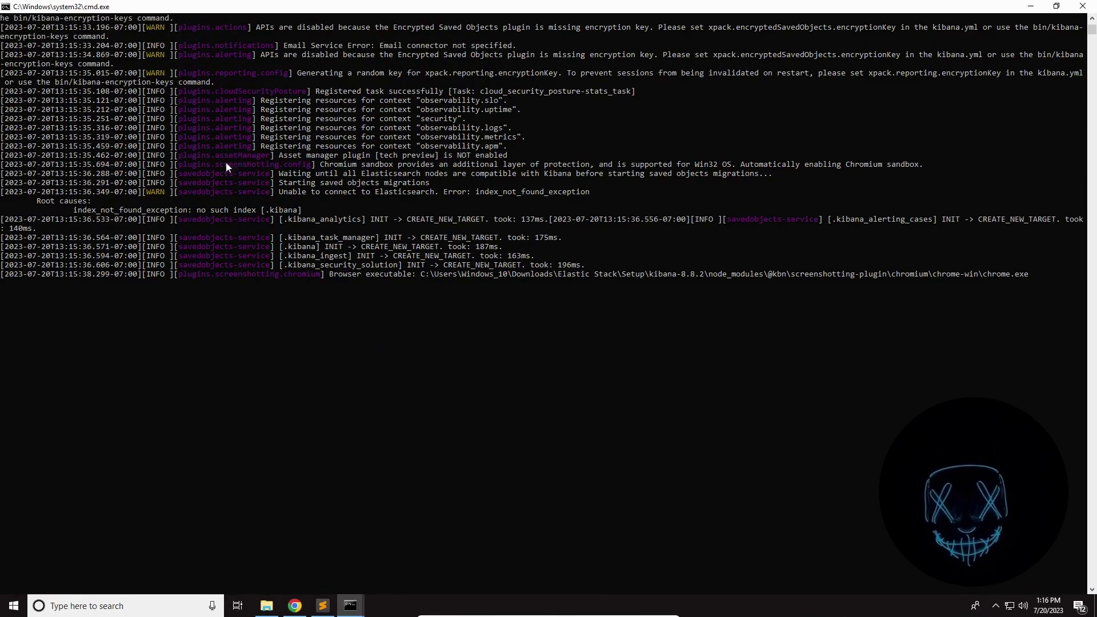
scroll(206, 210, "up", 3)
scroll(202, 204, "up", 2)
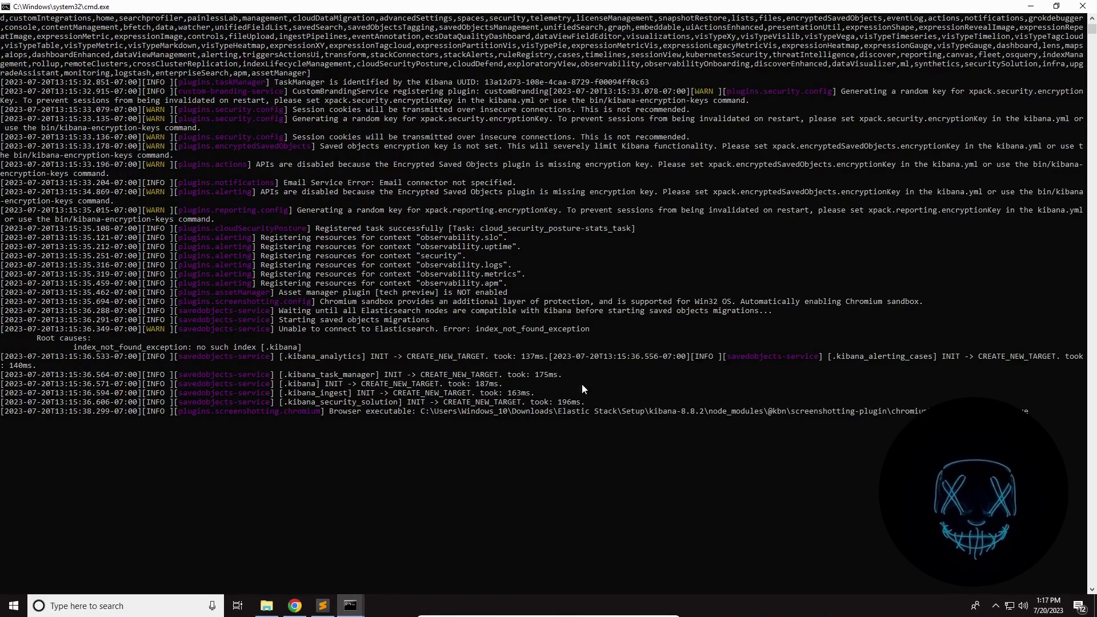
scroll(723, 337, "up", 2)
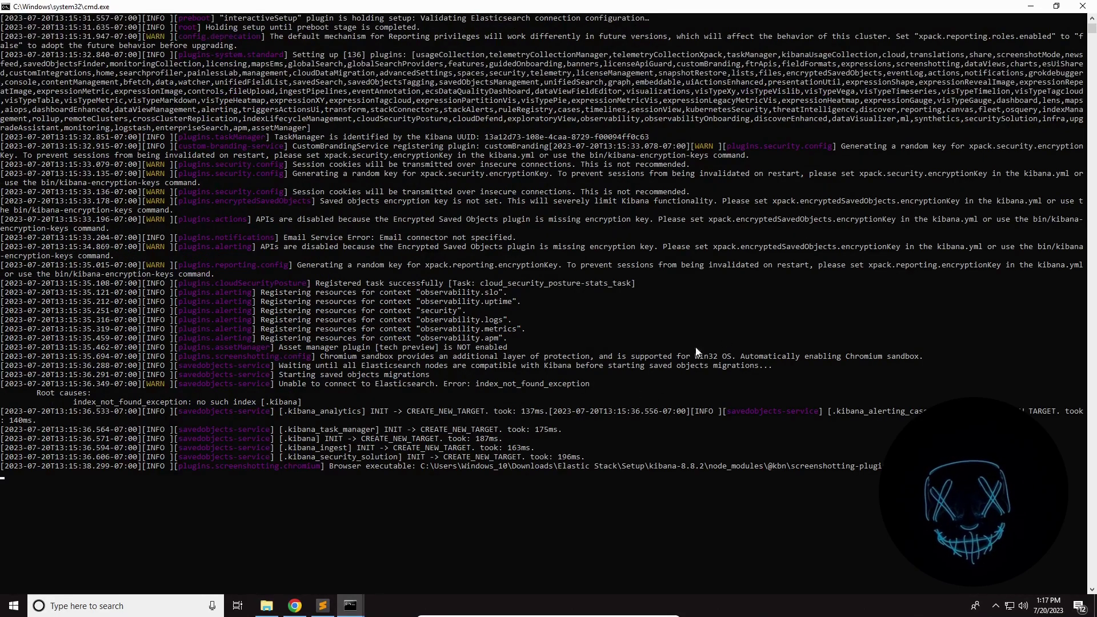
Highlight the index_not_found_exception root-cause line in the Kibana log, and release the selection so output resumes
left_click_drag(319, 400, 87, 408)
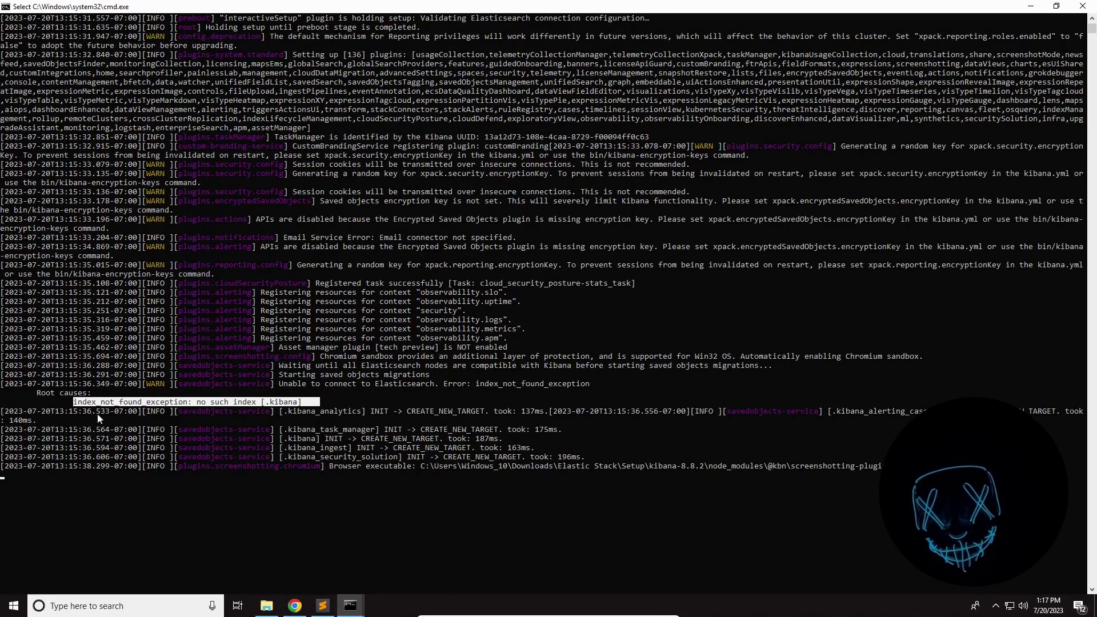
right_click(255, 500)
right_click(255, 502)
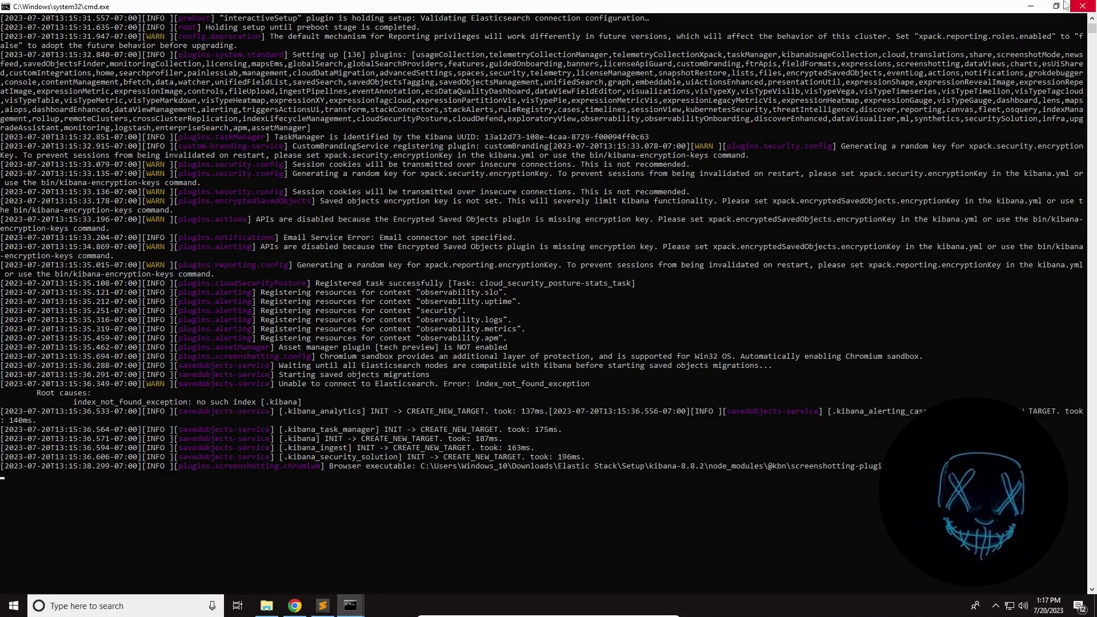
Minimize the console to reload localhost:5601, and return to the Windows integration documentation while the page loads
left_click(1027, 6)
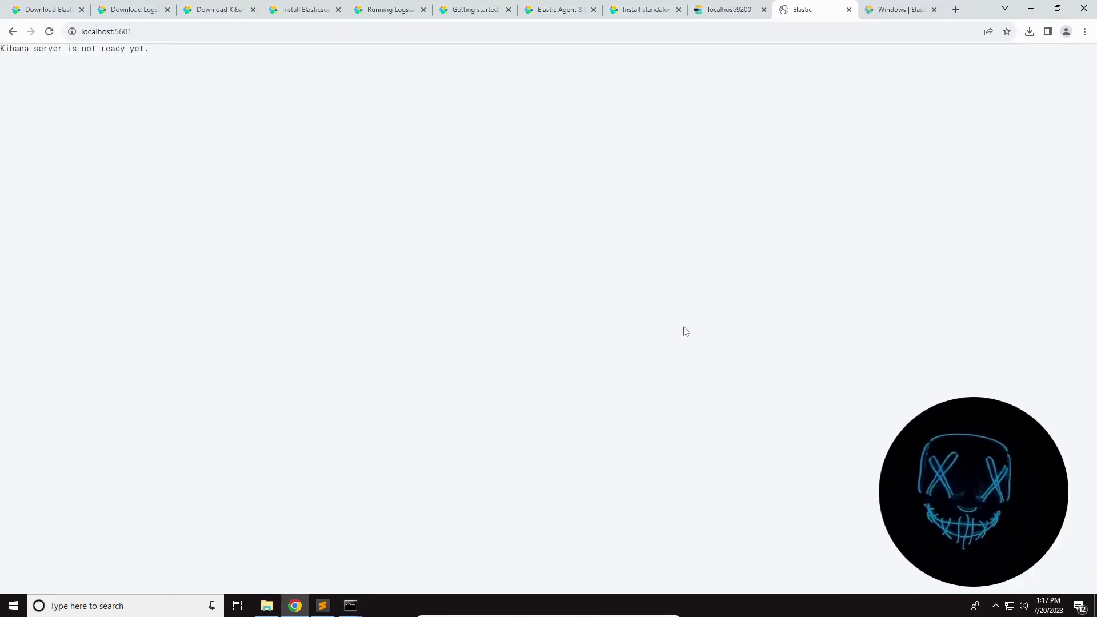
left_click(50, 32)
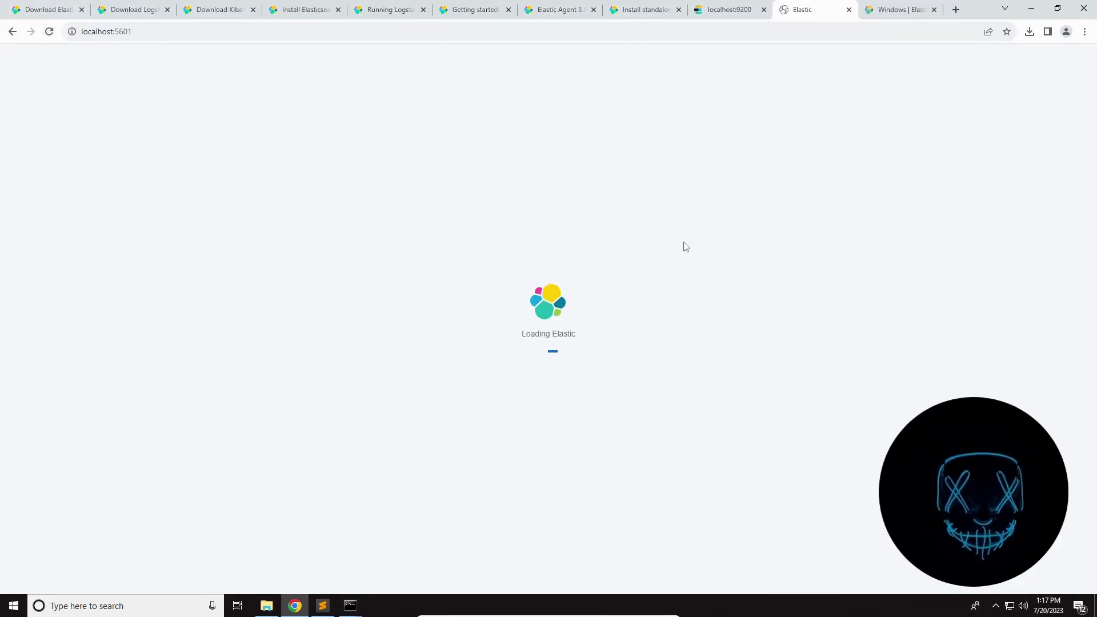
left_click(914, 6)
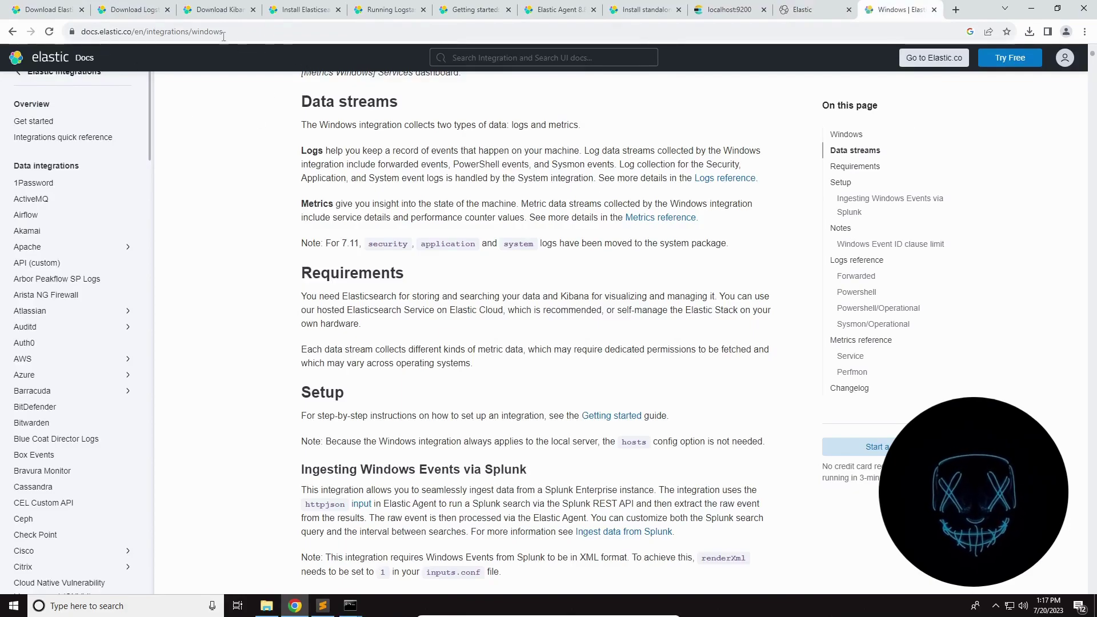
Review the introduction and data streams overview on the Windows integration page of the Elastic docs
double_click(171, 32)
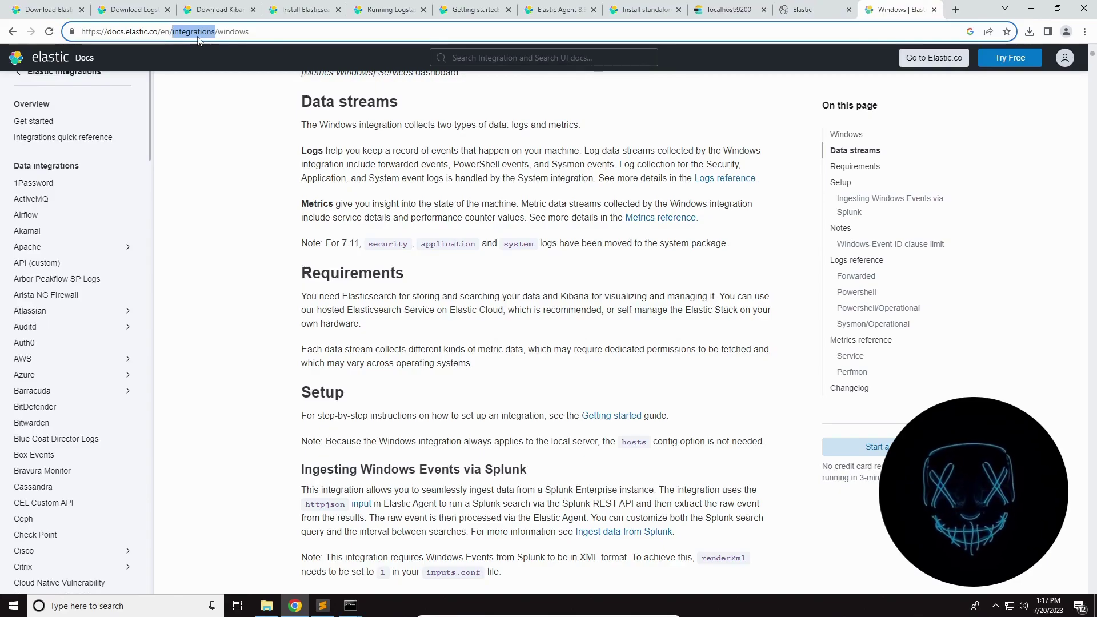
left_click(232, 124)
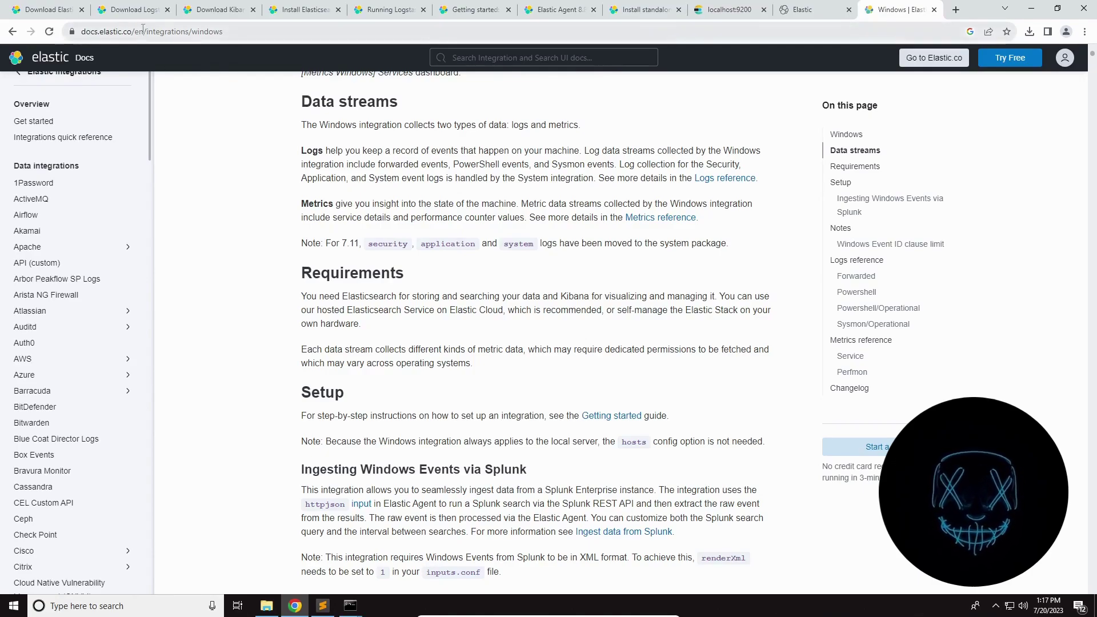
left_click(121, 31)
left_click(247, 208)
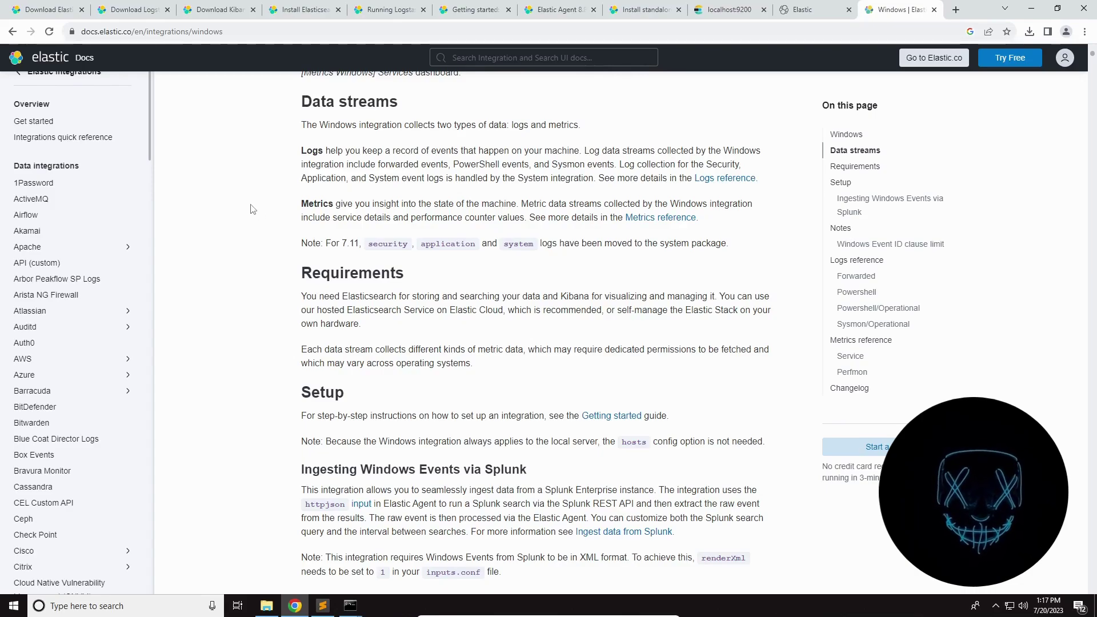
scroll(253, 209, "up", 4)
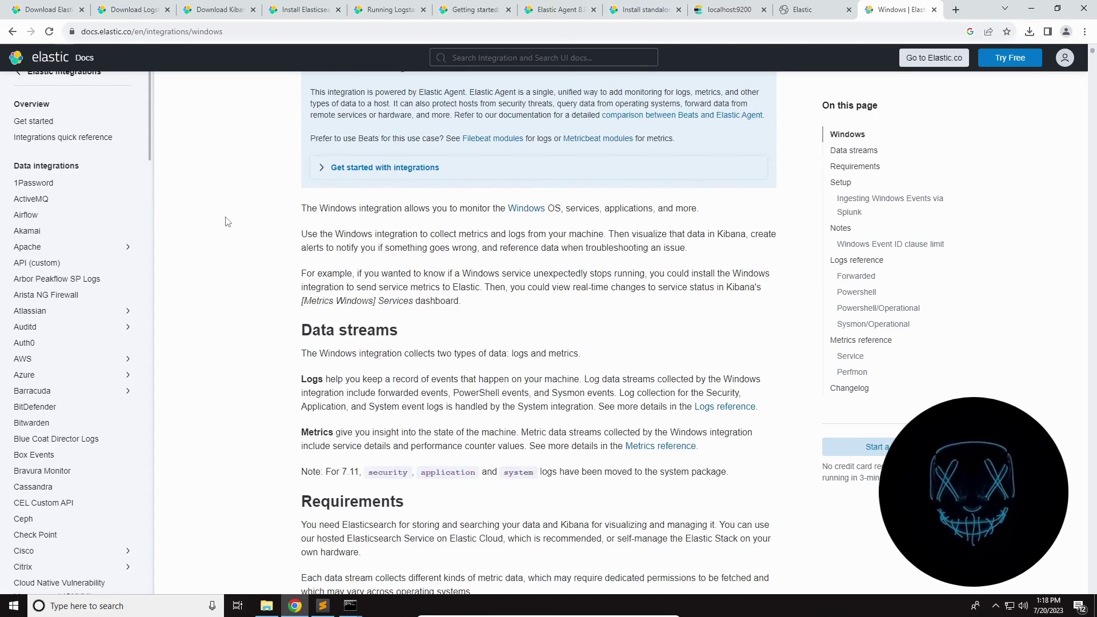
scroll(229, 223, "up", 2)
scroll(257, 154, "up", 1)
scroll(270, 227, "down", 6)
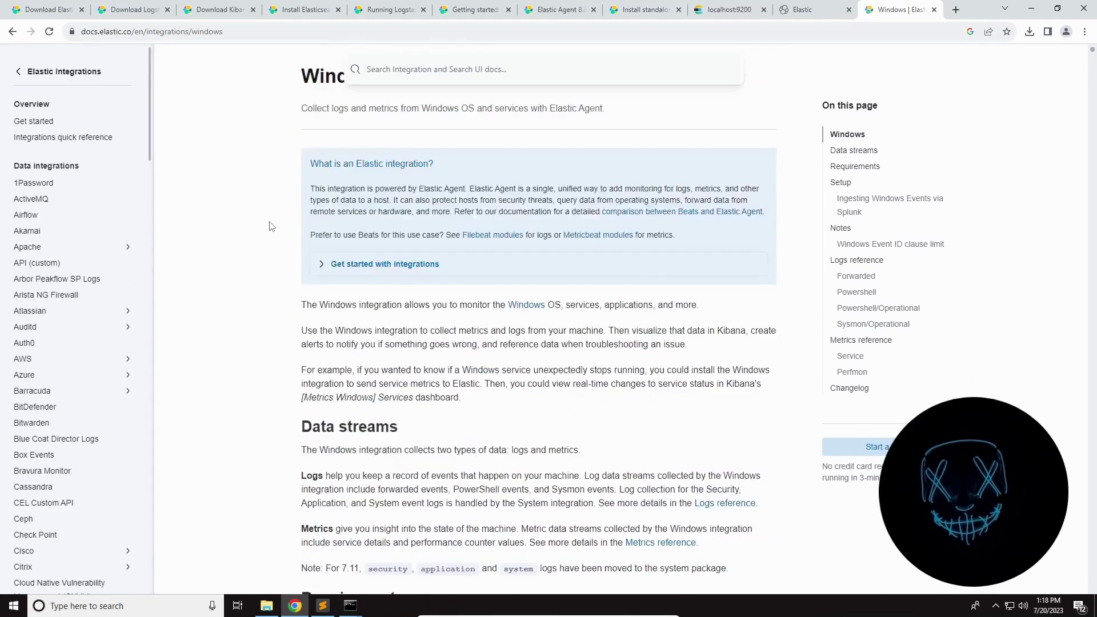
scroll(272, 227, "down", 2)
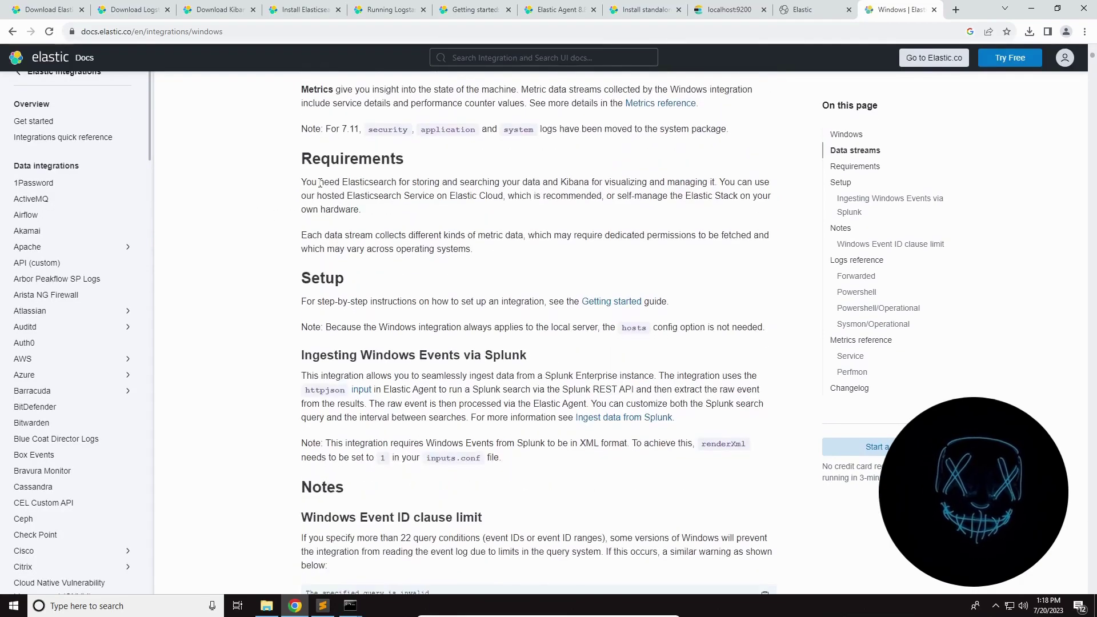
Read the requirements and setup notes for the Windows integration
scroll(303, 184, "down", 2)
left_click_drag(303, 184, 557, 235)
left_click(555, 237)
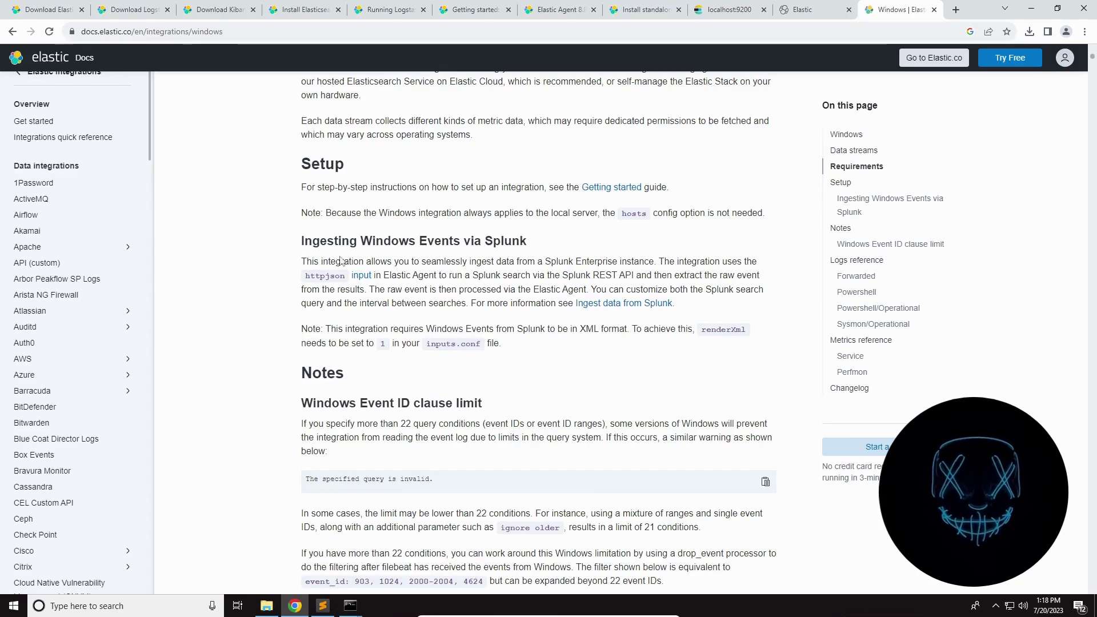
scroll(305, 326, "up", 4)
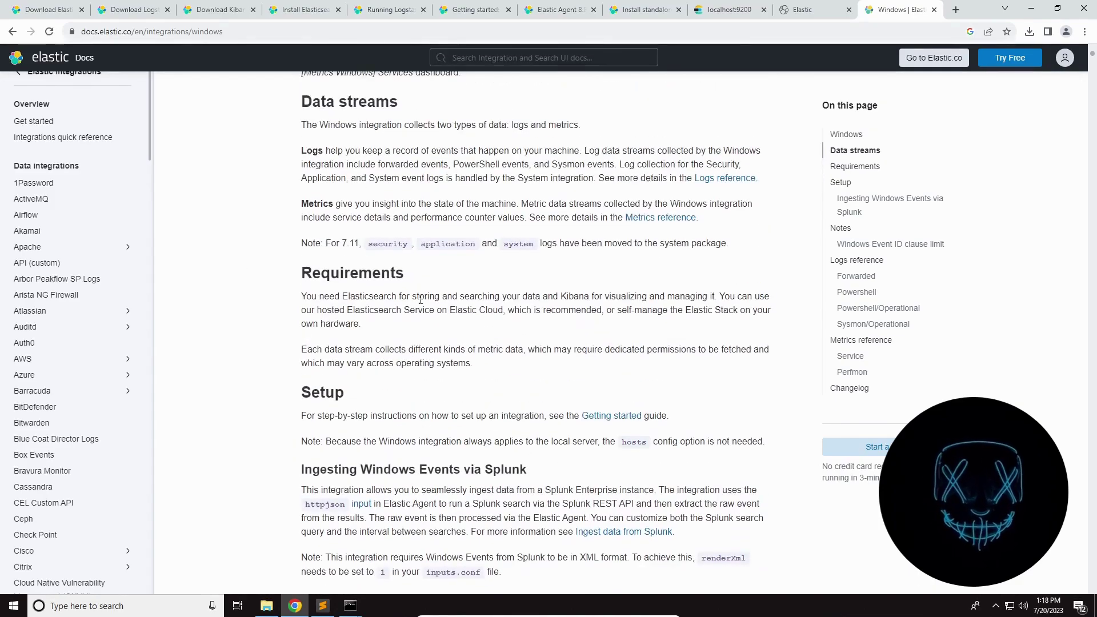
scroll(268, 366, "down", 2)
left_click_drag(341, 303, 464, 305)
left_click(400, 322)
left_click_drag(341, 326, 781, 331)
left_click(341, 351)
scroll(268, 347, "down", 2)
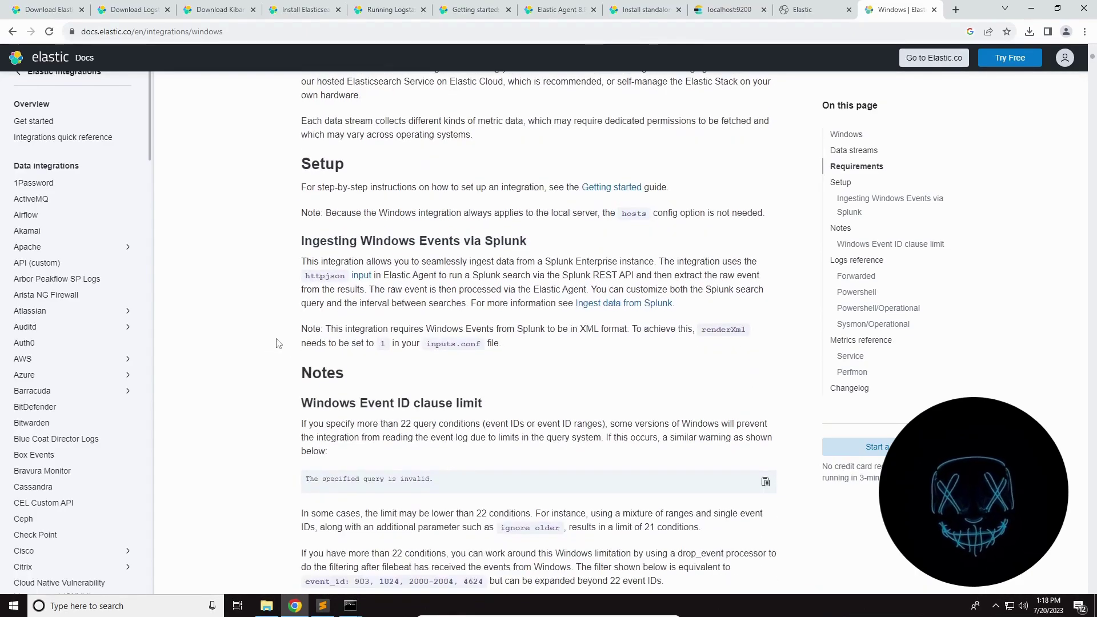
Examine the Windows event ID clause limit notes, the drop_event filter example and the logs reference
scroll(274, 342, "down", 3)
scroll(285, 343, "down", 1)
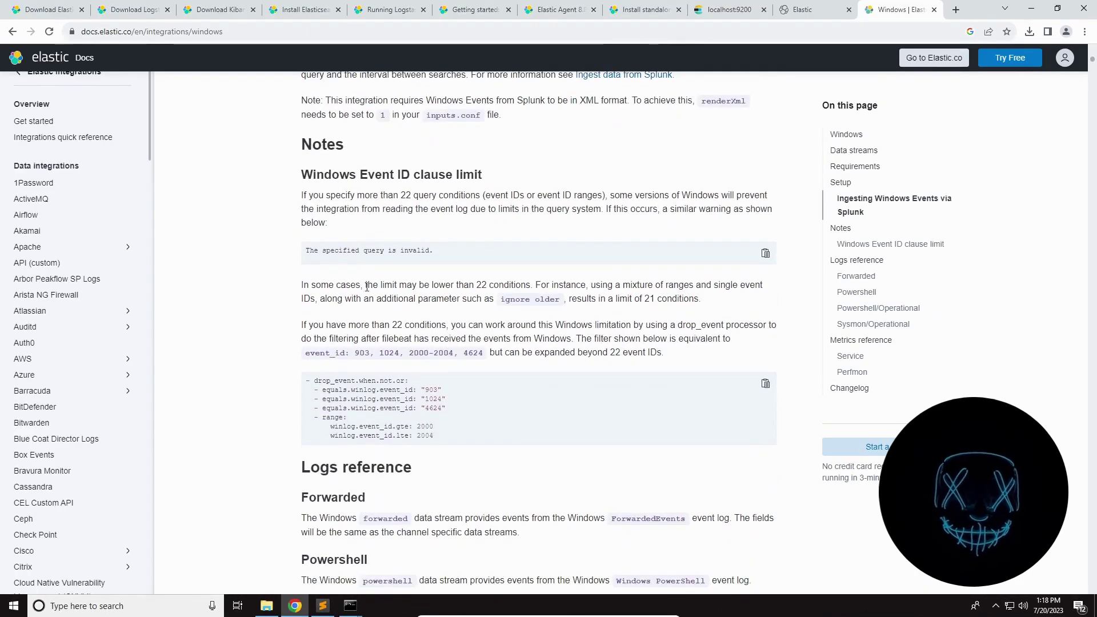
left_click_drag(313, 380, 461, 434)
left_click(275, 409)
scroll(278, 407, "down", 10)
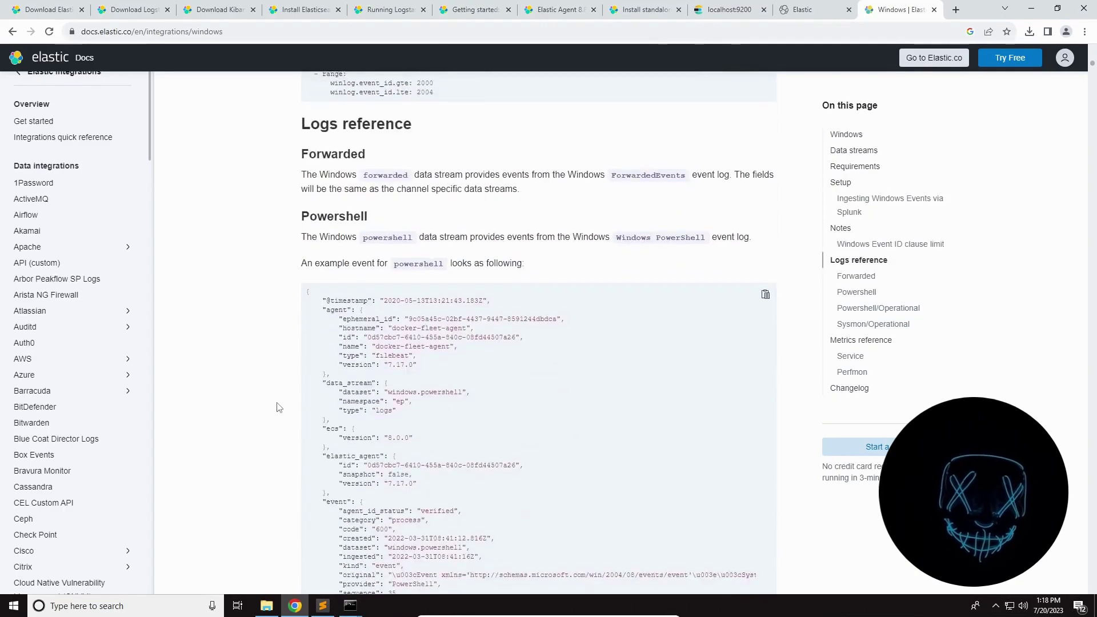
scroll(278, 407, "up", 15)
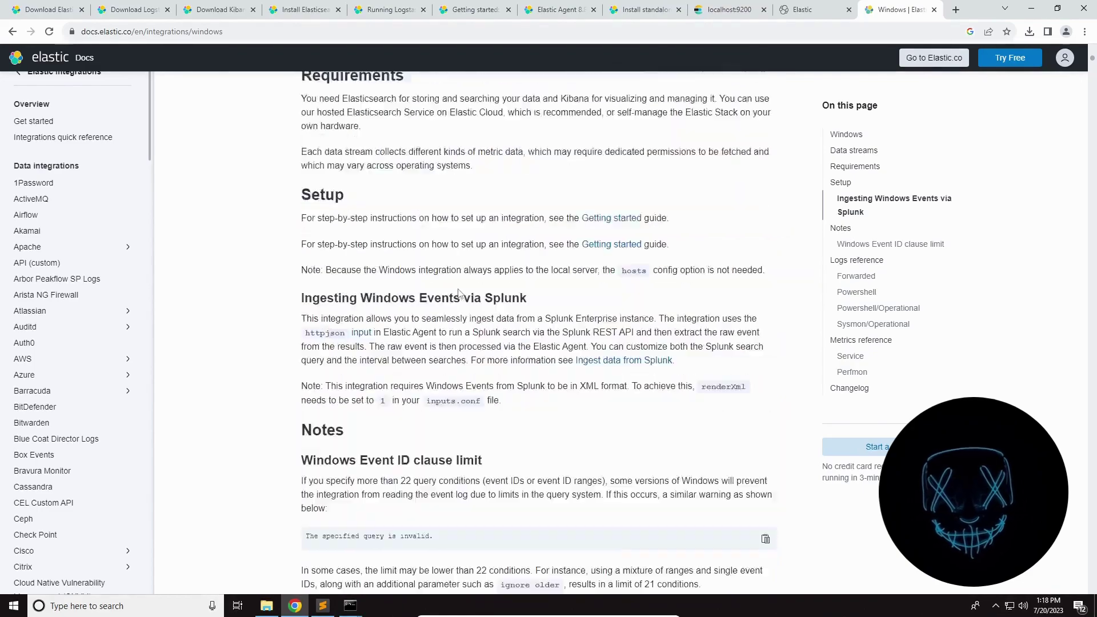
scroll(460, 294, "up", 5)
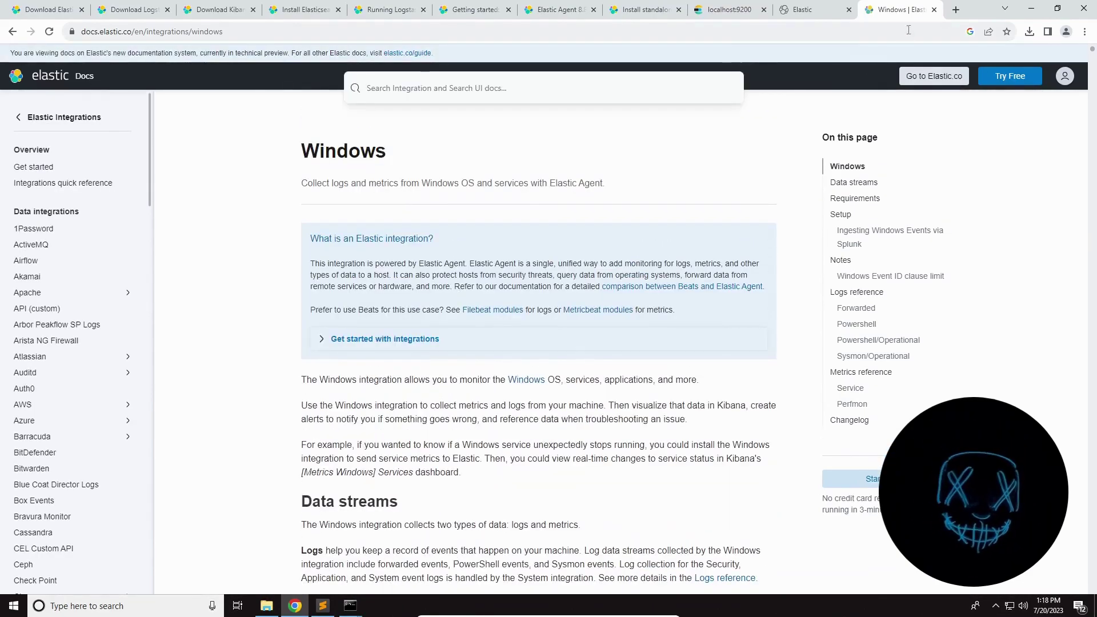
Check the running console window and reload the Kibana page at localhost:5601
left_click(344, 605)
left_click(288, 554)
key("ctrl+shift+Tab")
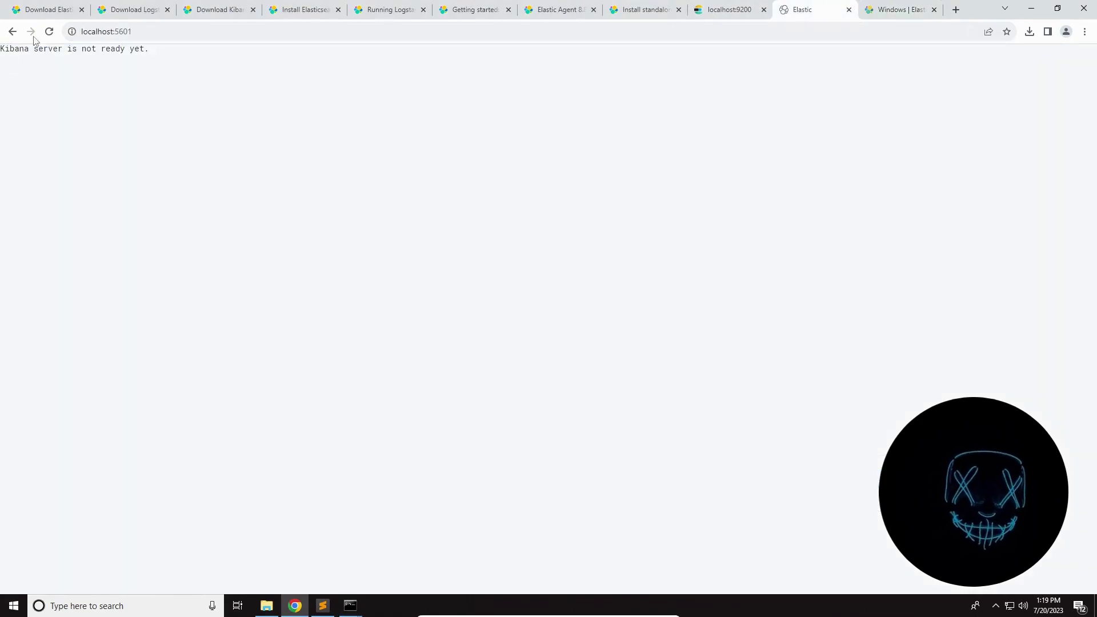
left_click(48, 32)
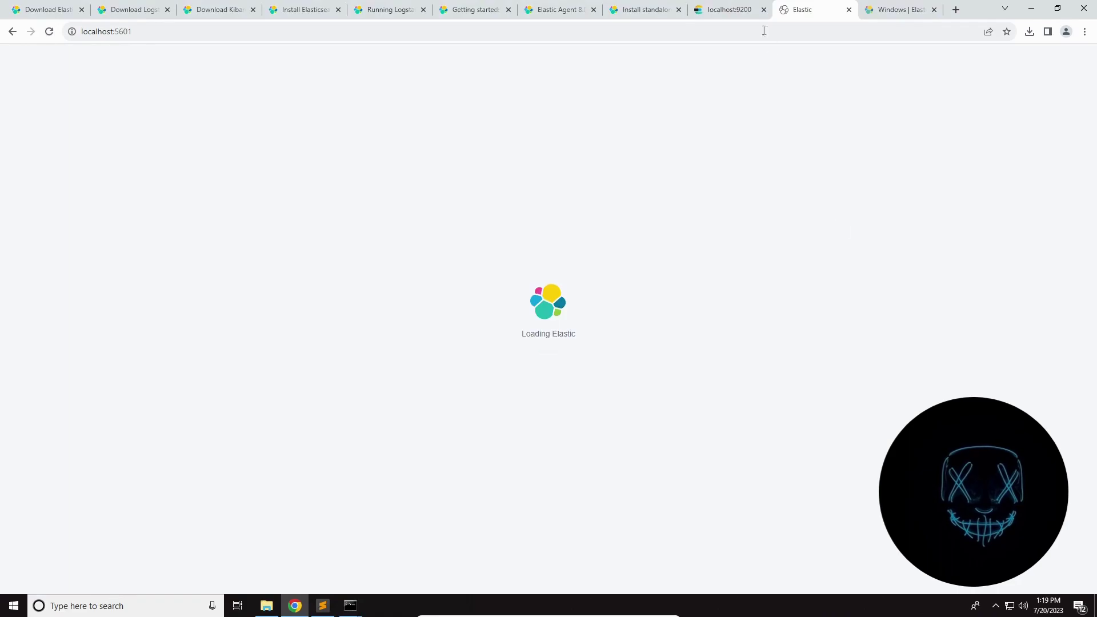
Review the guide for installing standalone Elastic Agents, from its introductory notes to the elastic-agent.yml settings
left_click(646, 10)
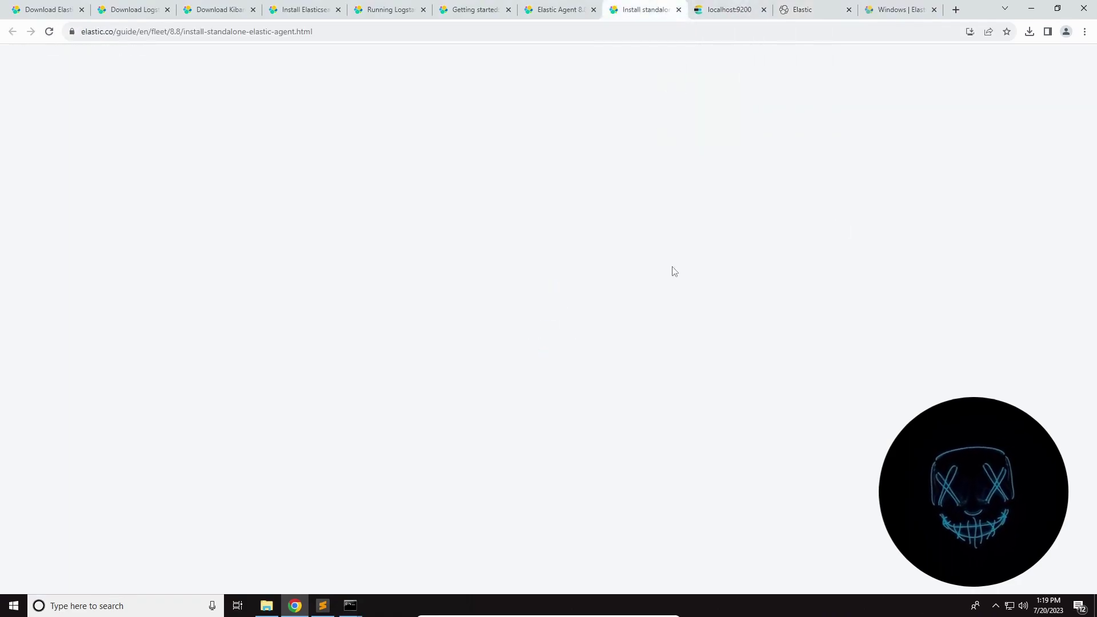
left_click_drag(337, 32, 15, 24)
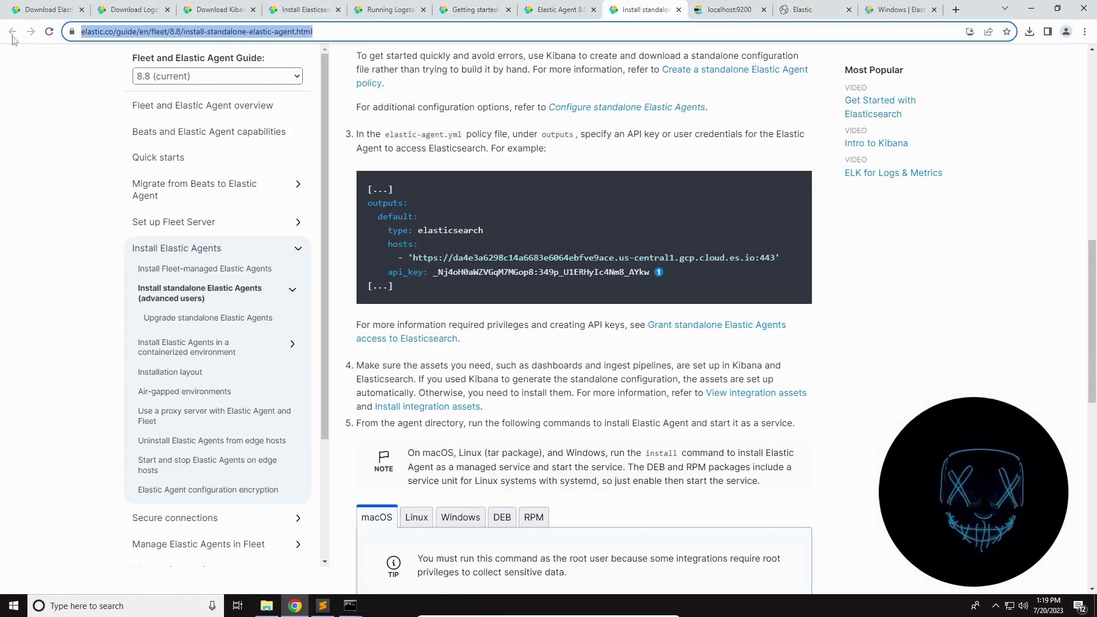
left_click(59, 285)
scroll(74, 289, "up", 10)
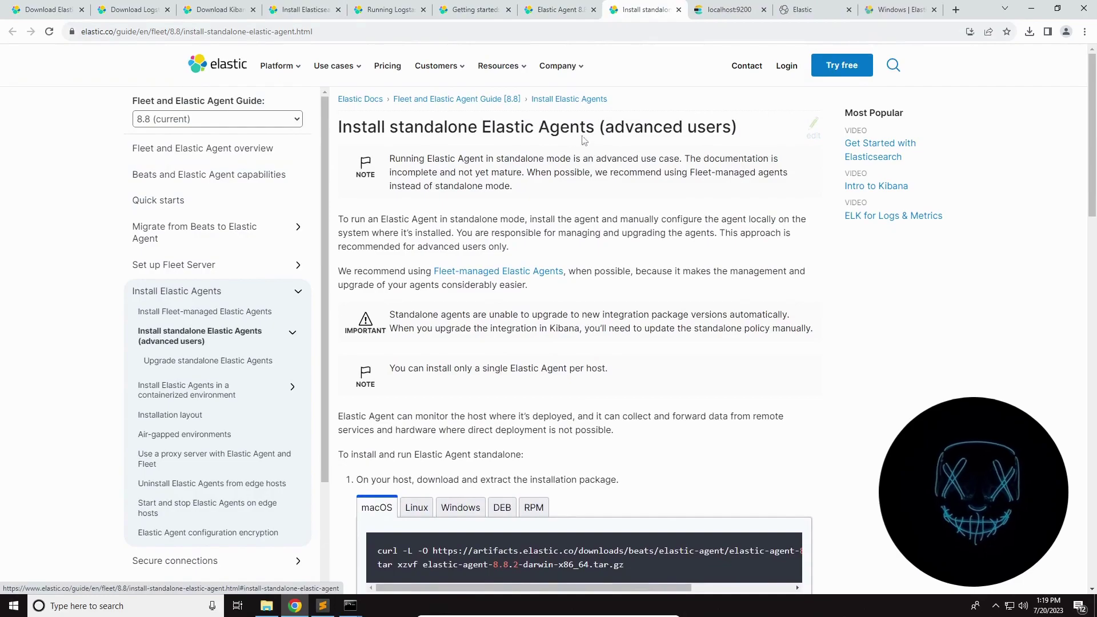
scroll(712, 302, "down", 2)
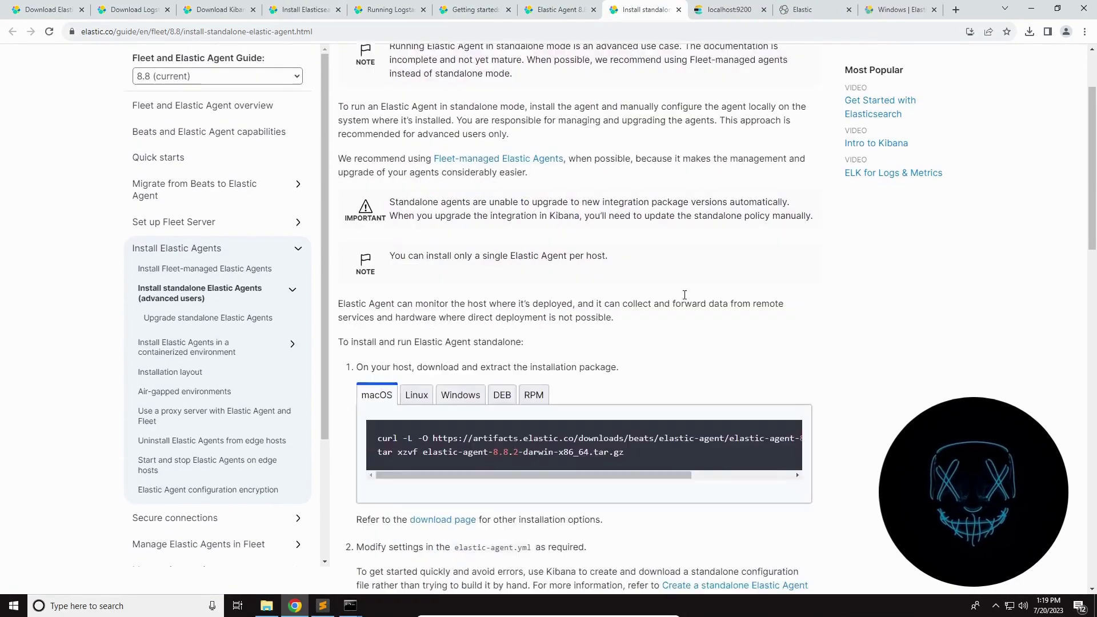
scroll(706, 300, "down", 2)
scroll(675, 229, "up", 4)
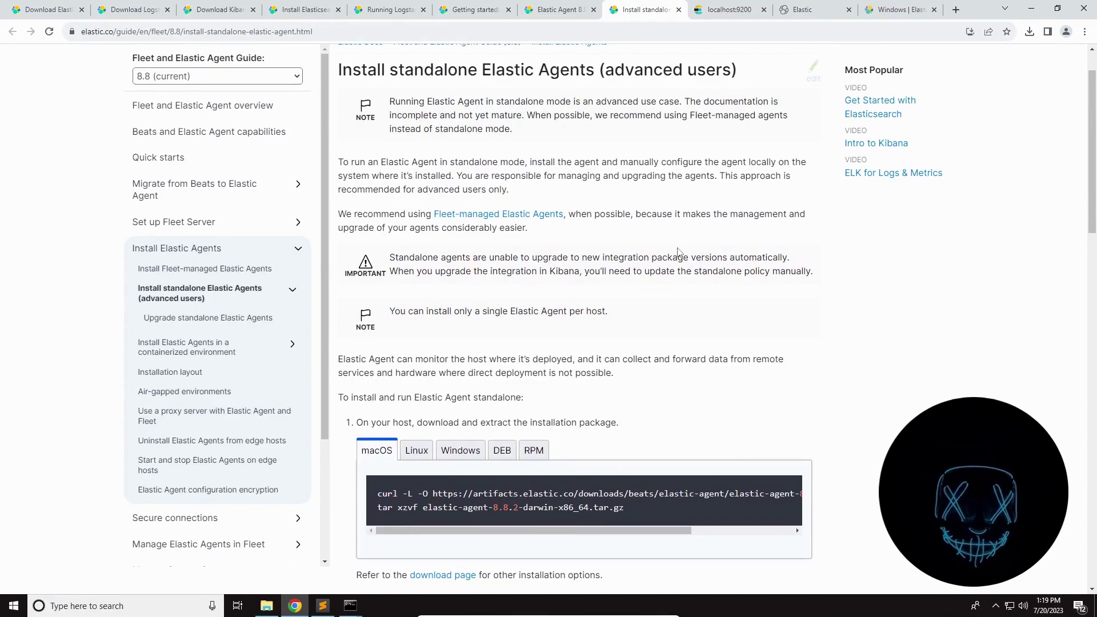
scroll(678, 254, "down", 3)
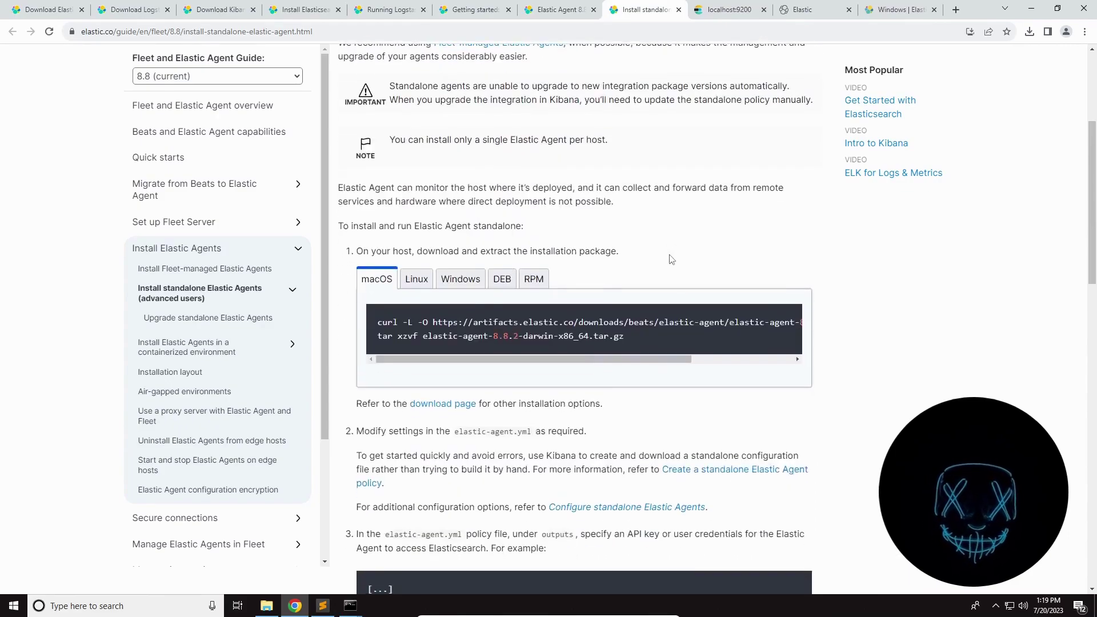
scroll(660, 277, "down", 3)
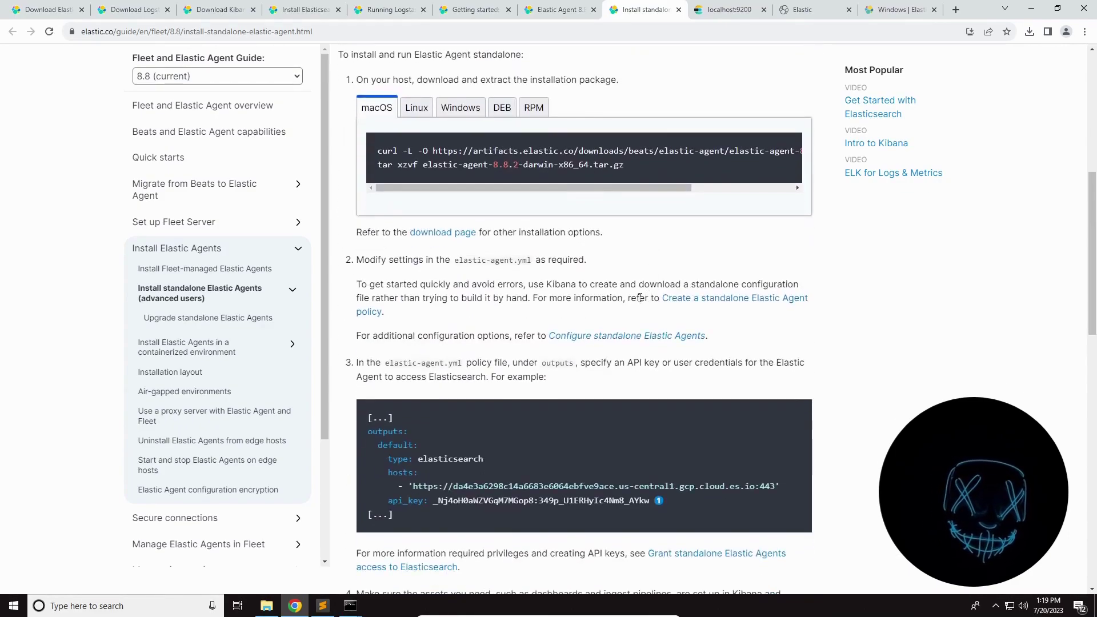
Open the Elastic Agent download page in a new tab and download the Windows 64-bit package
right_click(423, 239)
left_click(457, 244)
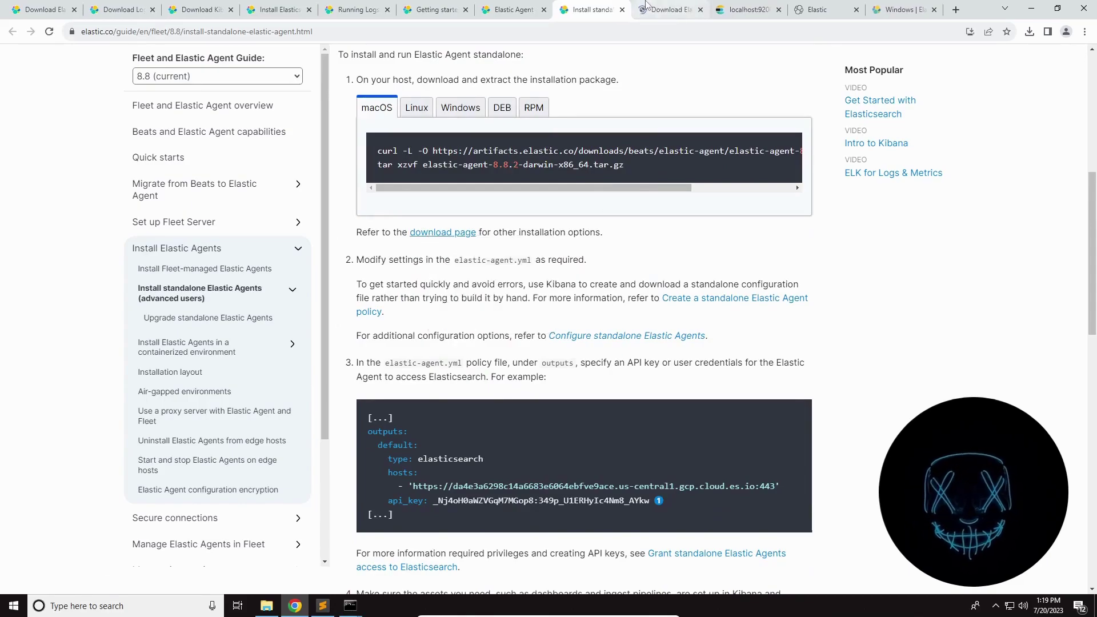
left_click(674, 10)
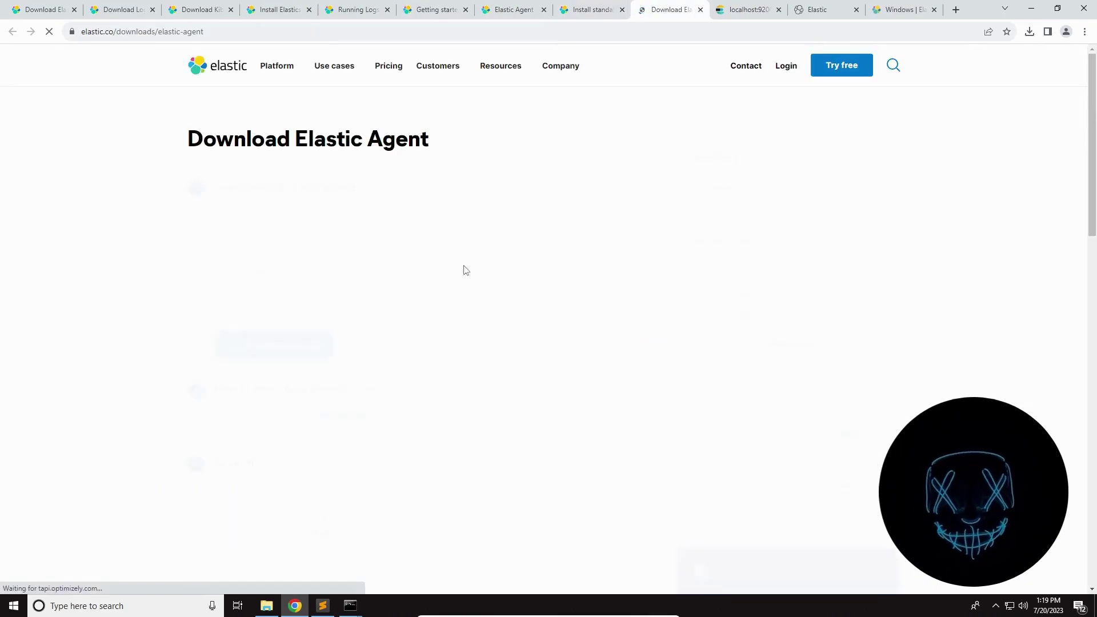
left_click_drag(428, 139, 216, 139)
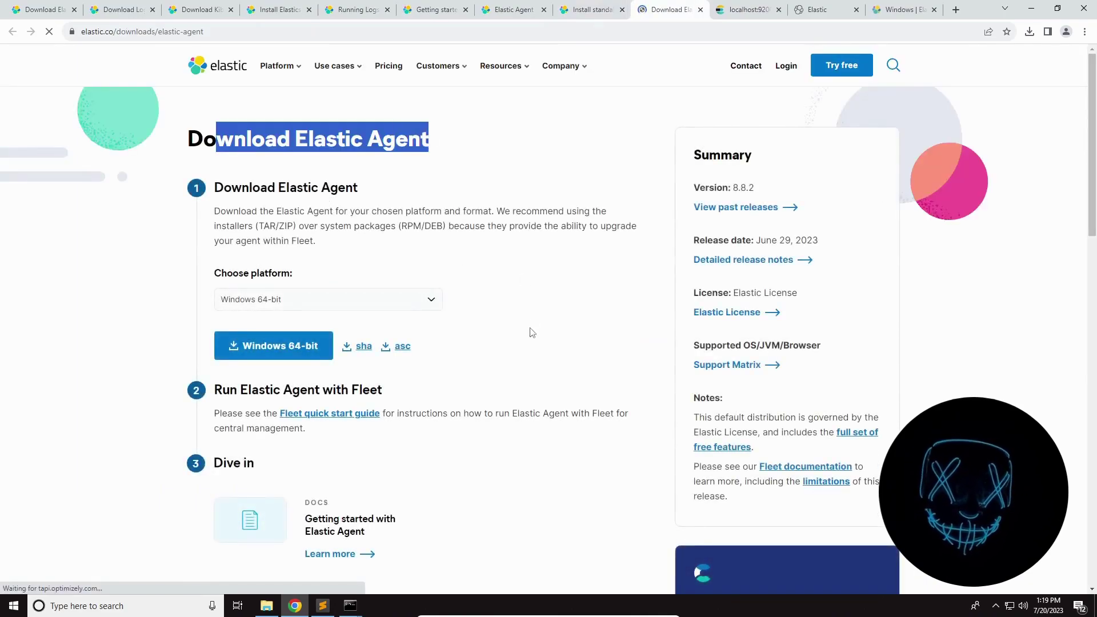
left_click(422, 301)
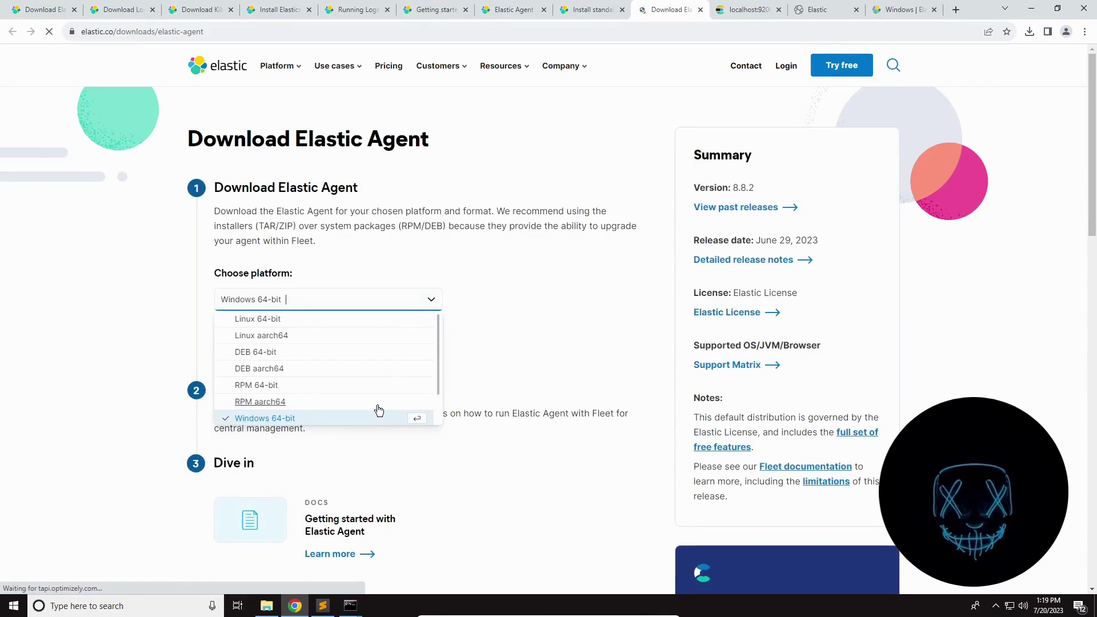
scroll(379, 409, "down", 3)
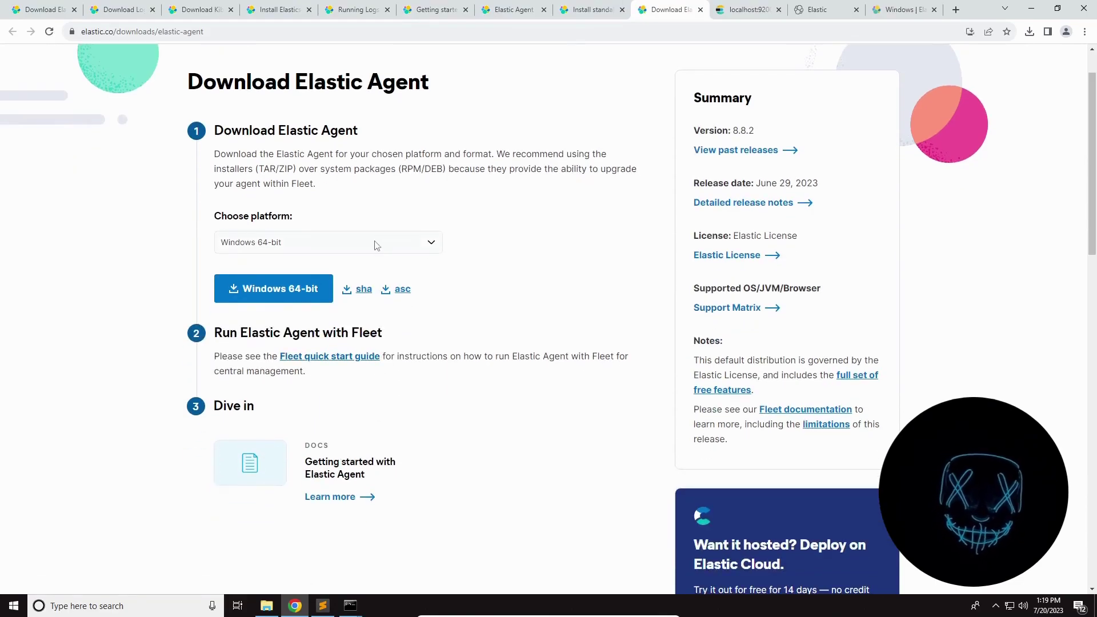
left_click(376, 245)
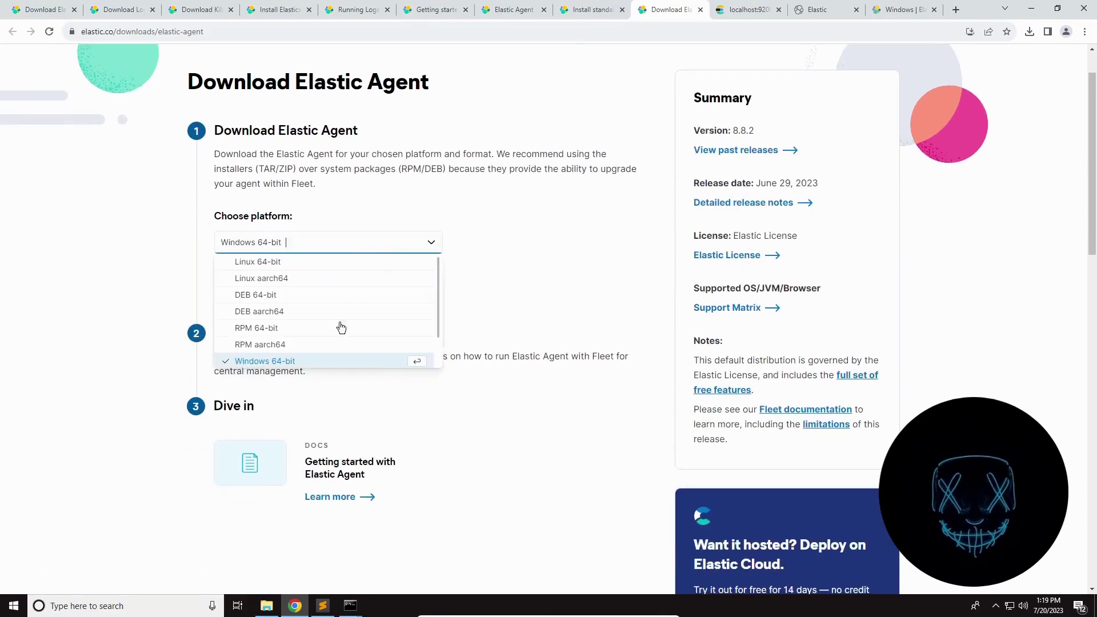
left_click(520, 264)
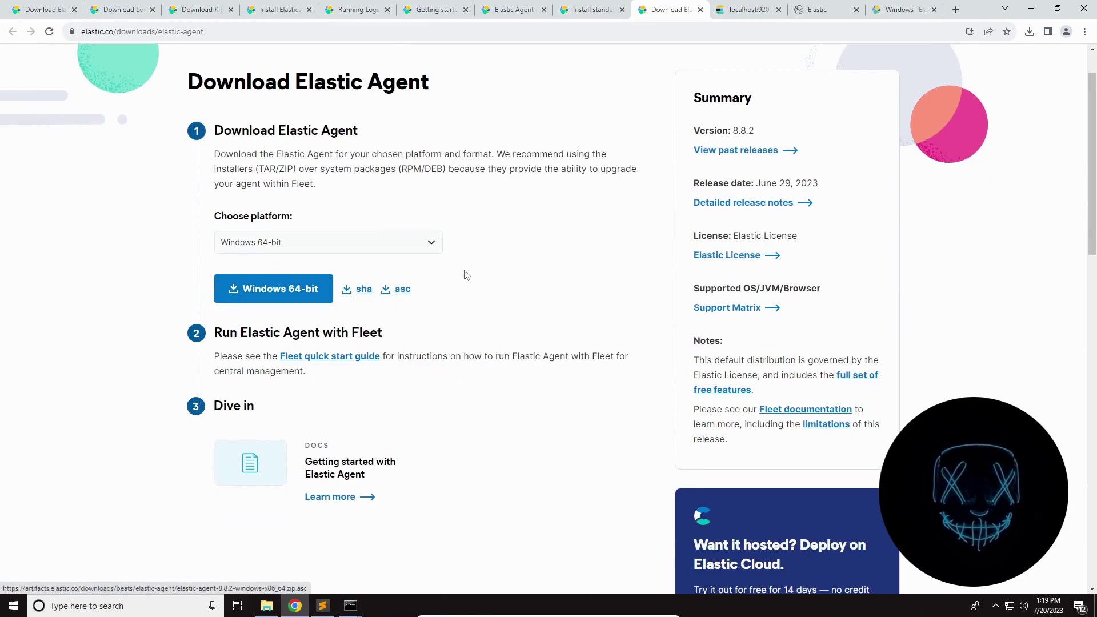
left_click(309, 291)
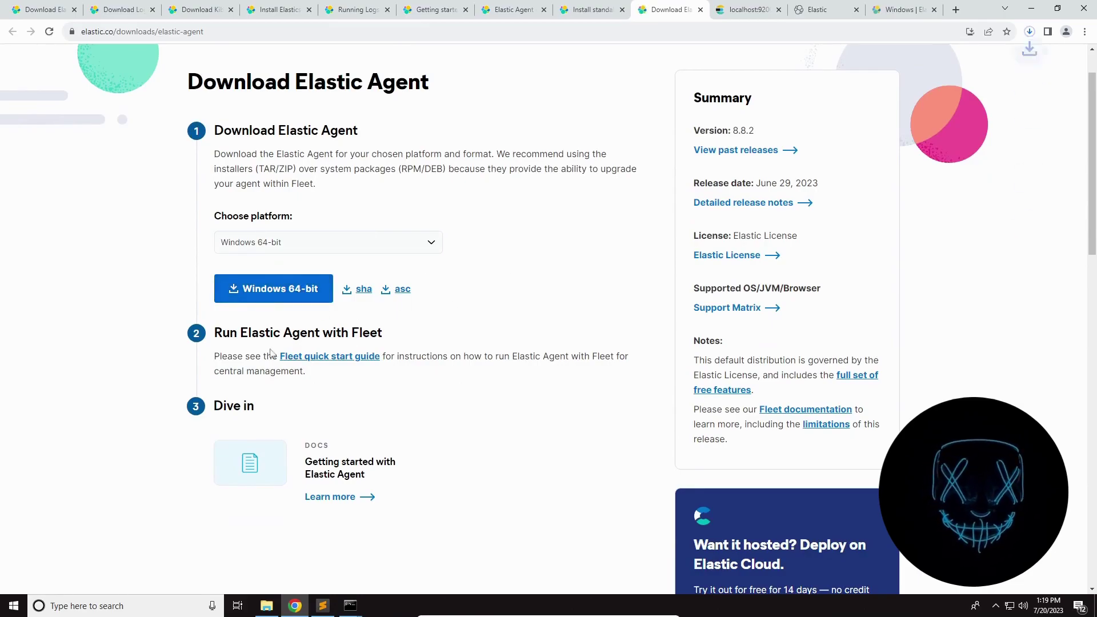
Highlight the "Run Elastic Agent with Fleet" heading on the download page
left_click_drag(231, 337, 452, 329)
left_click(452, 331)
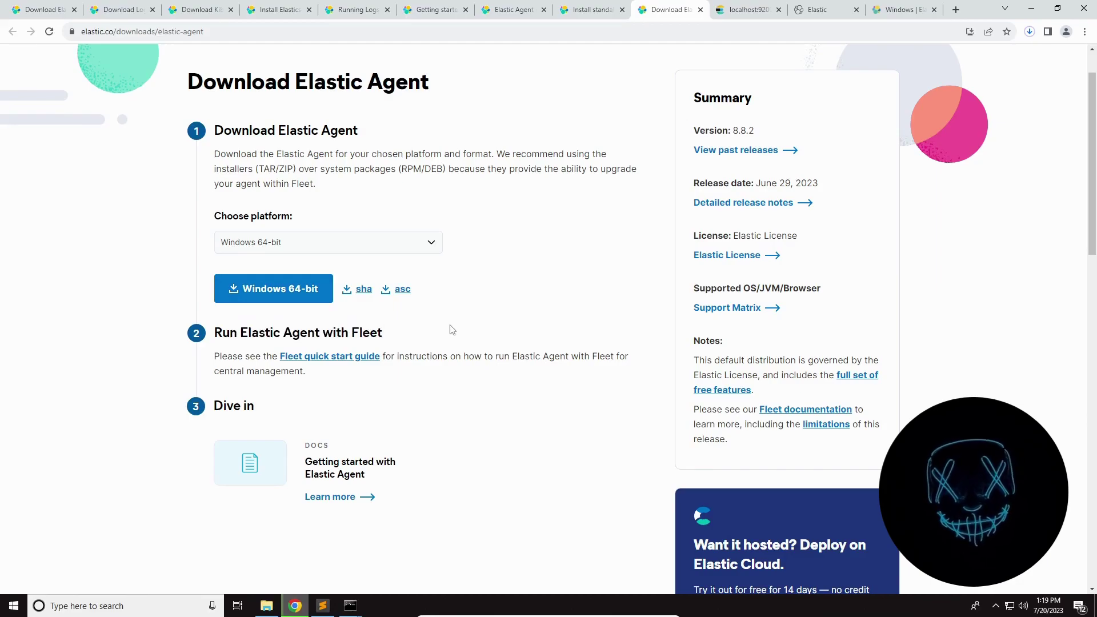
left_click_drag(384, 335, 224, 333)
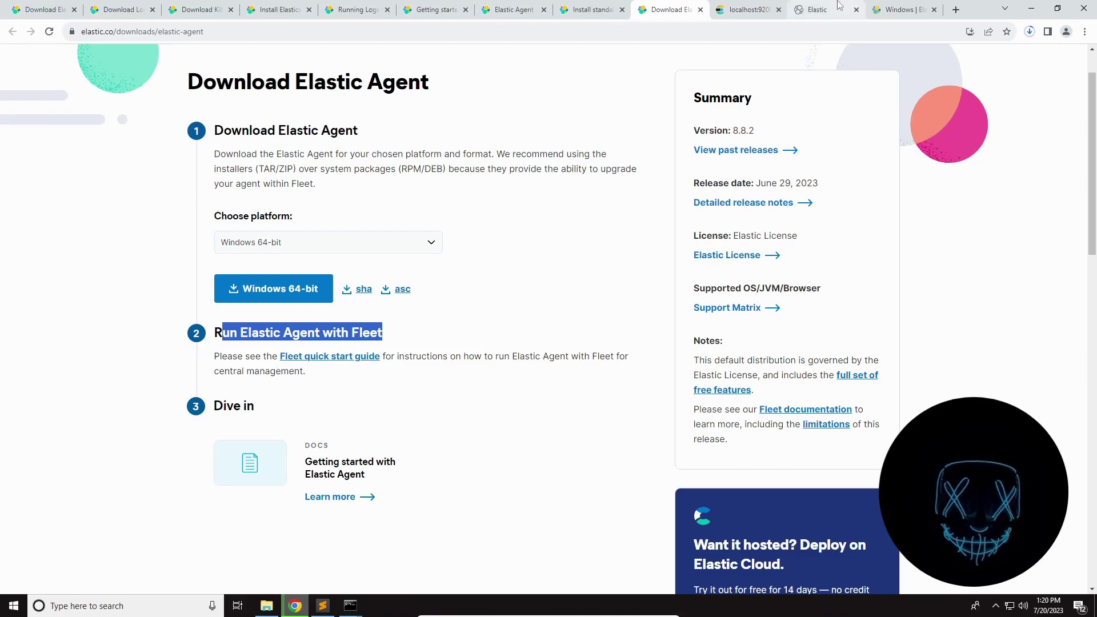
Check Elasticsearch at localhost:9200 and Kibana at localhost:5601, and return to the Windows integration docs
left_click(823, 10)
left_click(742, 7)
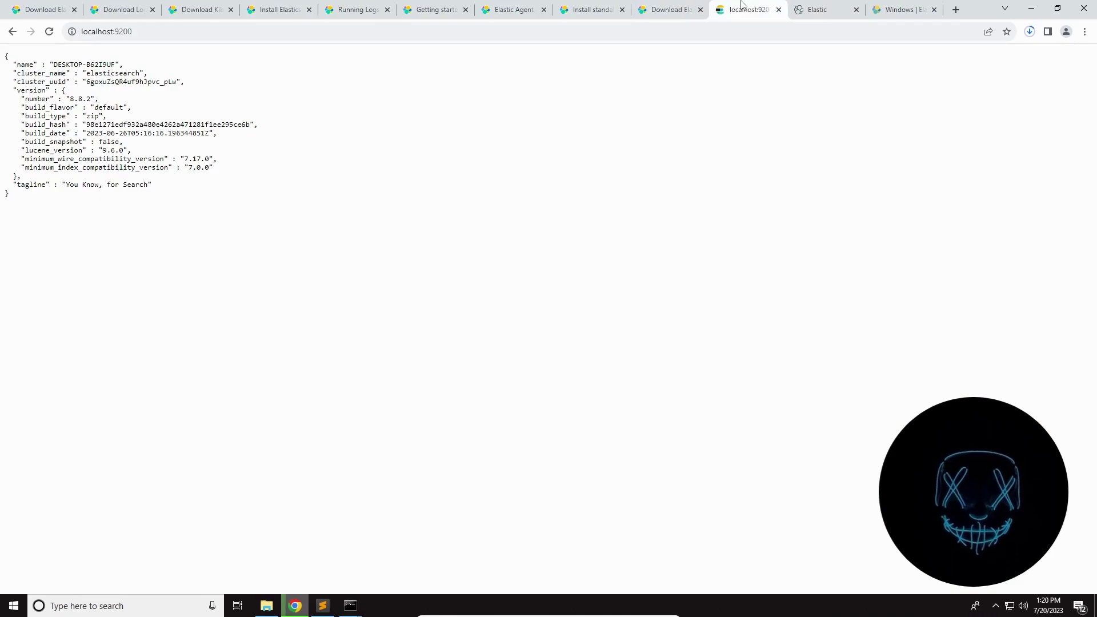
left_click(825, 7)
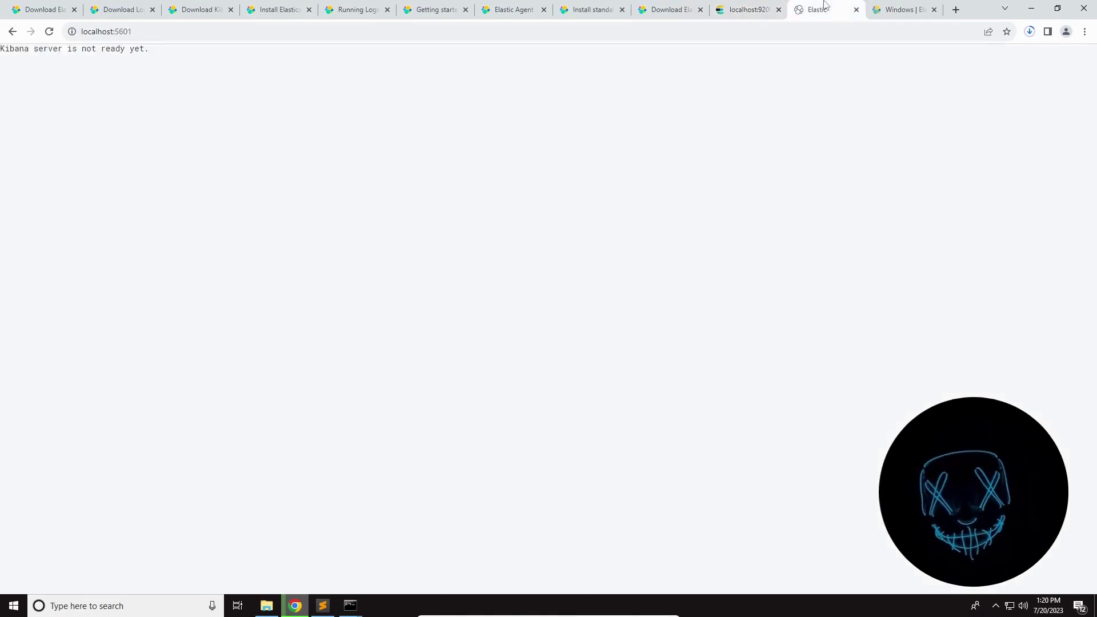
left_click(750, 8)
left_click(823, 7)
left_click(903, 8)
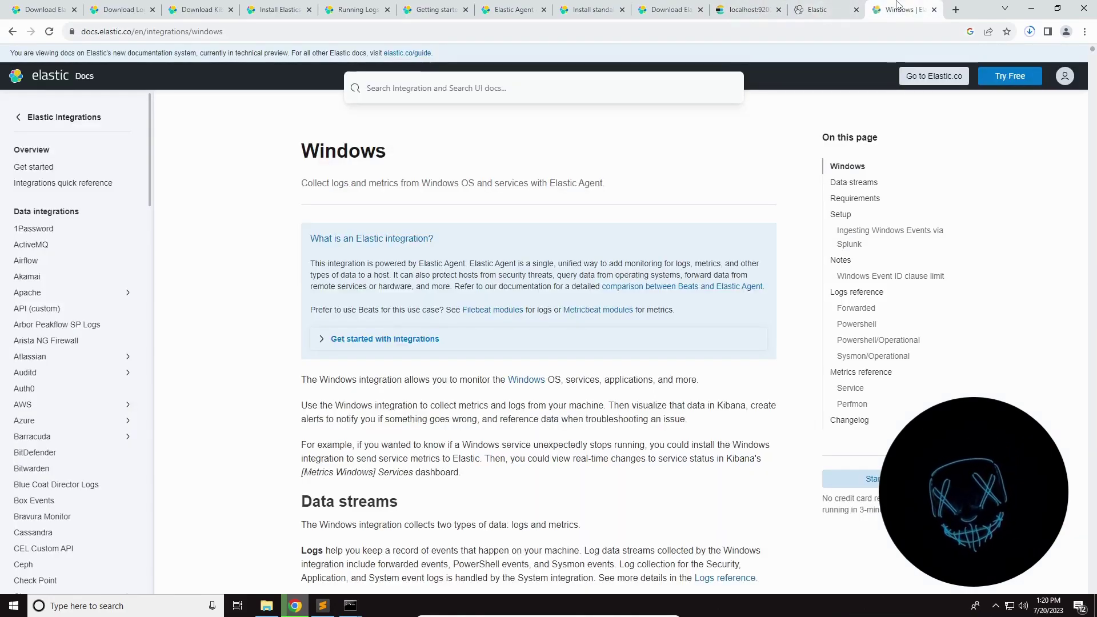
Highlight the word "Fleet" on the Elastic Agent download page and return to the Windows integration docs
left_click(680, 7)
left_click_drag(349, 333, 425, 347)
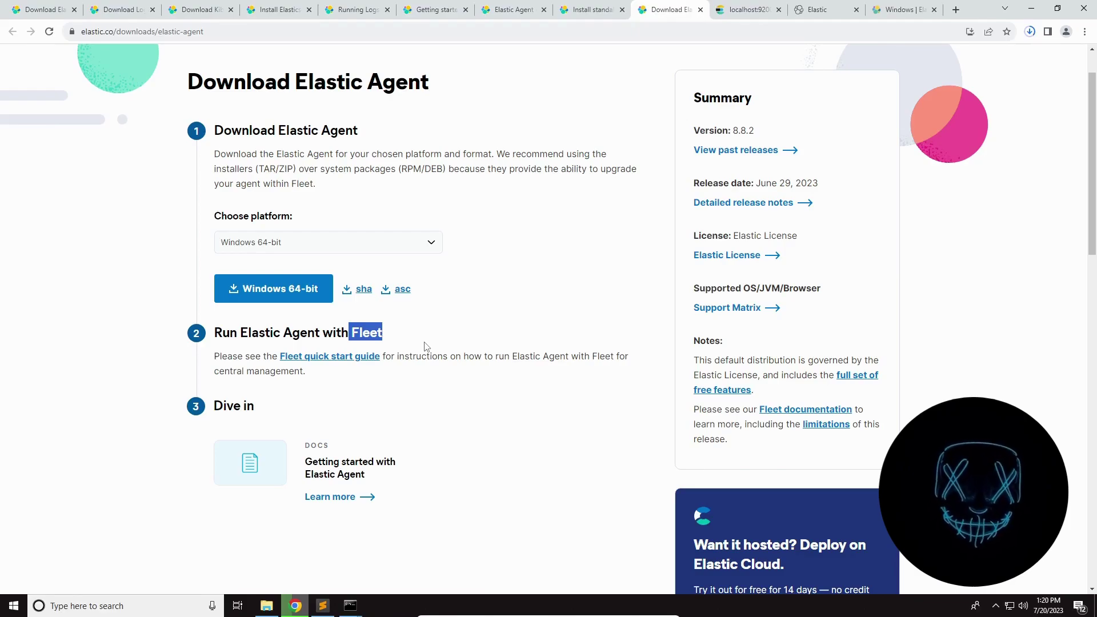
left_click(423, 7)
left_click(890, 10)
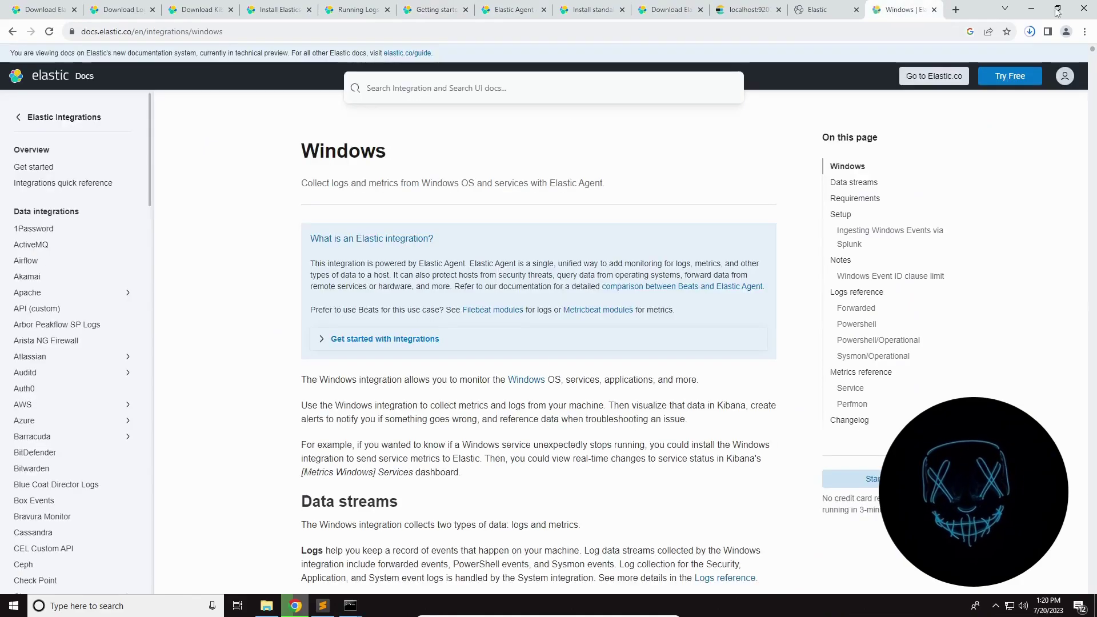
Check the Elastic Agent package's progress in the recent downloads and return to the Elastic Agent download page
left_click(1030, 31)
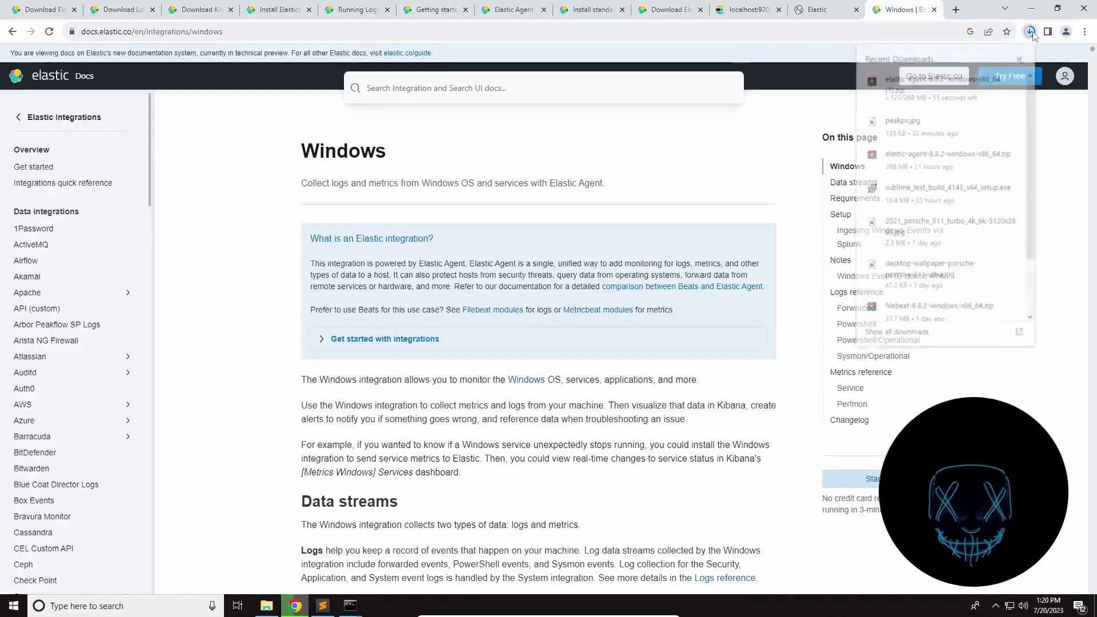
scroll(274, 182, "down", 1)
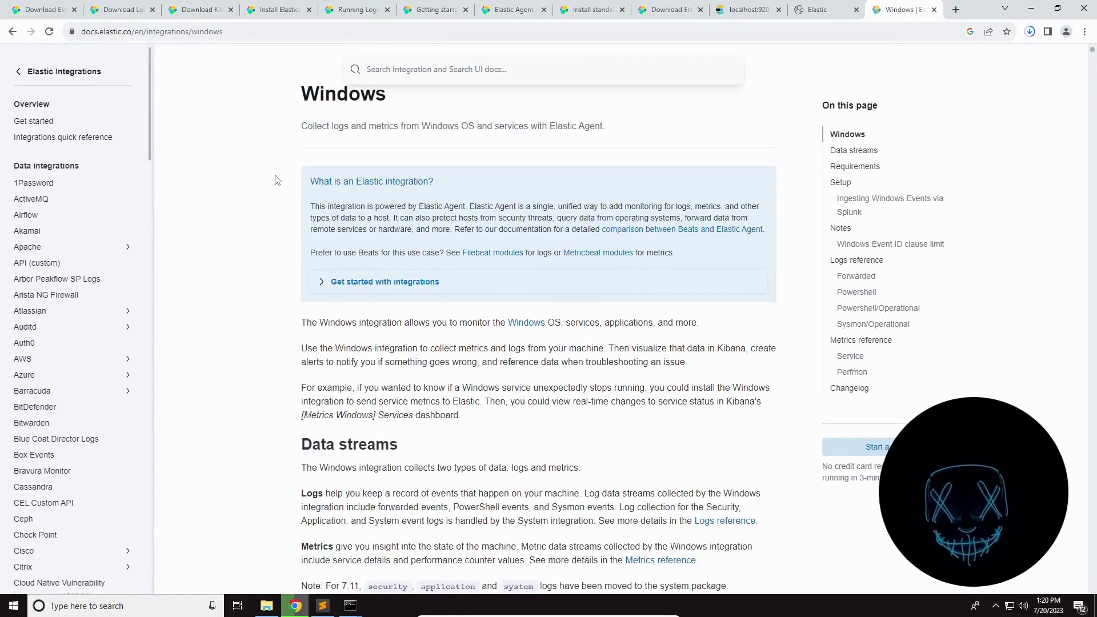
left_click(664, 6)
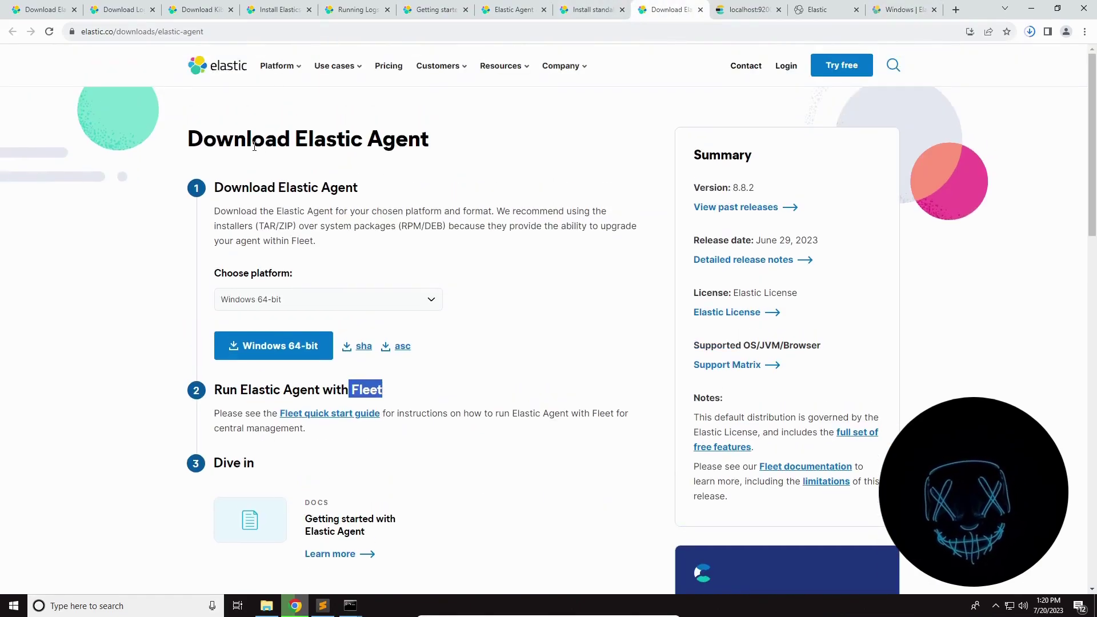
left_click_drag(254, 146, 457, 156)
left_click(505, 161)
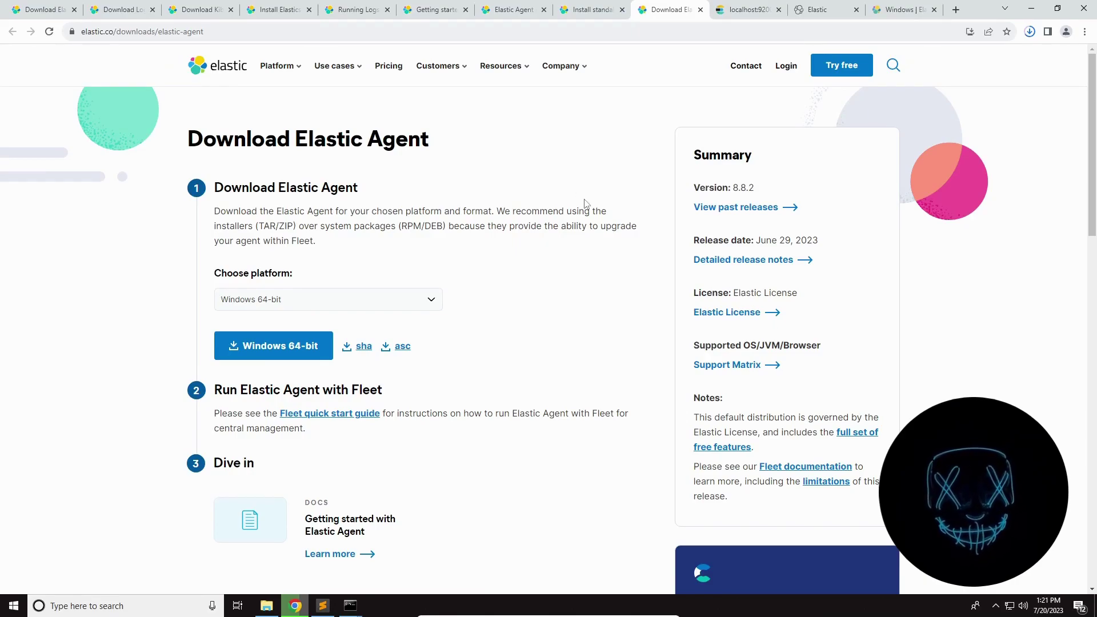
Switch to the Kibana console window and highlight the first kibana_analytics error entry in its log
mouse_move(351, 605)
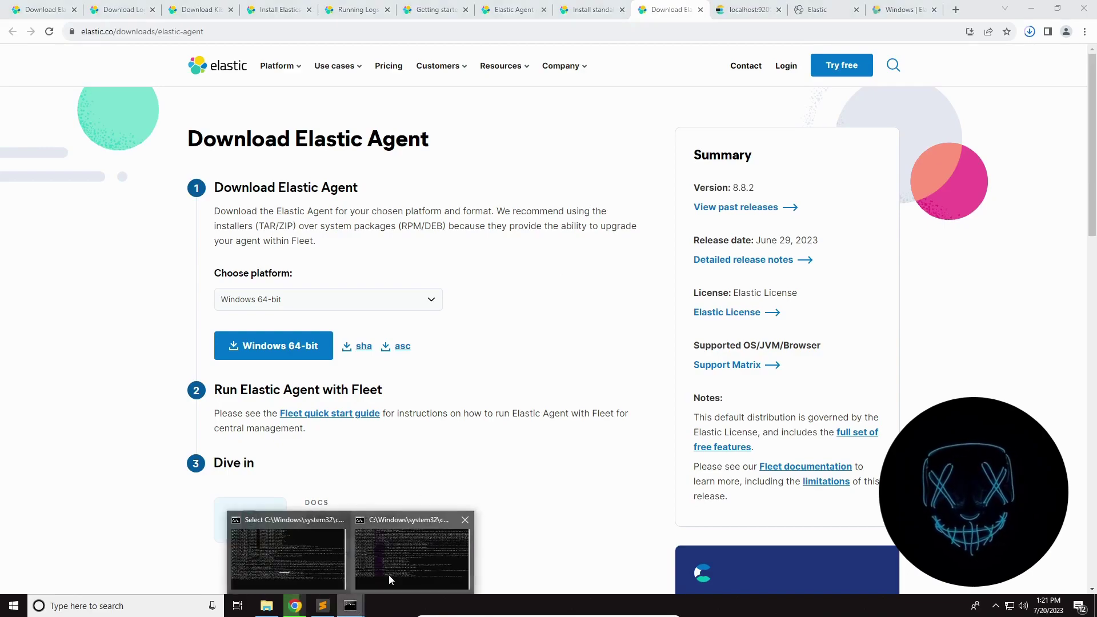
left_click(388, 574)
scroll(410, 396, "down", 2)
scroll(410, 397, "up", 2)
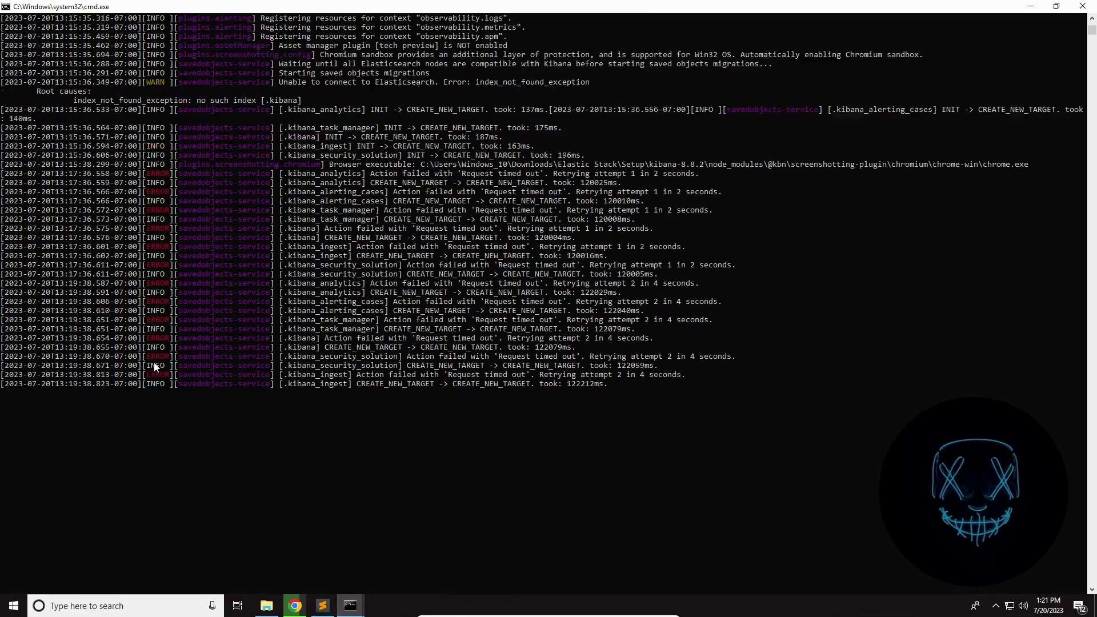
scroll(155, 367, "up", 5)
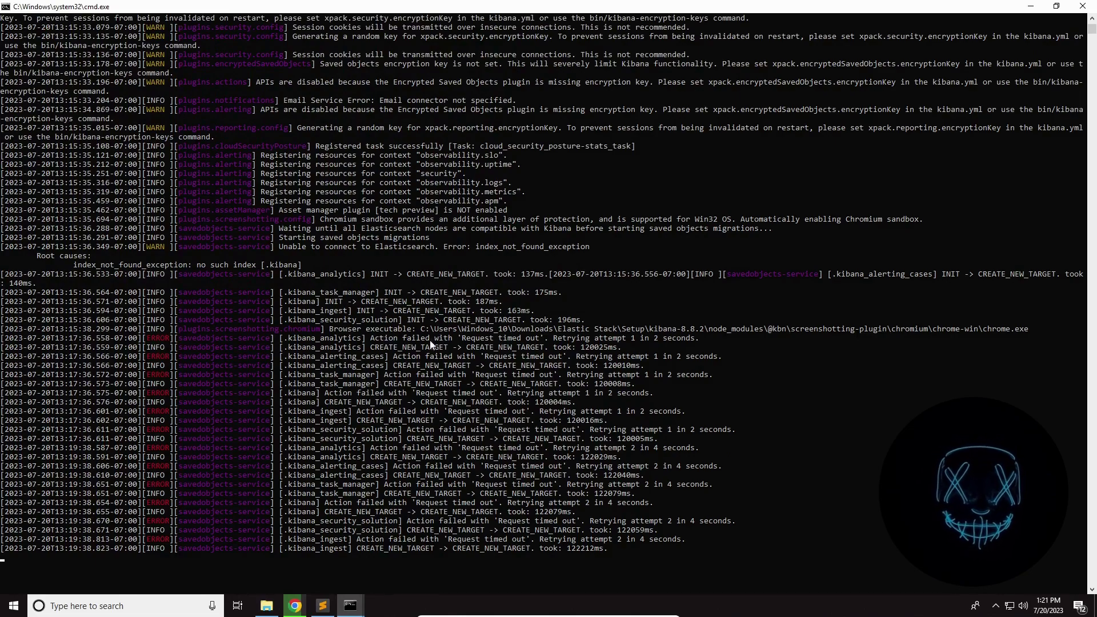
left_click_drag(713, 341, 5, 341)
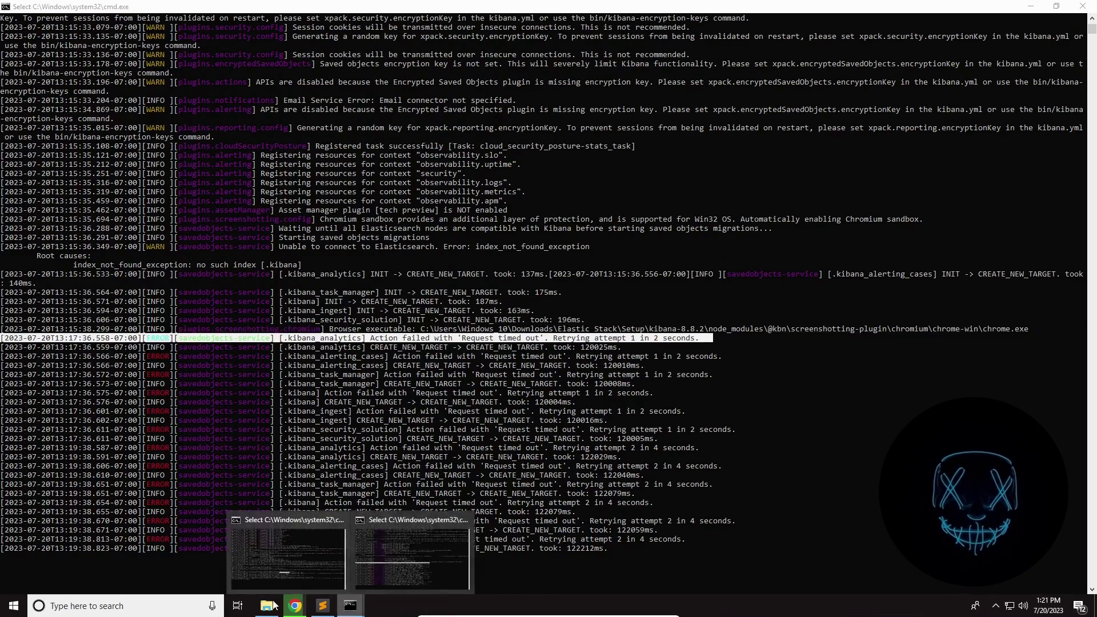
Switch to Chrome, reload Kibana at localhost:5601, and highlight the server status text
left_click(296, 607)
key("ctrl+Tab")
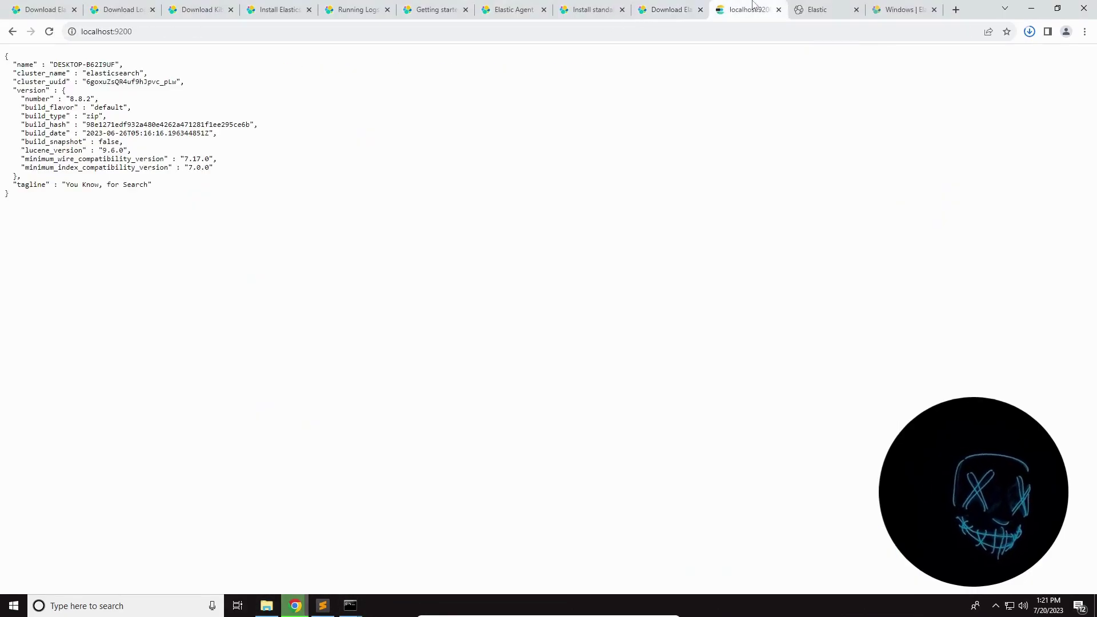
key("ctrl+Tab")
left_click(49, 32)
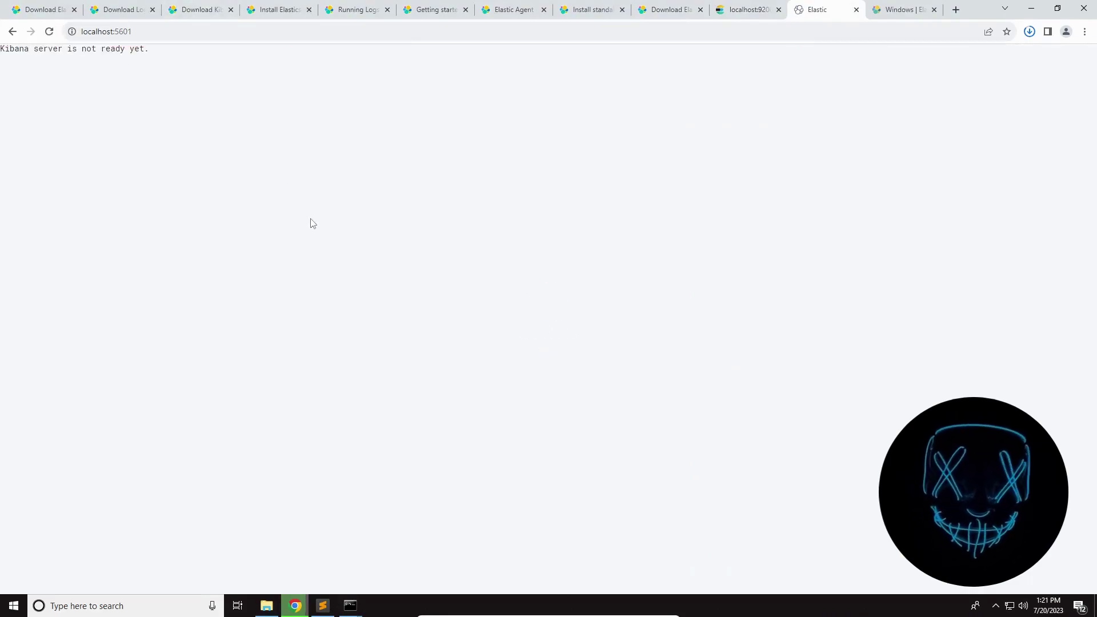
left_click_drag(212, 61, 3, 45)
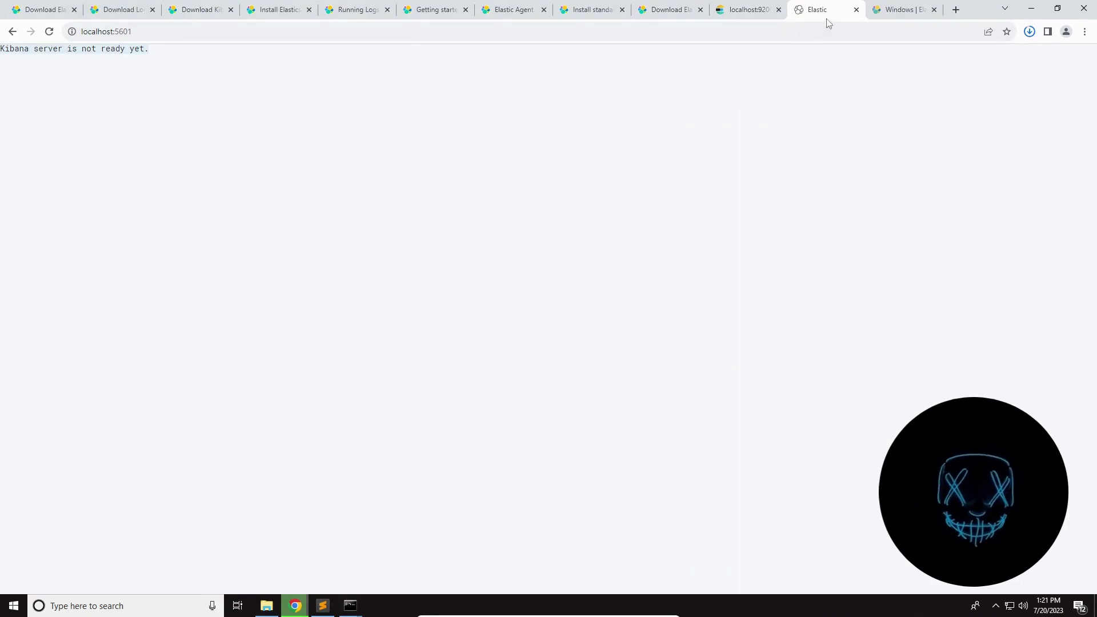
Return to the Kibana console, examine the savedobjects-service retry entries, and clear the selection so logging resumes
left_click(346, 607)
left_click(379, 569)
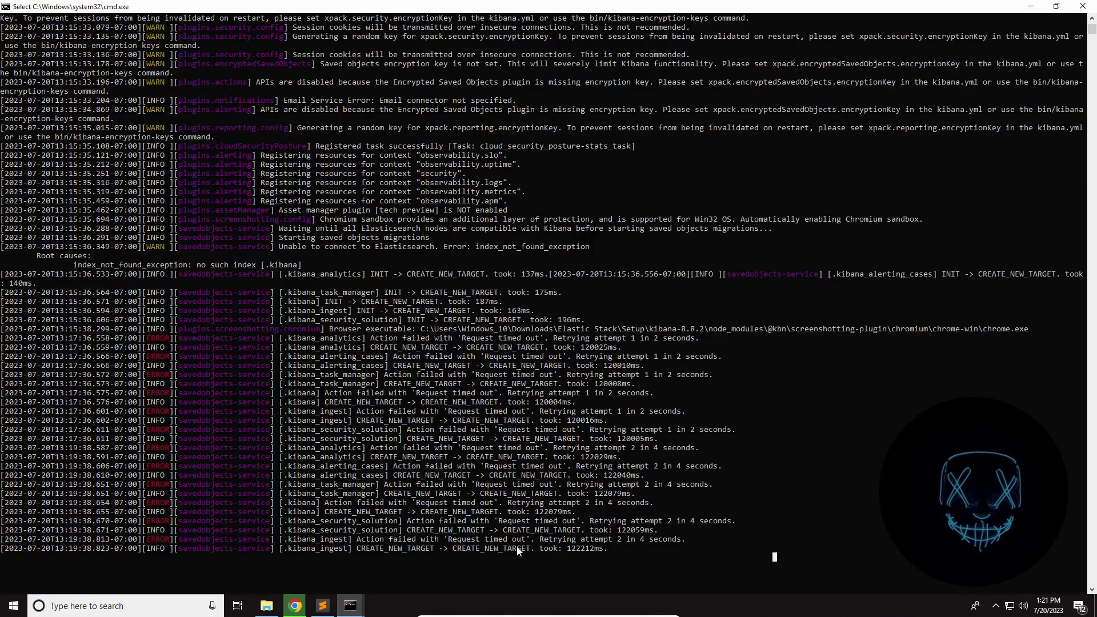
left_click_drag(689, 543, 508, 540)
mouse_move(660, 503)
left_mouse_down()
mouse_move(580, 500)
mouse_move(670, 489)
left_mouse_up()
left_click(652, 548)
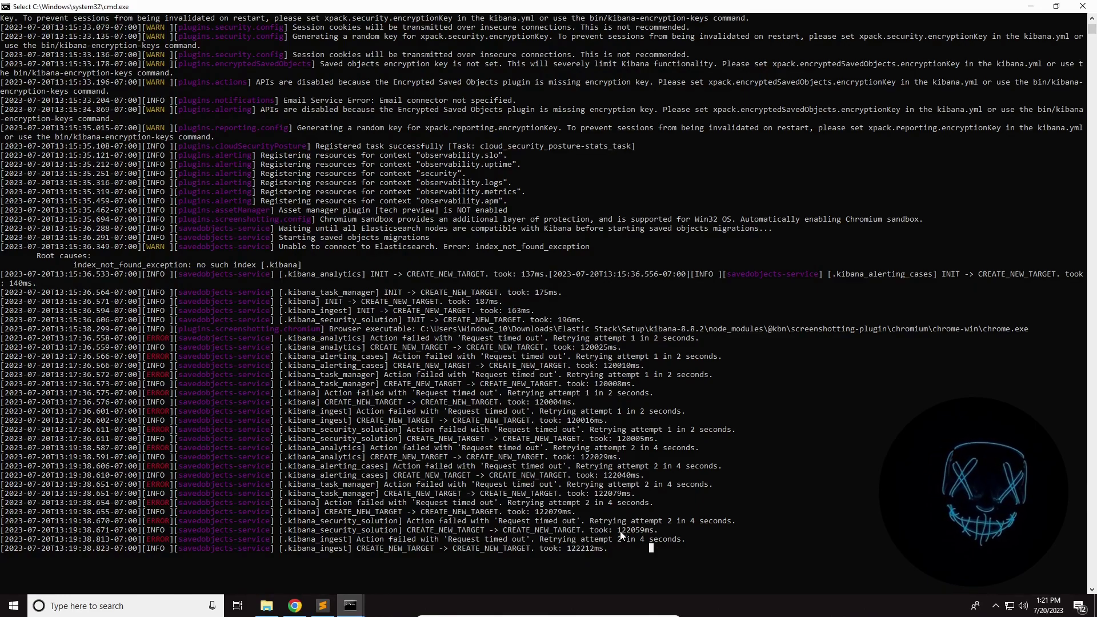
left_click_drag(672, 534, 281, 347)
left_click_drag(650, 558, 3, 330)
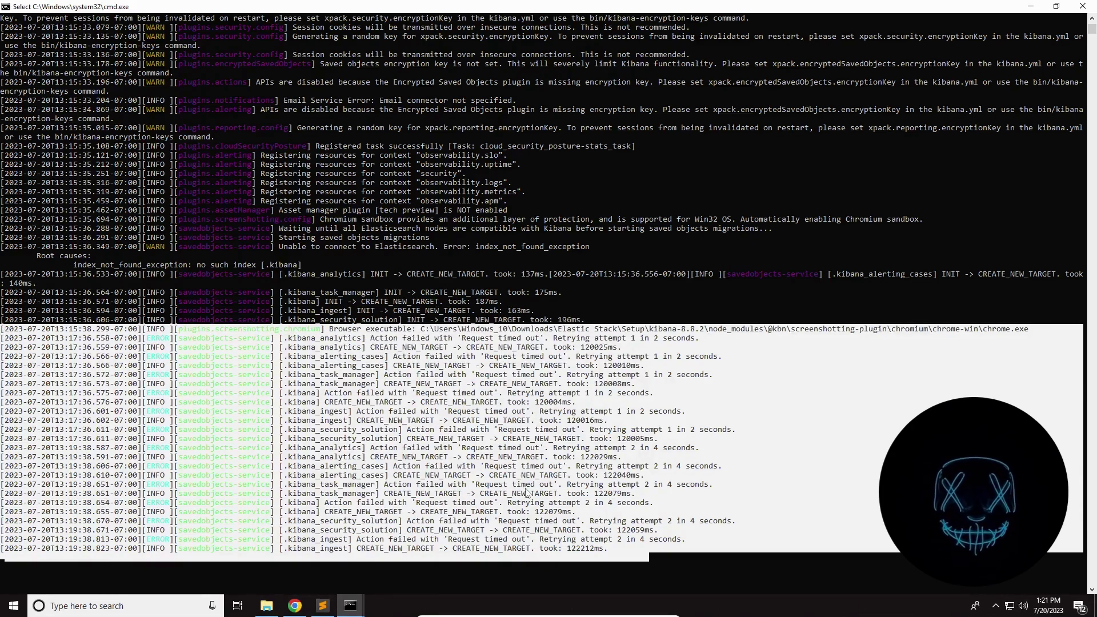
right_click(629, 574)
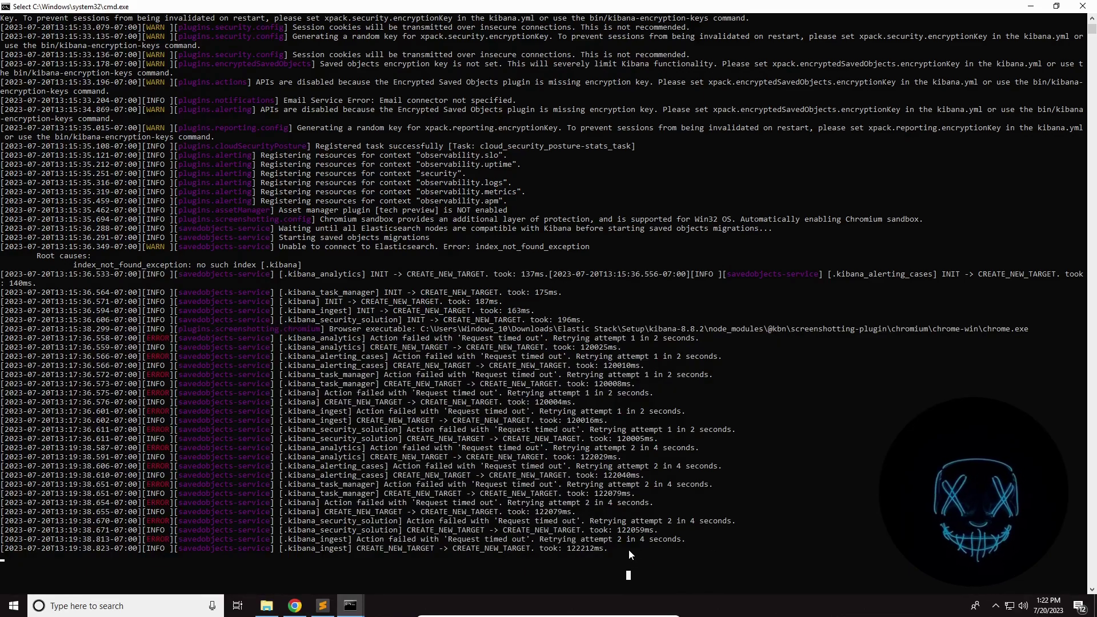
key("Escape")
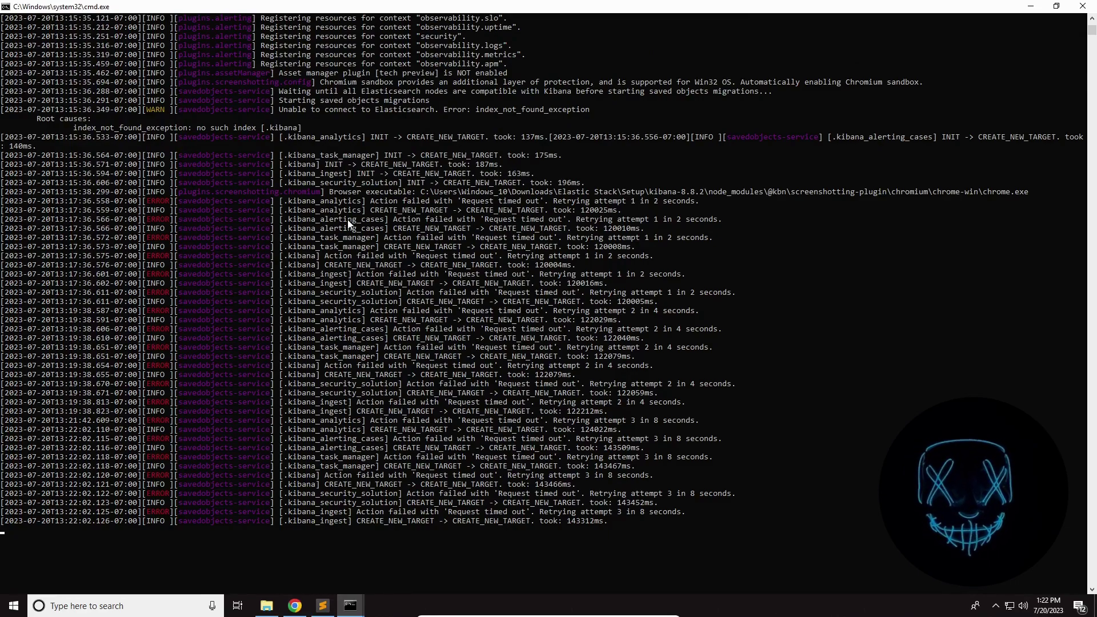
Reload the Kibana page at localhost:5601 in Chrome again and minimize the browser
left_click(295, 606)
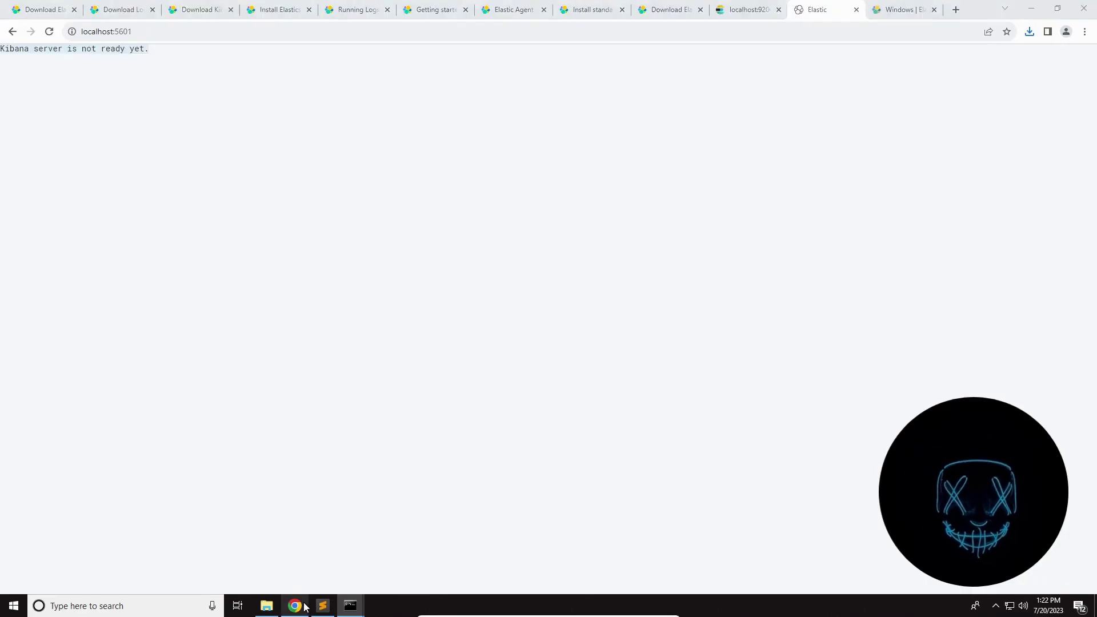
left_click(52, 34)
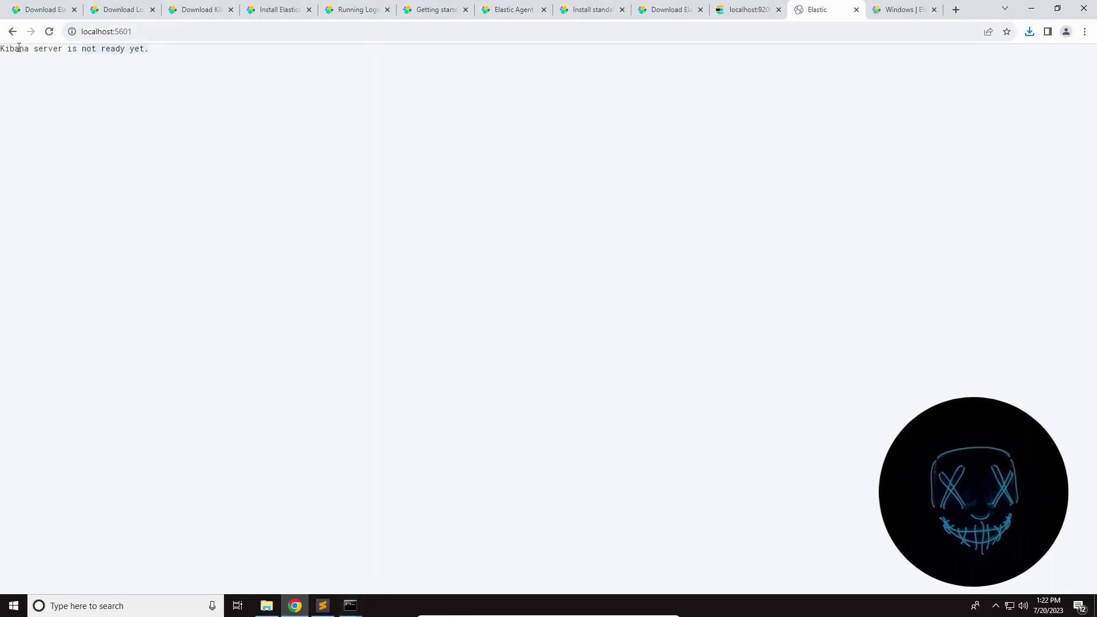
left_click(1031, 8)
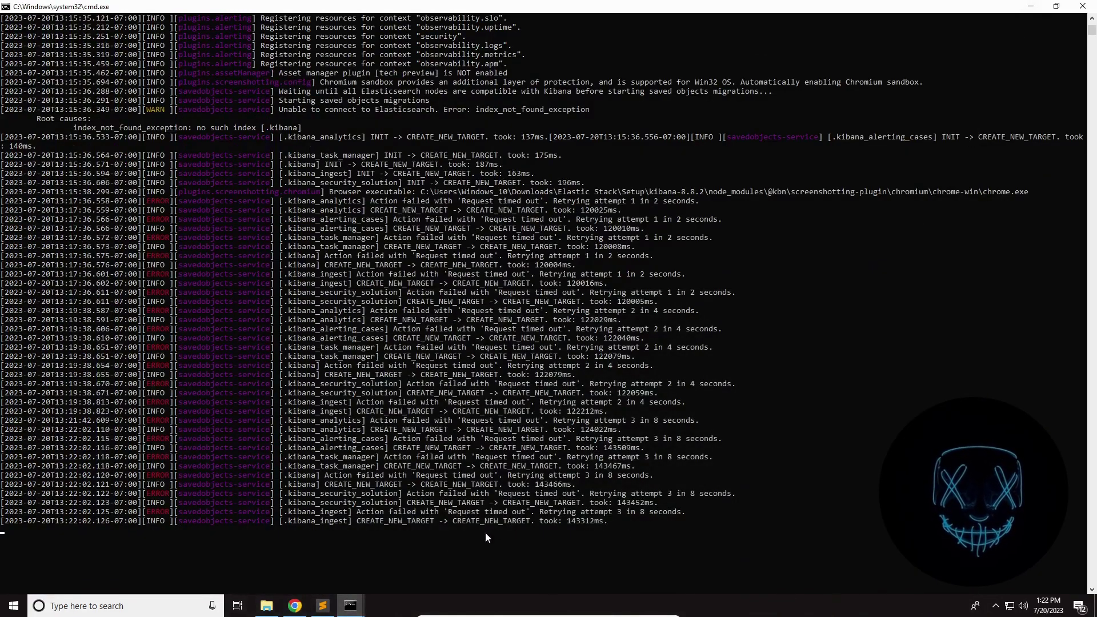
Examine the latest retry attempts in the Kibana console log, including the duration of the last kibana_ingest entry
left_click_drag(321, 512, 672, 521)
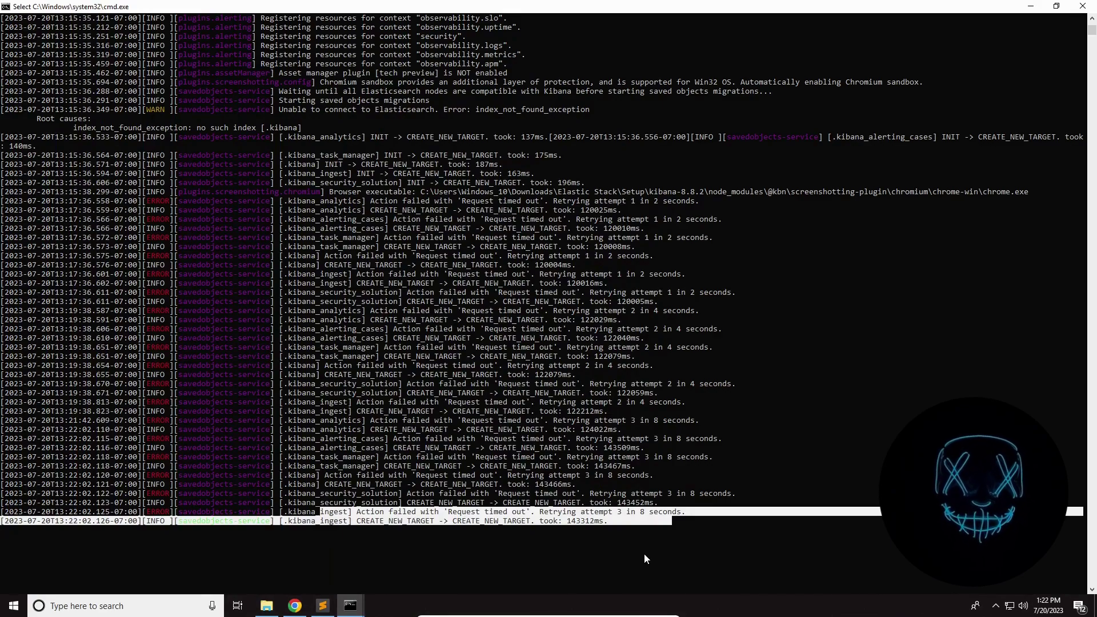
left_click_drag(627, 203, 714, 533)
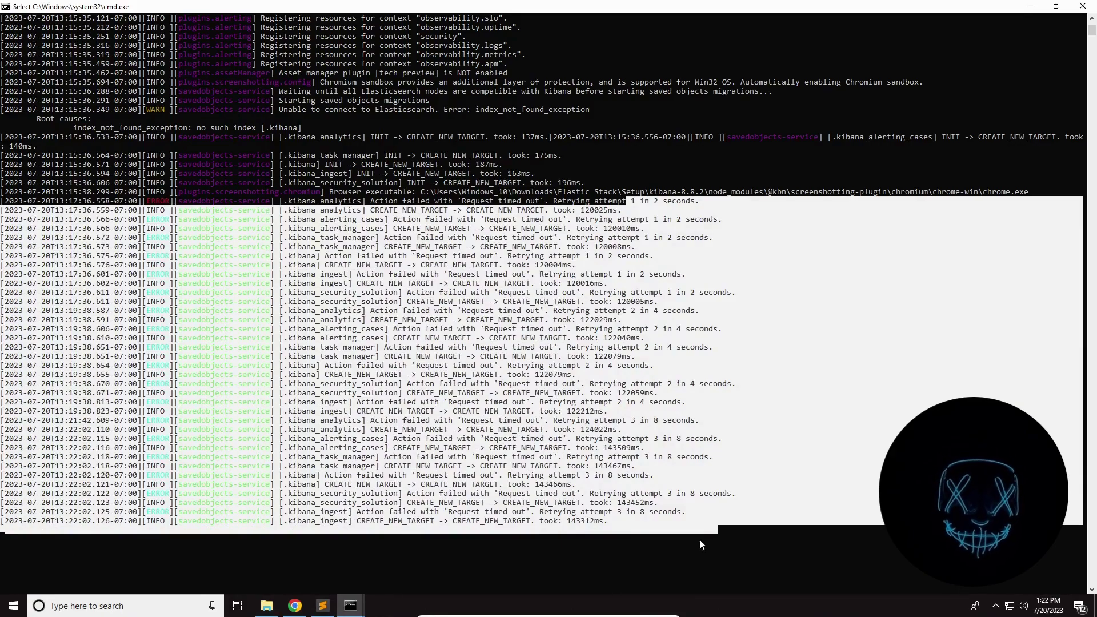
left_click(688, 553)
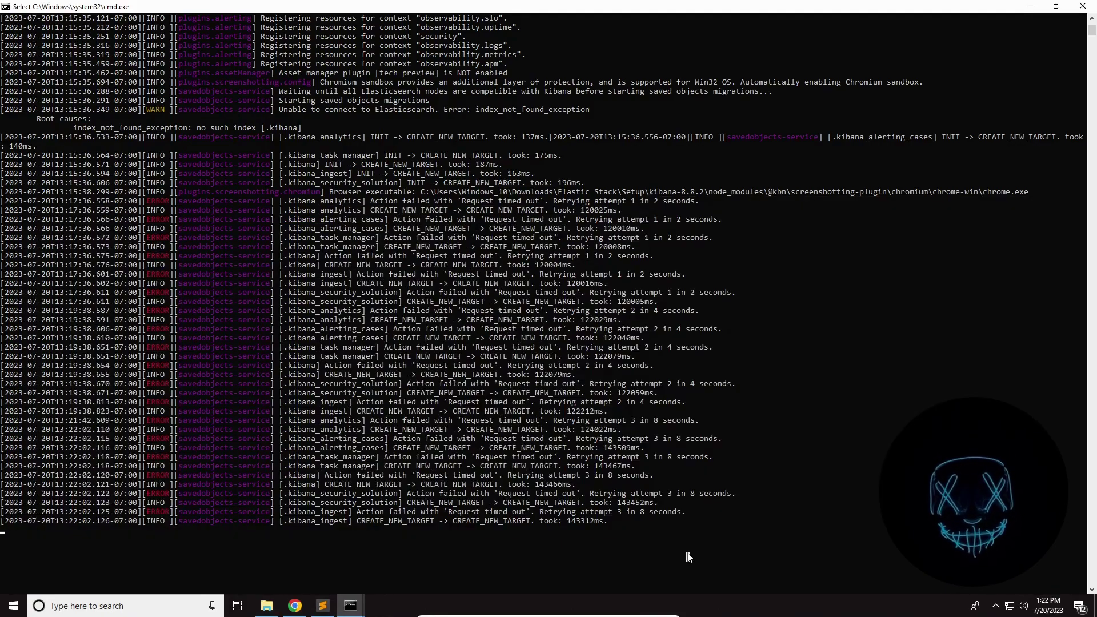
left_click(628, 521)
right_click(628, 521)
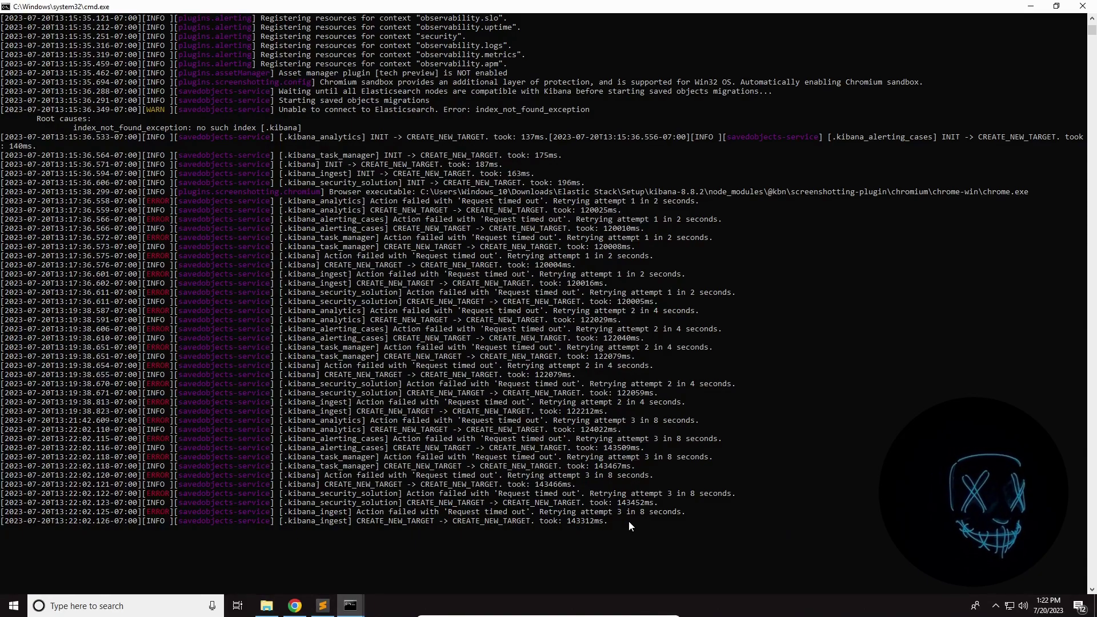
double_click(585, 522)
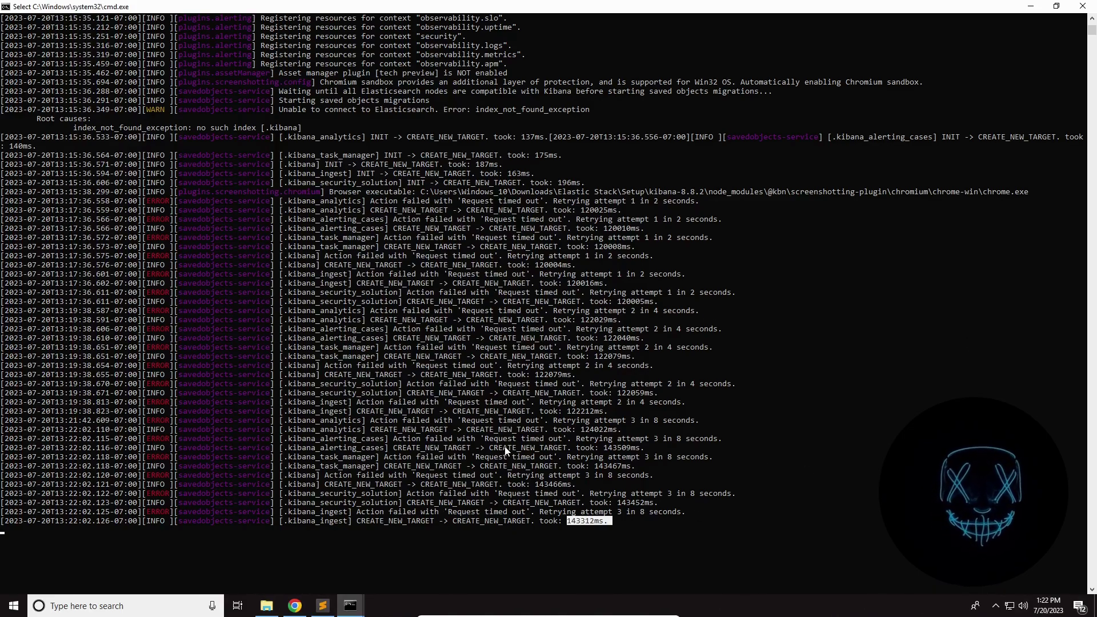
Minimize the console, open the logstash-8.8.2 folder from Setup in File Explorer, and show its contents as large icons
left_click(1031, 5)
right_click(460, 209)
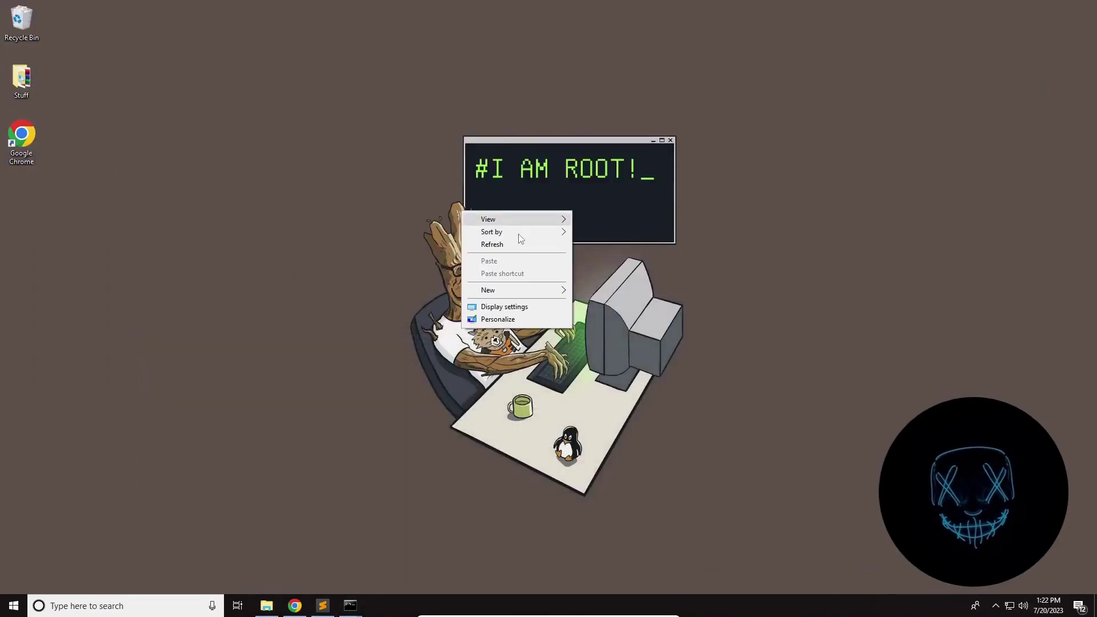
left_click(490, 244)
left_click(266, 607)
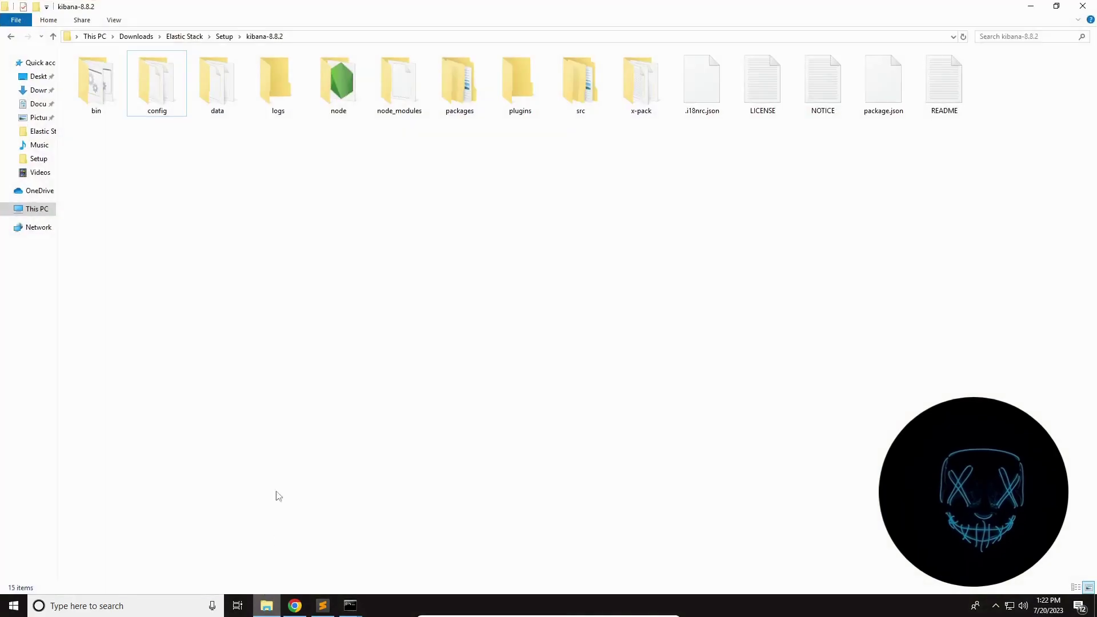
left_click(53, 36)
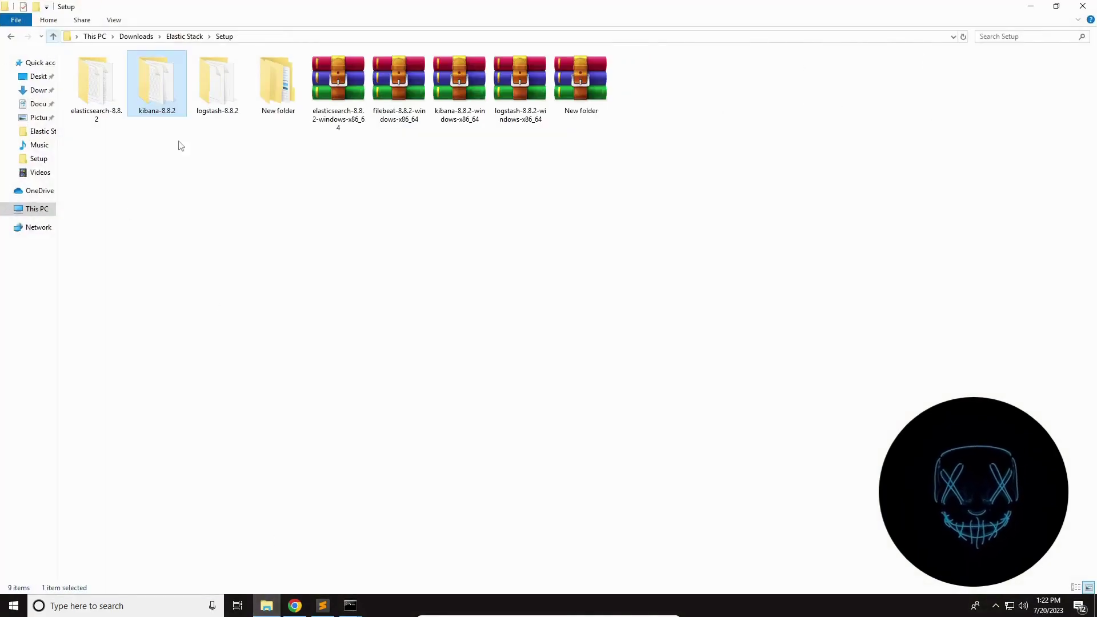
double_click(218, 85)
right_click(254, 347)
mouse_move(291, 355)
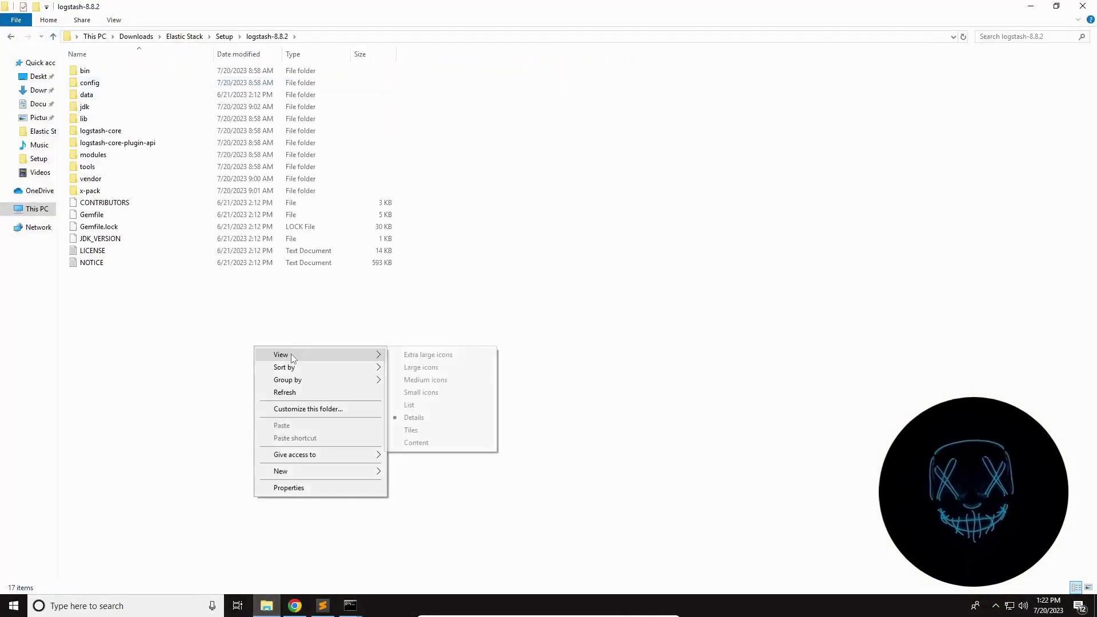
left_click(421, 367)
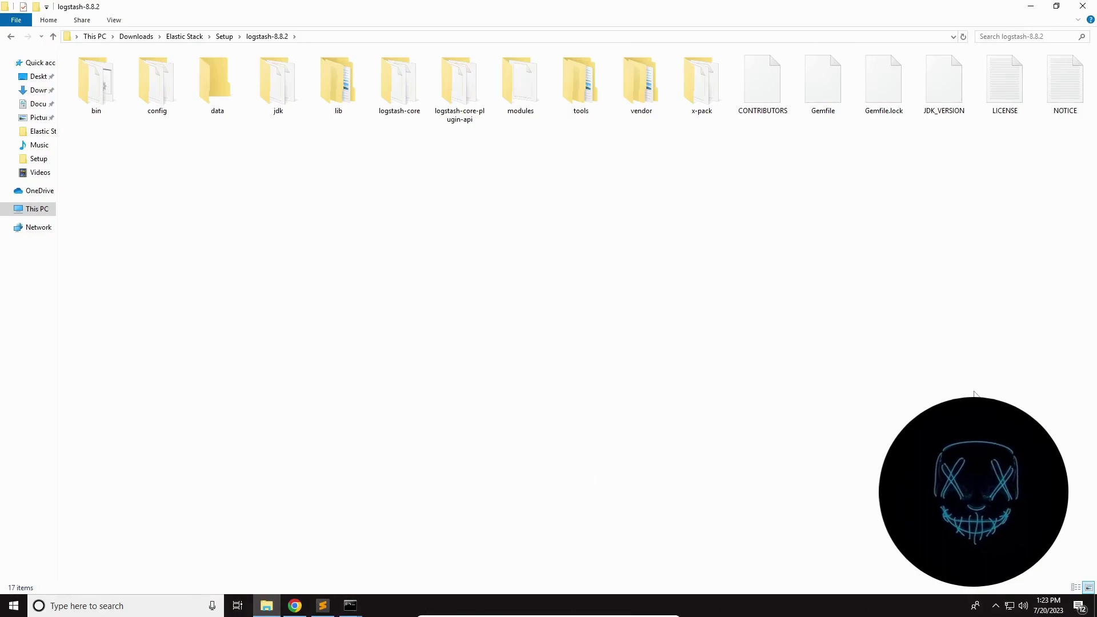
left_click_drag(655, 405, 623, 420)
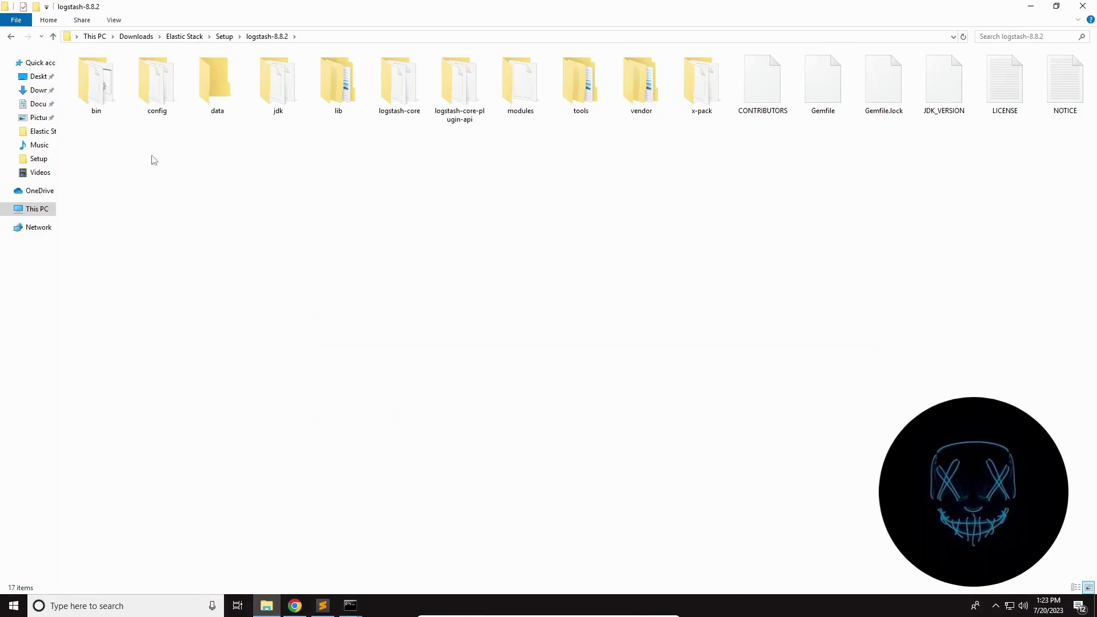
Open Logstash's config folder and show its files as large icons
double_click(151, 90)
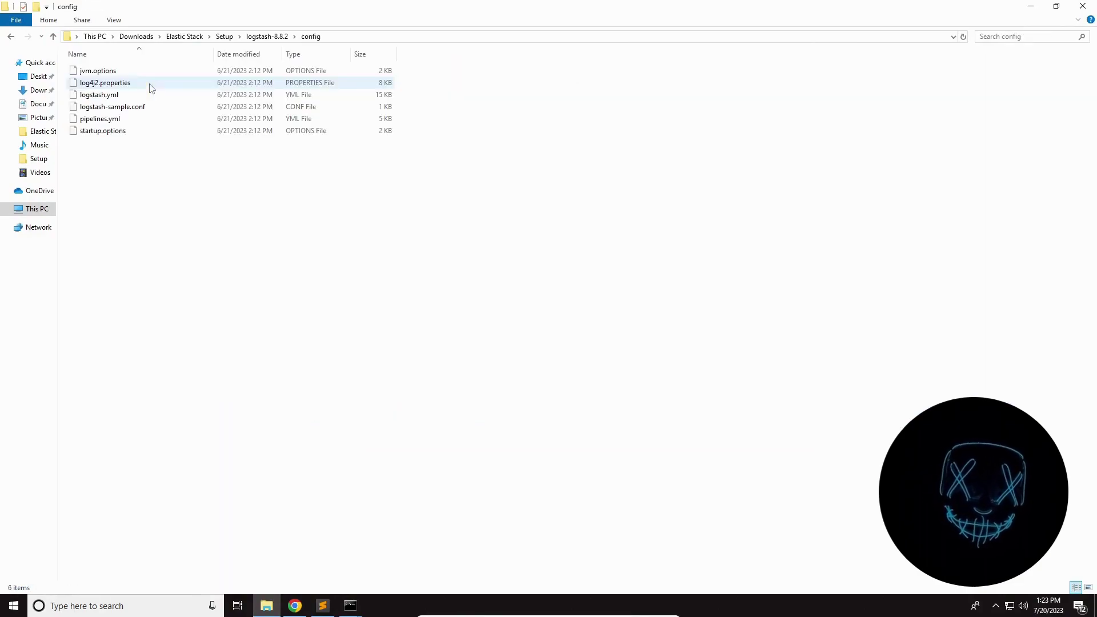
right_click(144, 248)
mouse_move(183, 255)
left_click(297, 267)
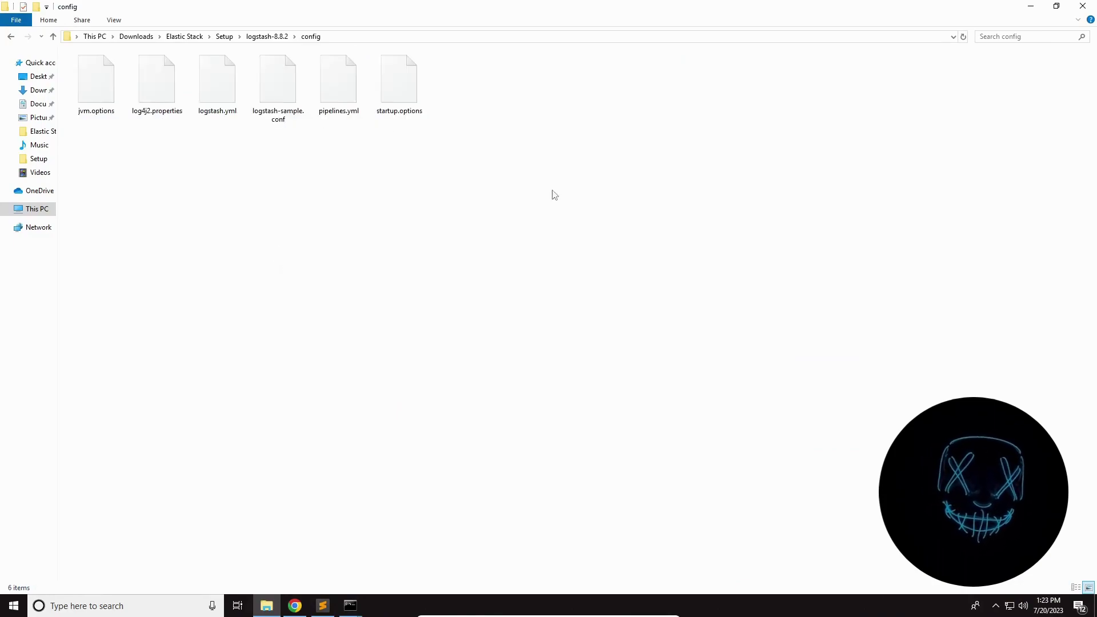
left_click_drag(563, 203, 93, 53)
left_click(205, 233)
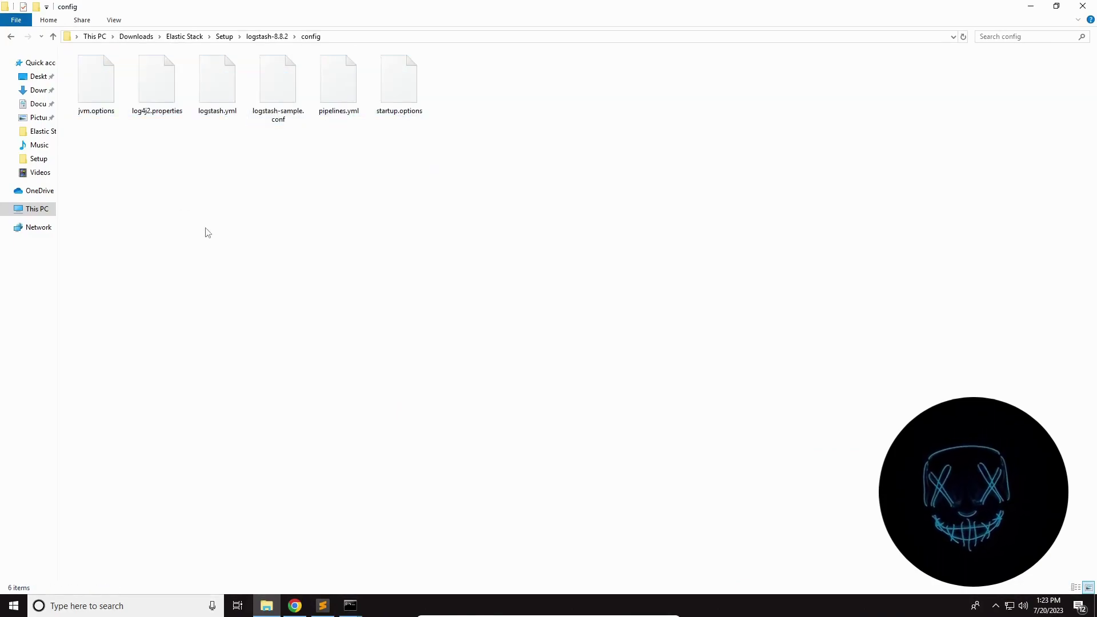
Open logstash.yml in Sublime Text without making it the default app for .yml files
left_click_drag(213, 156, 229, 102)
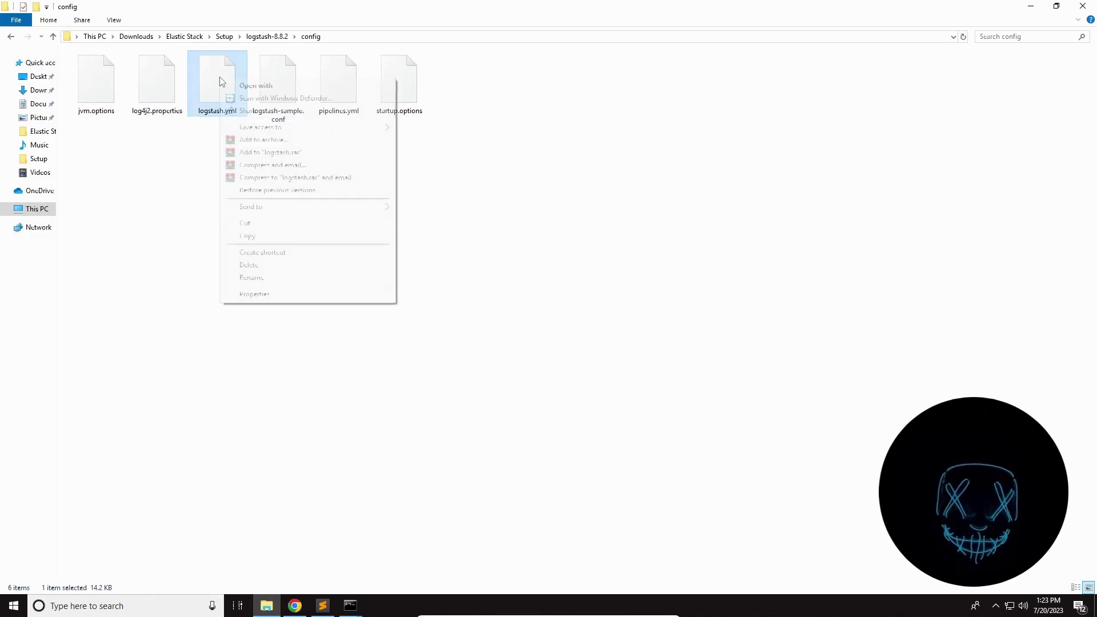
right_click(220, 75)
left_click(256, 86)
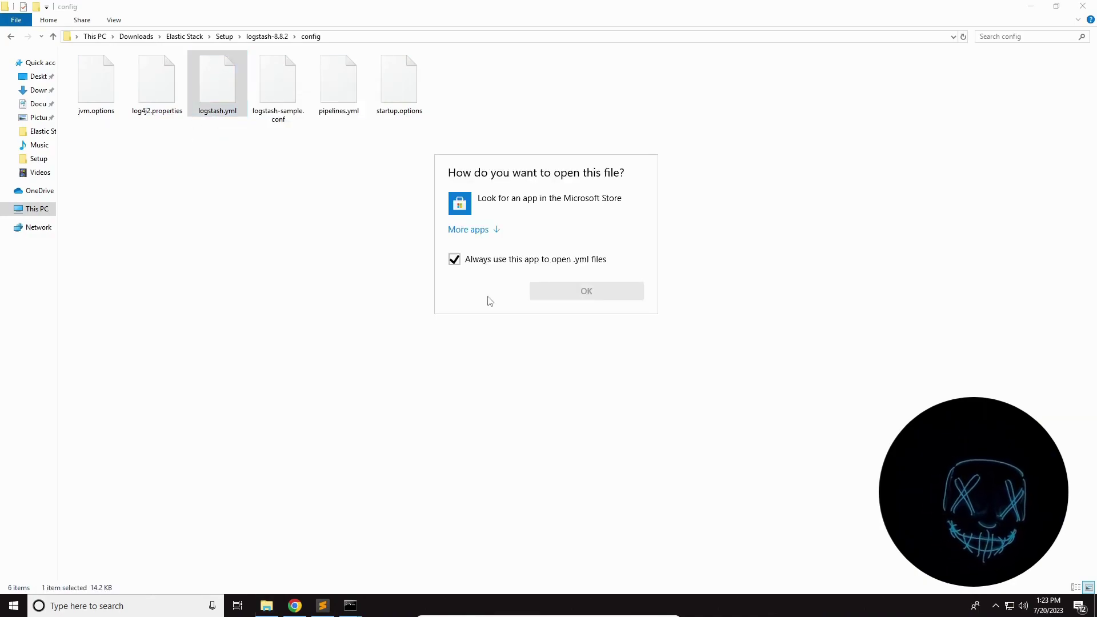
left_click(481, 229)
left_click(486, 399)
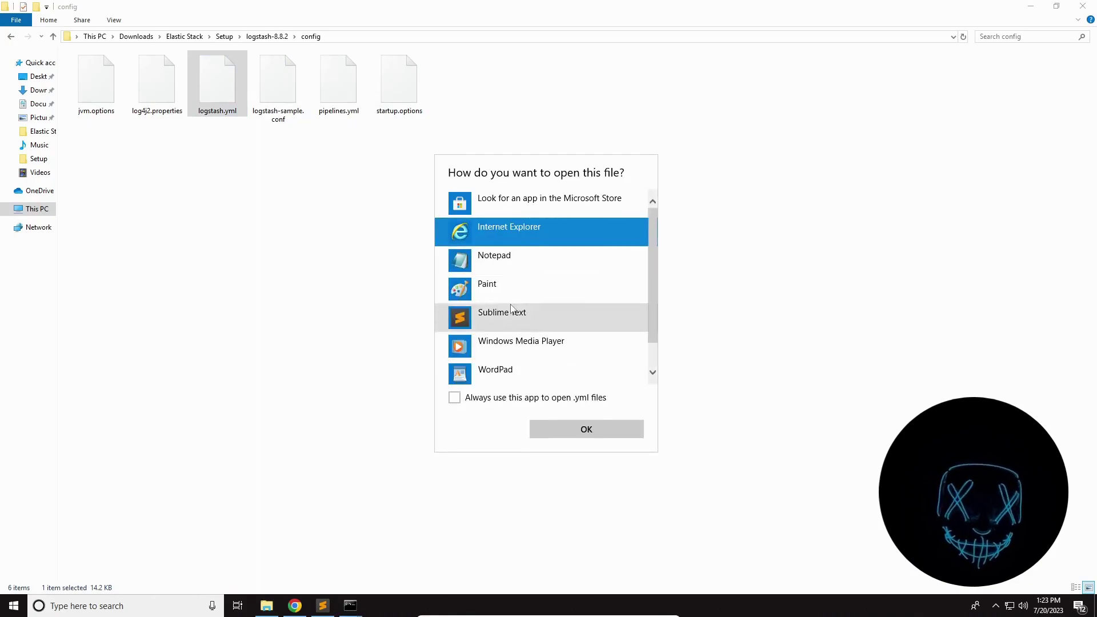
left_click(498, 313)
left_click(591, 429)
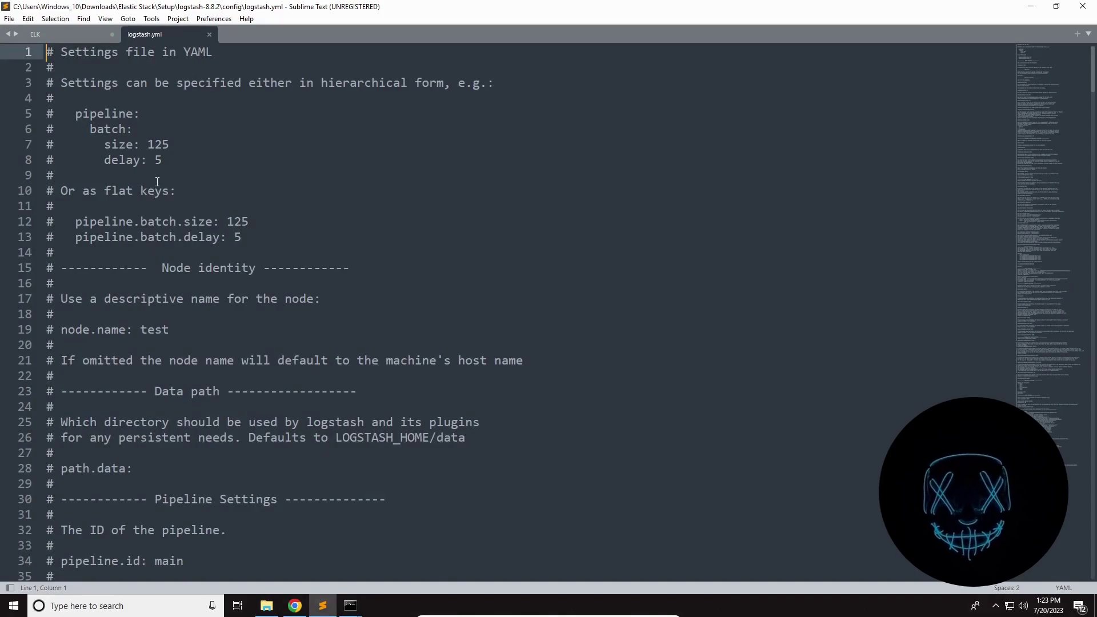
Examine the node, data path and pipeline settings in logstash.yml, close Sublime Text, and deselect the file in the config folder
scroll(157, 182, "down", 4)
left_click_drag(477, 261, 171, 252)
left_click(166, 298)
scroll(167, 294, "down", 2)
scroll(167, 293, "down", 16)
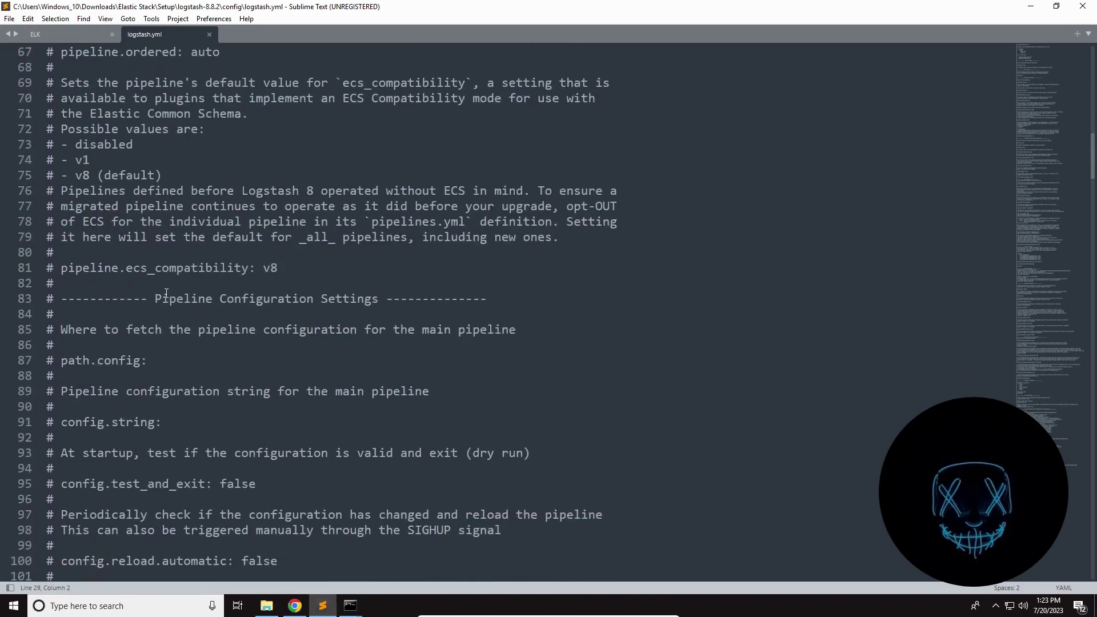
scroll(167, 293, "down", 4)
left_click(1082, 5)
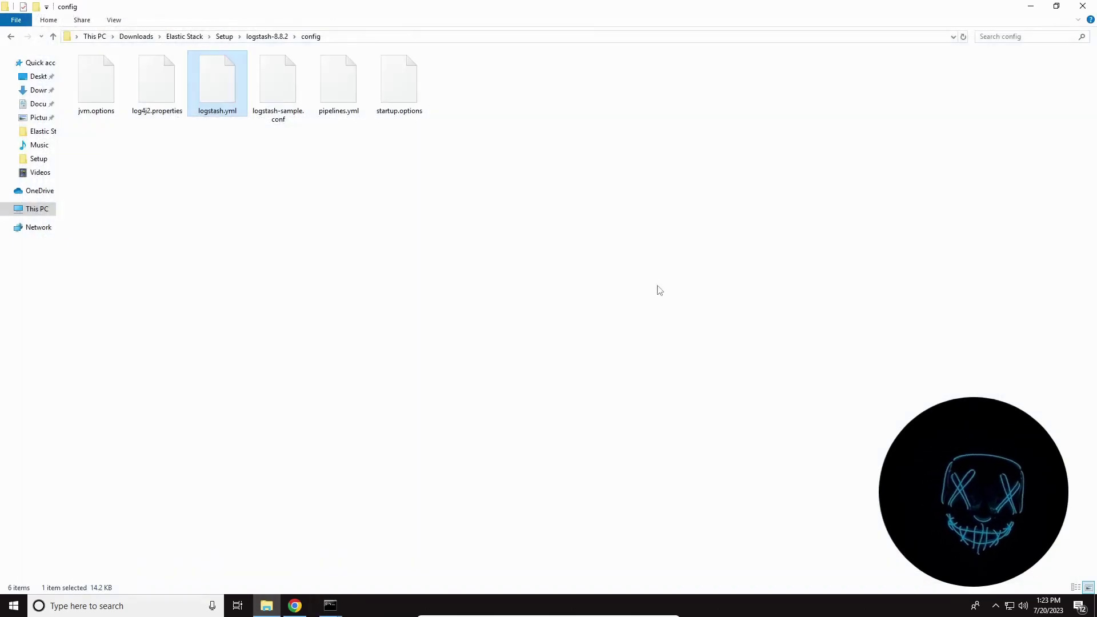
left_click_drag(230, 177, 229, 98)
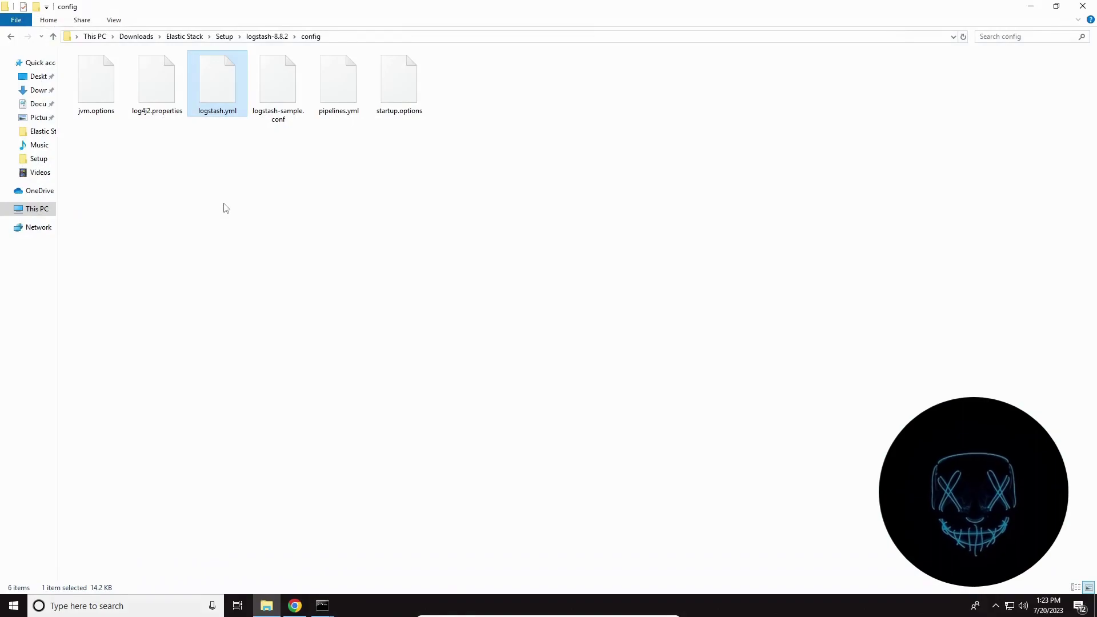
left_click(276, 194)
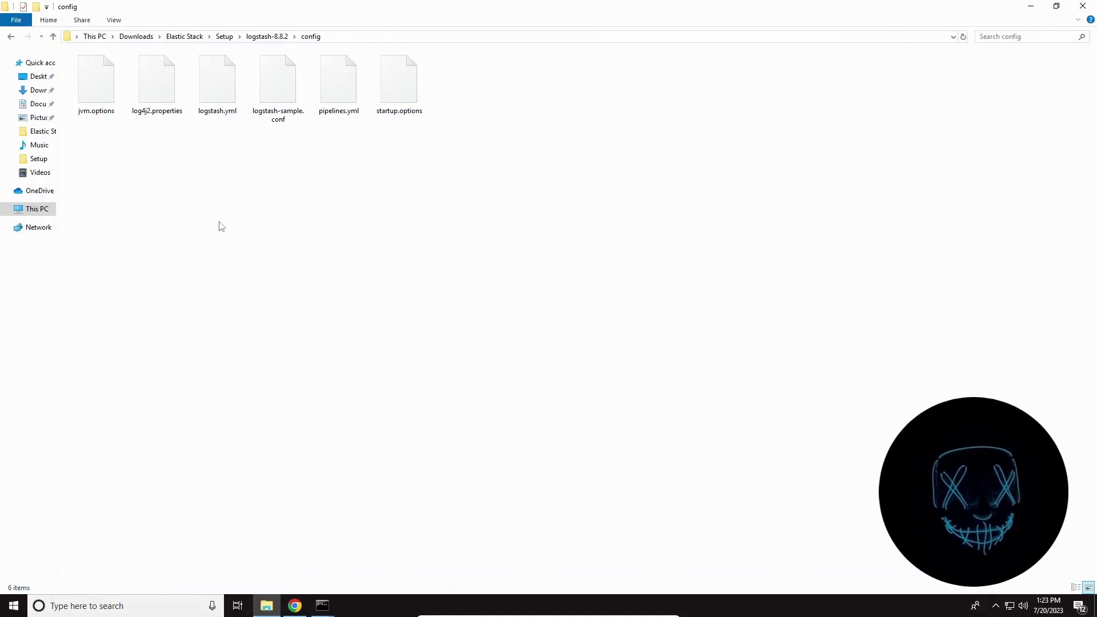
Pin This PC to Quick access and open it in a new maximized File Explorer window
right_click(31, 209)
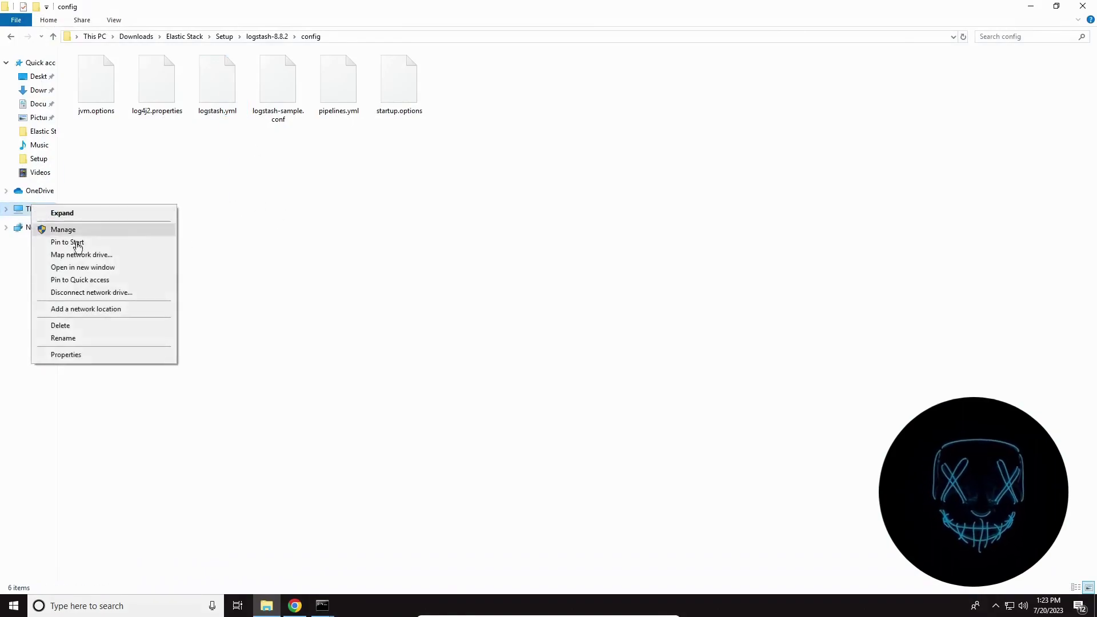
left_click(82, 280)
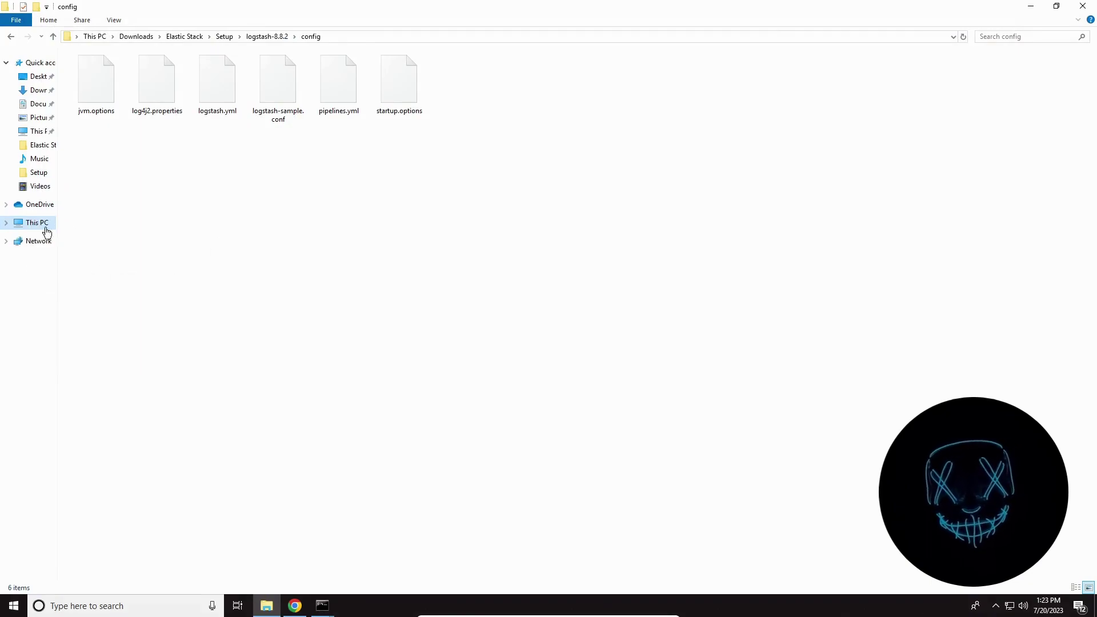
right_click(33, 225)
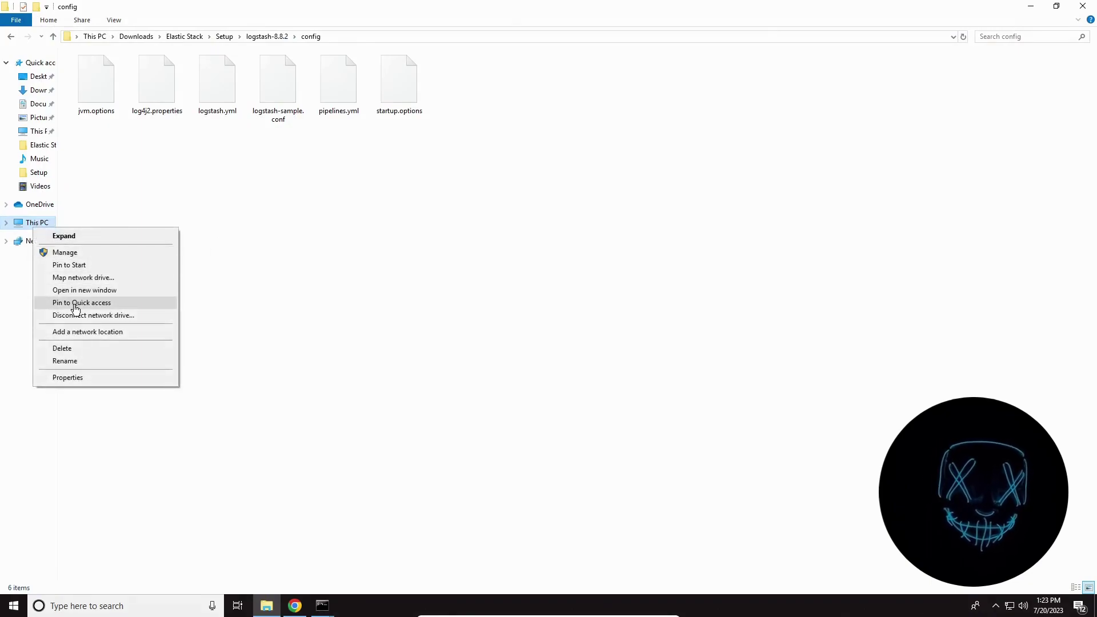
left_click(86, 290)
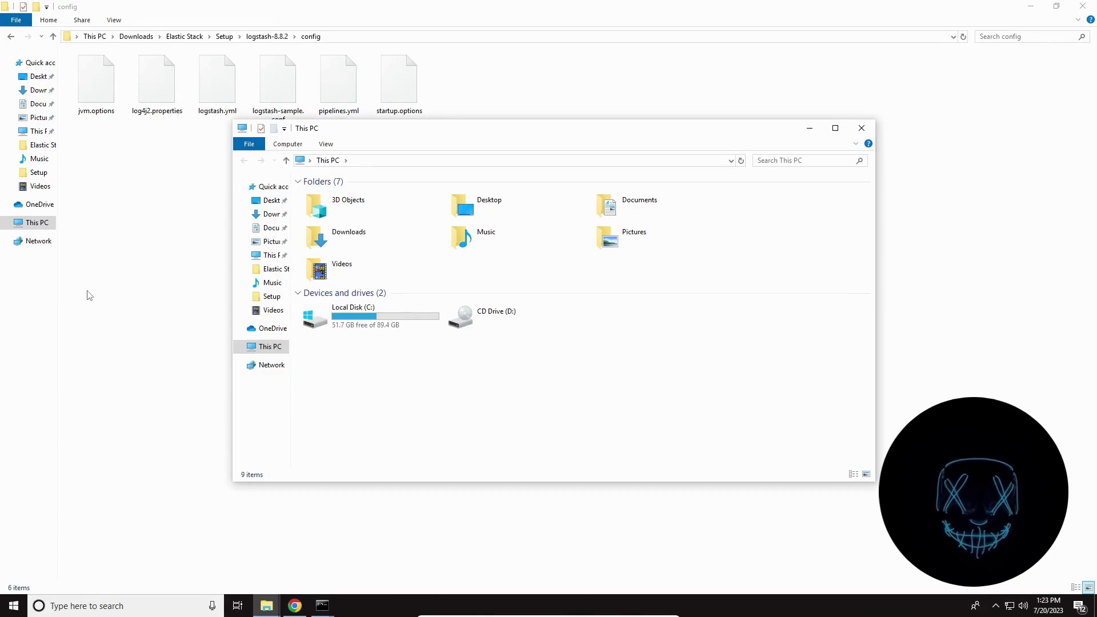
left_click(835, 128)
Look into Program Files (x86) on Local Disk (C:), return to the drive, and open the Windows\System32 folder
double_click(161, 138)
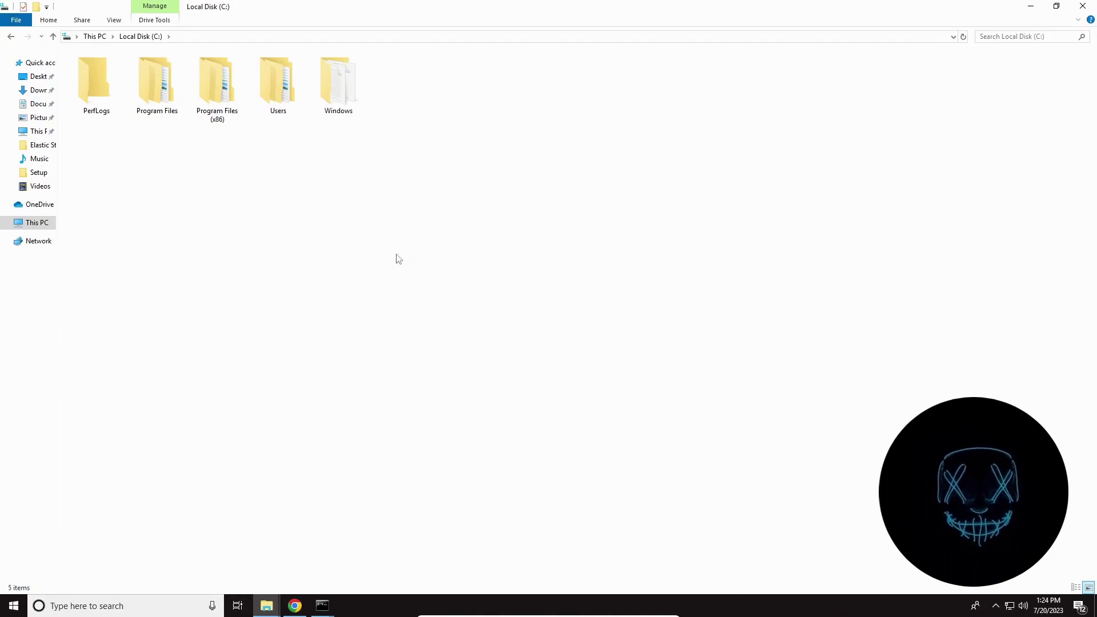
double_click(220, 91)
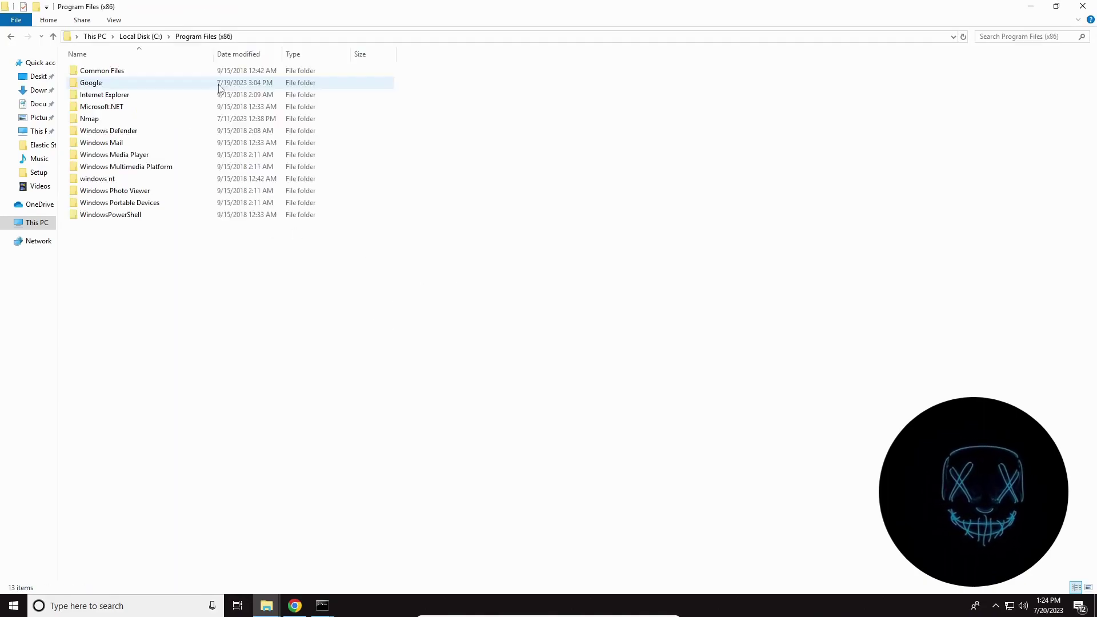
key("BackSpace")
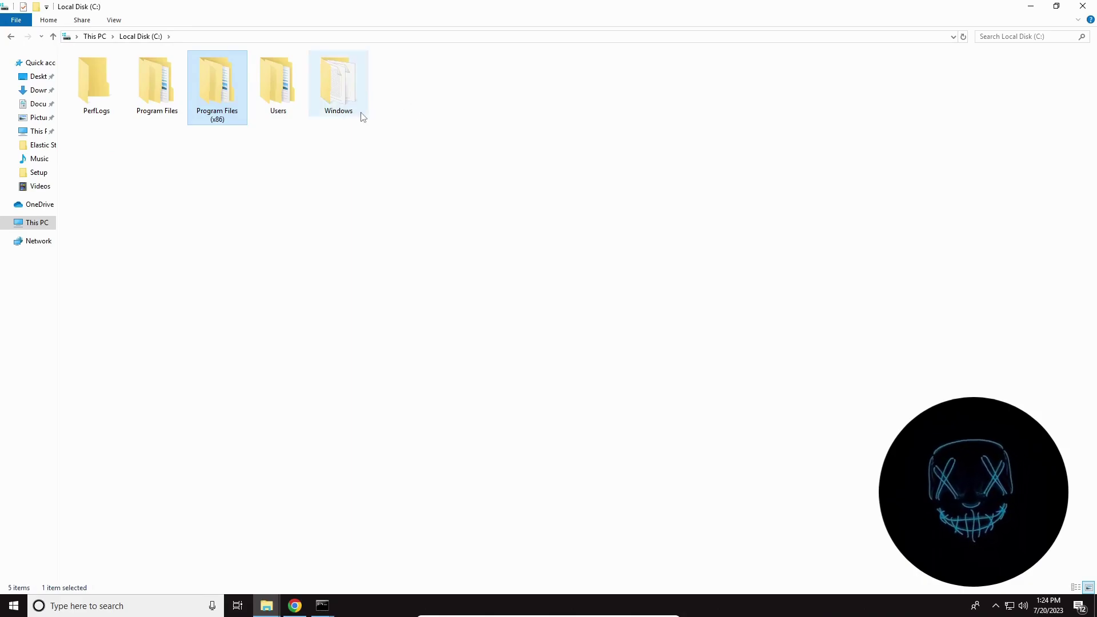
double_click(347, 102)
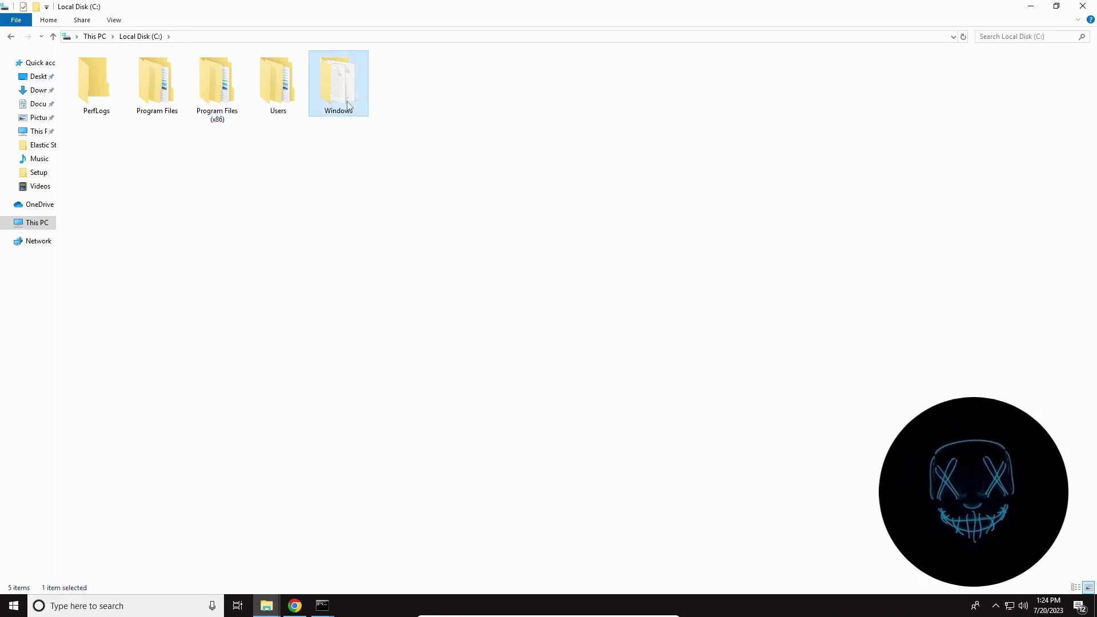
left_click(53, 36)
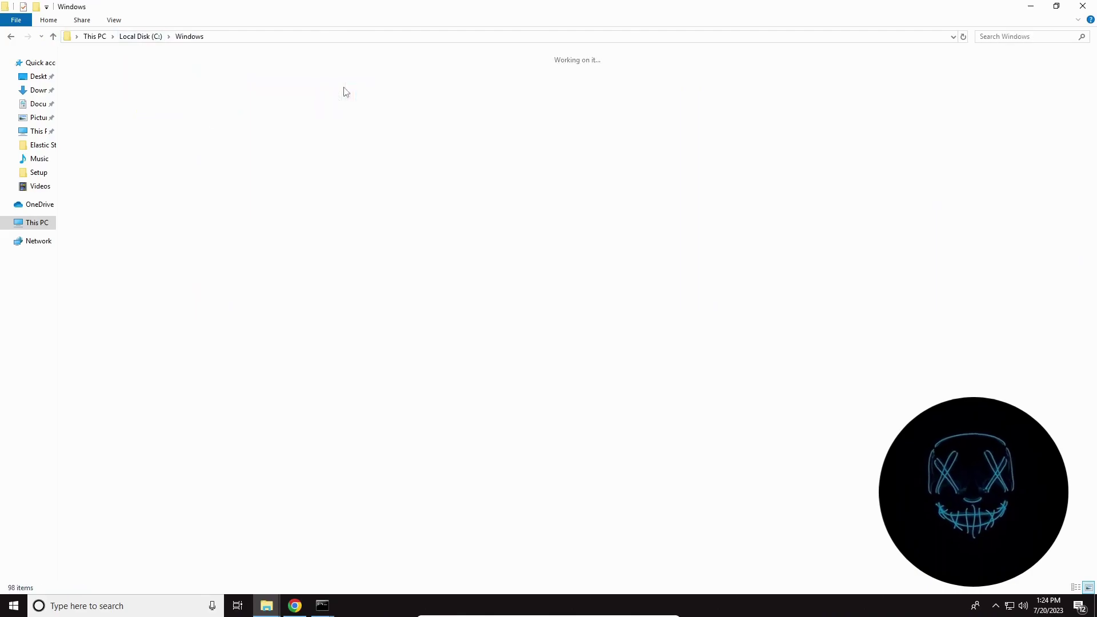
double_click(344, 89)
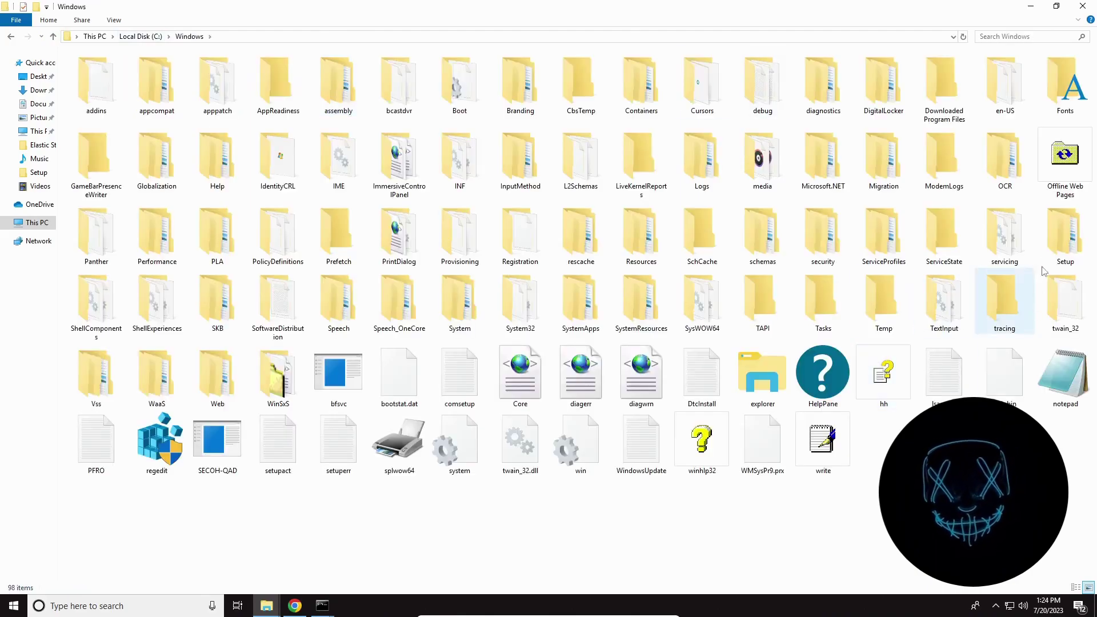
double_click(540, 318)
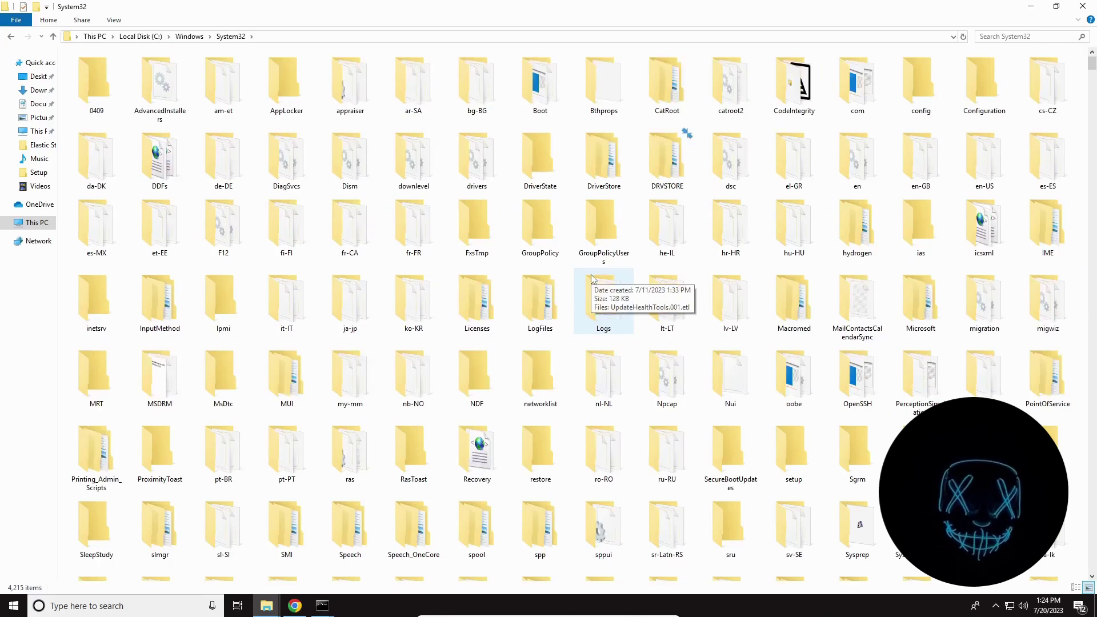
Find and open the winevt folder in System32 and show its contents as extra large icons
key("w")
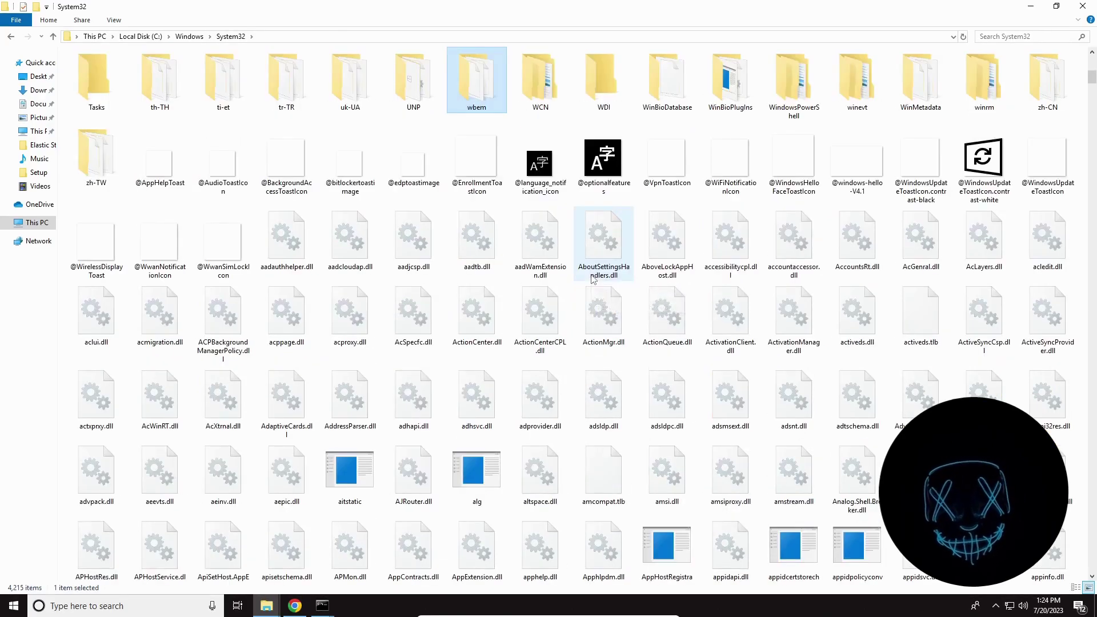
key("Right")
key("Right")
key("Right")
key("Right")
key("Right")
key("Right")
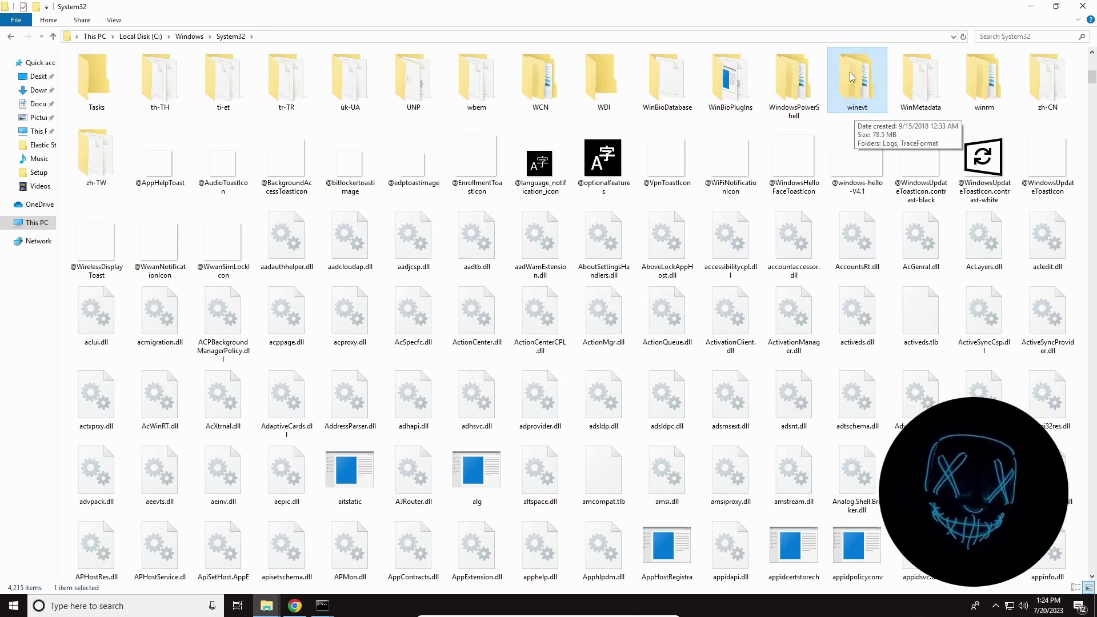
double_click(849, 72)
right_click(328, 102)
mouse_move(356, 108)
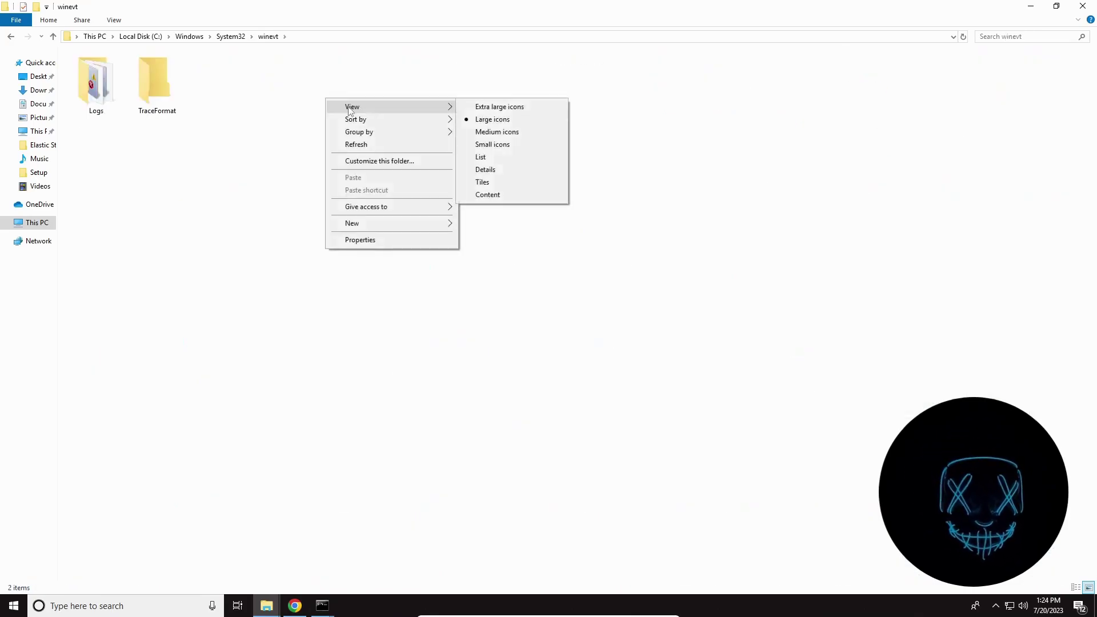
left_click(498, 109)
Open winevt's Logs folder and show the event log files as large icons
double_click(148, 159)
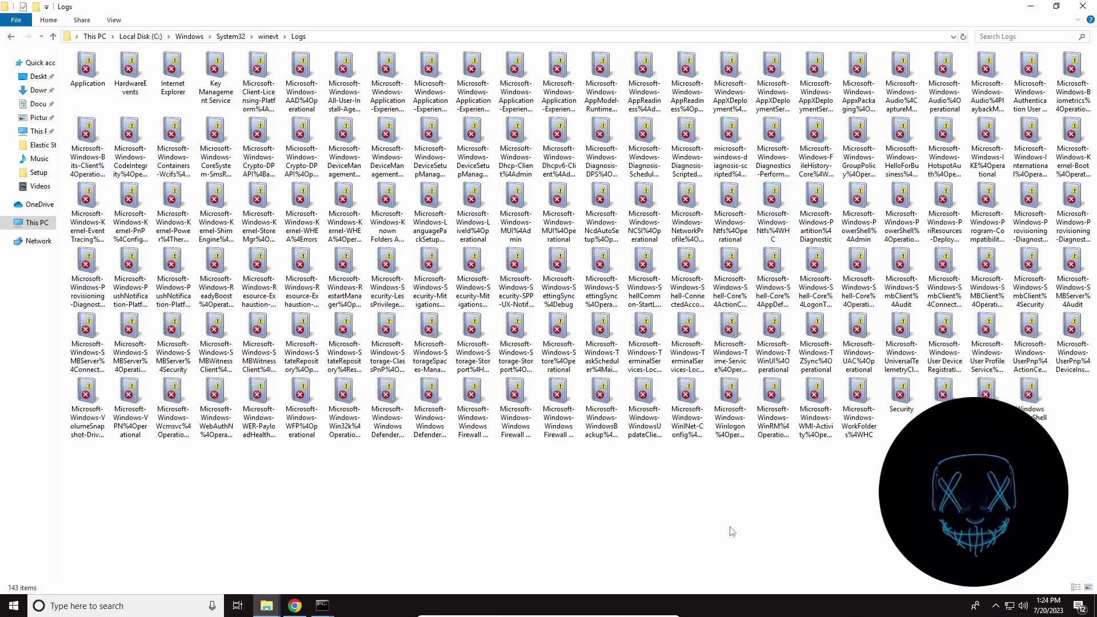
right_click(732, 526)
mouse_move(805, 383)
left_click(920, 397)
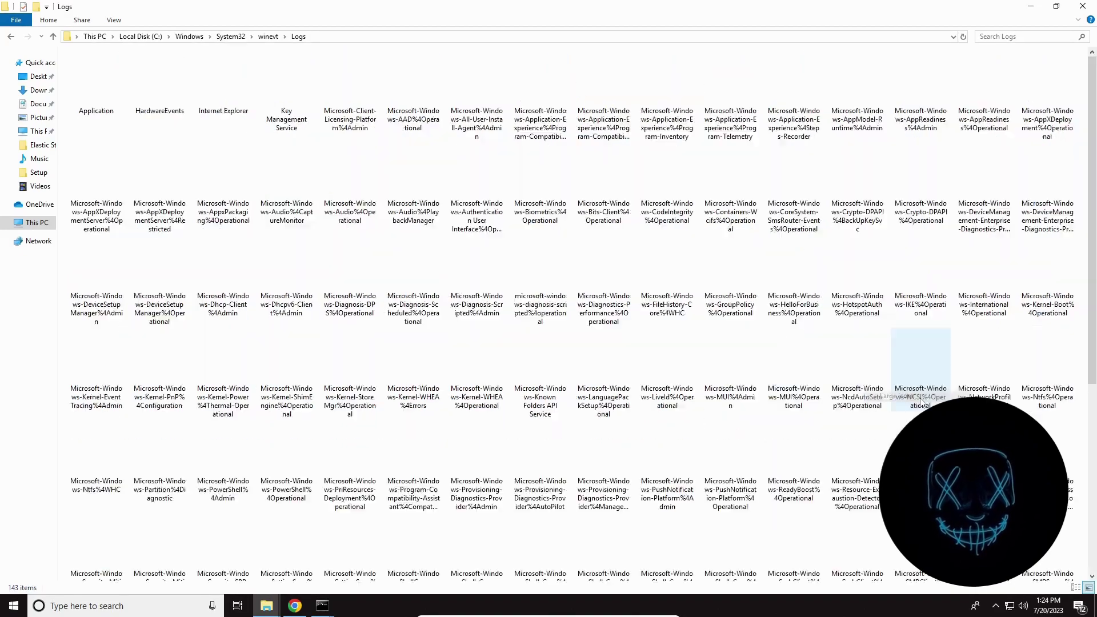
Look through the Windows event log files in the Logs folder, including Application and Known Folders API Service
scroll(489, 351, "down", 5)
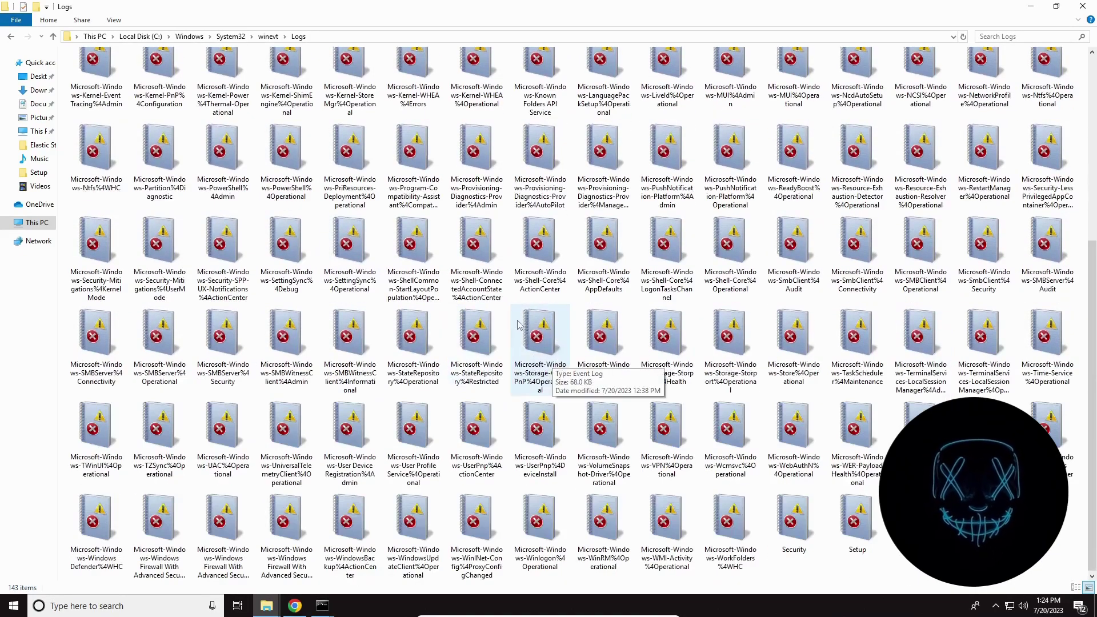
scroll(518, 324, "up", 5)
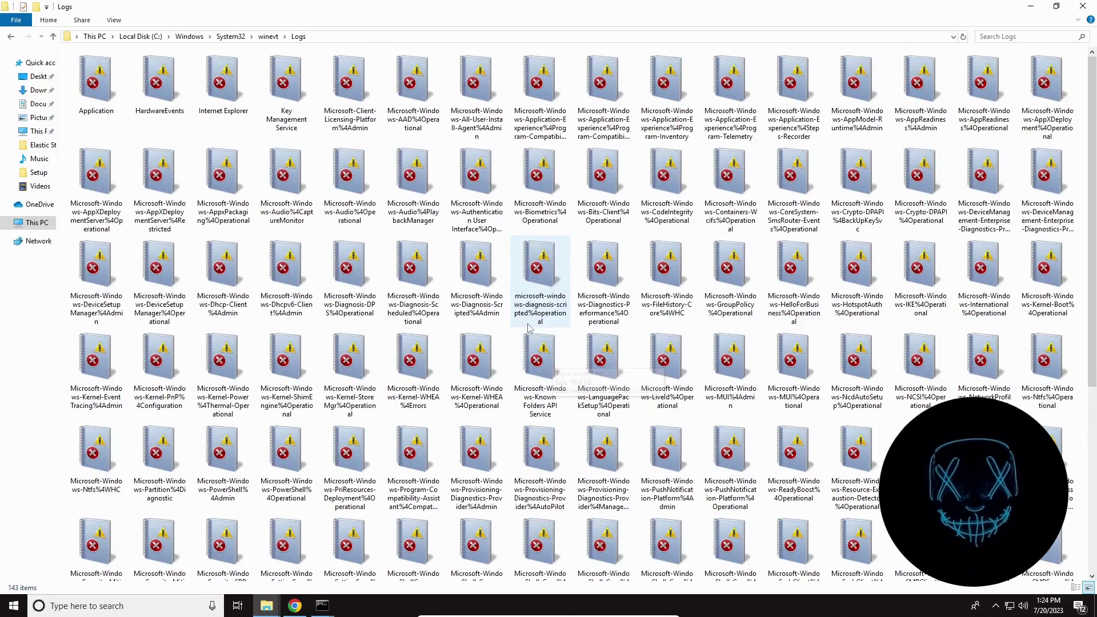
left_click(122, 89)
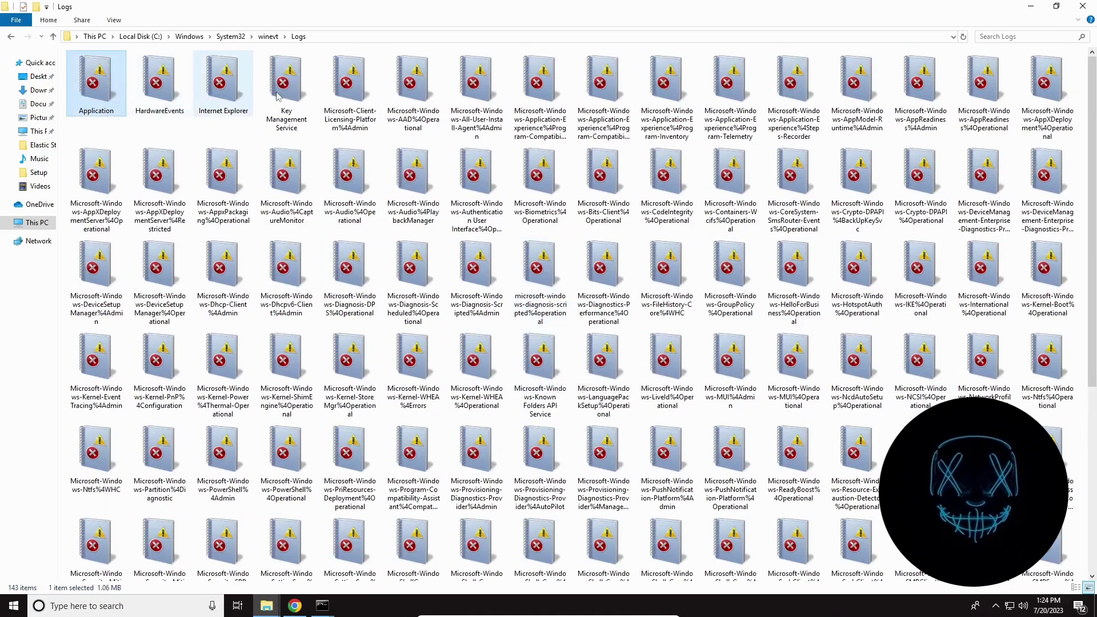
left_click(540, 358)
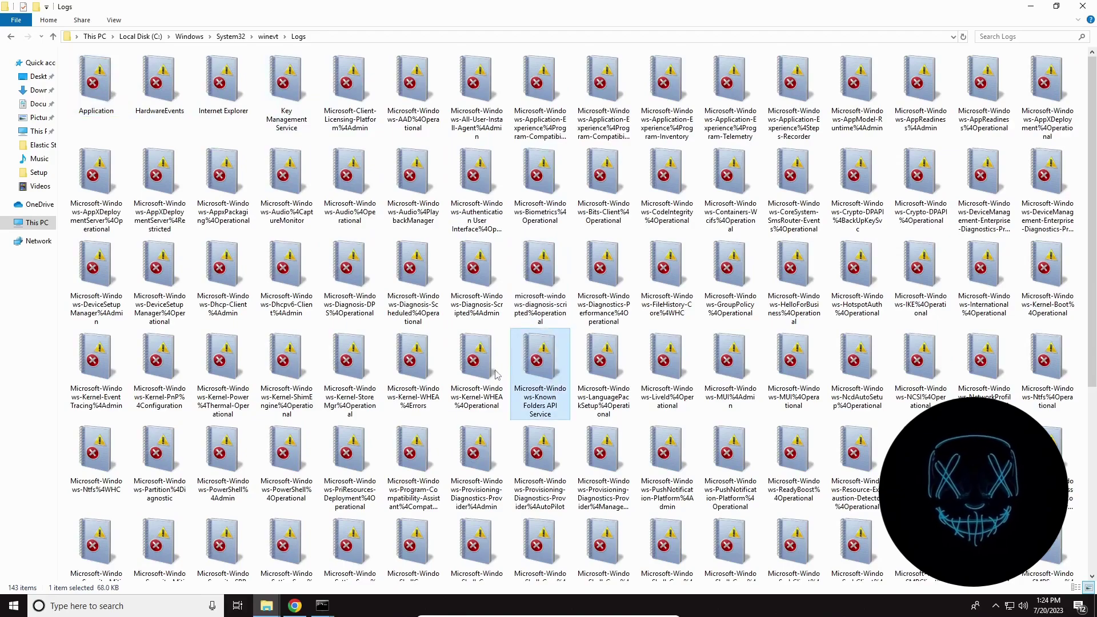
scroll(499, 374, "down", 5)
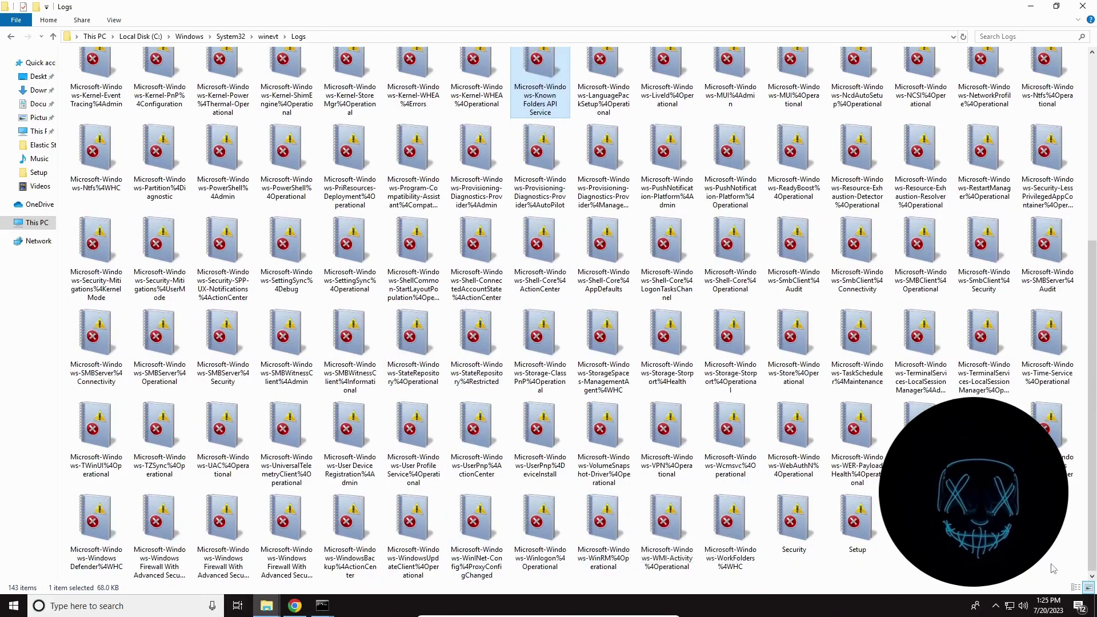
Search the Logs folder for "firewa", clear the search, and minimize the window
left_click(983, 34)
type("firewa")
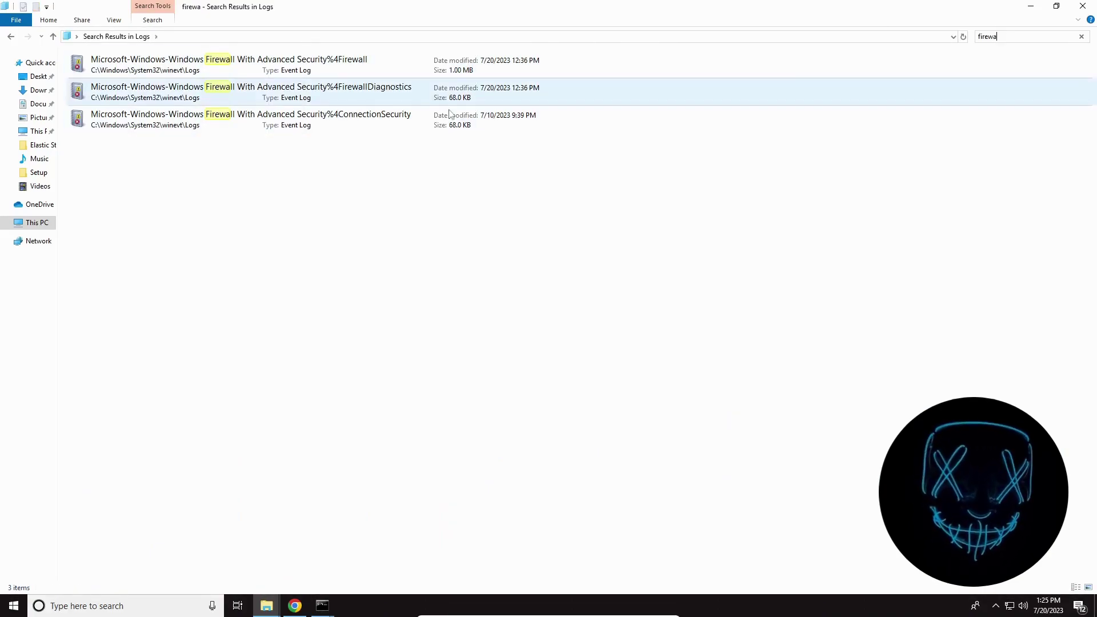
key("Escape")
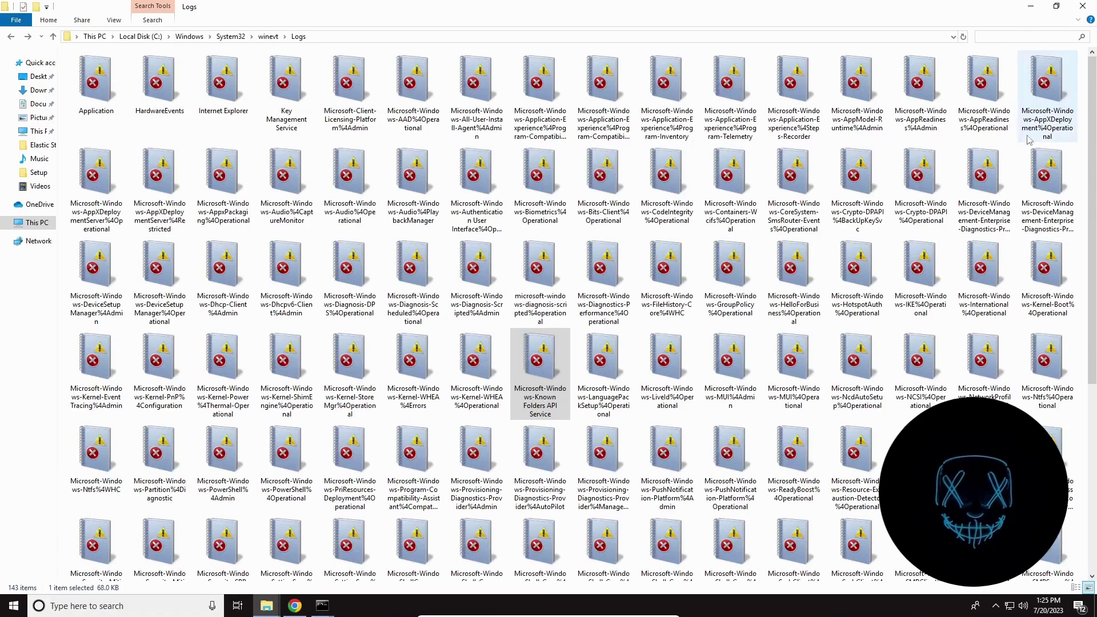
scroll(500, 257, "down", 5)
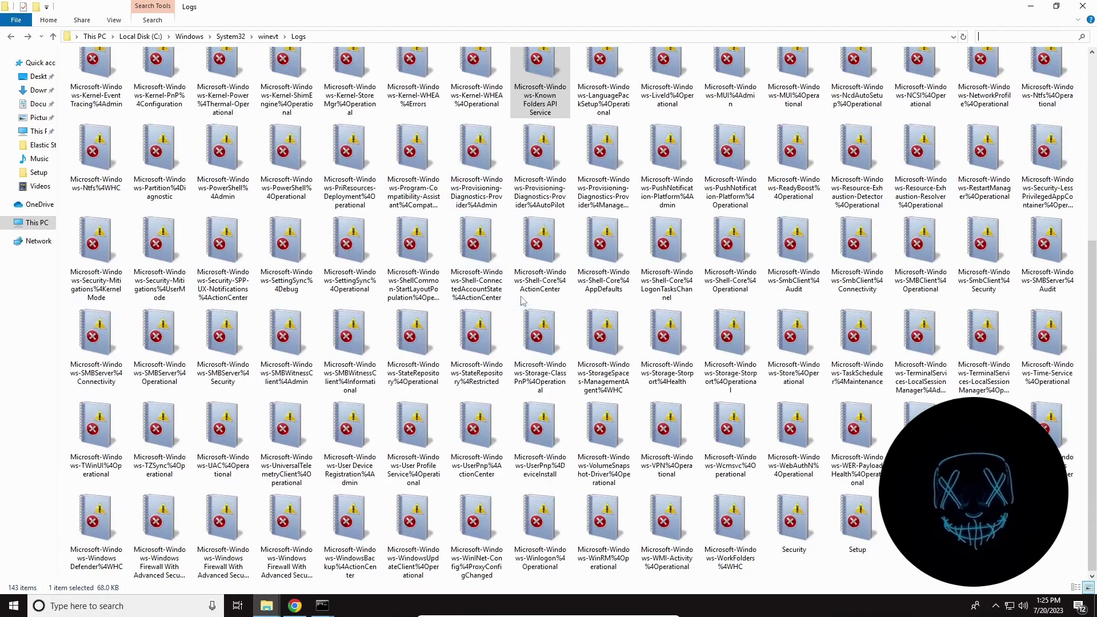
left_click(1032, 5)
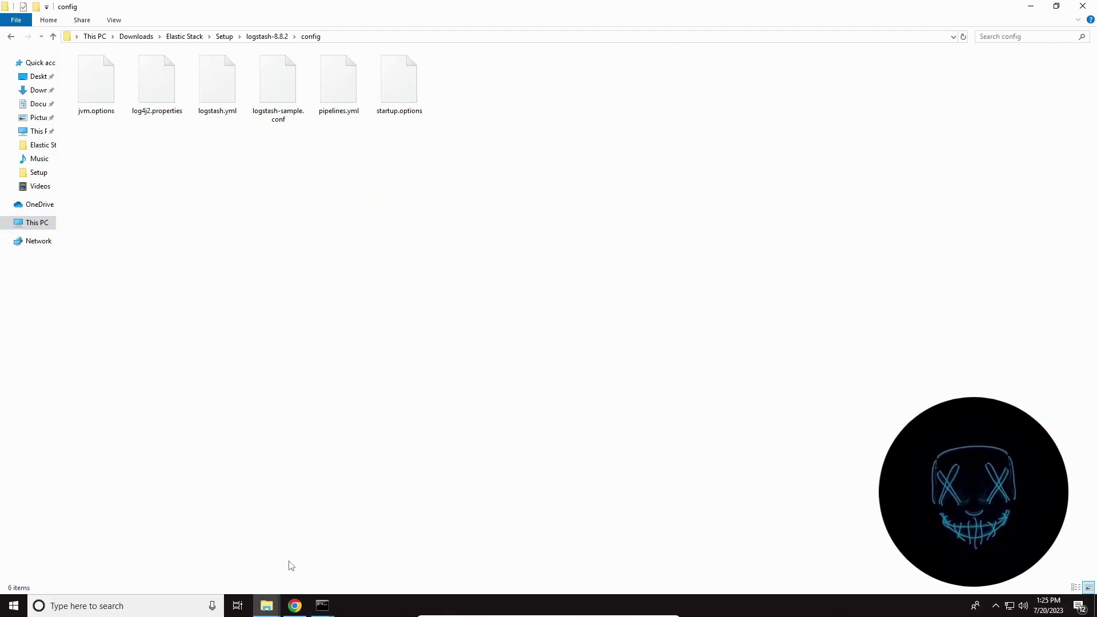
Switch to the Kibana console and clear its text selection to bring up the latest log entries
mouse_move(322, 605)
left_click(379, 571)
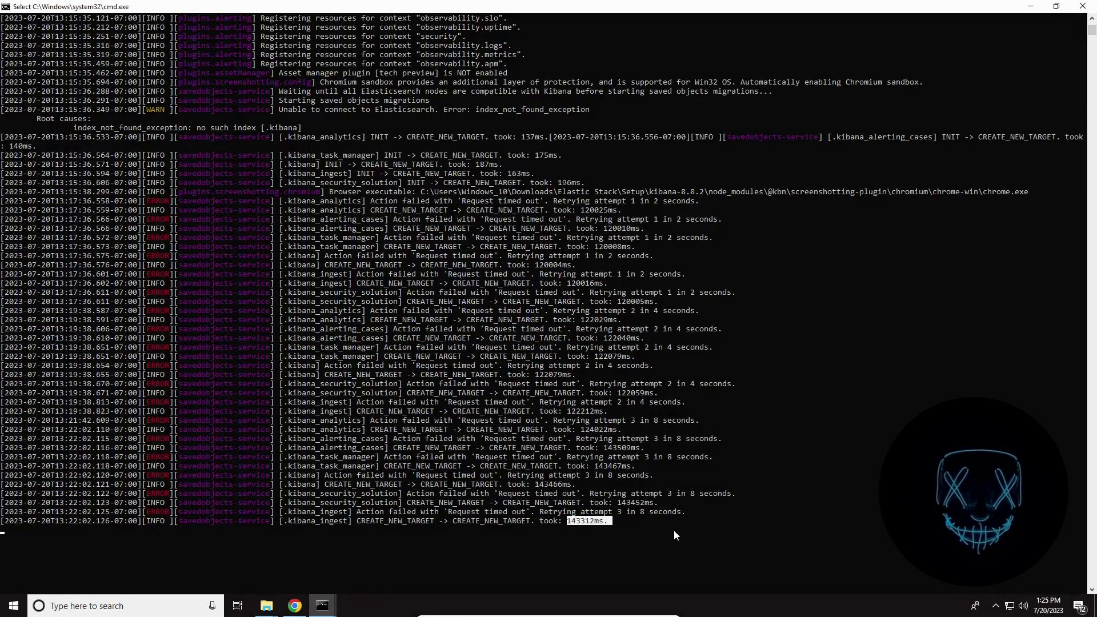
left_click(660, 526)
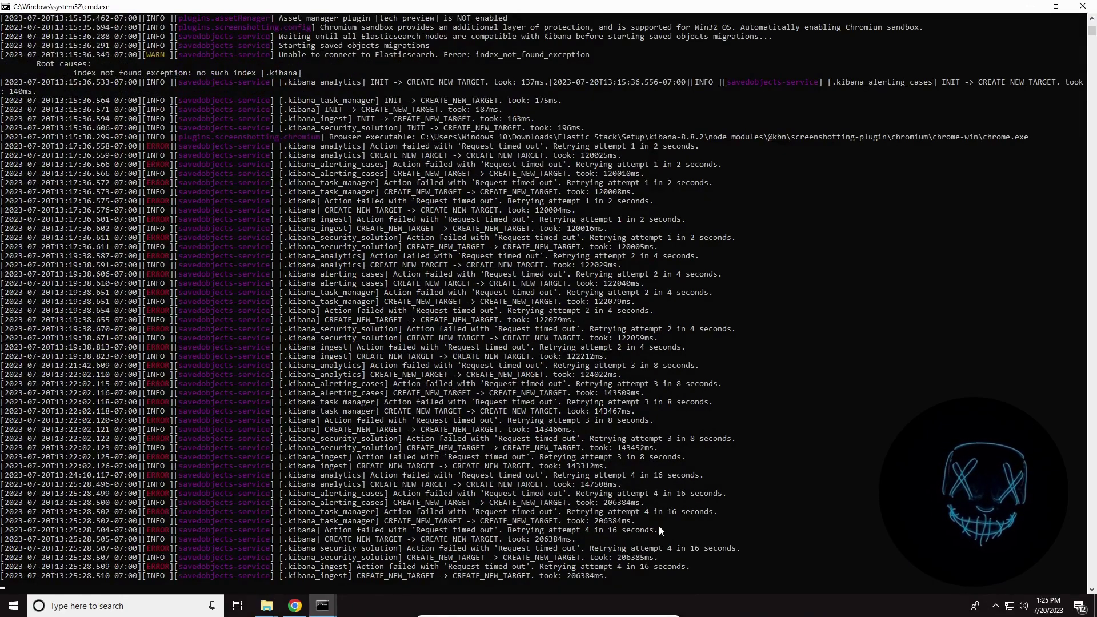
Look at the latest entries in the Kibana console log and clear the text selection
scroll(708, 568, "down", 3)
left_click(644, 501)
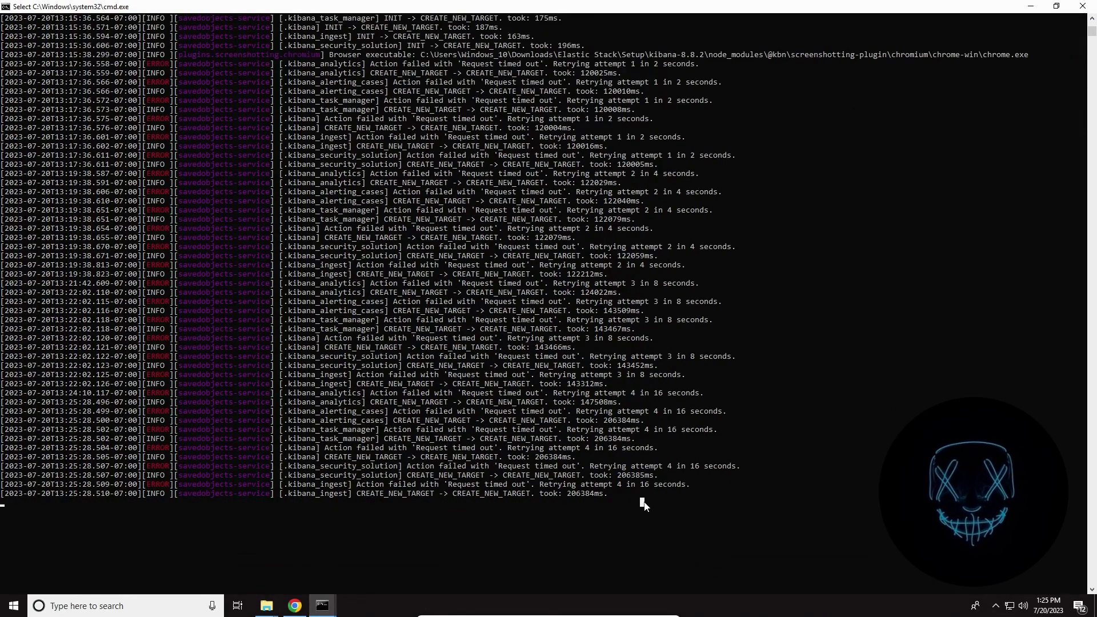
right_click(642, 501)
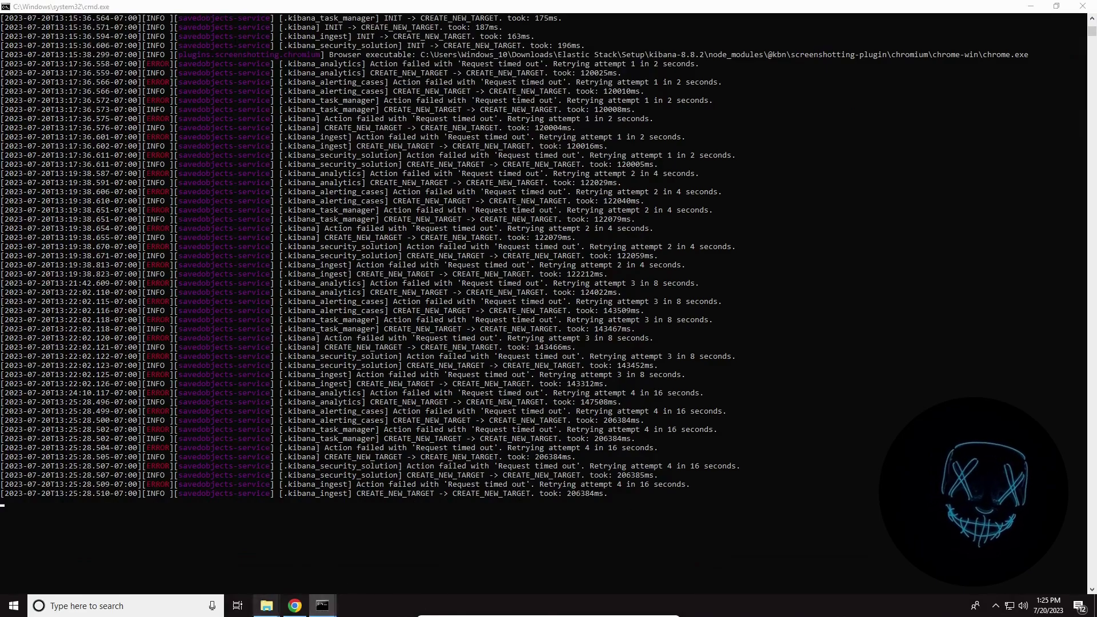
Switch to Chrome, reload the localhost:5601 page and close its tab
left_click(295, 606)
left_click(50, 32)
left_click(50, 32)
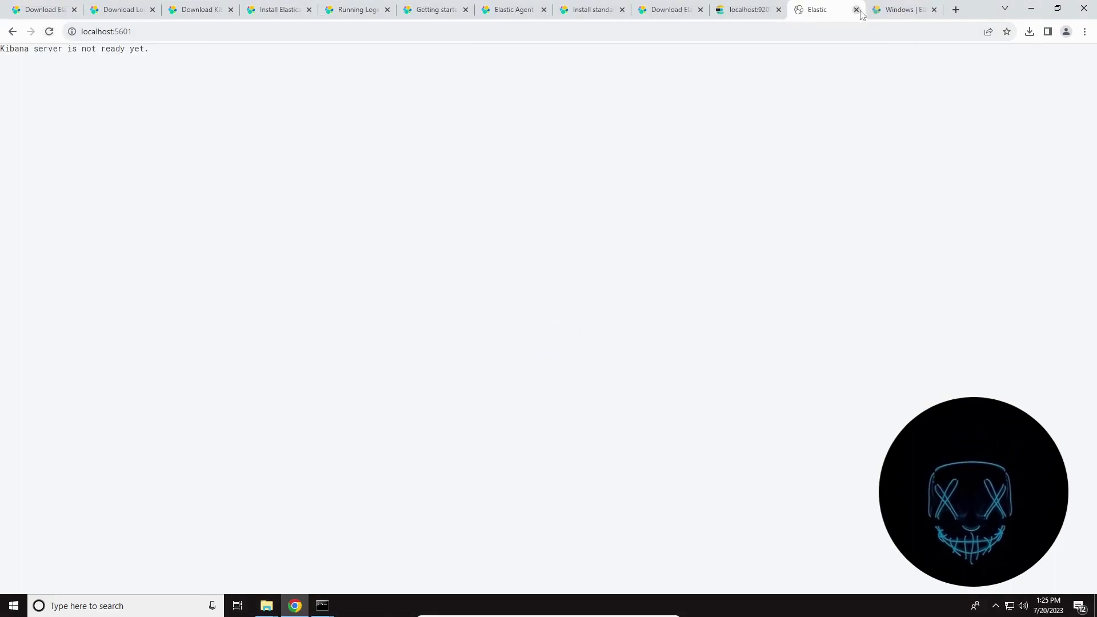
left_click(856, 10)
Return to the Kibana console, stop the running server and end its batch job
mouse_move(322, 610)
left_click(370, 564)
left_click(369, 554)
key("Escape")
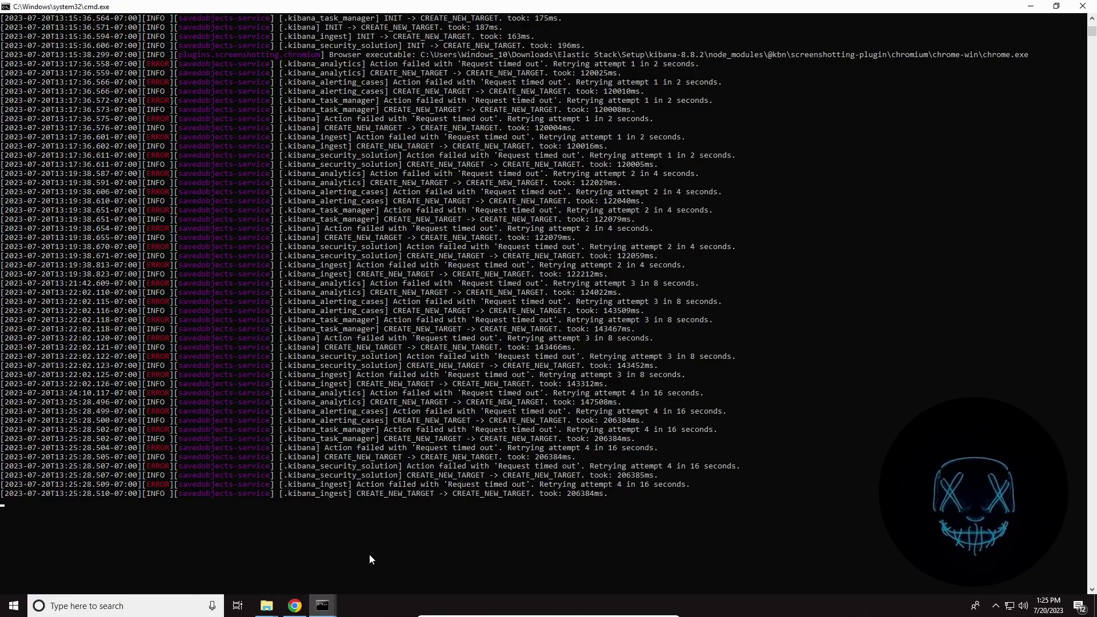
key("ctrl+c")
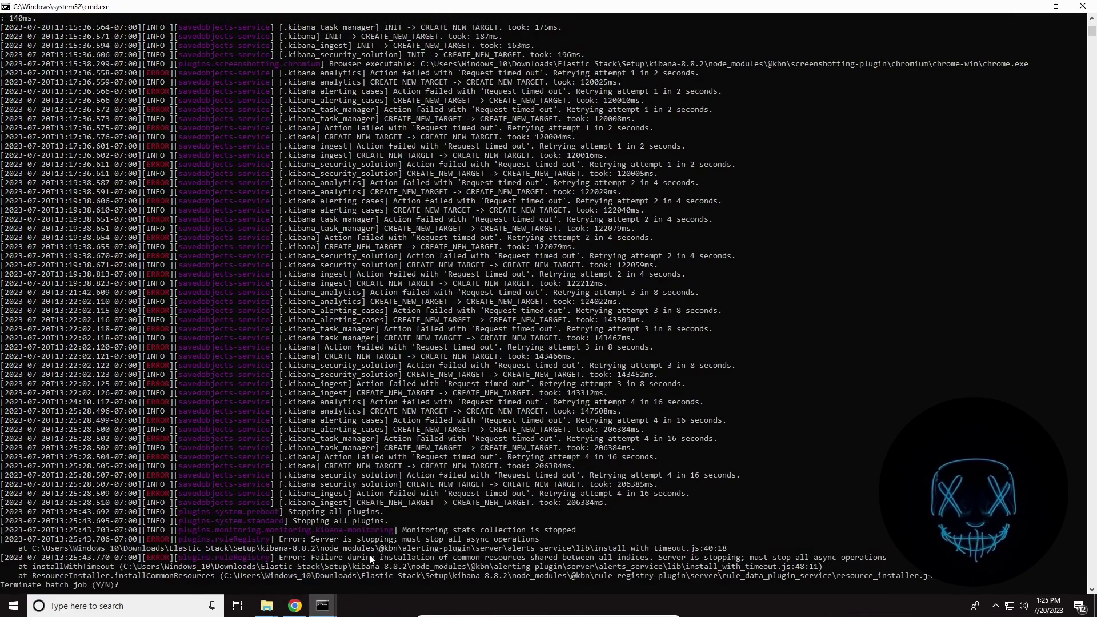
key("Return")
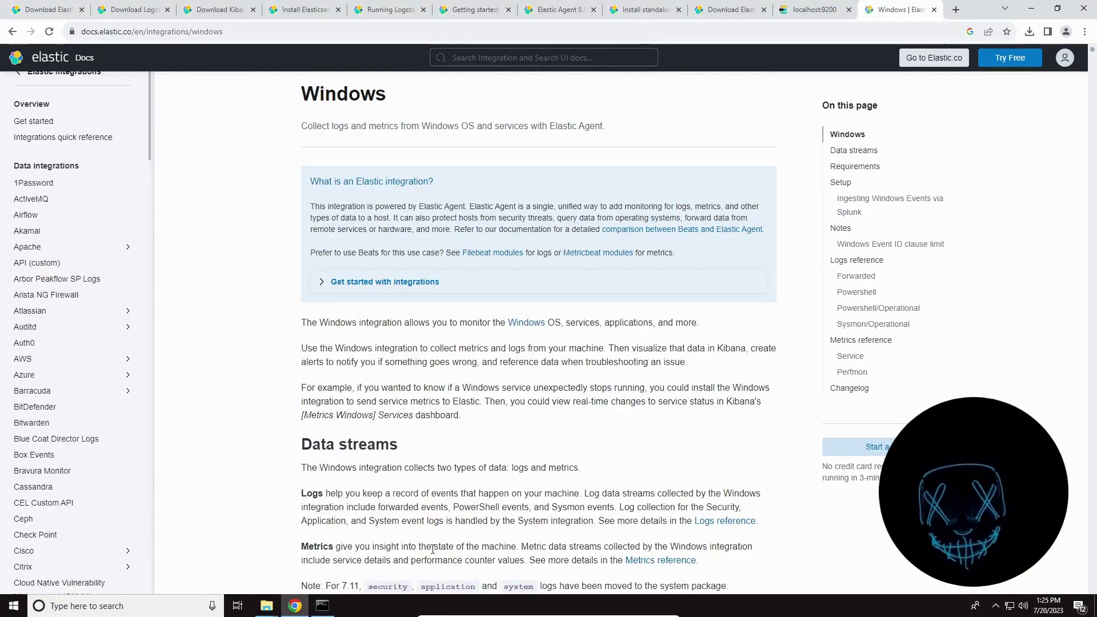
Switch to File Explorer and open the bin folder of kibana-8.8.2 inside Setup
mouse_move(266, 606)
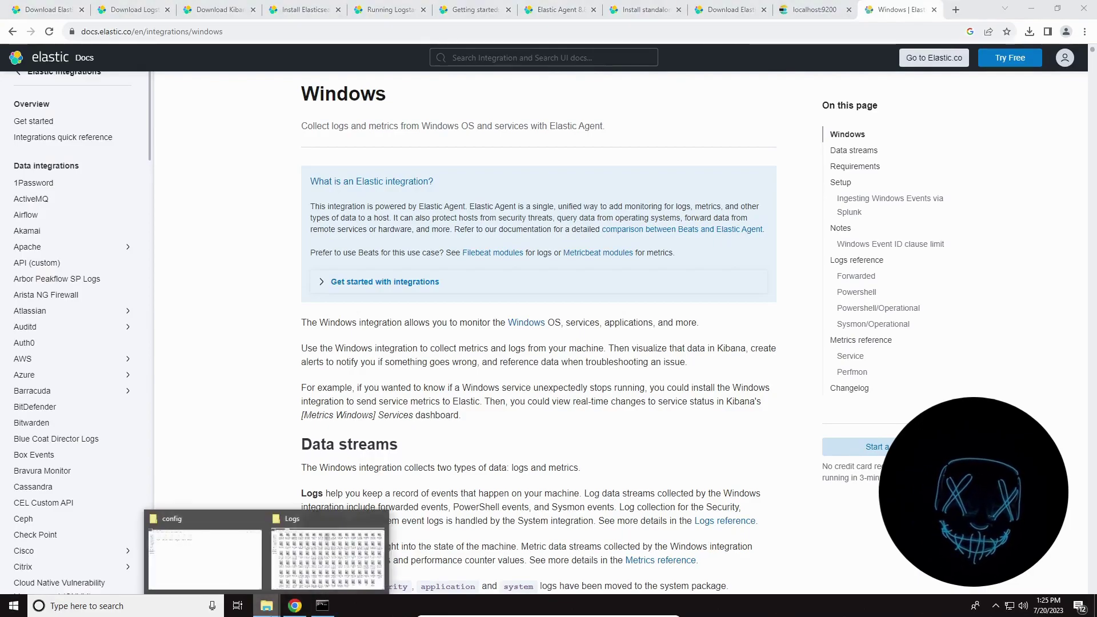
left_click(238, 577)
left_click(53, 36)
left_click(53, 36)
double_click(146, 85)
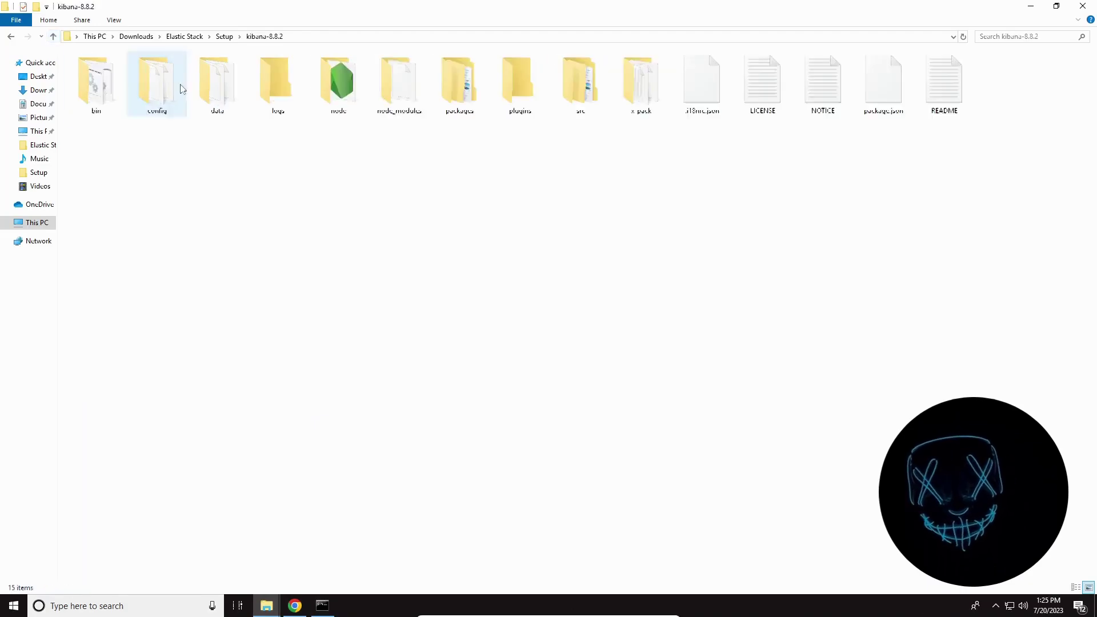
double_click(101, 87)
Run the kibana batch file to restart the server and minimize its console window
right_click(154, 197)
left_click(171, 241)
double_click(110, 71)
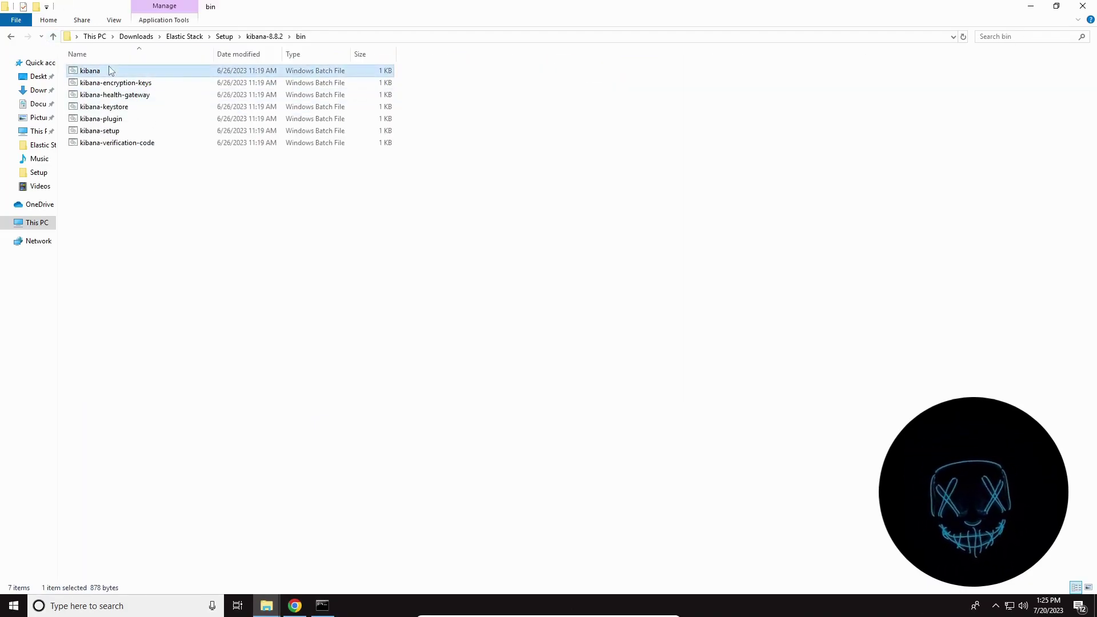
left_click(589, 68)
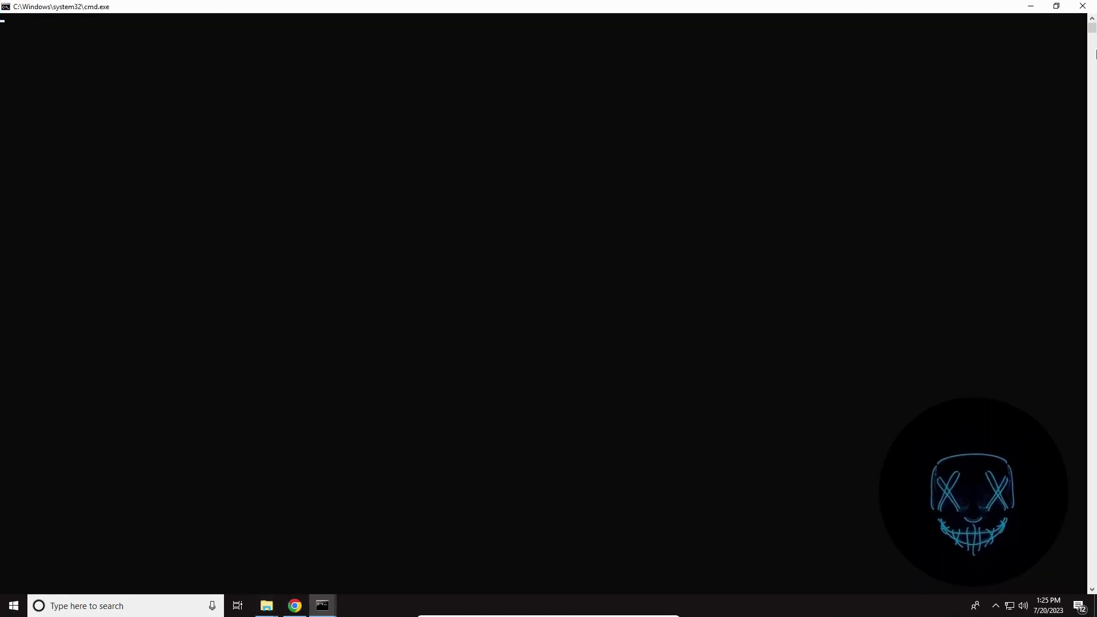
left_click(1039, 5)
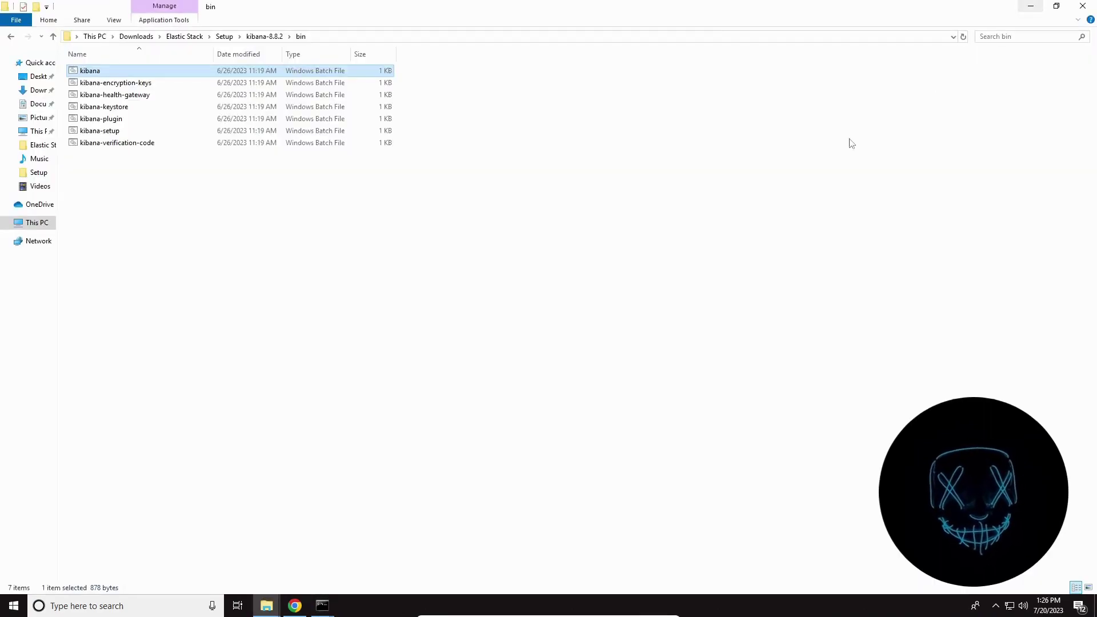
Go back to the Setup folder and open the config folder of logstash-8.8.2
left_click(52, 38)
left_click(52, 38)
double_click(216, 95)
double_click(173, 119)
right_click(268, 189)
left_click(297, 168)
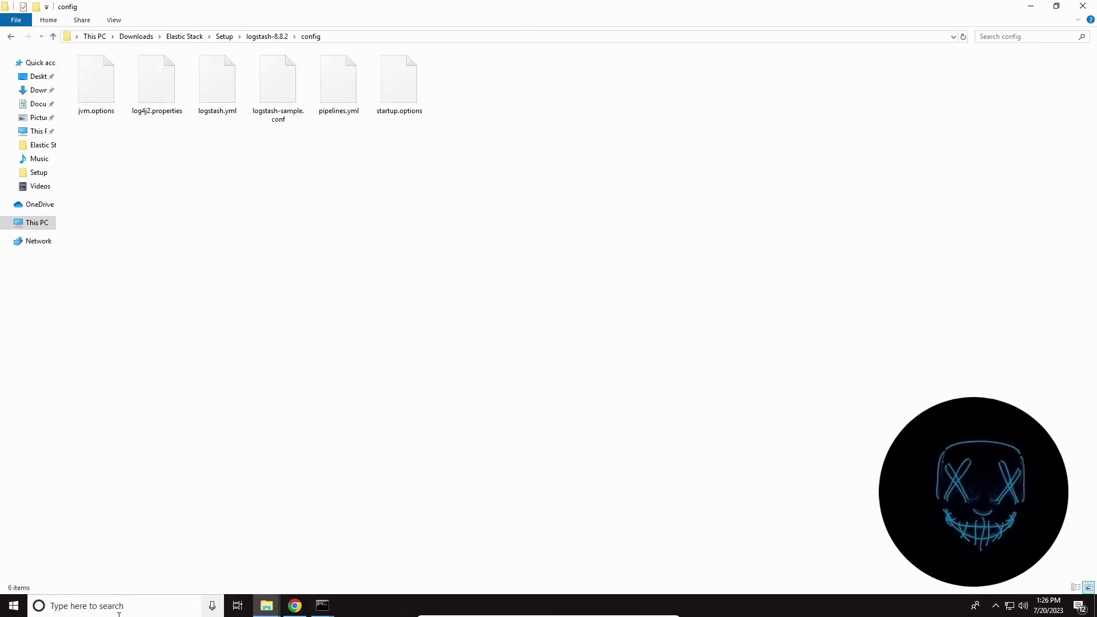
Find and open Sublime Text through Windows search and close the logstash.yml file
left_click(86, 605)
type("subl")
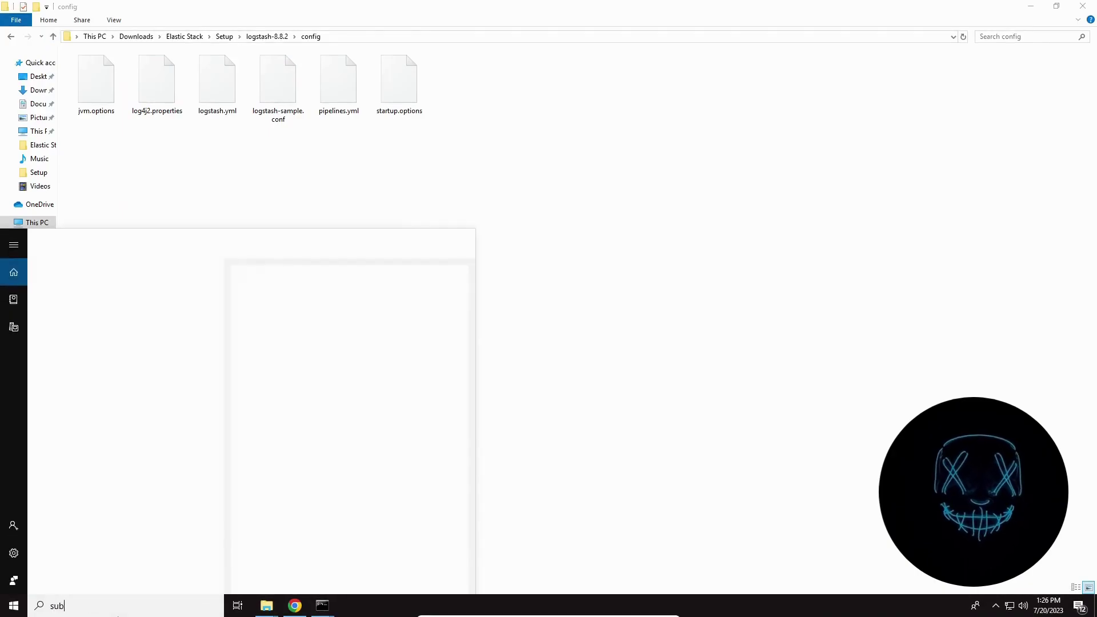
key("Return")
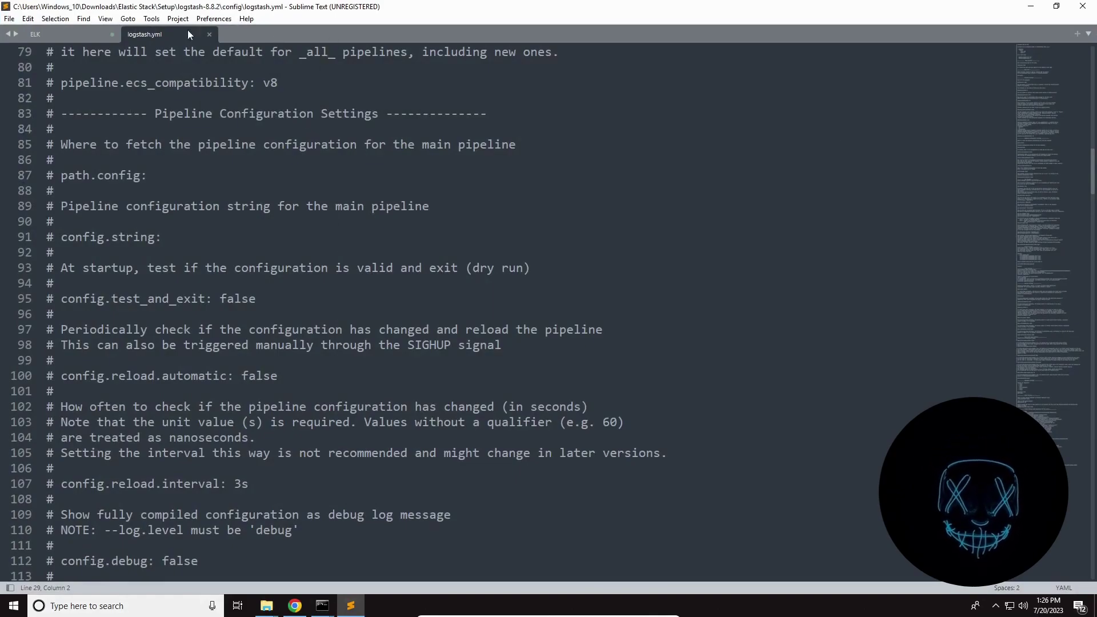
left_click(209, 35)
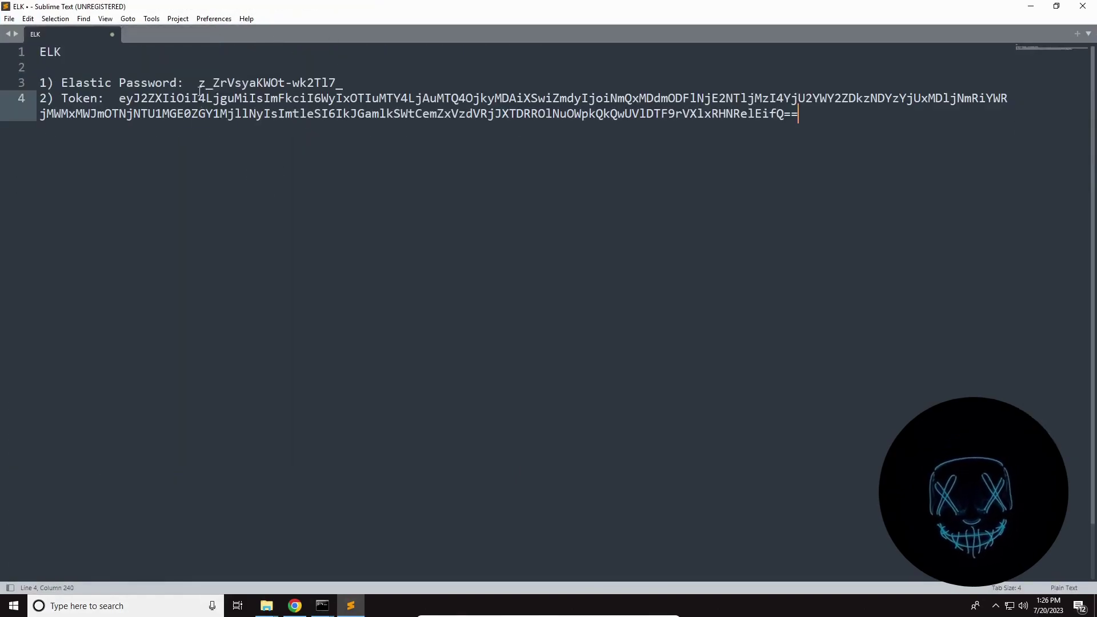
Create a new file and write an input block containing an empty stdin block, leaving a blank line below it
key("ctrl+n")
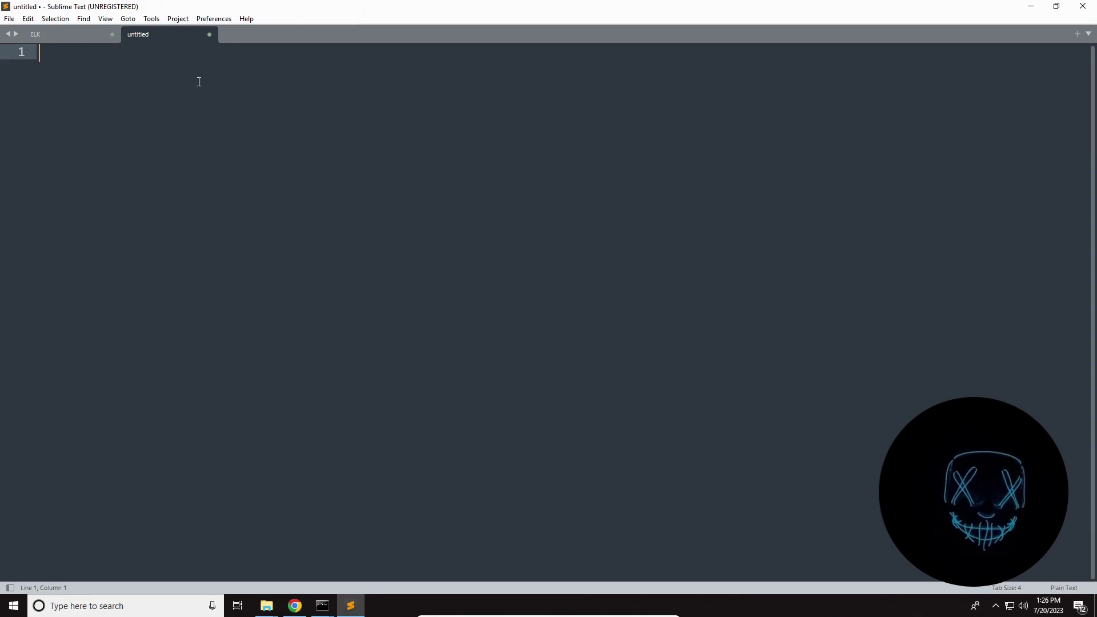
type("input{")
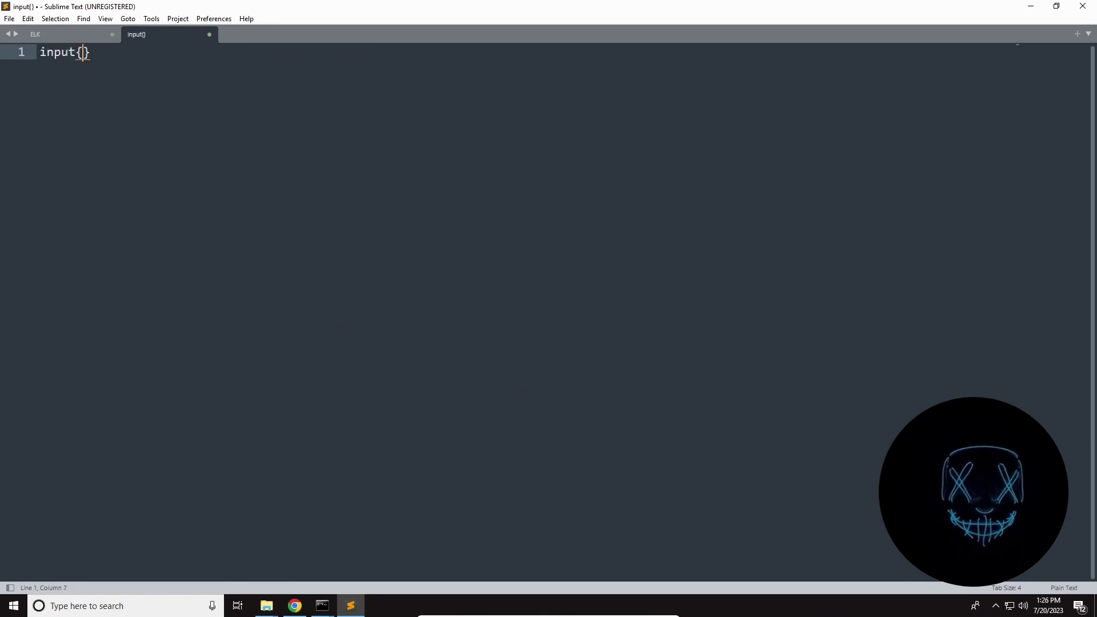
key("Return")
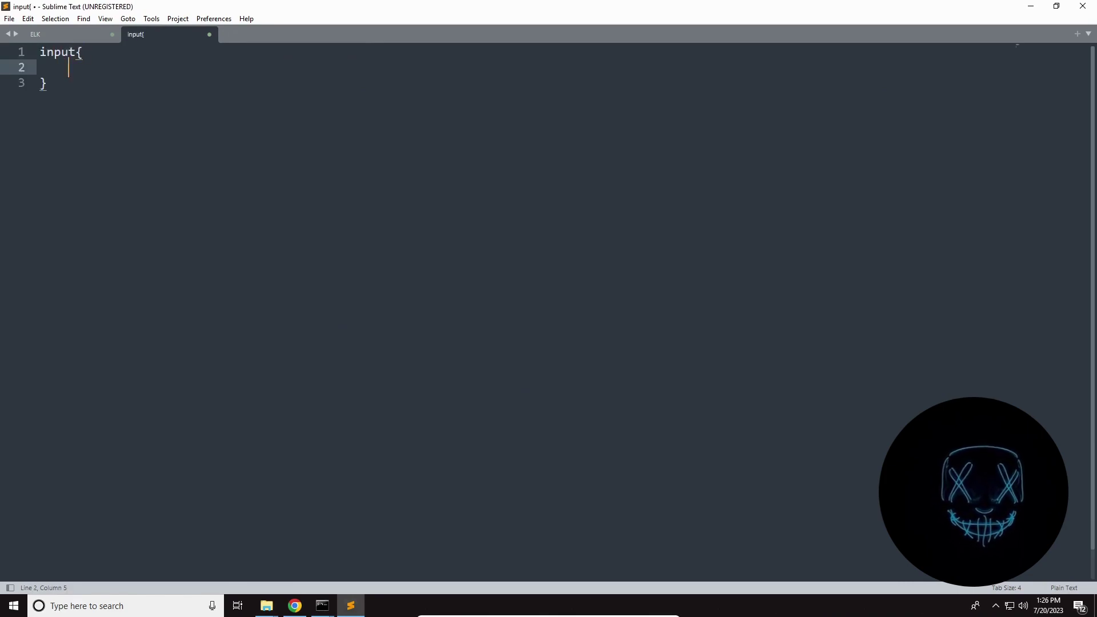
type("stdin")
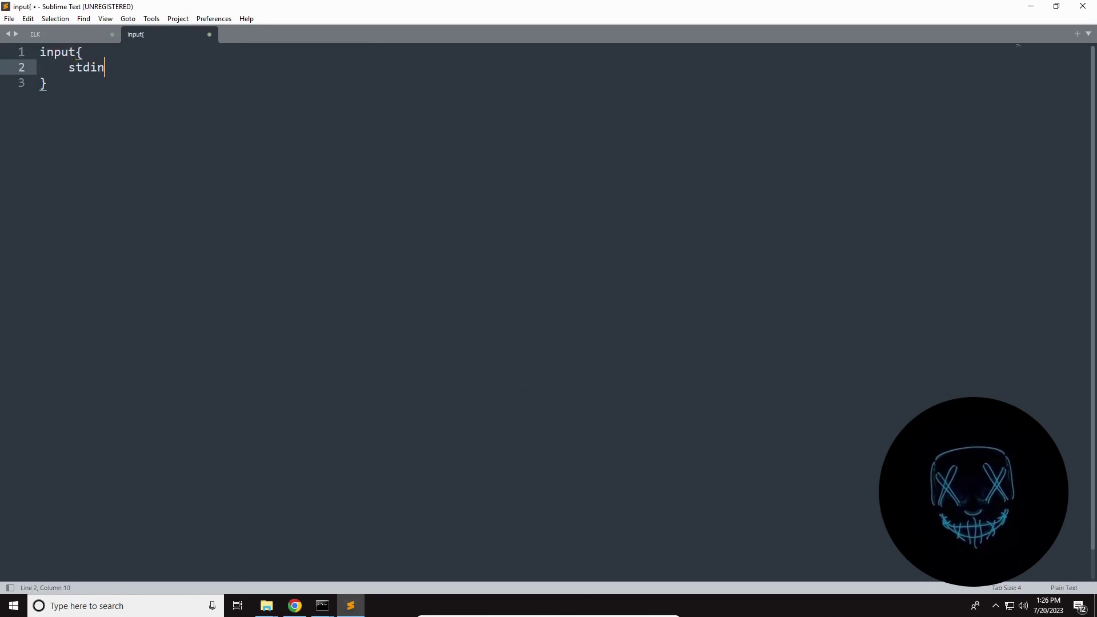
type("{")
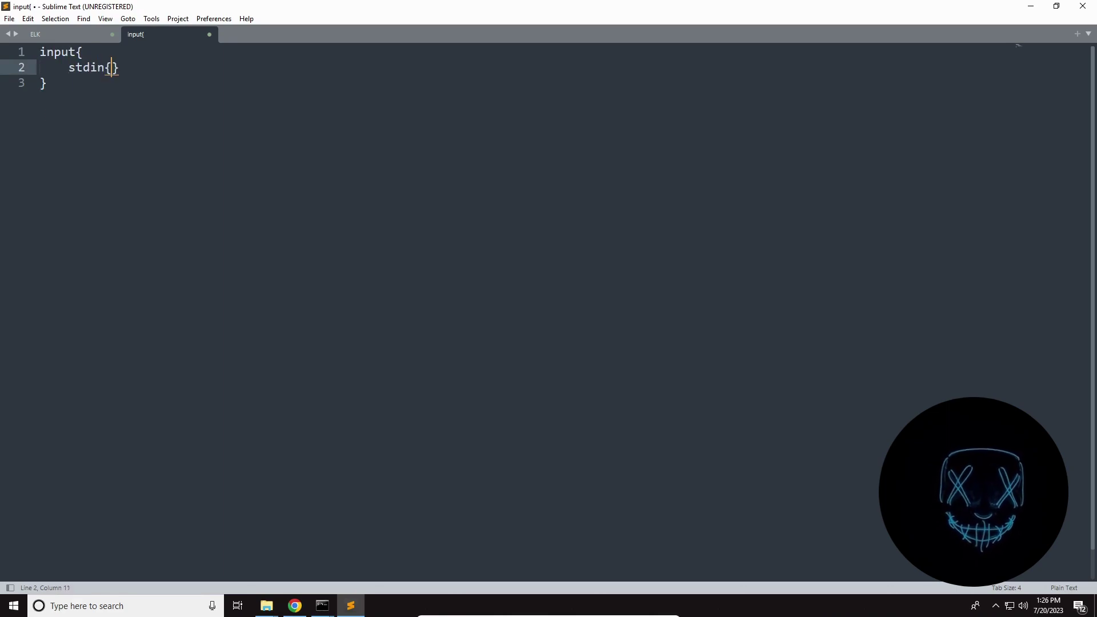
key("Return")
key("Down")
key("Down")
key("Return")
key("Return")
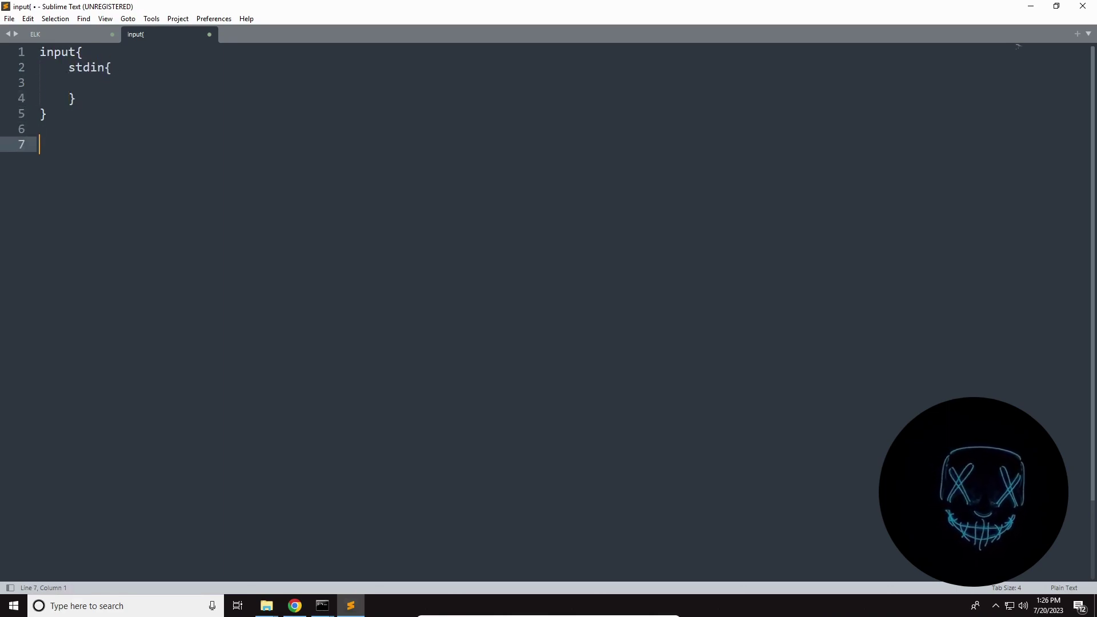
Add an output block containing an empty stdout block below the input block
type("output")
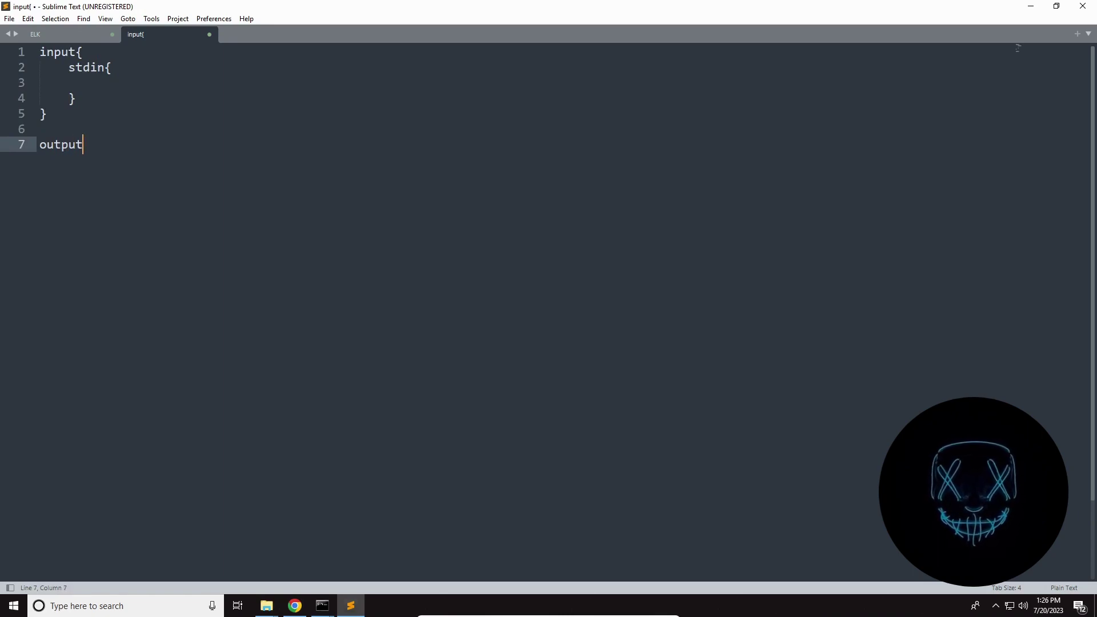
type("{")
key("Return")
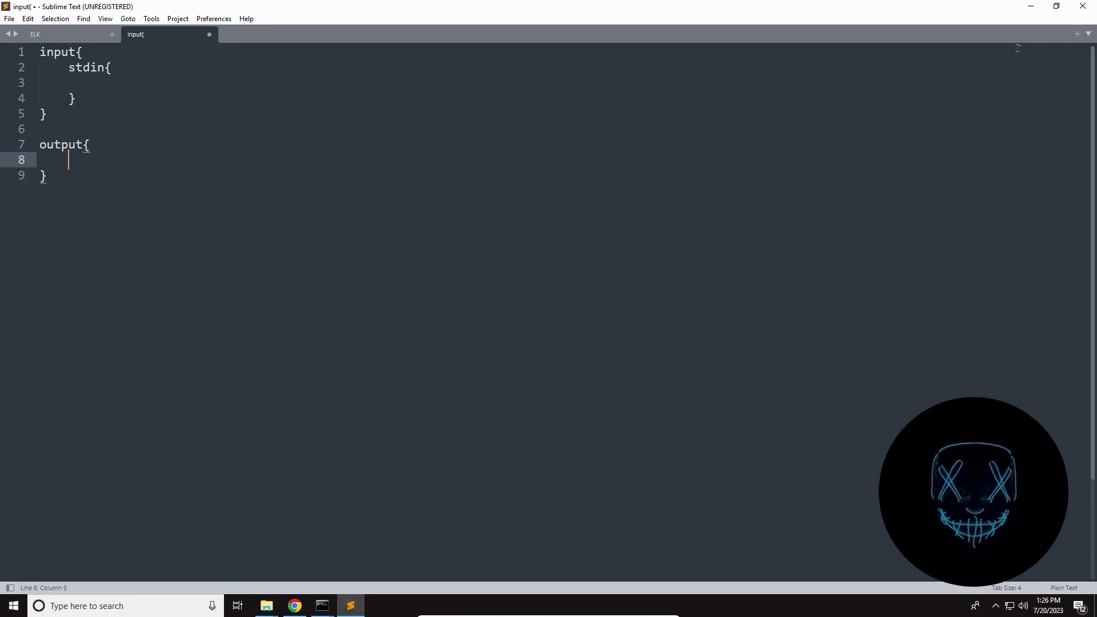
type("stdoup")
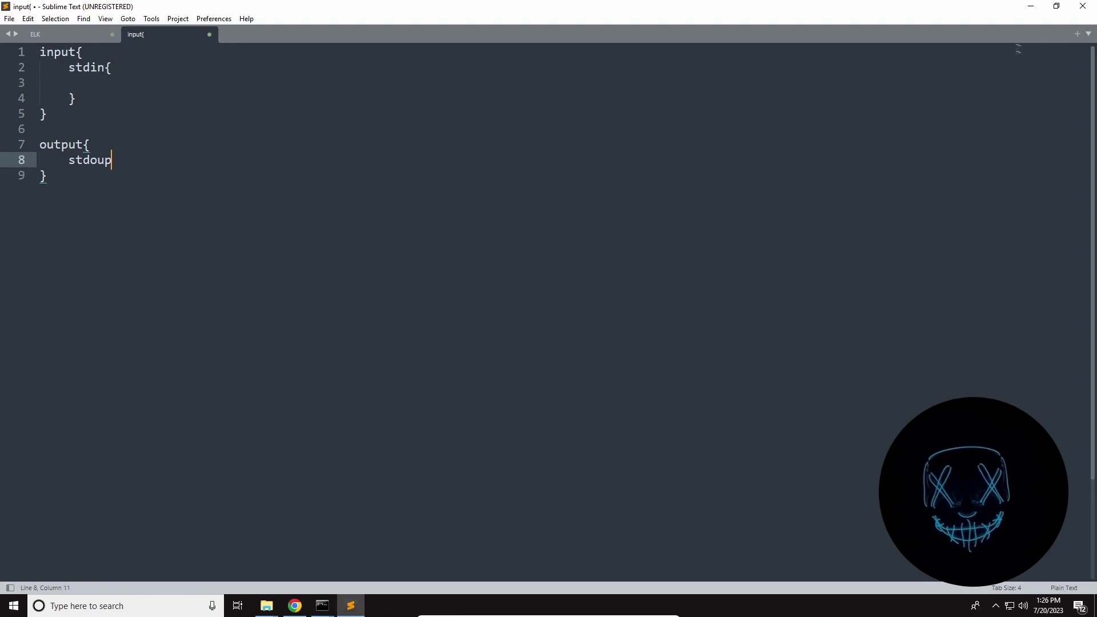
key("BackSpace")
type("tdout")
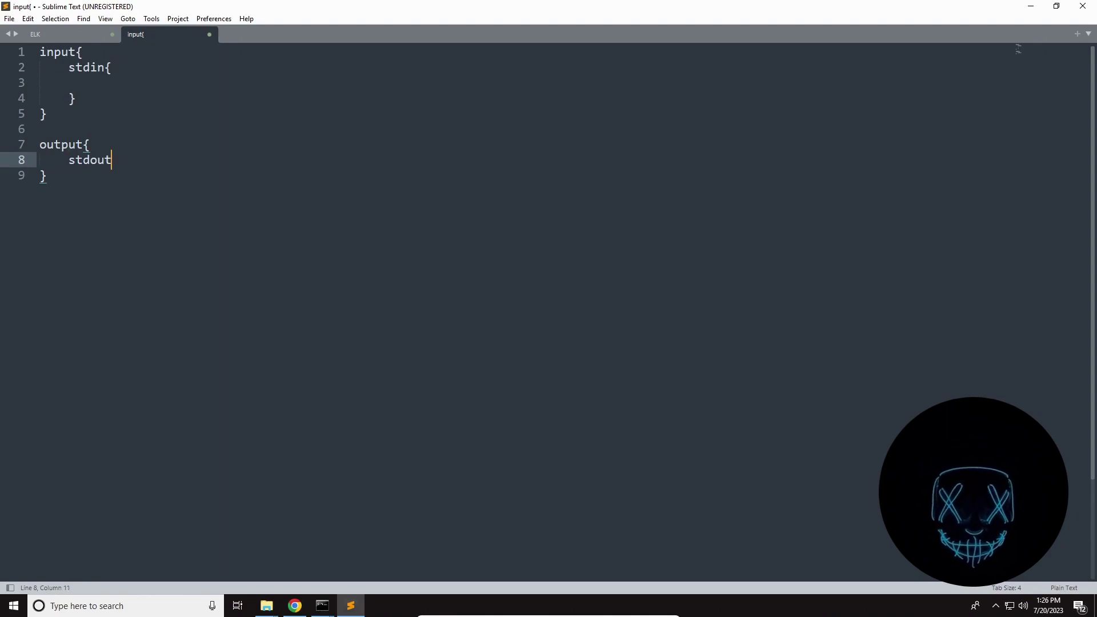
type(" {")
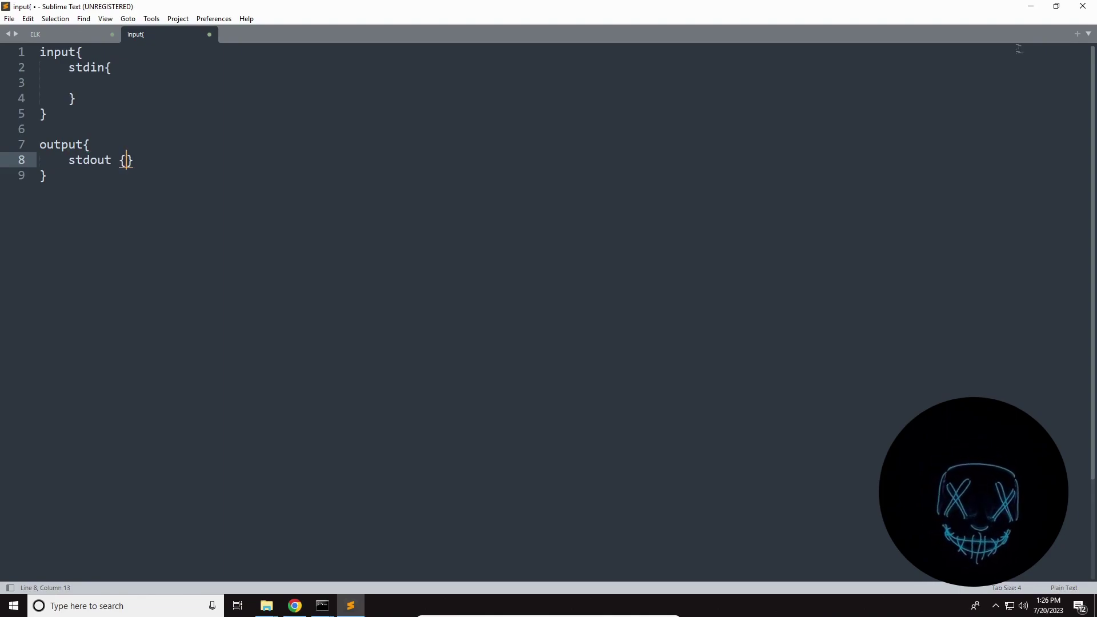
key("Return")
Insert a space before the opening braces of the stdin, input and output blocks
key("Up")
key("Up")
key("Up")
key("Up")
key("Up")
key("Up")
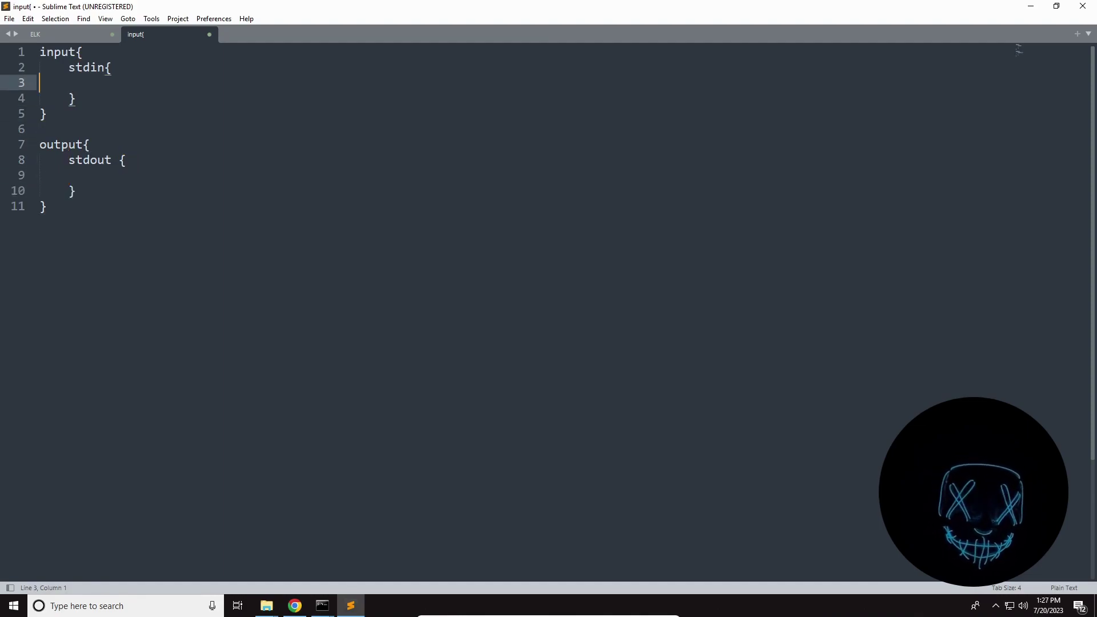
key("Up")
key("Right")
key("Right")
key("Right")
key("Right")
key("Right")
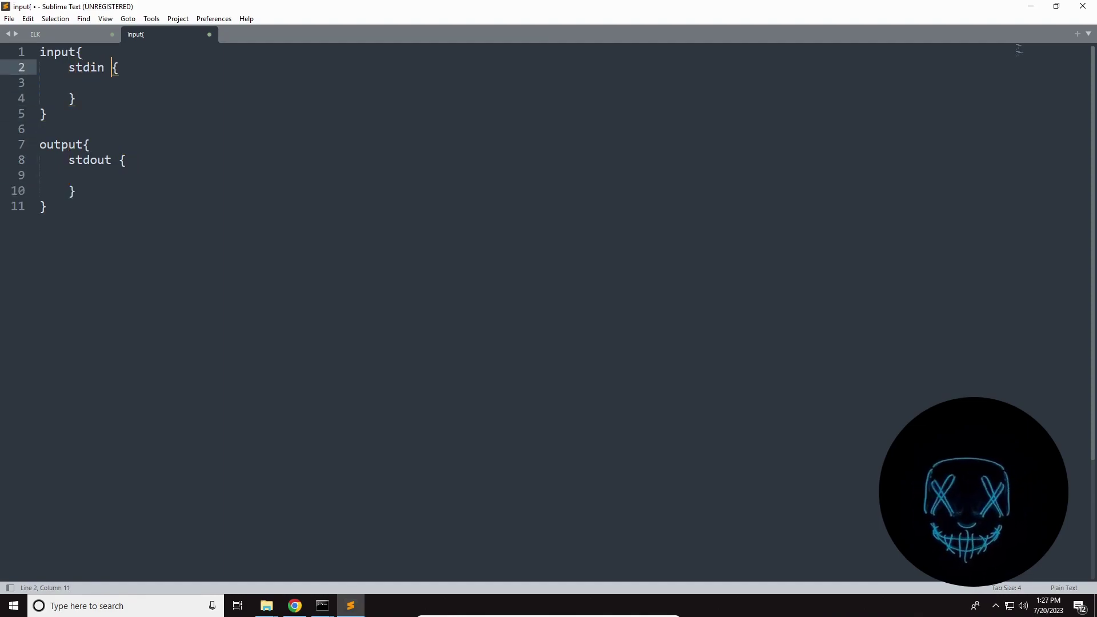
key("Up")
key("Left")
key("Down")
key("Down")
key("Down")
key("Down")
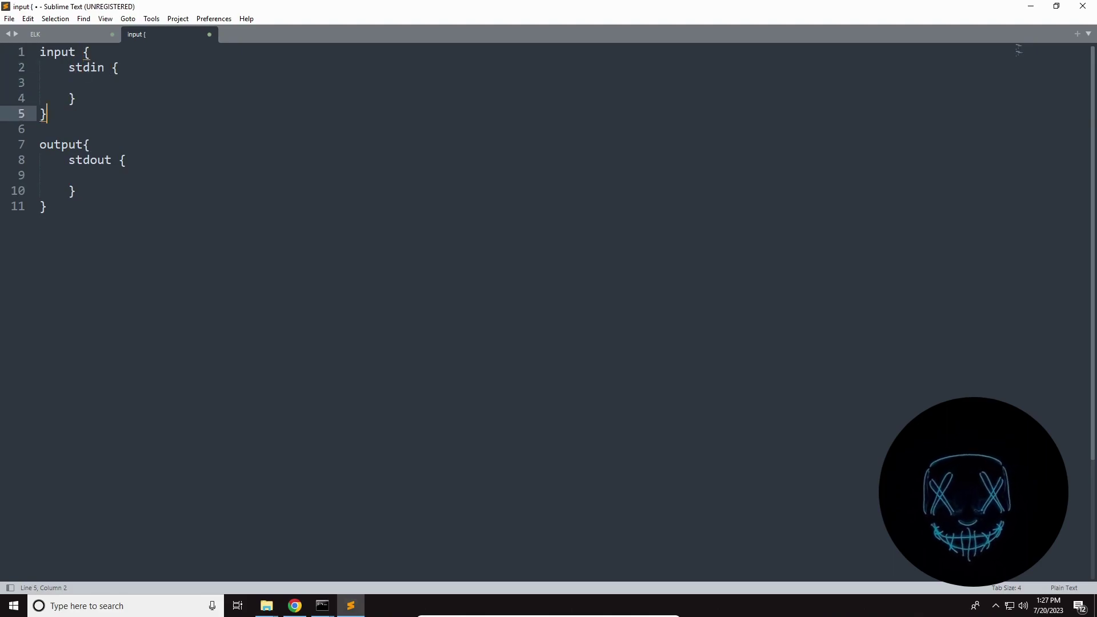
key("Down")
key("Down")
key("Right")
key("Right")
key("Right")
key("Right")
key("Right")
Insert an empty line above stdout inside the output block
key("Down")
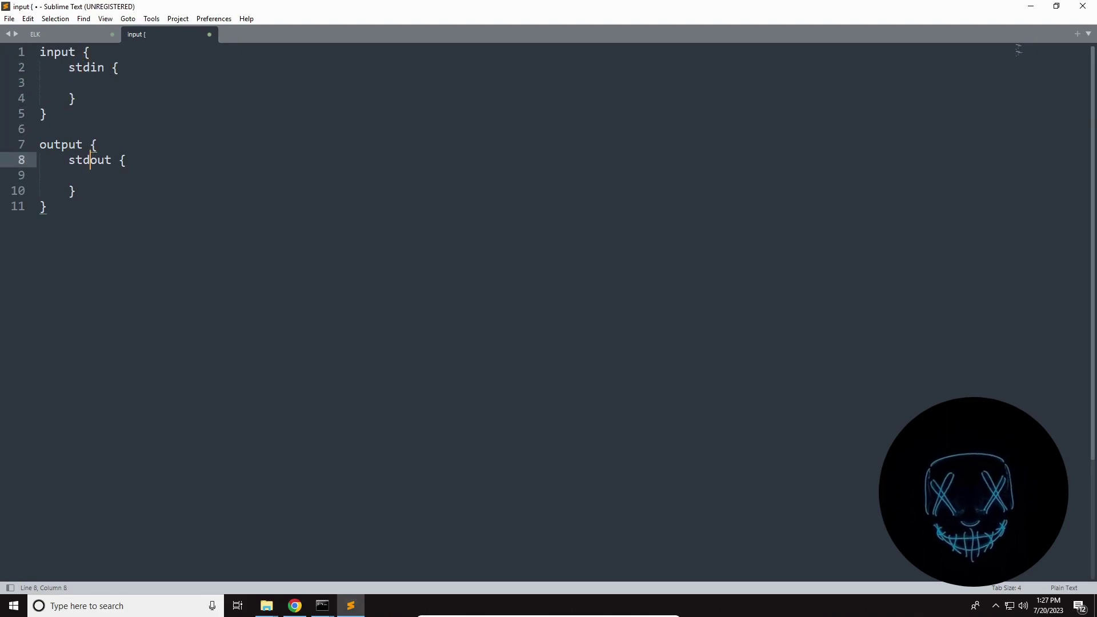
key("Left")
key("Left")
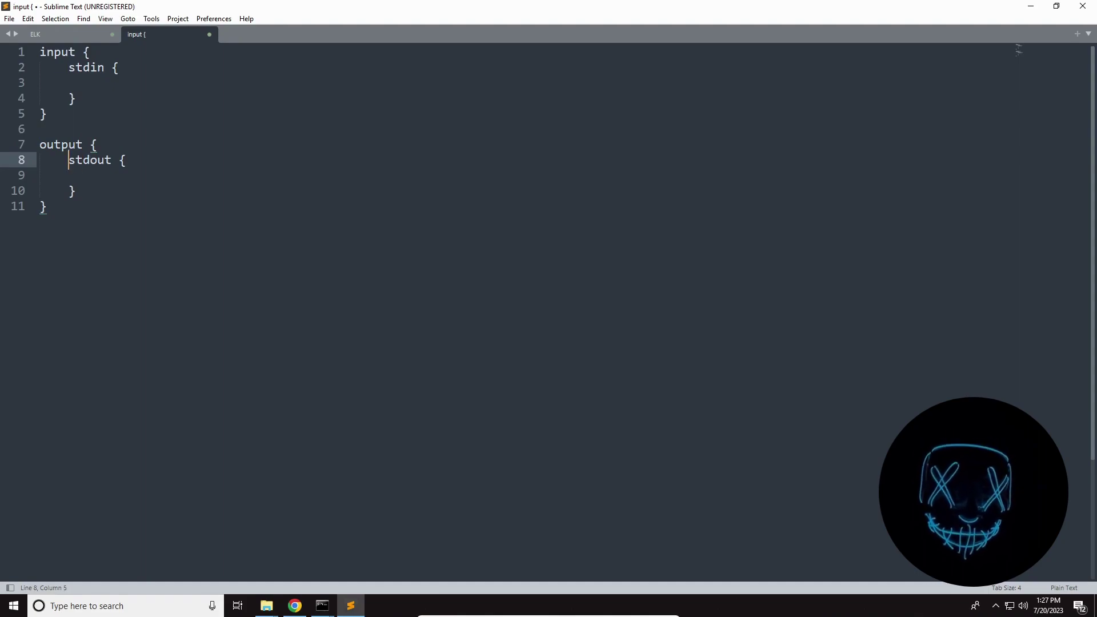
key("Return")
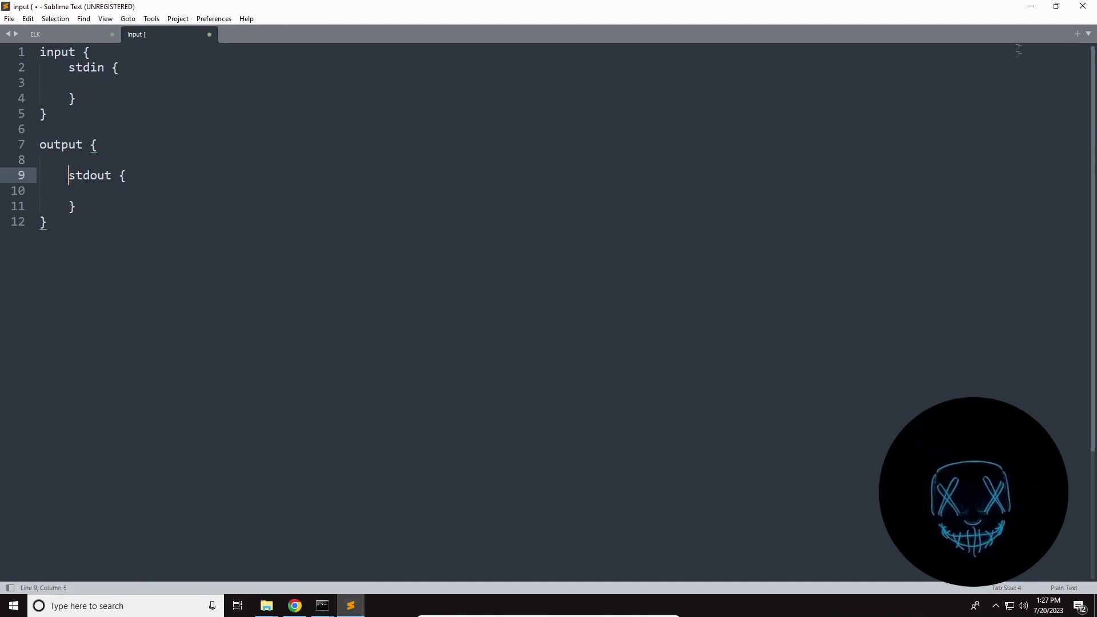
Set the codec to rubydebug with the line codec => rubydebug inside the stdout block
key("Right")
key("Down")
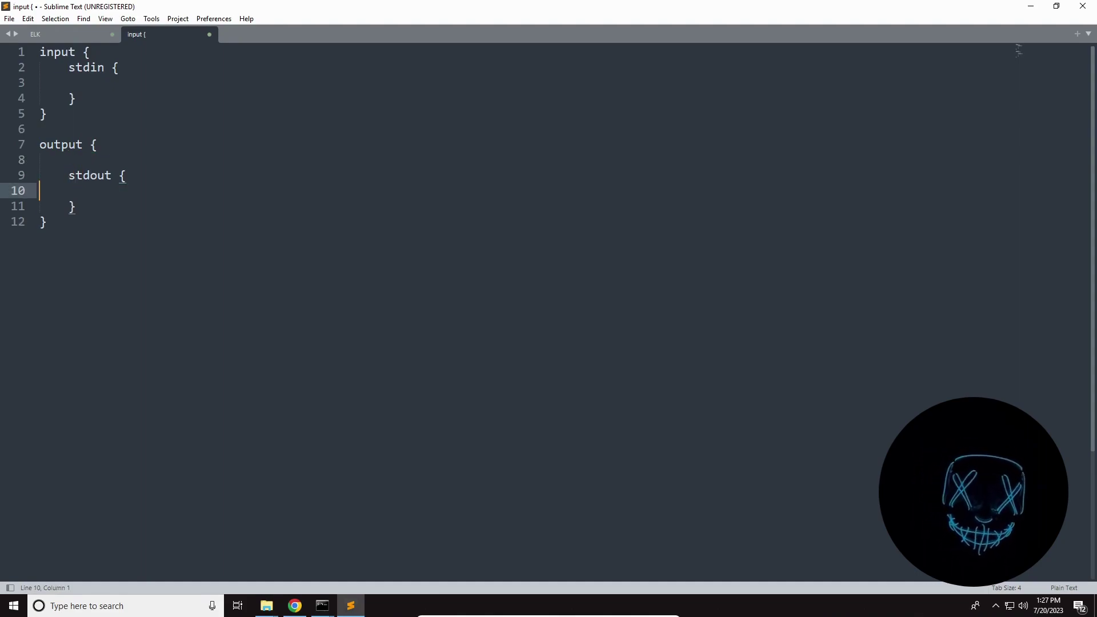
key("Tab")
key("Tab")
type("code")
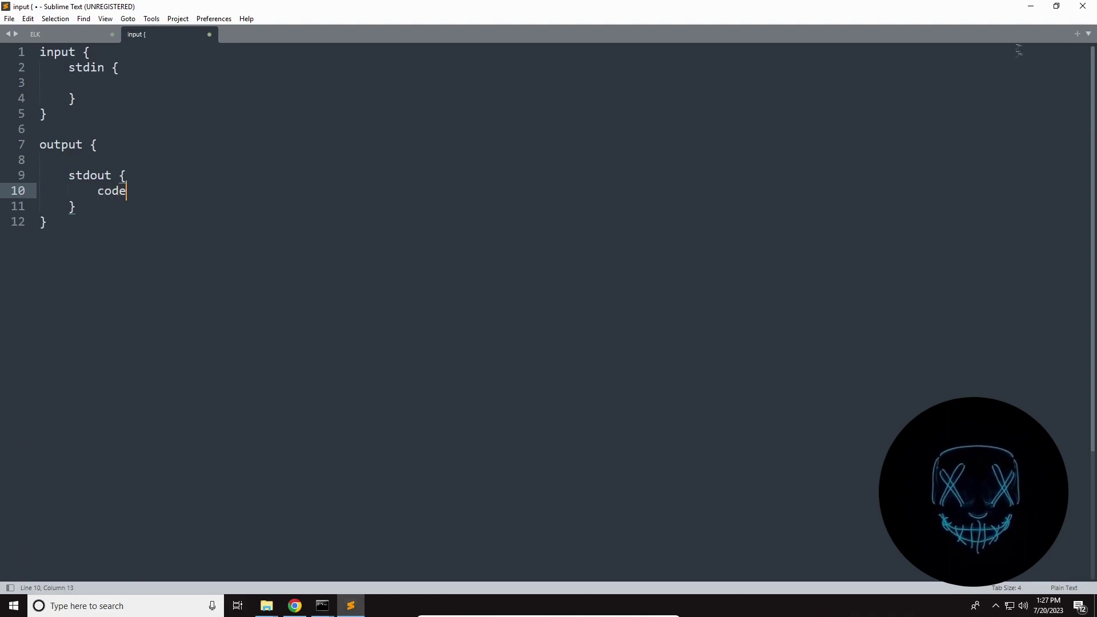
type("c")
type(" =")
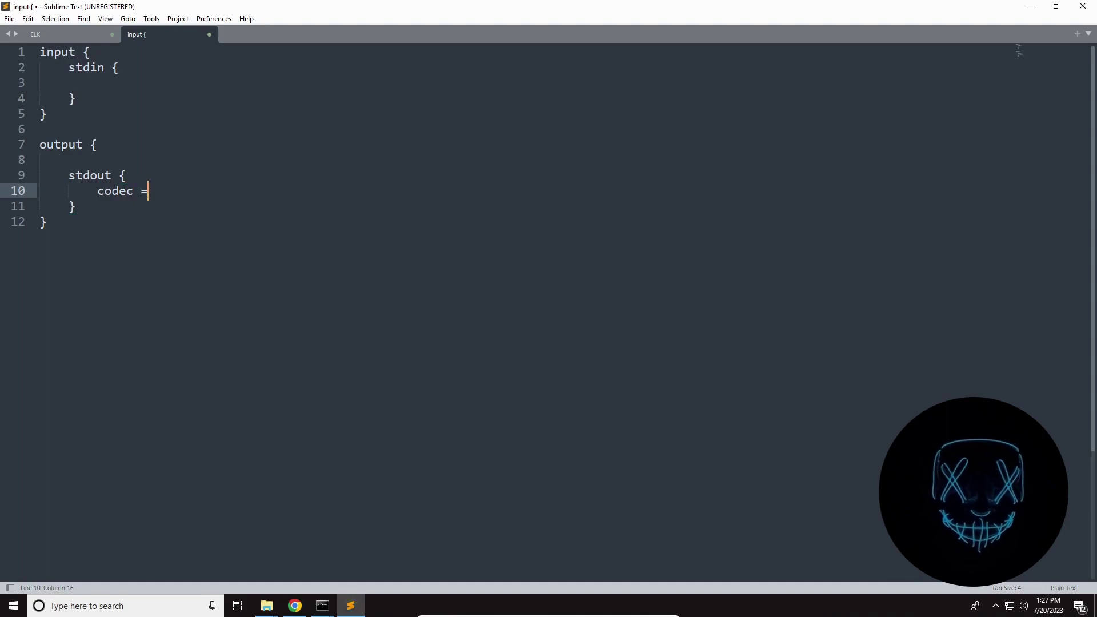
type("> ru")
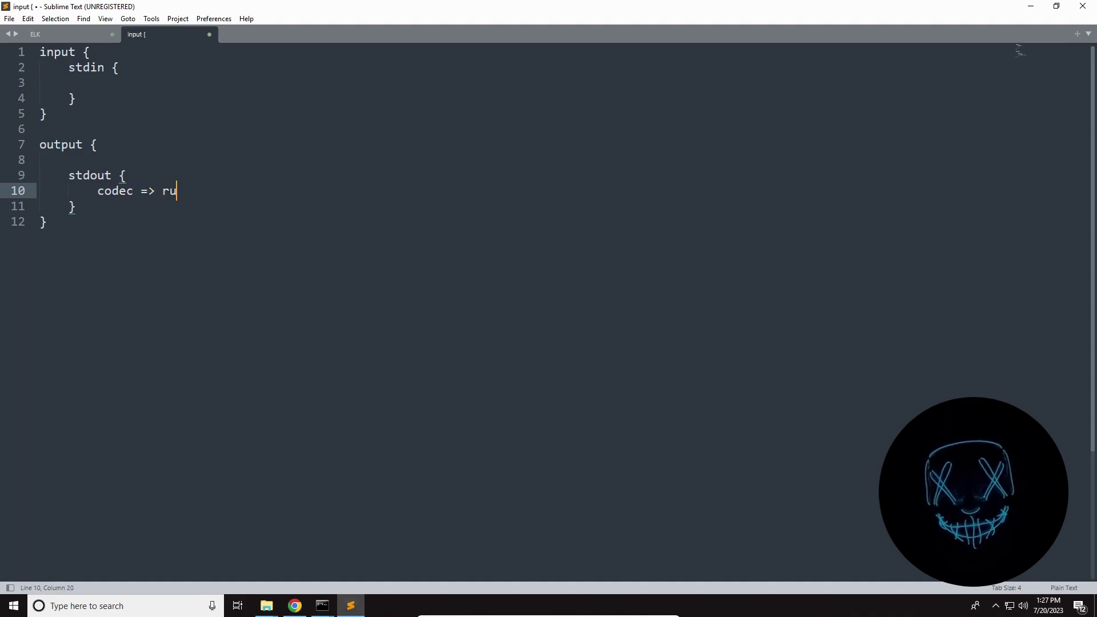
type("bydebug")
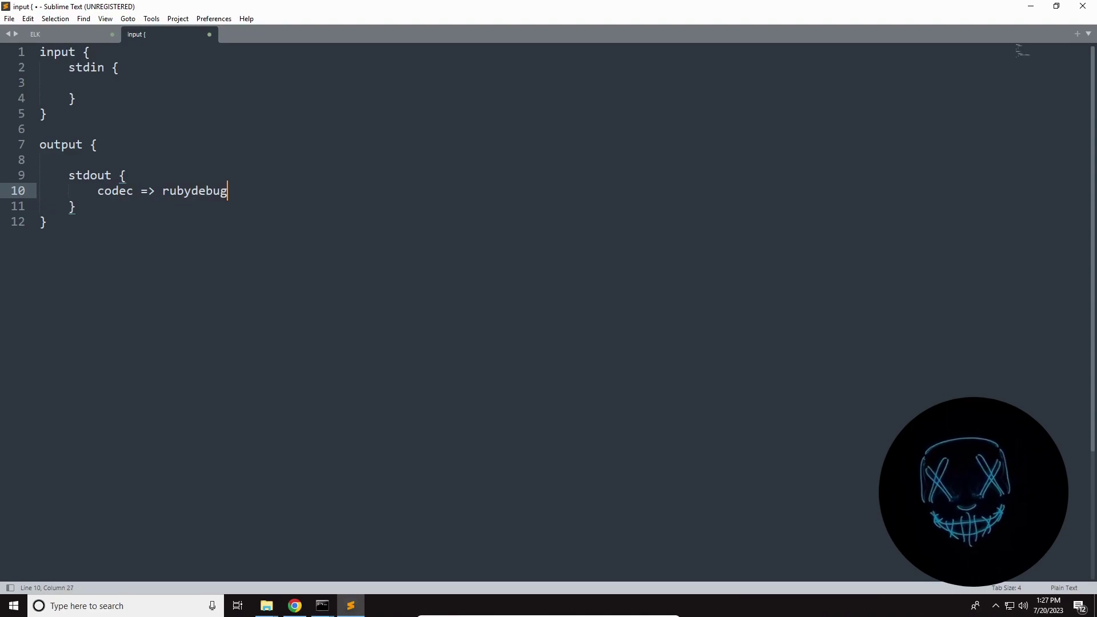
Add an empty elasticsearch block below the stdout block inside output, separated from it by a blank line
key("Down")
key("Return")
key("Return")
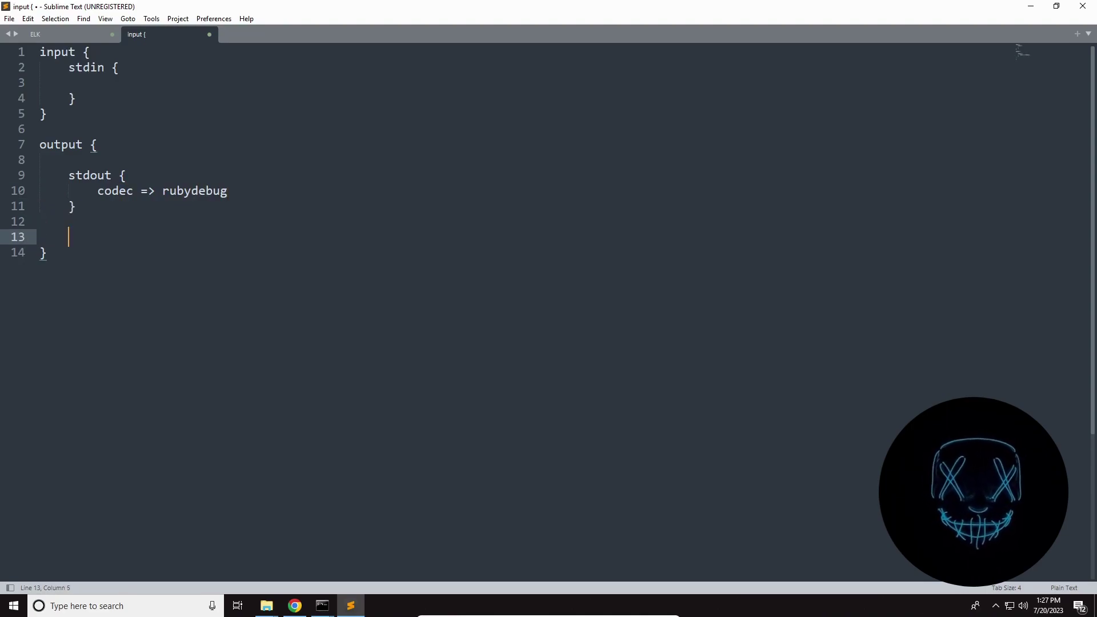
type("elas")
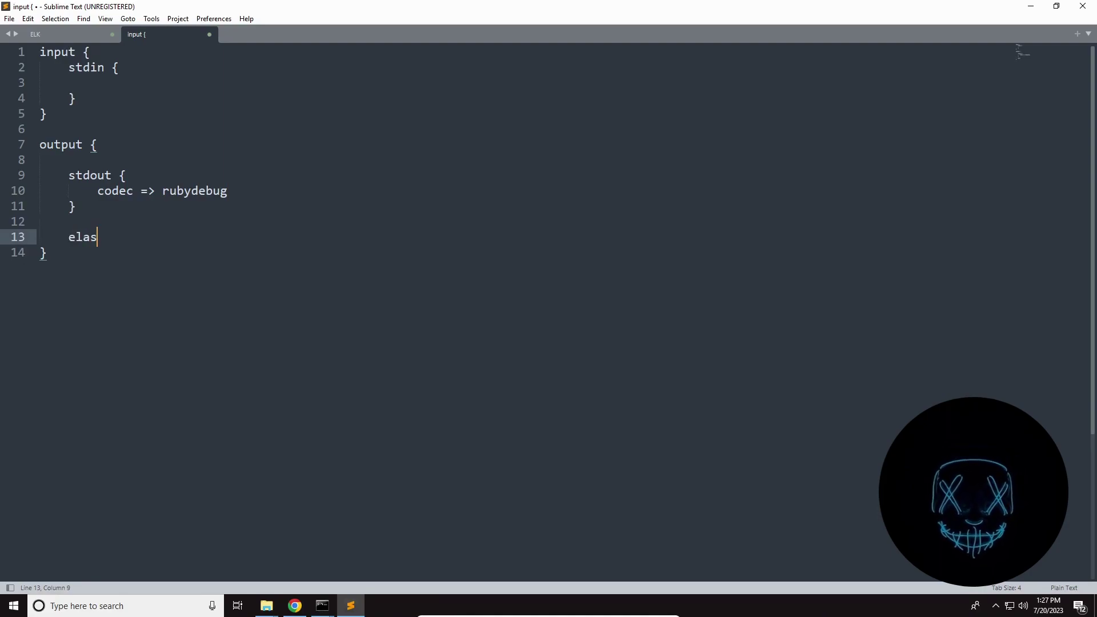
type("ticsearch")
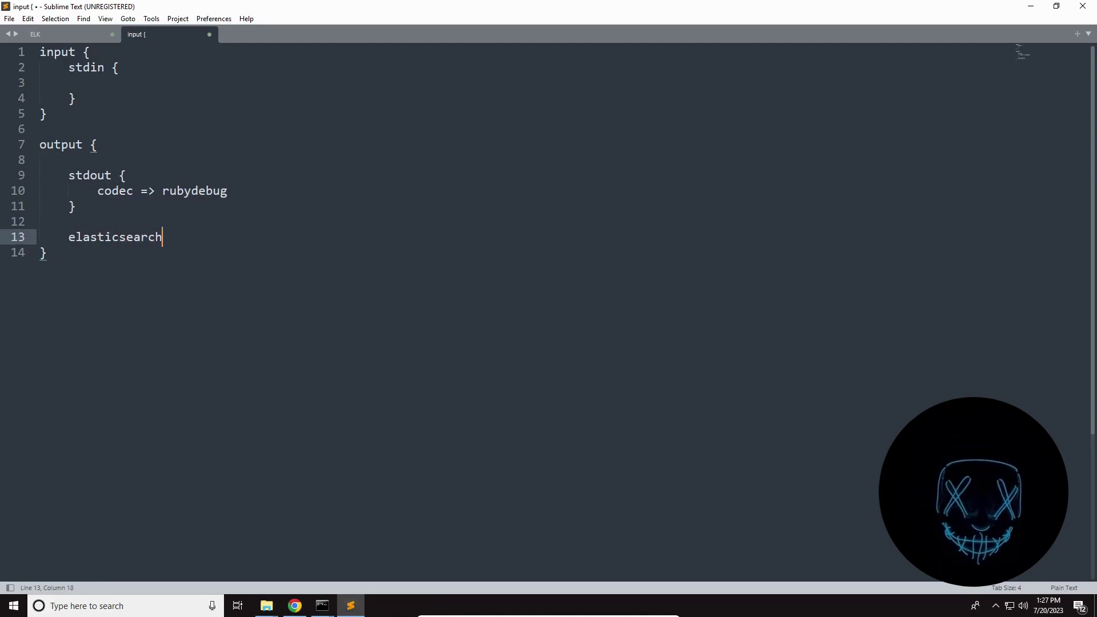
type("{")
key("Return")
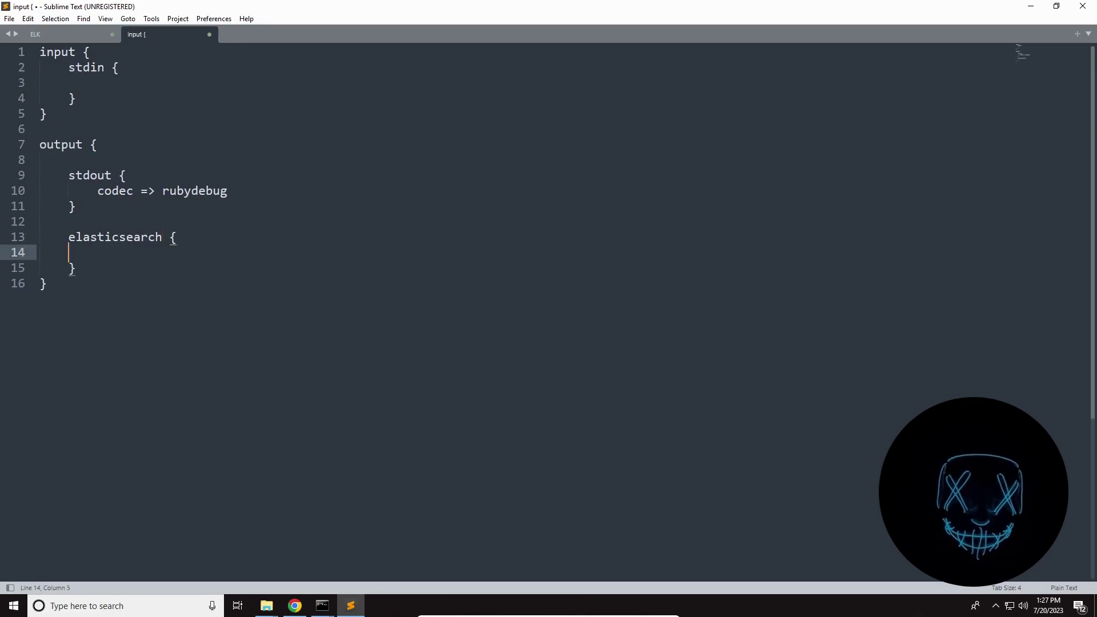
type("hosts")
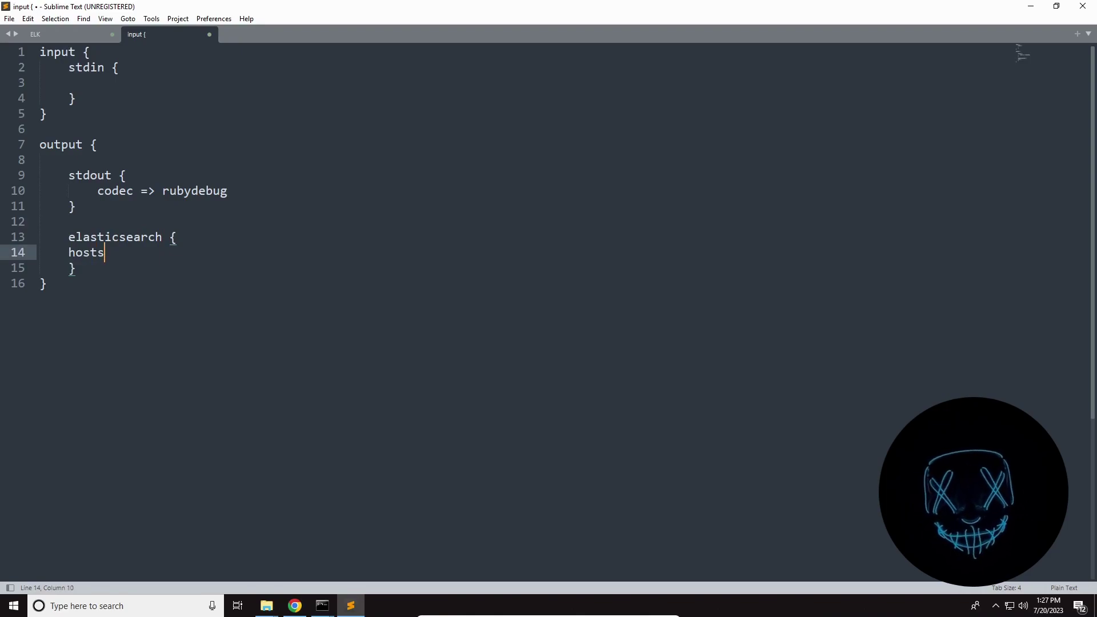
type(" =")
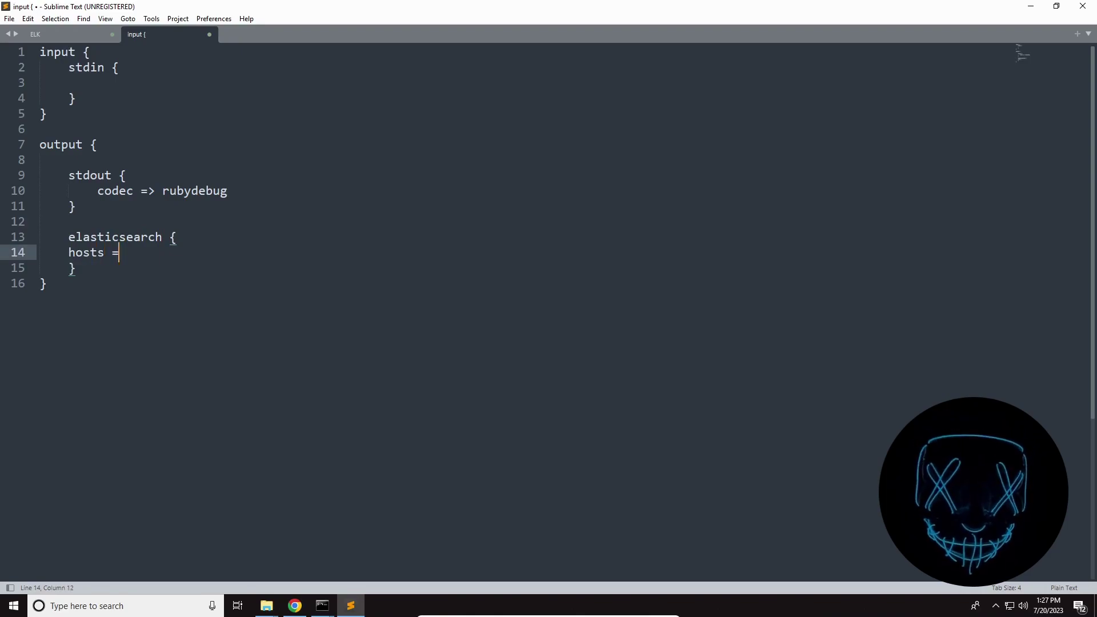
type(">")
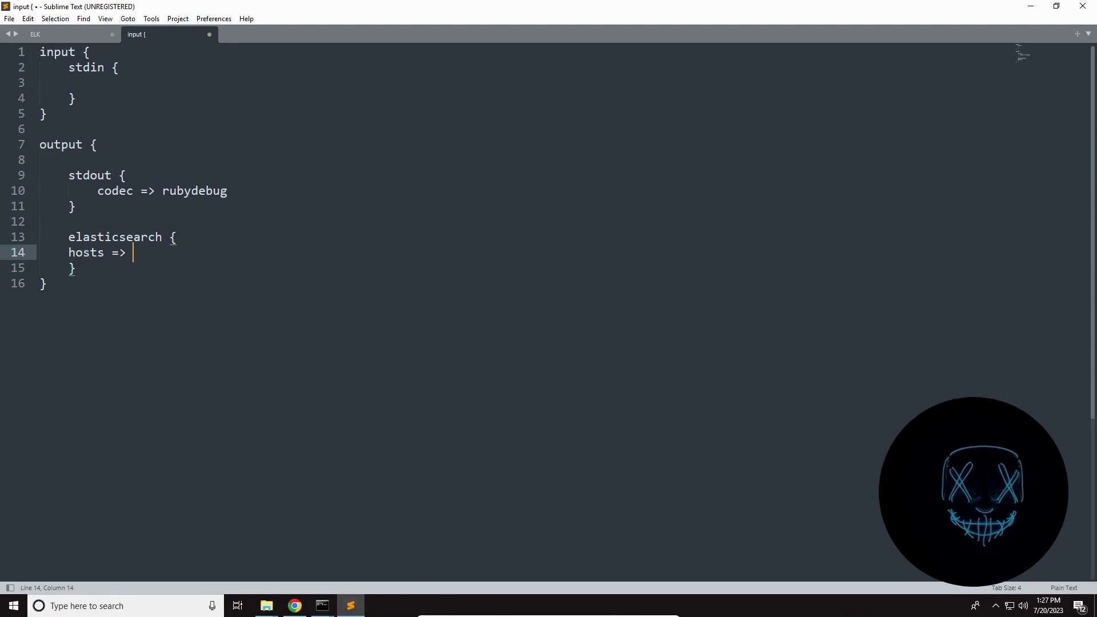
type(" []")
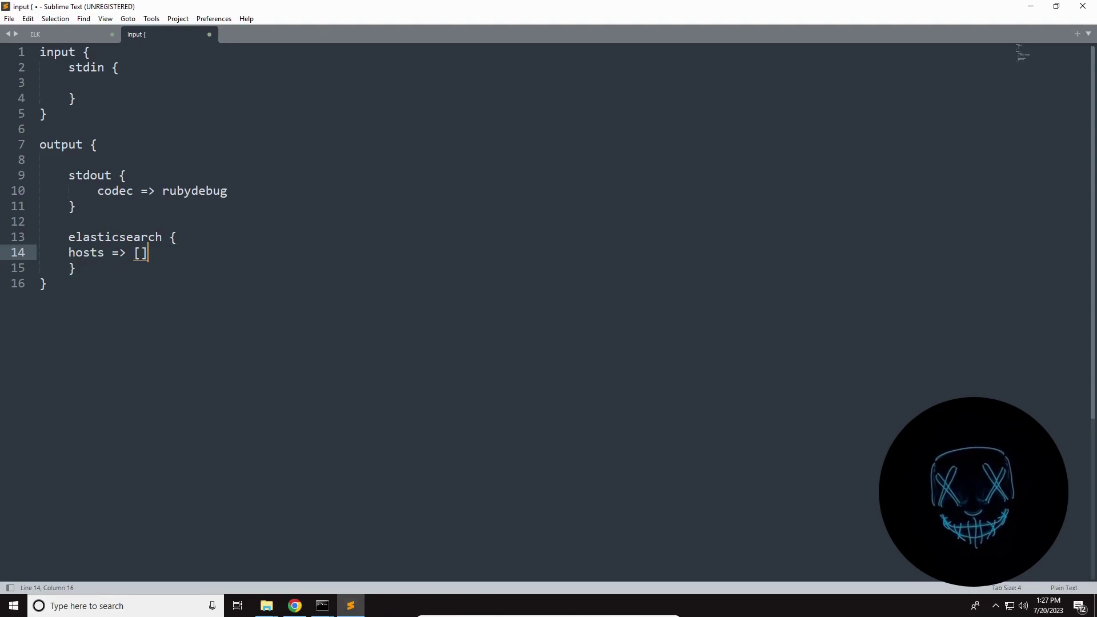
key("Left")
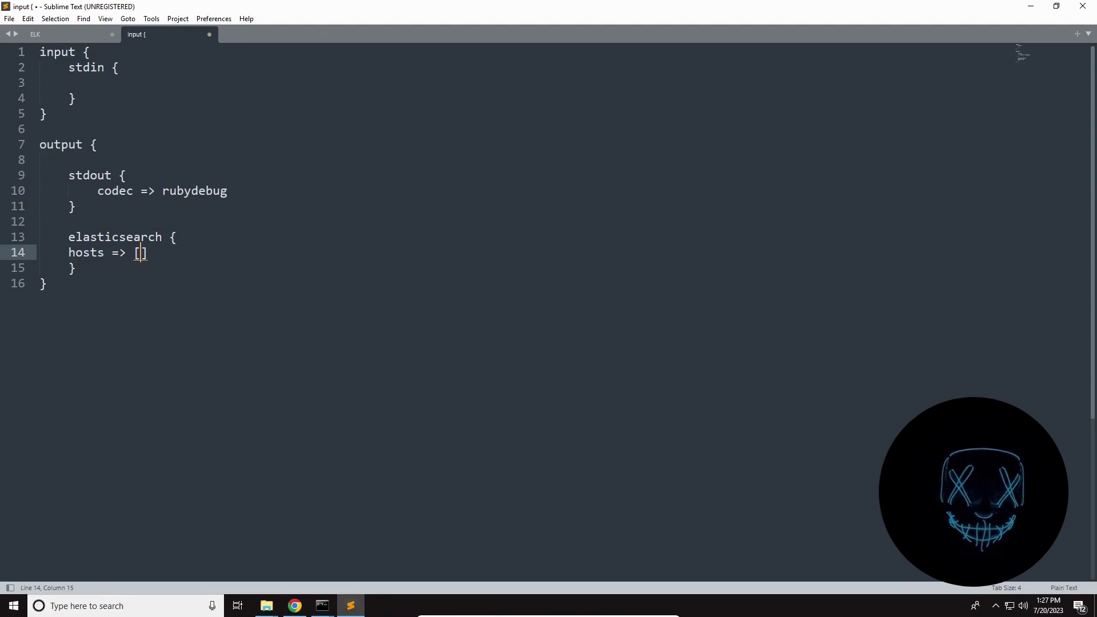
type("\"")
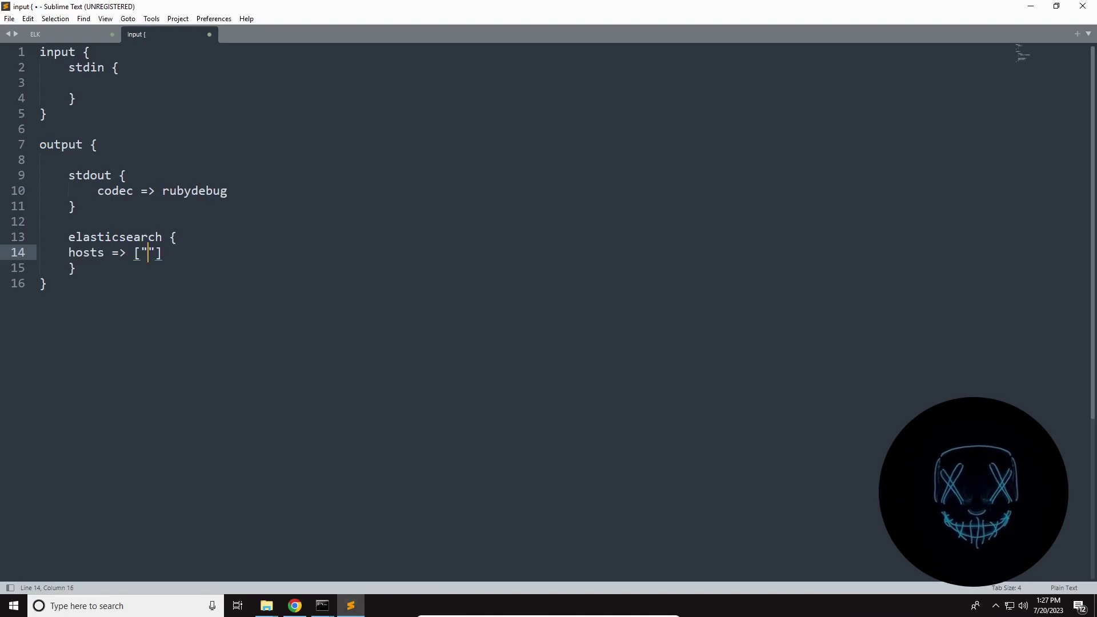
type("http:")
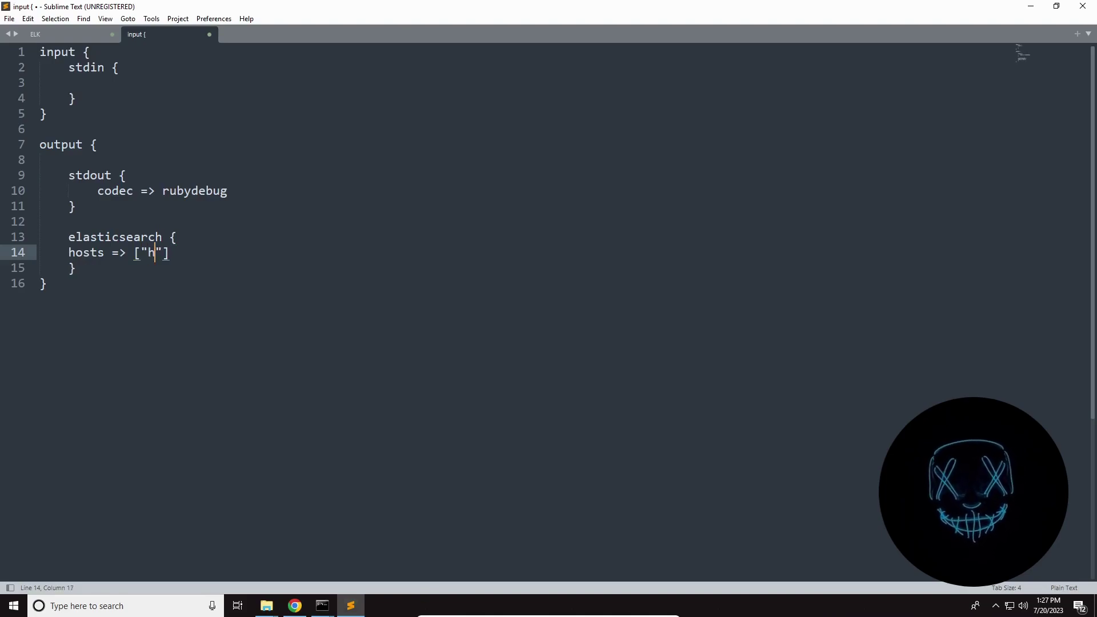
type("//")
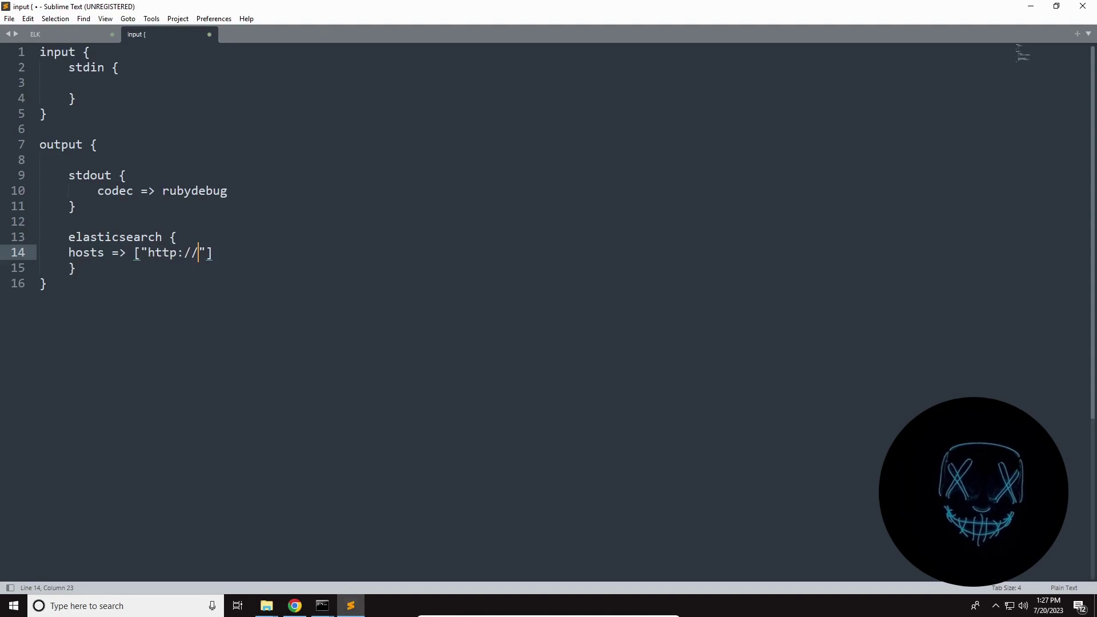
type("localhost")
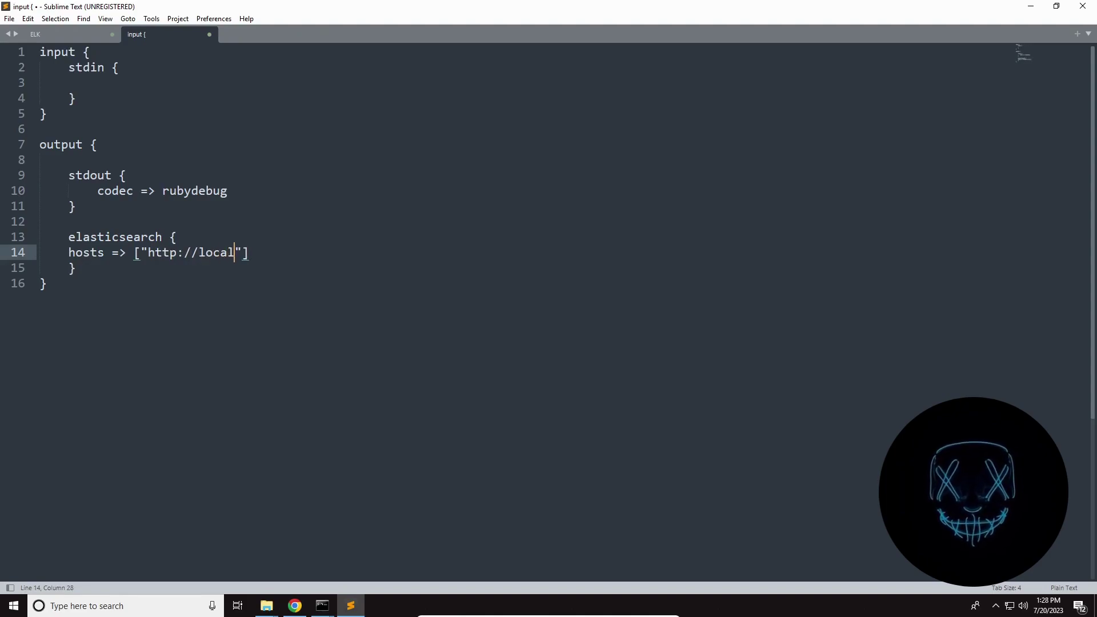
type(":9200")
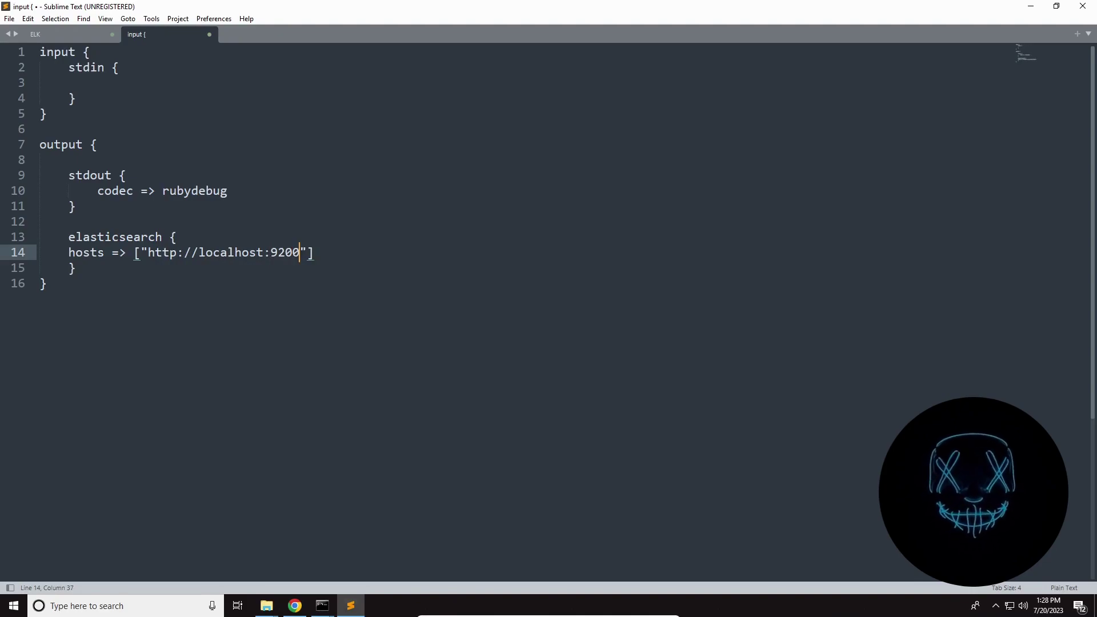
Start an index => setting without a value on a new line below the hosts entry
key("End")
key("Return")
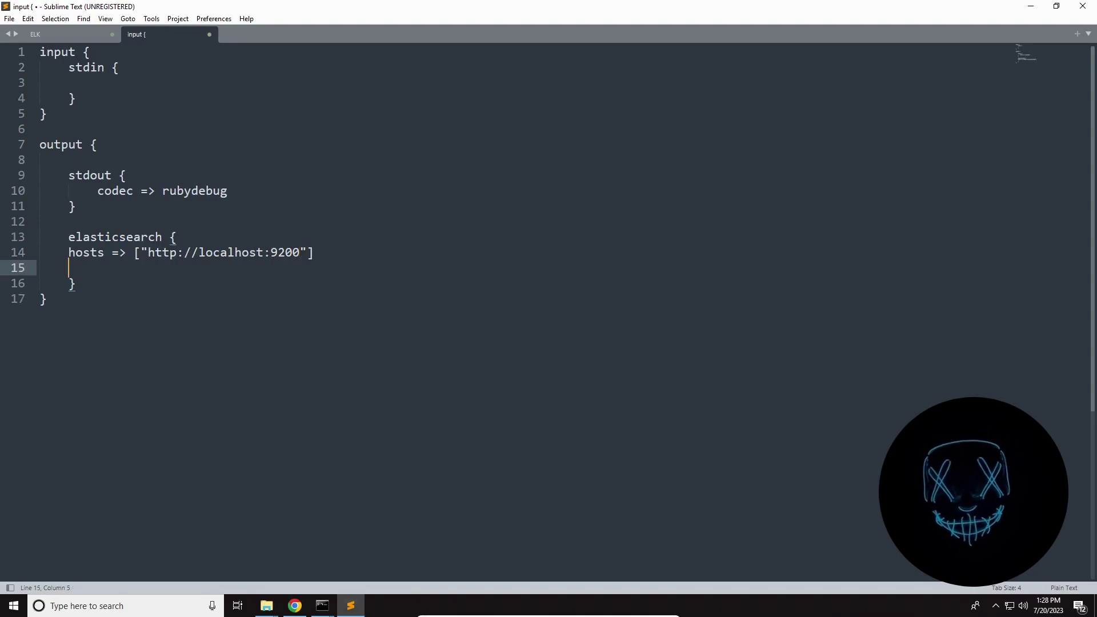
type("index")
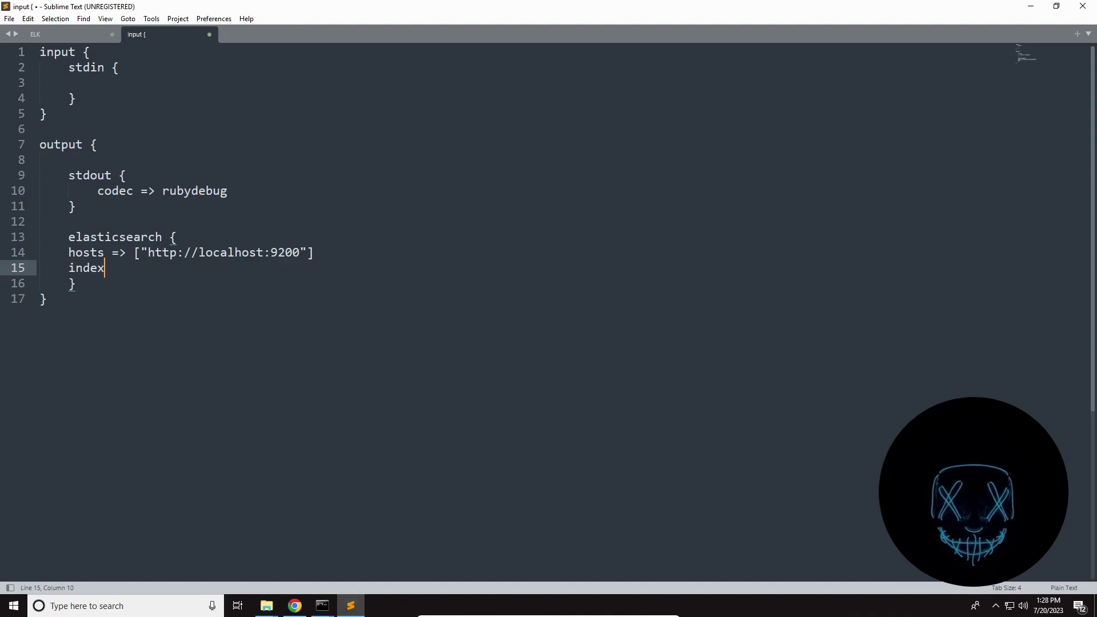
type(" =>")
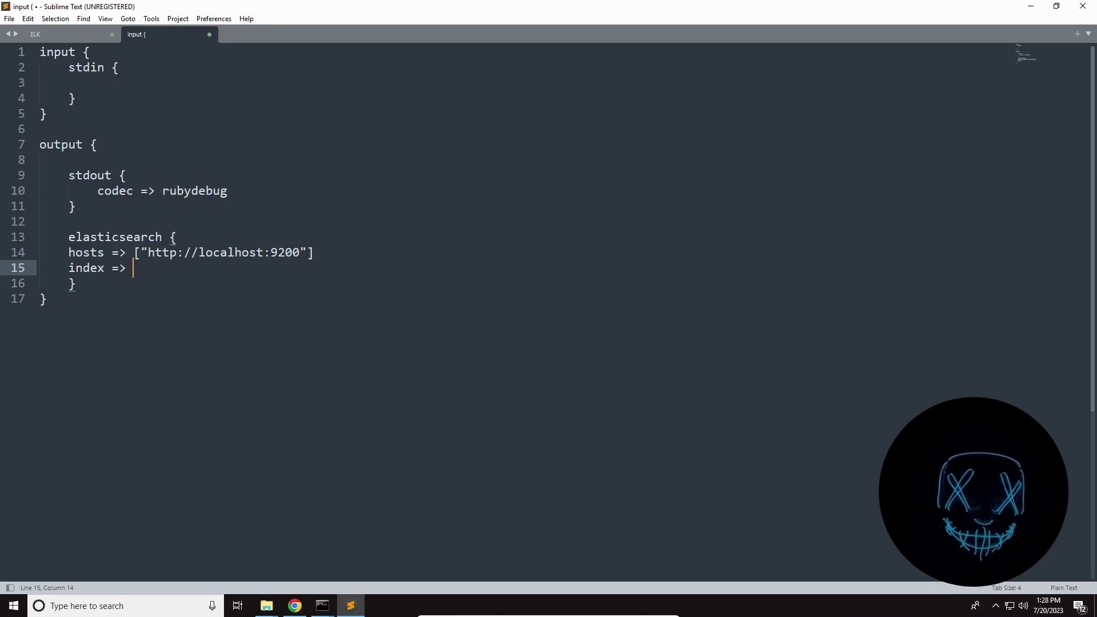
Switch to the File Explorer window with the winevt Logs folder, look through its event log files, and return to the configuration file
left_click(267, 606)
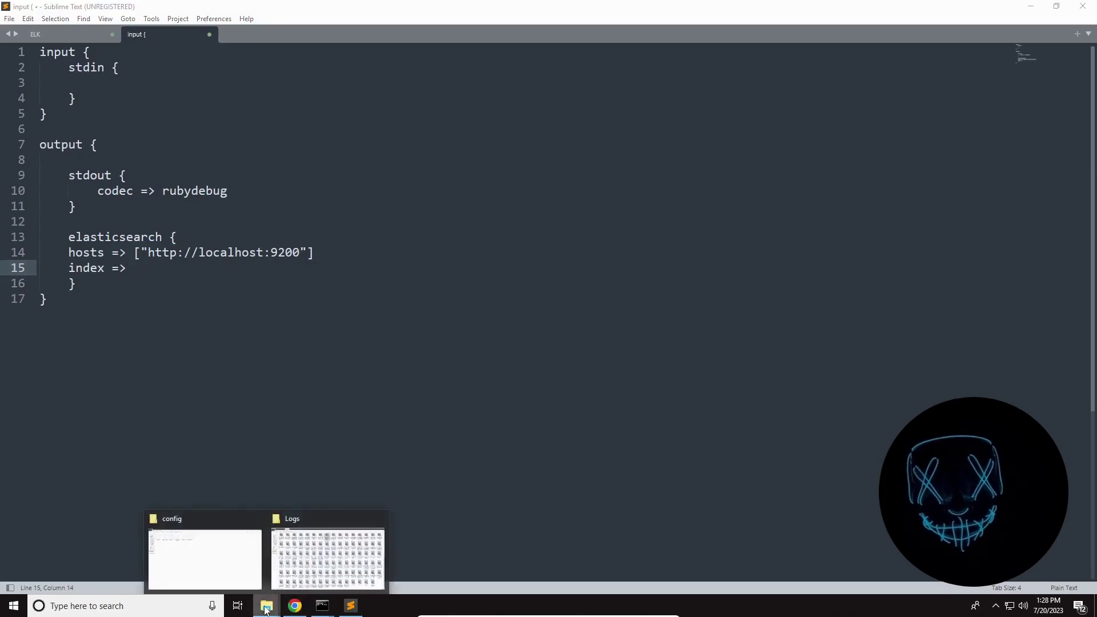
left_click(301, 568)
scroll(93, 85, "up", 5)
left_click(93, 86)
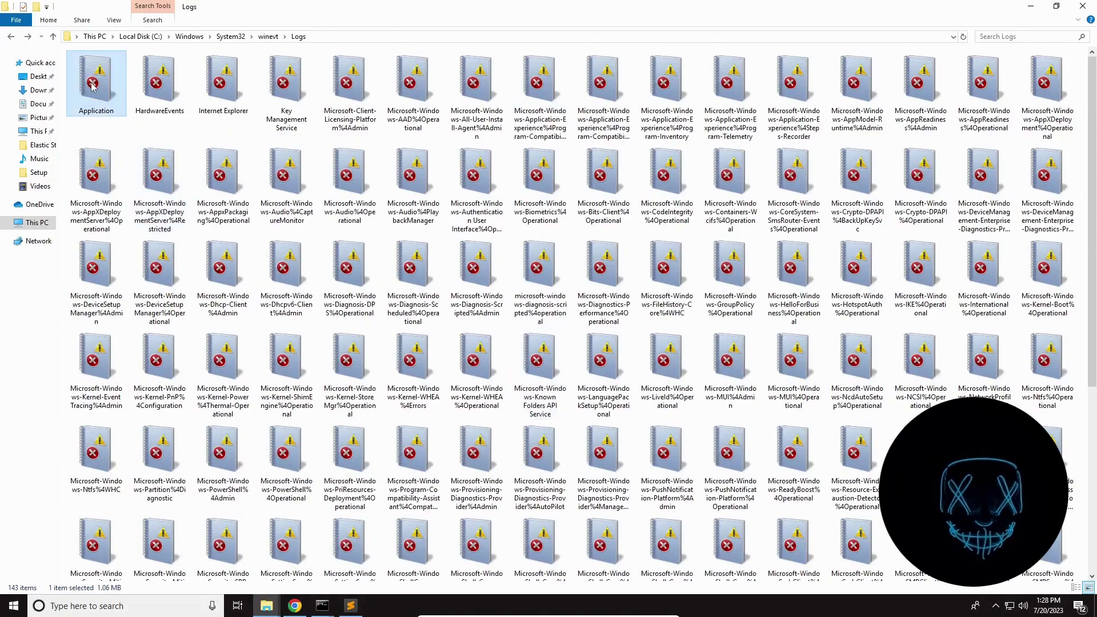
left_click(159, 86)
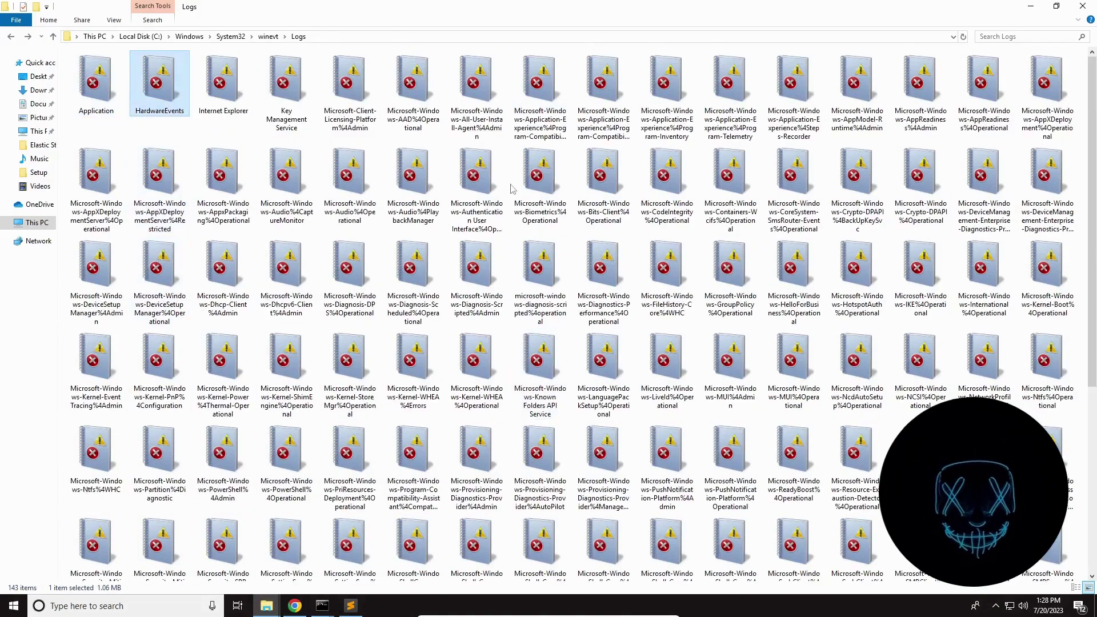
left_click(548, 343)
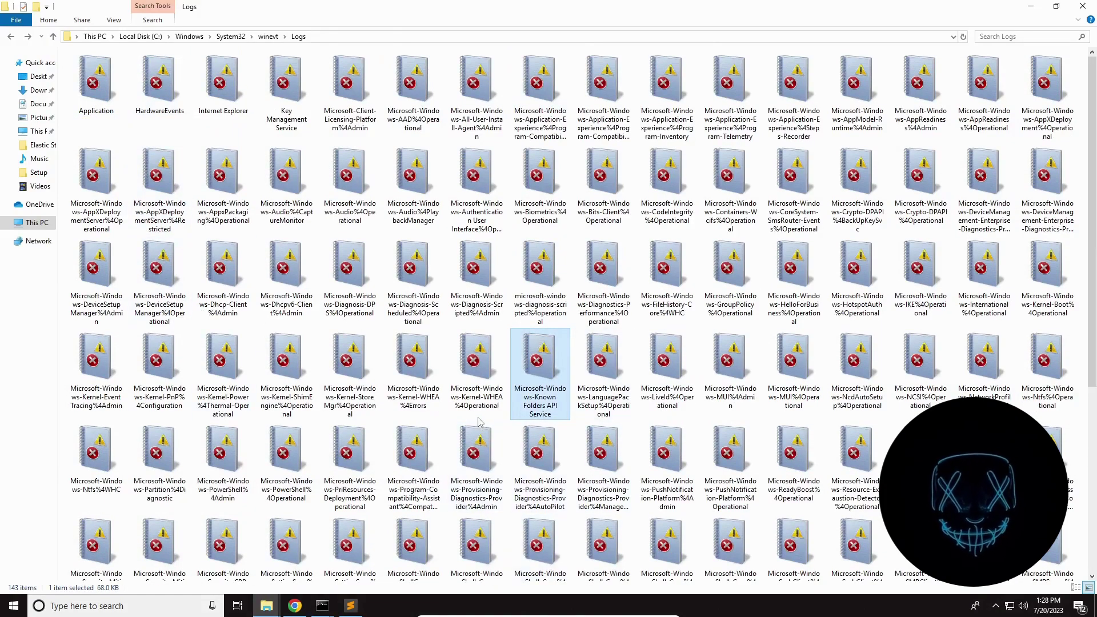
scroll(769, 493, "down", 3)
scroll(768, 493, "down", 2)
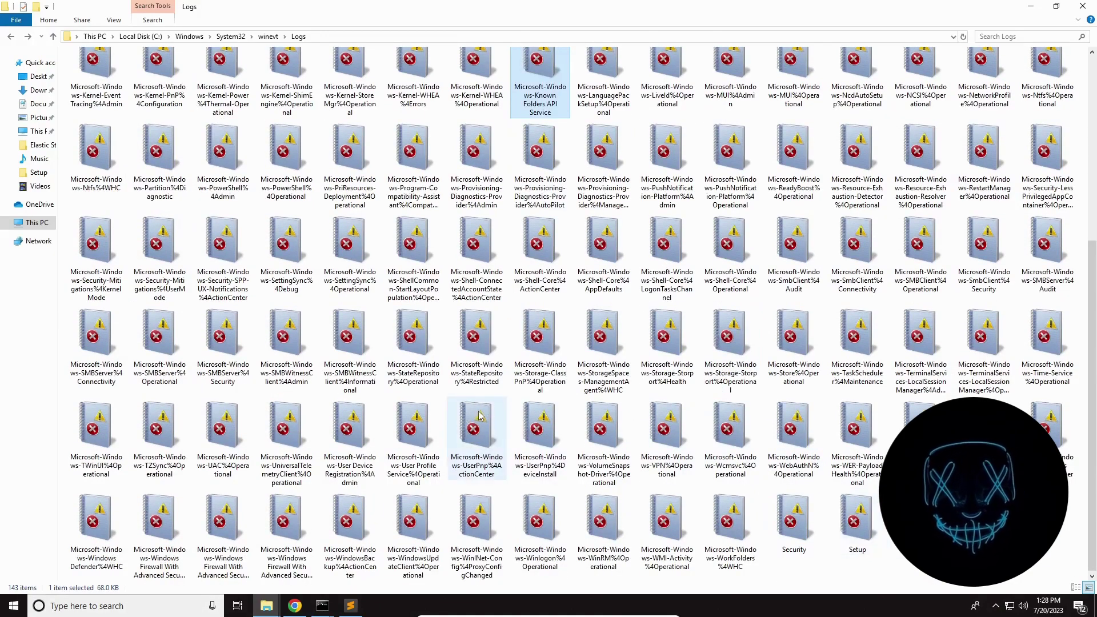
scroll(482, 414, "up", 5)
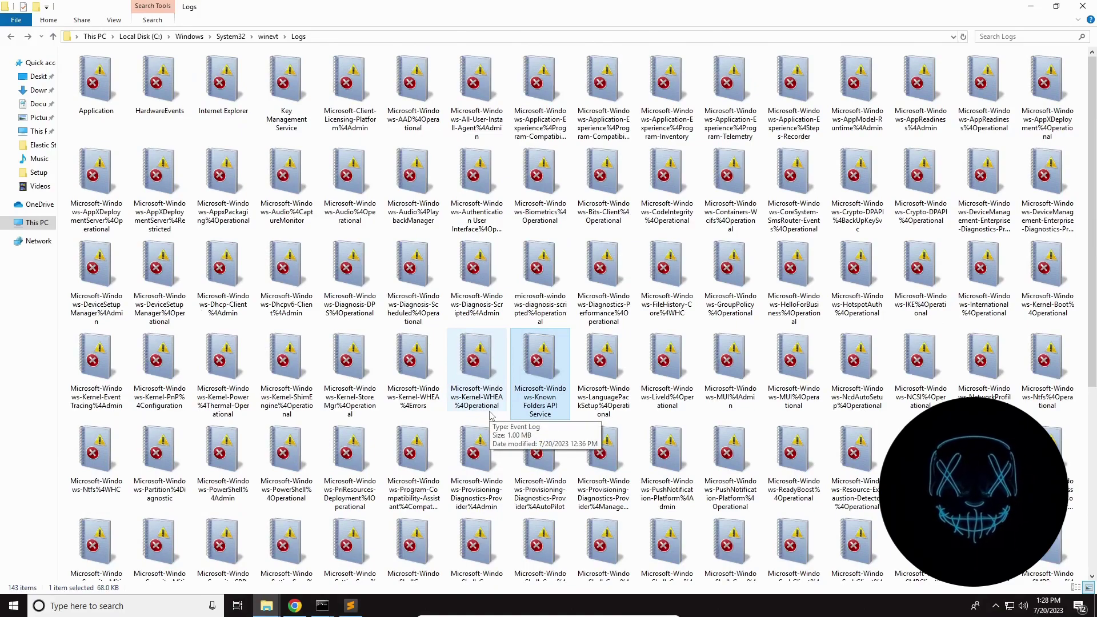
left_click(1029, 6)
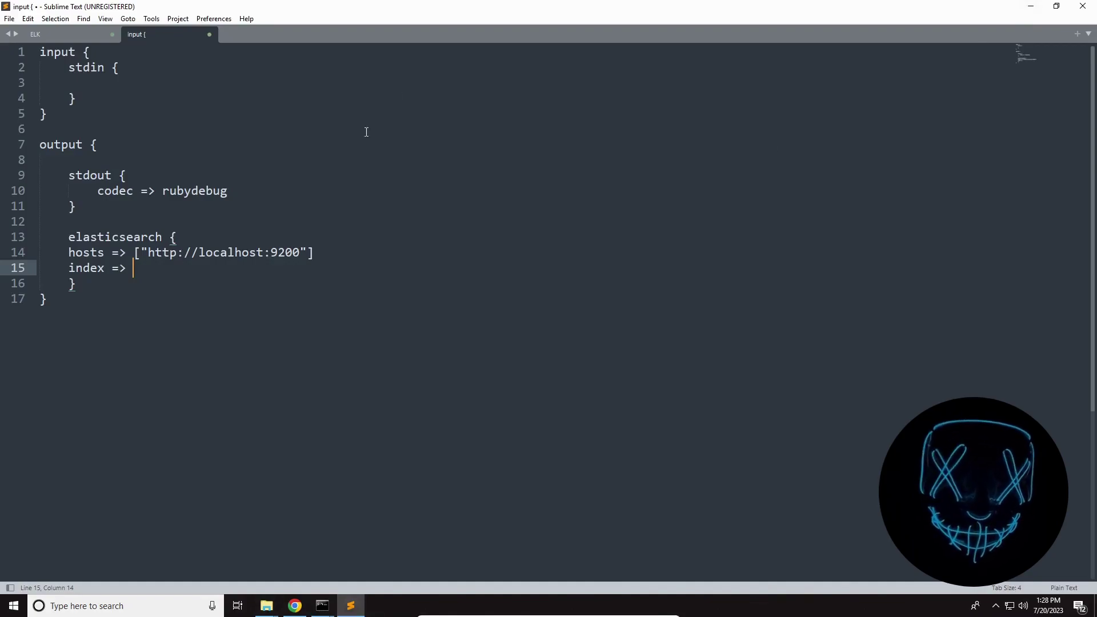
Set the index value in the elasticsearch block to "demo.logstash"
left_click(69, 267)
left_click_drag(69, 268, 161, 268)
left_click(161, 268)
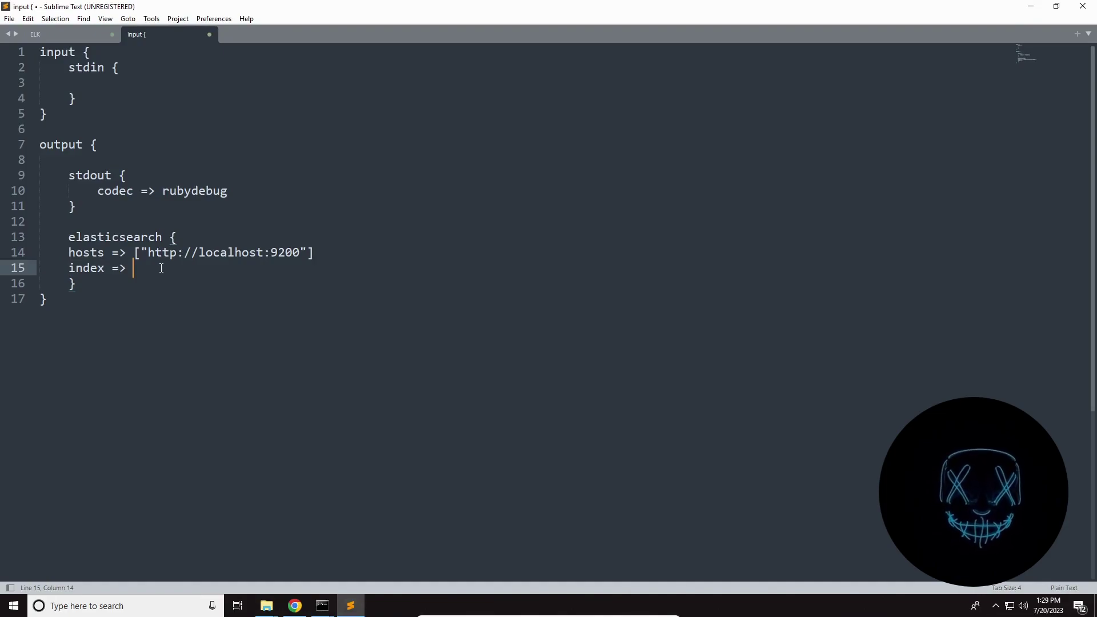
type("\"")
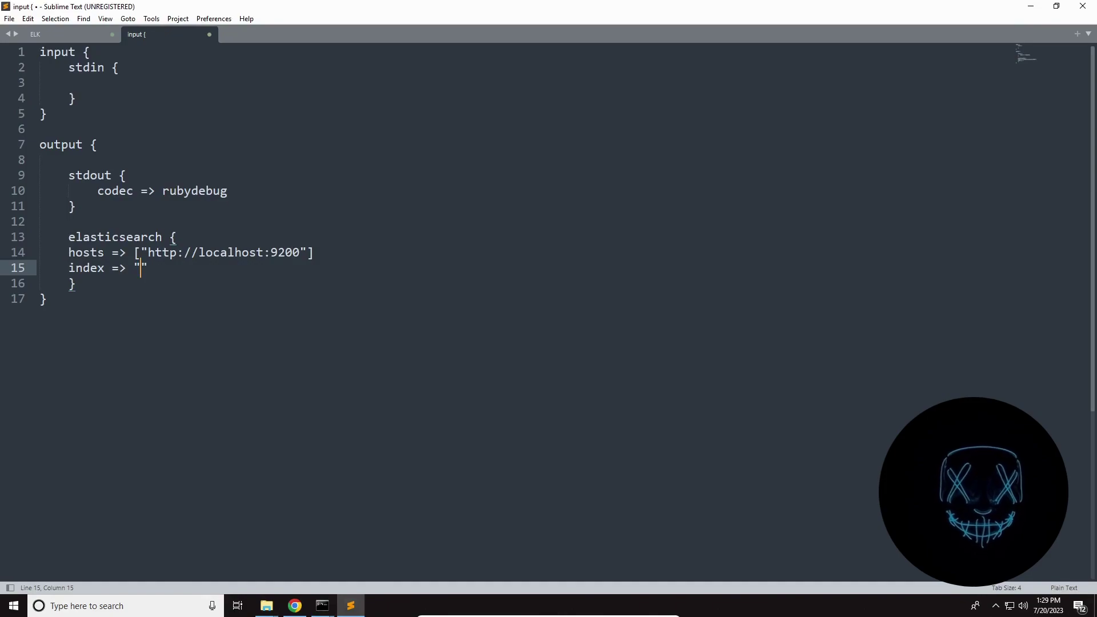
type("demo.")
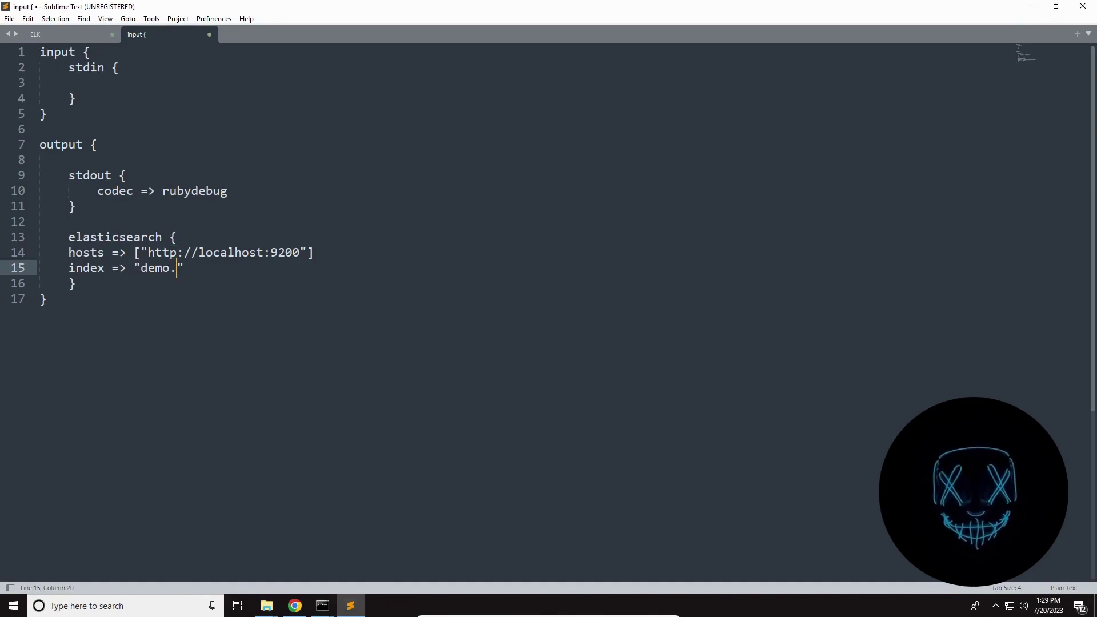
type("log")
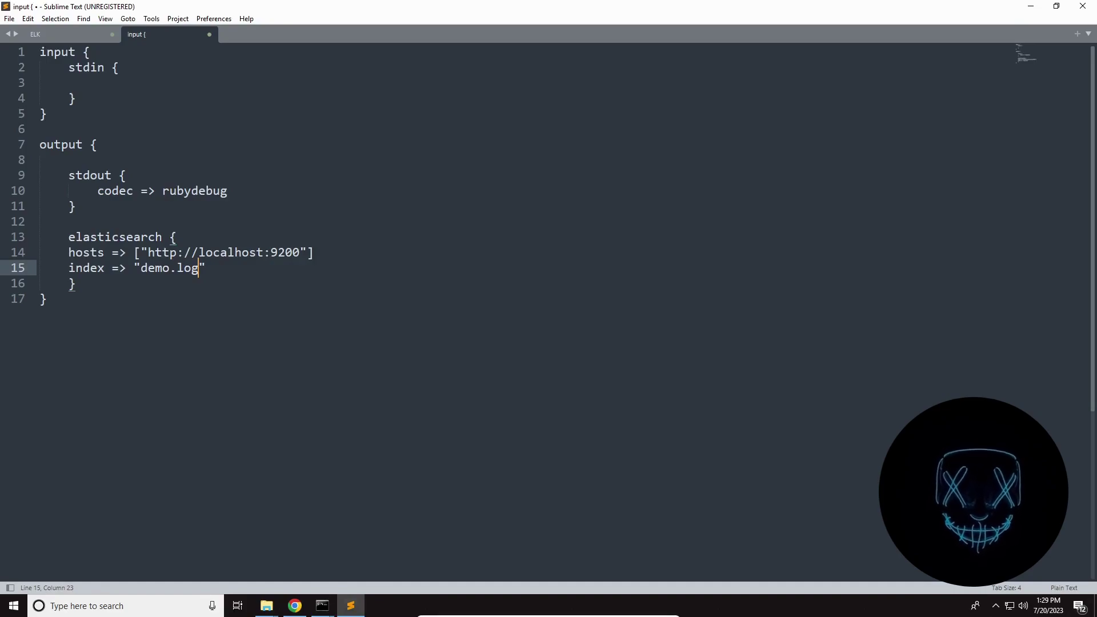
type("stash")
key("BackSpace")
key("BackSpace")
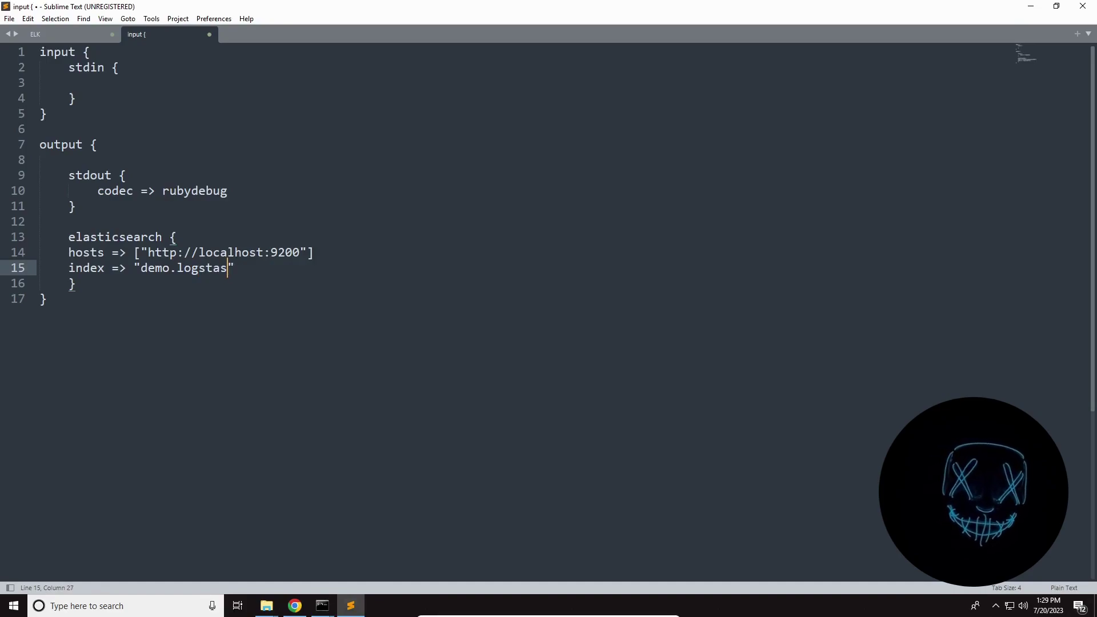
type("sh")
key("Right")
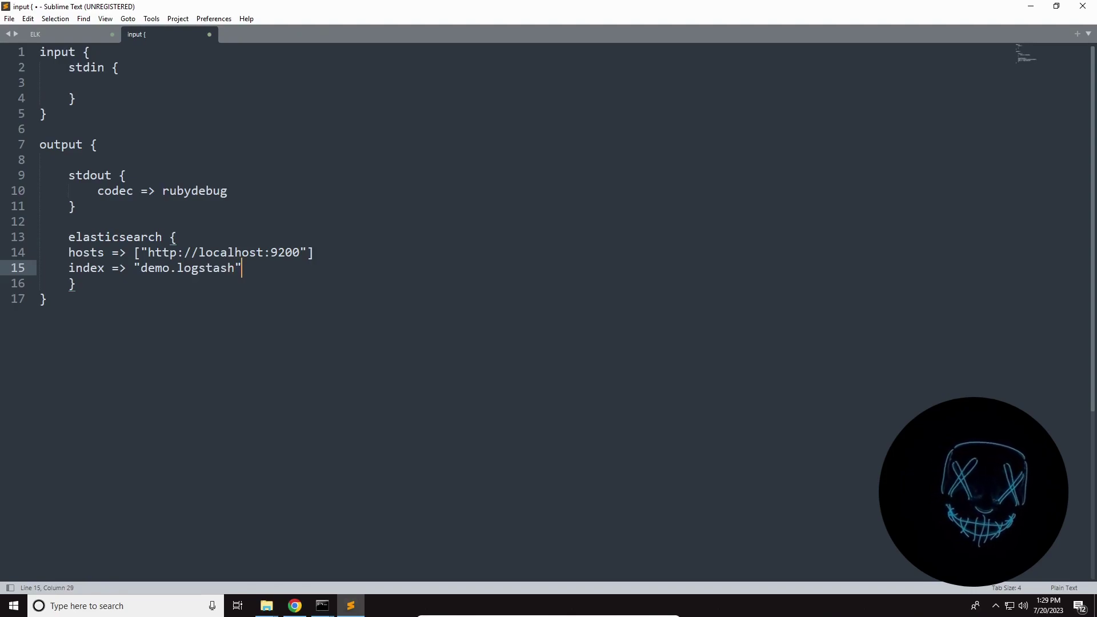
Add user => "elastic" on a new line below the index entry in the elasticsearch block
key("Return")
type("user")
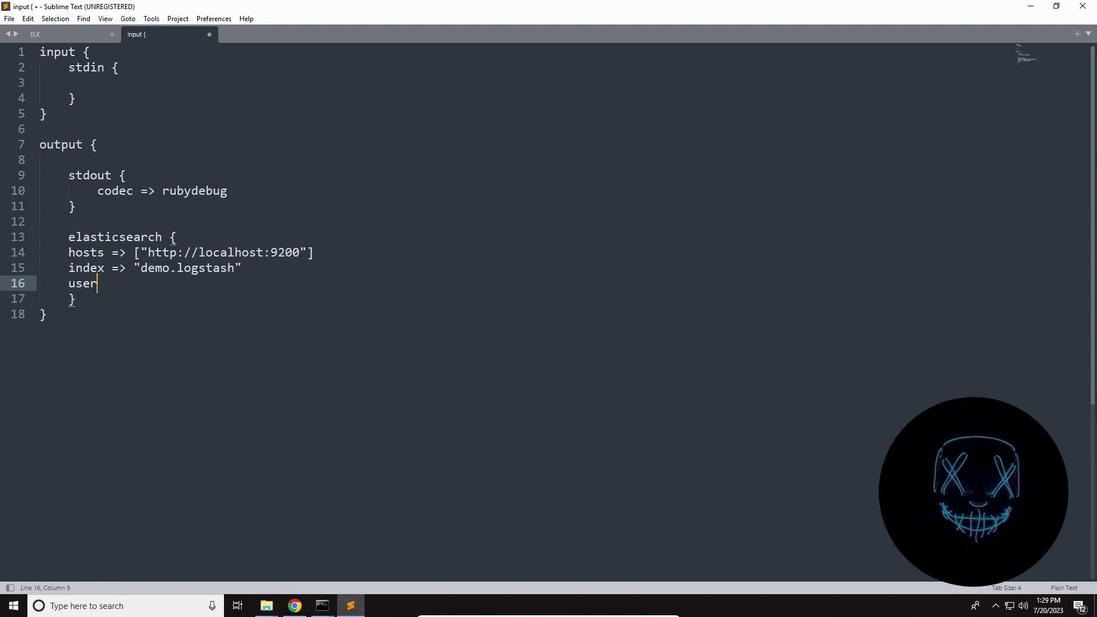
type(" =")
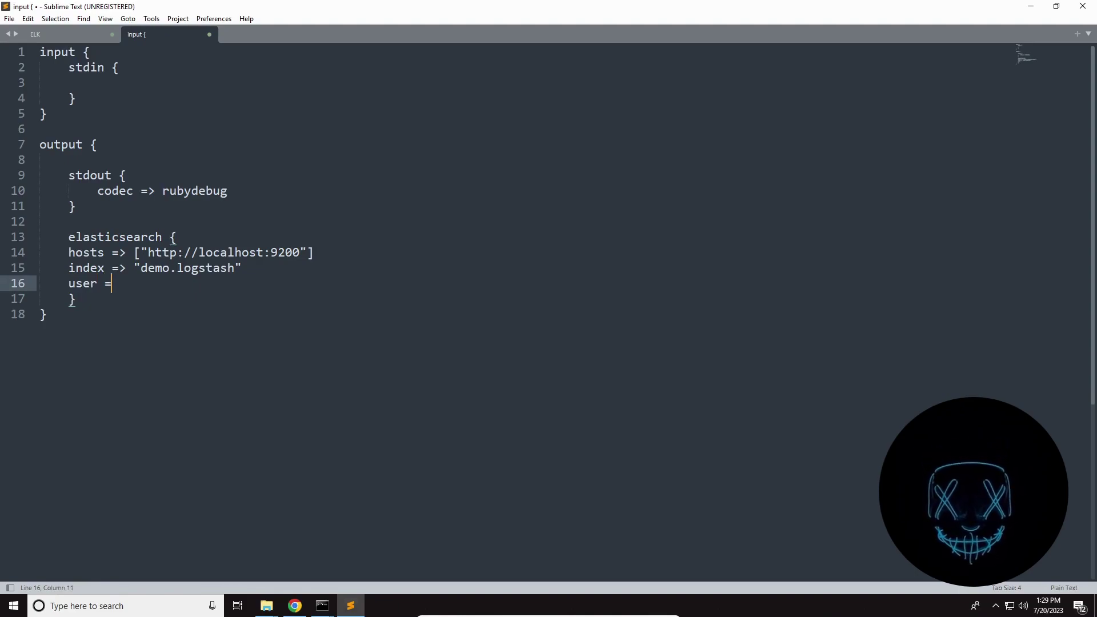
type("> \"elas")
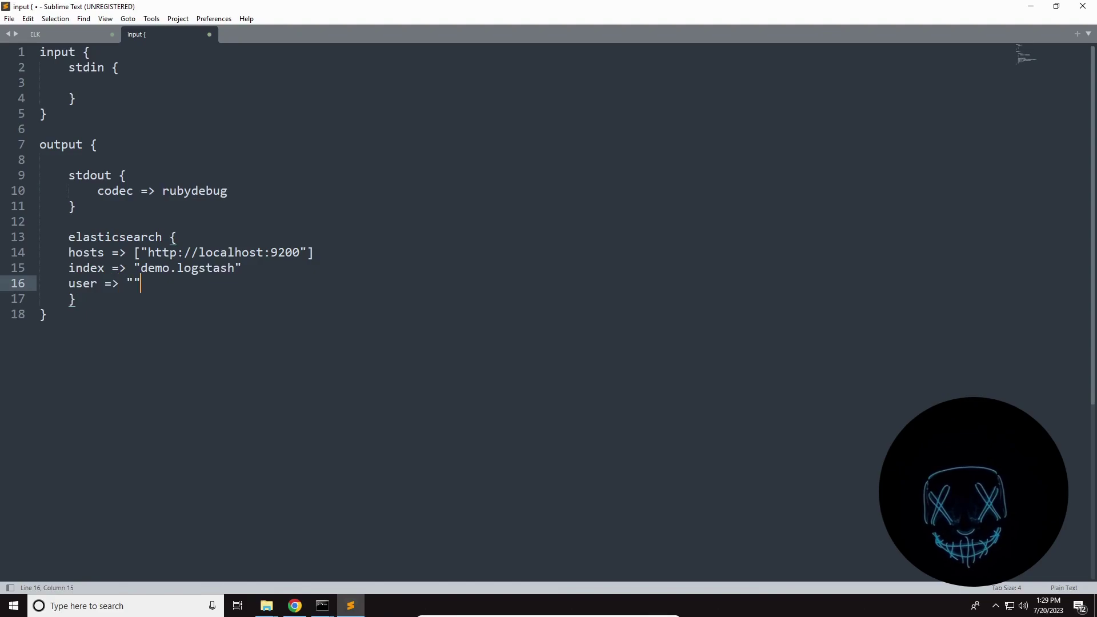
type("tic\"")
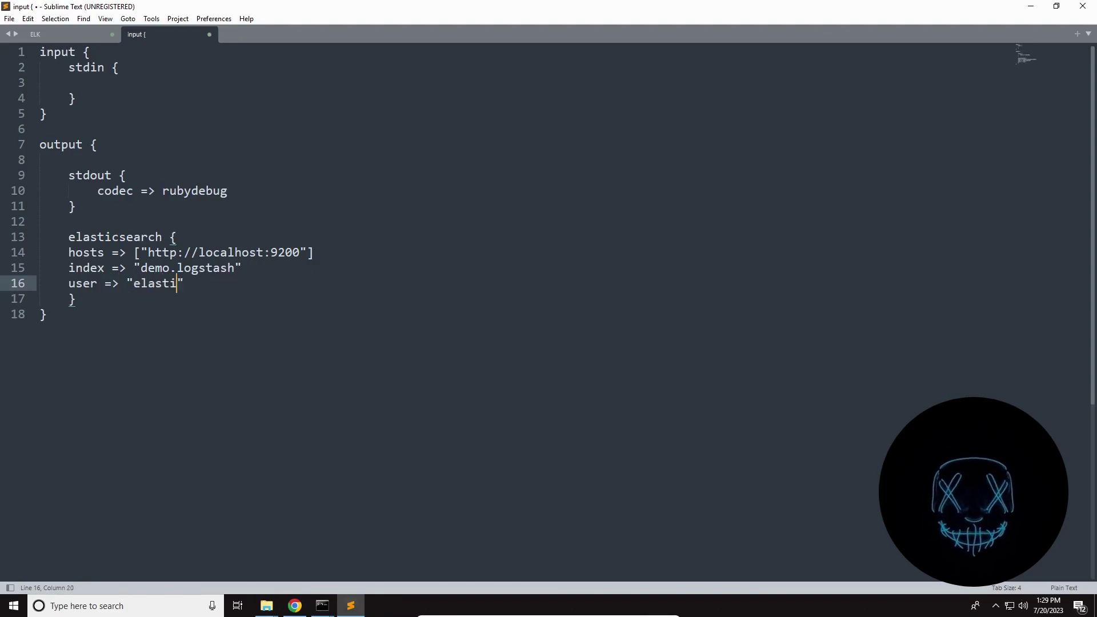
Add a password => entry with empty quotes below the user entry
key("Return")
type("pas")
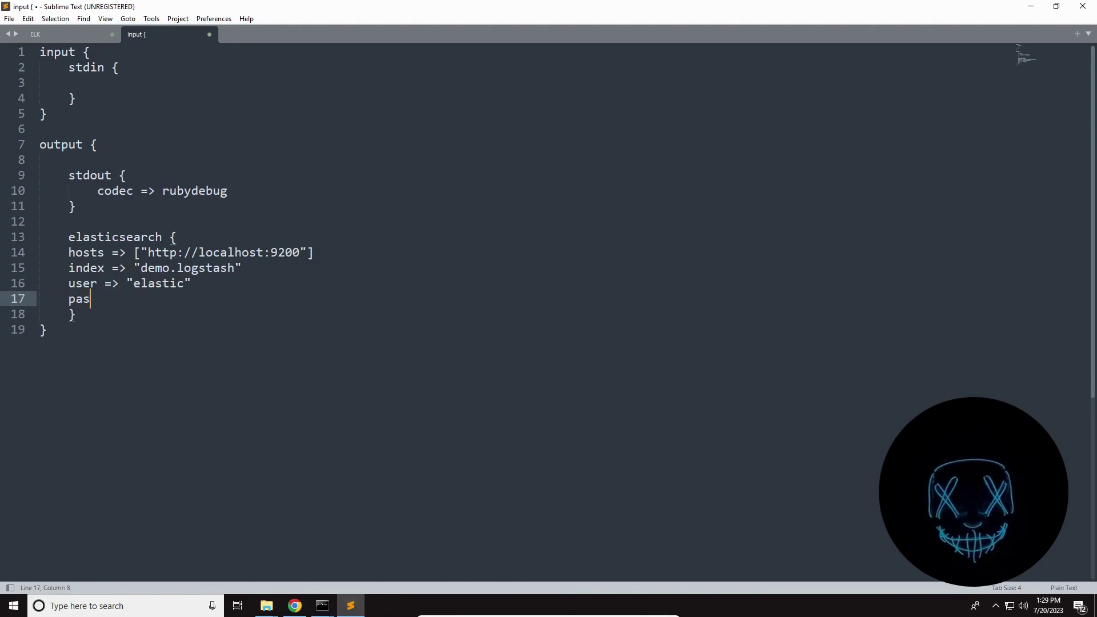
type("swor")
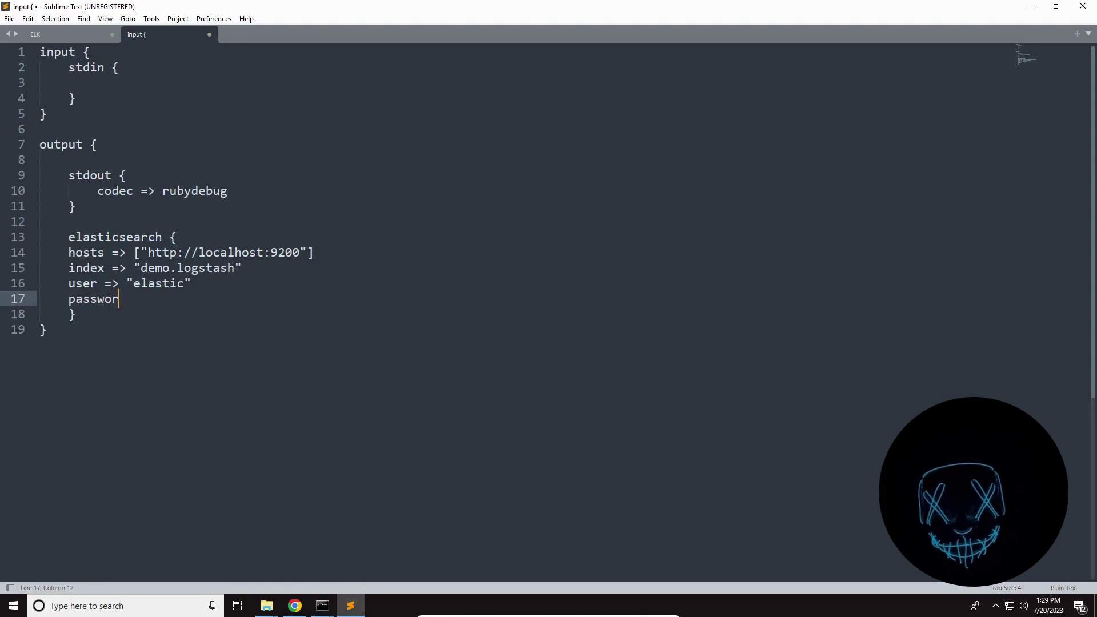
type("d => ")
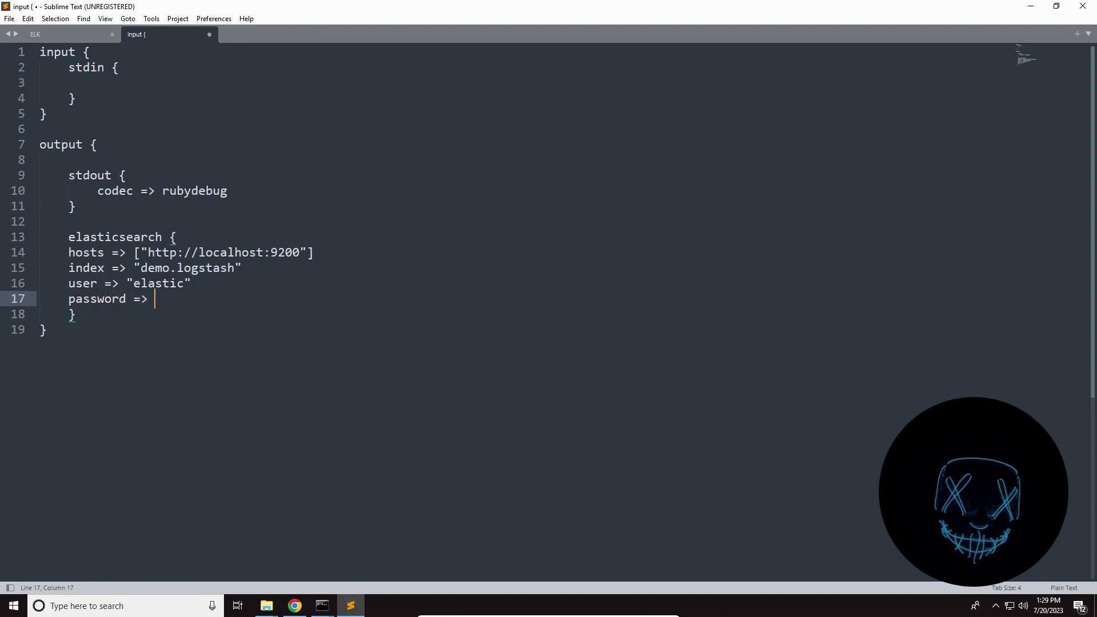
type("\"")
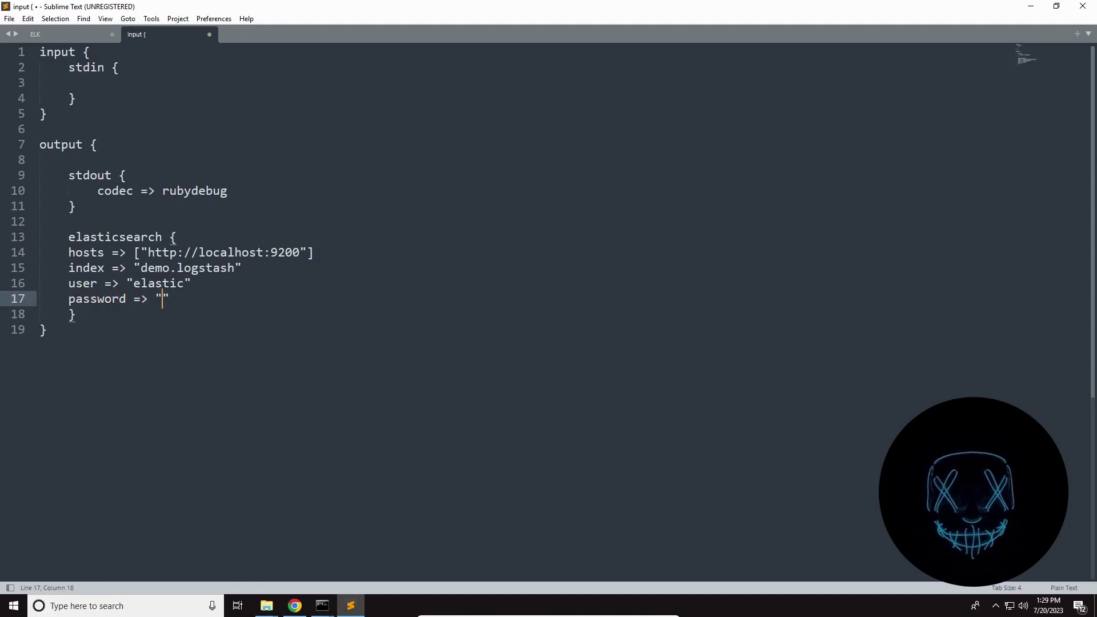
Copy the Elastic password from the ELK notes and paste it between the quotes of the password entry
left_click(57, 35)
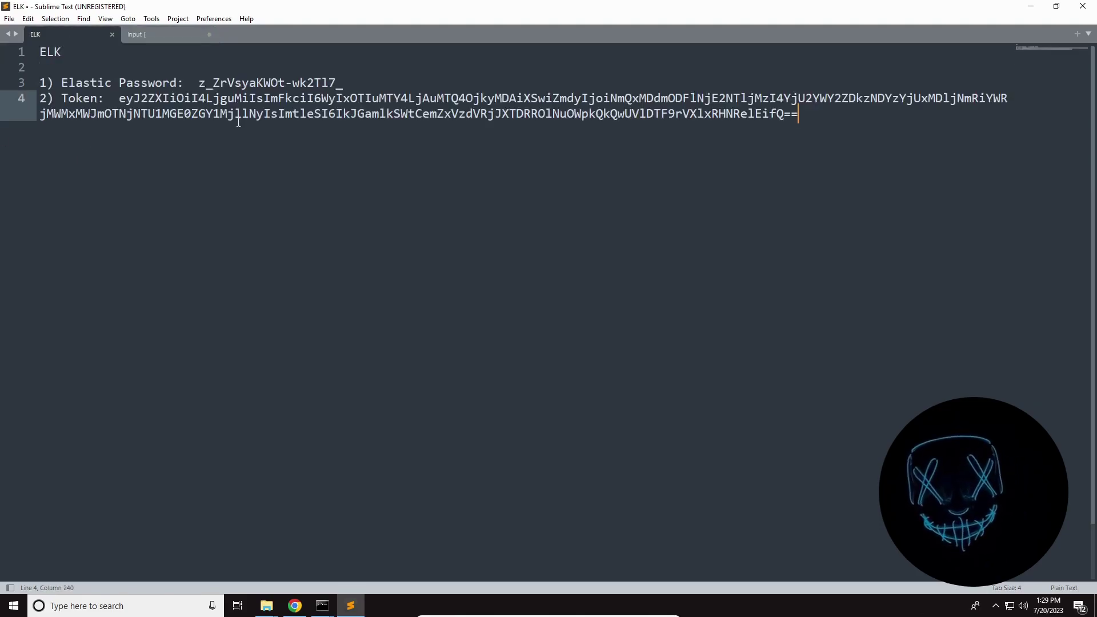
left_click_drag(200, 82, 343, 82)
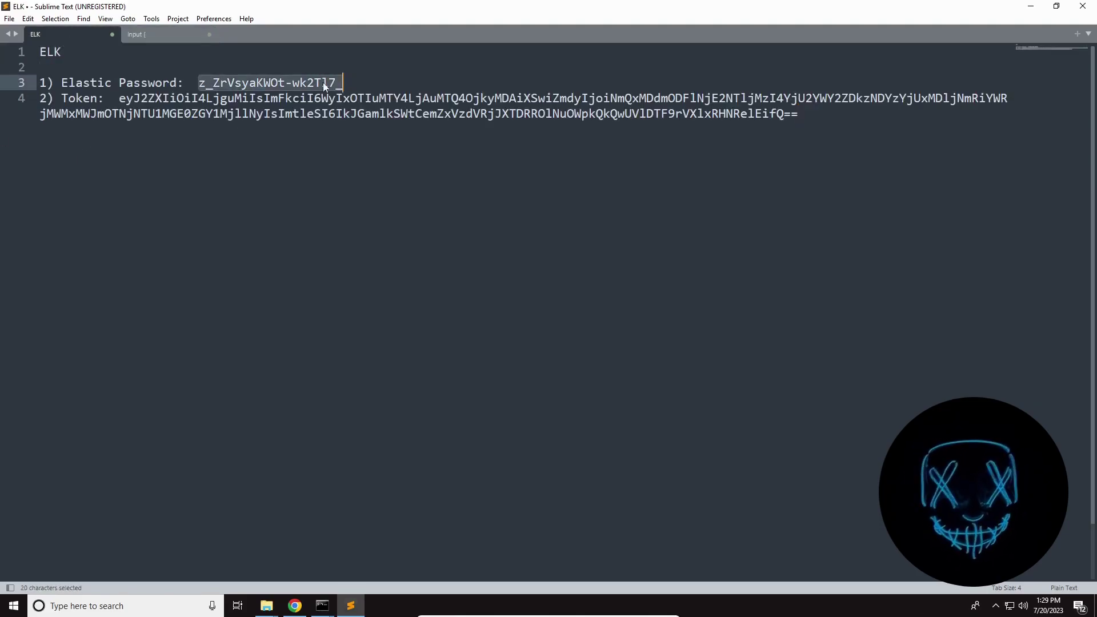
right_click(314, 83)
left_click(343, 120)
left_click(164, 35)
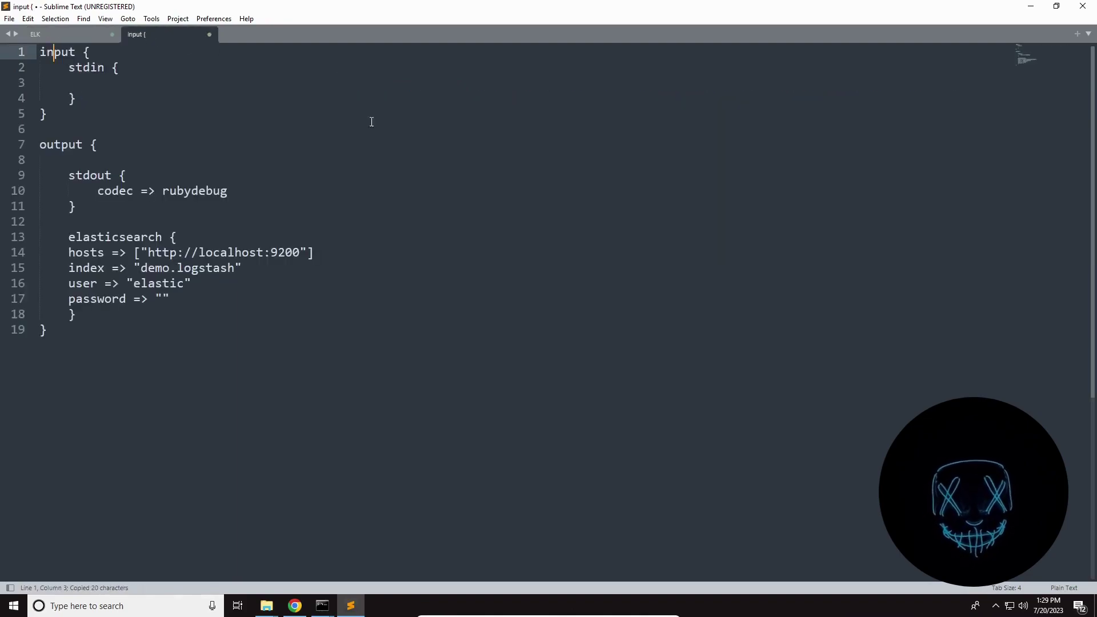
left_click(159, 299)
key("ctrl+v")
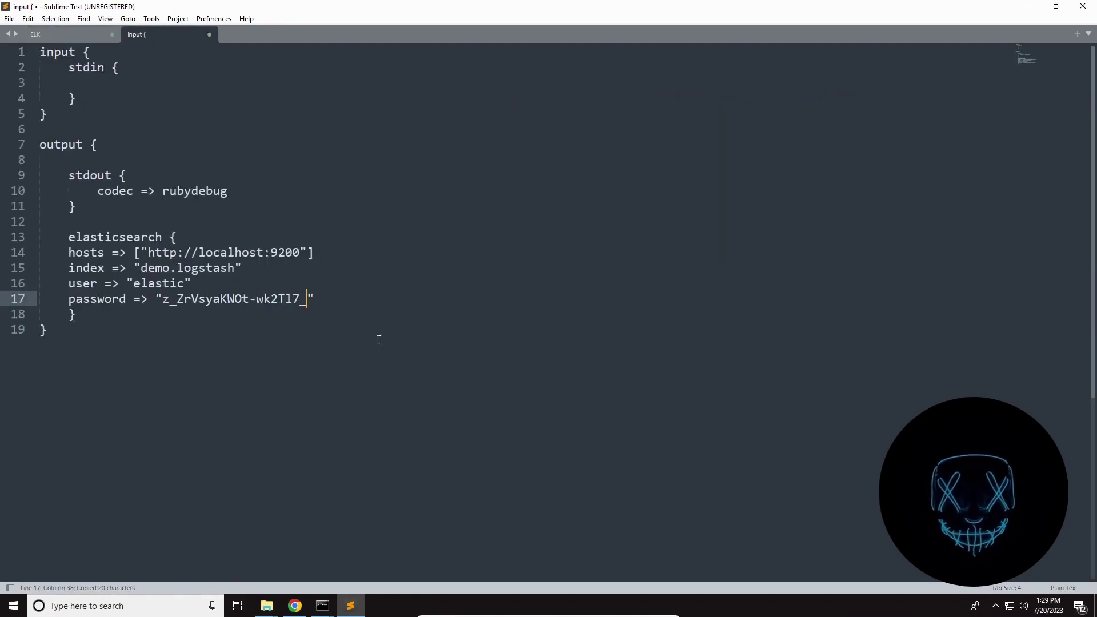
left_click(128, 358)
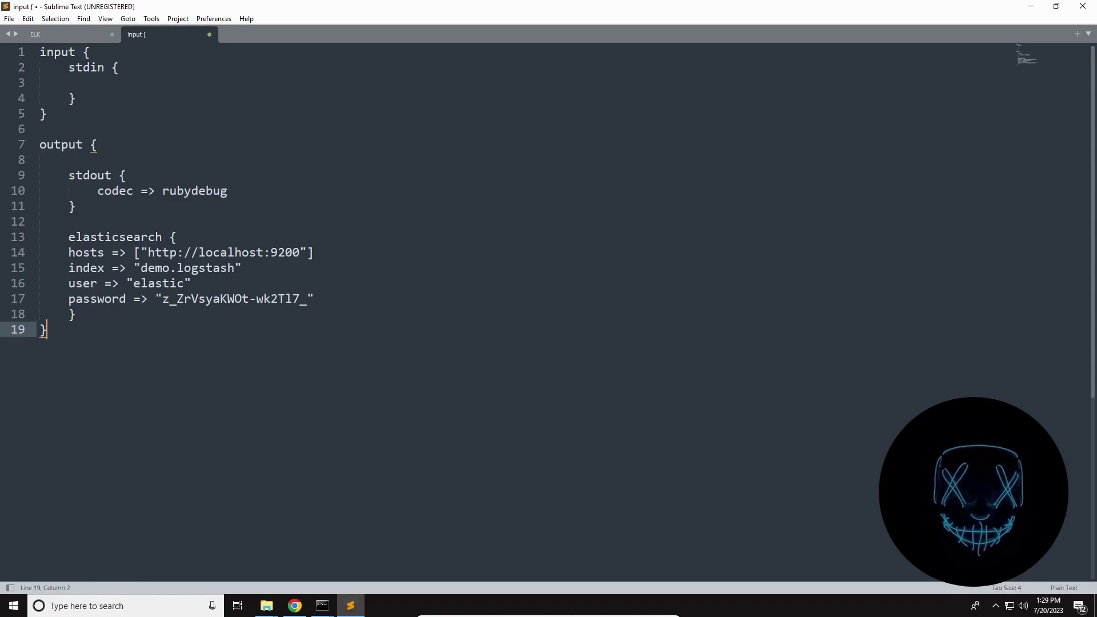
Save the pipeline configuration as learn.conf in the logstash-8.8.2 config folder and close the file
key("ctrl+s")
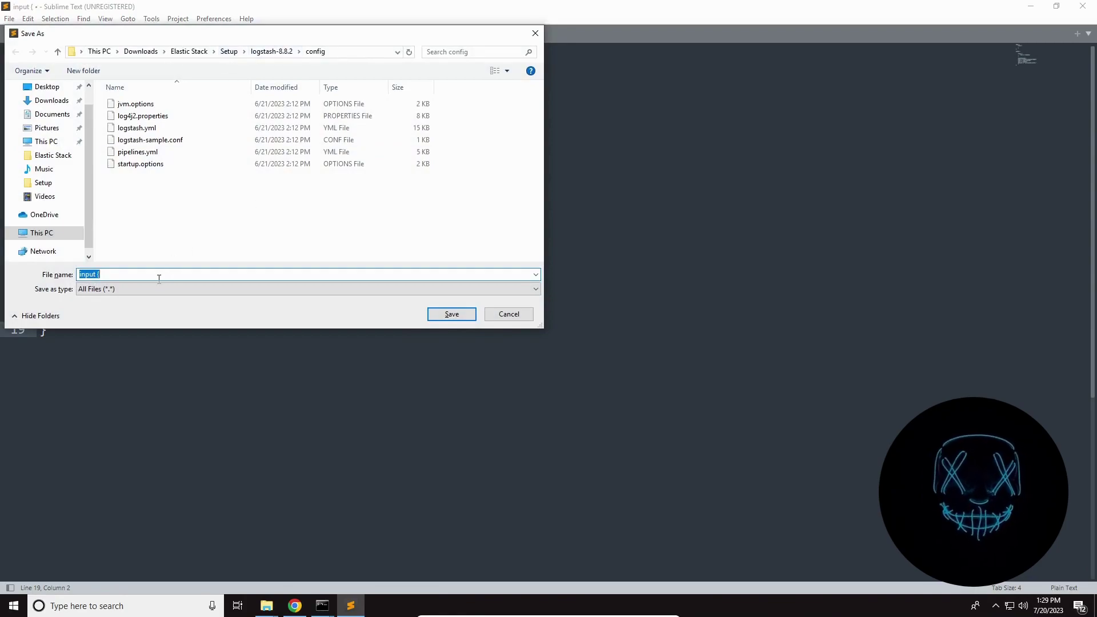
type("le")
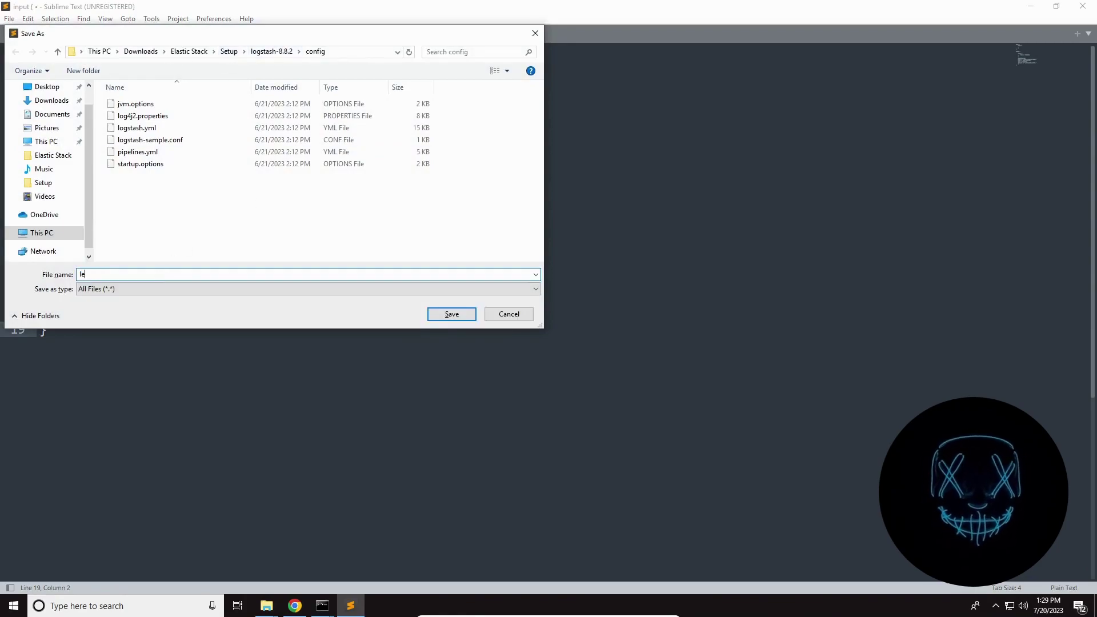
type("arn.conf")
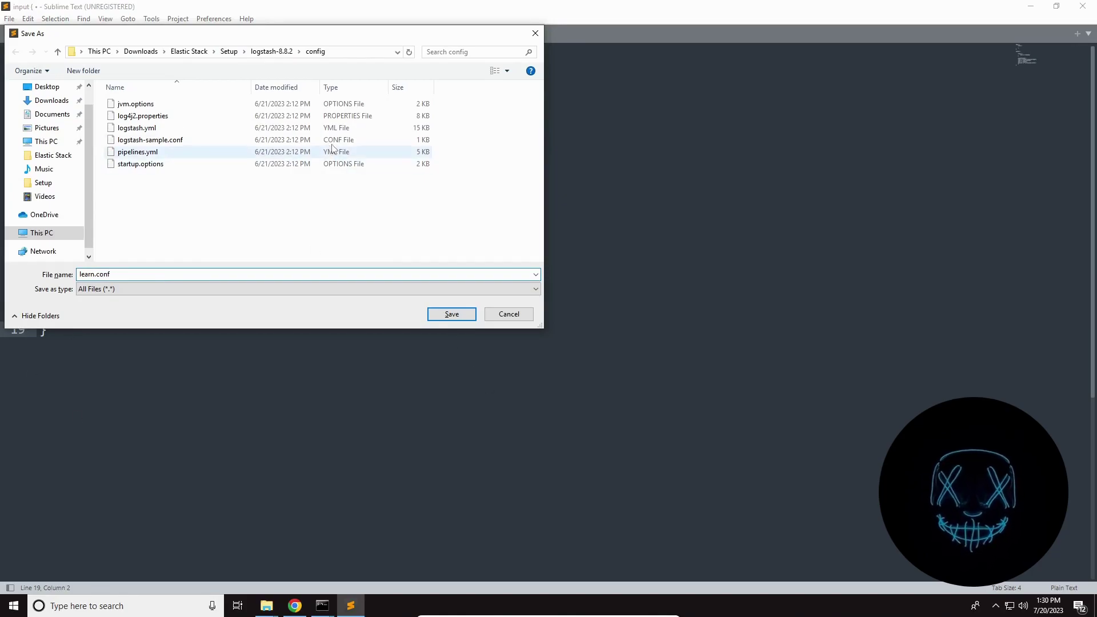
left_click(449, 315)
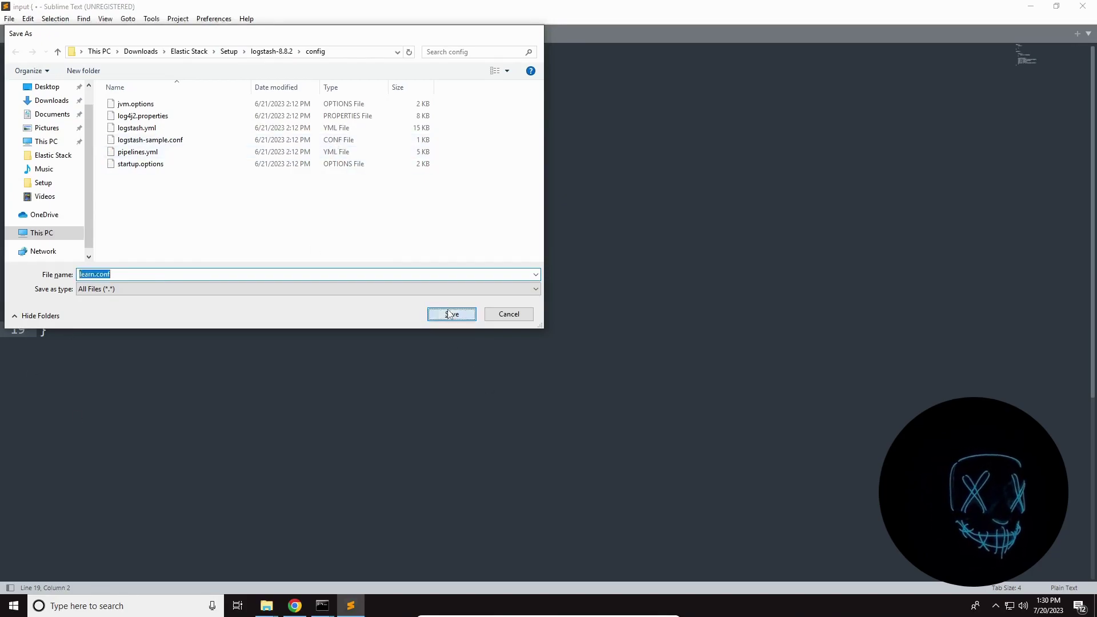
left_click(209, 35)
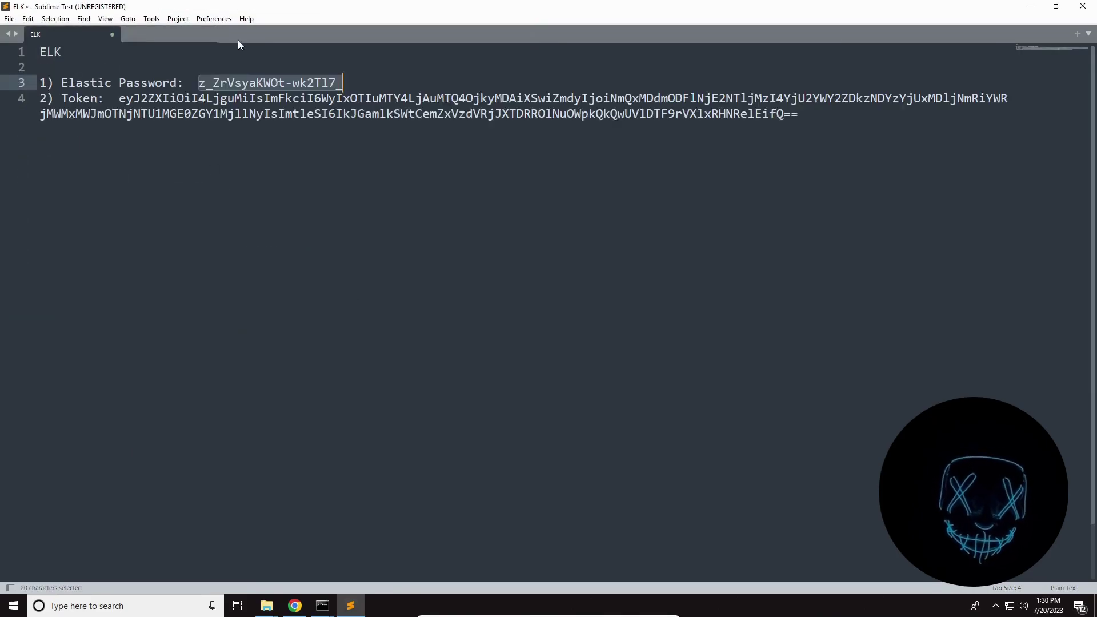
Switch to the Command Prompt window running Kibana and check its latest startup output
mouse_move(322, 606)
left_click(356, 571)
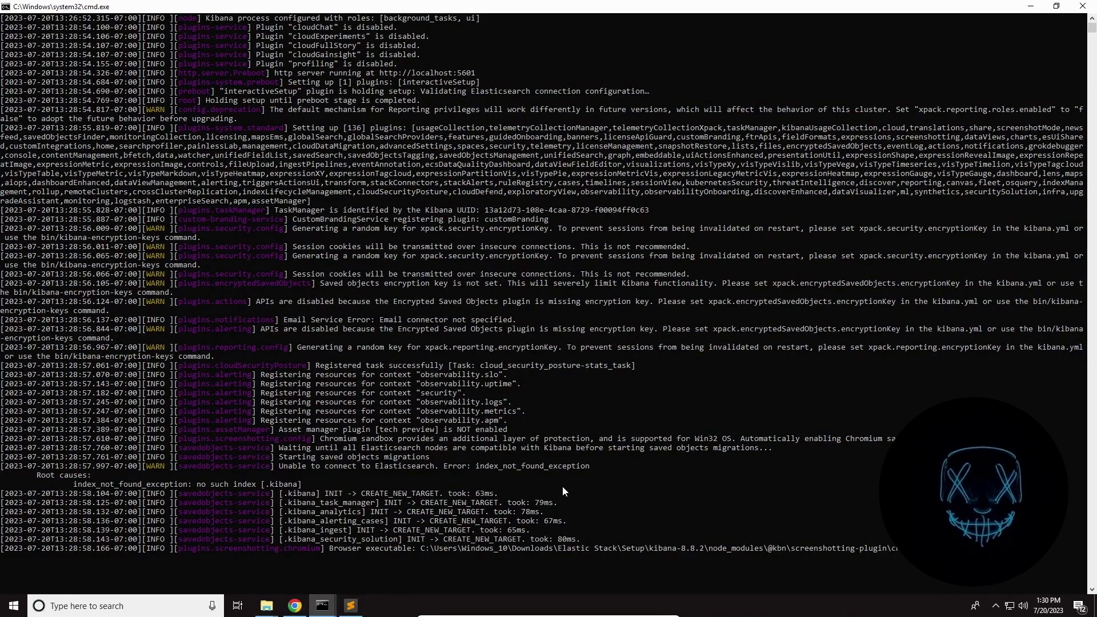
scroll(563, 490, "down", 10)
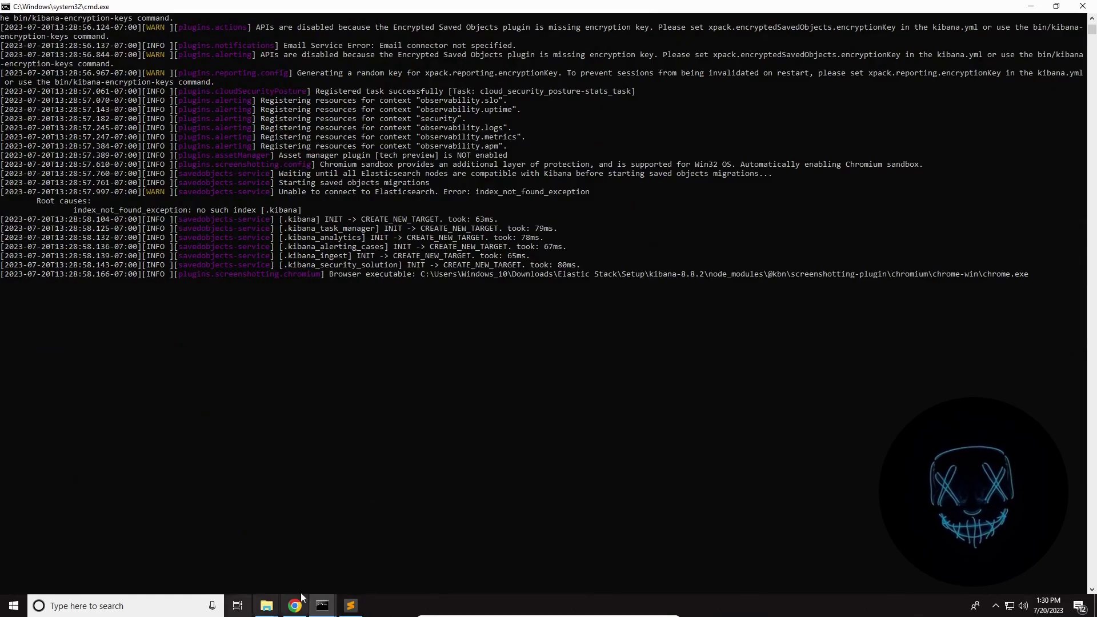
Switch to Chrome and load localhost:5601 in place of the localhost:9200 page
left_click(294, 606)
left_click(836, 5)
left_click(901, 5)
left_click(835, 6)
left_click(771, 5)
left_click(814, 8)
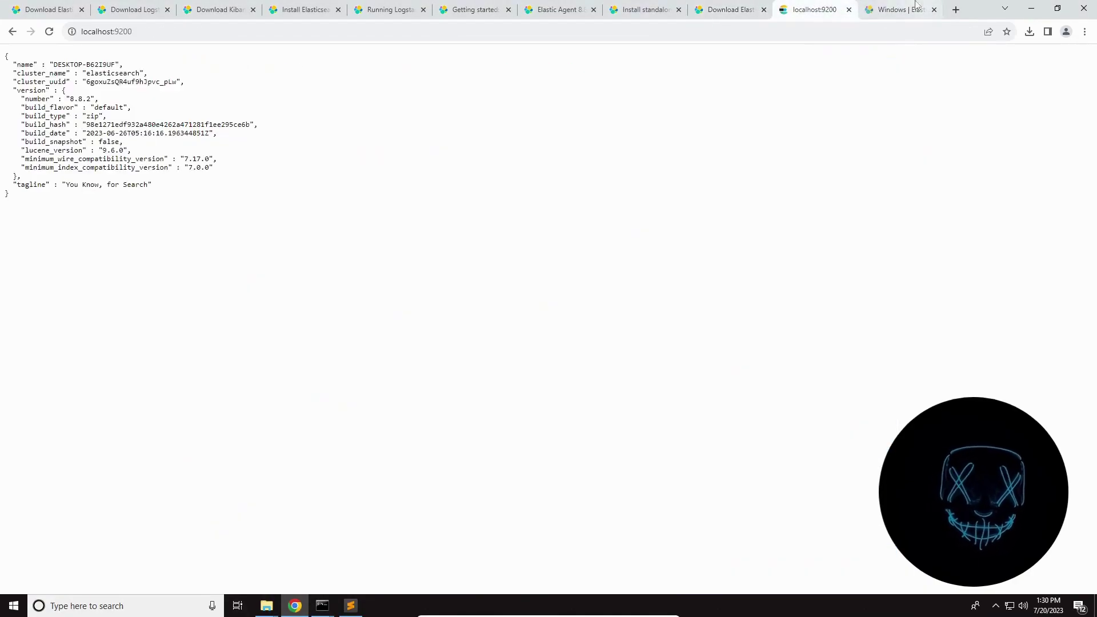
double_click(529, 32)
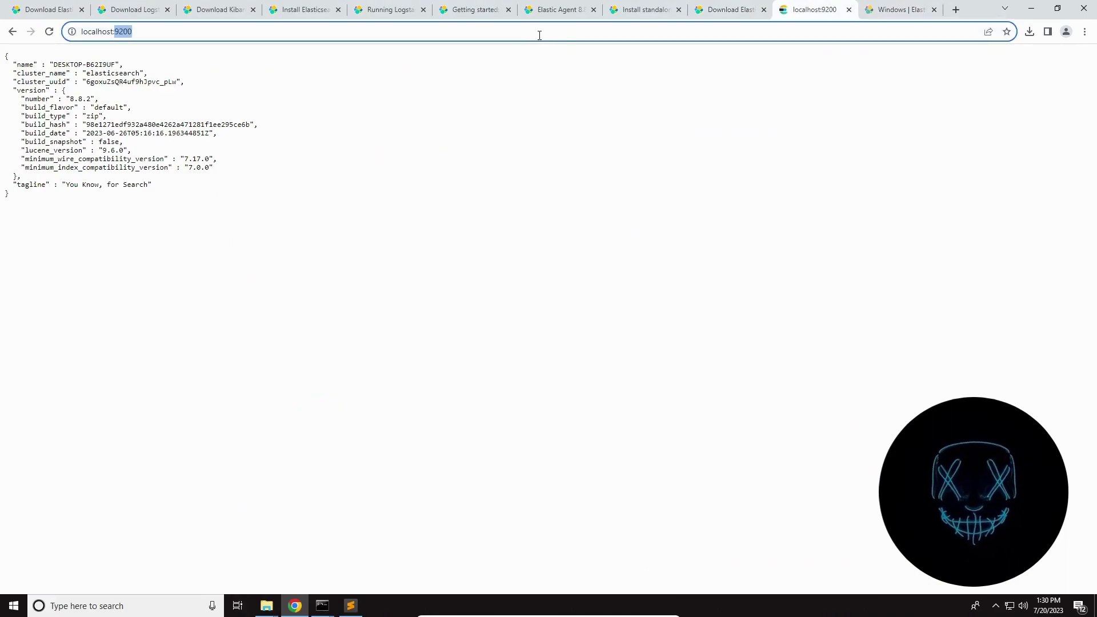
type("560")
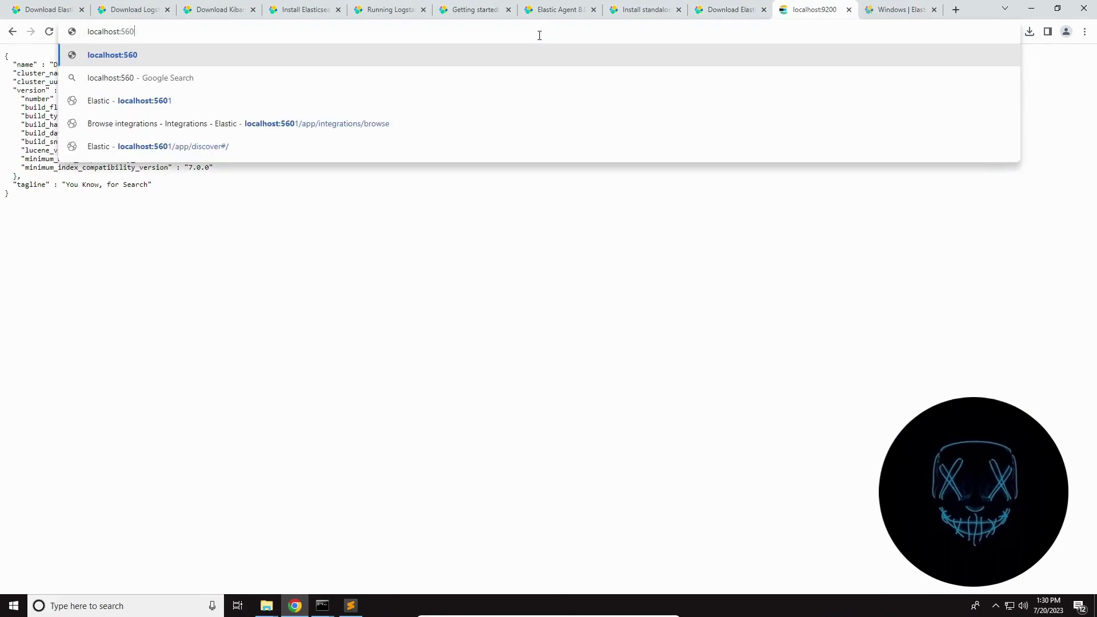
type("1")
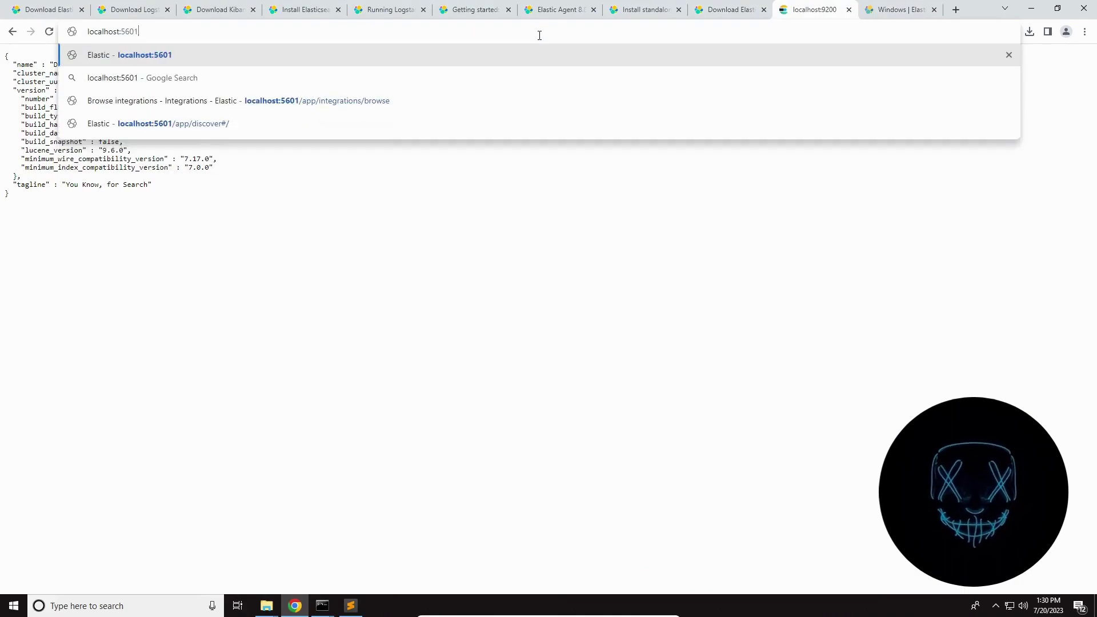
key("Return")
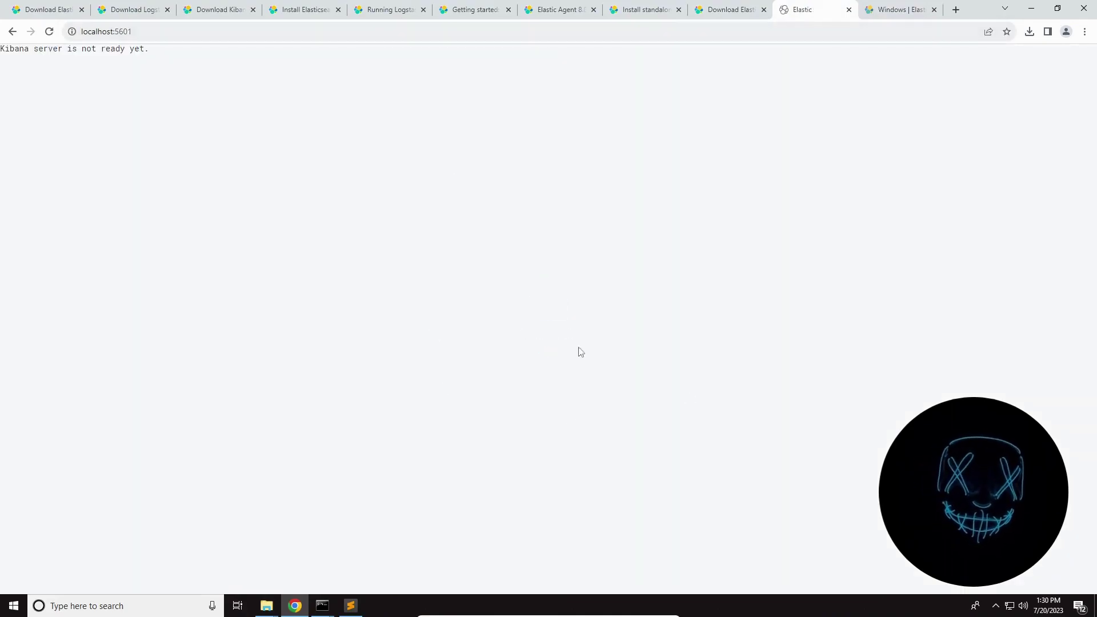
left_click_drag(148, 50, 2, 57)
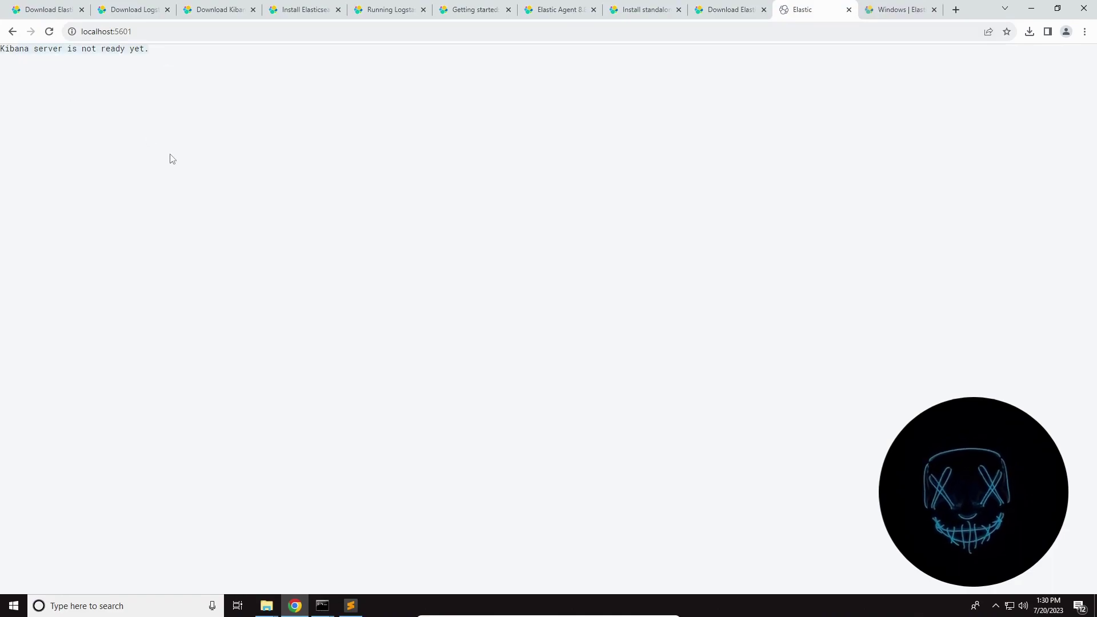
Close the Elastic Windows integration documentation page and switch back to the Kibana Command Prompt window
left_click(908, 7)
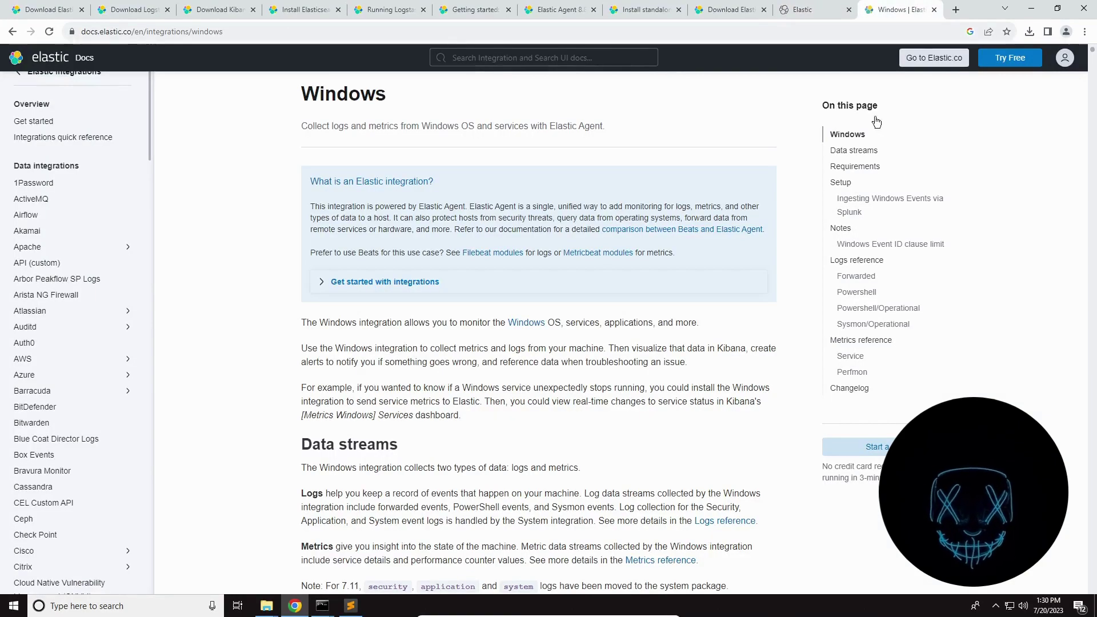
left_click(934, 9)
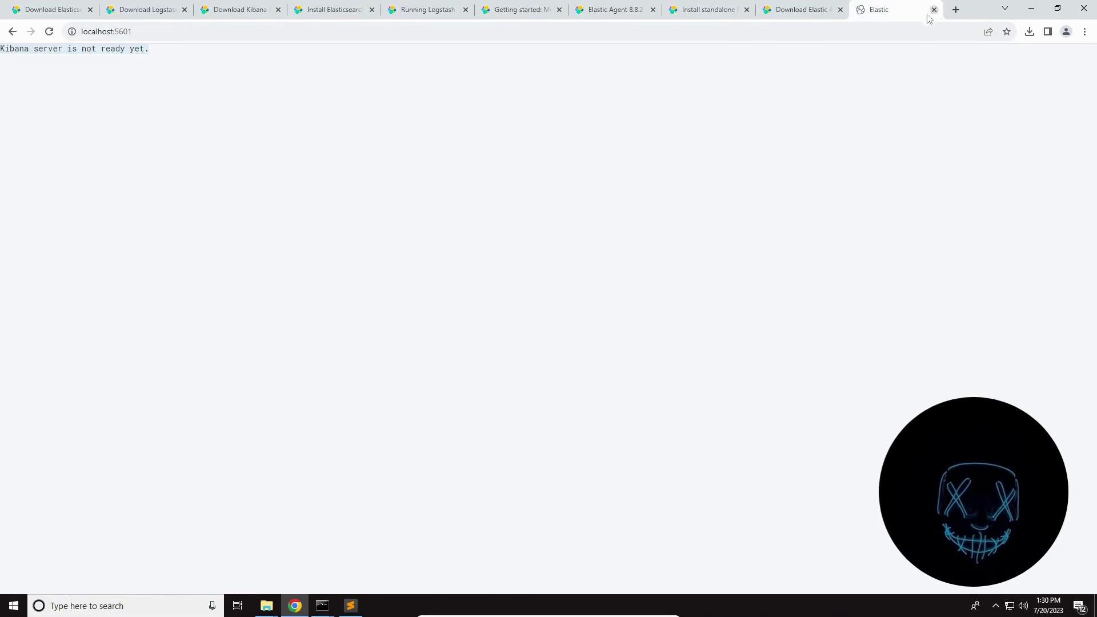
left_click(322, 605)
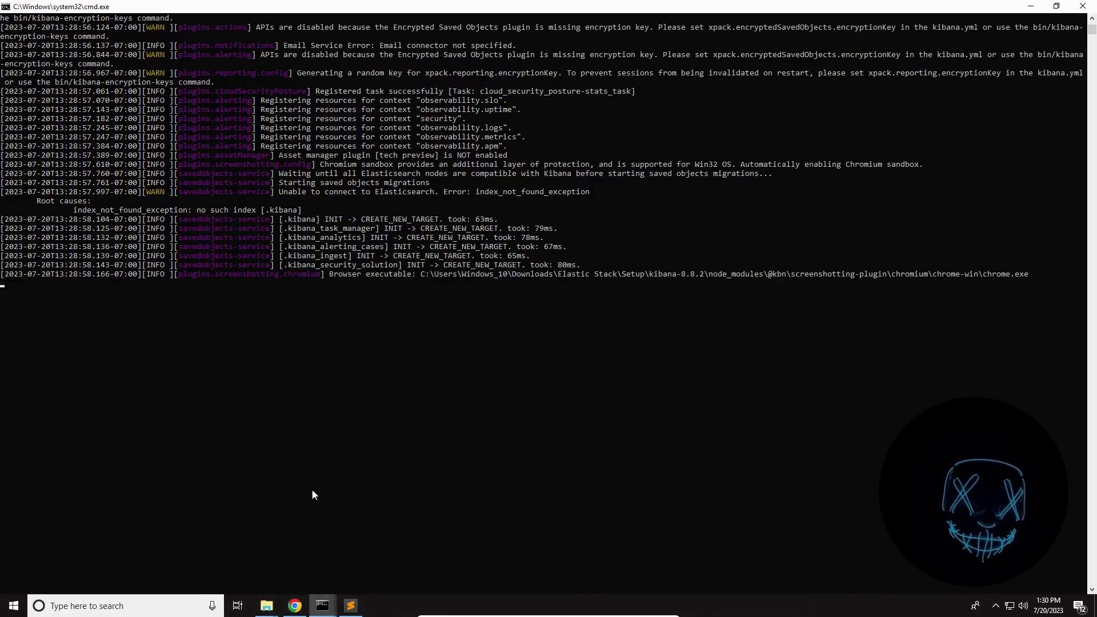
Close the Logs window in File Explorer and go from the Logstash config folder to the logstash-8.8.2 bin folder
left_click(266, 605)
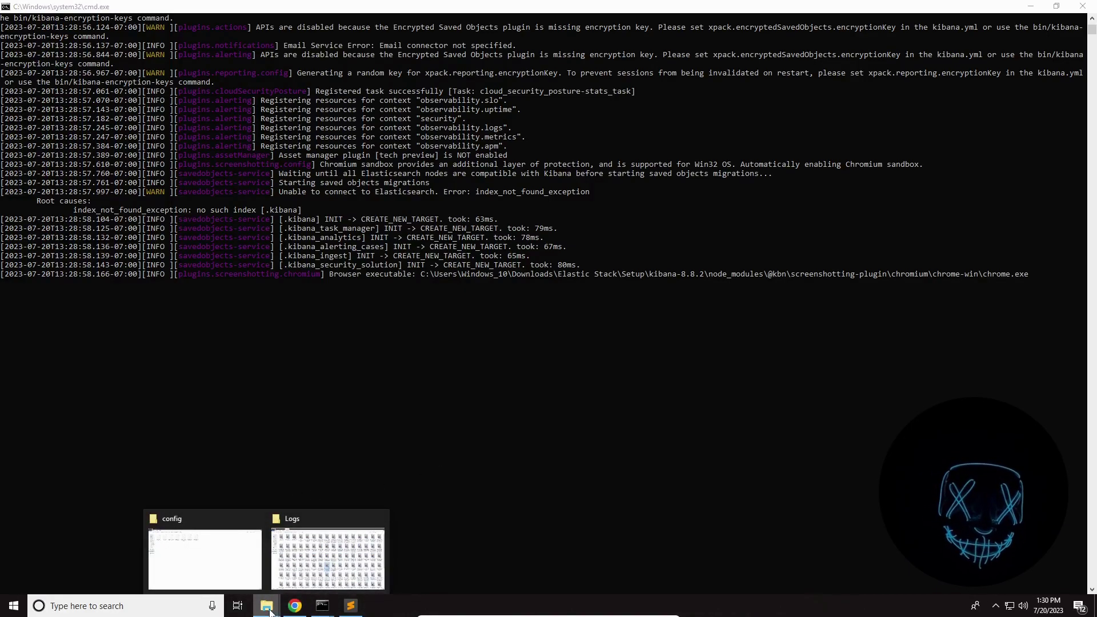
left_click(379, 518)
left_click(231, 551)
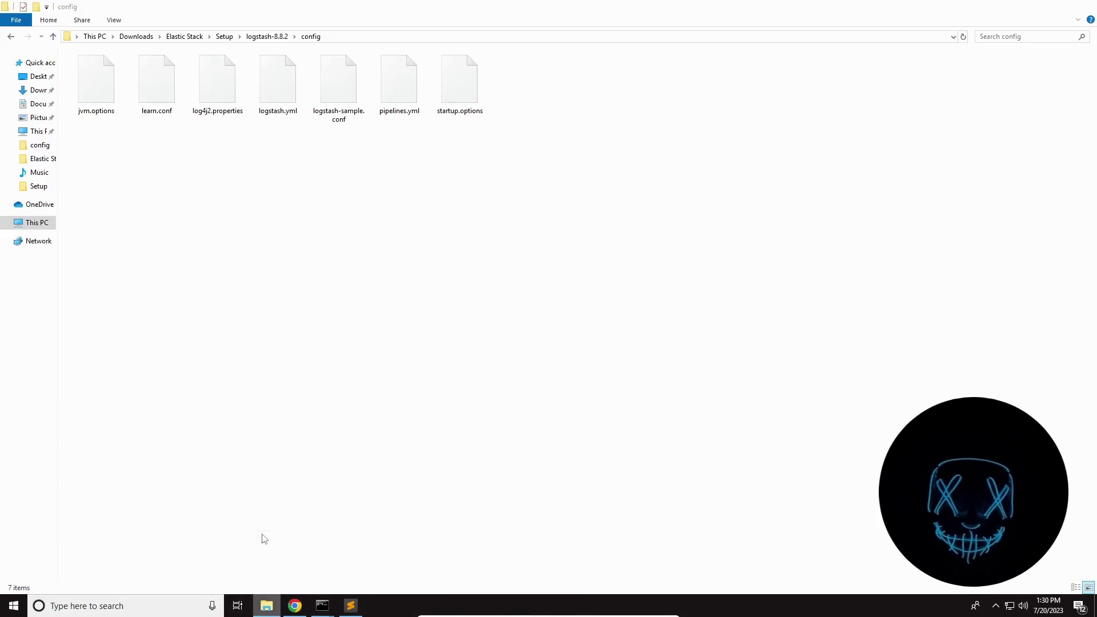
left_click_drag(144, 166, 166, 95)
left_click(53, 36)
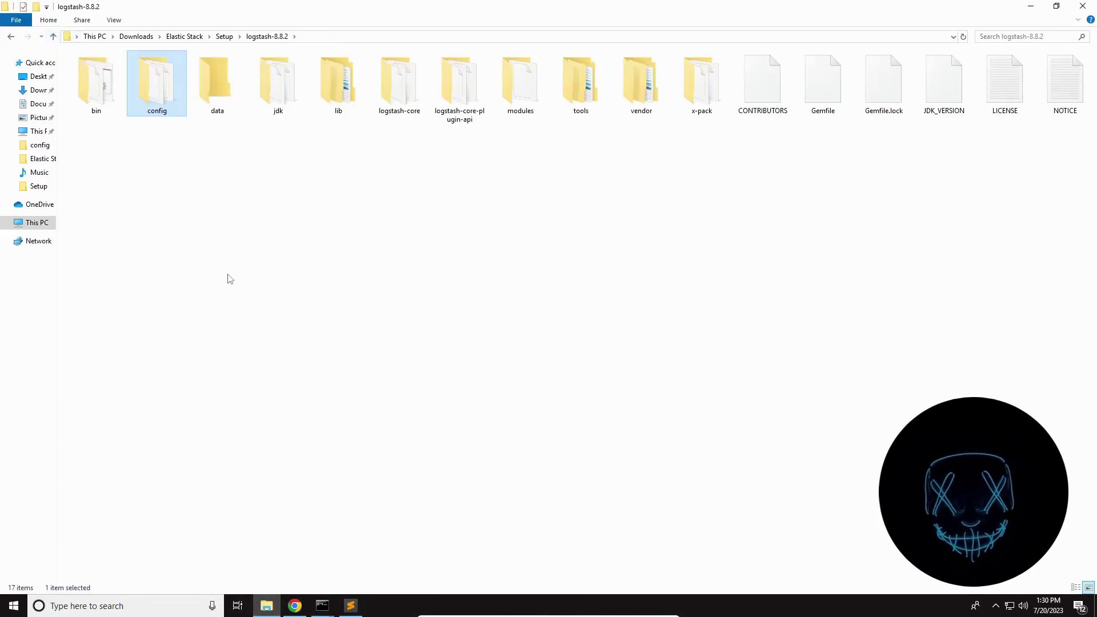
double_click(96, 83)
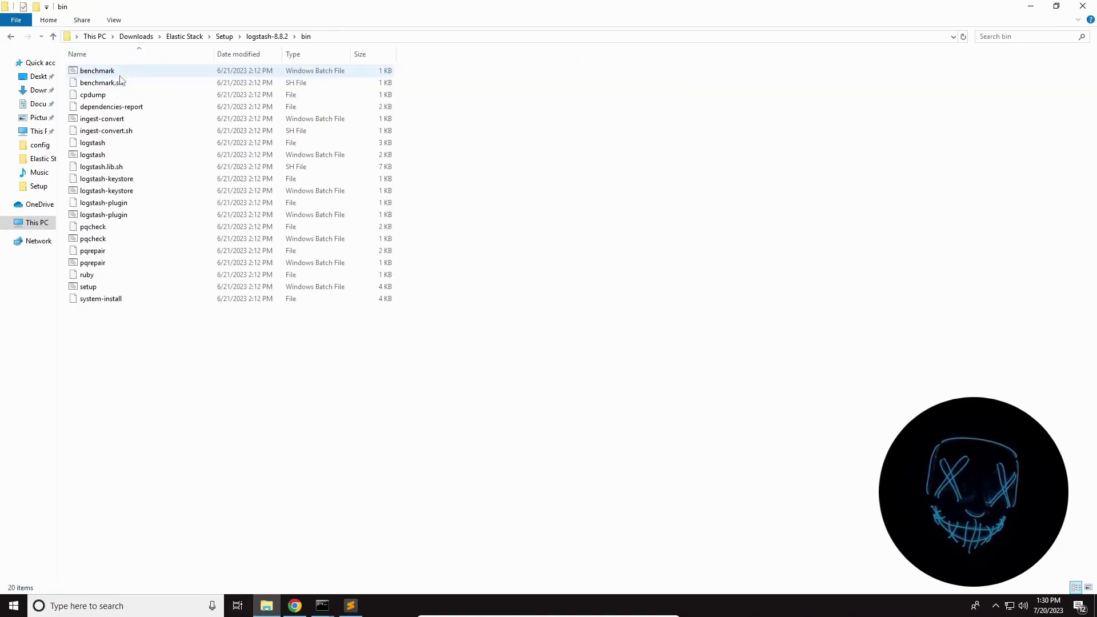
Open a Command Prompt in the logstash-8.8.2 bin folder using cmd
left_click(441, 35)
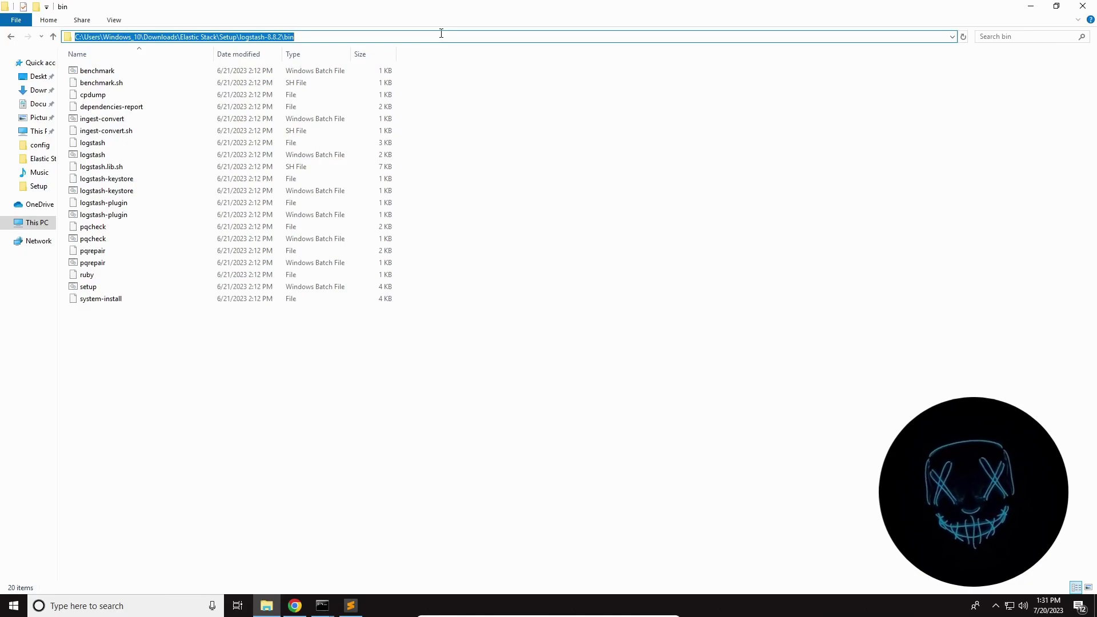
type("cmd")
key("Return")
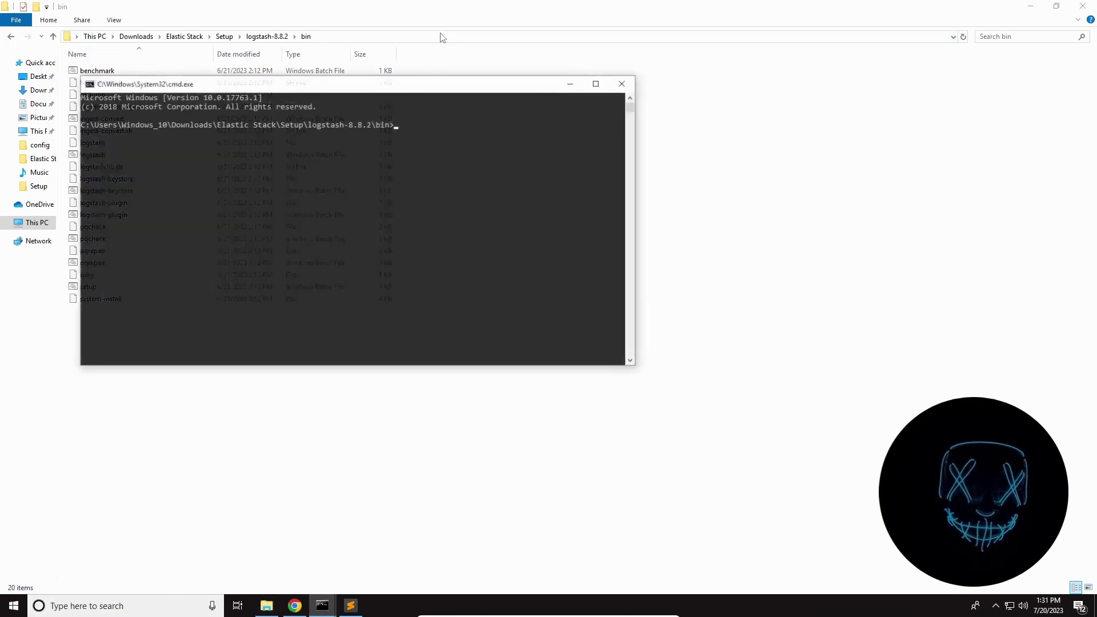
Maximize the Logstash Command Prompt and enter logstash -f .\config\learn.conf --config.reload.automatic without running it
left_click_drag(468, 90, 750, 307)
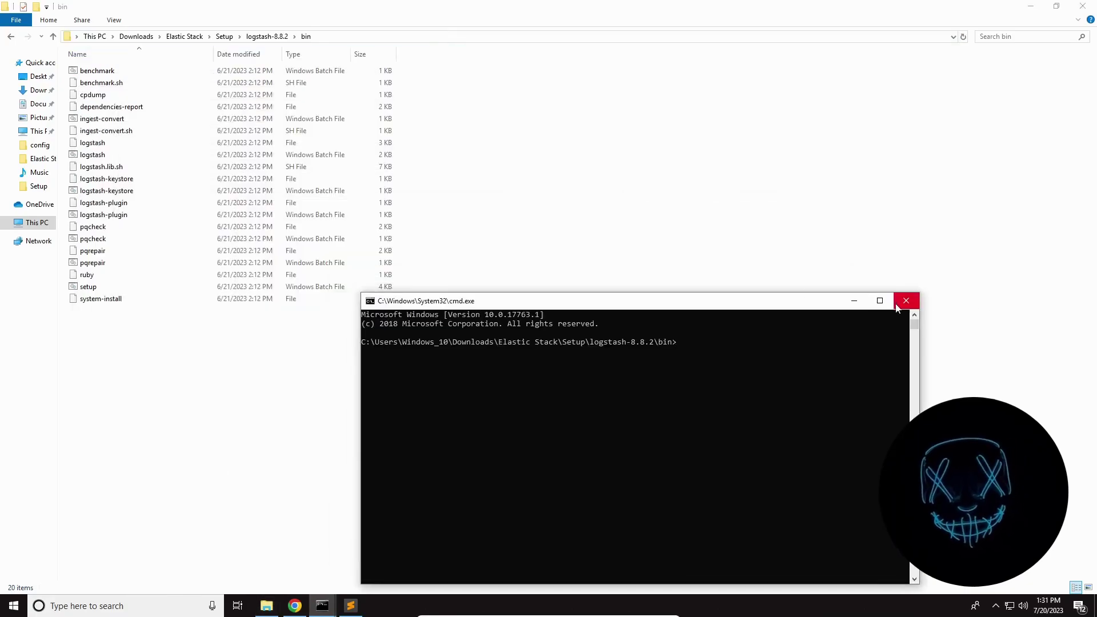
left_click(880, 301)
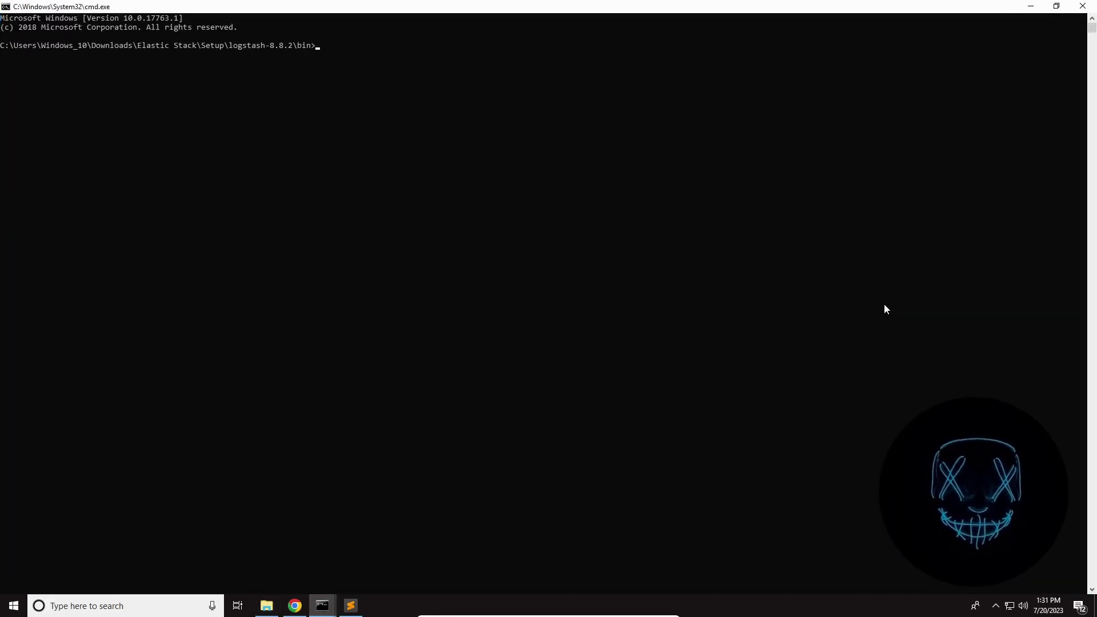
type("logstash")
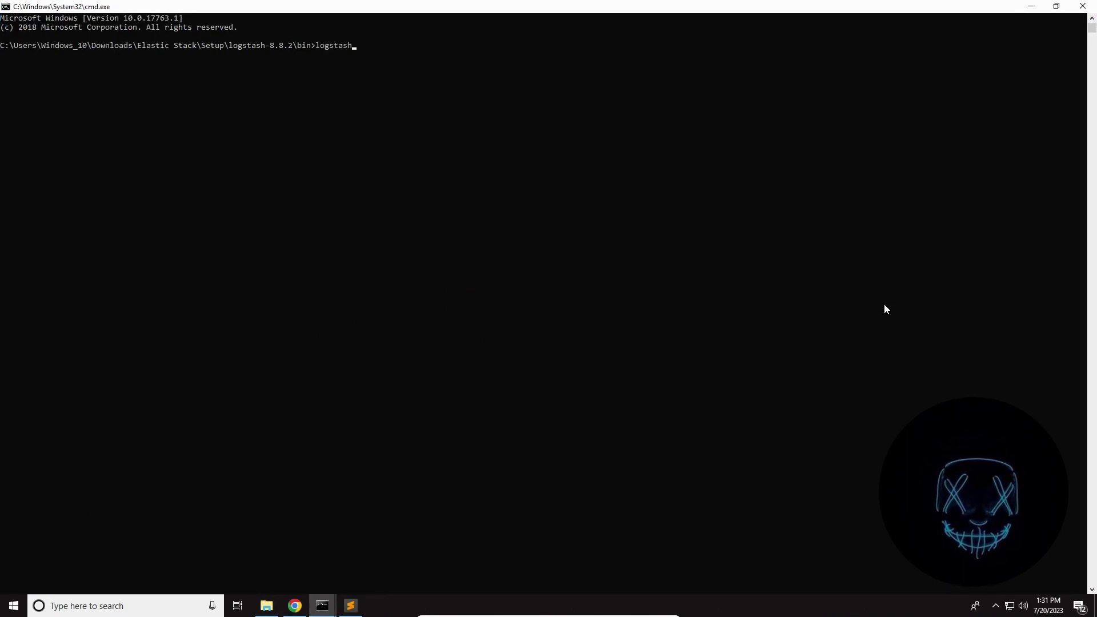
type(" -f")
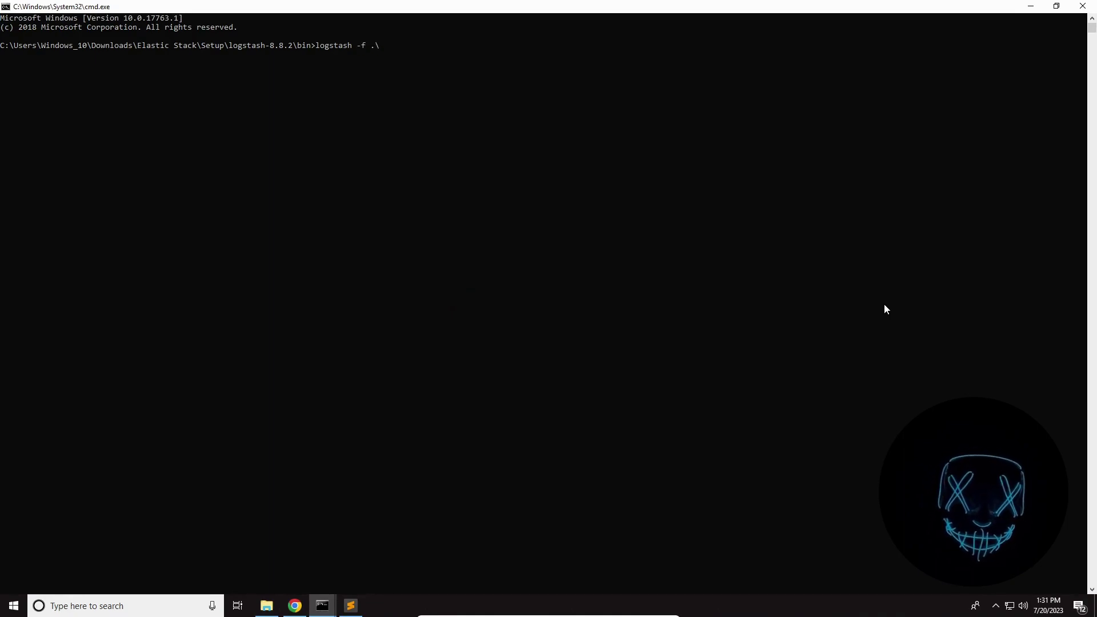
type(".\\con")
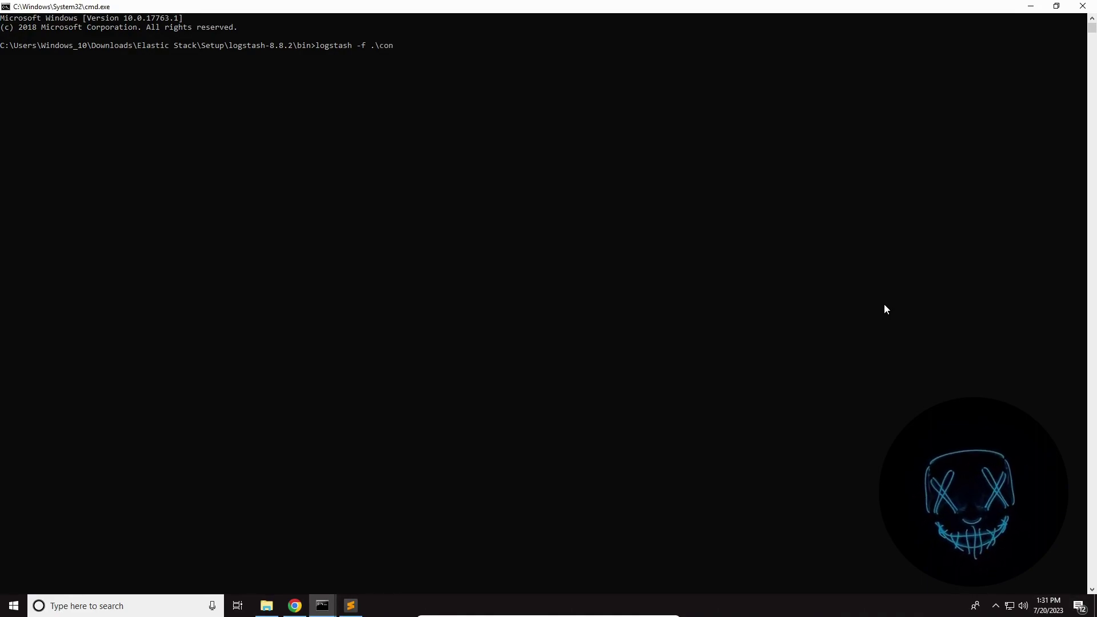
type("fig\\learn.conf")
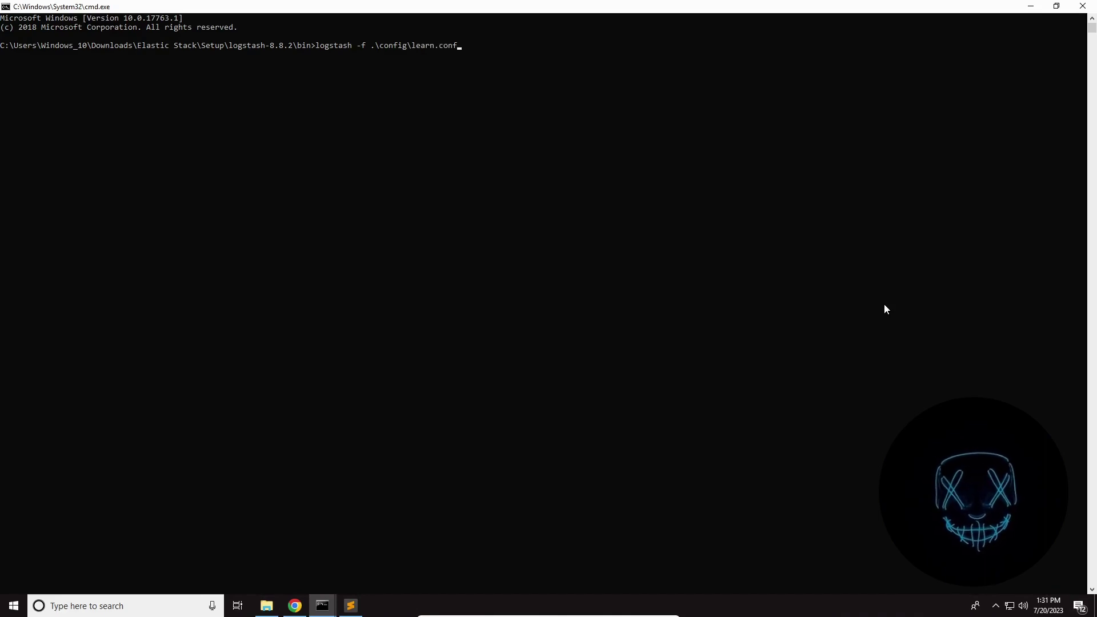
type(" --conf")
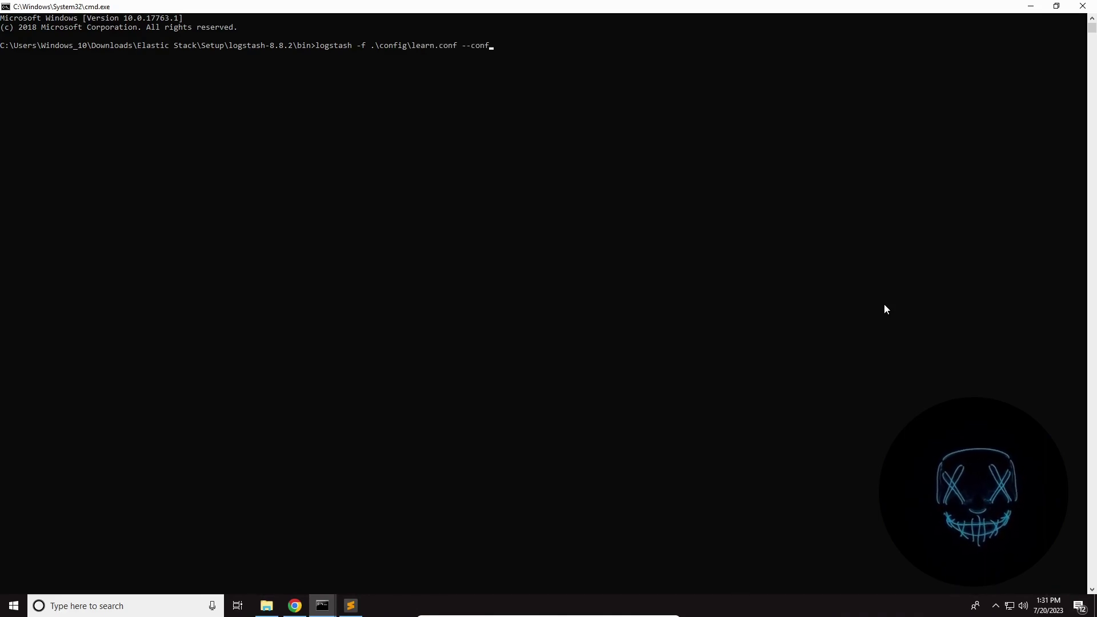
type("ig.relod")
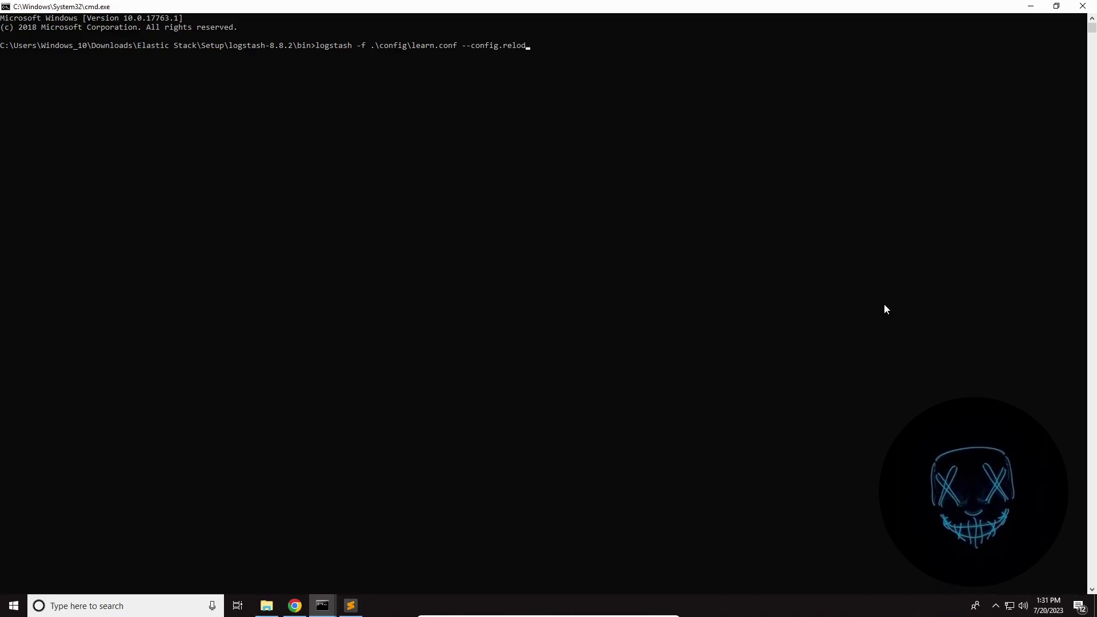
key("BackSpace")
type("a")
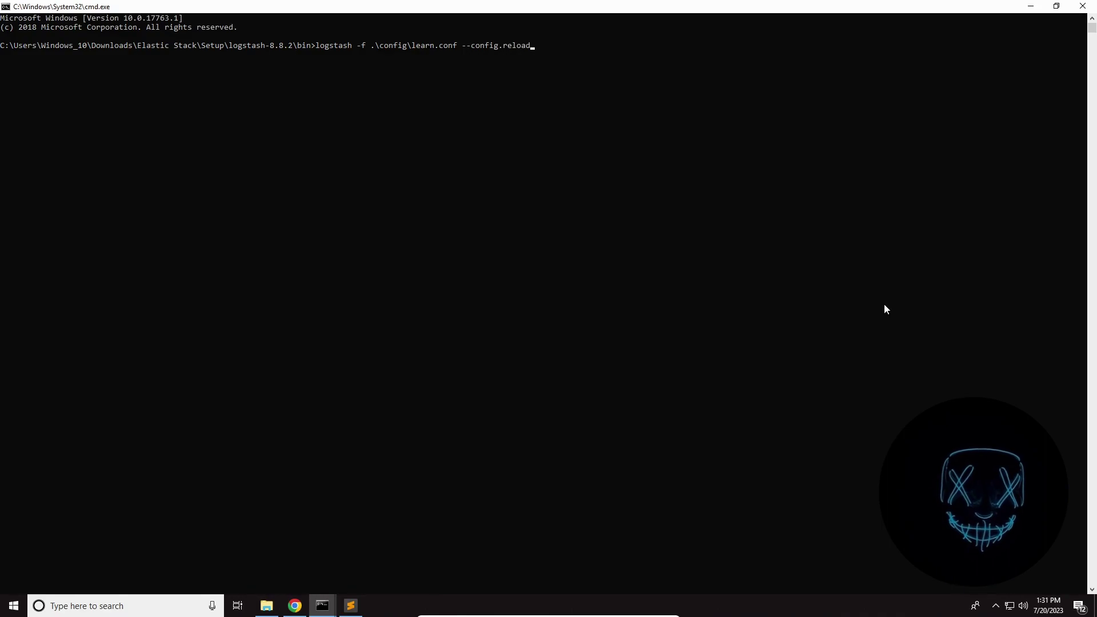
type("d.automatic")
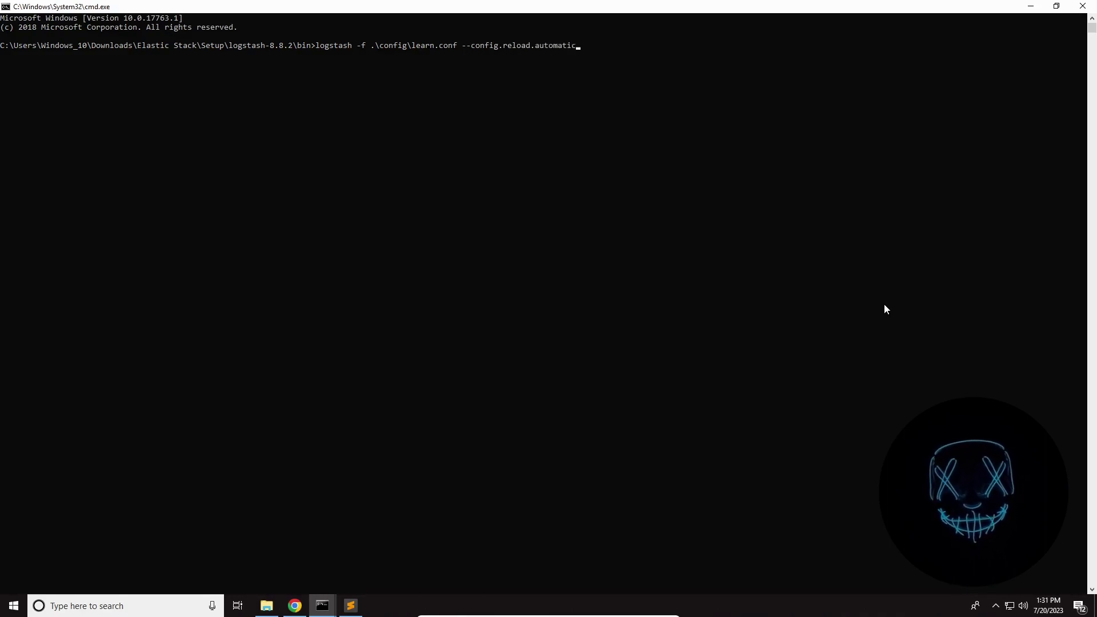
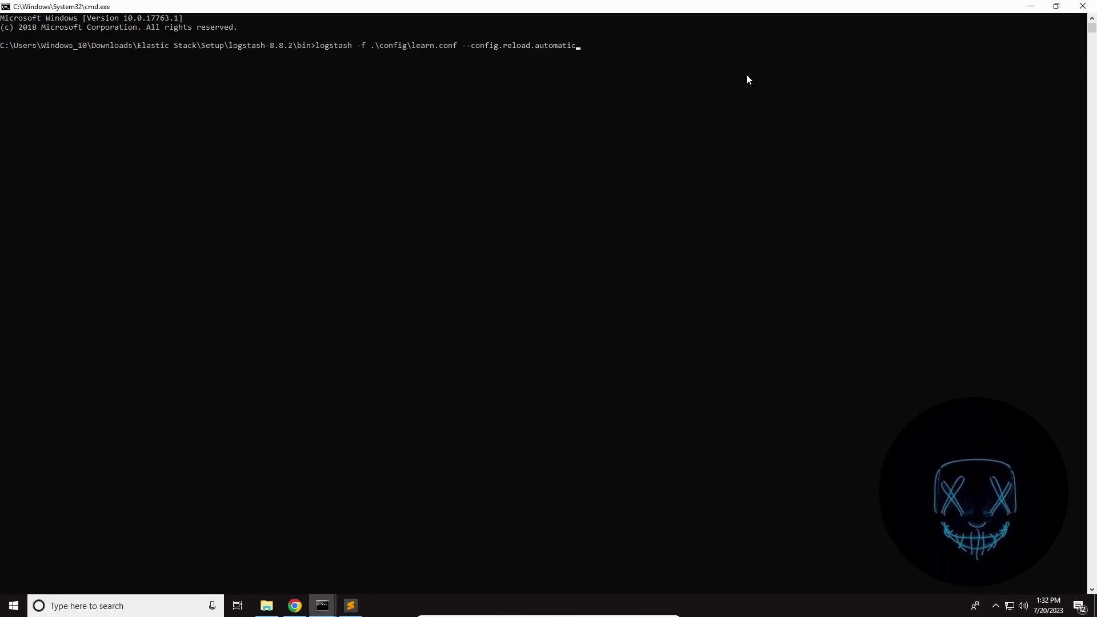
Minimize the Logstash Command Prompt, switch to the Kibana console and examine its saved-objects errors and browser executable log line
left_click(1031, 6)
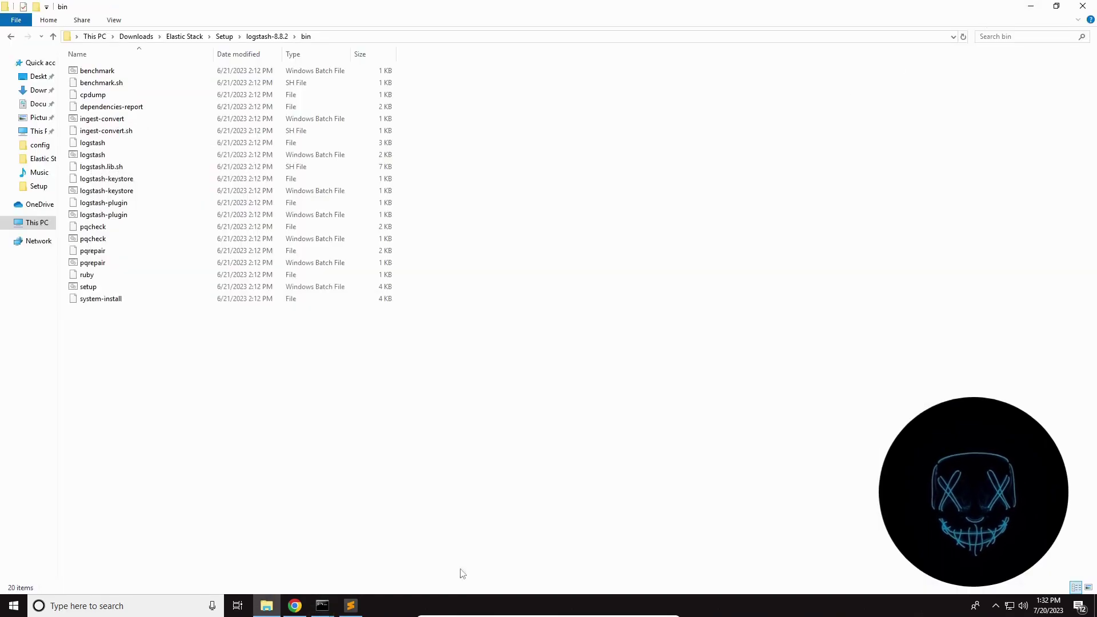
mouse_move(331, 610)
left_click(343, 542)
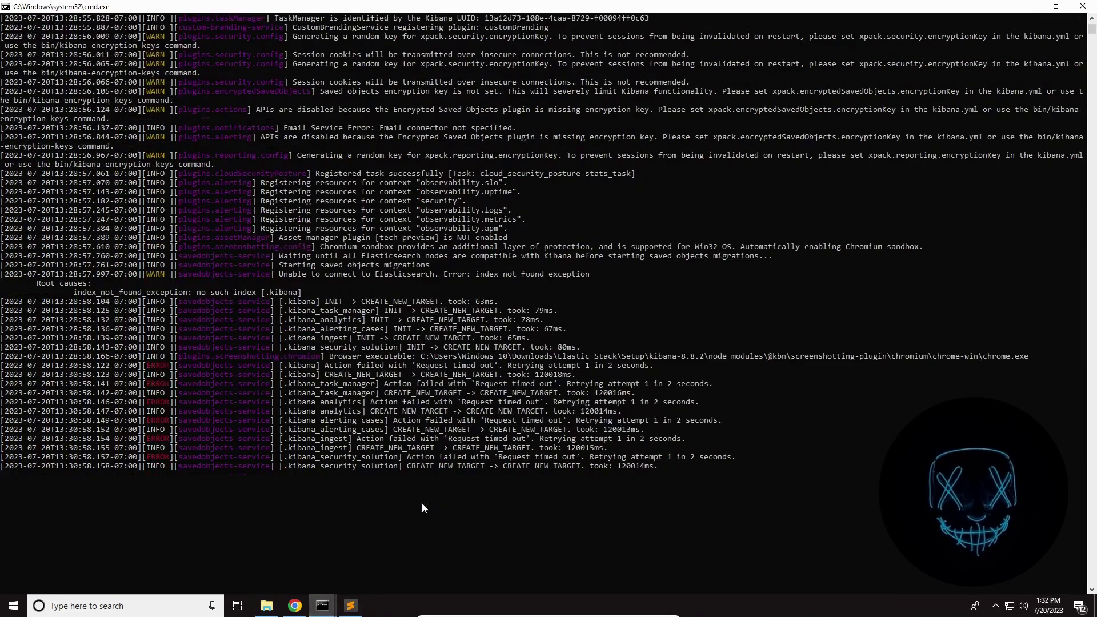
left_click_drag(667, 466, 3, 283)
left_click(318, 530)
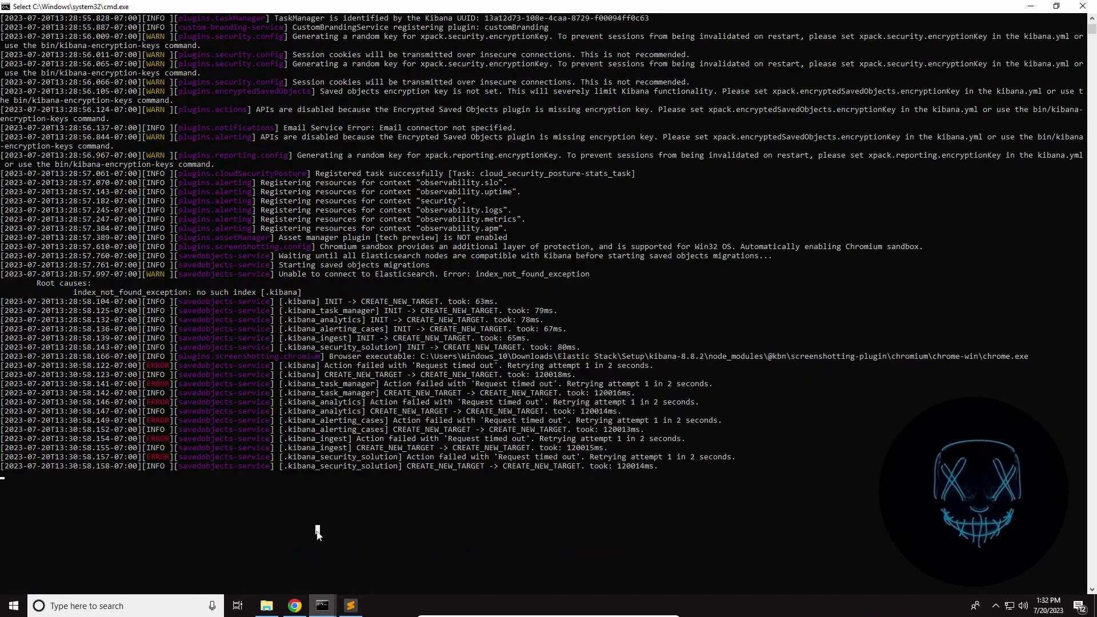
left_click_drag(5, 366, 632, 377)
left_click(760, 383)
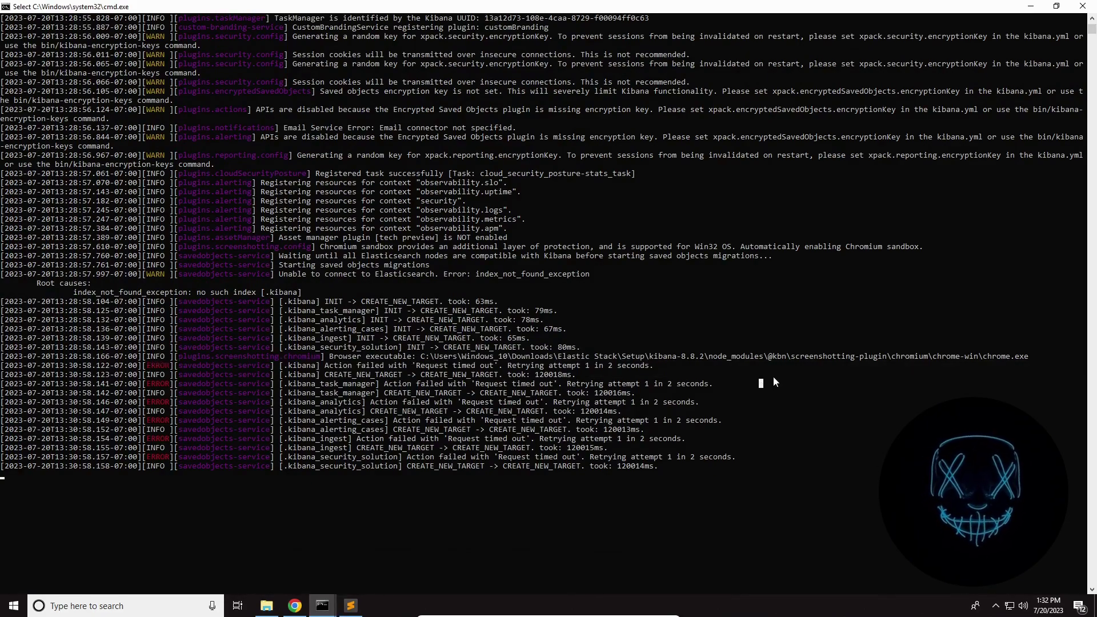
left_click_drag(326, 356, 1054, 361)
Switch to Chrome and reload localhost:5601 to check whether Kibana is ready
left_click(296, 607)
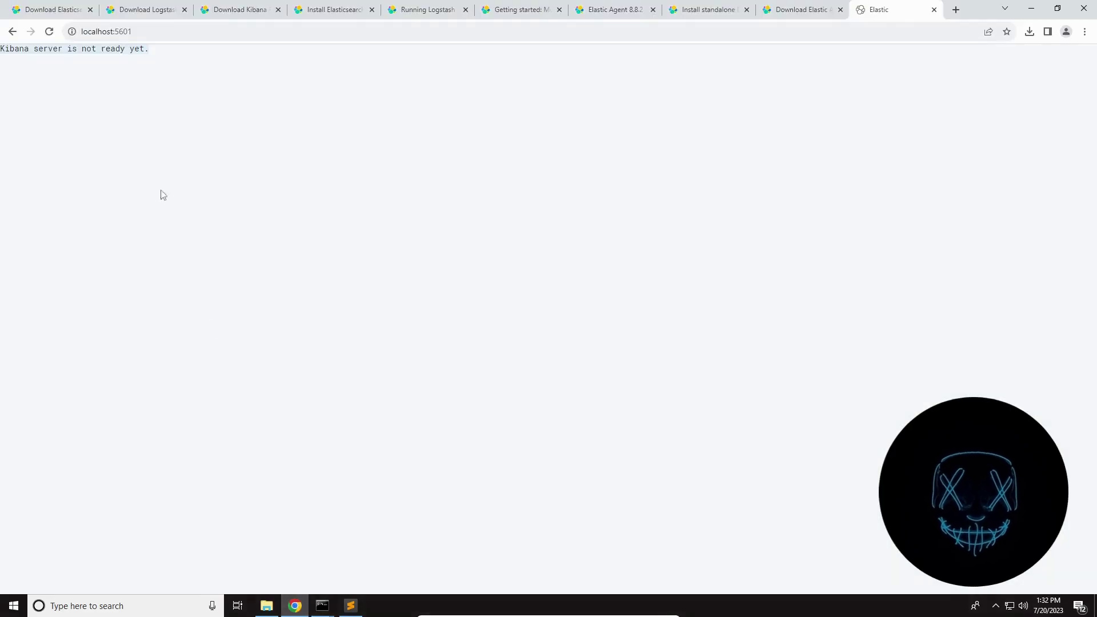
left_click(50, 32)
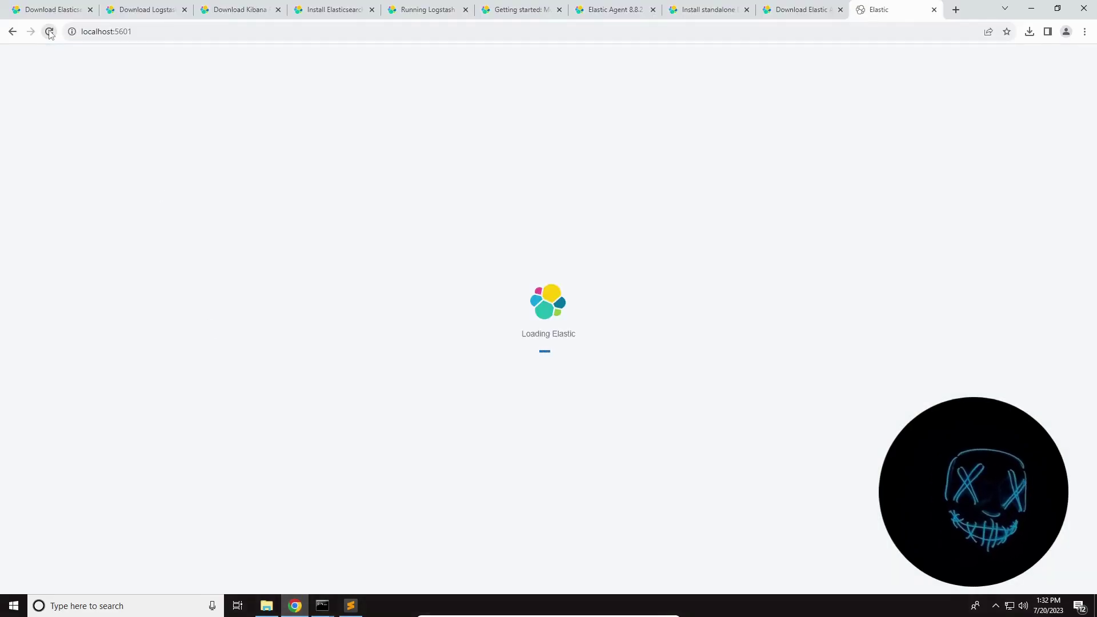
left_click(50, 34)
left_click(50, 32)
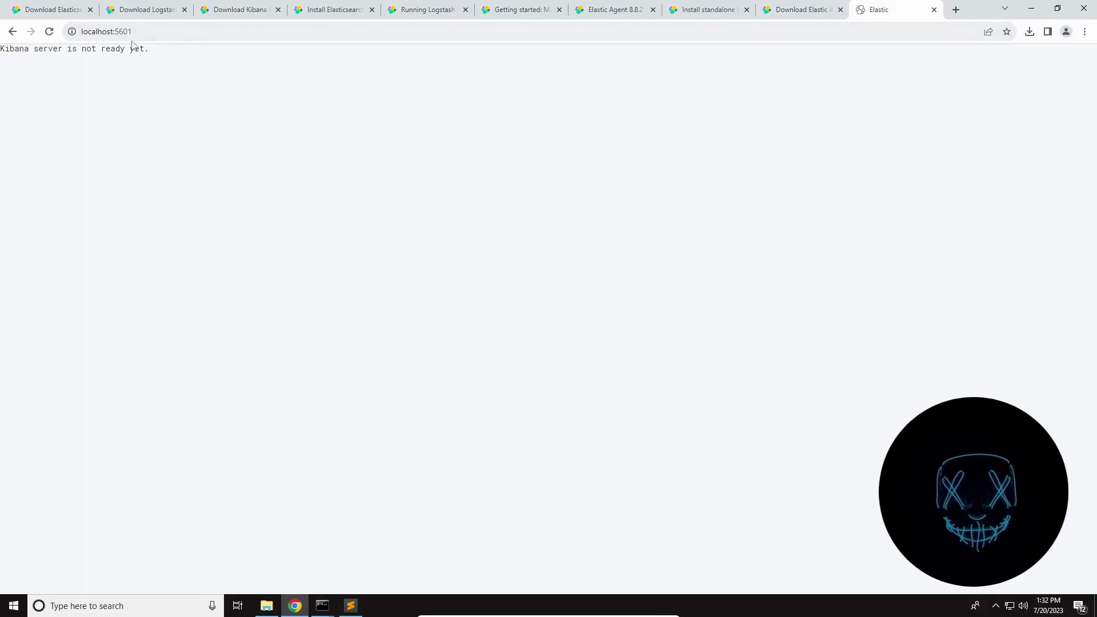
left_click_drag(171, 60, 2, 55)
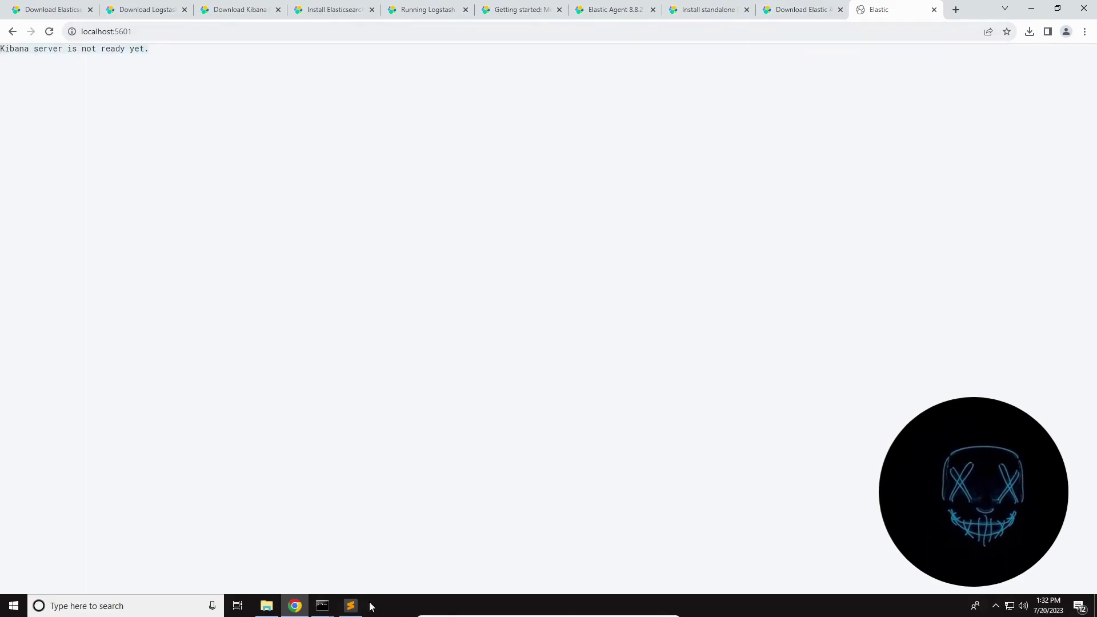
Switch to the Elasticsearch Command Prompt, clear its text selection to review the startup log, and minimize the window
left_click(323, 612)
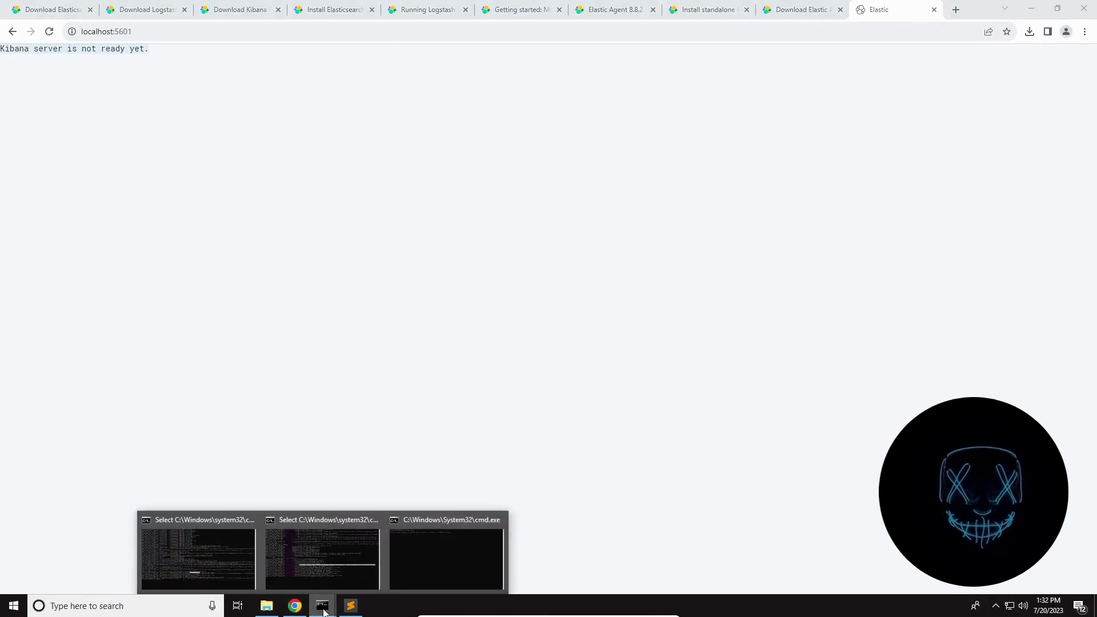
left_click(212, 549)
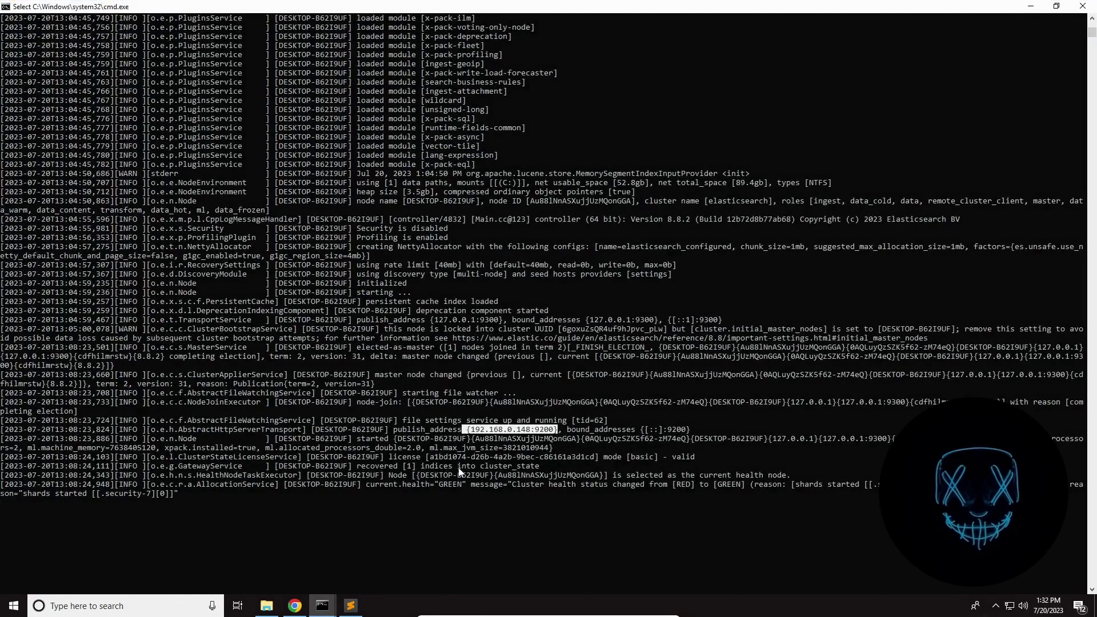
left_click(426, 515)
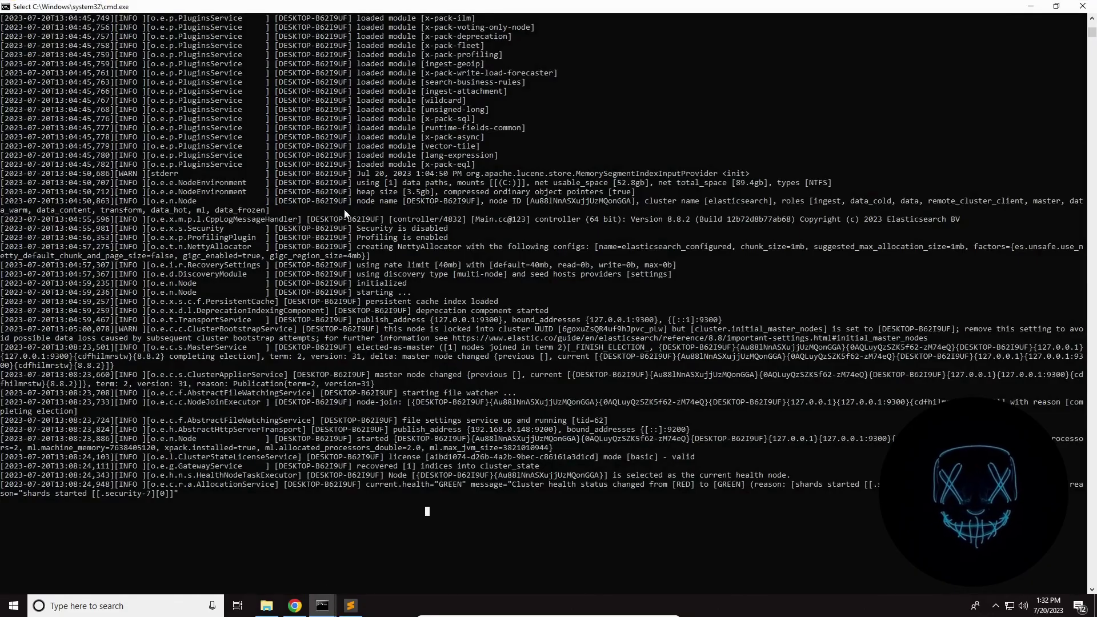
left_click(1031, 6)
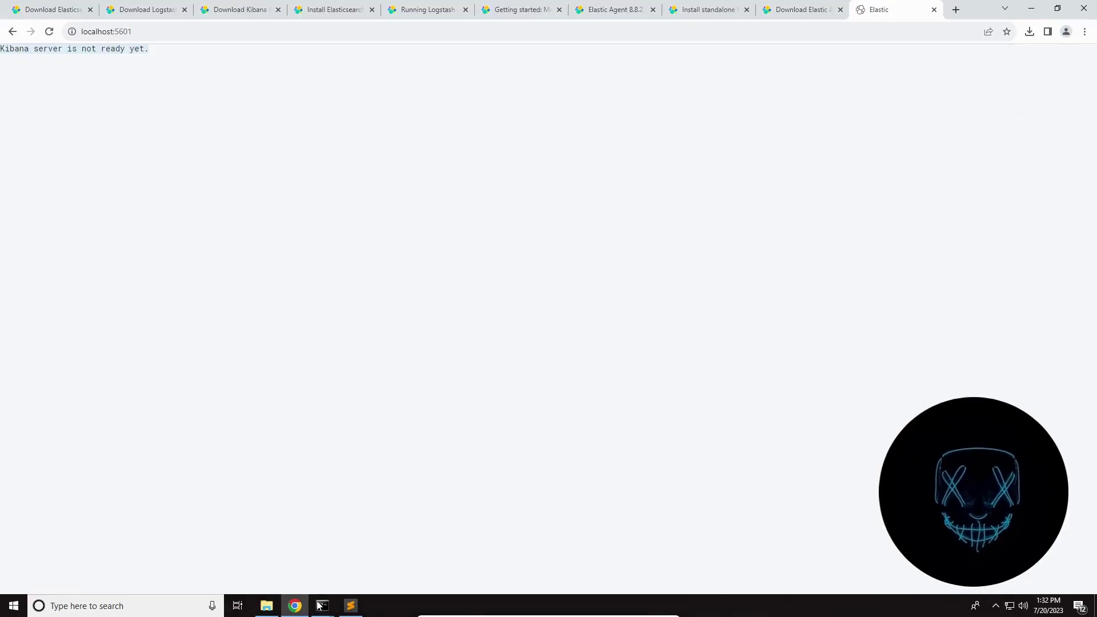
Return to the Kibana Command Prompt, clear the text selection and check the log for the saved-objects migration status
mouse_move(314, 608)
left_click(338, 566)
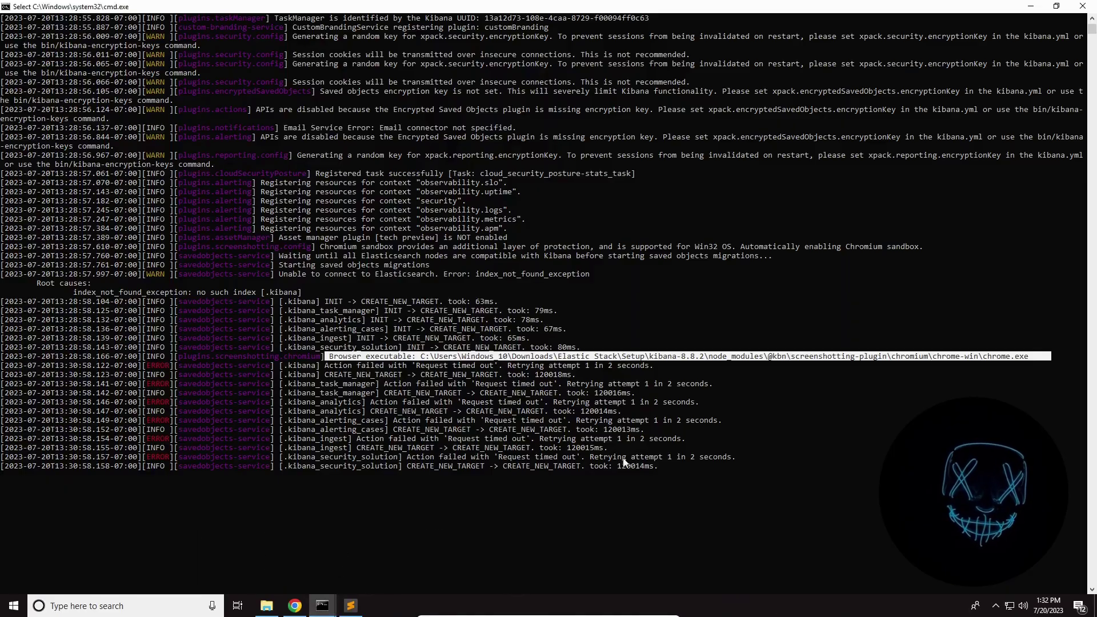
left_click(728, 477)
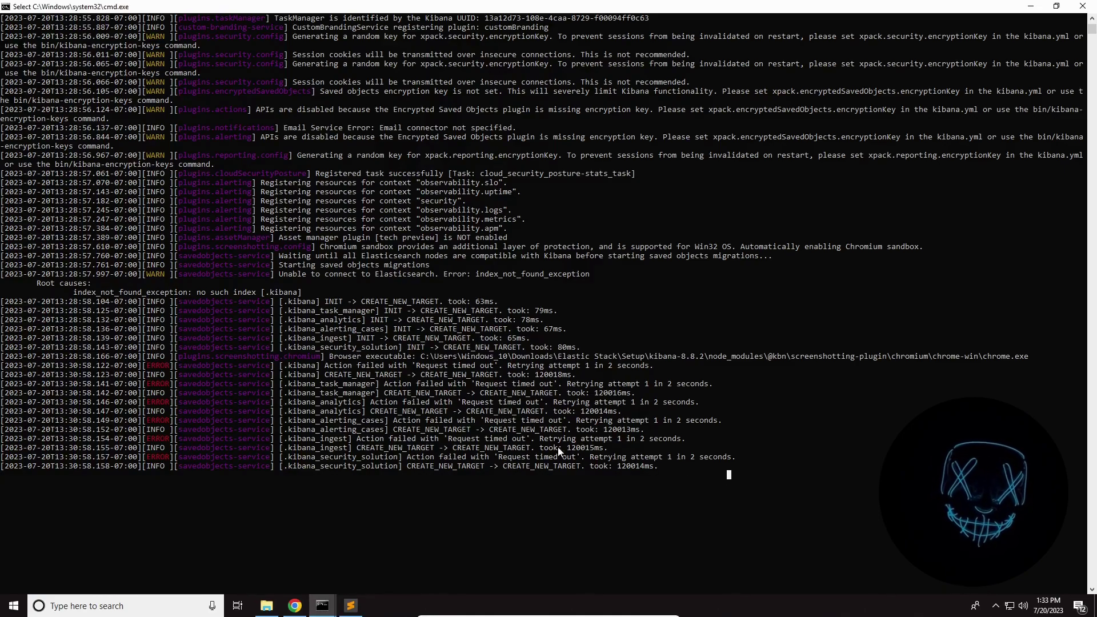
left_click_drag(665, 467, 441, 451)
left_click(432, 509)
left_click(487, 574)
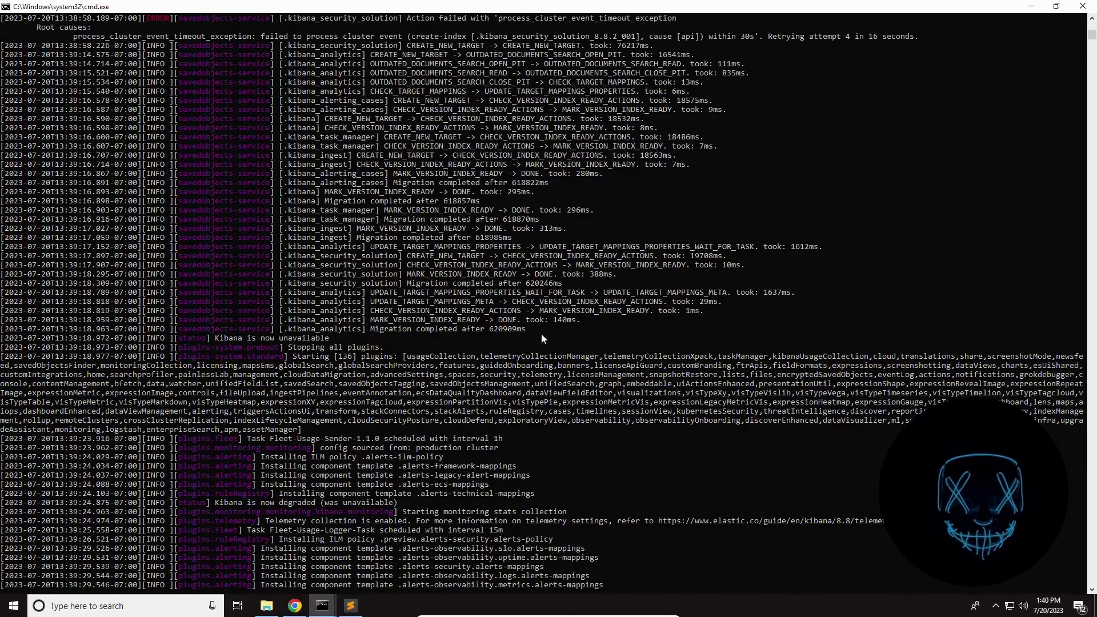
left_click_drag(369, 328, 533, 331)
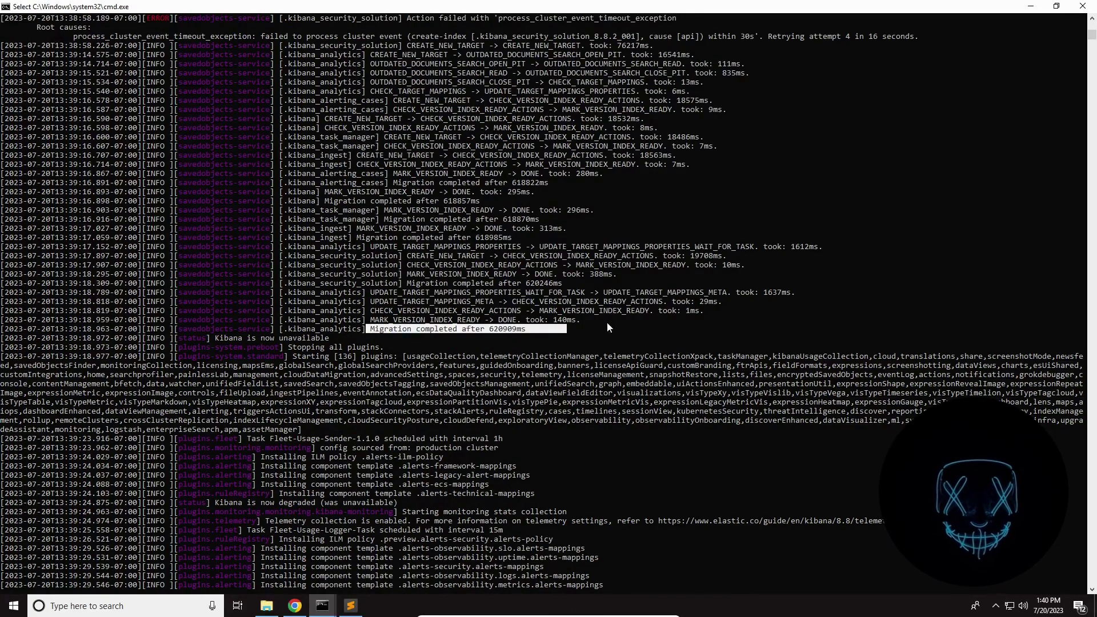
Switch to the Elasticsearch Command Prompt and examine the create-index timeout warnings for the .kibana 8.8.2 indices
mouse_move(323, 605)
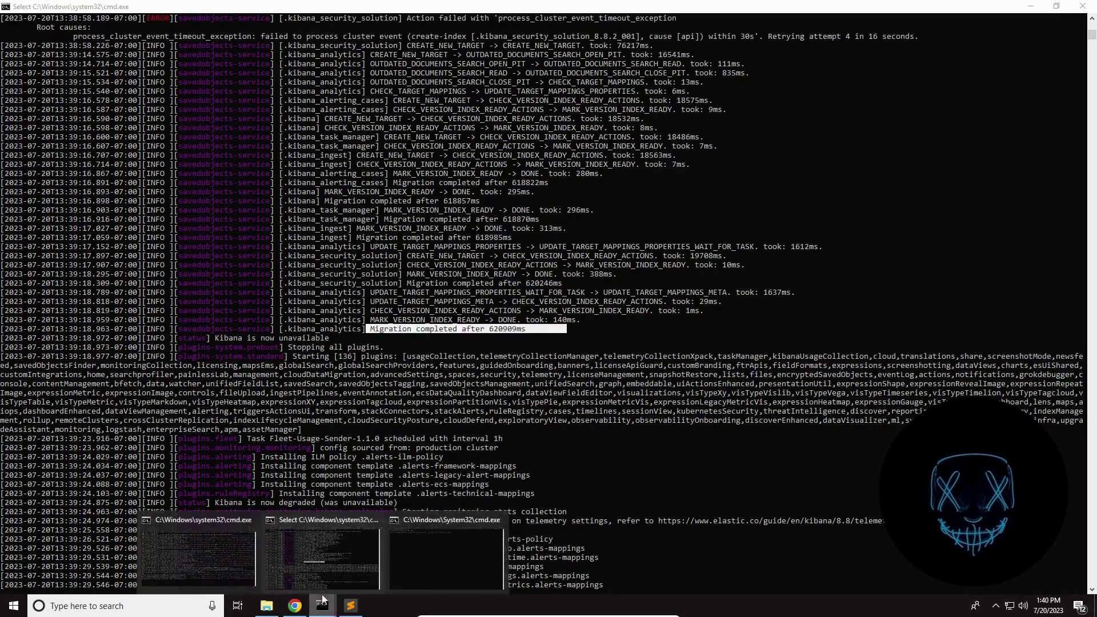
left_click(221, 553)
scroll(276, 423, "up", 15)
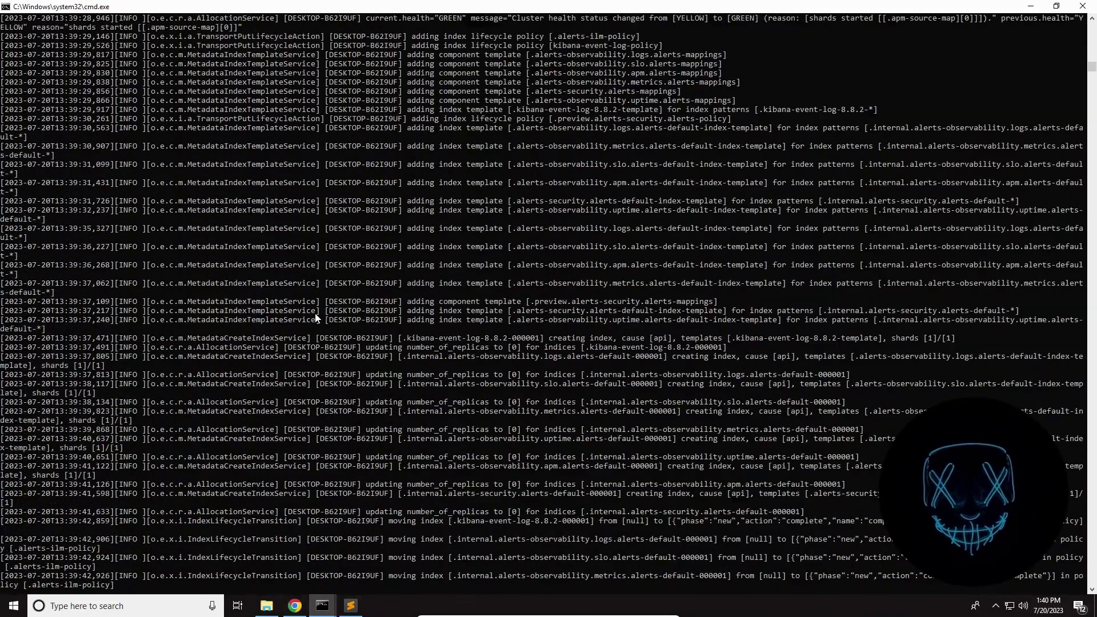
scroll(316, 319, "up", 12)
scroll(348, 399, "up", 4)
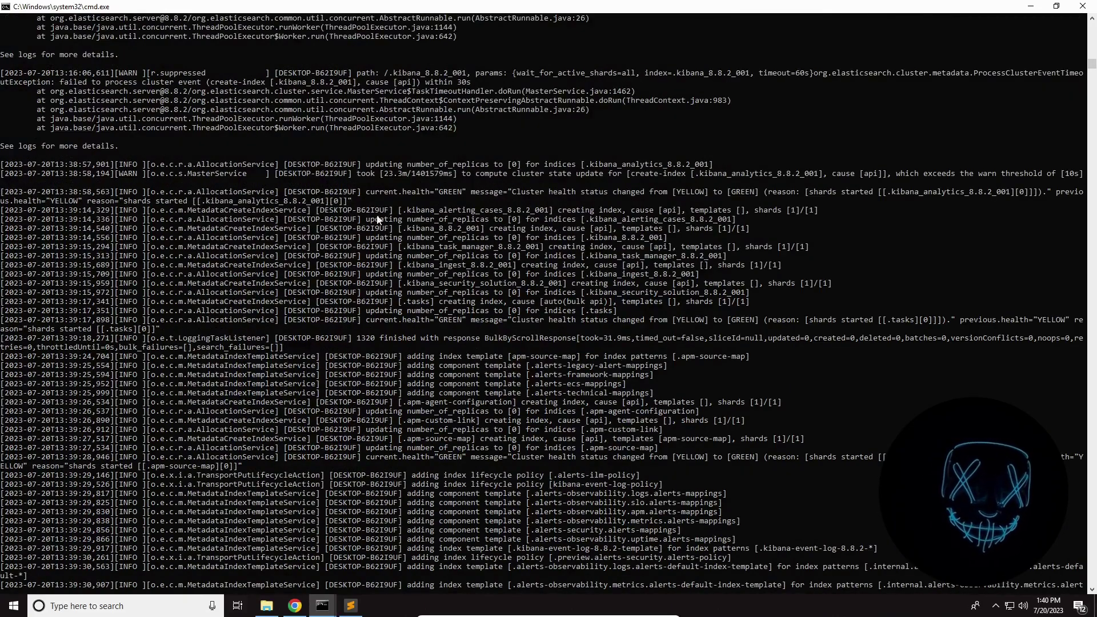
scroll(377, 220, "up", 13)
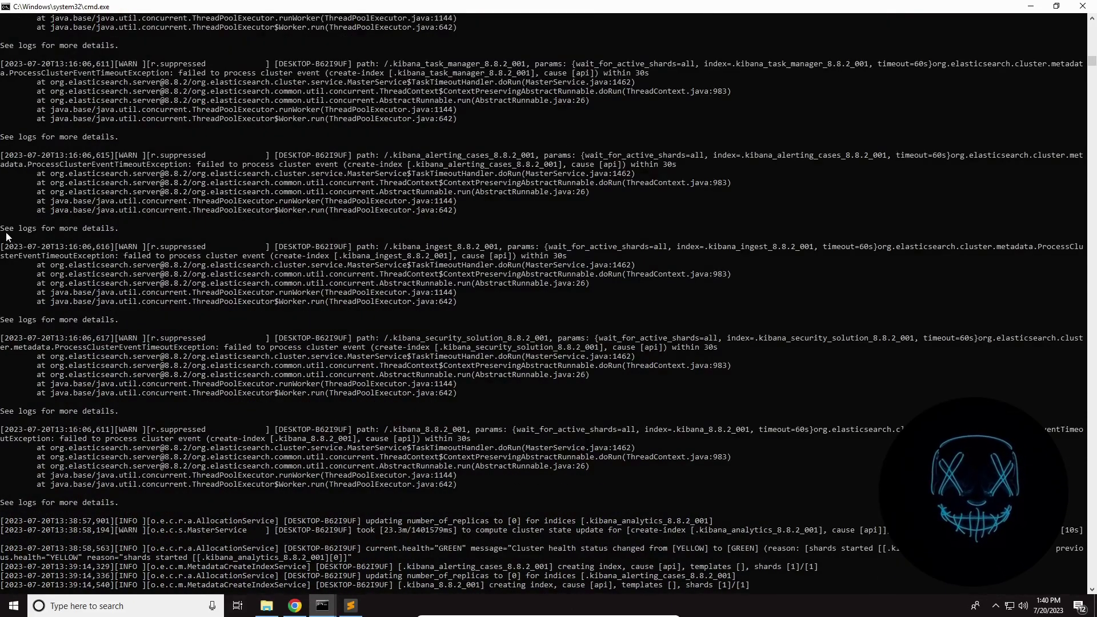
left_click_drag(8, 236, 161, 259)
left_click_drag(9, 322, 226, 346)
left_click(235, 410)
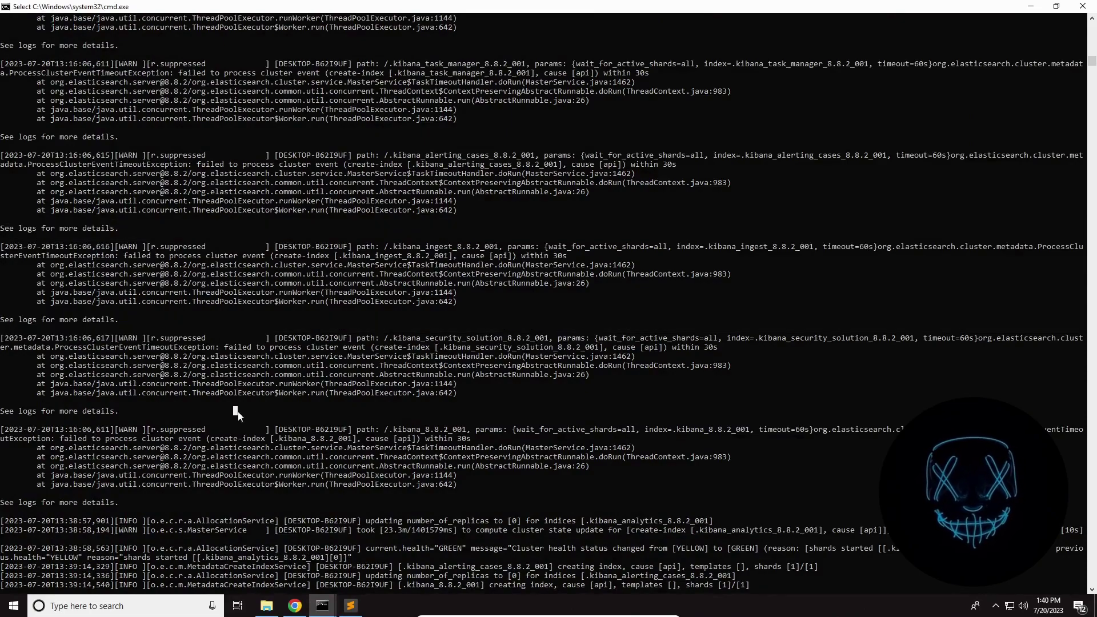
Review the older Elasticsearch timeout warnings, and follow the log forward to its latest index lifecycle entries
scroll(441, 379, "up", 4)
scroll(439, 382, "up", 19)
scroll(437, 382, "up", 17)
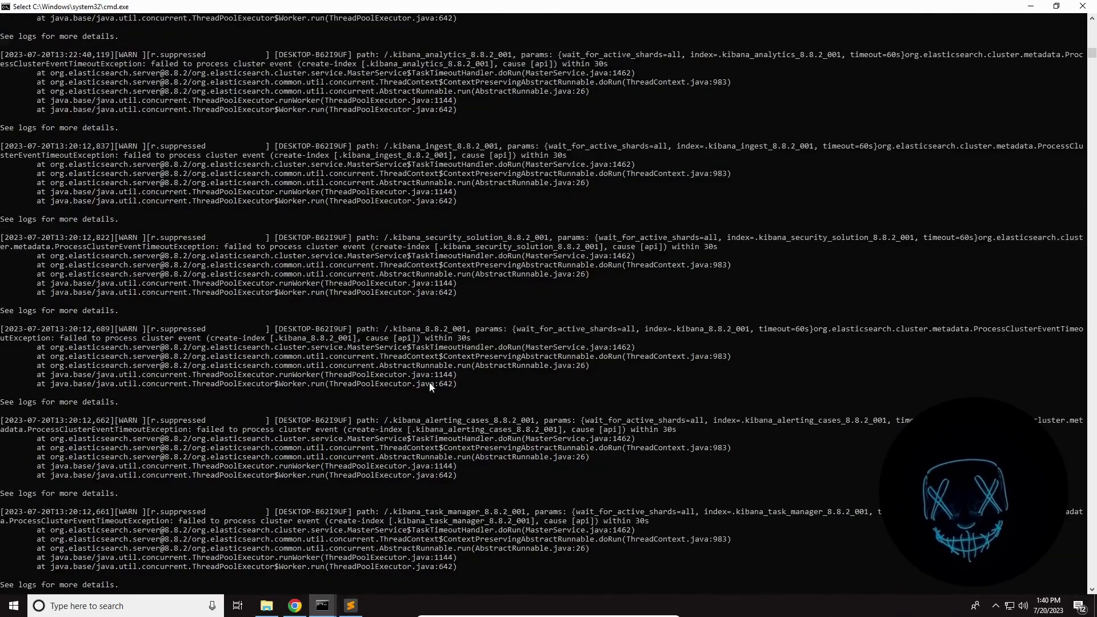
scroll(430, 386, "up", 1)
scroll(429, 386, "up", 5)
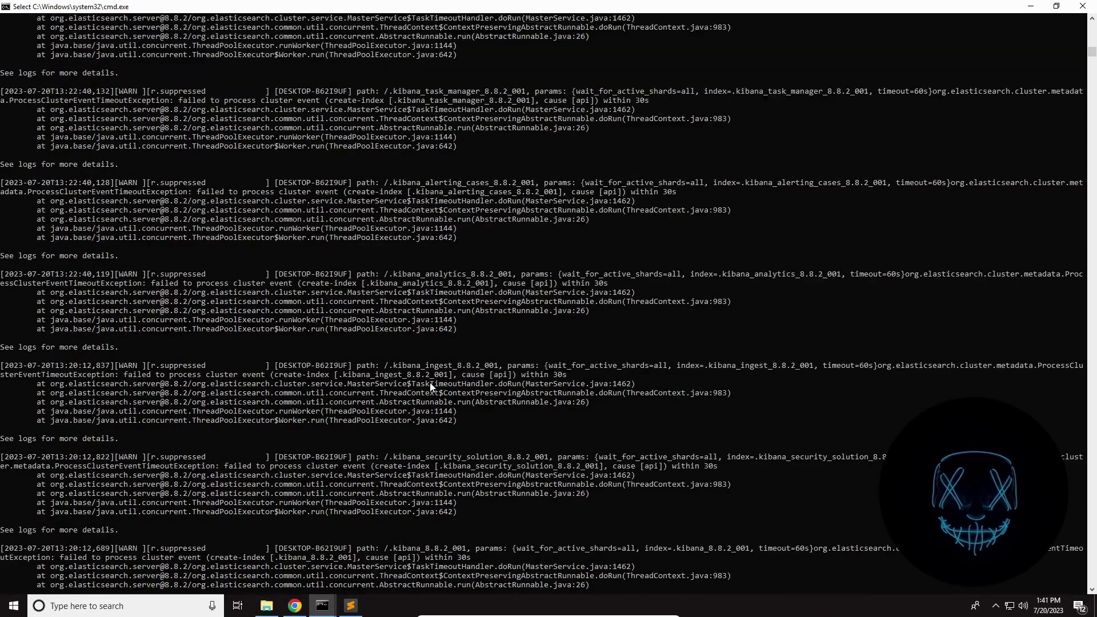
scroll(468, 369, "down", 13)
scroll(467, 369, "down", 20)
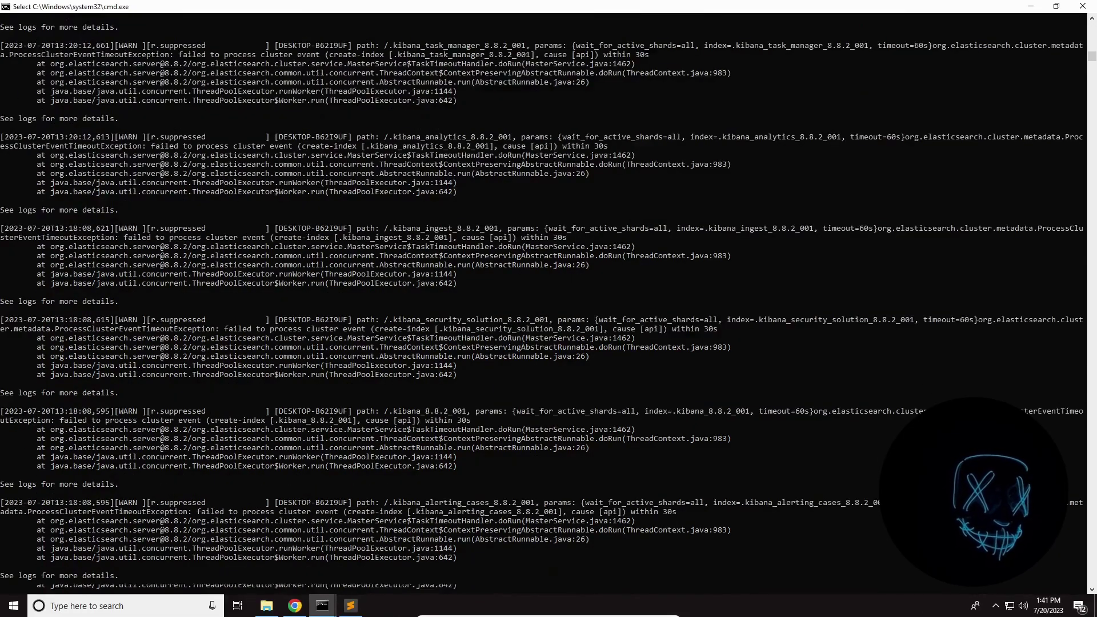
scroll(232, 301, "down", 20)
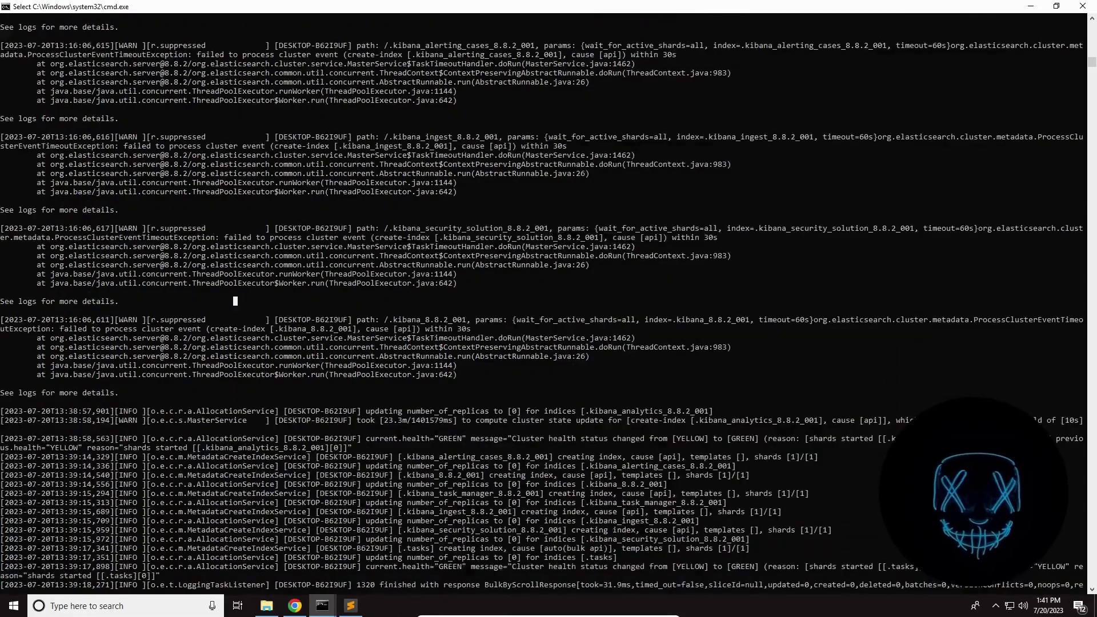
scroll(325, 497, "down", 20)
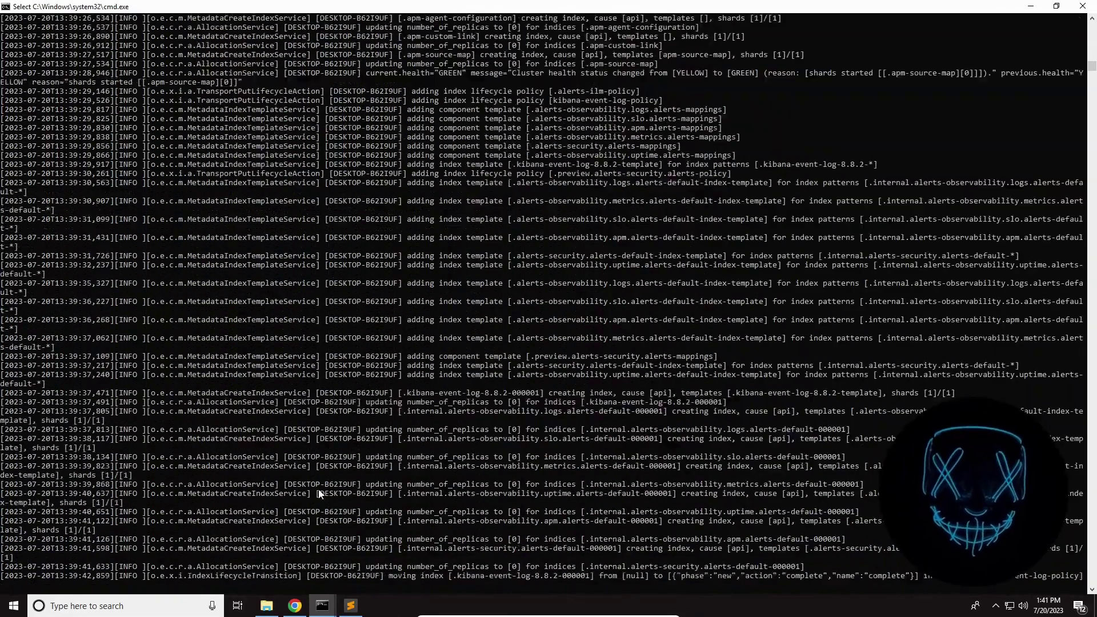
scroll(323, 496, "down", 9)
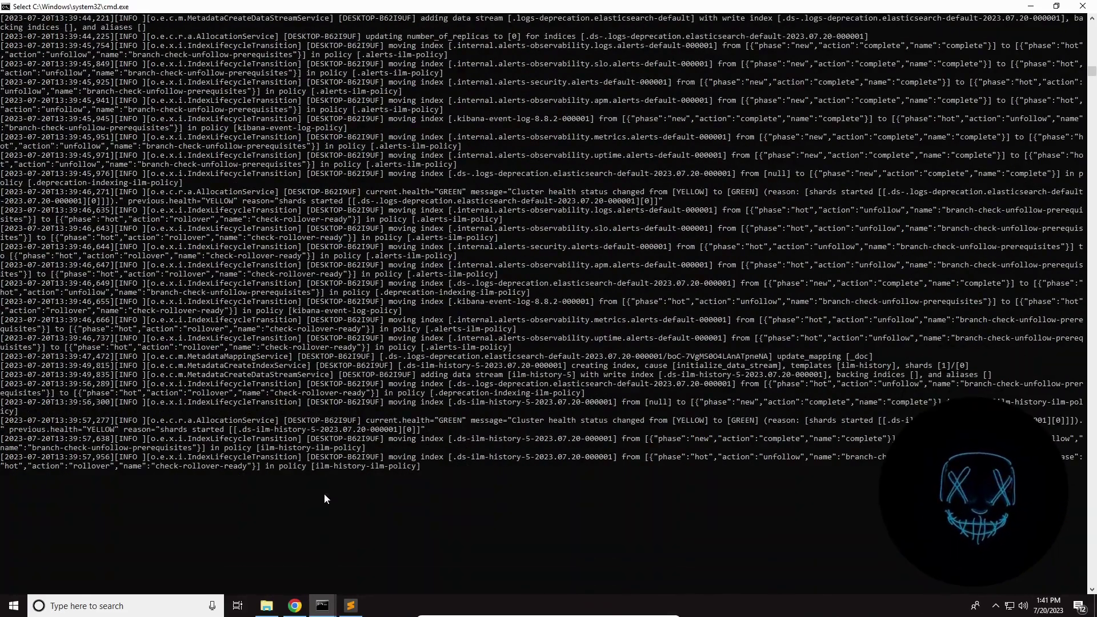
Switch to the Kibana Command Prompt and highlight the saved-objects migration completion message for .kibana_analytics
mouse_move(323, 606)
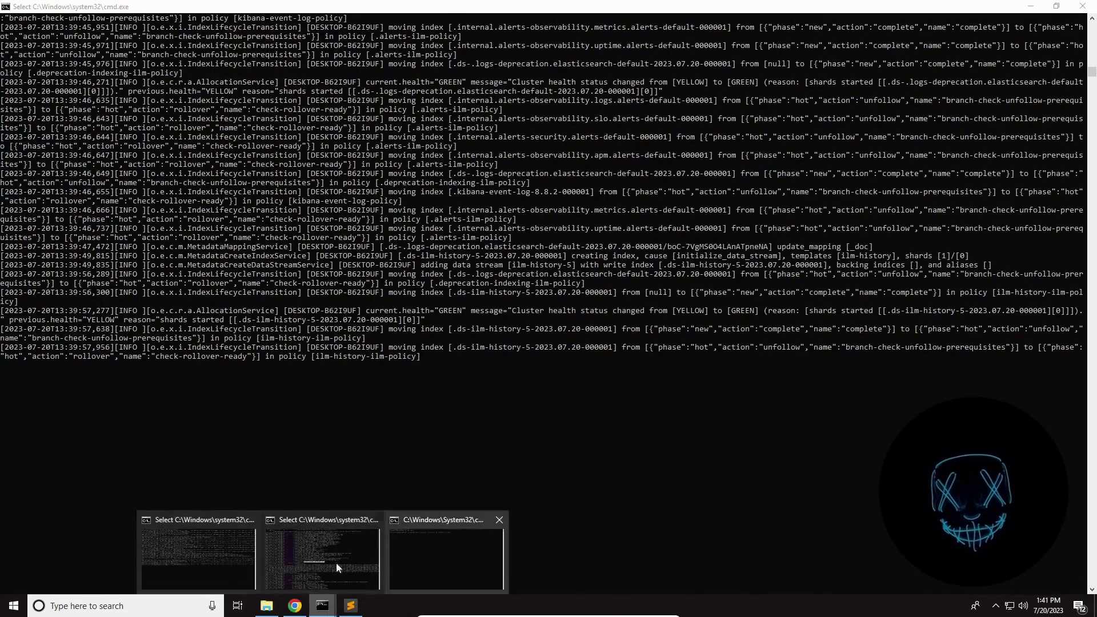
left_click(348, 563)
scroll(550, 442, "down", 5)
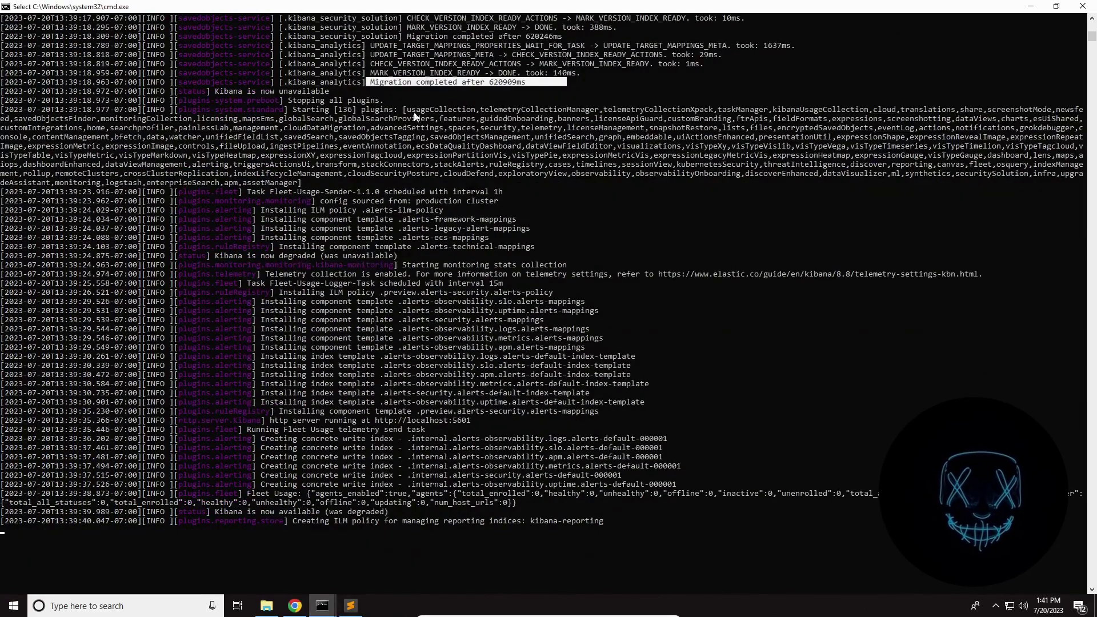
left_click(370, 87)
left_click_drag(367, 85, 571, 87)
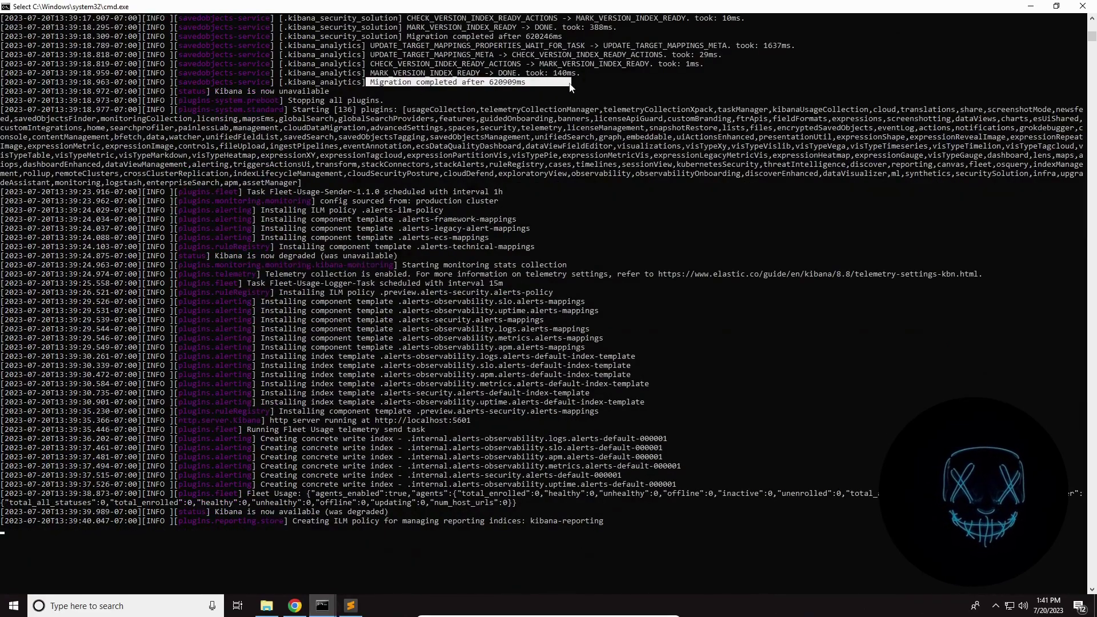
Trace the Kibana log back to examine the process_cluster_event_timeout_exception error and the index_not_found_exception connection warning
scroll(541, 306, "up", 5)
scroll(437, 297, "up", 10)
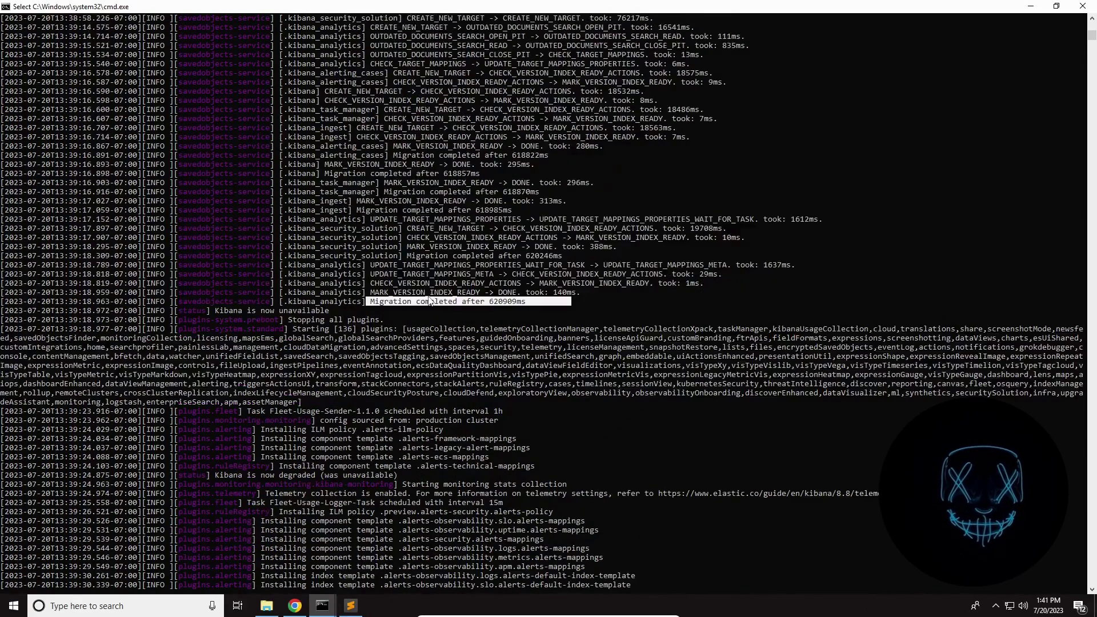
scroll(443, 277, "up", 8)
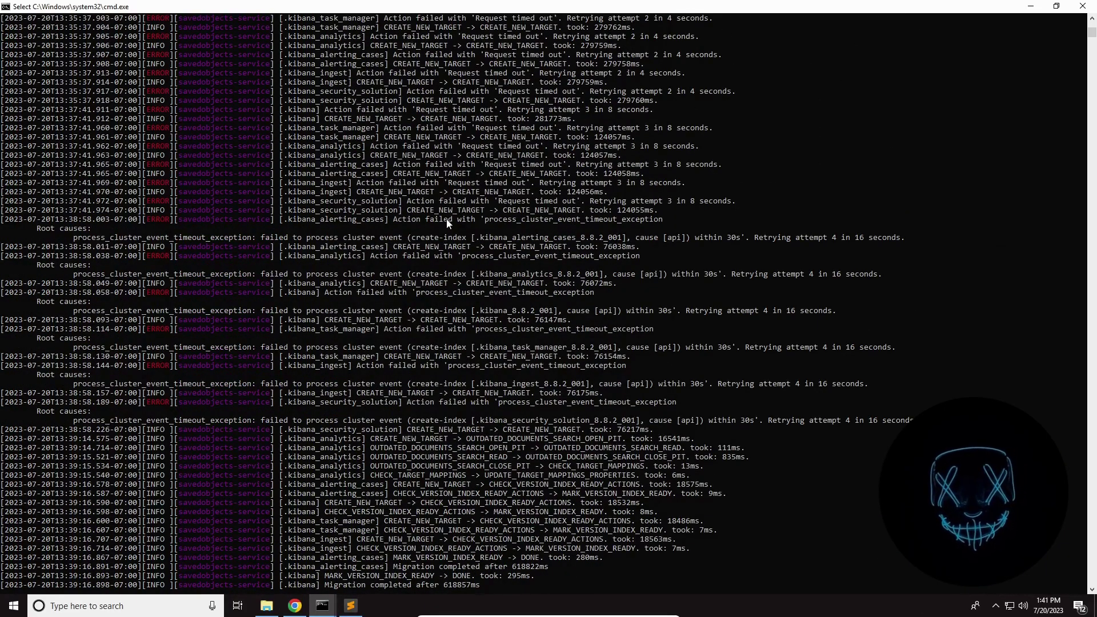
left_click_drag(389, 218, 689, 220)
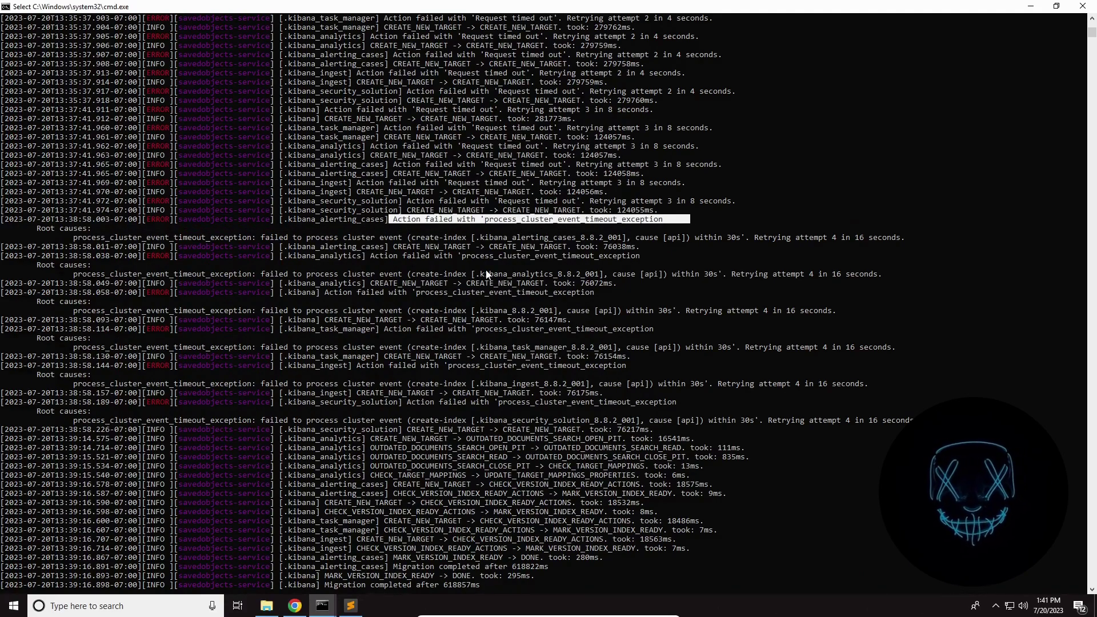
scroll(487, 275, "up", 13)
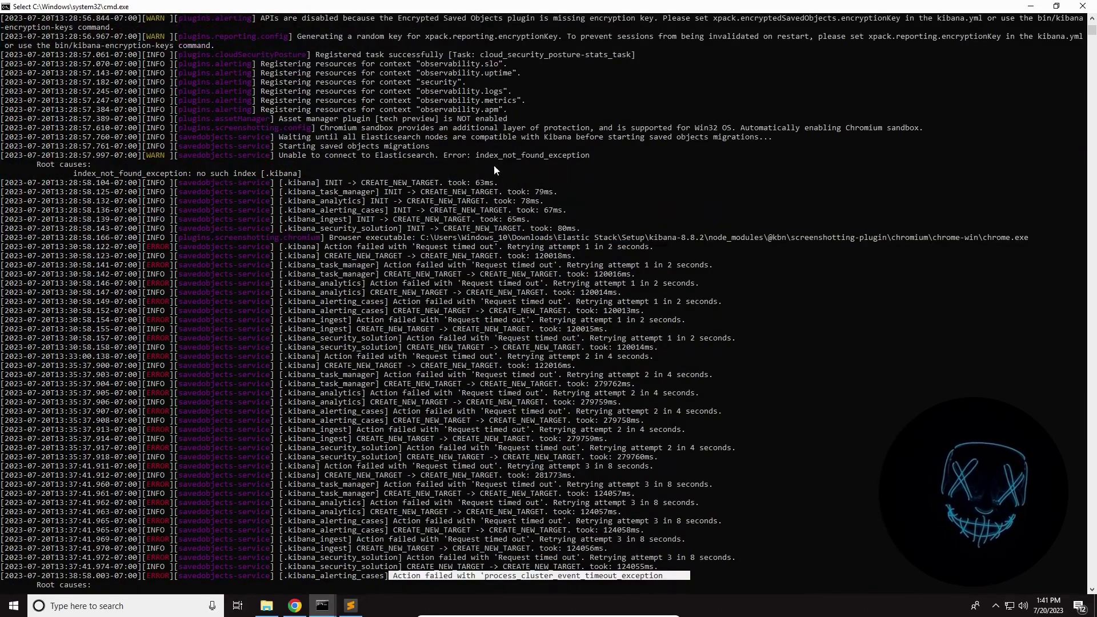
left_click_drag(279, 156, 607, 159)
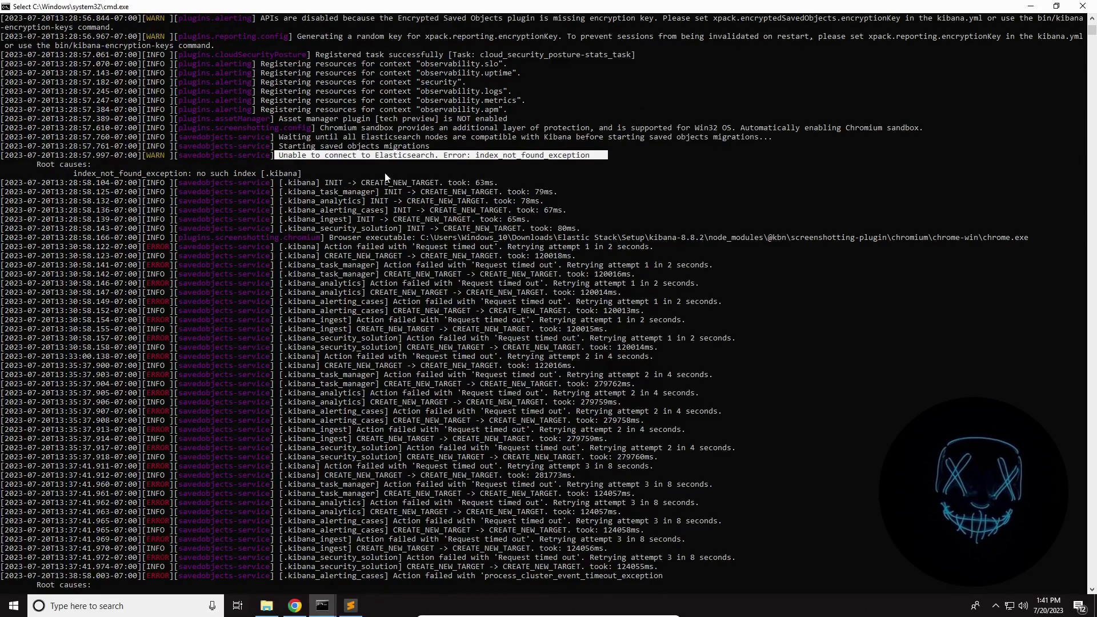
left_click(403, 160)
double_click(405, 159)
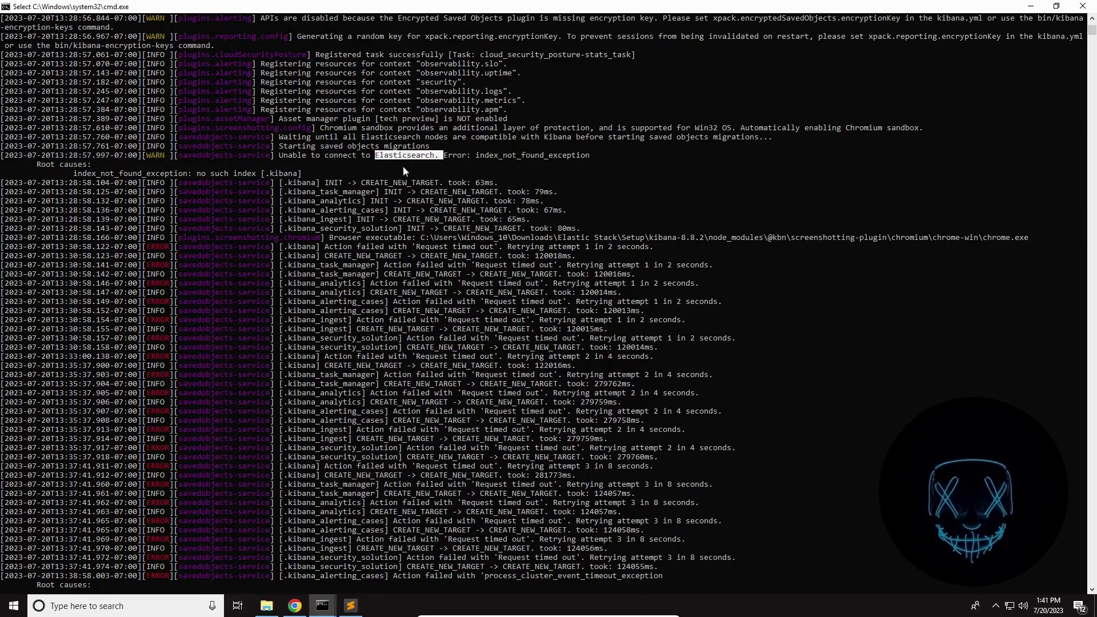
Return to the Elasticsearch Command Prompt and clear its text selection so logging can resume
mouse_move(322, 605)
left_click(221, 546)
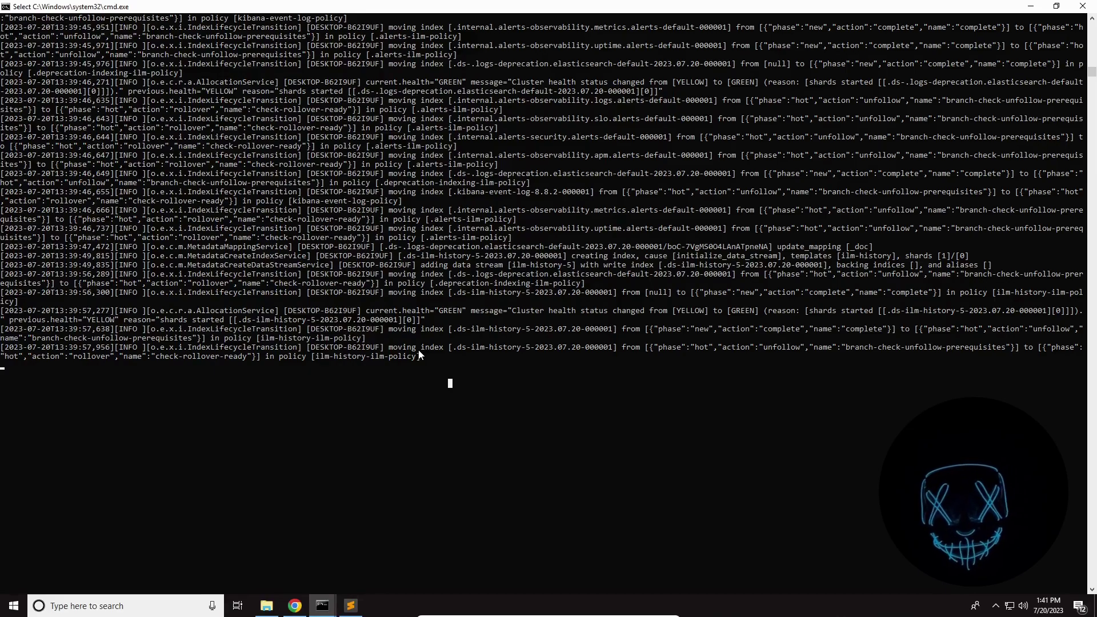
key("Escape")
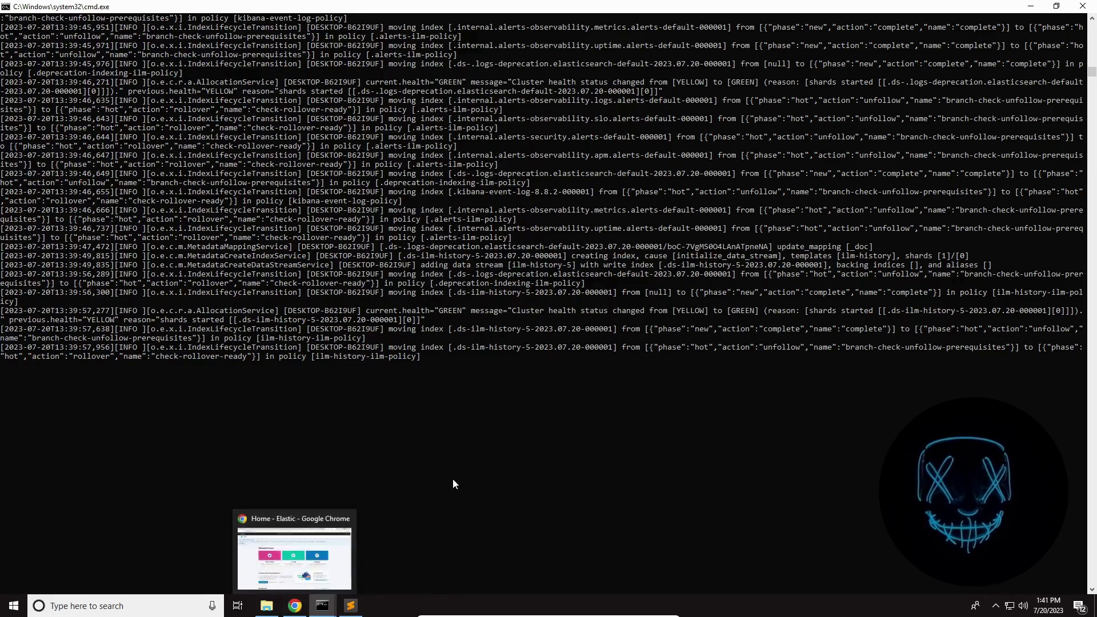
scroll(435, 511, "up", 2)
Switch to Chrome, close the Elastic home tab and open localhost:5601 in a new tab
left_click(296, 610)
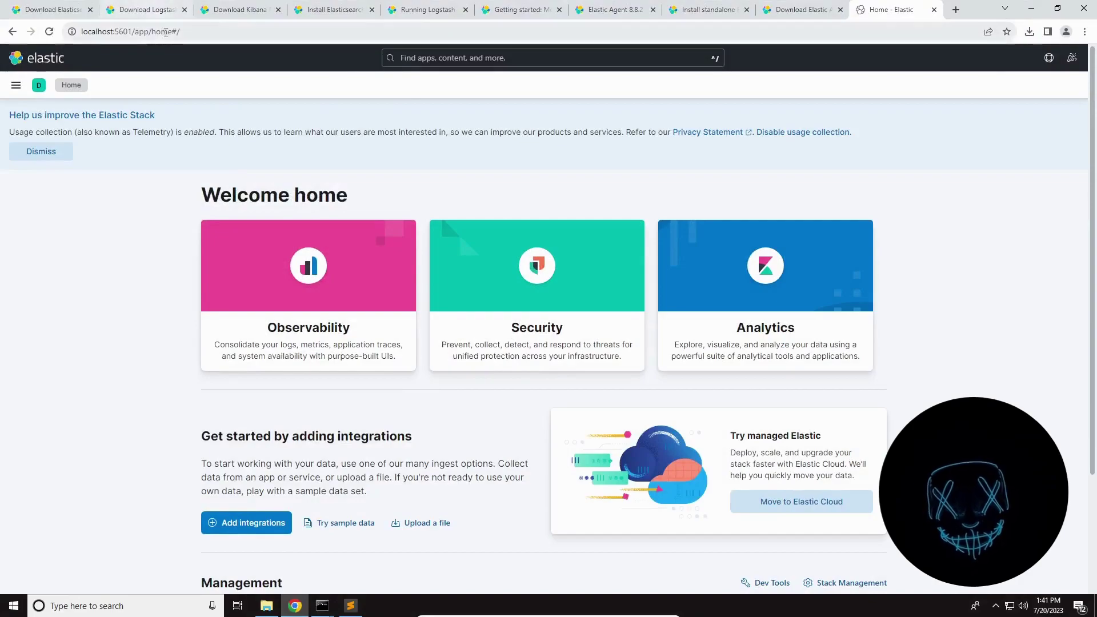
left_click_drag(132, 32, 110, 28)
left_click(202, 33)
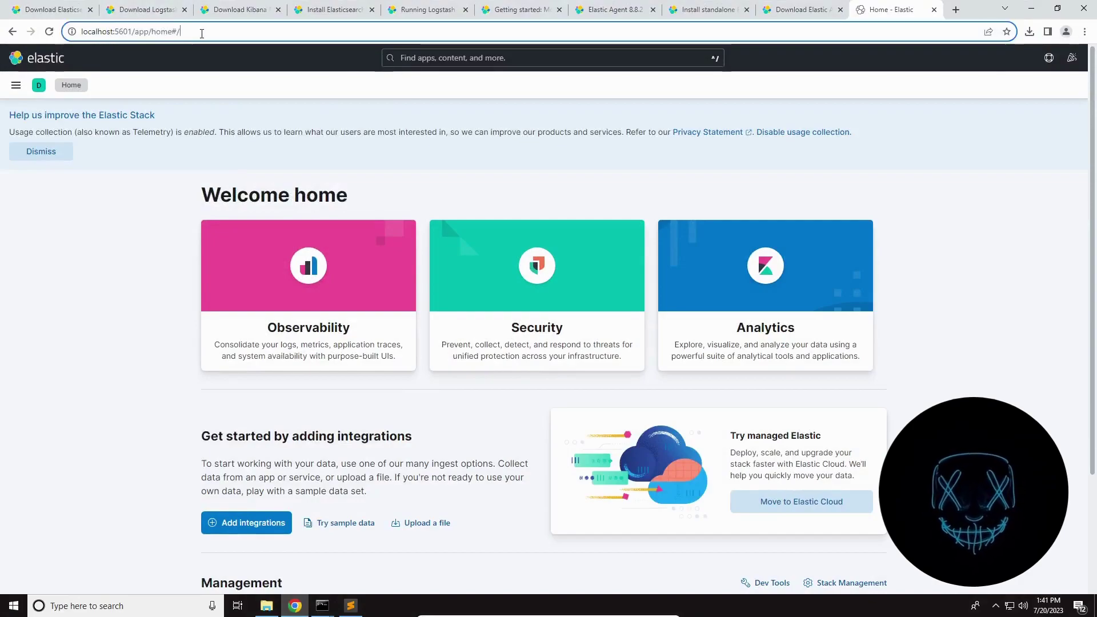
left_click(933, 10)
left_click(956, 12)
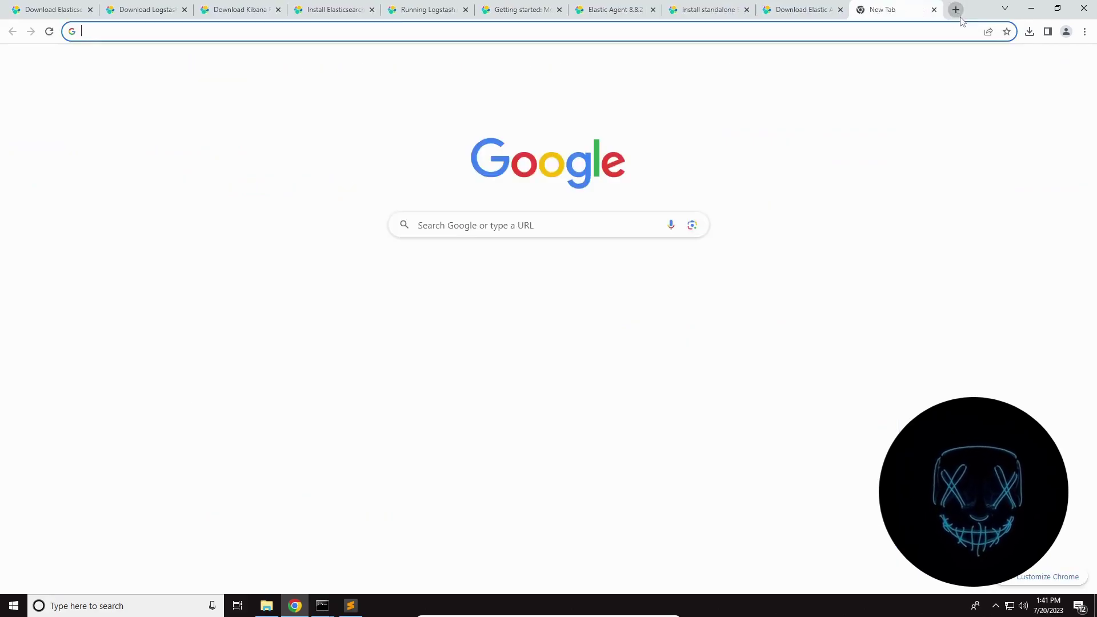
type("localhost:5601")
key("Return")
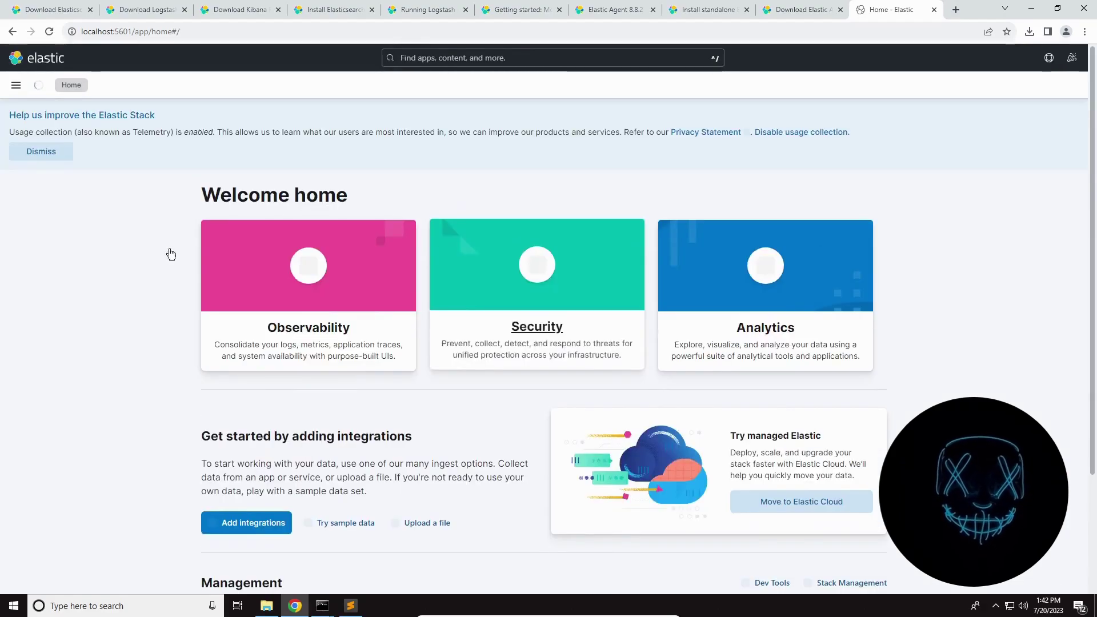
Open Discover in Kibana and read the getting-started text on the Analytics welcome page
left_click(17, 86)
left_click(23, 168)
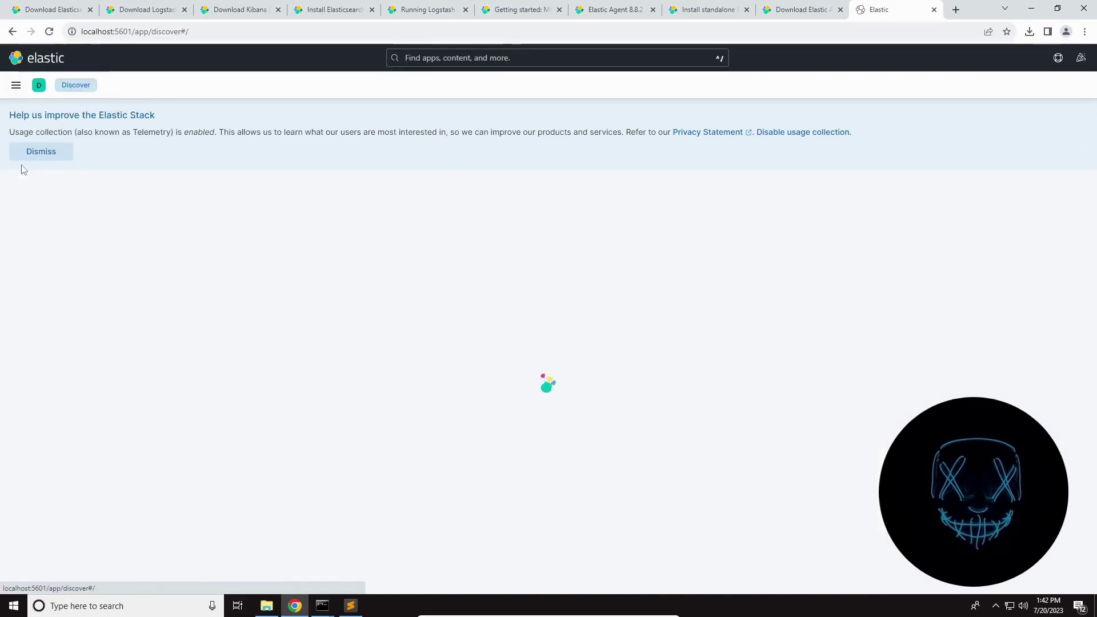
left_click(21, 90)
left_click(262, 206)
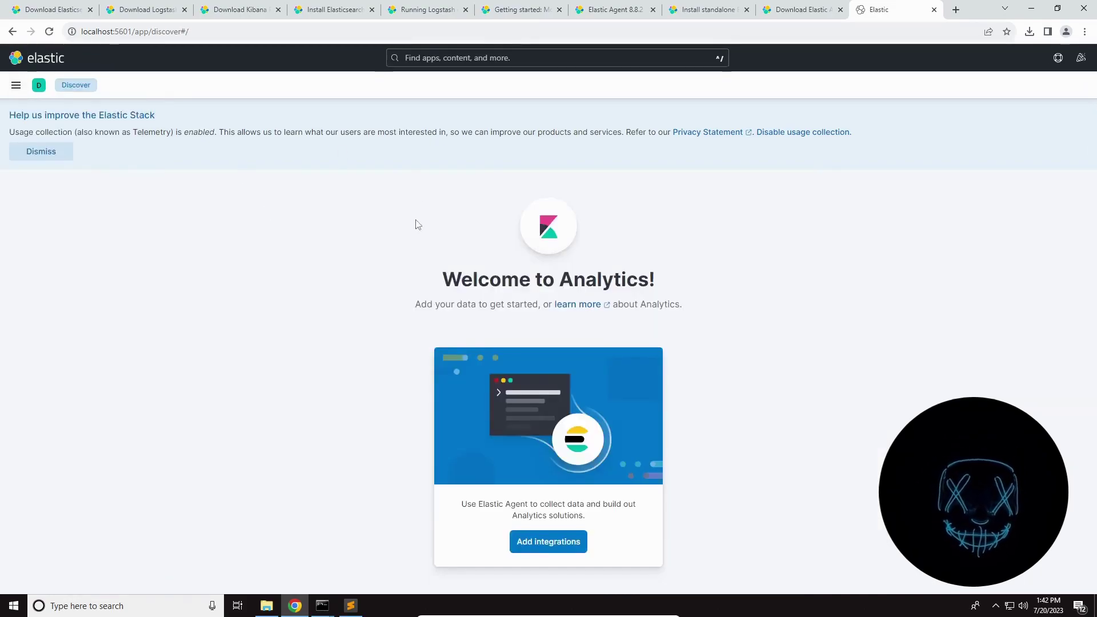
left_click_drag(412, 305, 525, 306)
left_click(375, 395)
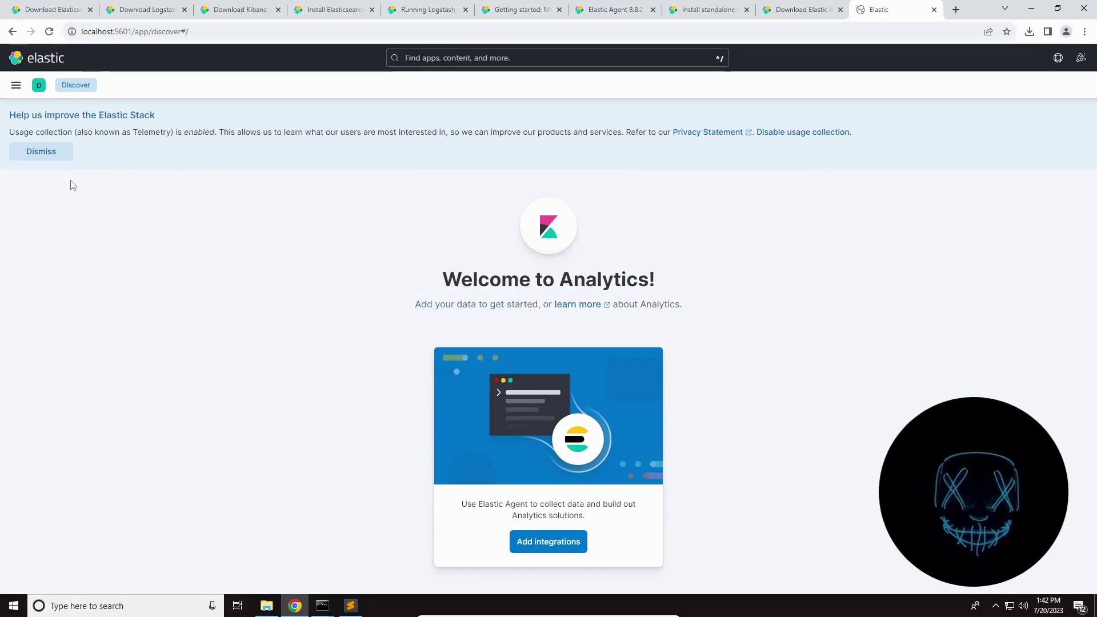
Dismiss the usage collection notice and open the integrations browser to add integrations
left_click(41, 152)
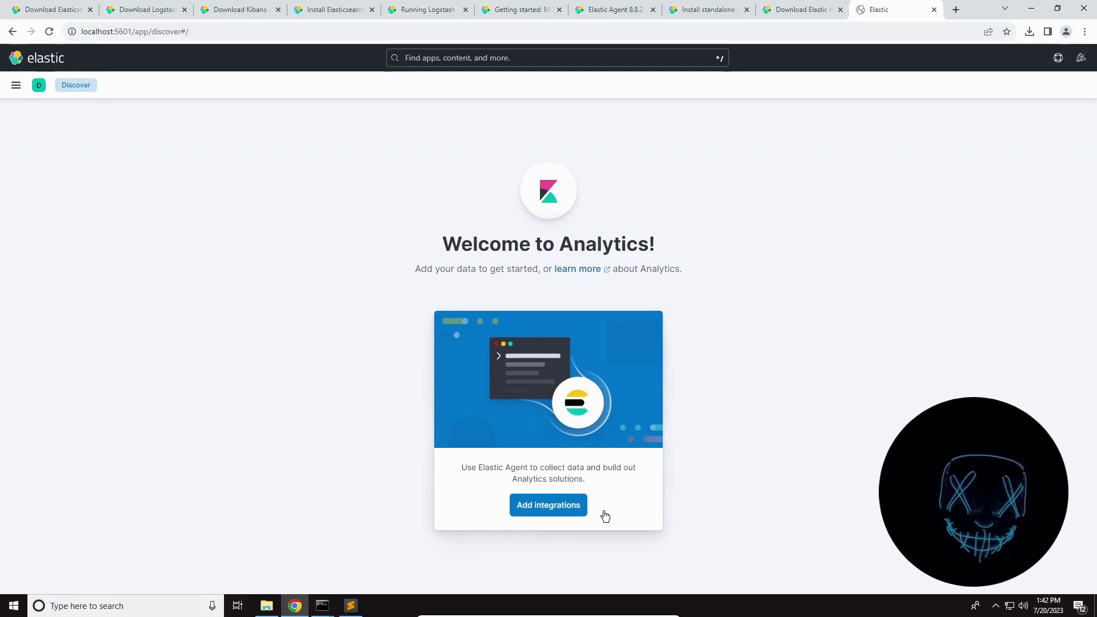
left_click(519, 512)
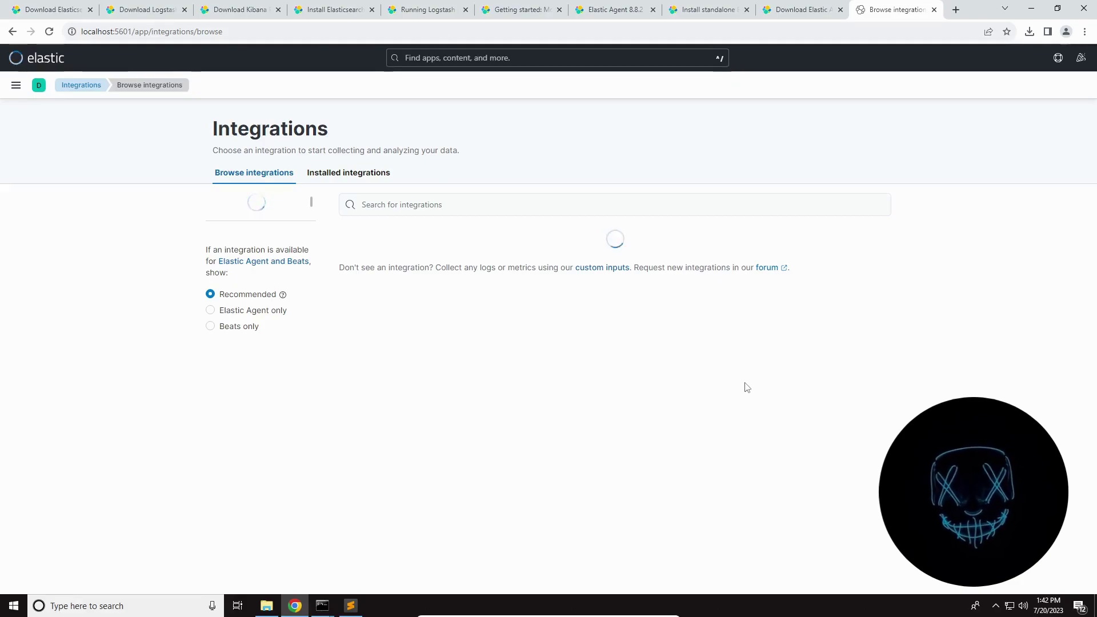
Limit the integrations shown to Beats only
left_click(233, 313)
left_click(231, 327)
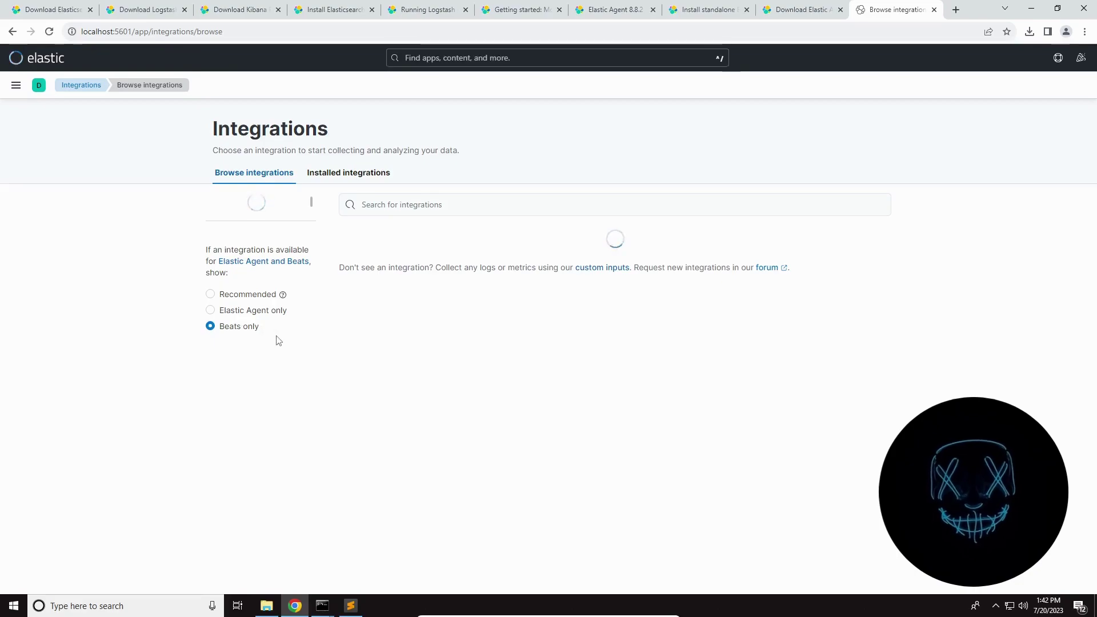
left_click(245, 326)
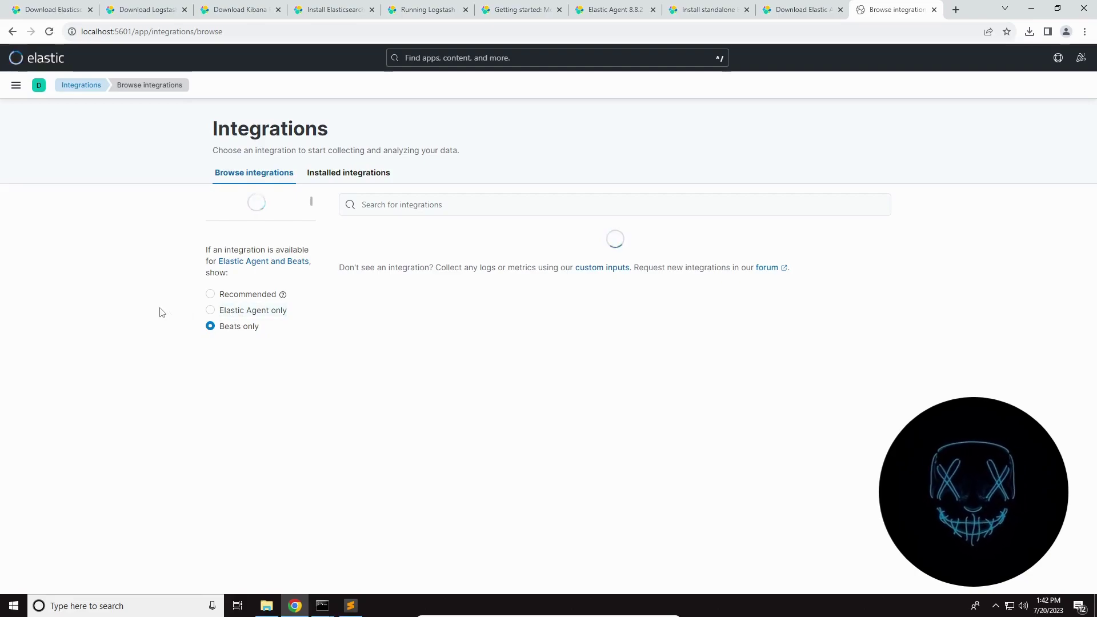
left_click(19, 87)
scroll(52, 411, "down", 5)
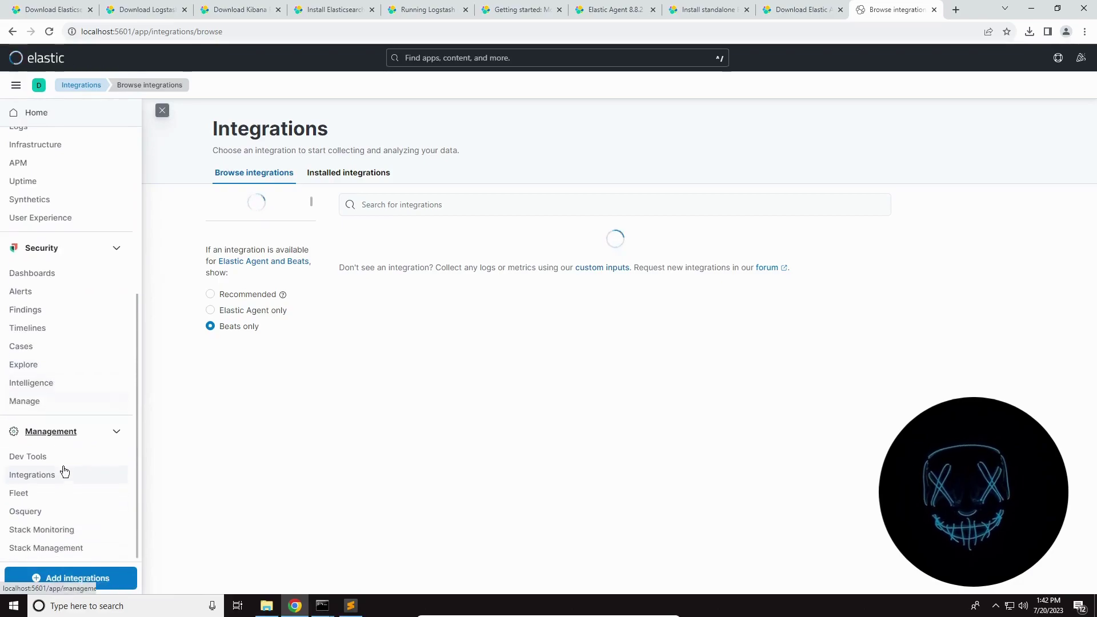
scroll(54, 358, "up", 5)
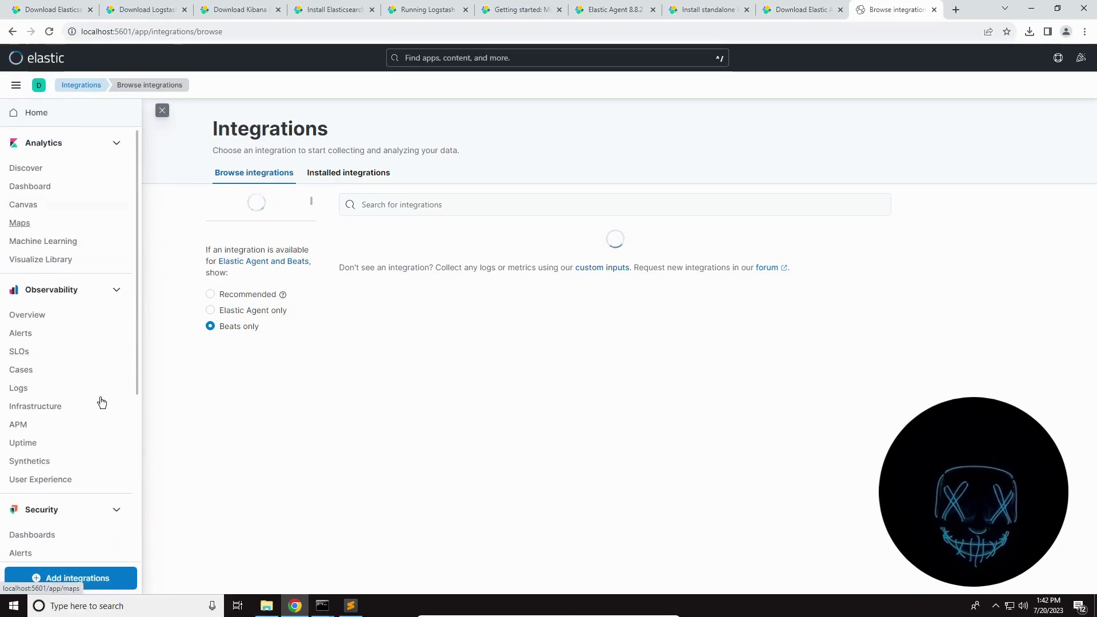
left_click(166, 276)
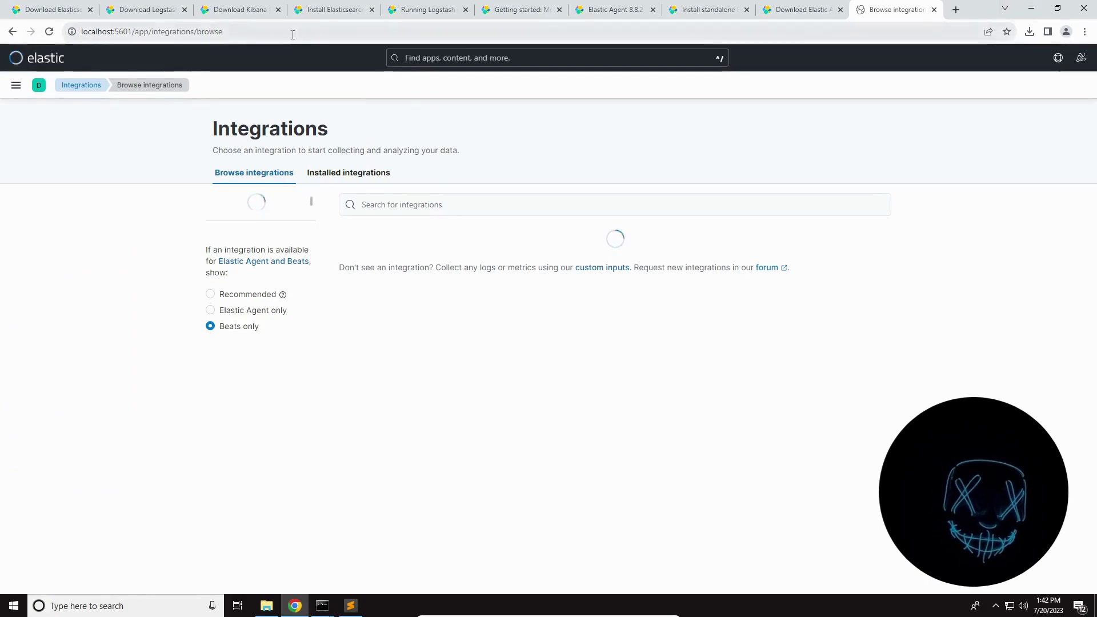
left_click(169, 31)
Switch to the Elasticsearch console and check its latest log entries
mouse_move(322, 605)
left_click(235, 553)
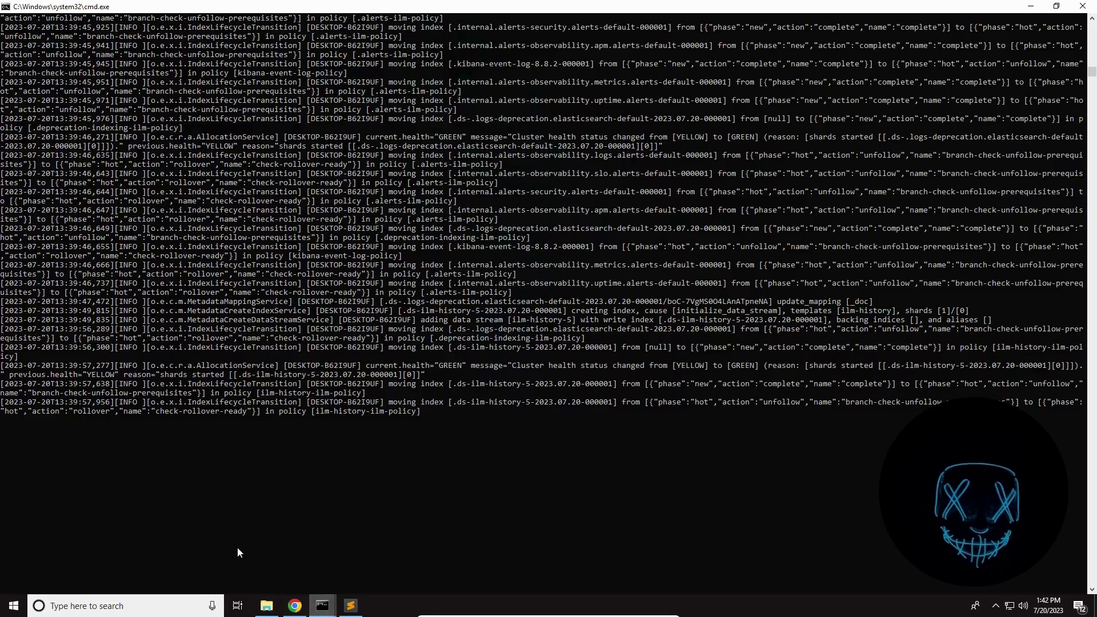
left_click(472, 432)
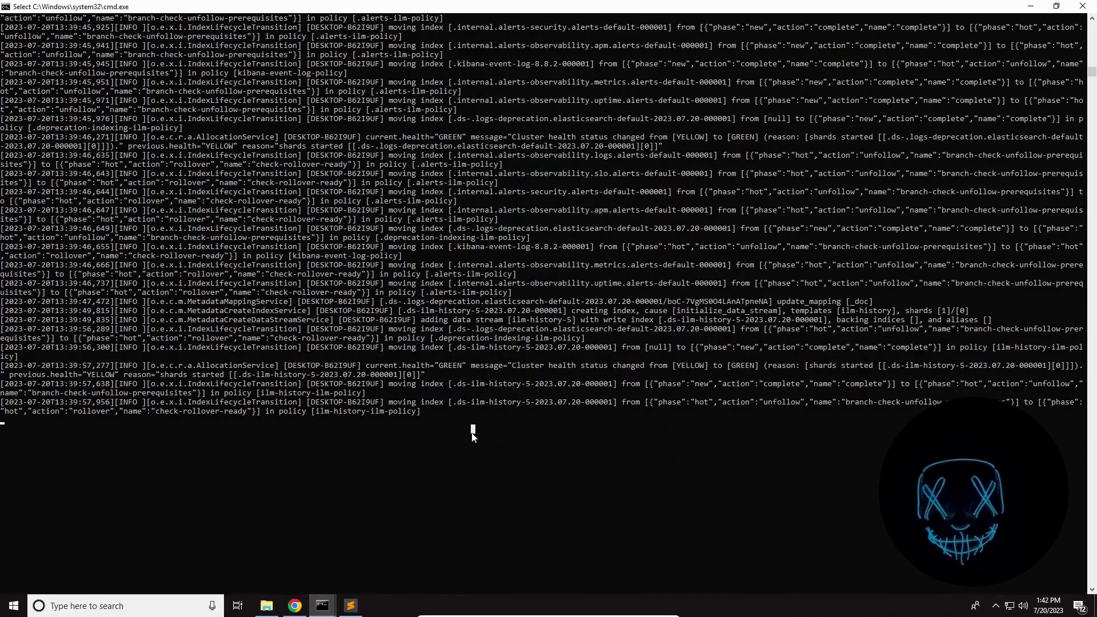
key("Escape")
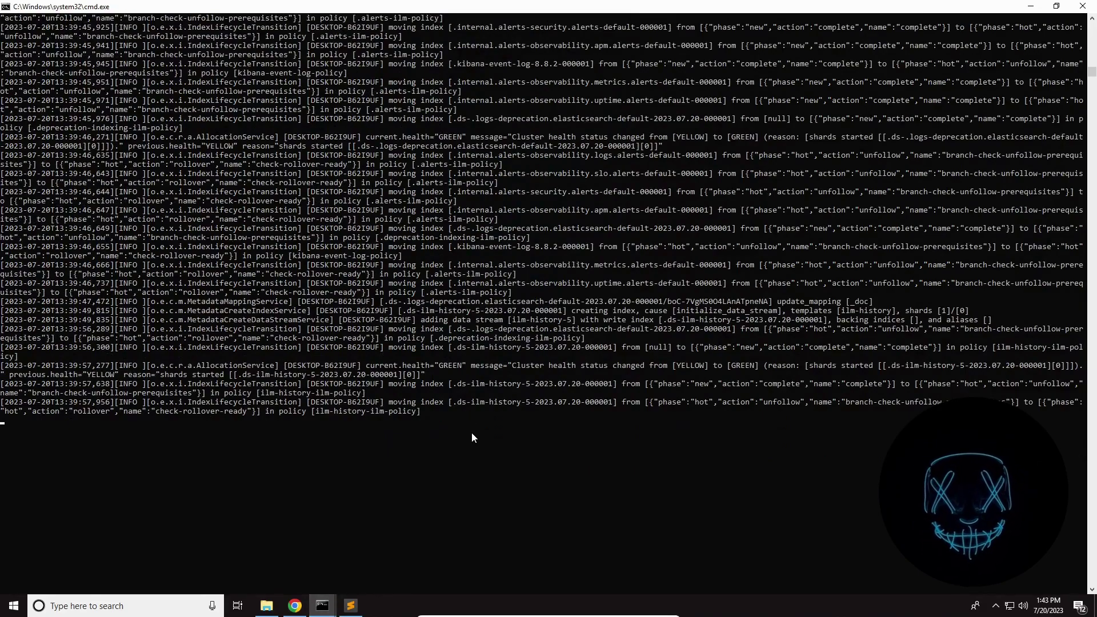
Run logstash -f .\config\learn.conf --config.reload.automatic in the Logstash command prompt, then minimize the consoles to return to Chrome
mouse_move(323, 605)
left_click(410, 566)
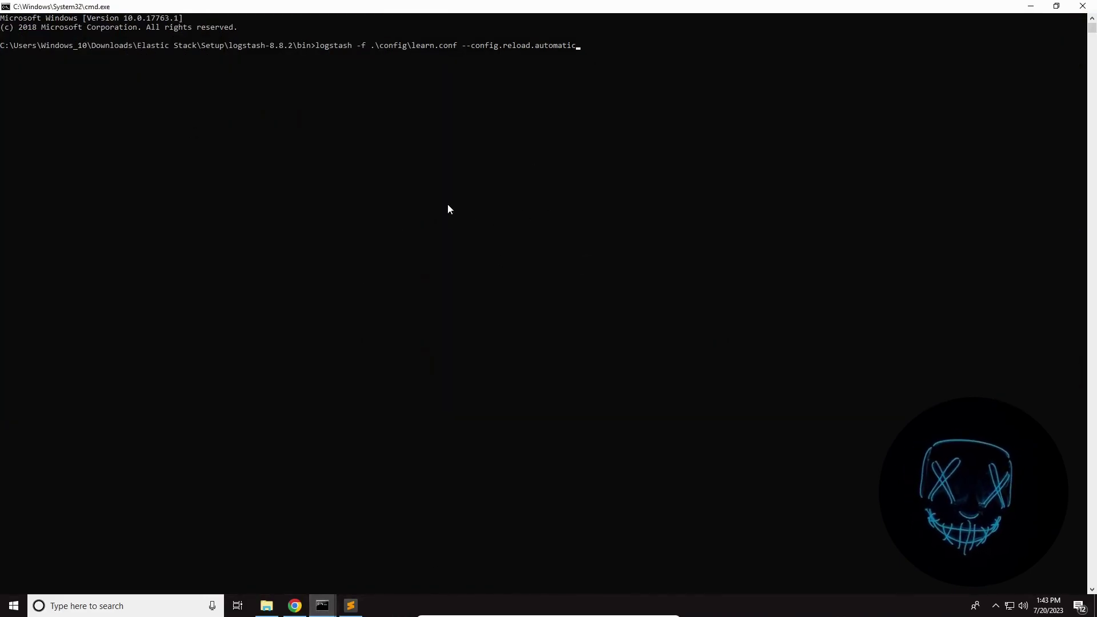
key("Return")
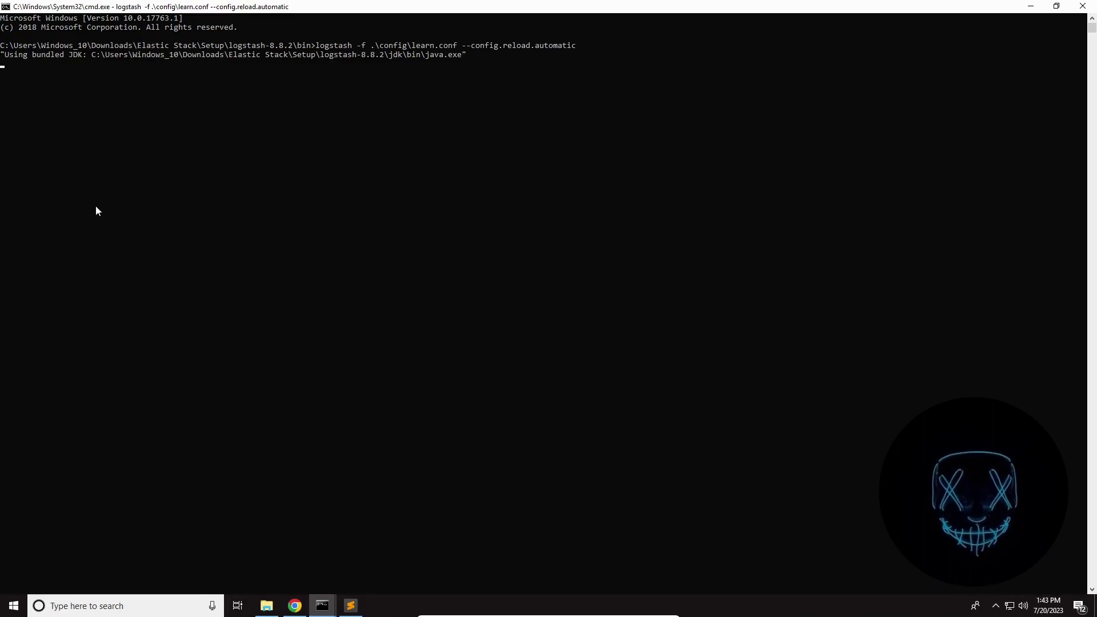
left_click(1035, 8)
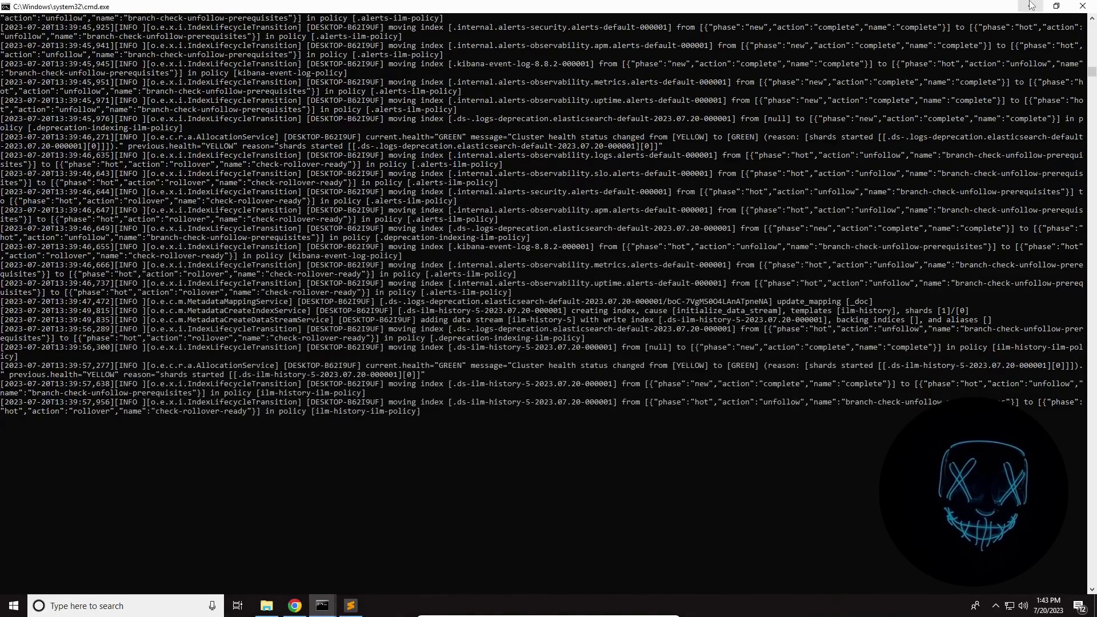
left_click(1031, 6)
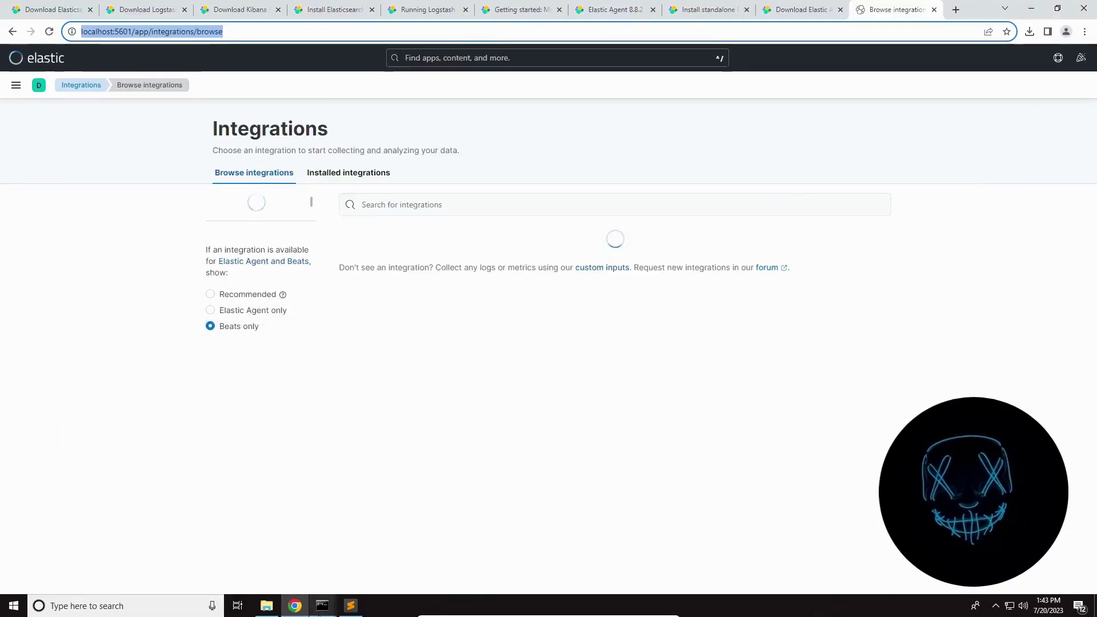
Recheck the Elasticsearch console's log, minimize it and reload the Kibana integrations page
mouse_move(323, 605)
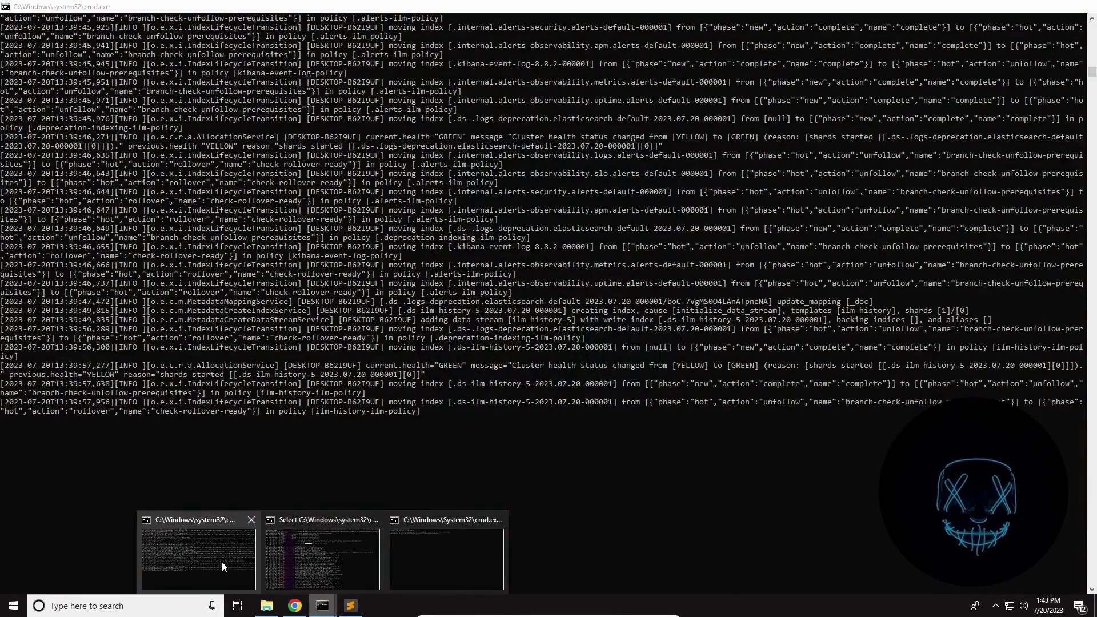
left_click(221, 561)
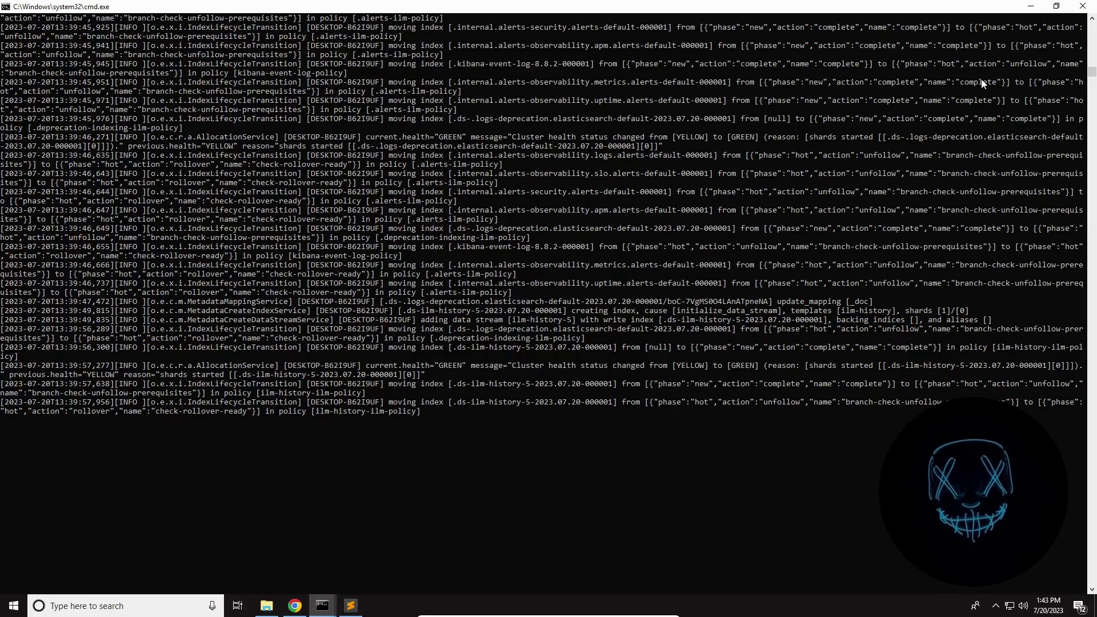
left_click(1031, 7)
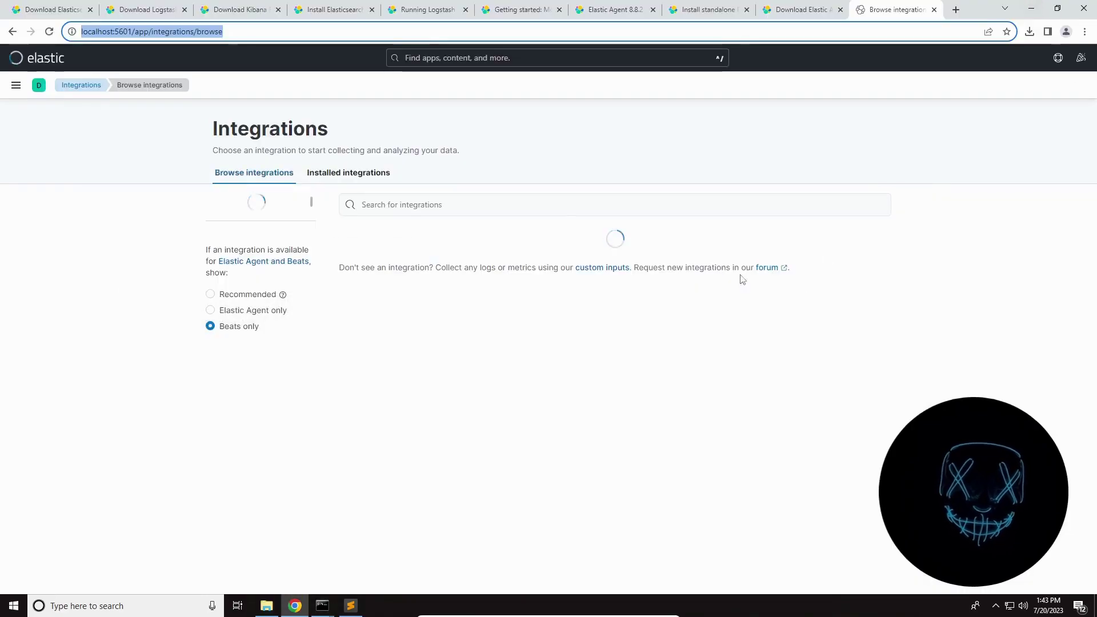
key("F5")
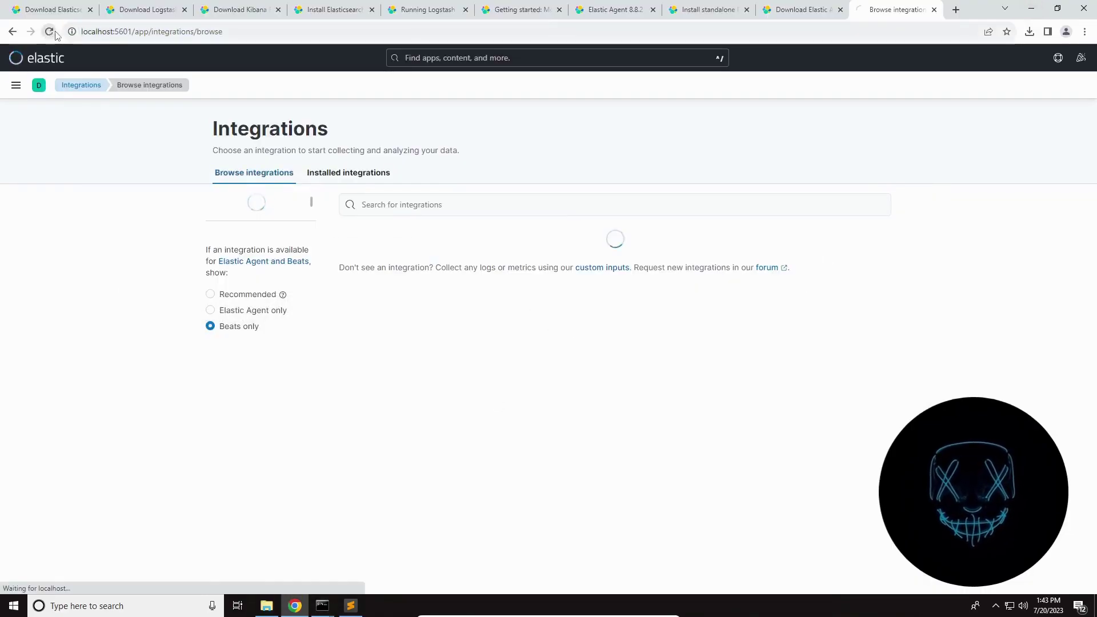
Read the Logstash startup log in its maximized console and highlight the Elasticsearch output class and host entry
mouse_move(322, 606)
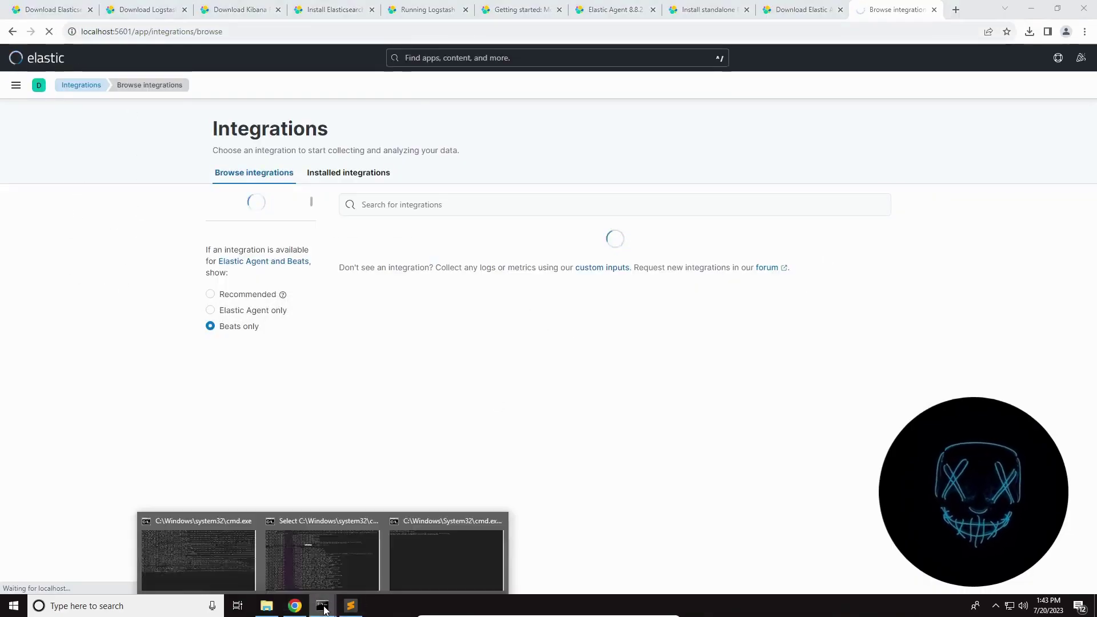
left_click(416, 557)
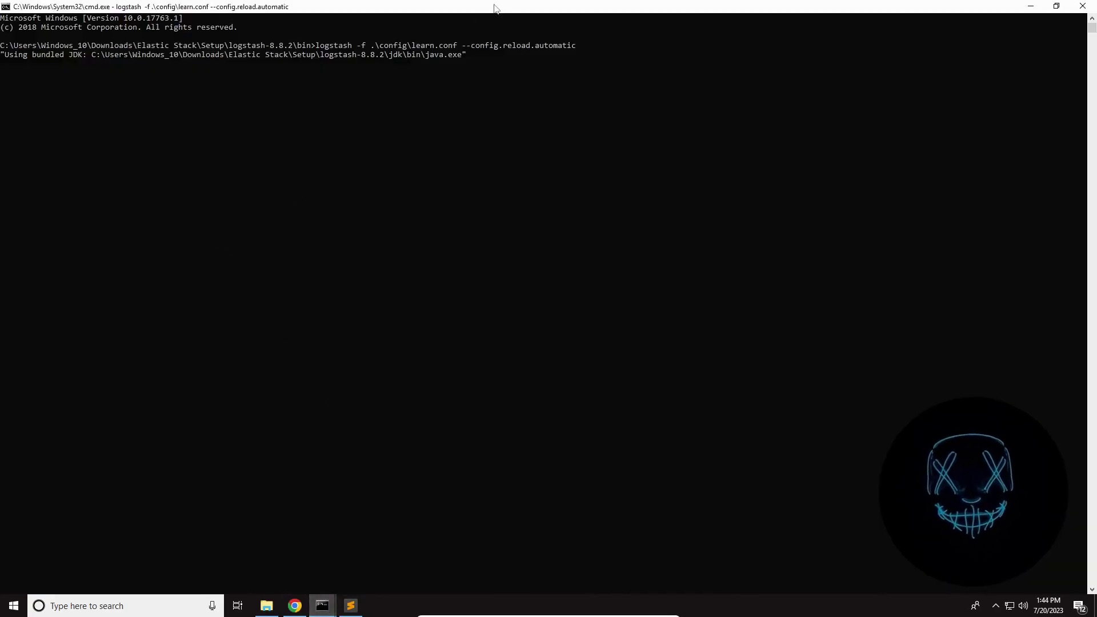
double_click(494, 8)
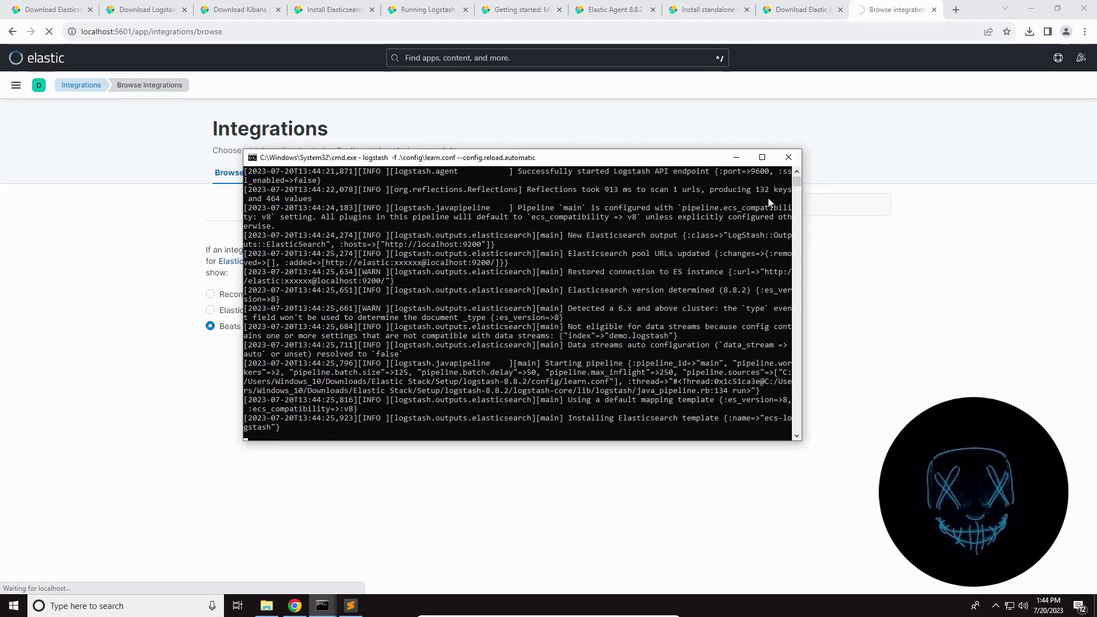
left_click(762, 158)
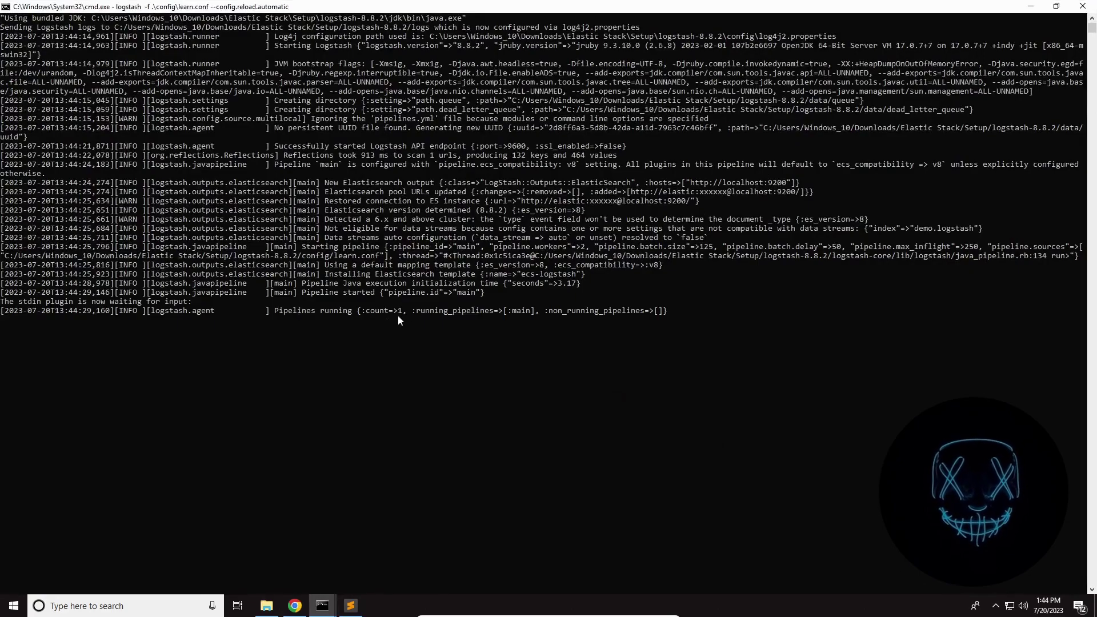
scroll(462, 342, "up", 2)
left_click_drag(494, 222, 795, 226)
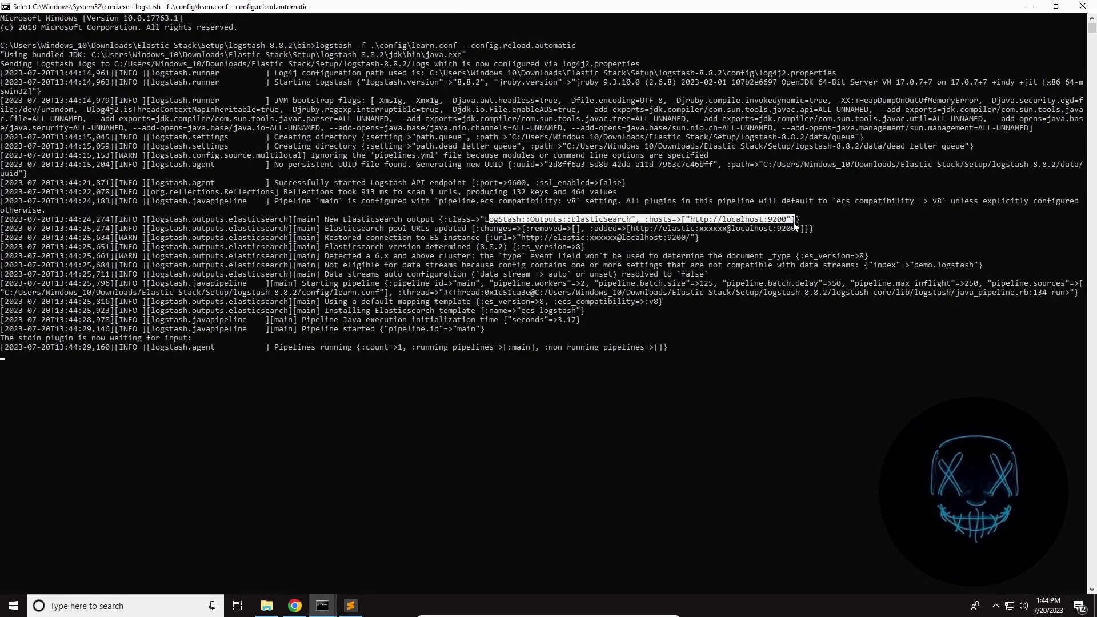
left_click_drag(481, 221, 793, 224)
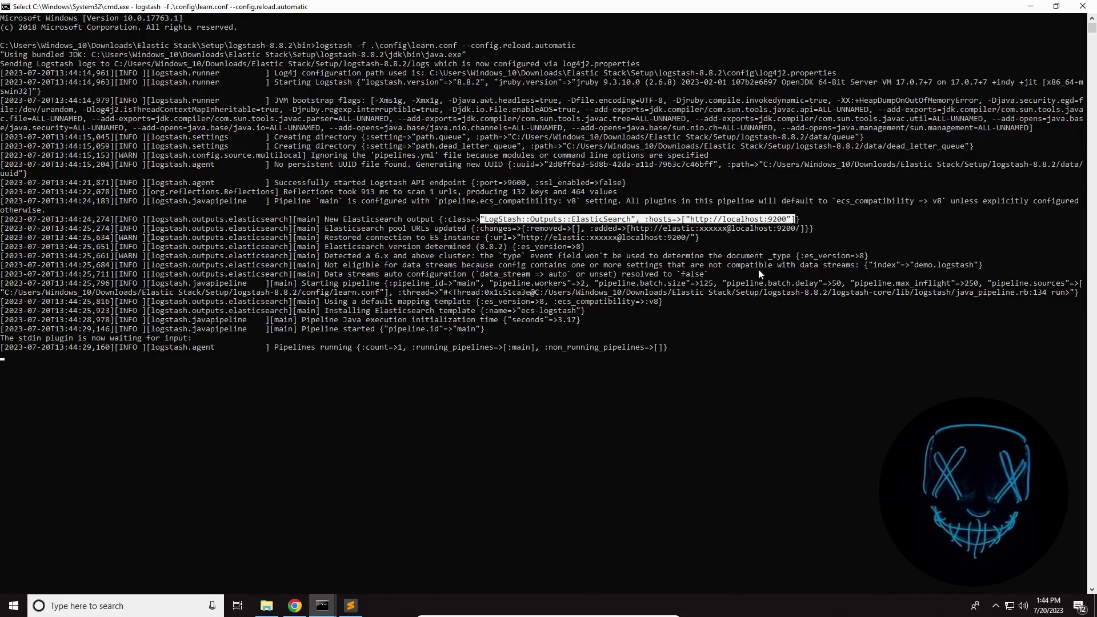
Examine the newest entries in the Elasticsearch console log, then minimize both consoles to return to Kibana
mouse_move(329, 609)
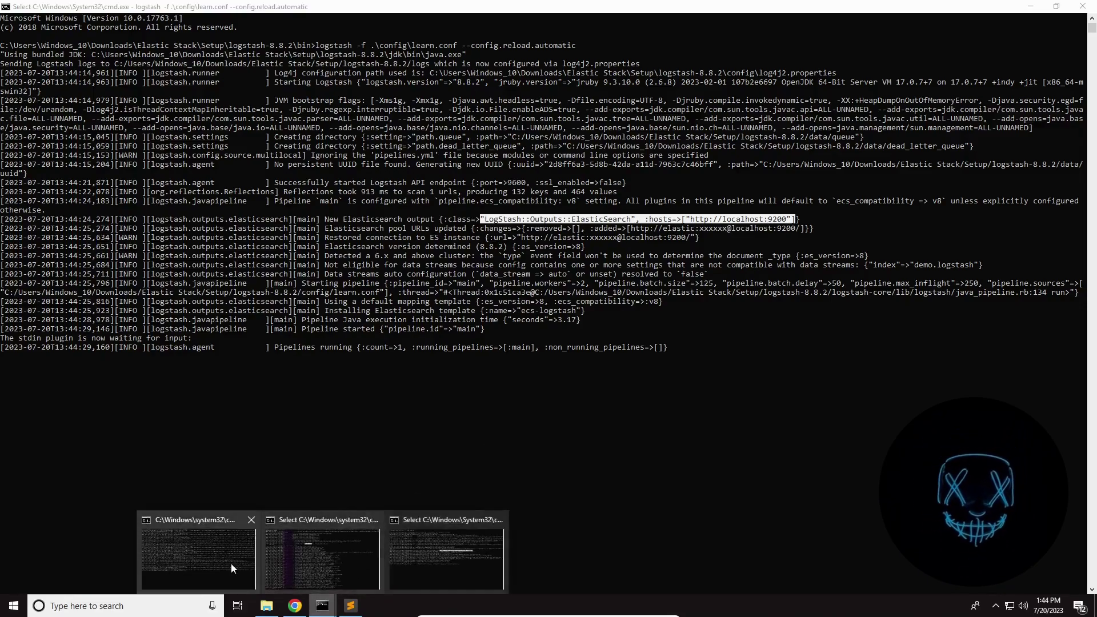
left_click(231, 562)
scroll(439, 460, "up", 4)
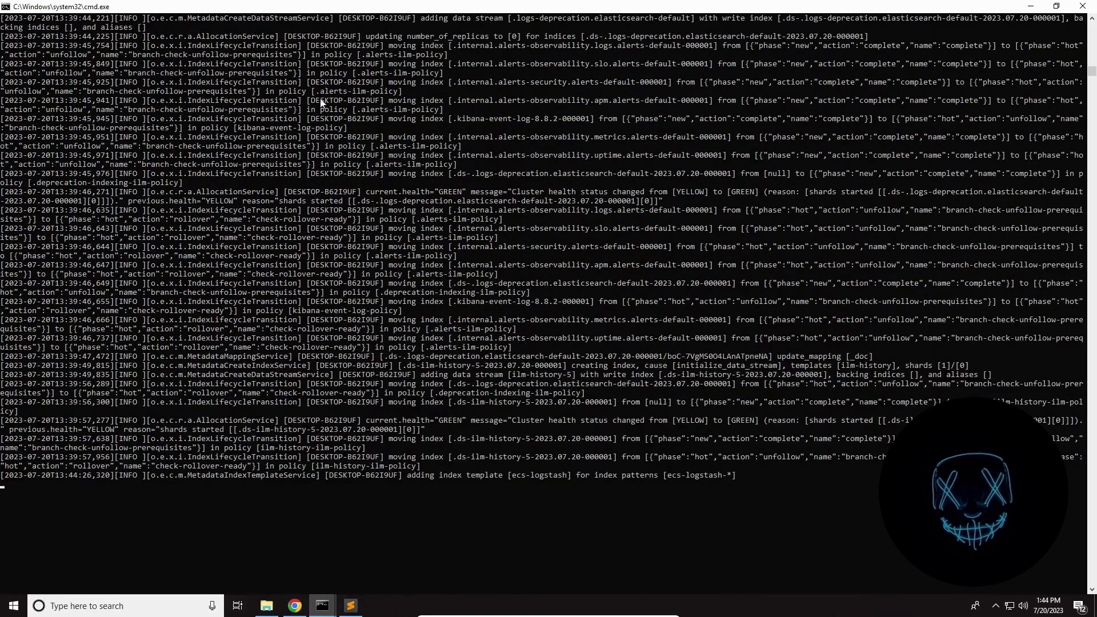
scroll(715, 474, "down", 1)
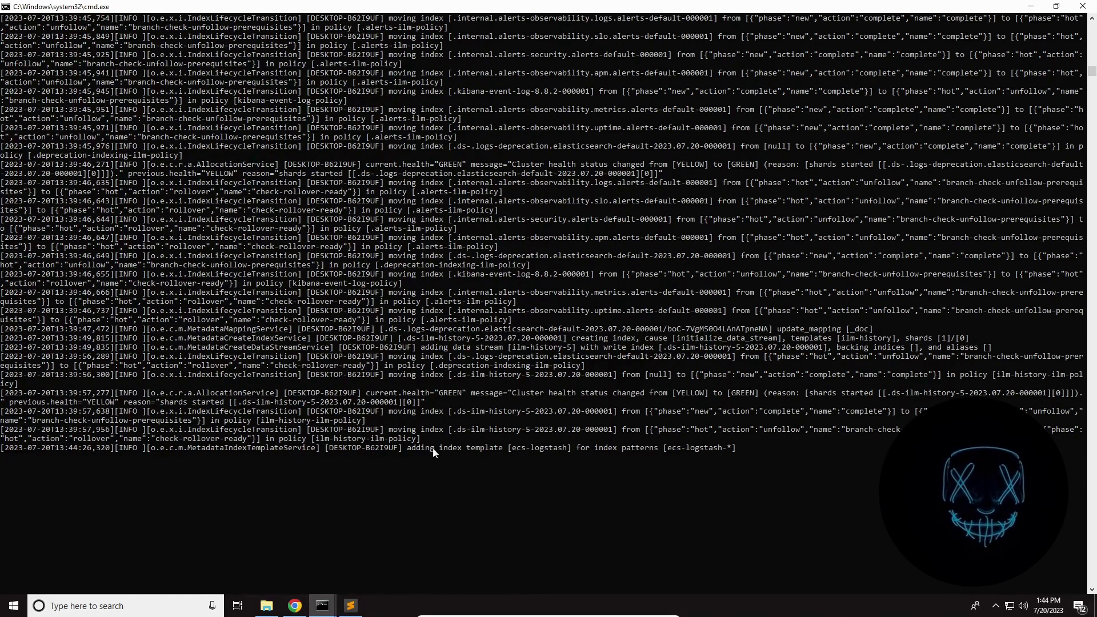
left_click_drag(400, 455, 2, 337)
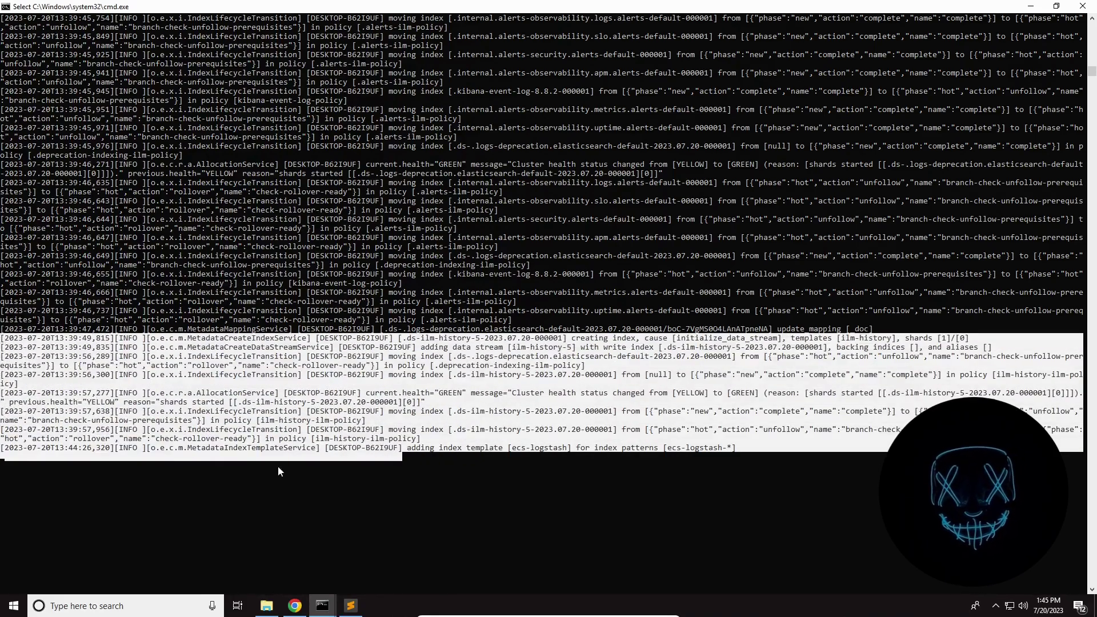
left_click(313, 494)
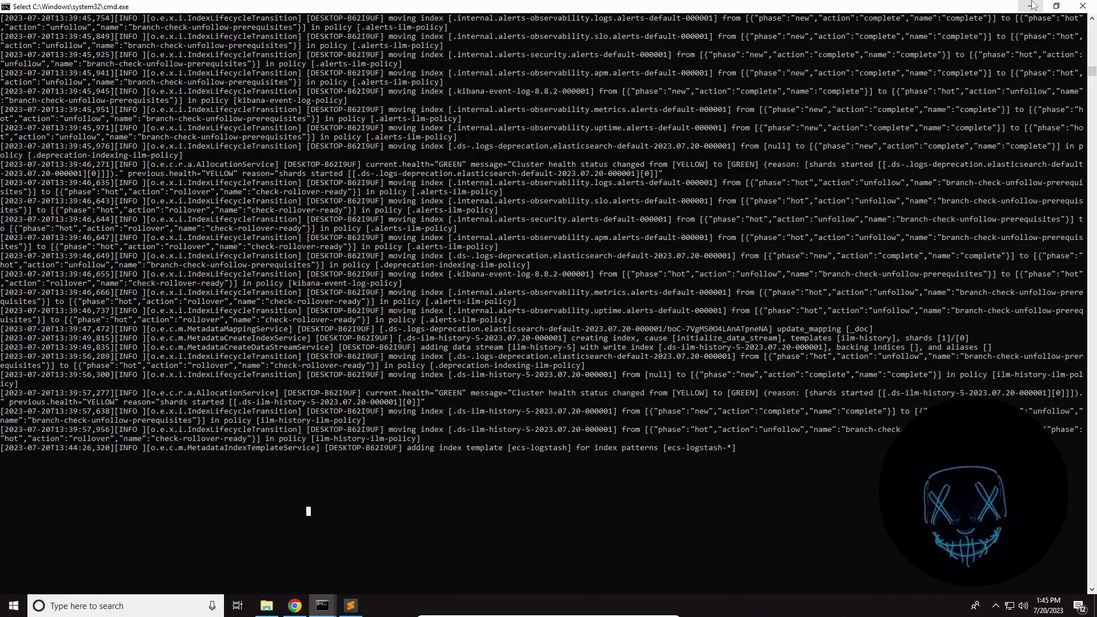
left_click(1033, 5)
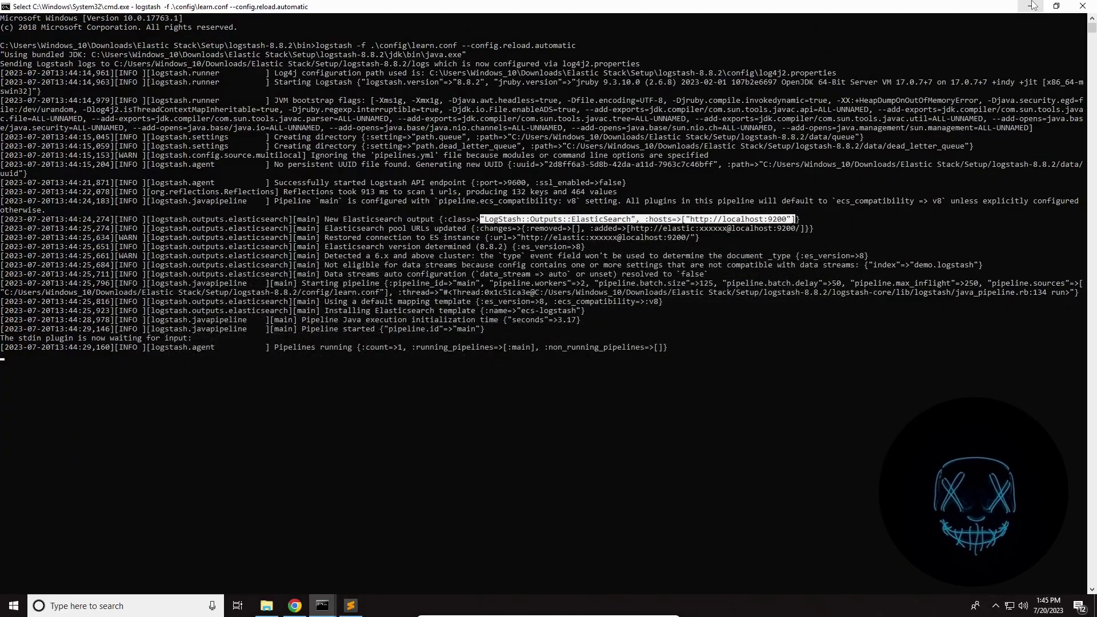
left_click(1033, 5)
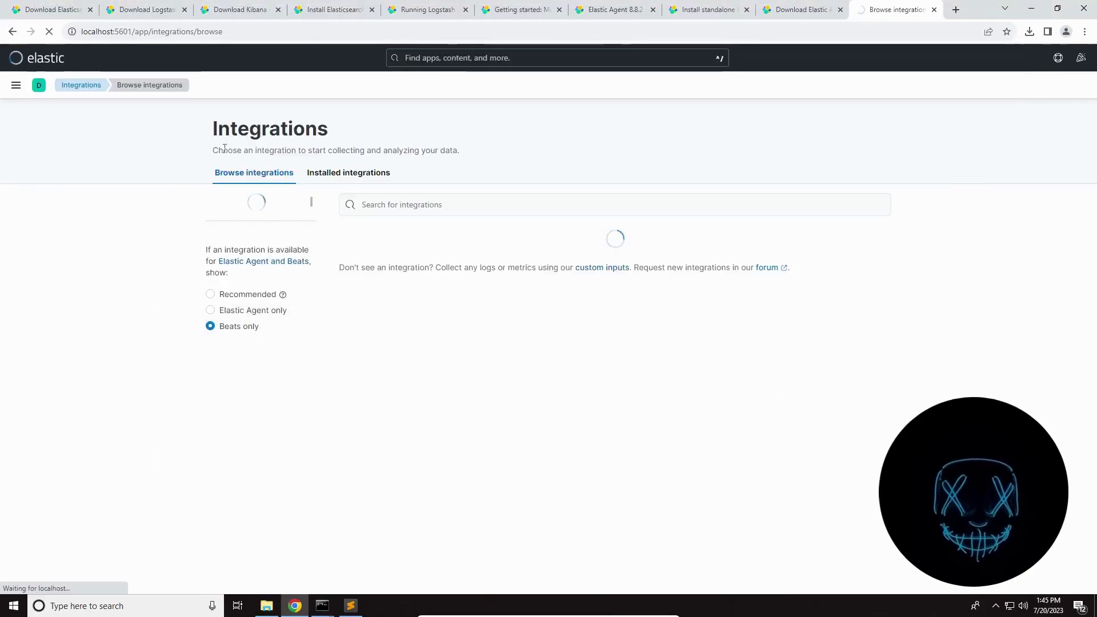
Open Discover in Kibana from the integrations page
double_click(300, 121)
left_click(15, 85)
left_click(32, 169)
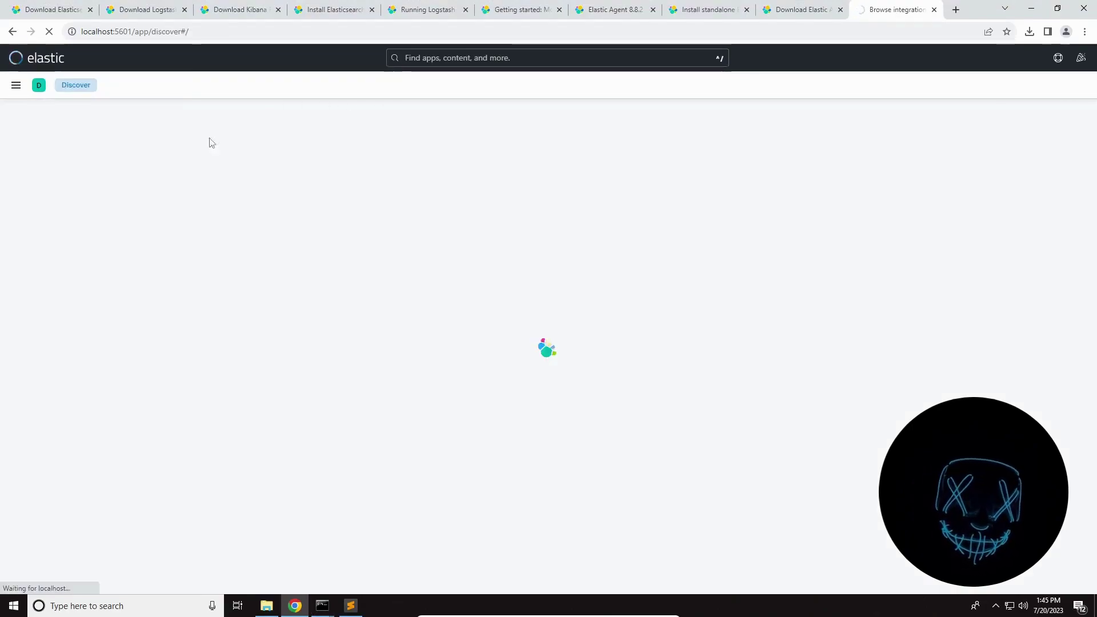